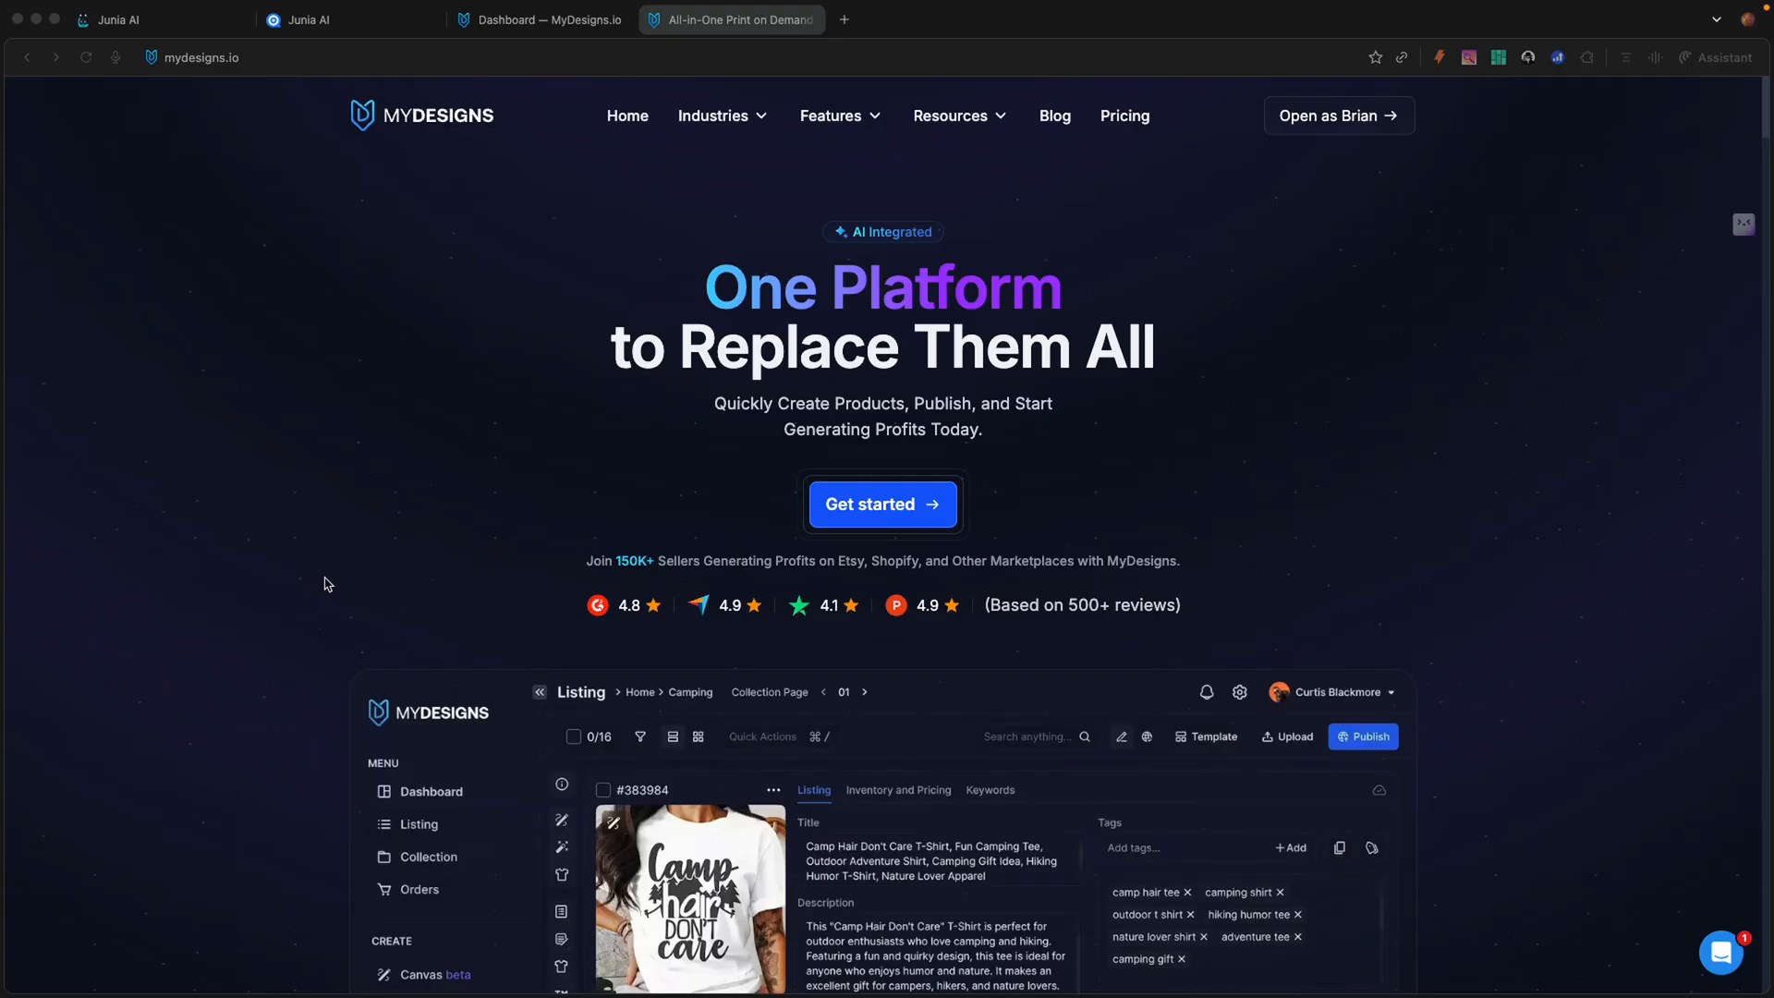
Step: Look over the MyDesigns homepage introduction, its review ratings and the listing editor preview
{"action": "scroll", "coordinate": [325, 584], "scroll_direction": "down", "scroll_amount": 3}
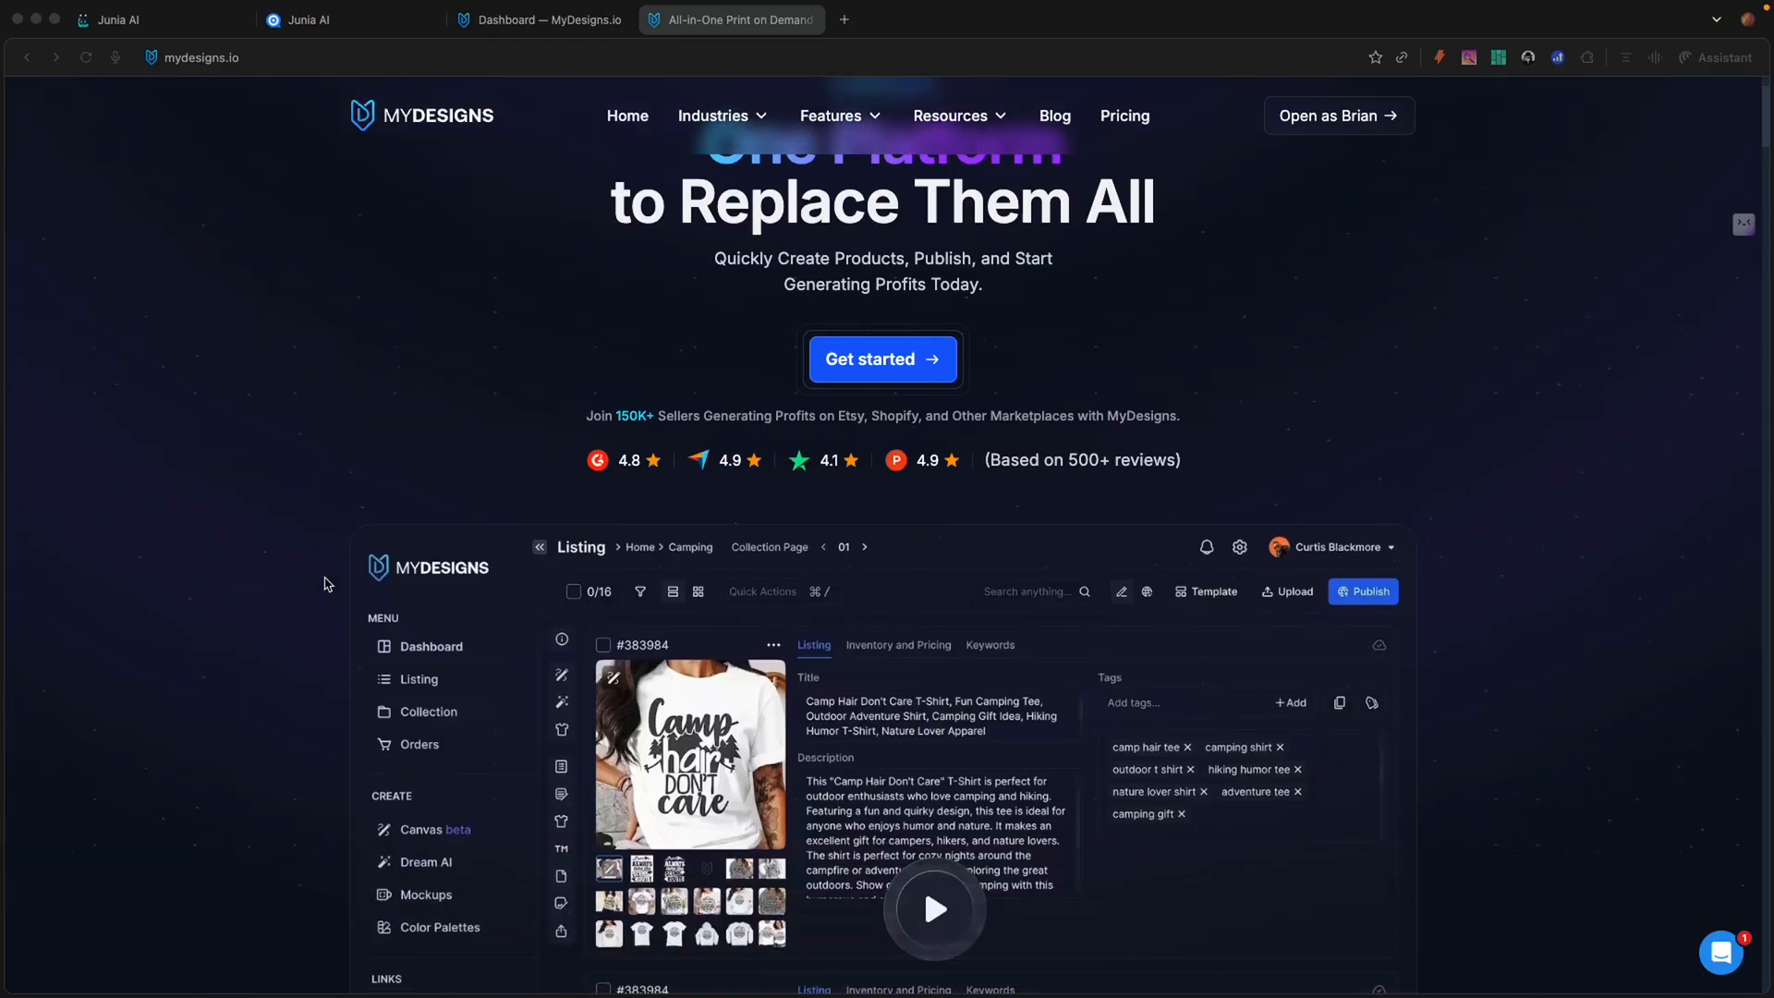
{"action": "scroll", "coordinate": [326, 583], "scroll_direction": "down", "scroll_amount": 1}
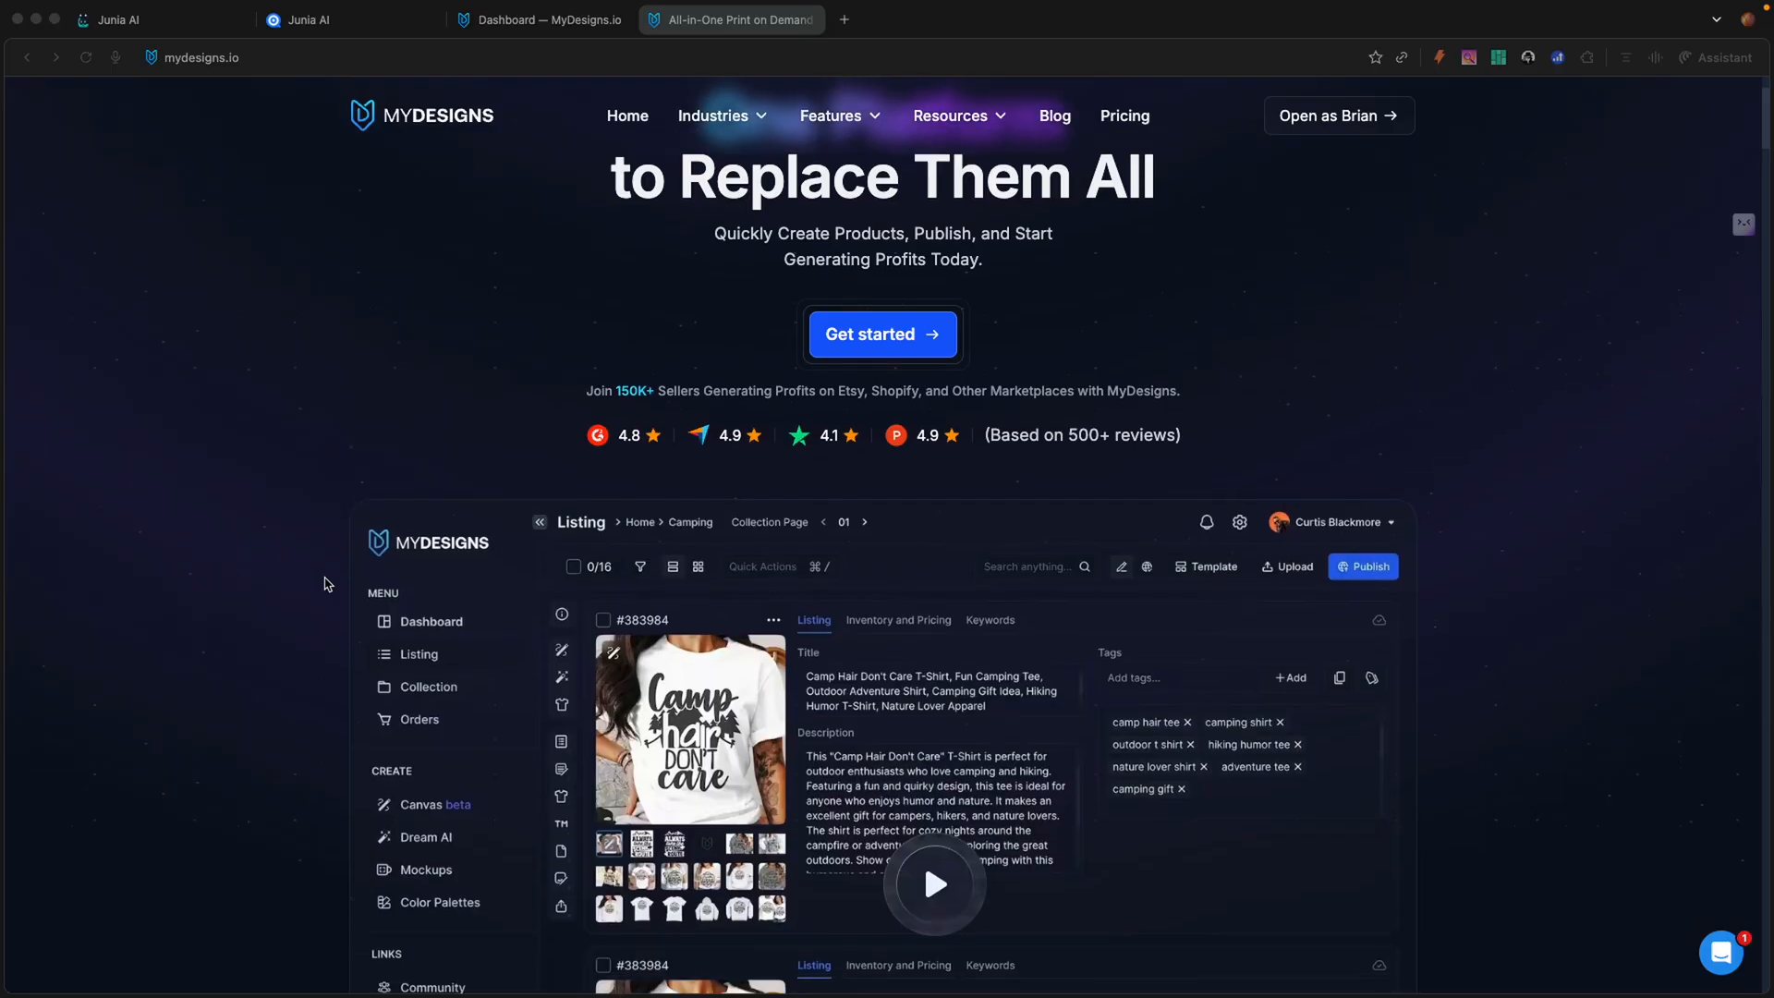
{"action": "scroll", "coordinate": [325, 584], "scroll_direction": "down", "scroll_amount": 3}
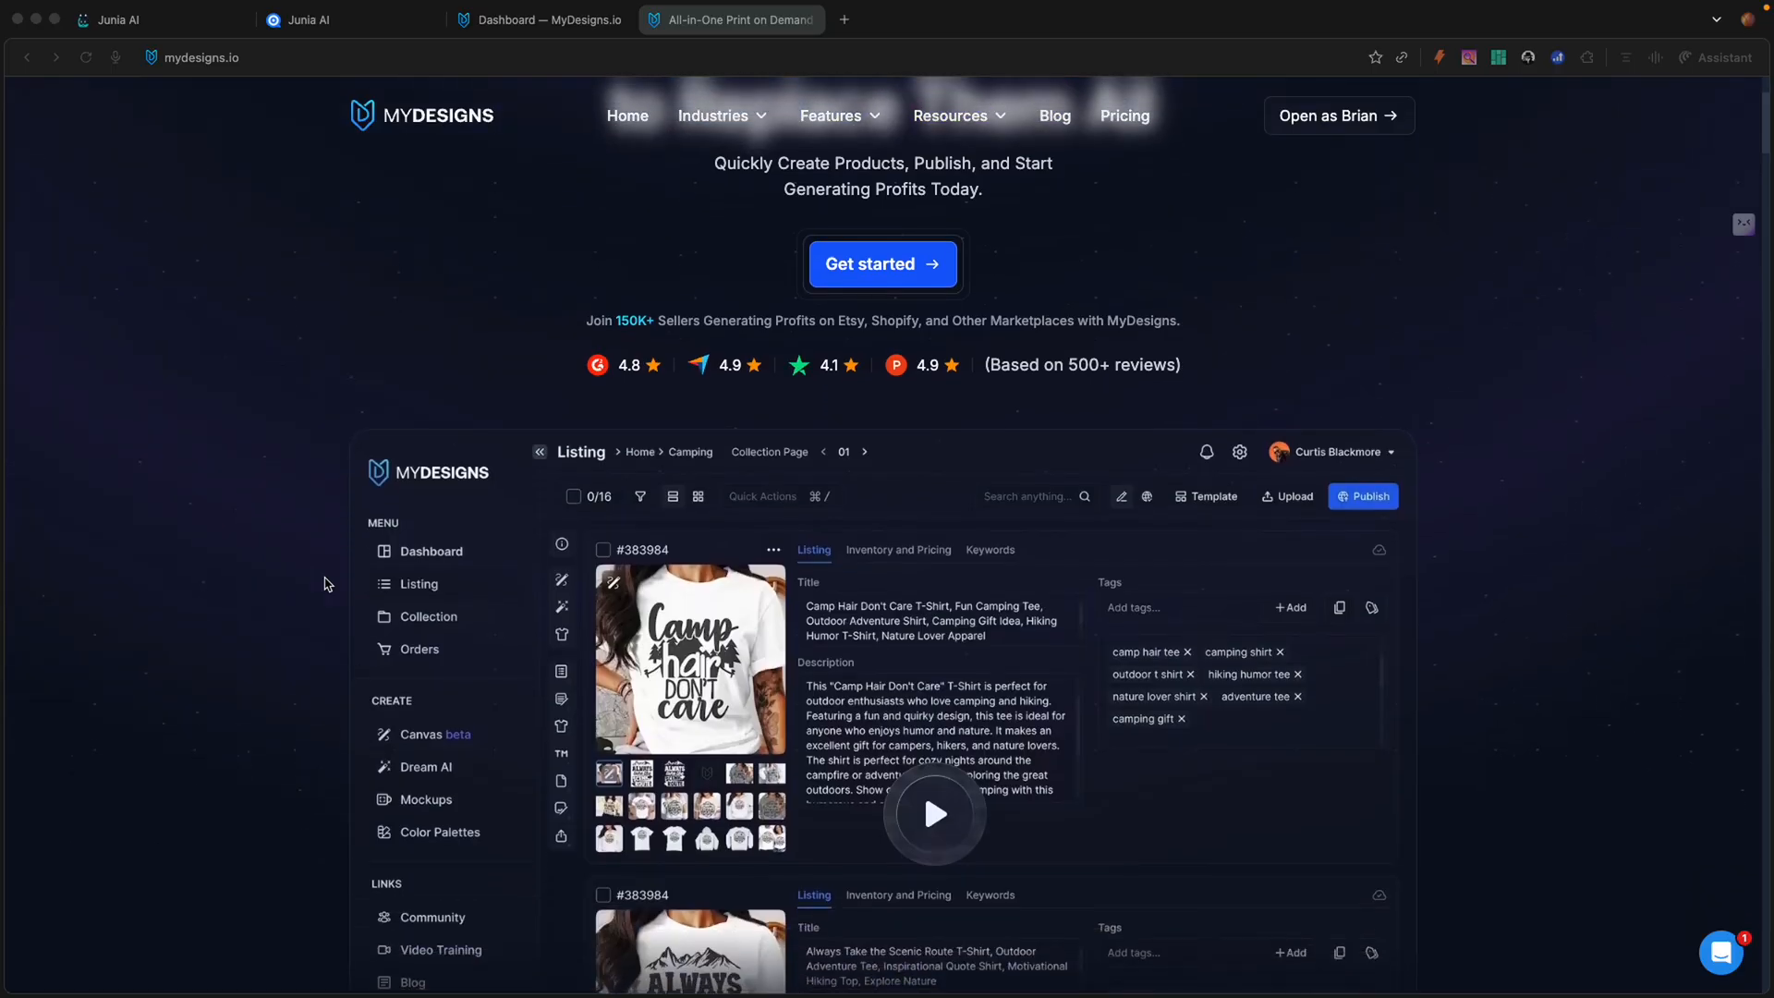
{"action": "scroll", "coordinate": [325, 584], "scroll_direction": "down", "scroll_amount": 1}
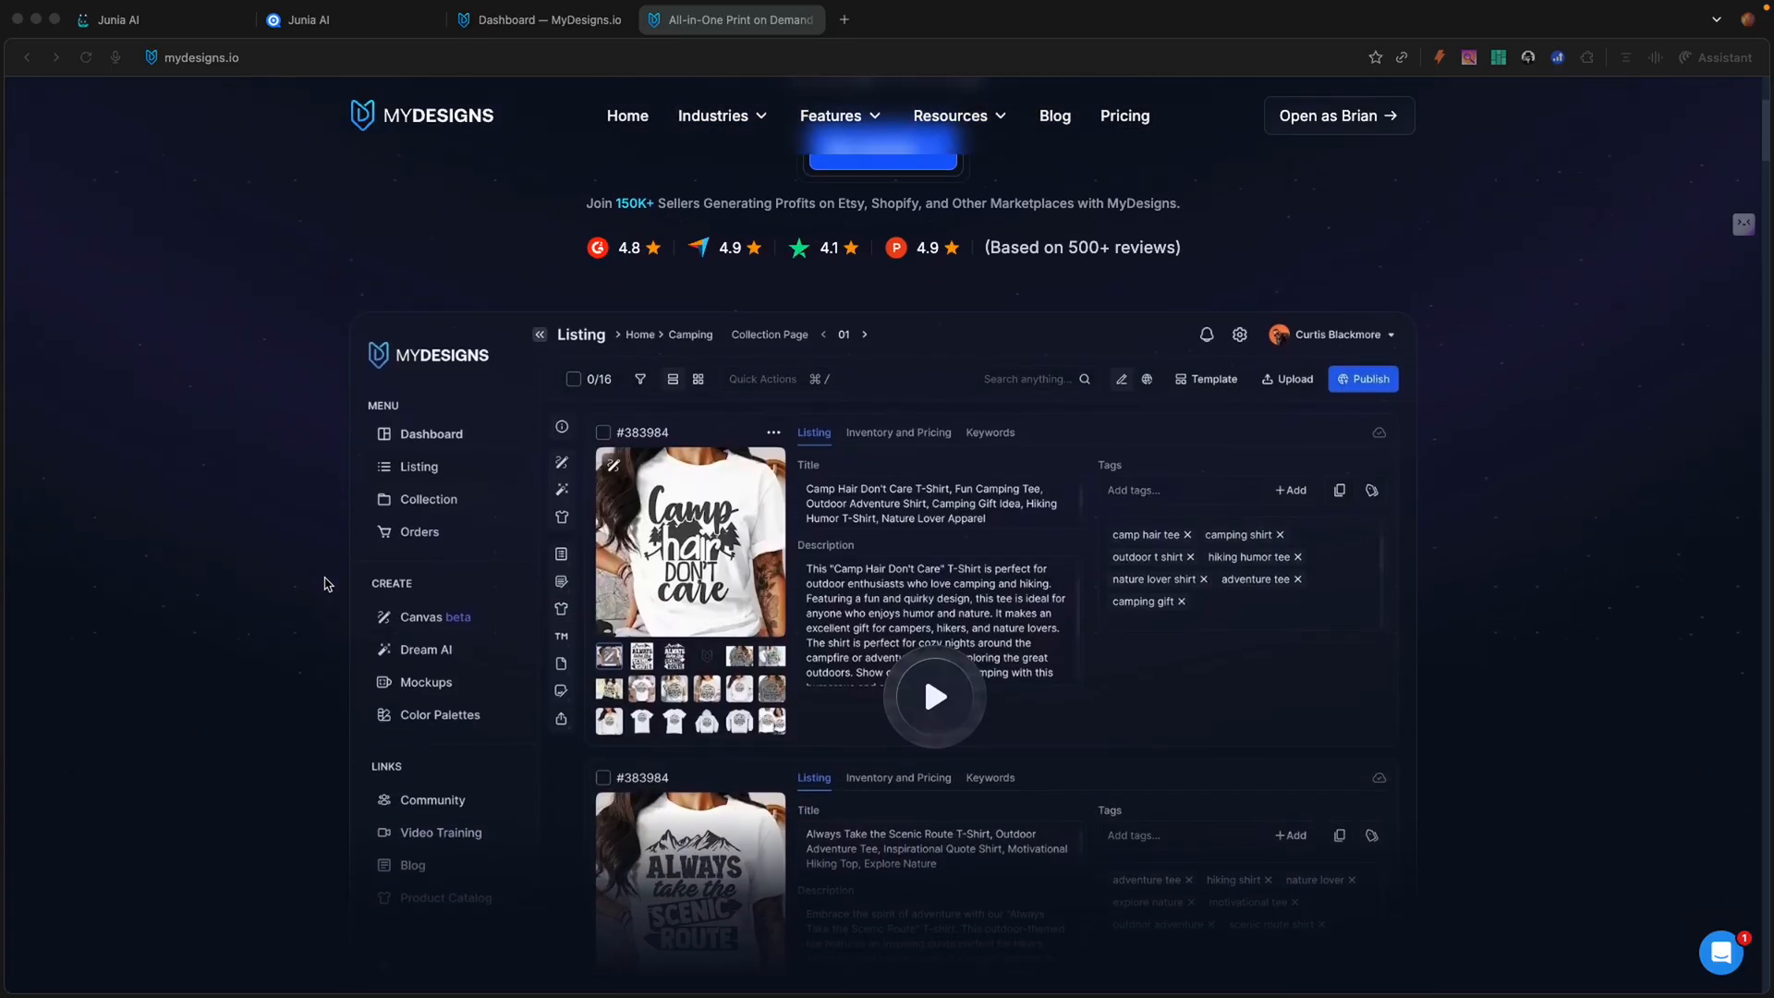
{"action": "scroll", "coordinate": [325, 584], "scroll_direction": "down", "scroll_amount": 1}
{"action": "scroll", "coordinate": [325, 584], "scroll_direction": "down", "scroll_amount": 1}
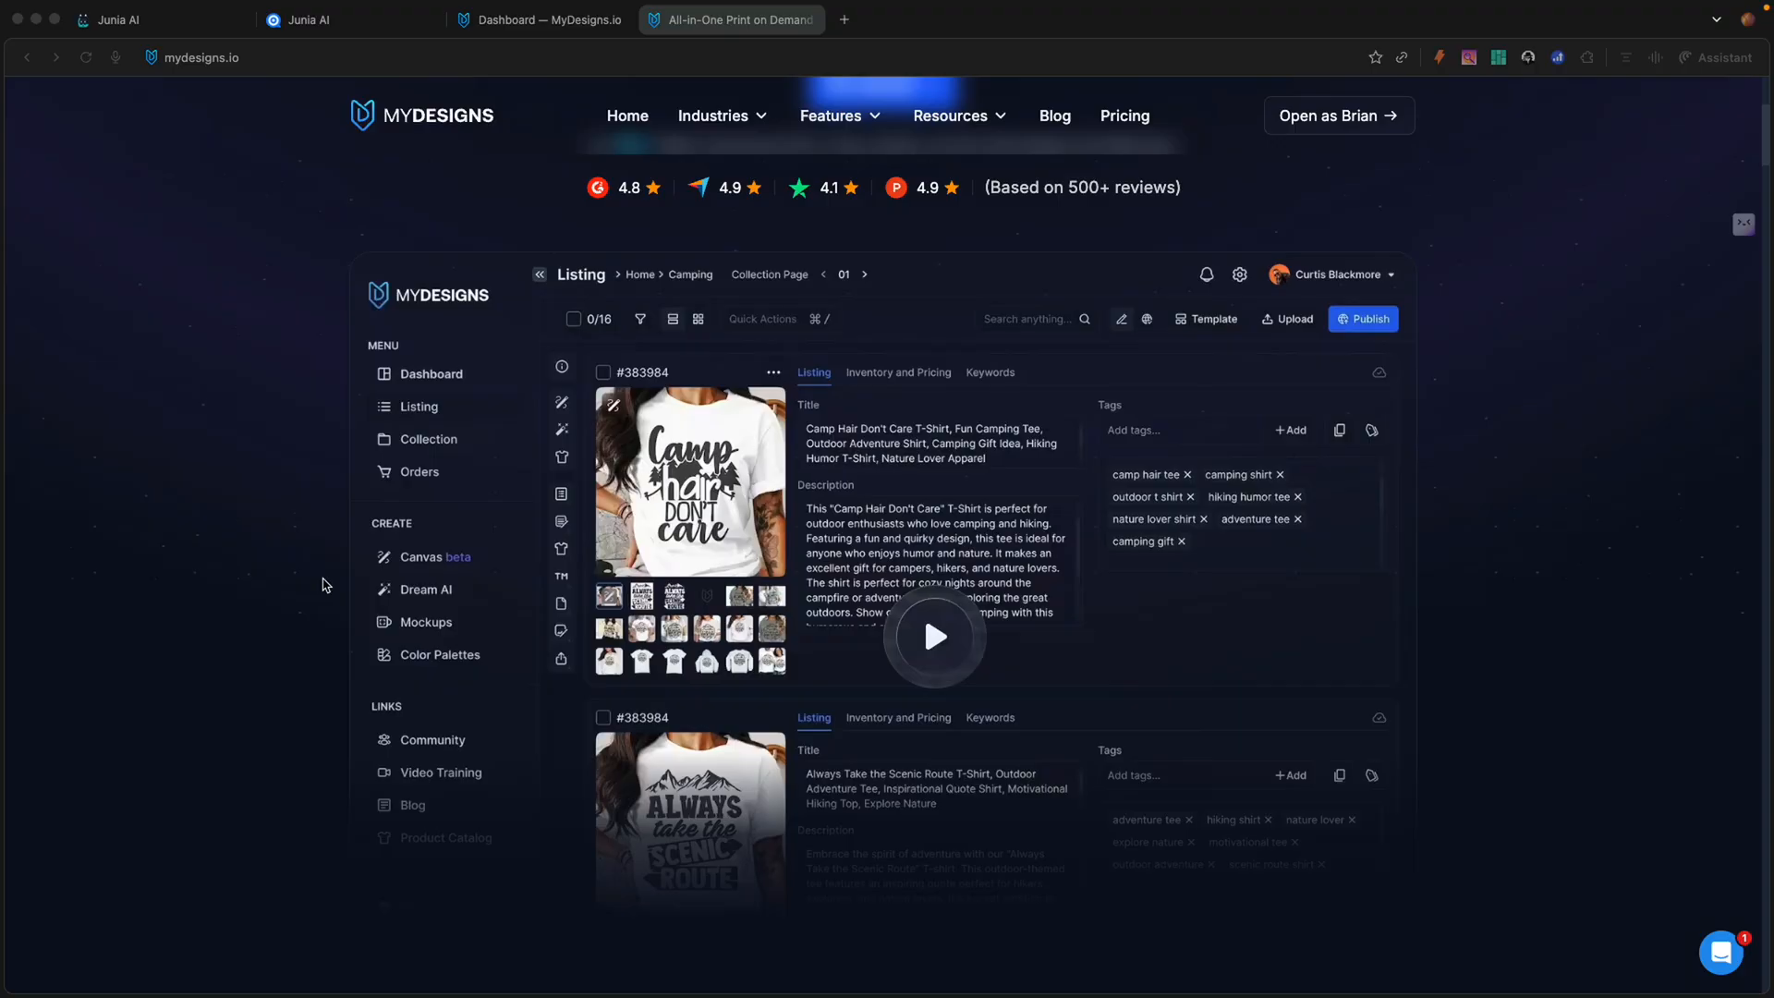
{"action": "scroll", "coordinate": [325, 584], "scroll_direction": "down", "scroll_amount": 2}
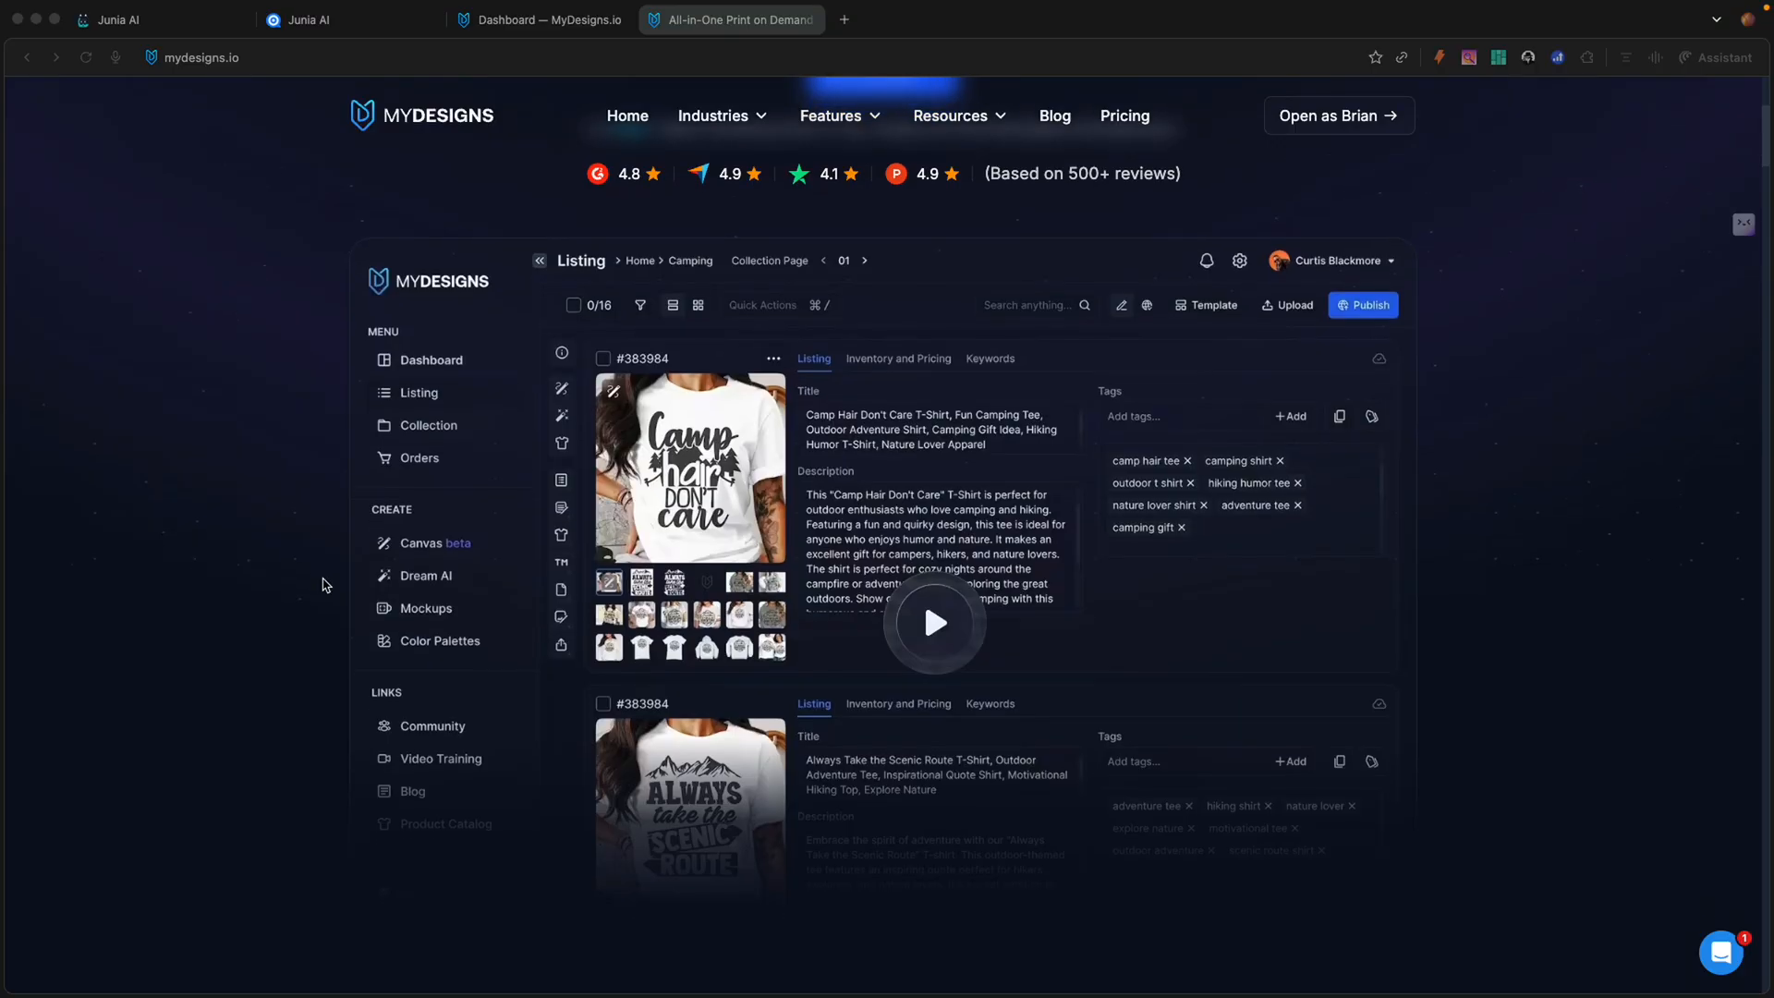
Step: Review the print on demand section, covering the product range, AI listings, multi-product publishing, fulfillment and mockups
{"action": "scroll", "coordinate": [325, 584], "scroll_direction": "down", "scroll_amount": 7}
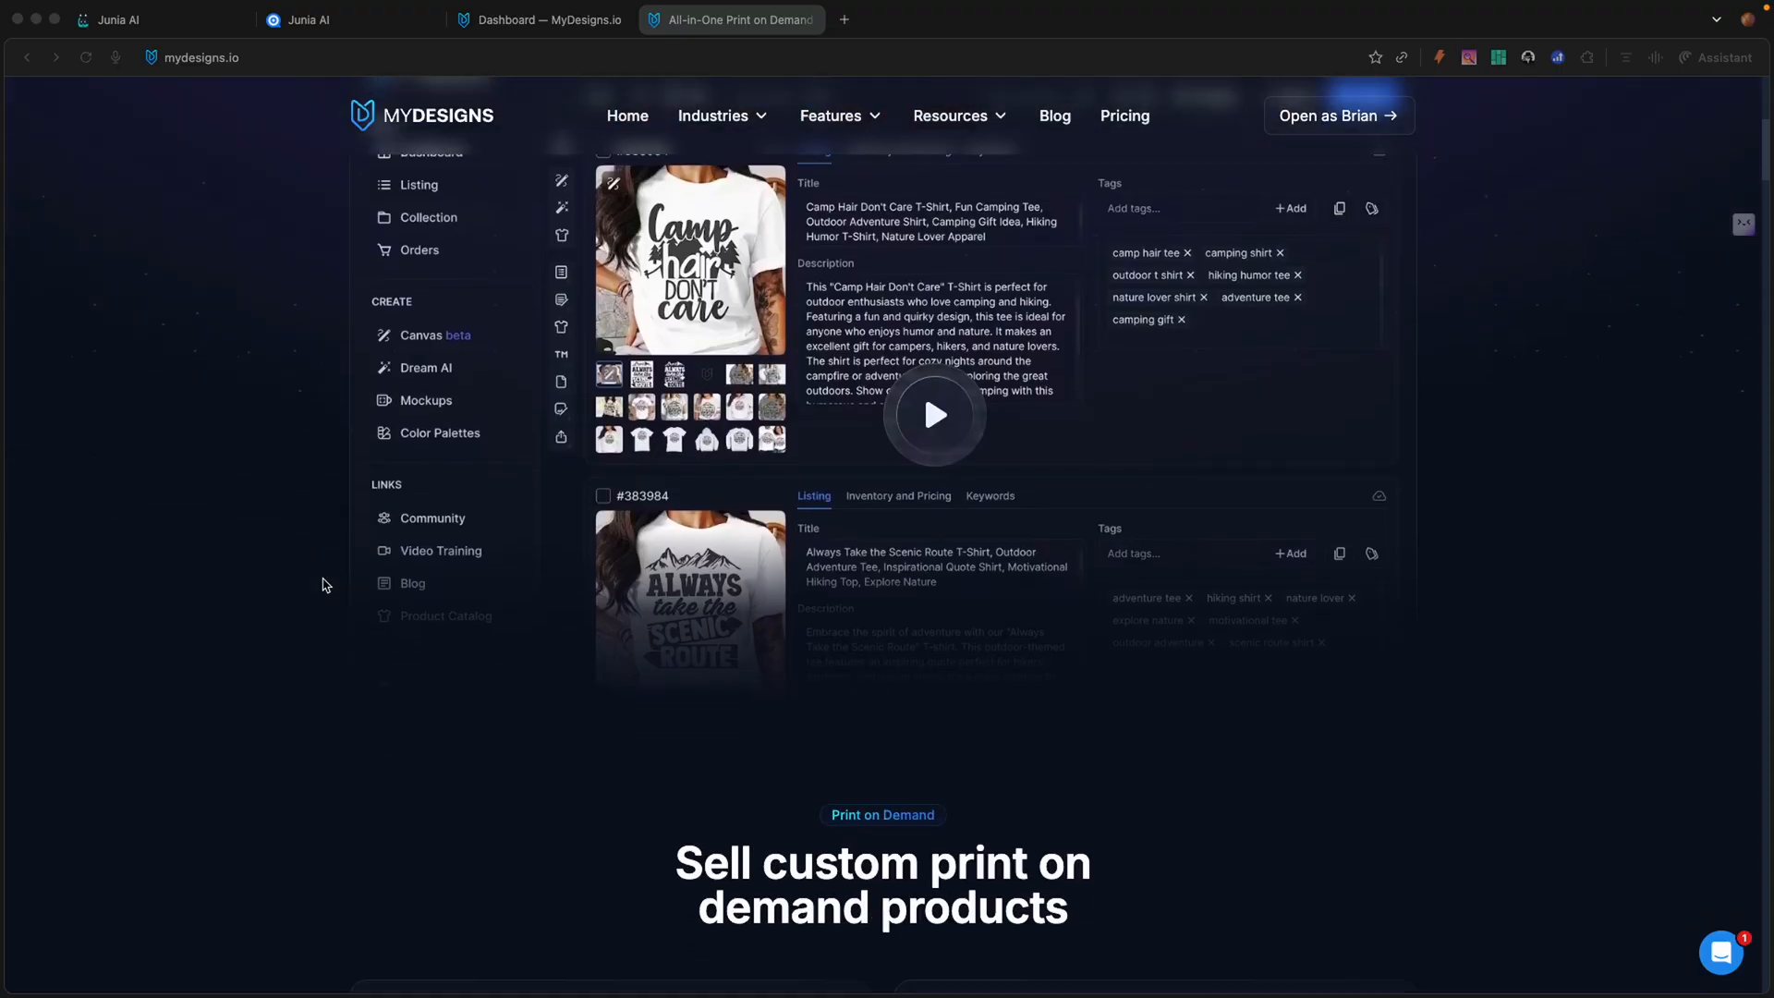
{"action": "scroll", "coordinate": [261, 582], "scroll_direction": "down", "scroll_amount": 2}
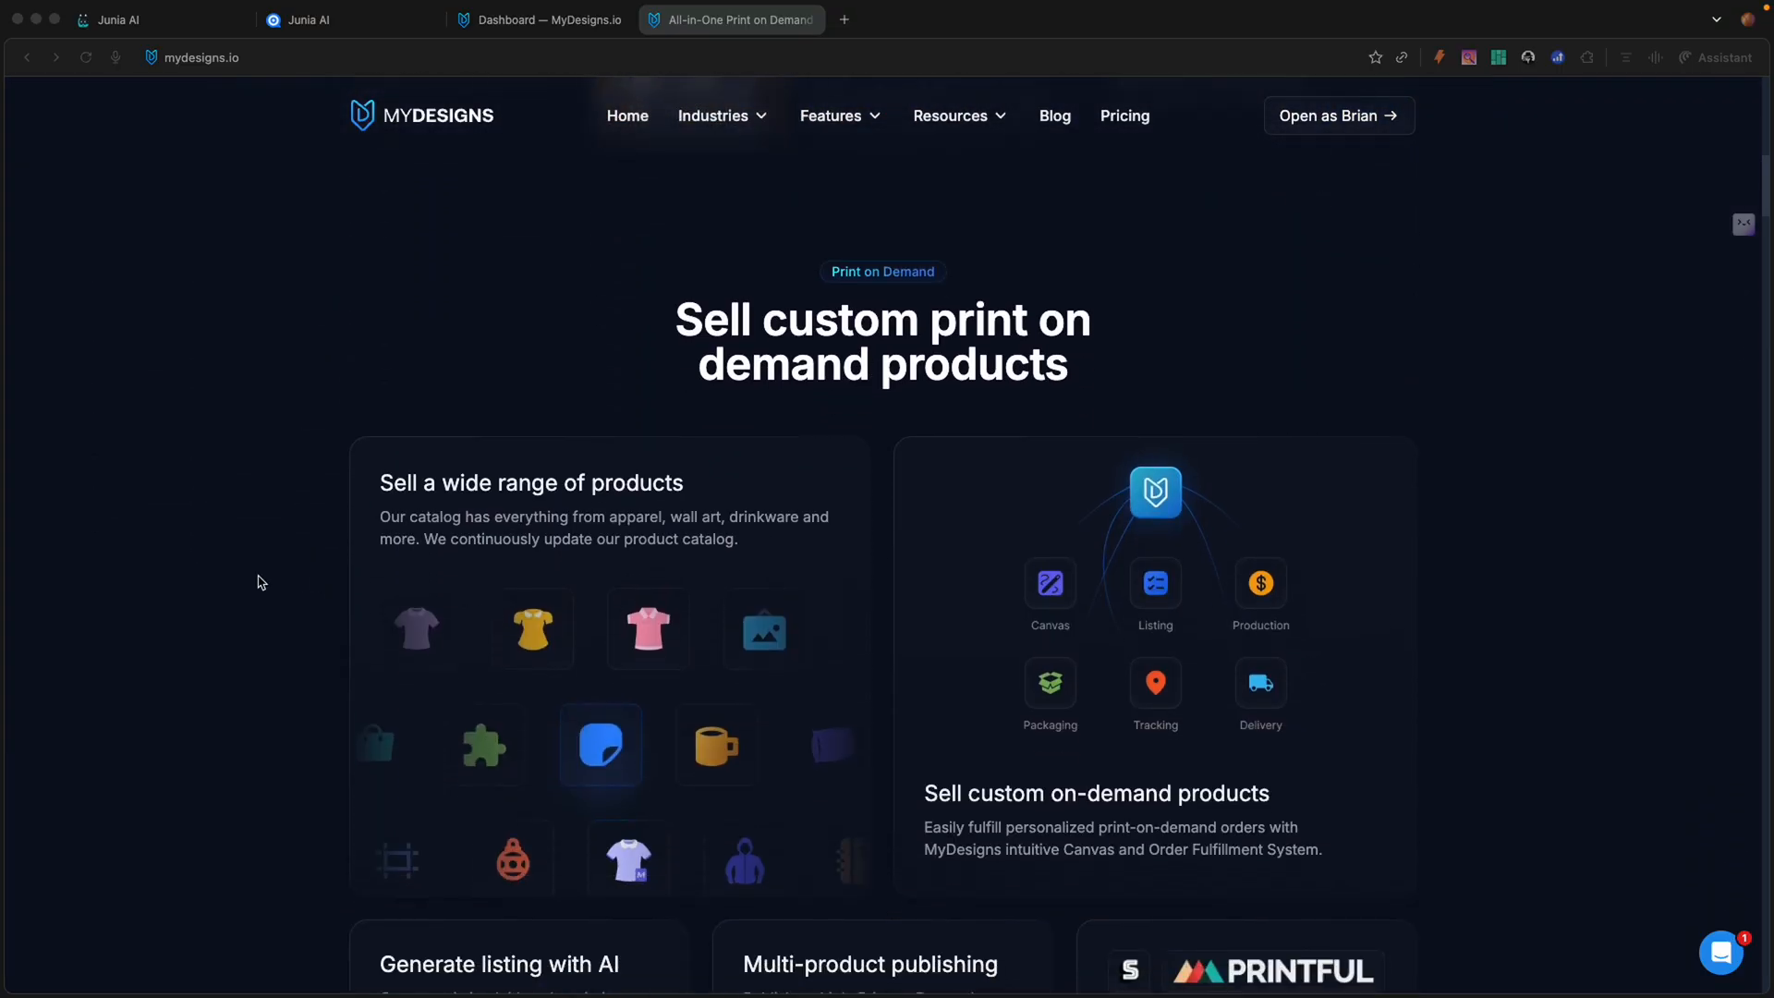
{"action": "scroll", "coordinate": [261, 582], "scroll_direction": "down", "scroll_amount": 2}
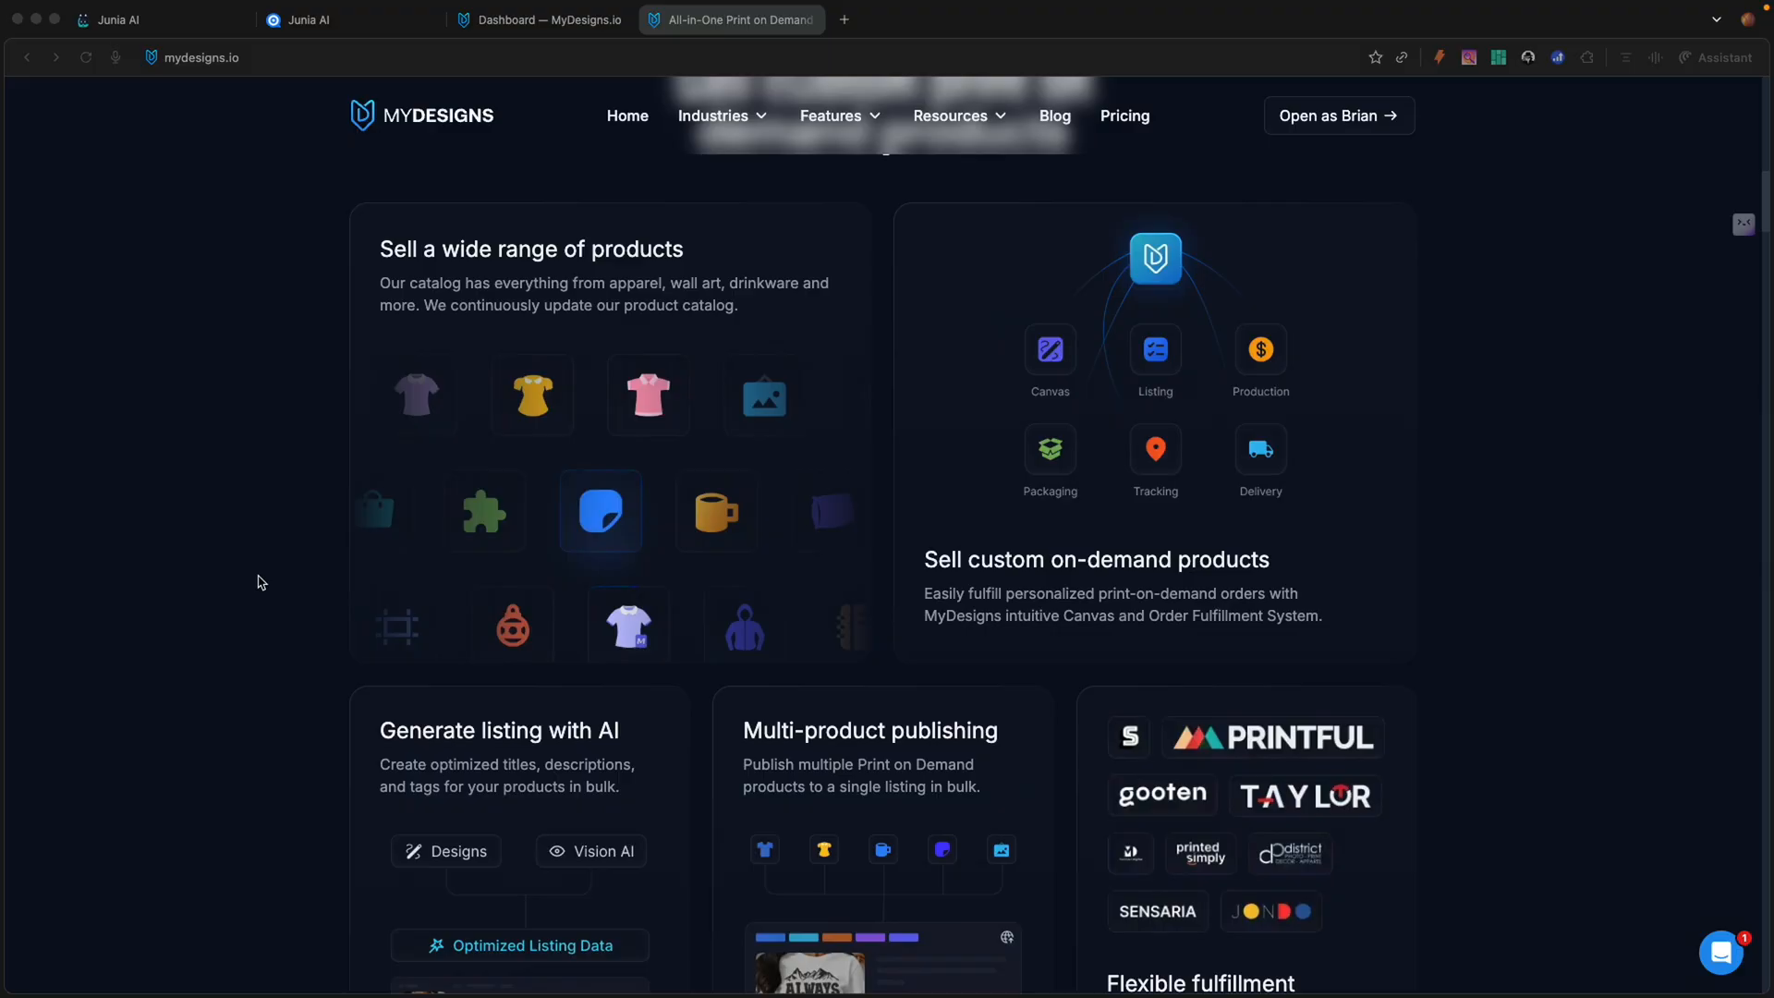
{"action": "scroll", "coordinate": [260, 582], "scroll_direction": "down", "scroll_amount": 5}
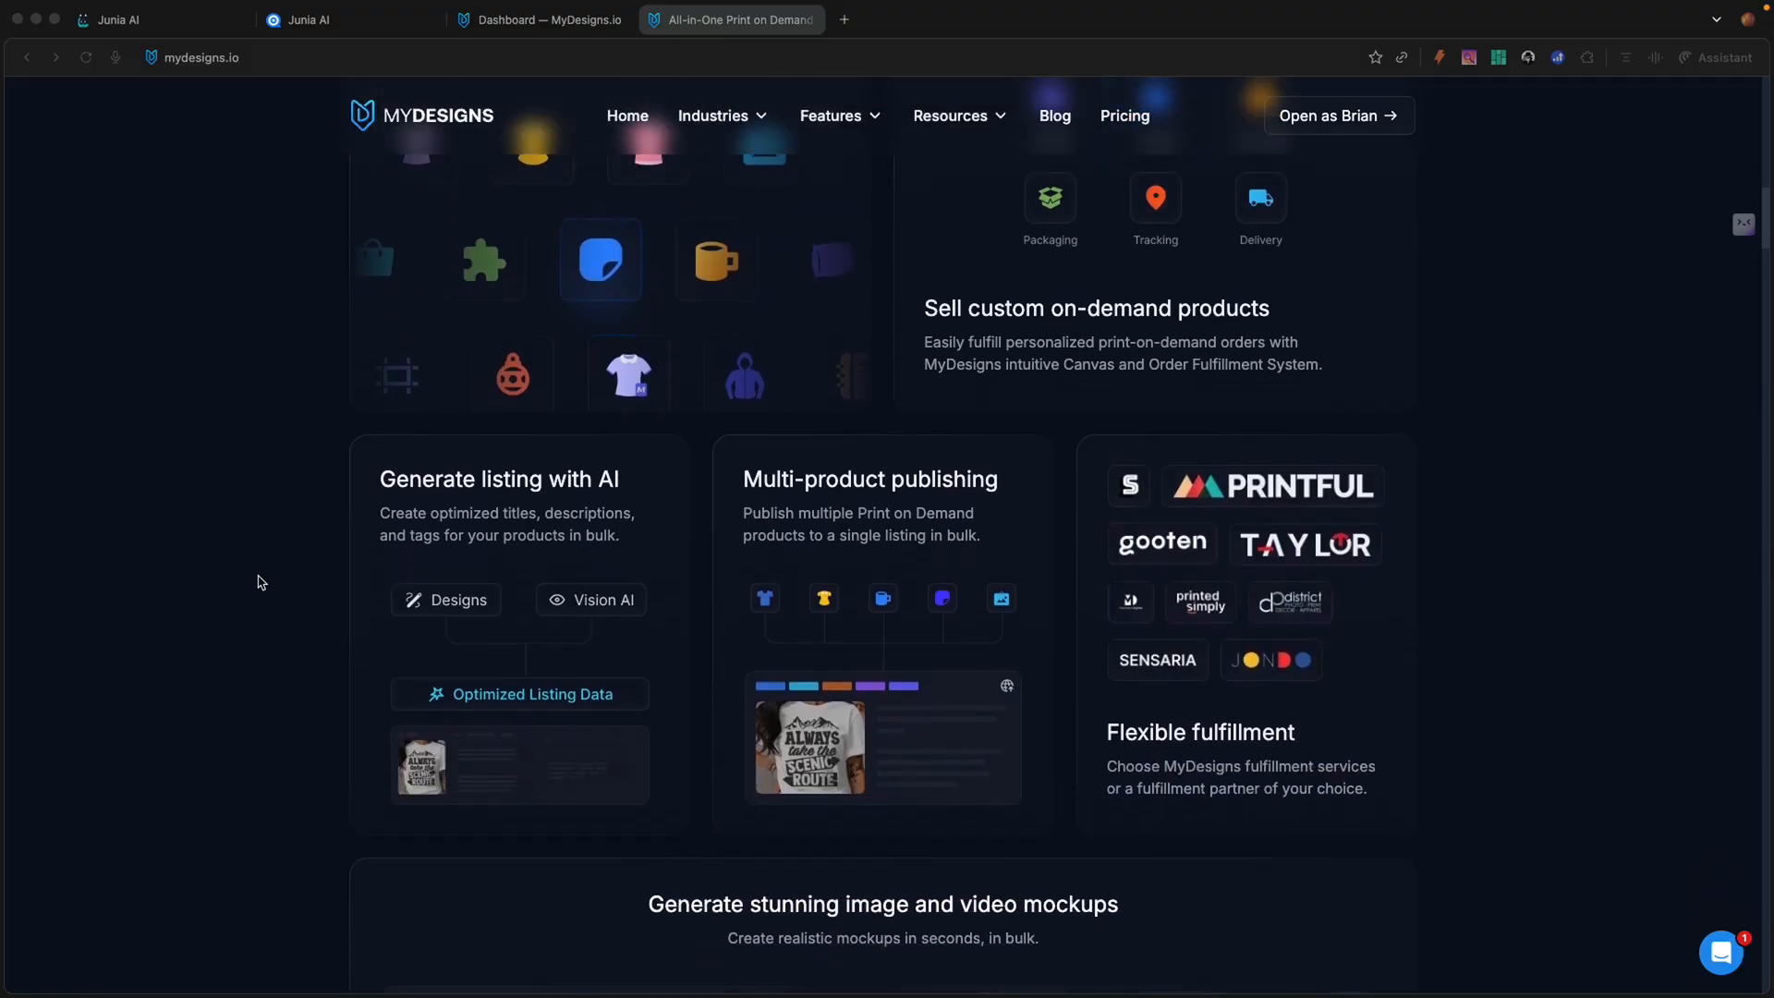
{"action": "scroll", "coordinate": [260, 582], "scroll_direction": "down", "scroll_amount": 3}
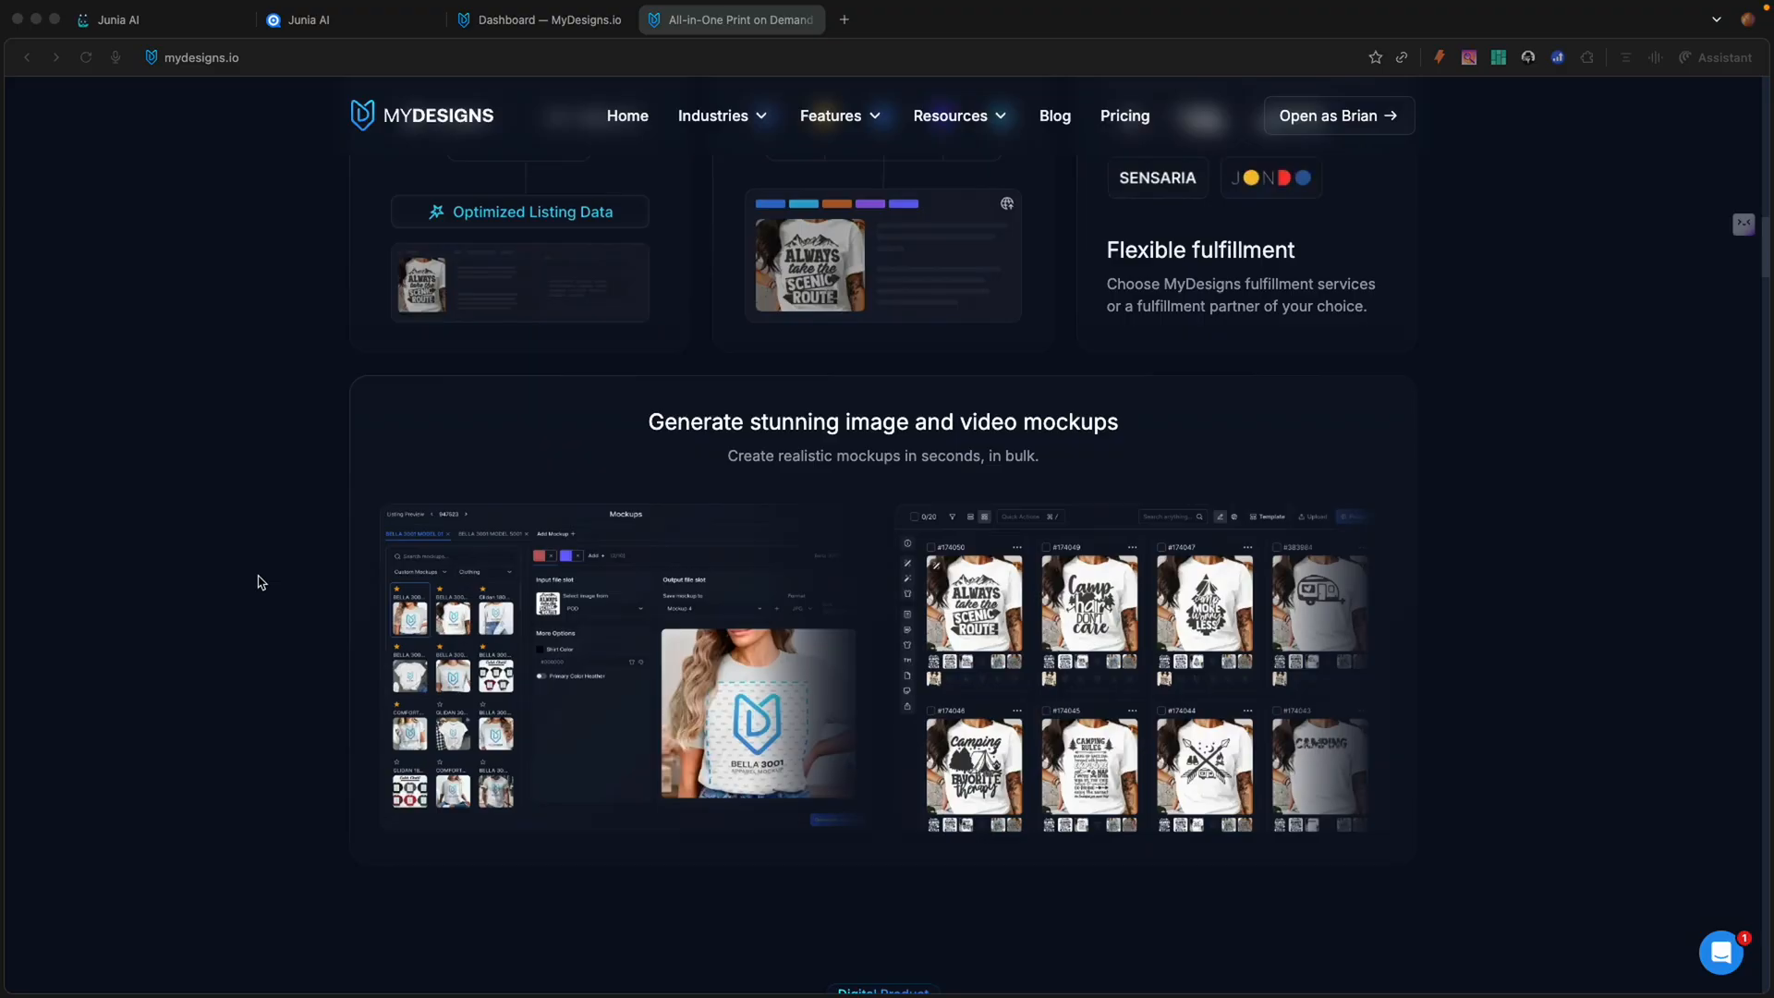
{"action": "scroll", "coordinate": [258, 582], "scroll_direction": "down", "scroll_amount": 3}
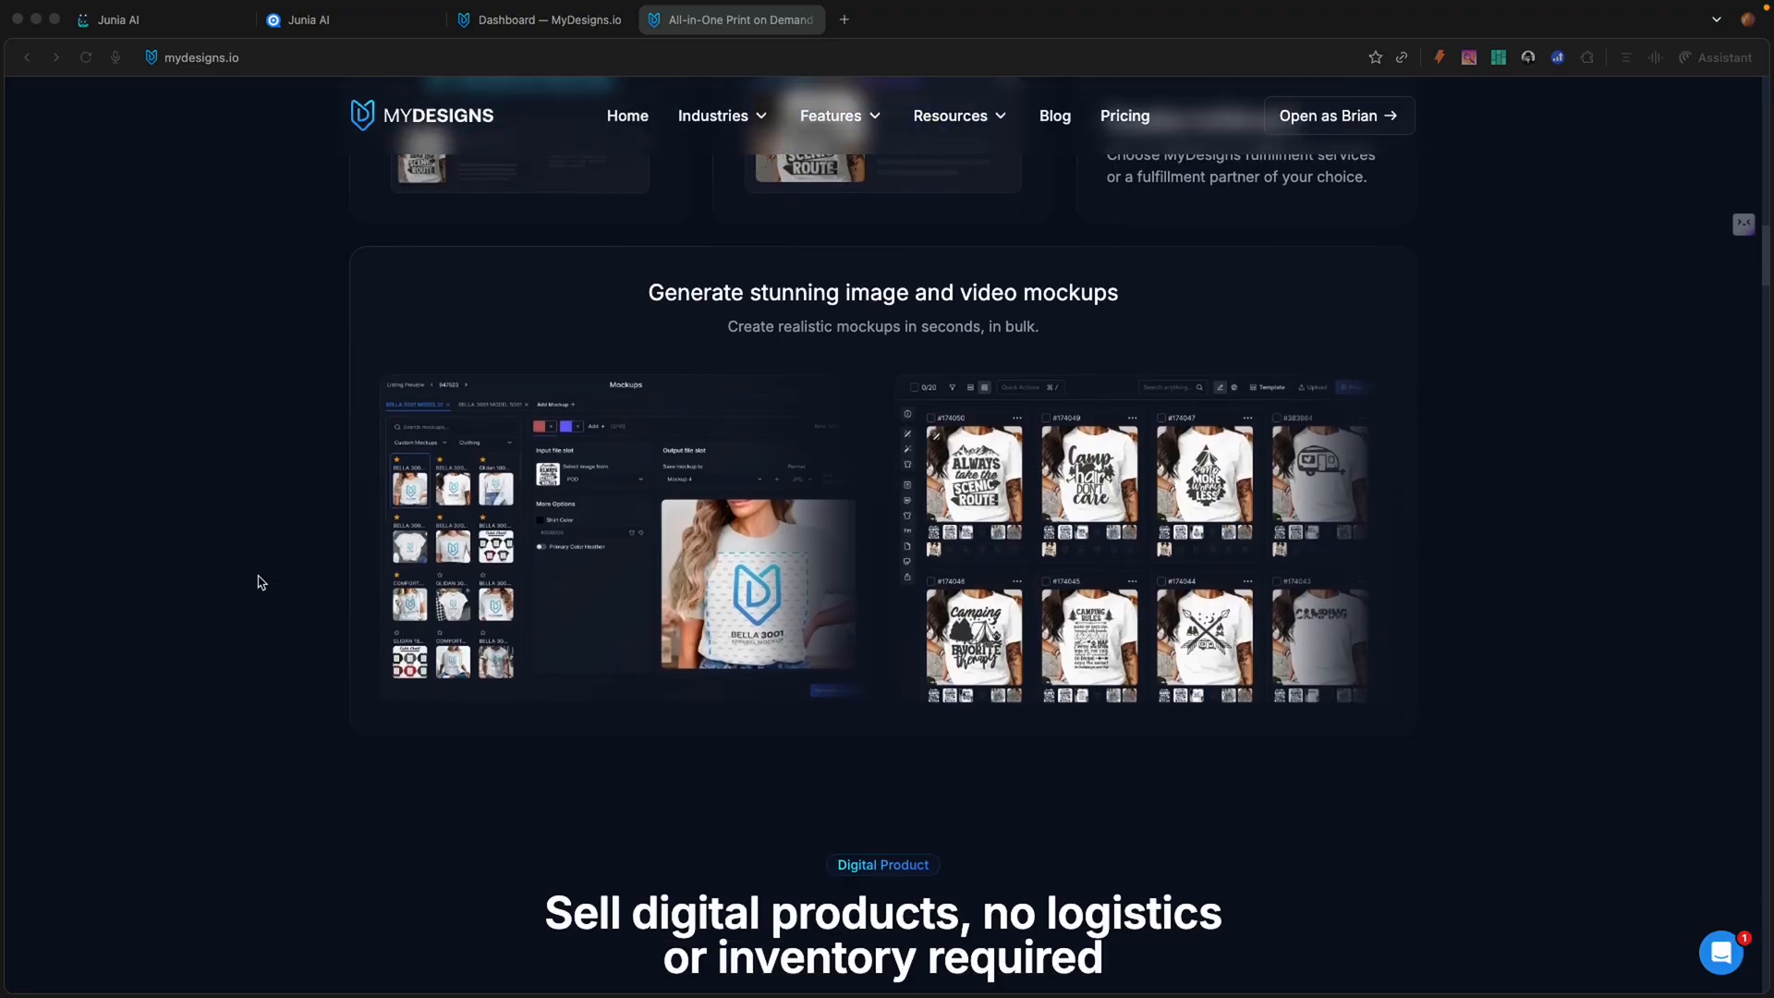
{"action": "scroll", "coordinate": [258, 582], "scroll_direction": "down", "scroll_amount": 12}
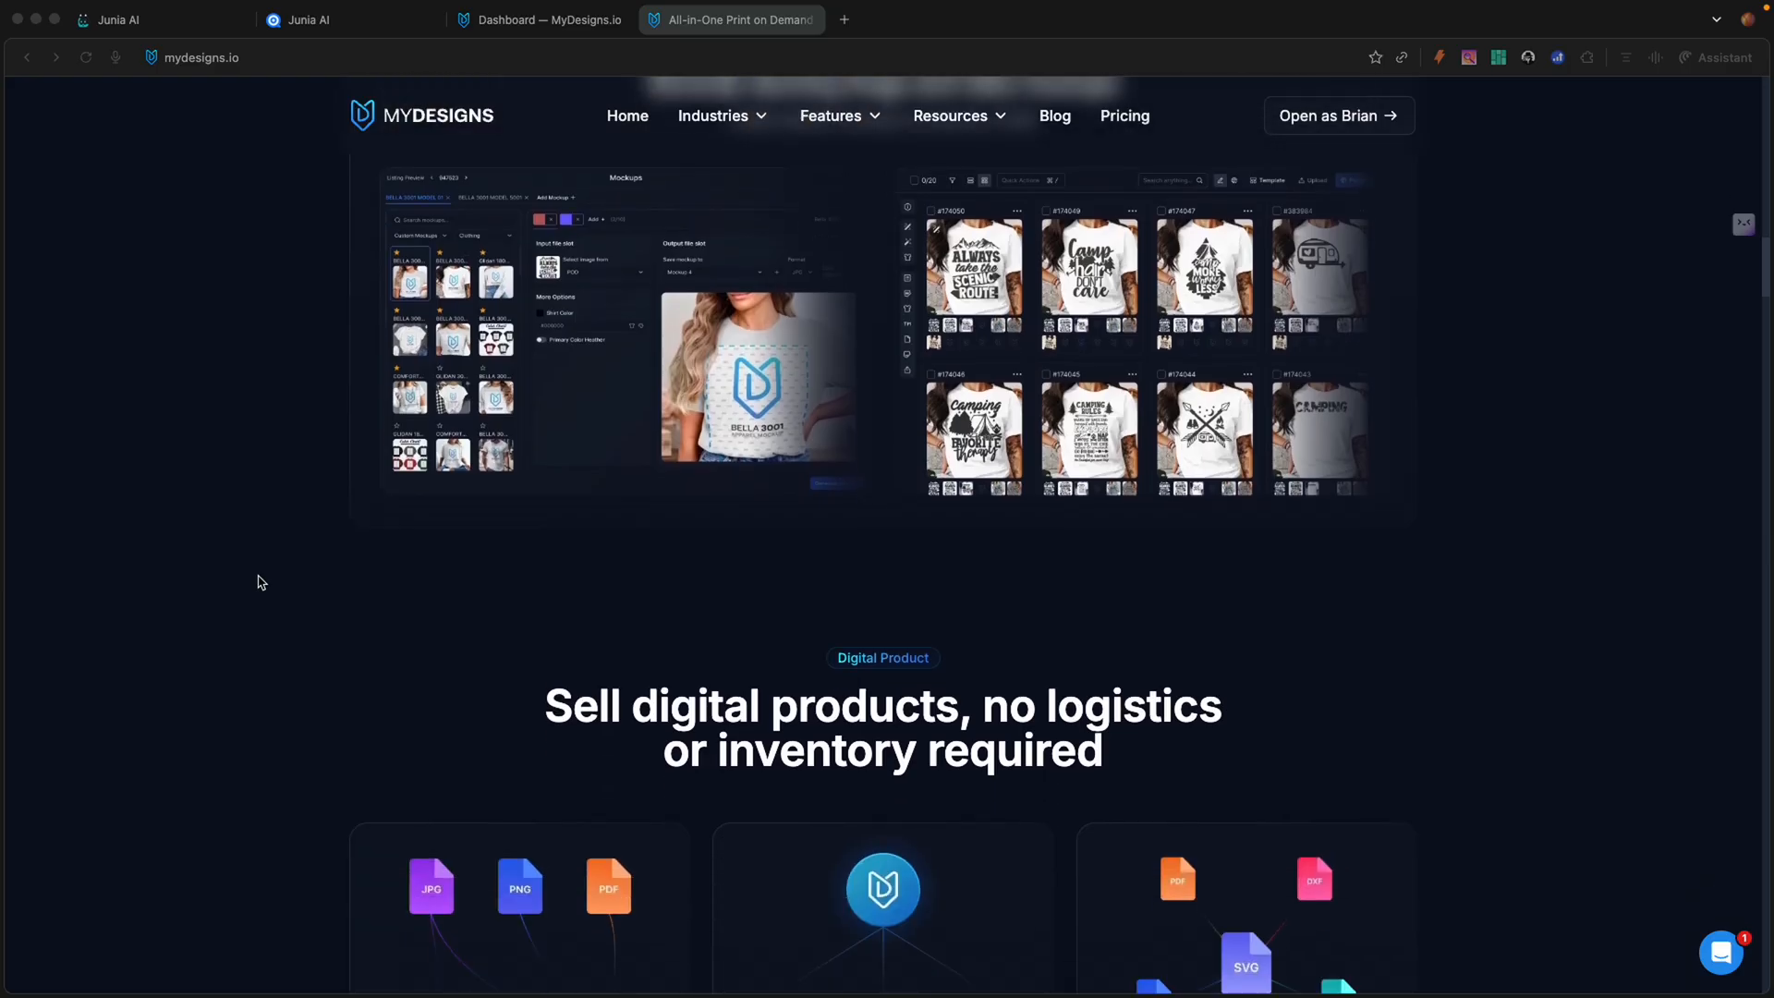
Step: Review the digital product section, the platform's tool grid and the seller statistics
{"action": "scroll", "coordinate": [259, 582], "scroll_direction": "down", "scroll_amount": 1}
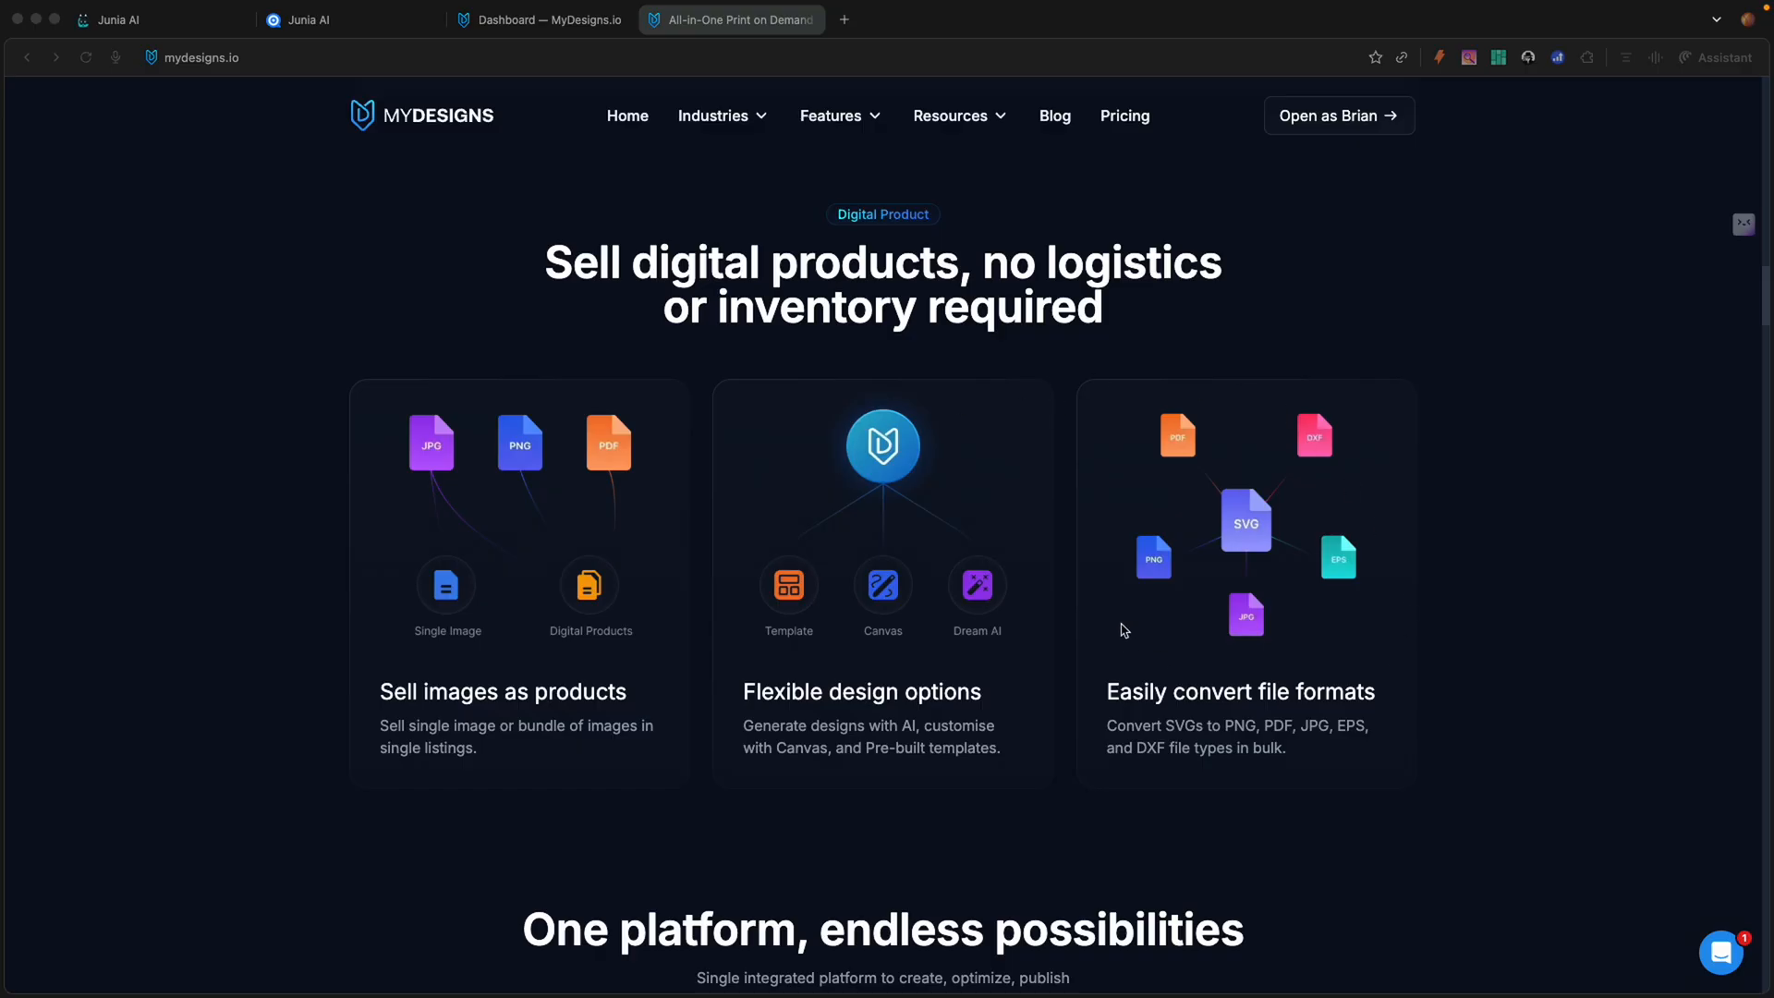
{"action": "scroll", "coordinate": [1127, 638], "scroll_direction": "down", "scroll_amount": 3}
{"action": "scroll", "coordinate": [1331, 614], "scroll_direction": "down", "scroll_amount": 3}
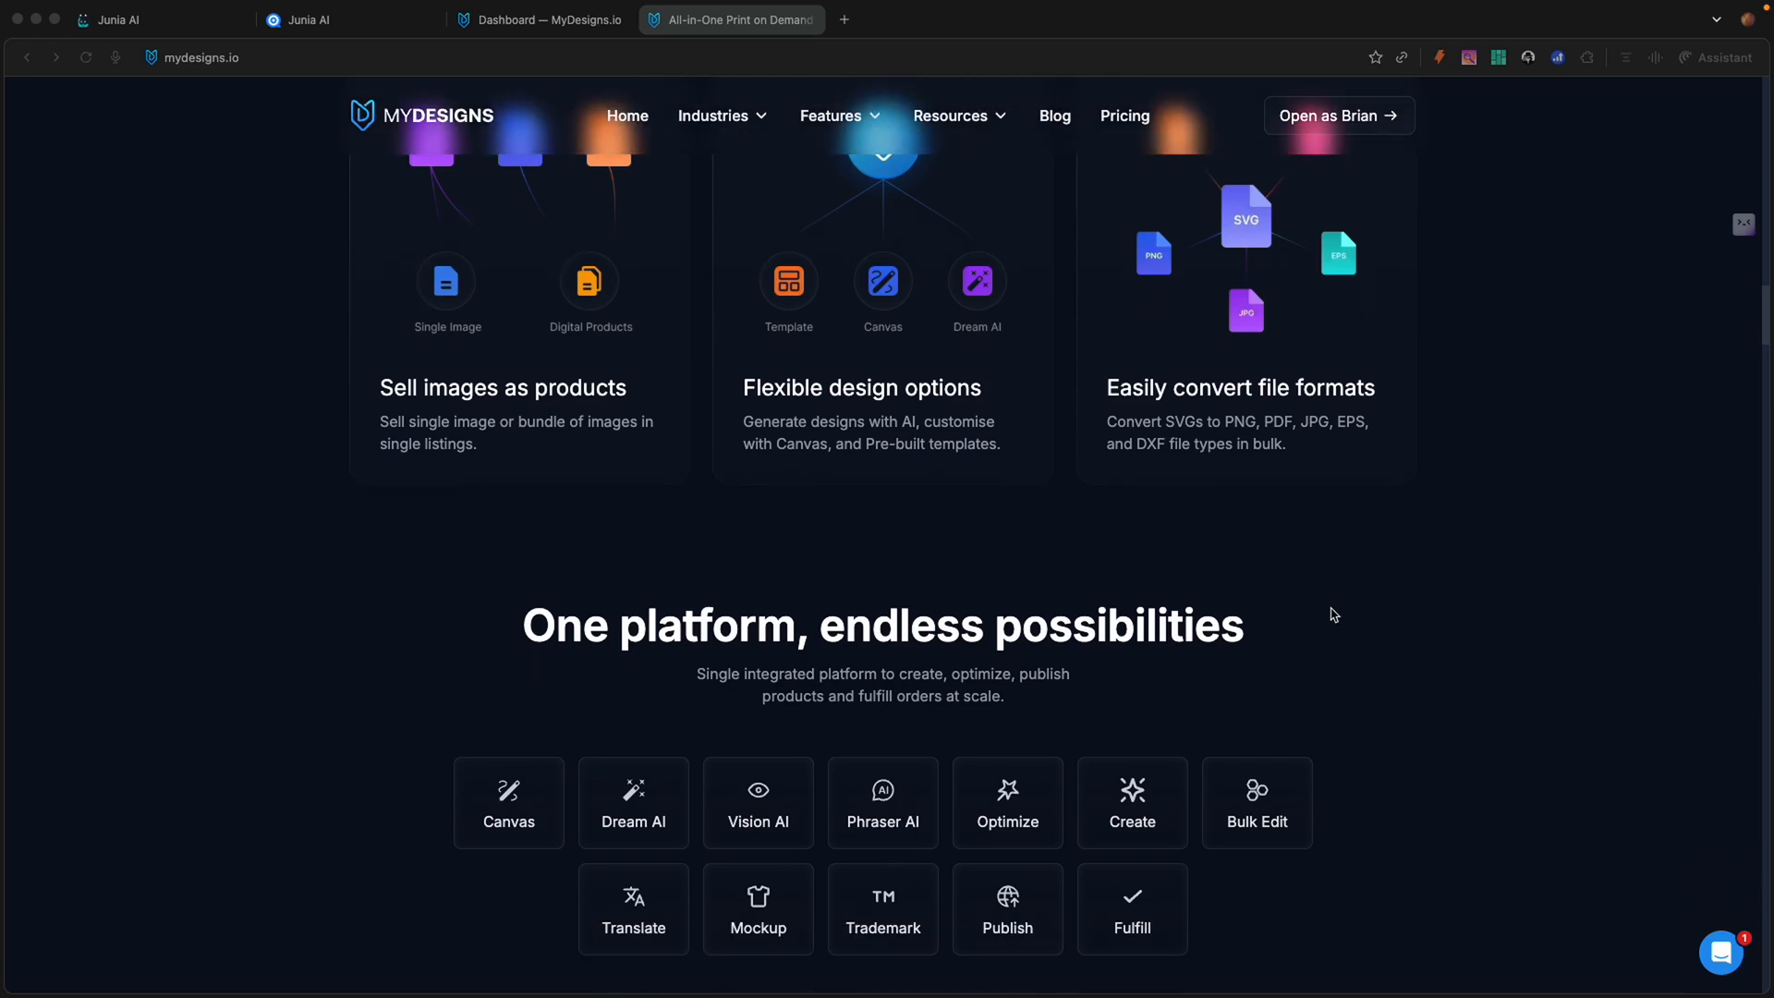
{"action": "scroll", "coordinate": [1334, 613], "scroll_direction": "down", "scroll_amount": 6}
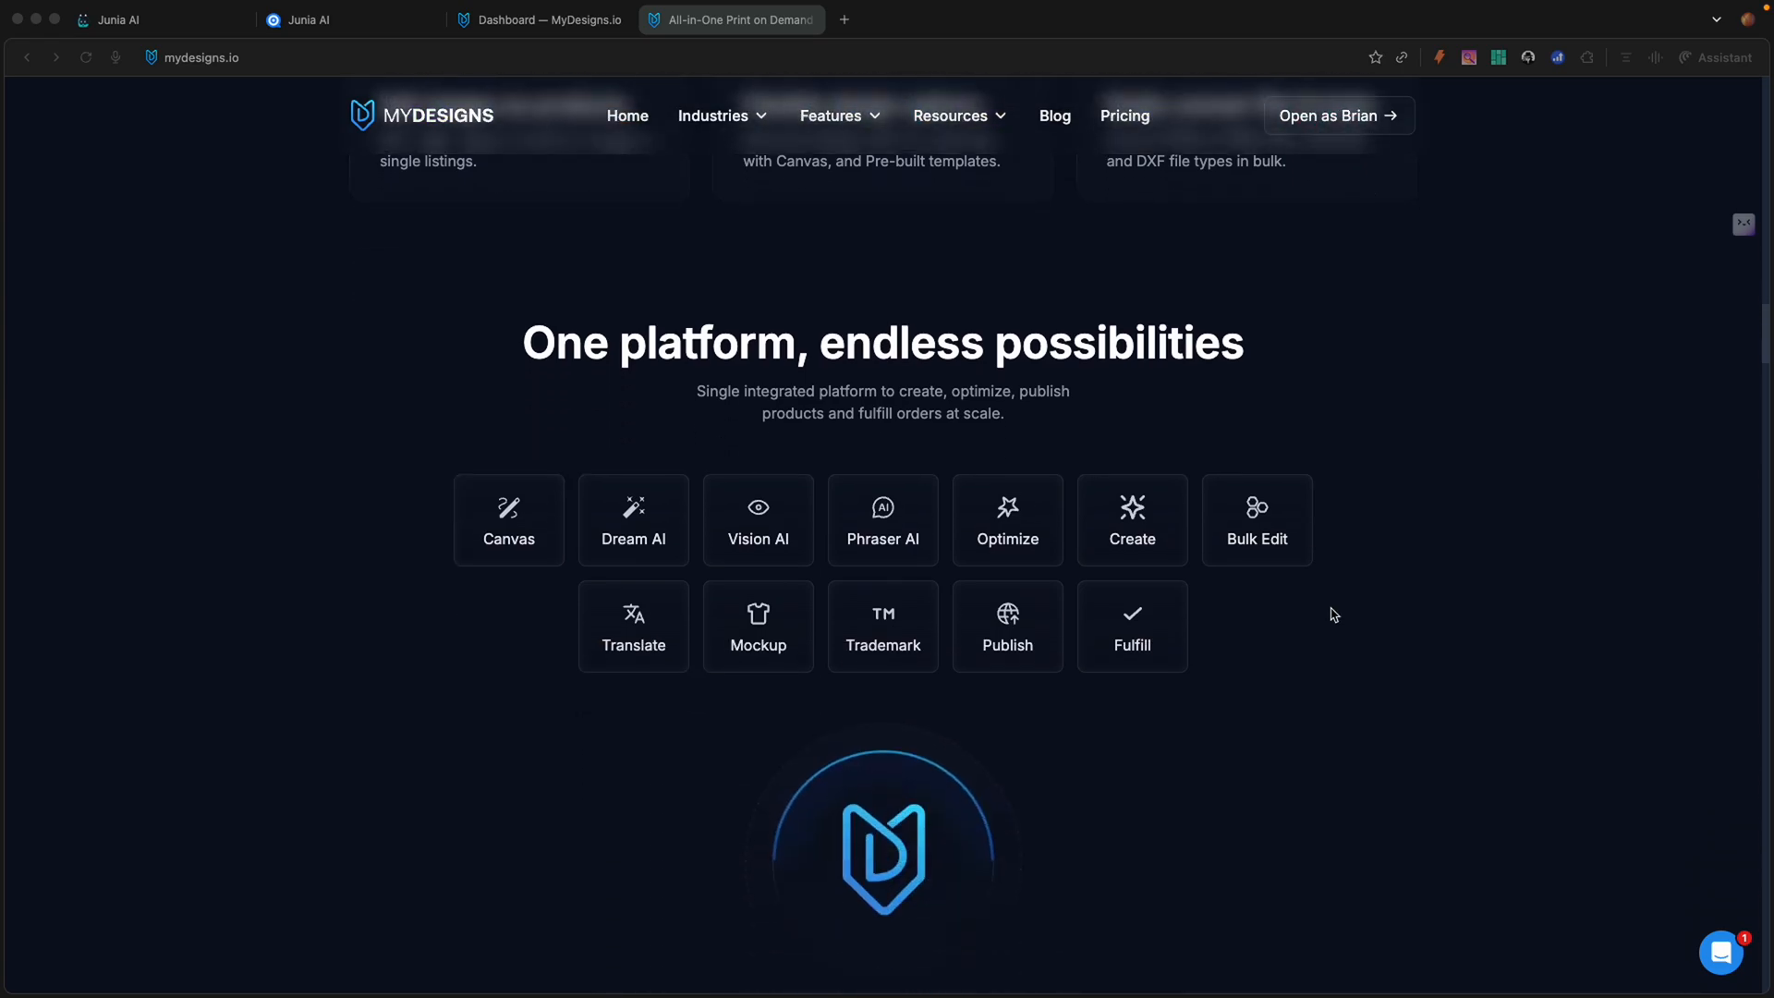
{"action": "scroll", "coordinate": [1327, 615], "scroll_direction": "down", "scroll_amount": 9}
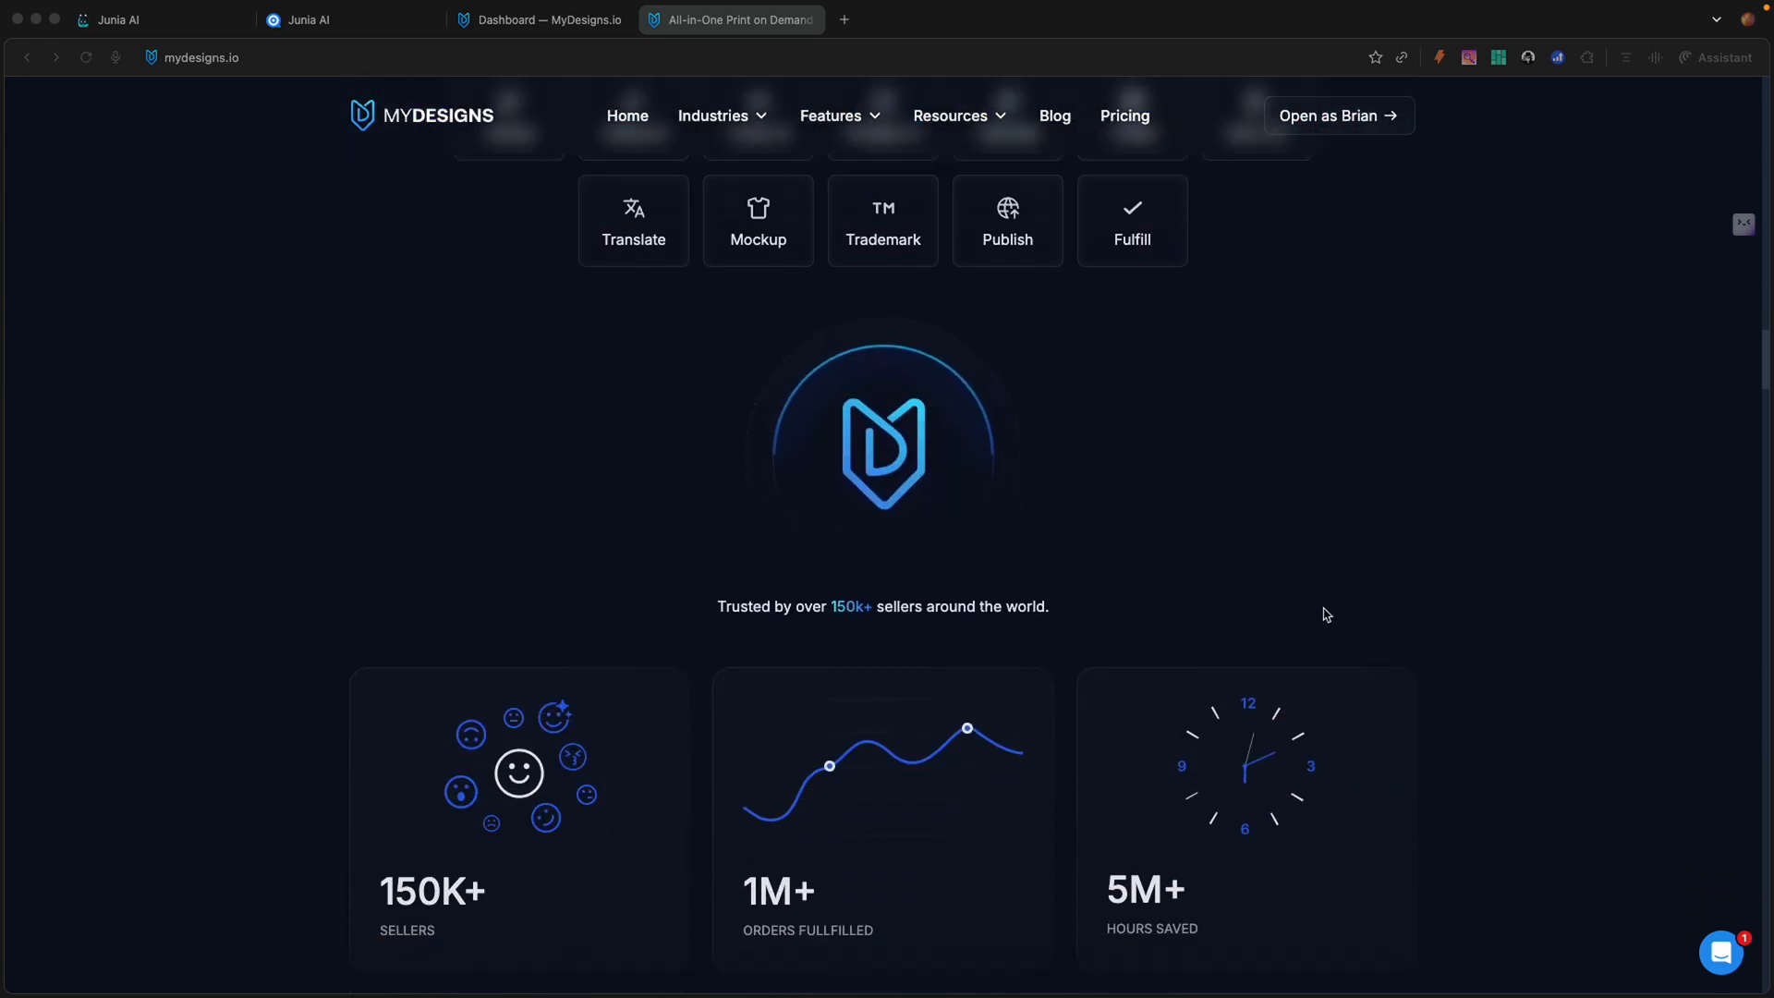
Step: Read the simple process section from creating and uploading designs through to the product personalization and canvas system
{"action": "scroll", "coordinate": [1327, 614], "scroll_direction": "down", "scroll_amount": 2}
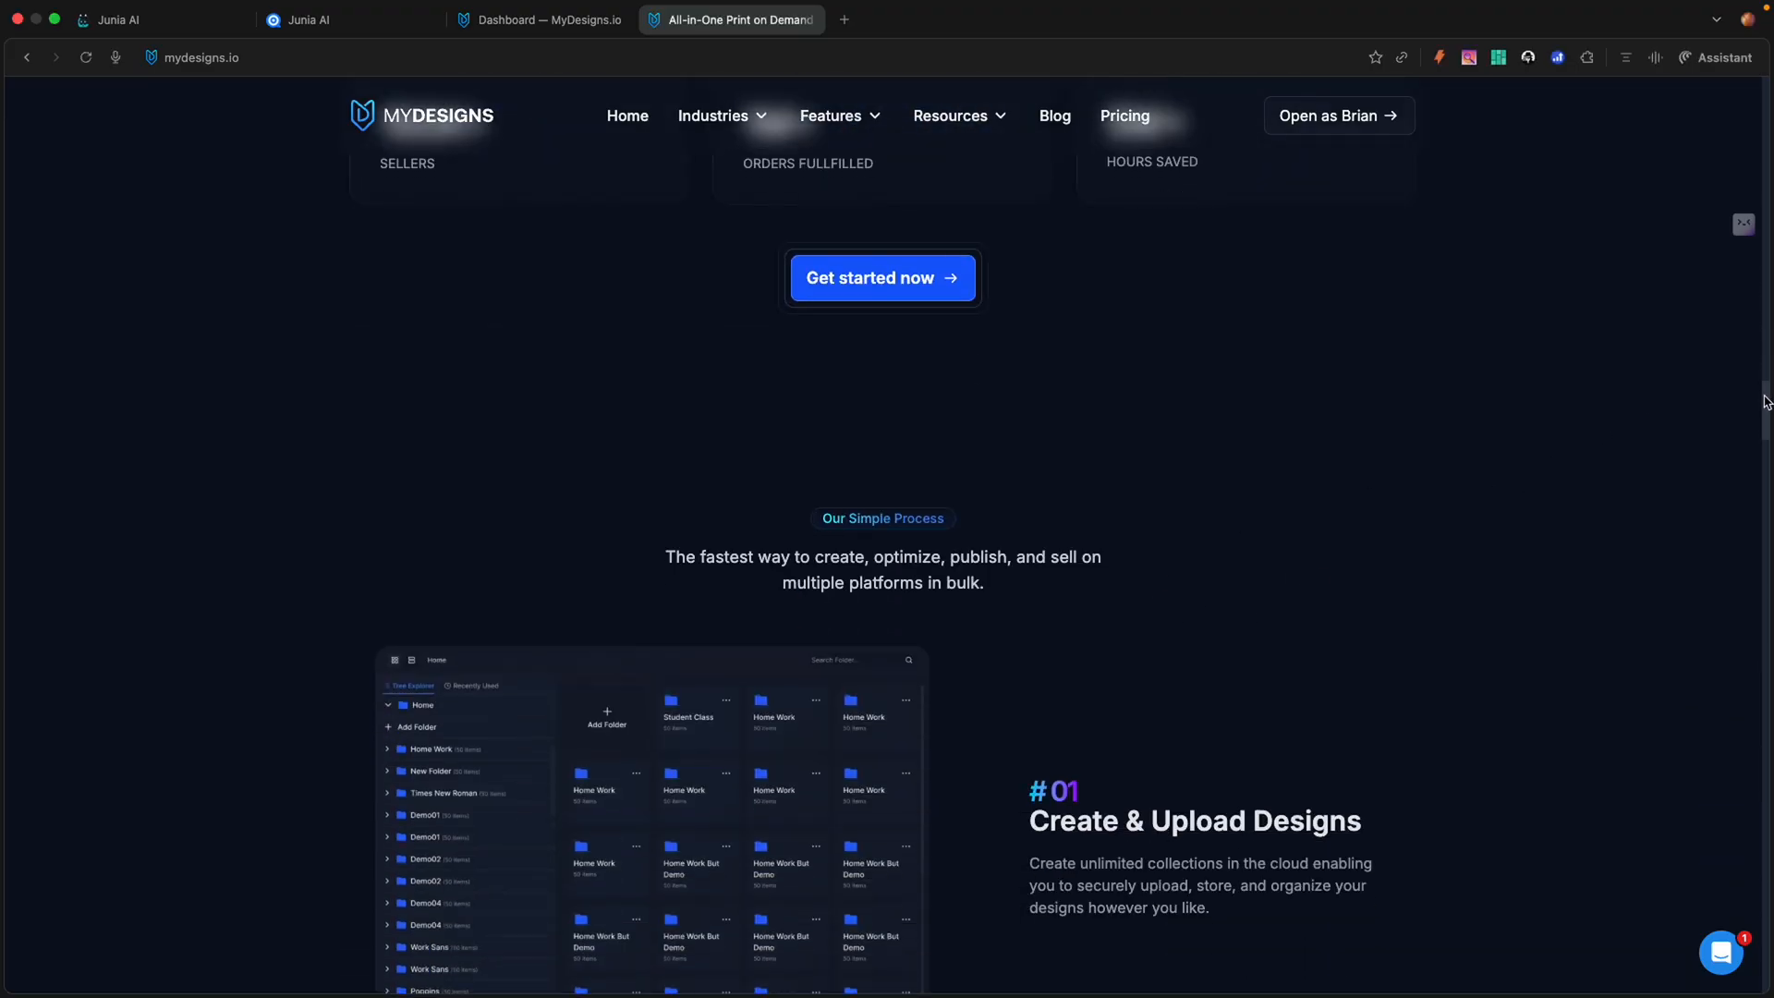
{"action": "scroll", "coordinate": [1640, 491], "scroll_direction": "down", "scroll_amount": 3}
{"action": "scroll", "coordinate": [1570, 491], "scroll_direction": "down", "scroll_amount": 5}
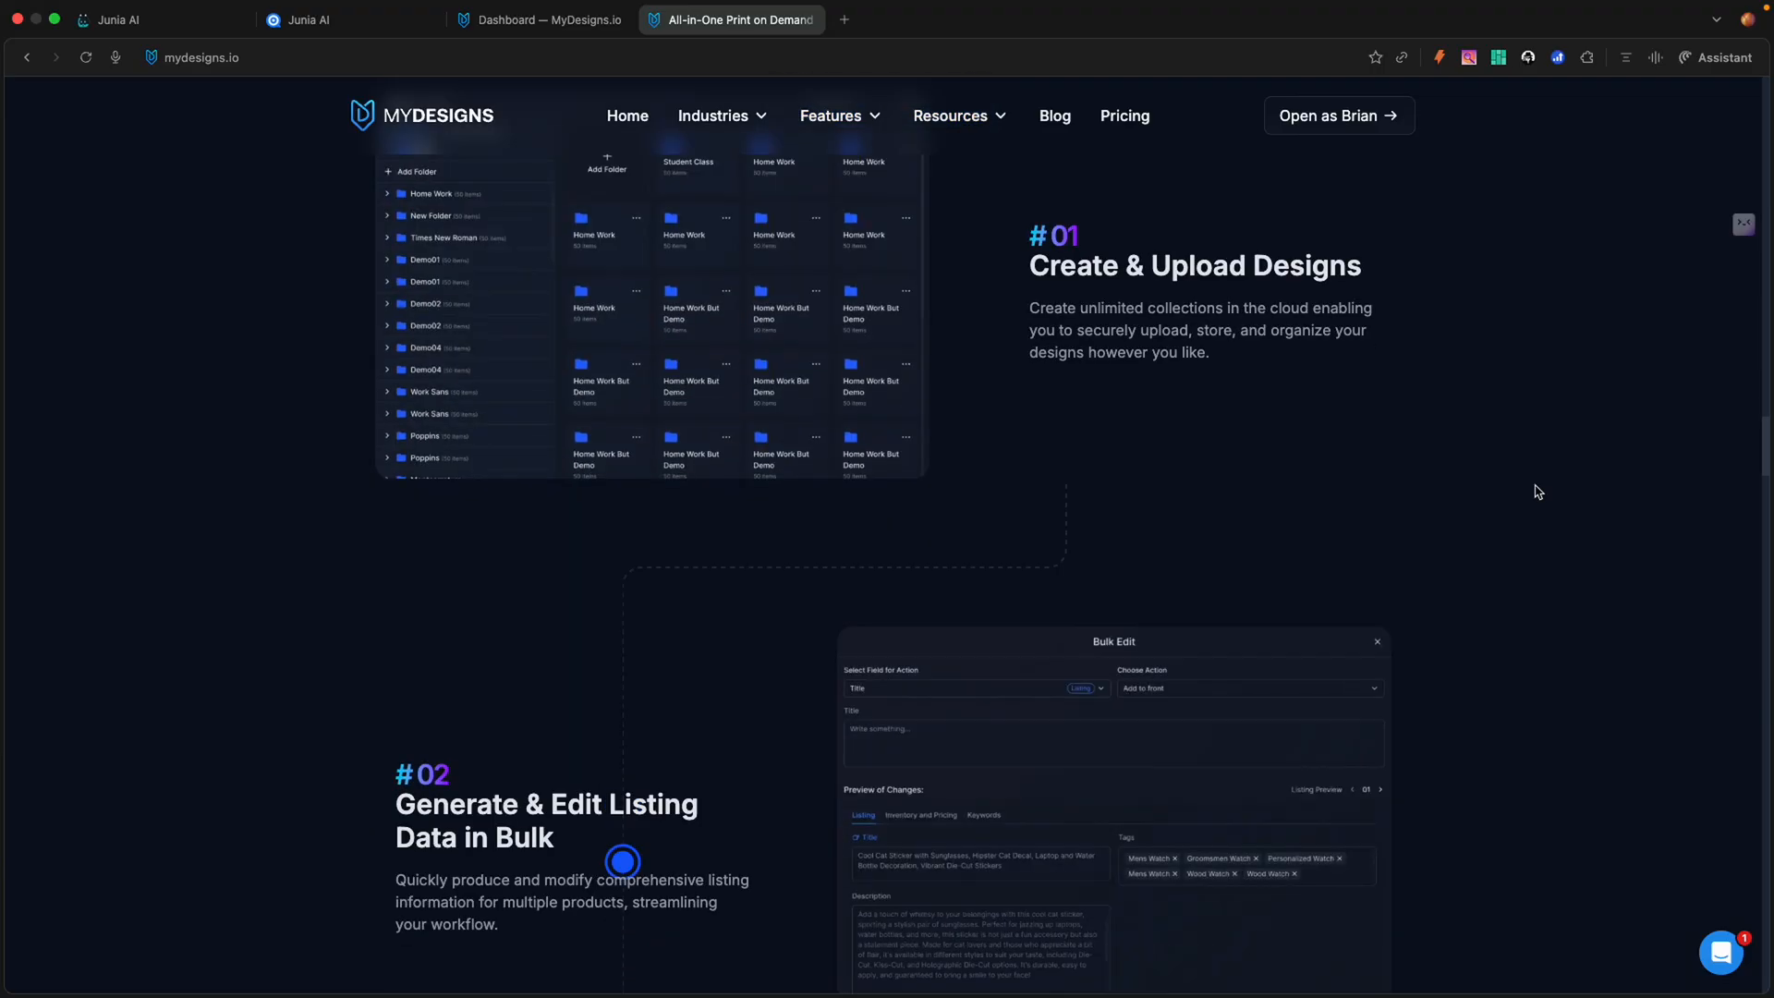
{"action": "scroll", "coordinate": [1509, 467], "scroll_direction": "up", "scroll_amount": 1}
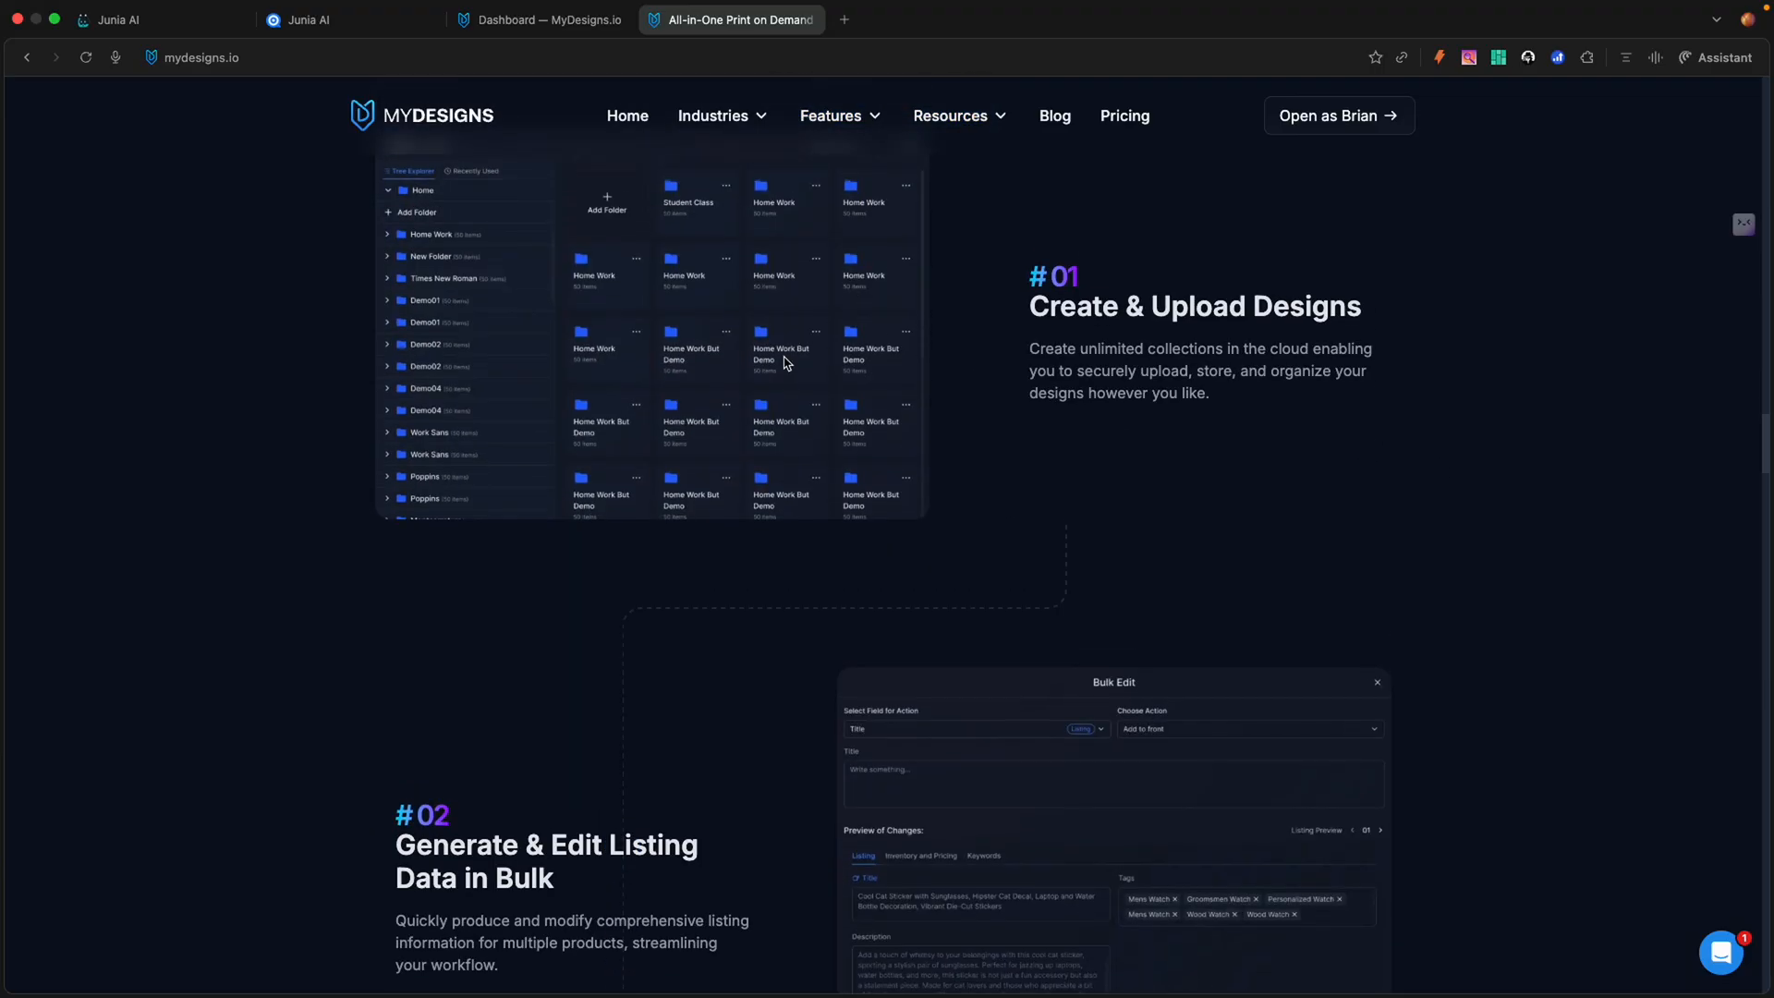
{"action": "scroll", "coordinate": [785, 362], "scroll_direction": "up", "scroll_amount": 1}
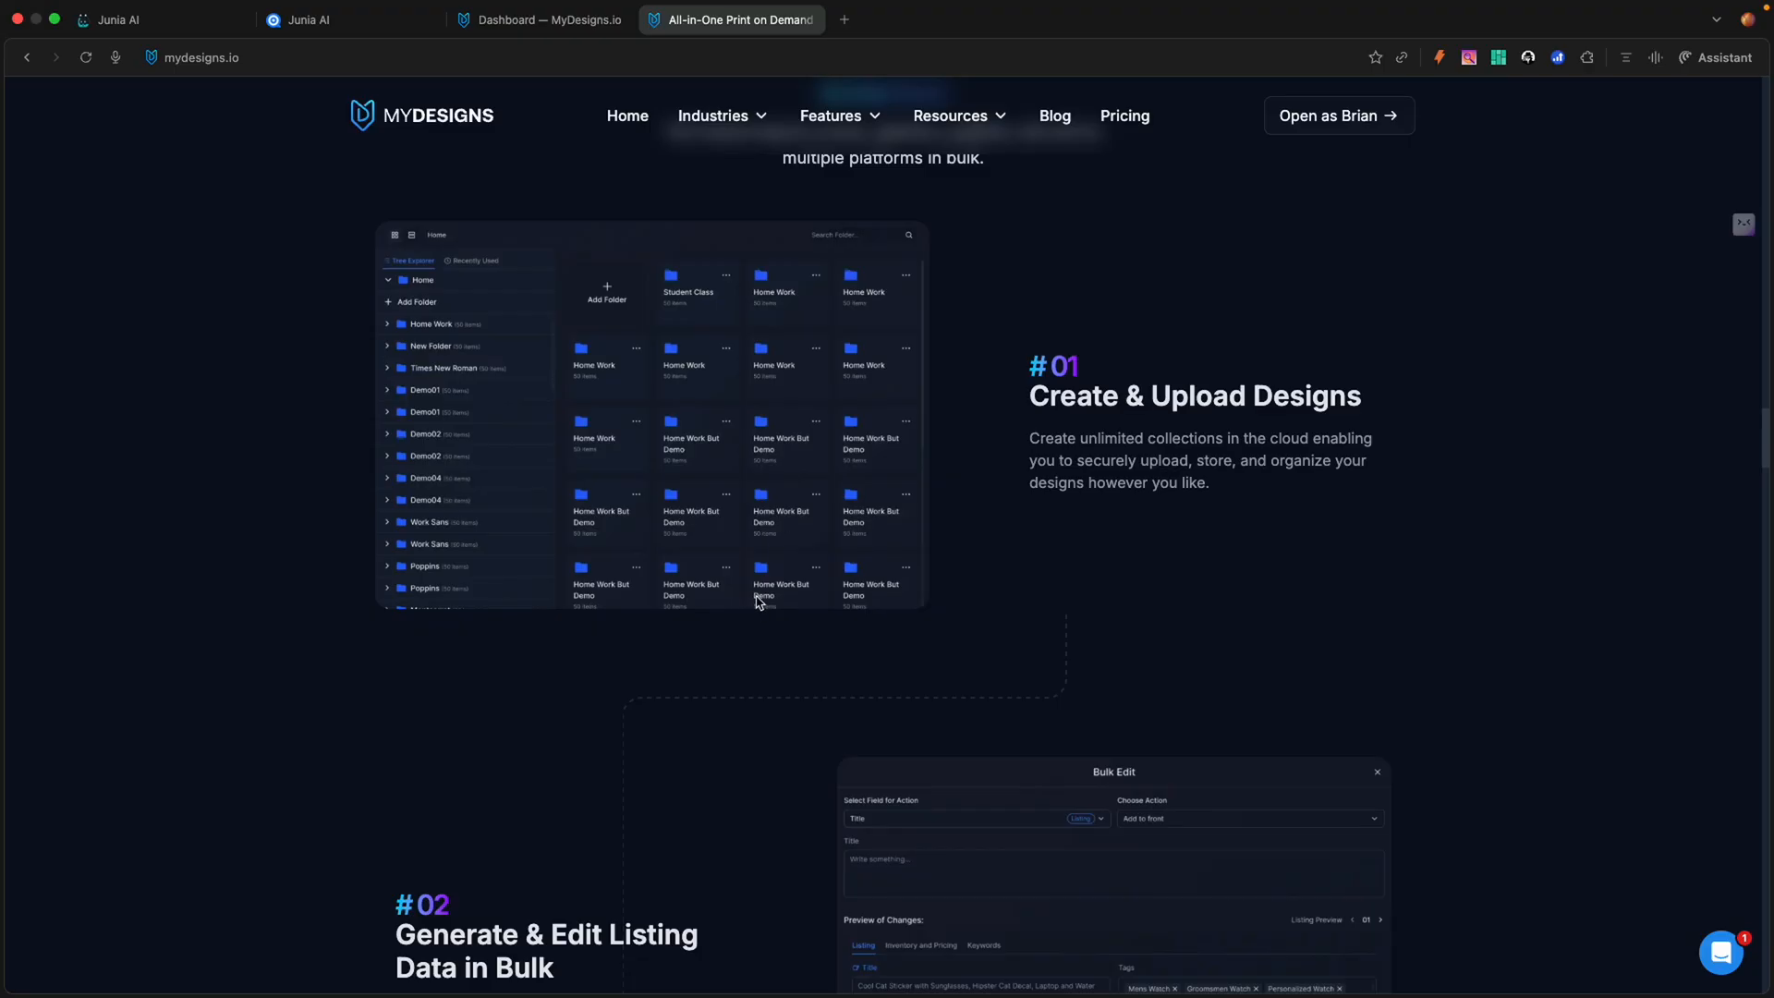
{"action": "scroll", "coordinate": [758, 602], "scroll_direction": "down", "scroll_amount": 3}
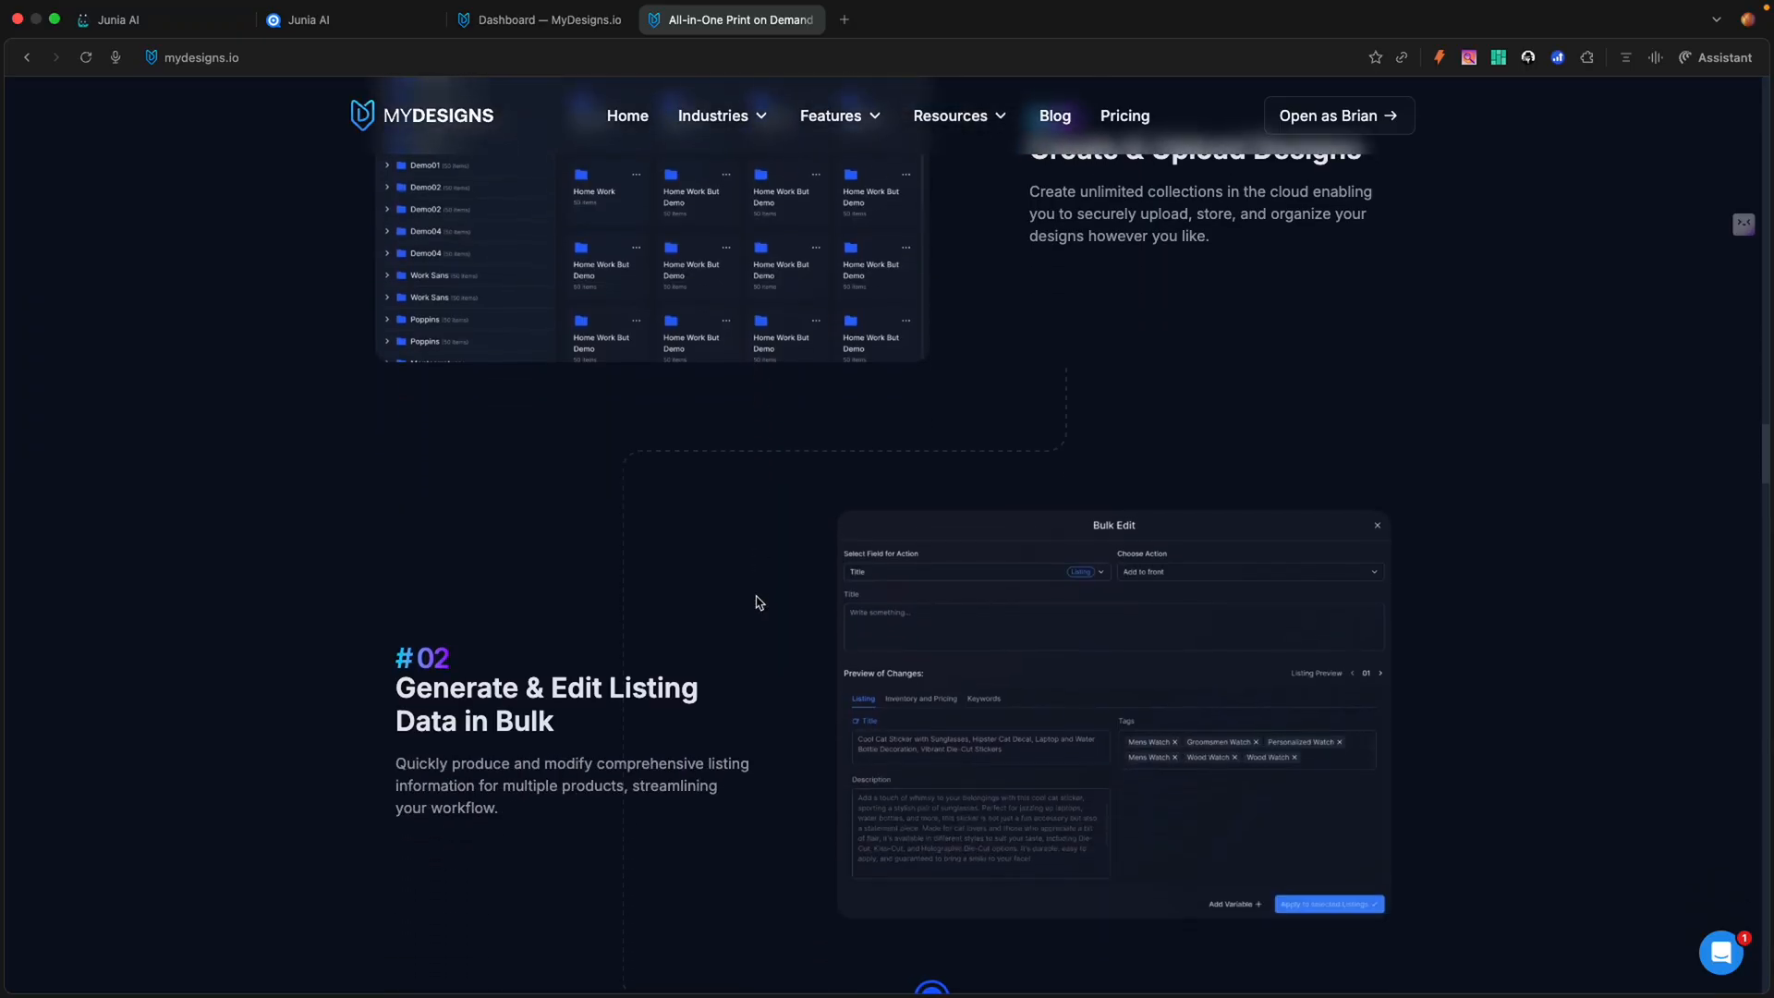
{"action": "scroll", "coordinate": [758, 602], "scroll_direction": "down", "scroll_amount": 1}
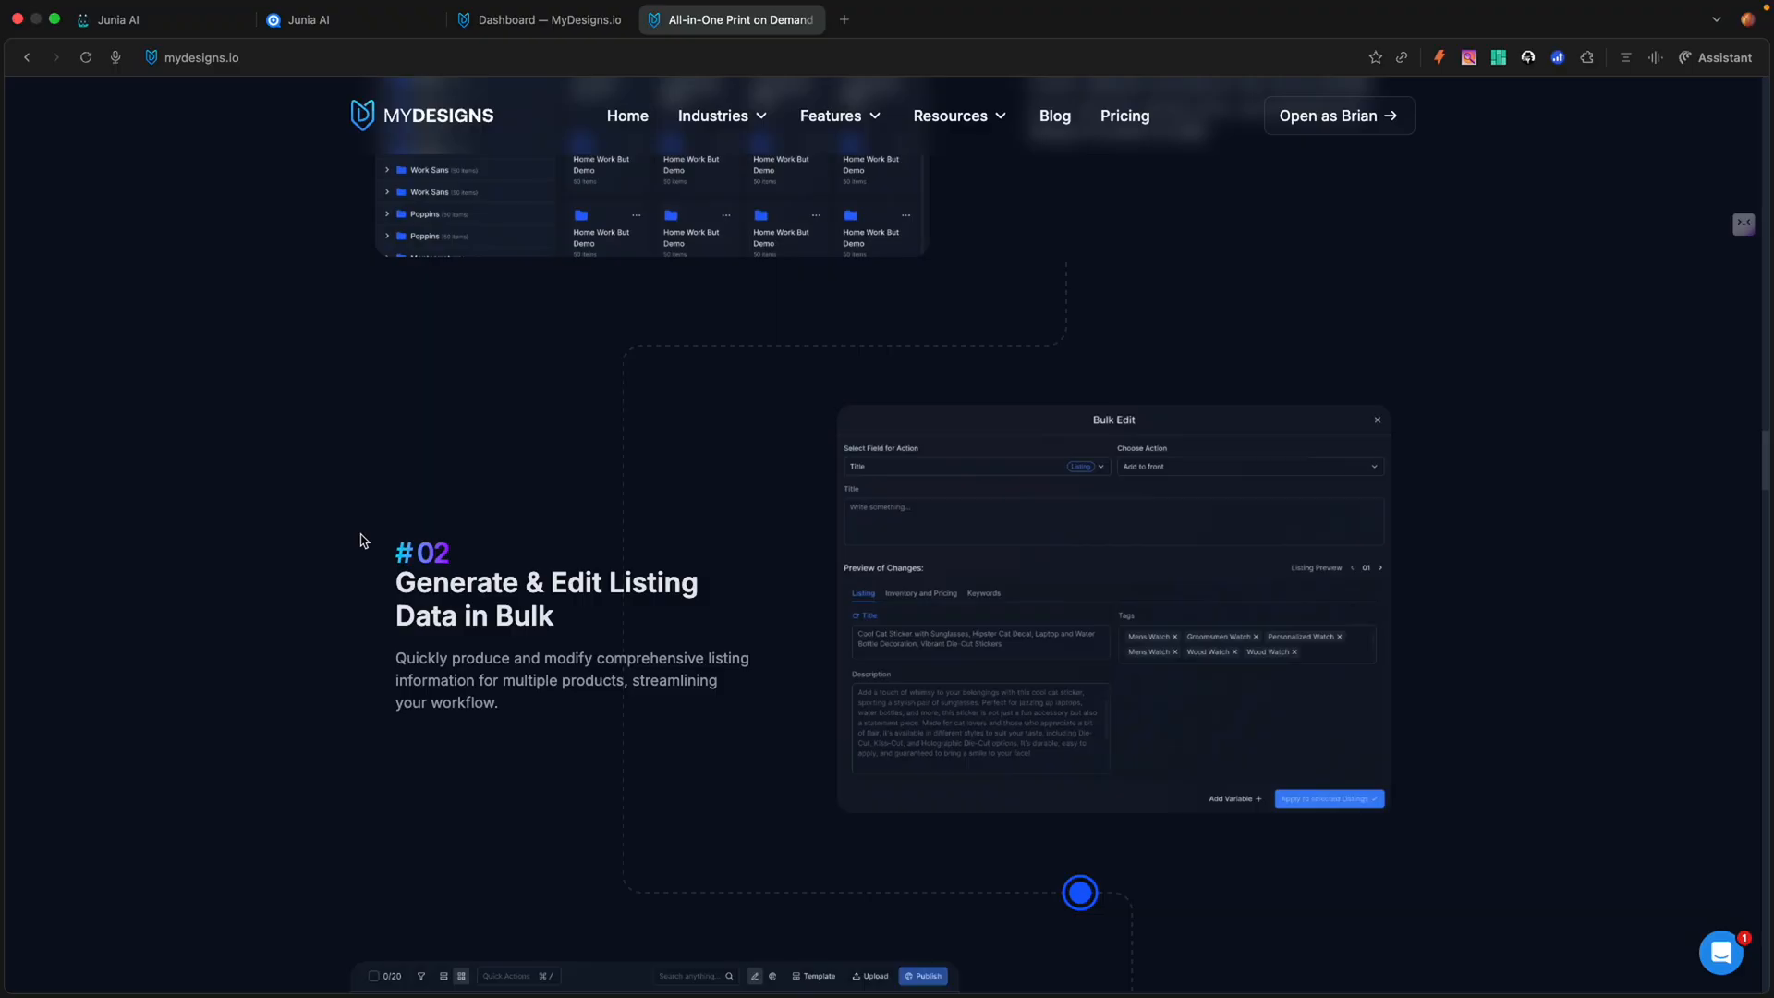
{"action": "scroll", "coordinate": [480, 436], "scroll_direction": "down", "scroll_amount": 5}
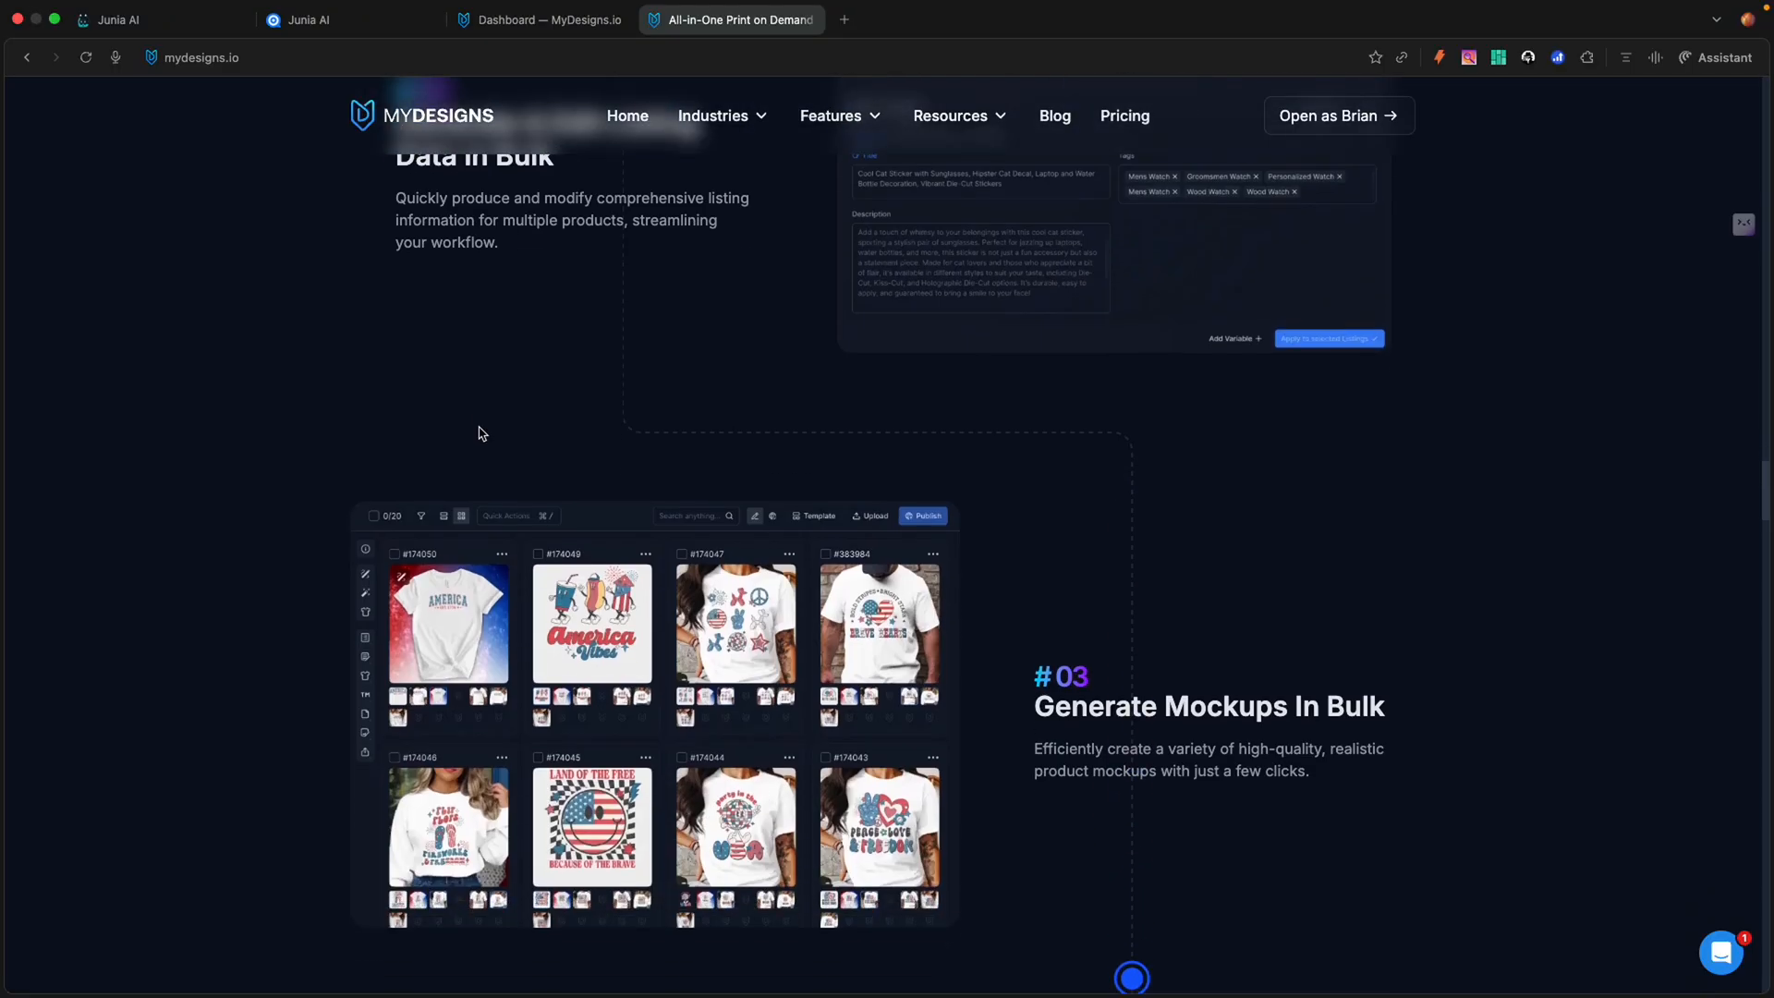
{"action": "scroll", "coordinate": [479, 434], "scroll_direction": "down", "scroll_amount": 2}
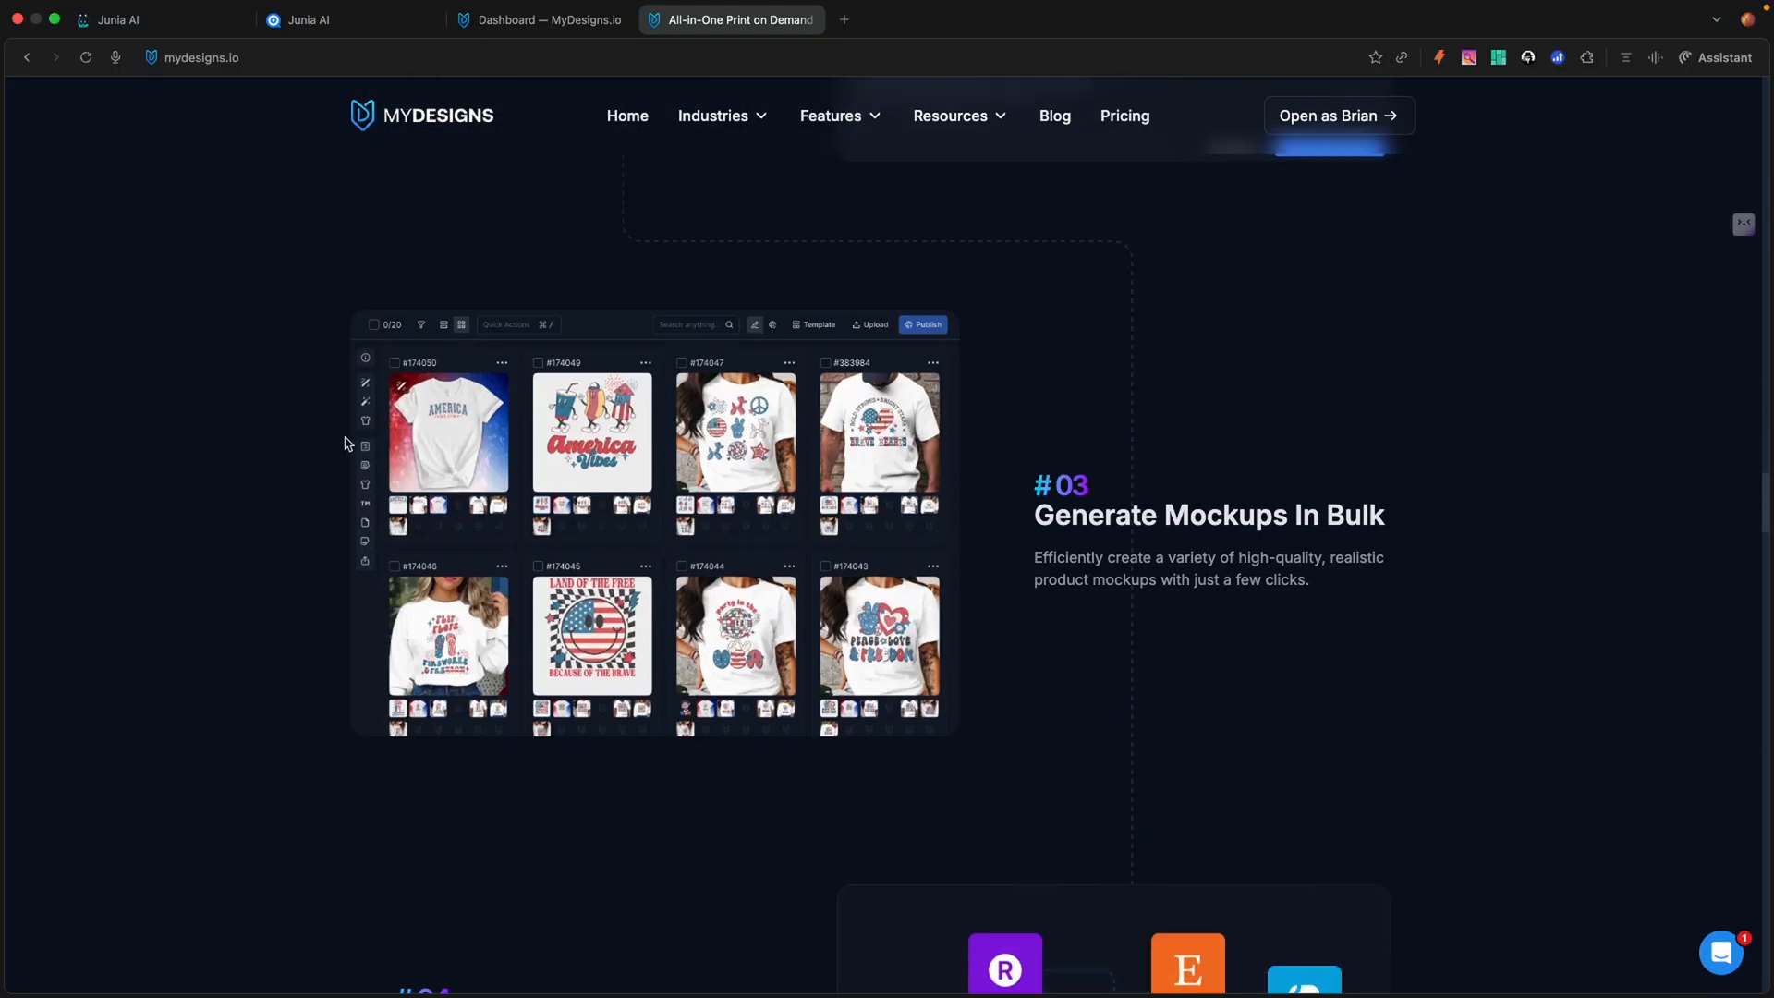
{"action": "scroll", "coordinate": [348, 443], "scroll_direction": "down", "scroll_amount": 6}
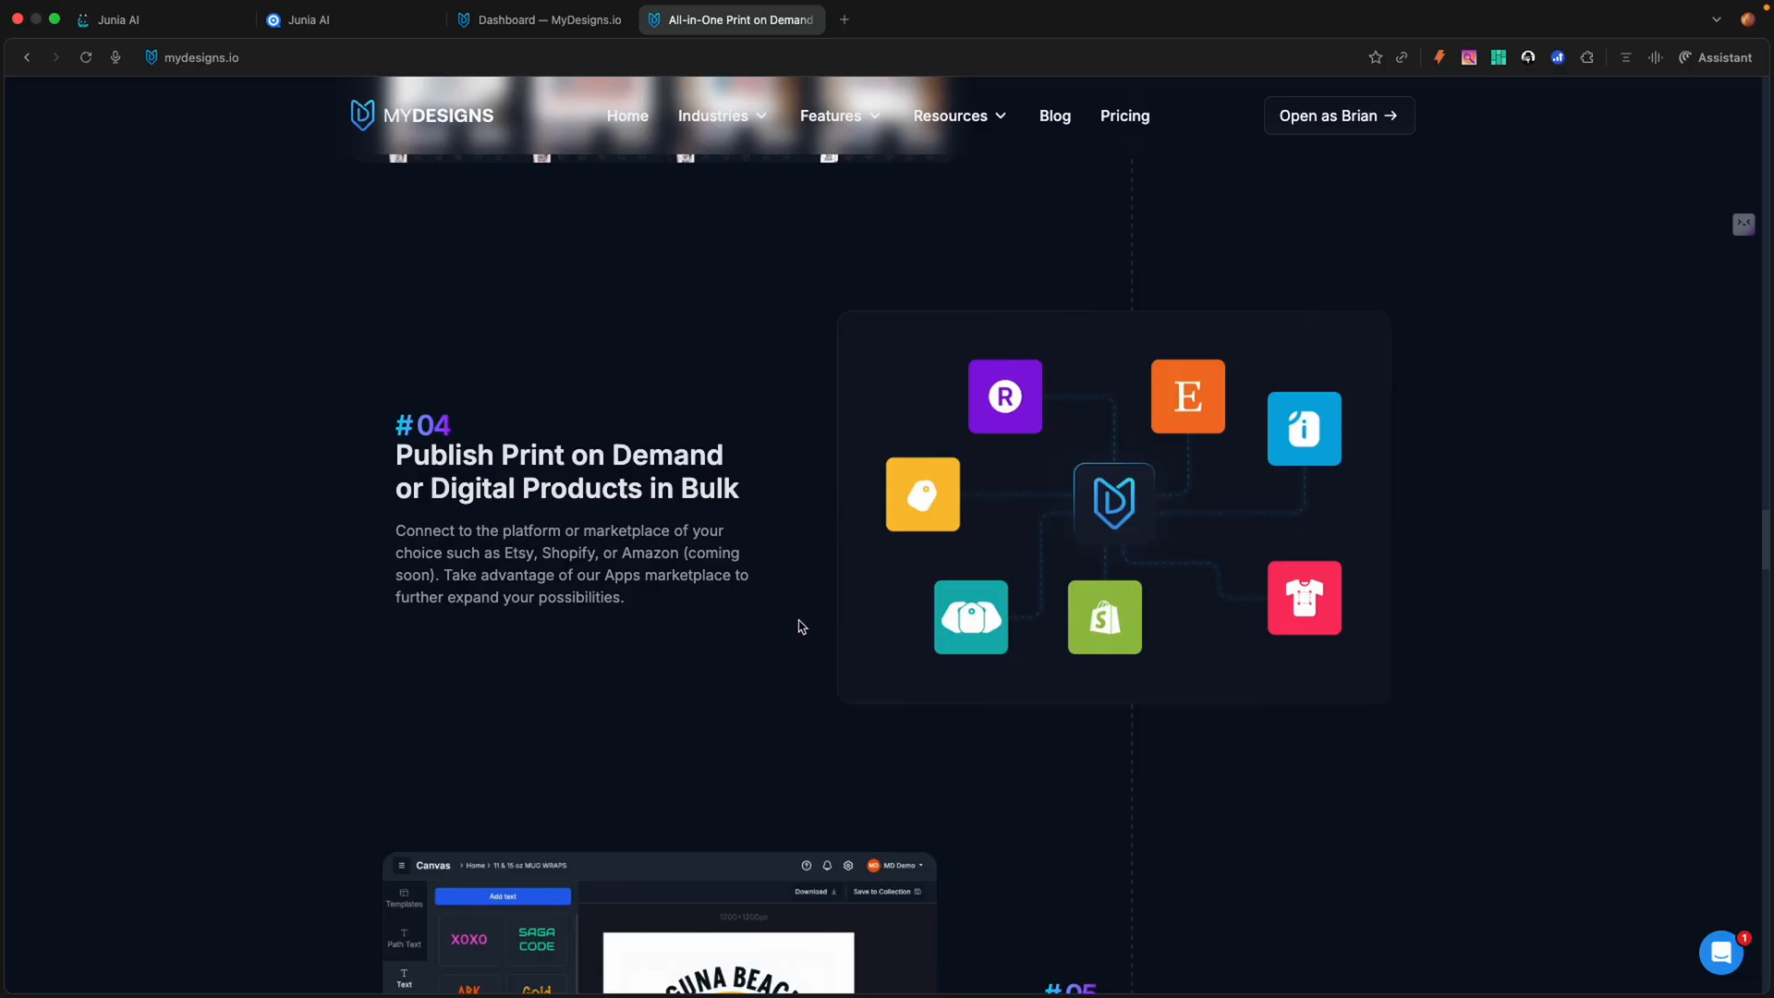
{"action": "scroll", "coordinate": [802, 627], "scroll_direction": "down", "scroll_amount": 5}
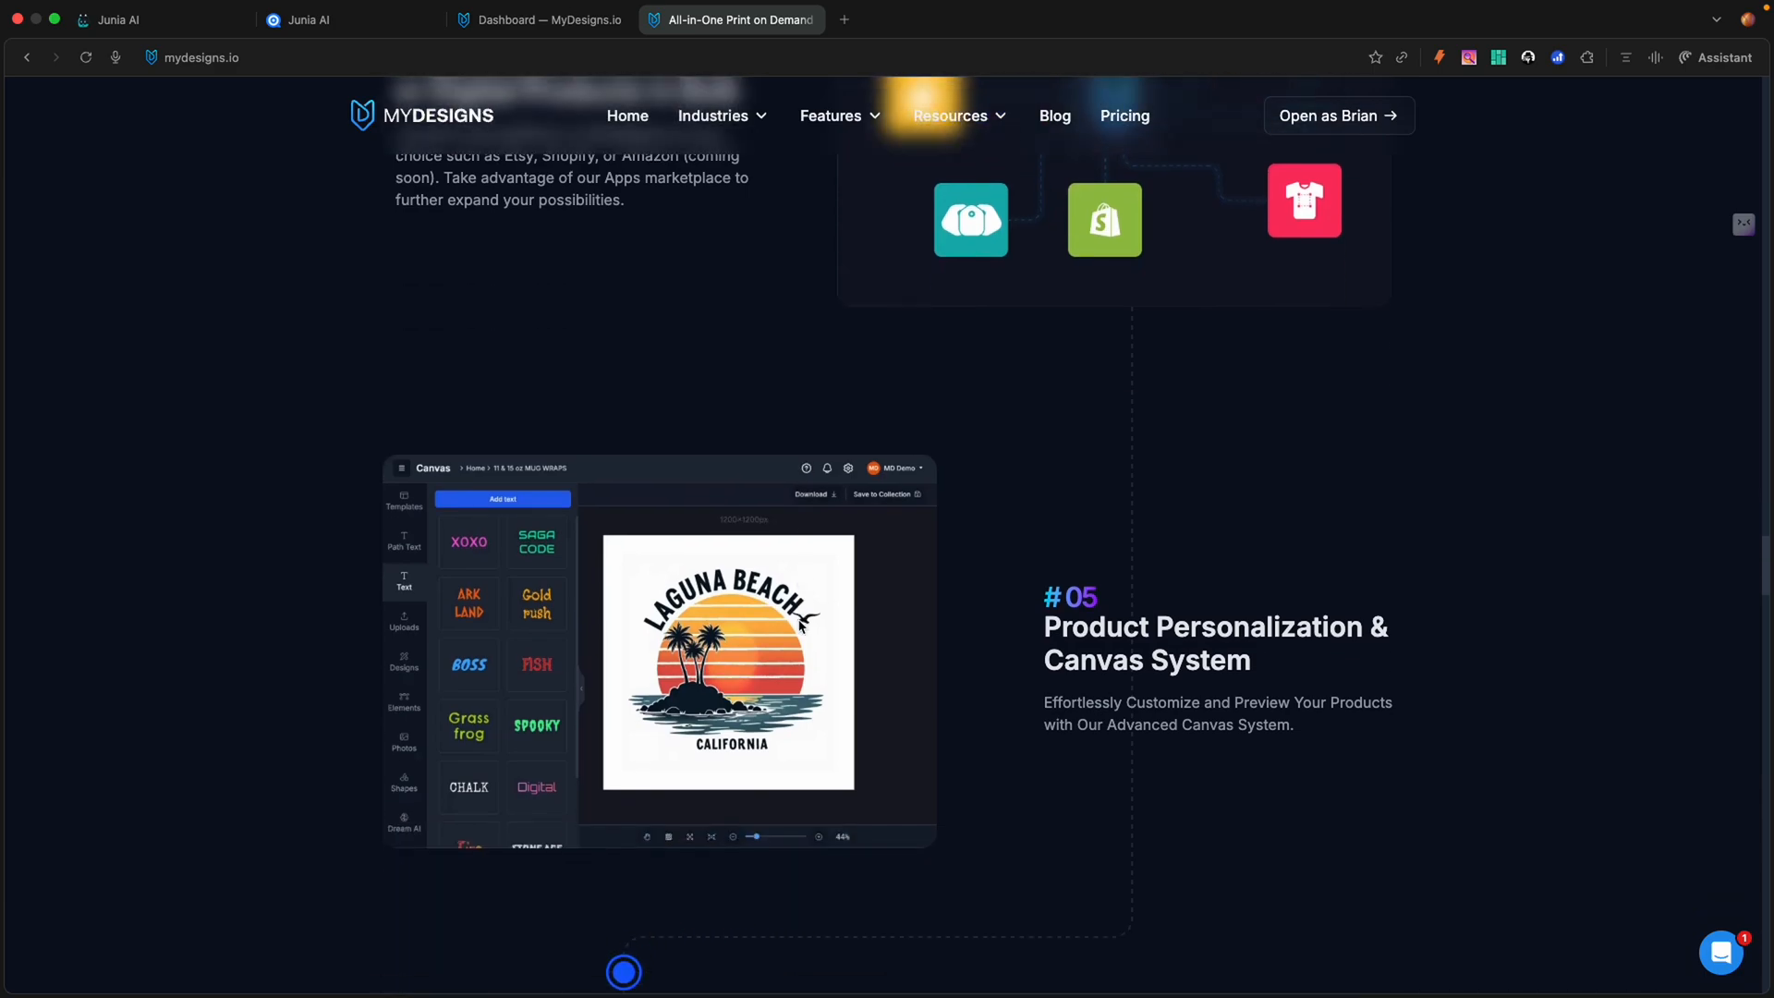
{"action": "scroll", "coordinate": [660, 581], "scroll_direction": "down", "scroll_amount": 1}
{"action": "scroll", "coordinate": [659, 577], "scroll_direction": "down", "scroll_amount": 15}
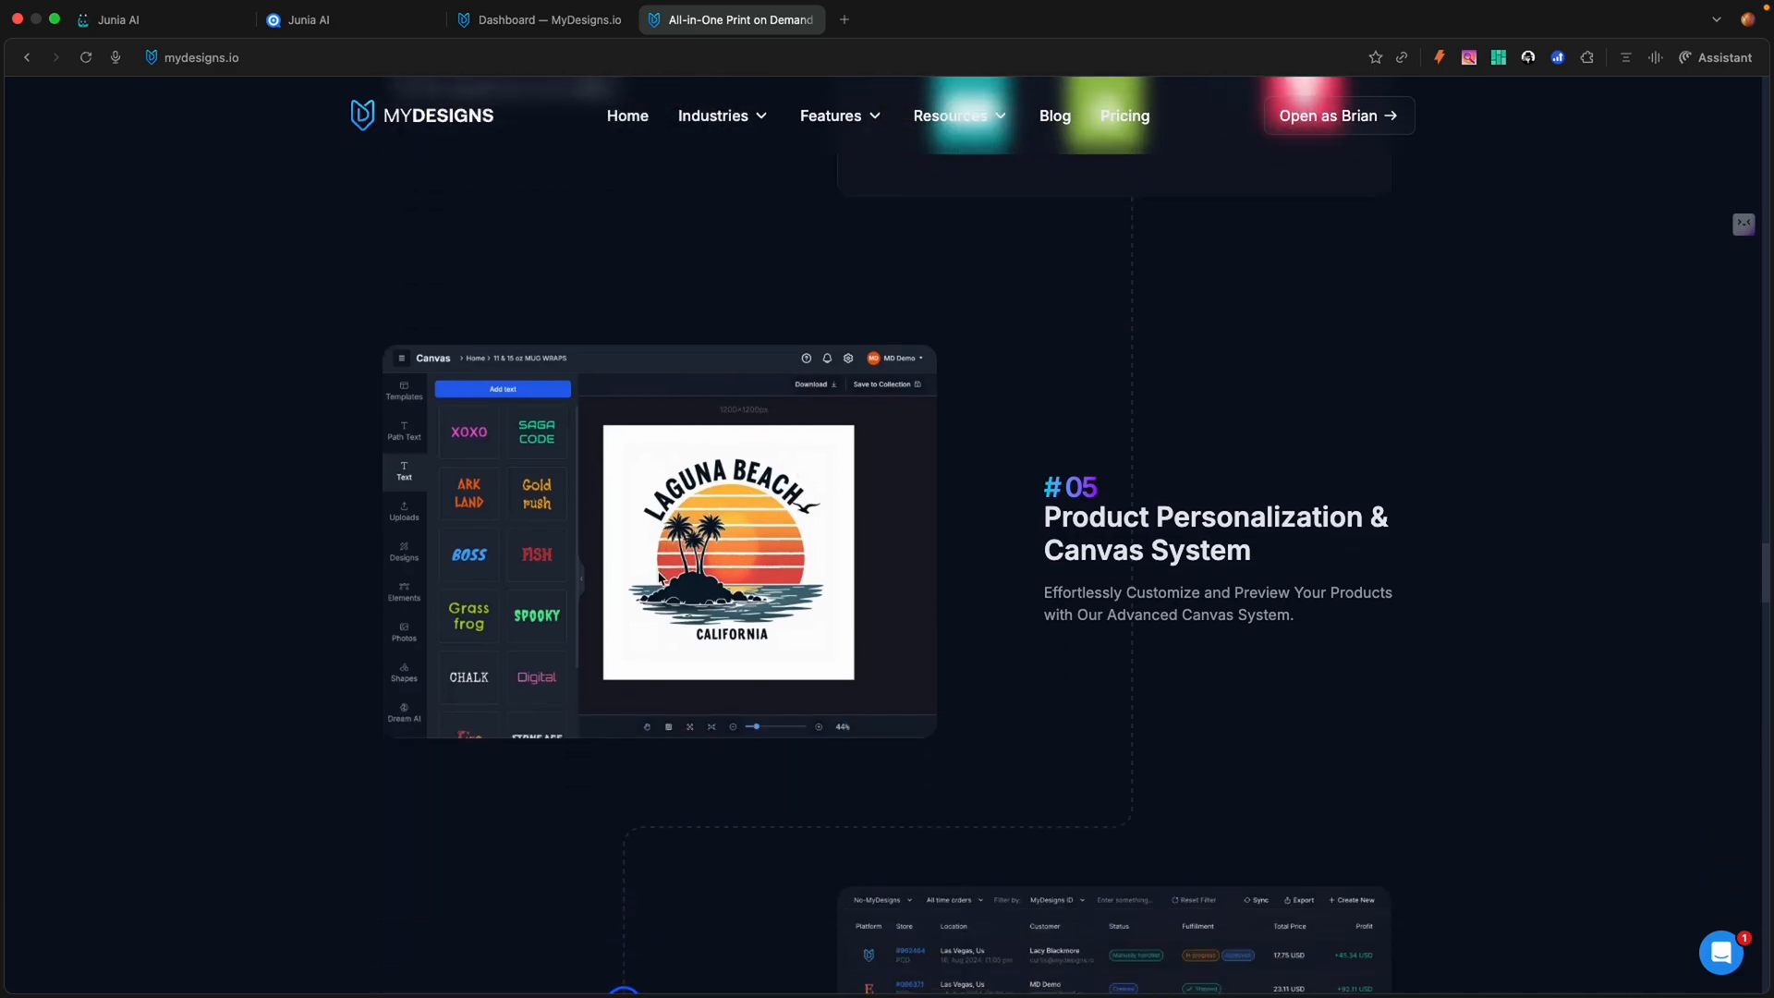
Step: Examine the suite of bulk processing tools, the digital product selling features and the supported platform integrations
{"action": "scroll", "coordinate": [662, 577], "scroll_direction": "down", "scroll_amount": 2}
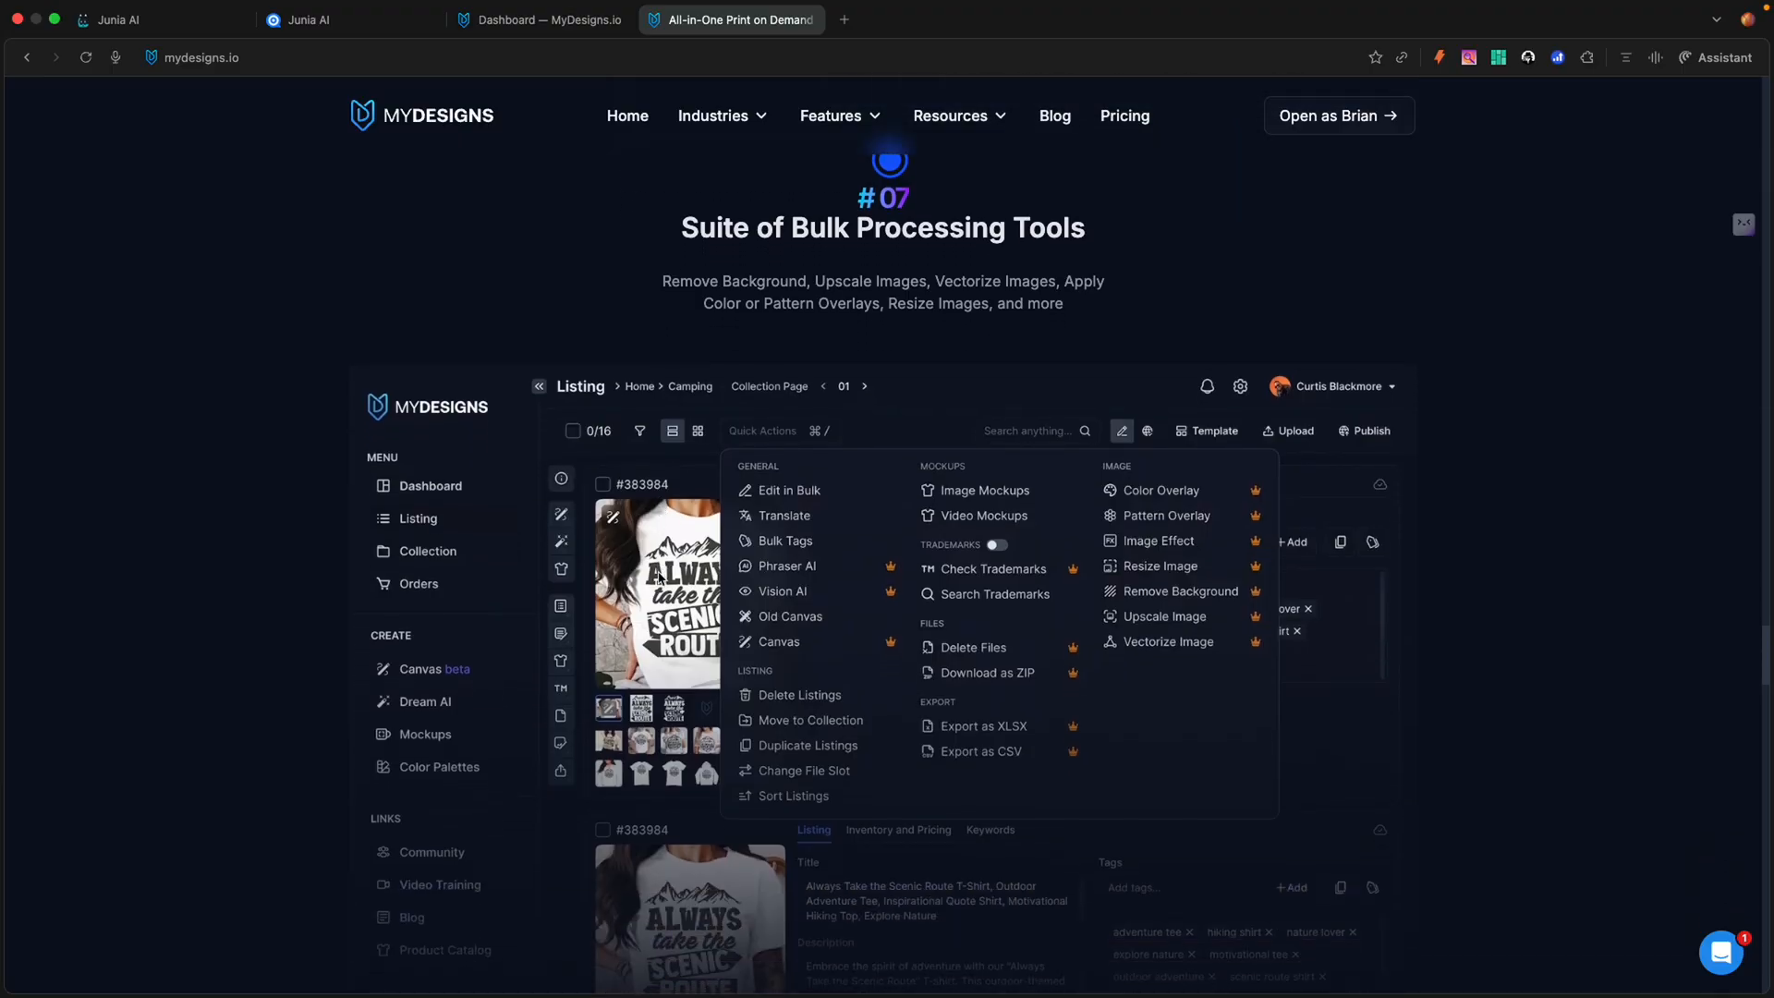
{"action": "scroll", "coordinate": [766, 472], "scroll_direction": "down", "scroll_amount": 2}
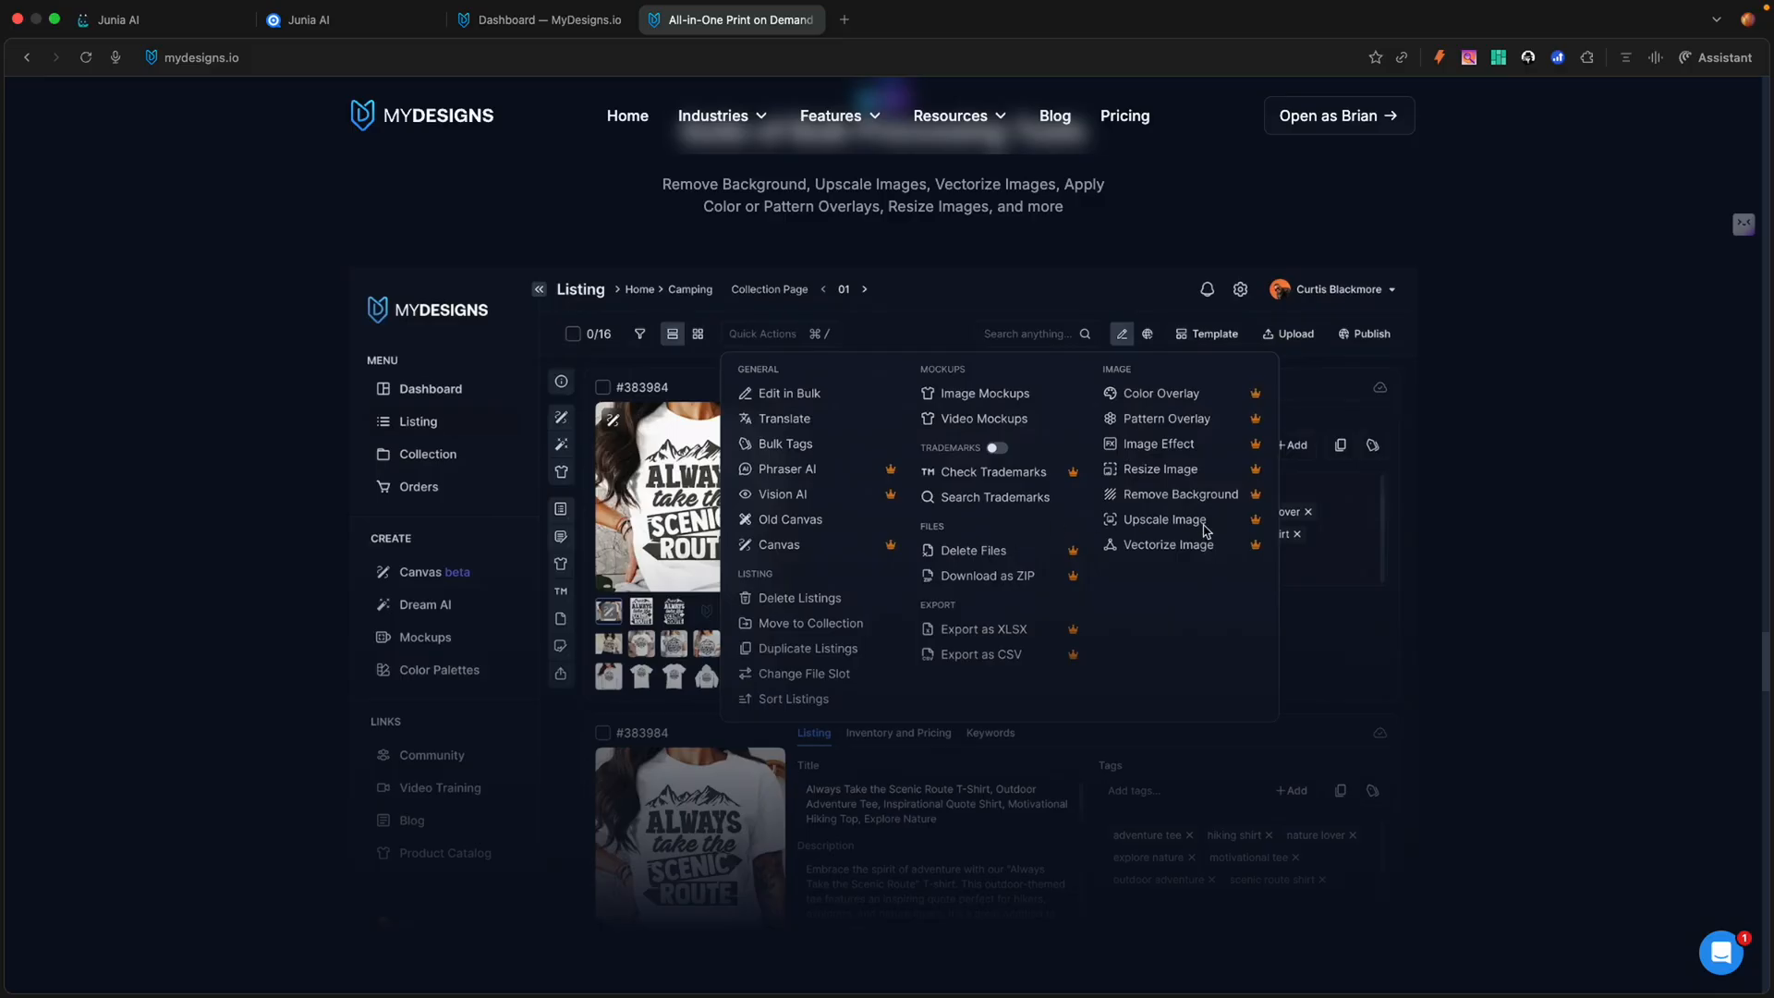
{"action": "scroll", "coordinate": [1366, 621], "scroll_direction": "down", "scroll_amount": 5}
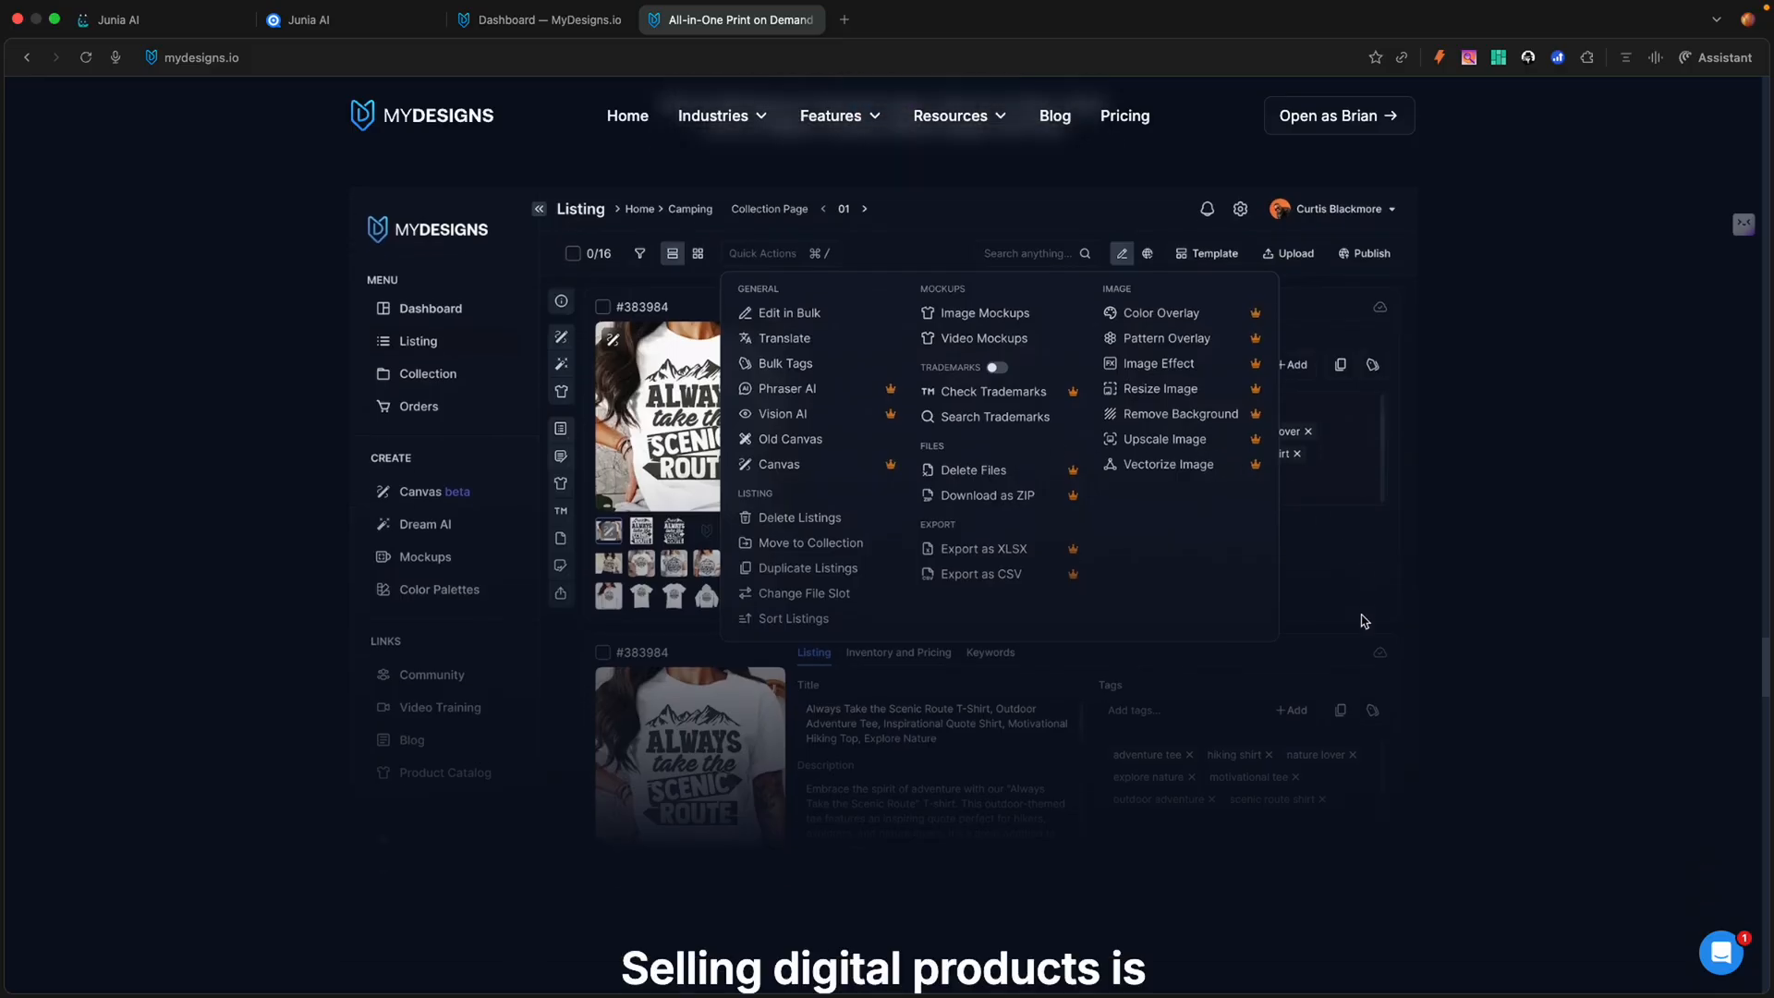
{"action": "scroll", "coordinate": [1365, 621], "scroll_direction": "down", "scroll_amount": 4}
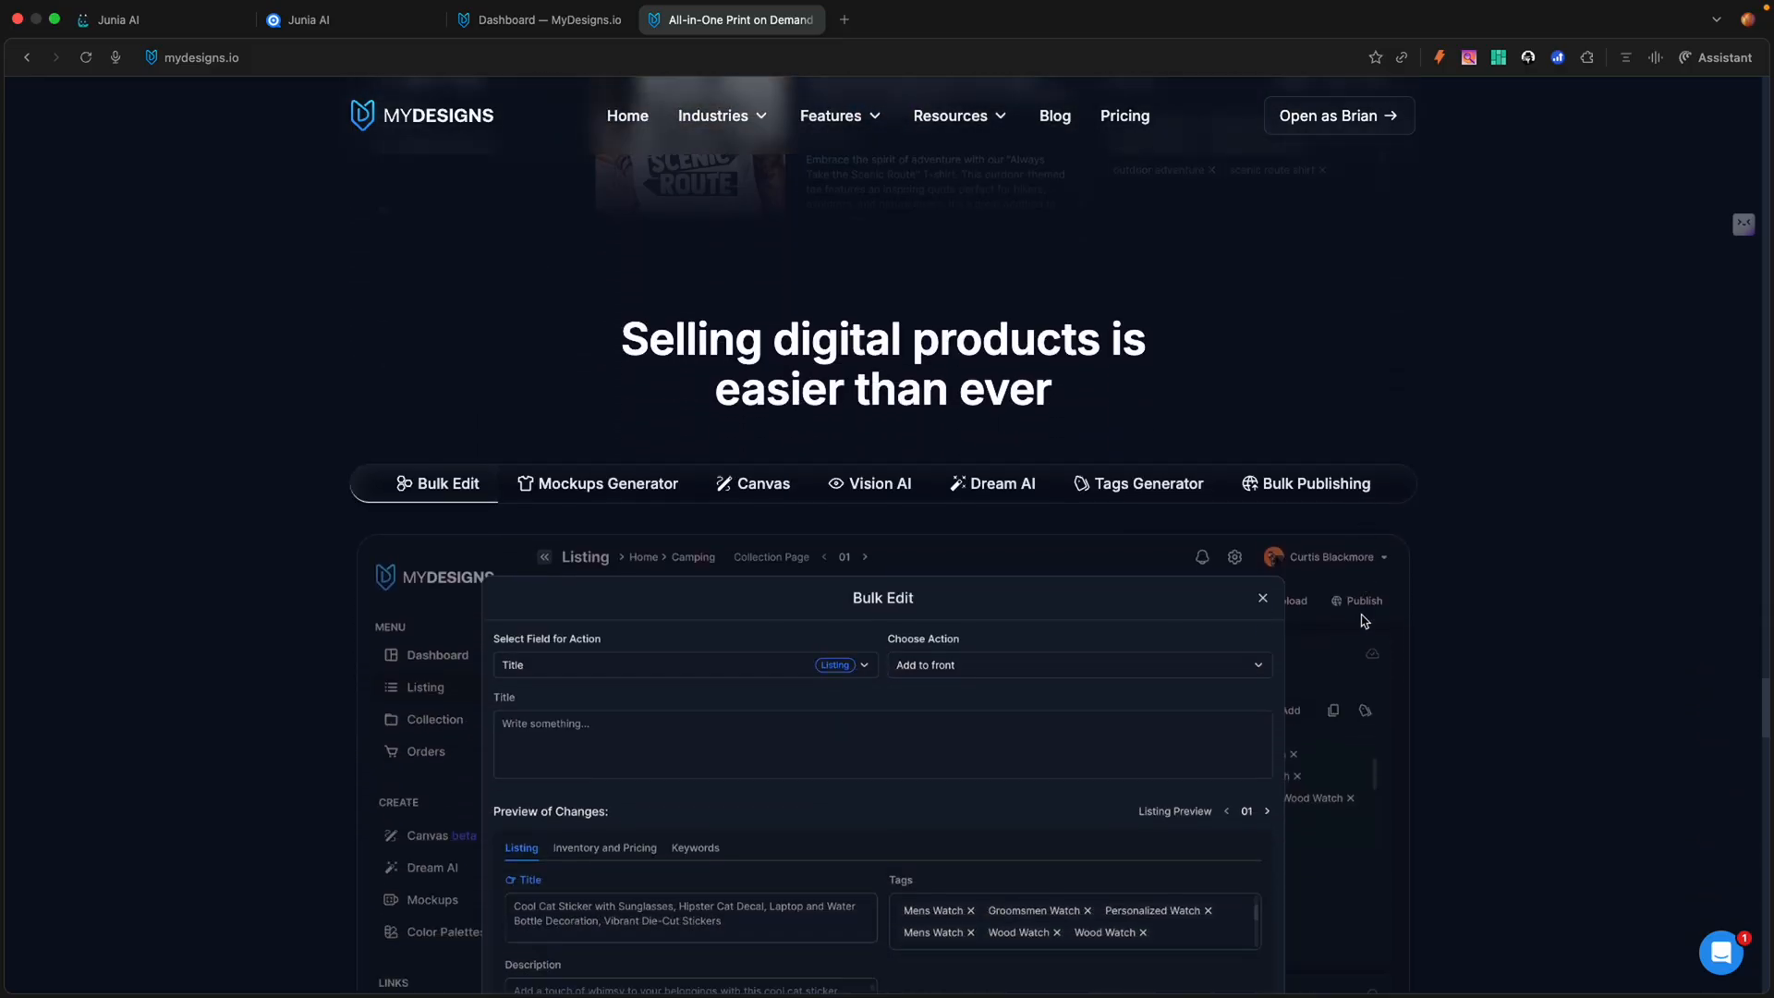
{"action": "scroll", "coordinate": [1365, 621], "scroll_direction": "down", "scroll_amount": 1}
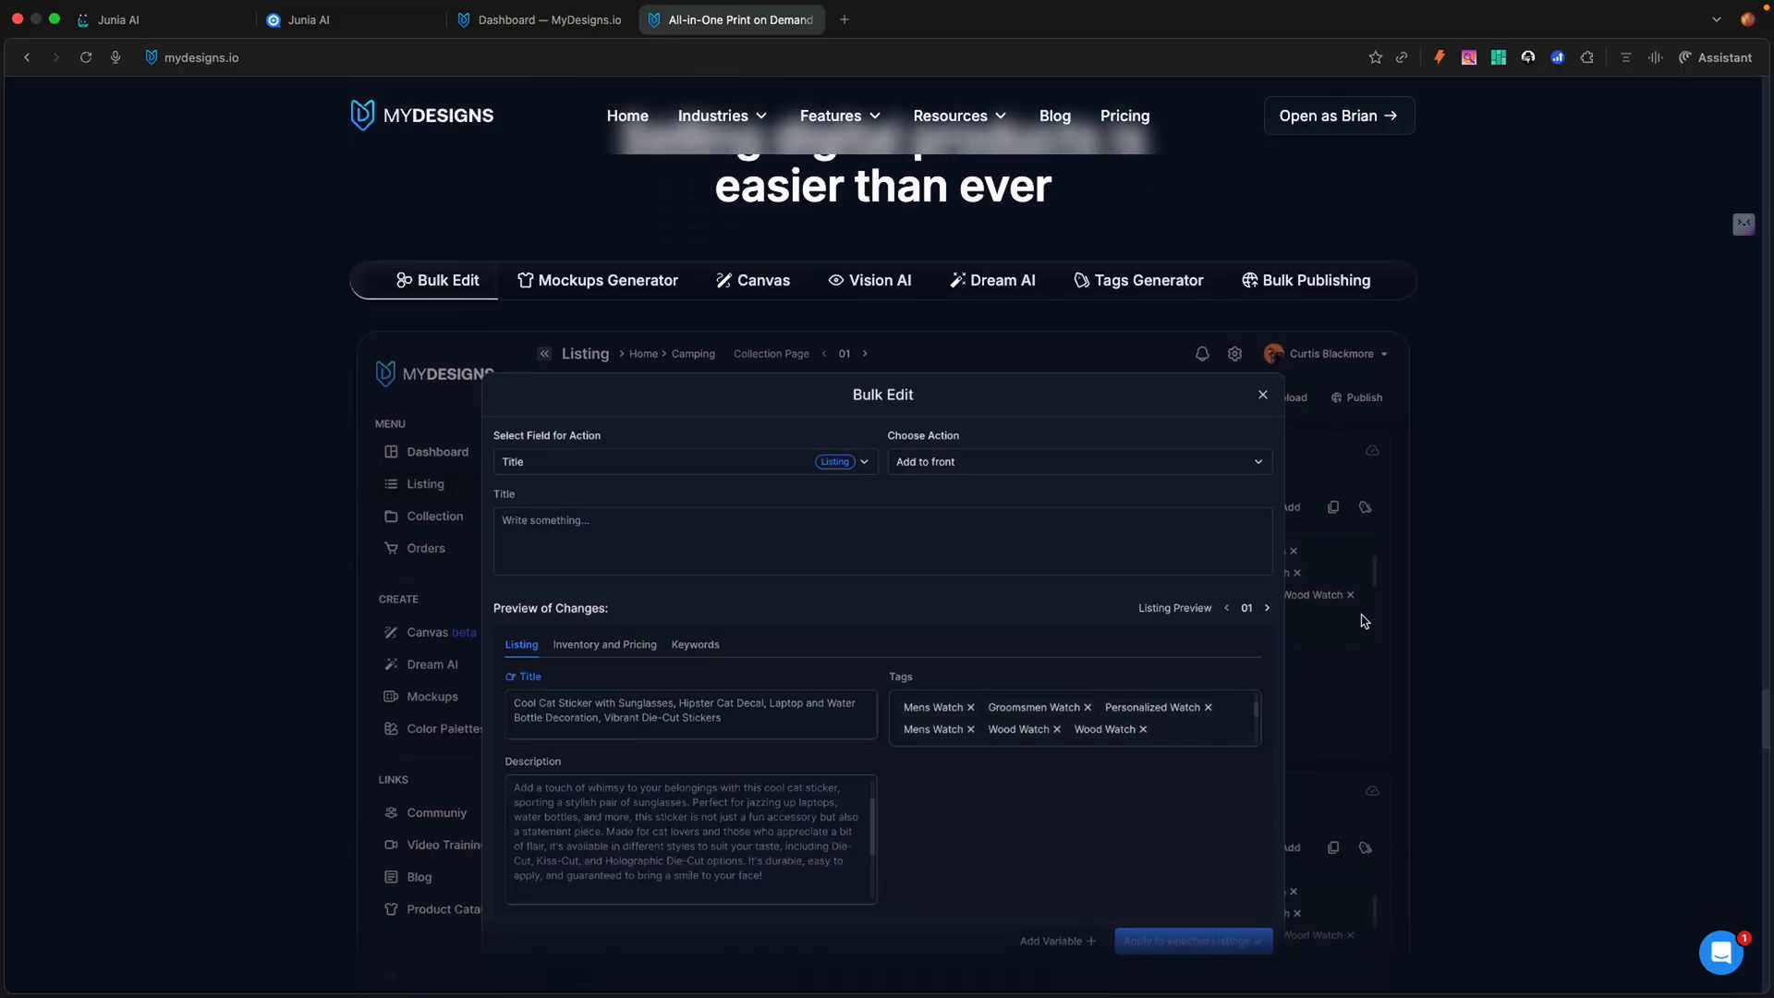
{"action": "scroll", "coordinate": [1365, 621], "scroll_direction": "down", "scroll_amount": 1}
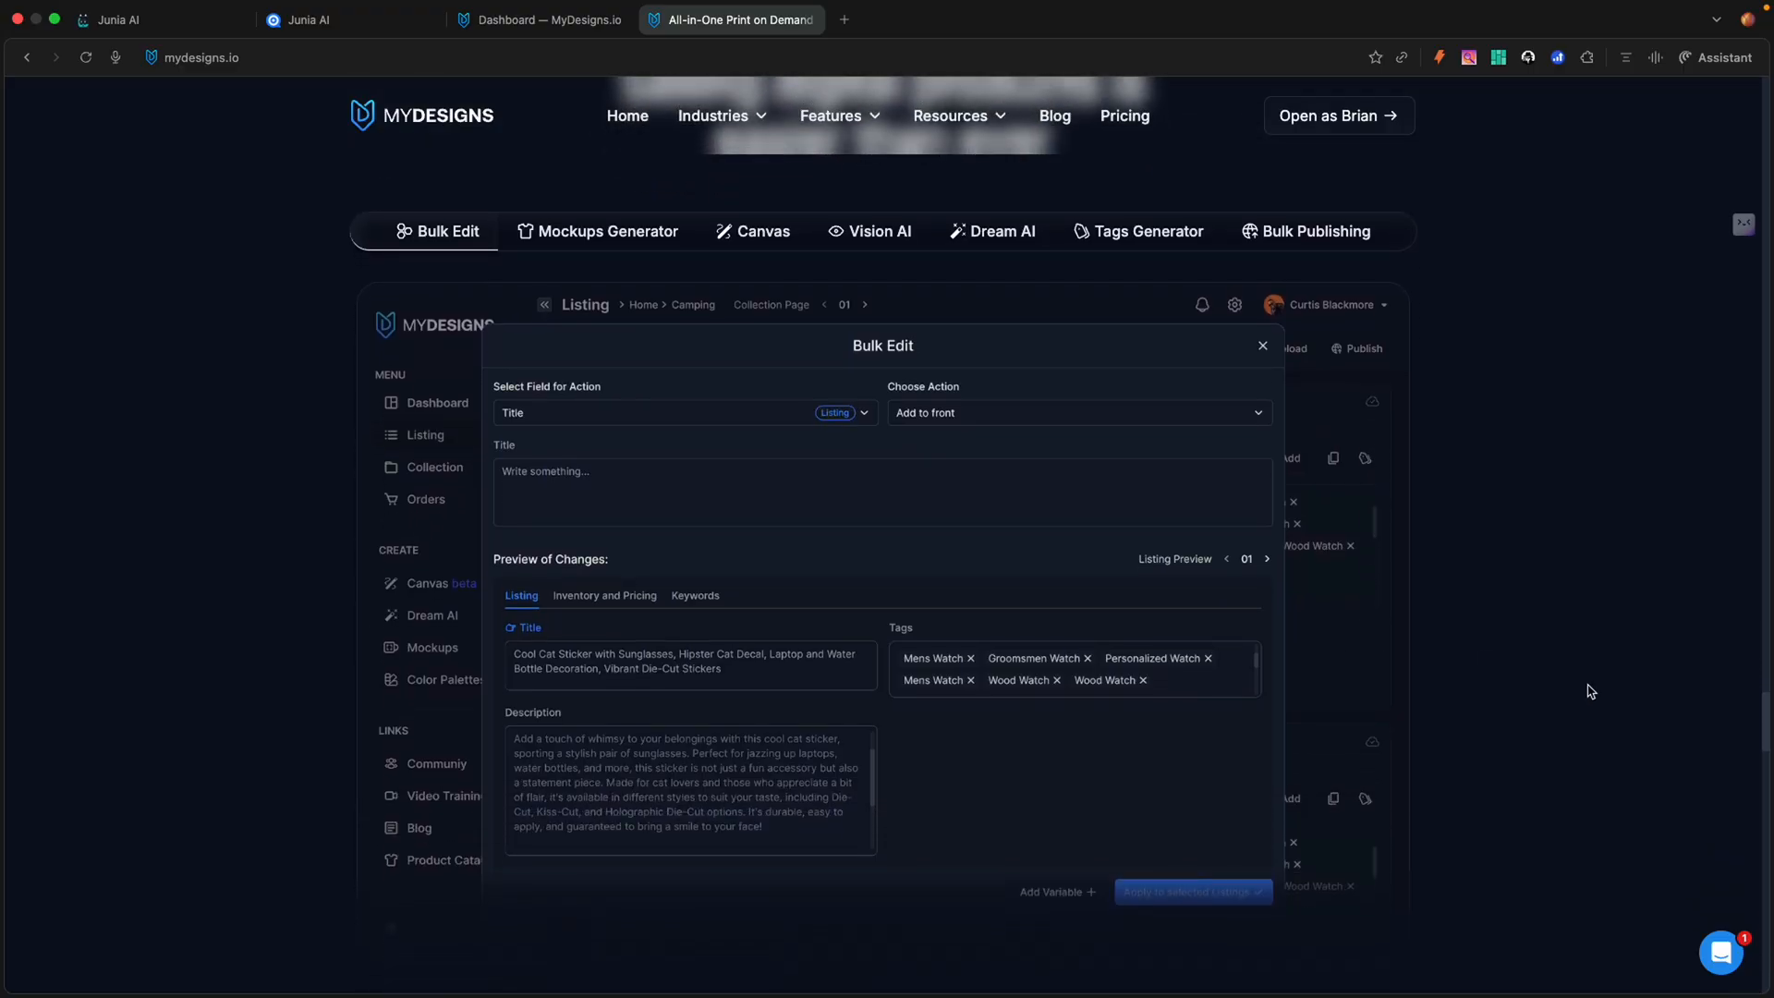
{"action": "left_click_drag", "start_coordinate": [1768, 745], "coordinate": [1765, 787]}
{"action": "scroll", "coordinate": [1764, 793], "scroll_direction": "down", "scroll_amount": 3}
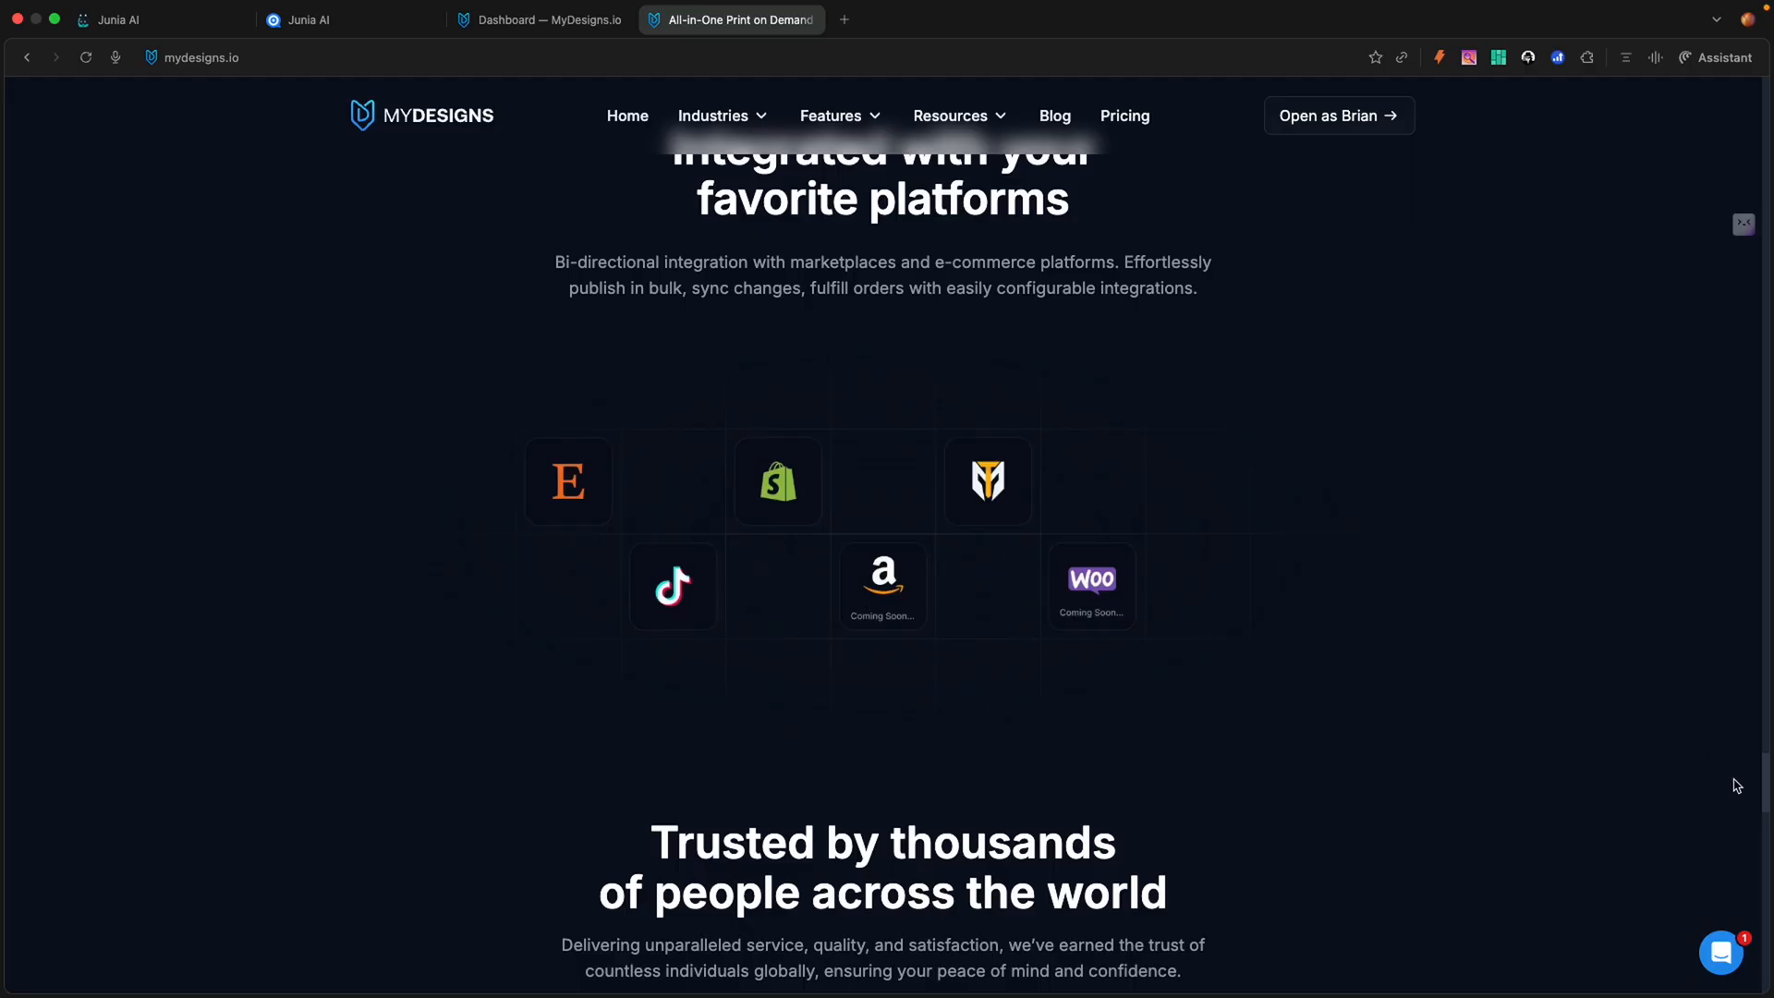
Step: Read the homepage's customer testimonials, the community and Discord sections and the closing call to action
{"action": "left_click_drag", "start_coordinate": [1765, 793], "coordinate": [1764, 844]}
{"action": "scroll", "coordinate": [711, 693], "scroll_direction": "up", "scroll_amount": 1}
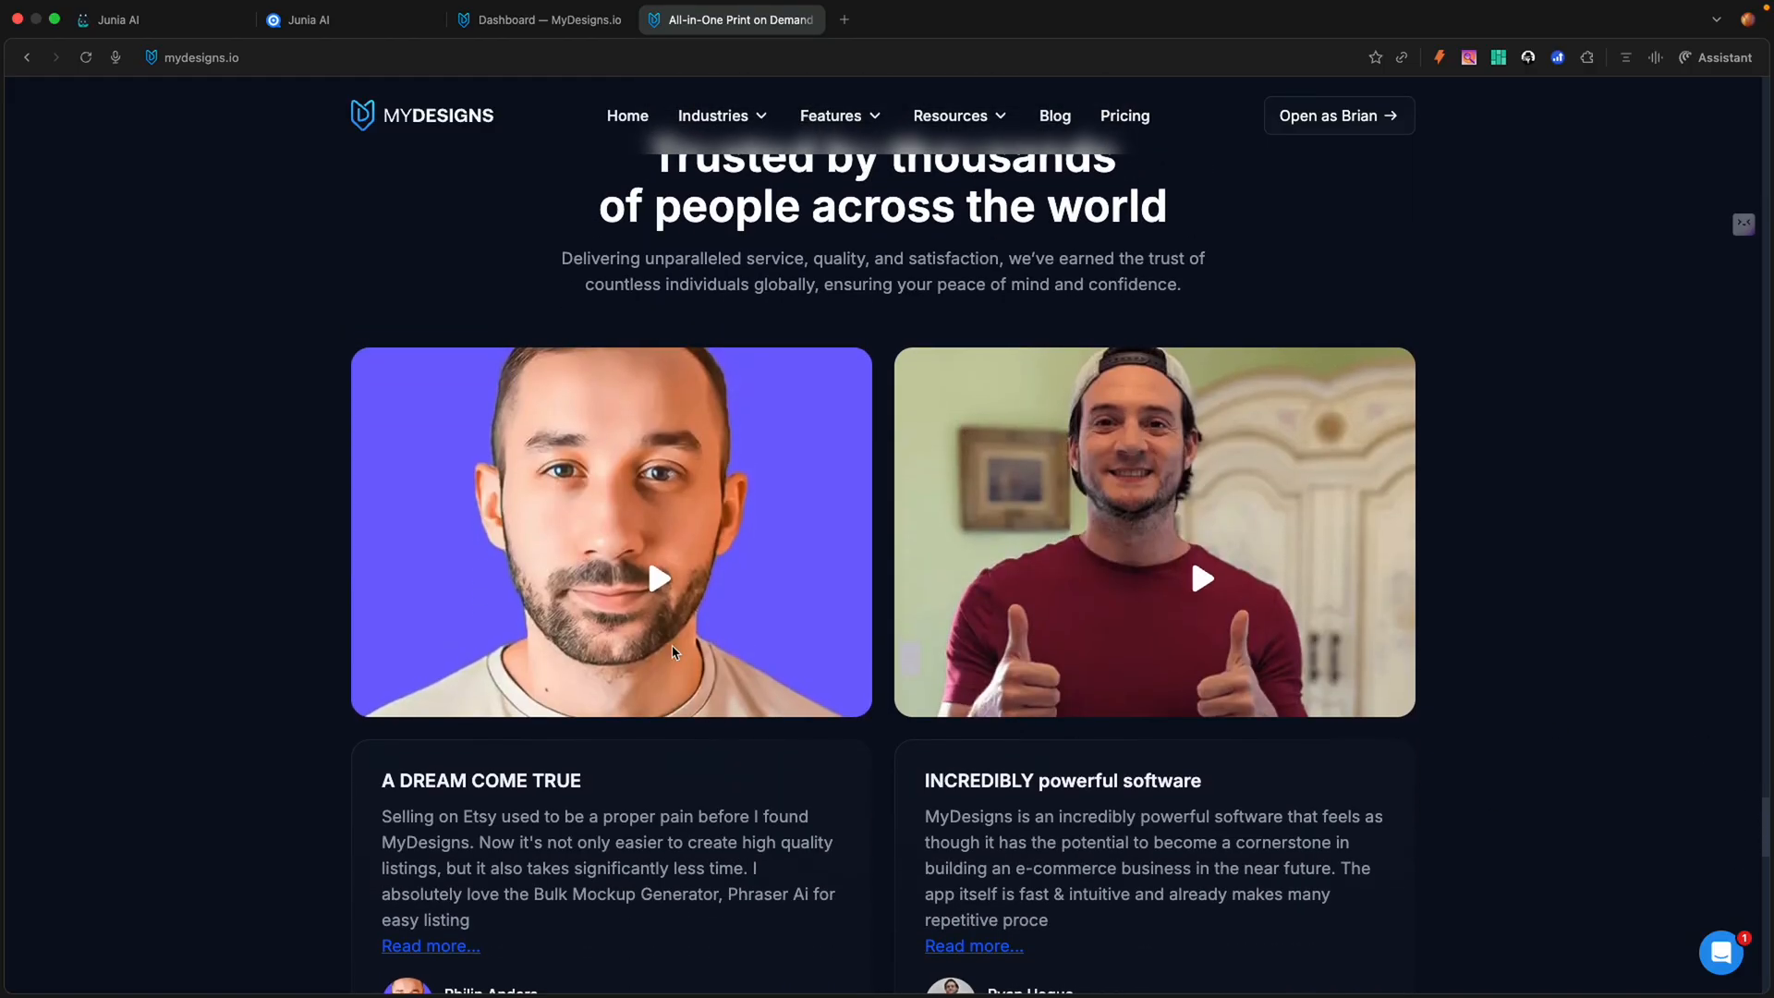
{"action": "scroll", "coordinate": [711, 689], "scroll_direction": "down", "scroll_amount": 5}
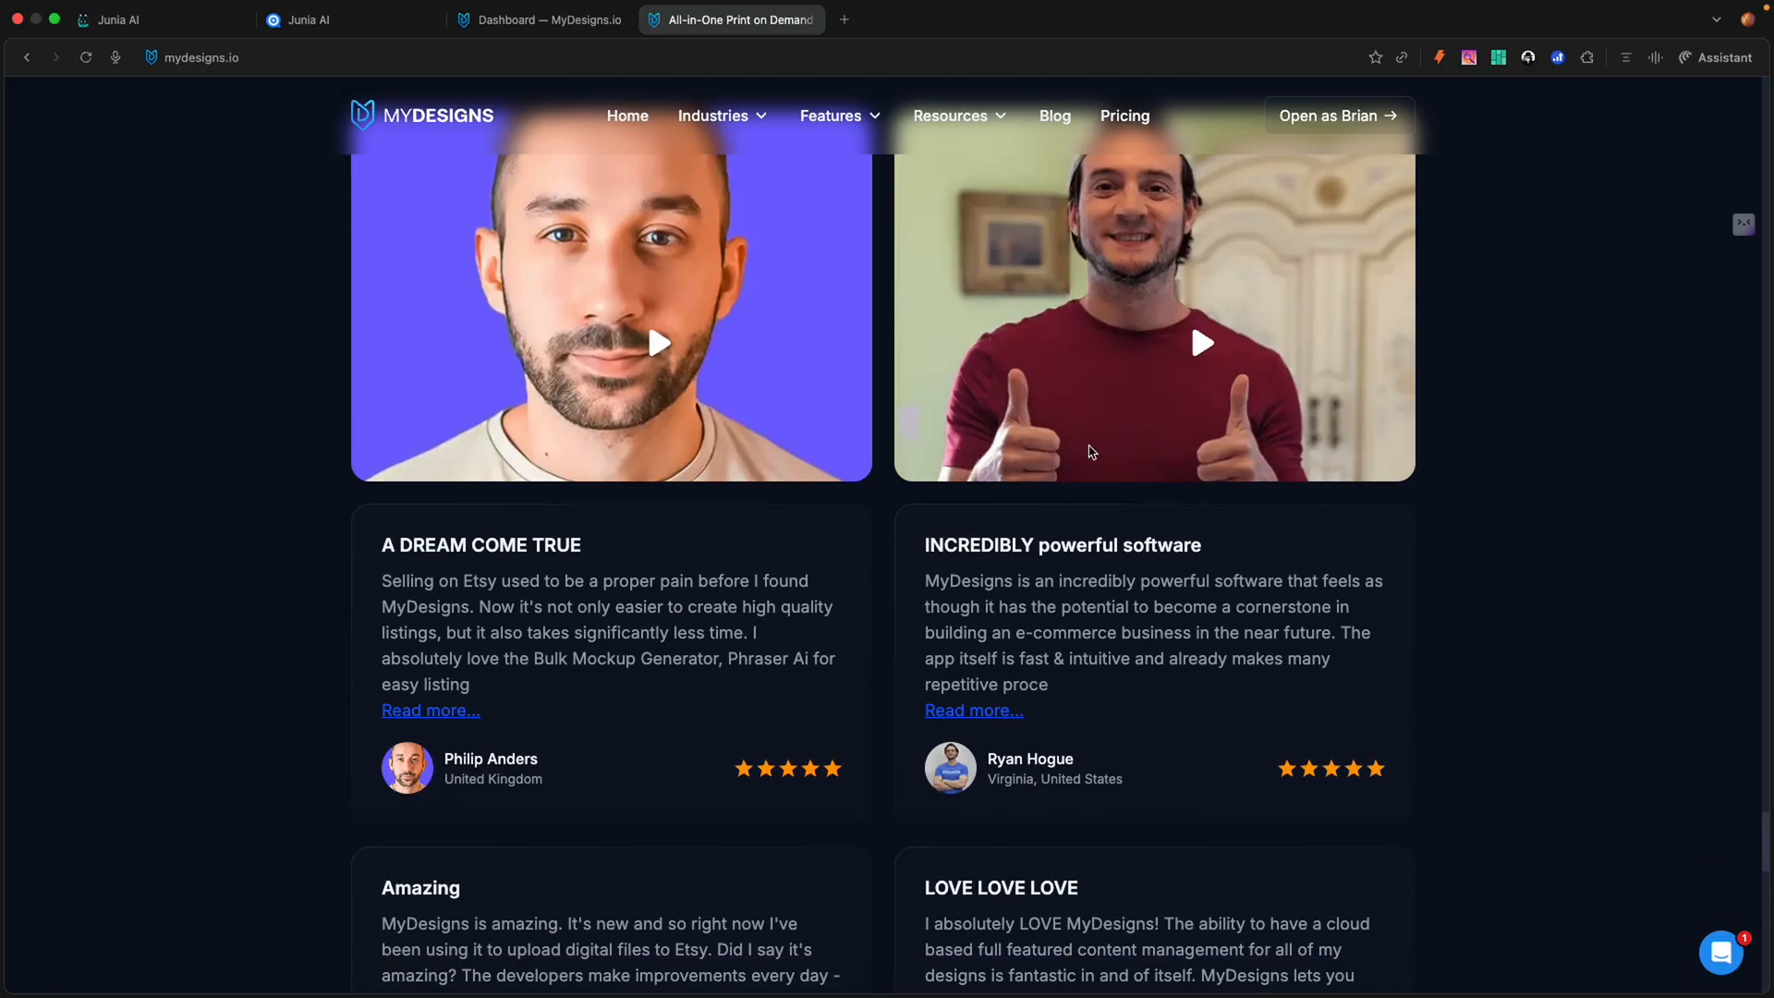
{"action": "scroll", "coordinate": [1081, 476], "scroll_direction": "down", "scroll_amount": 3}
{"action": "scroll", "coordinate": [1079, 479], "scroll_direction": "down", "scroll_amount": 10}
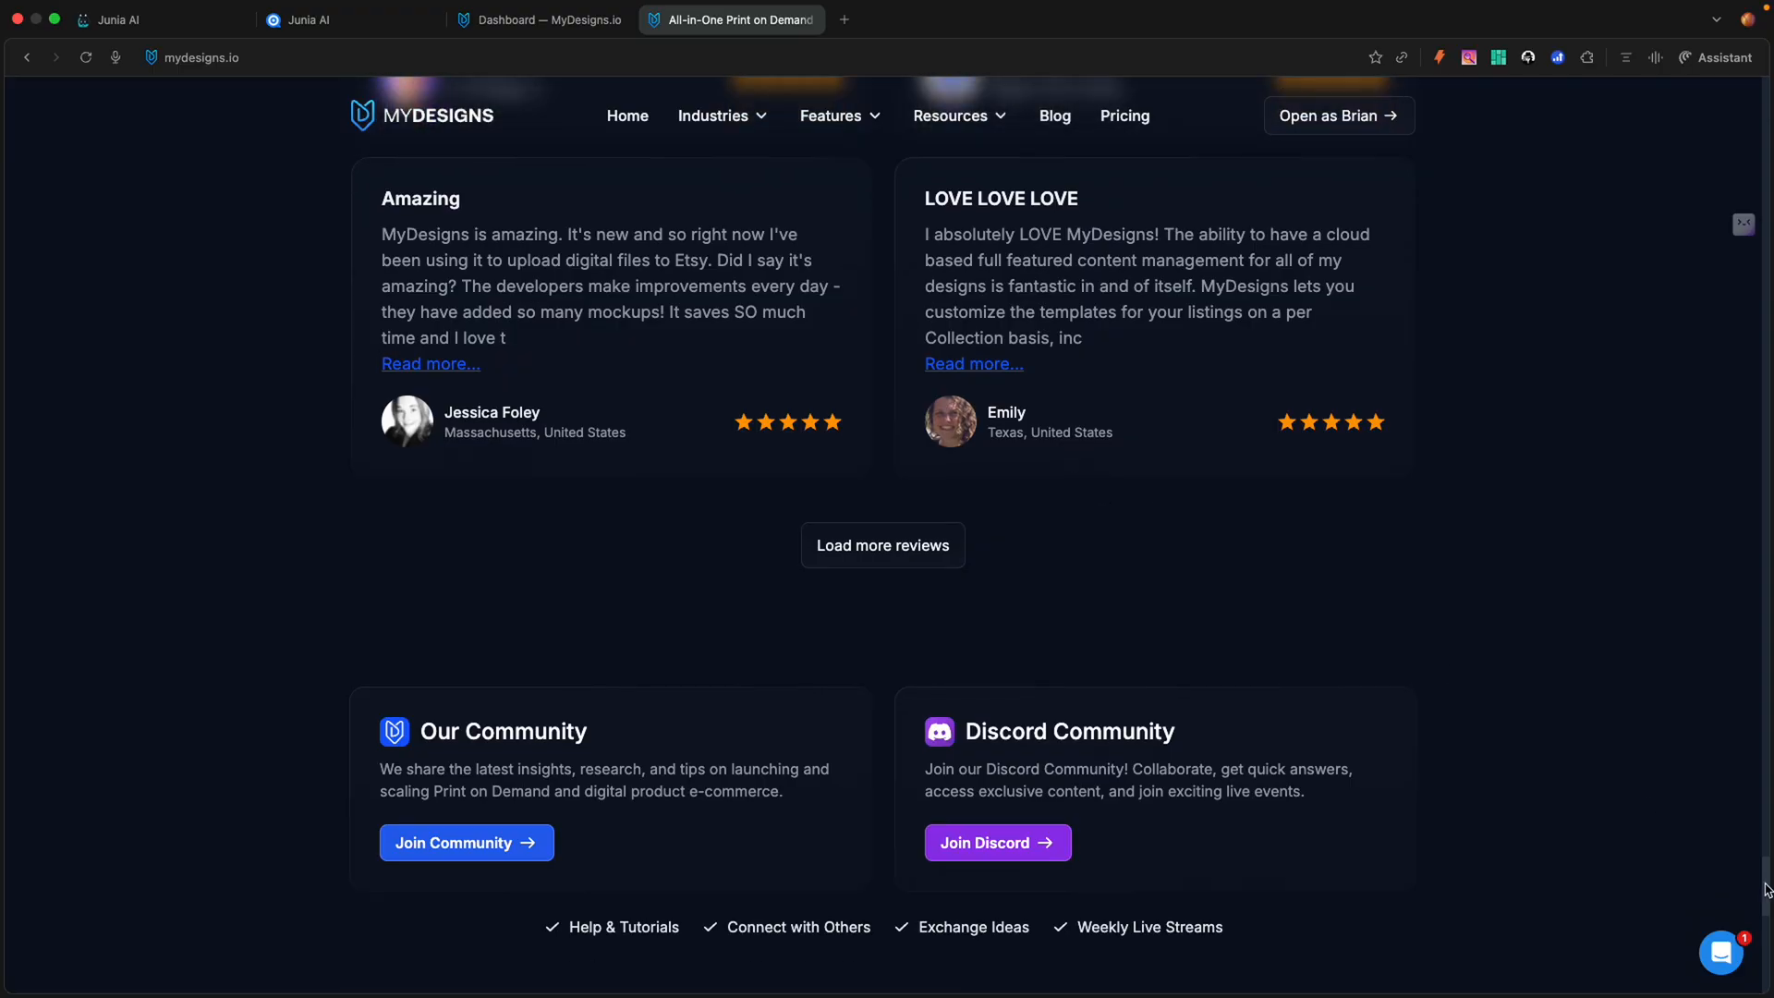
{"action": "left_click_drag", "start_coordinate": [1764, 882], "coordinate": [1755, 929]}
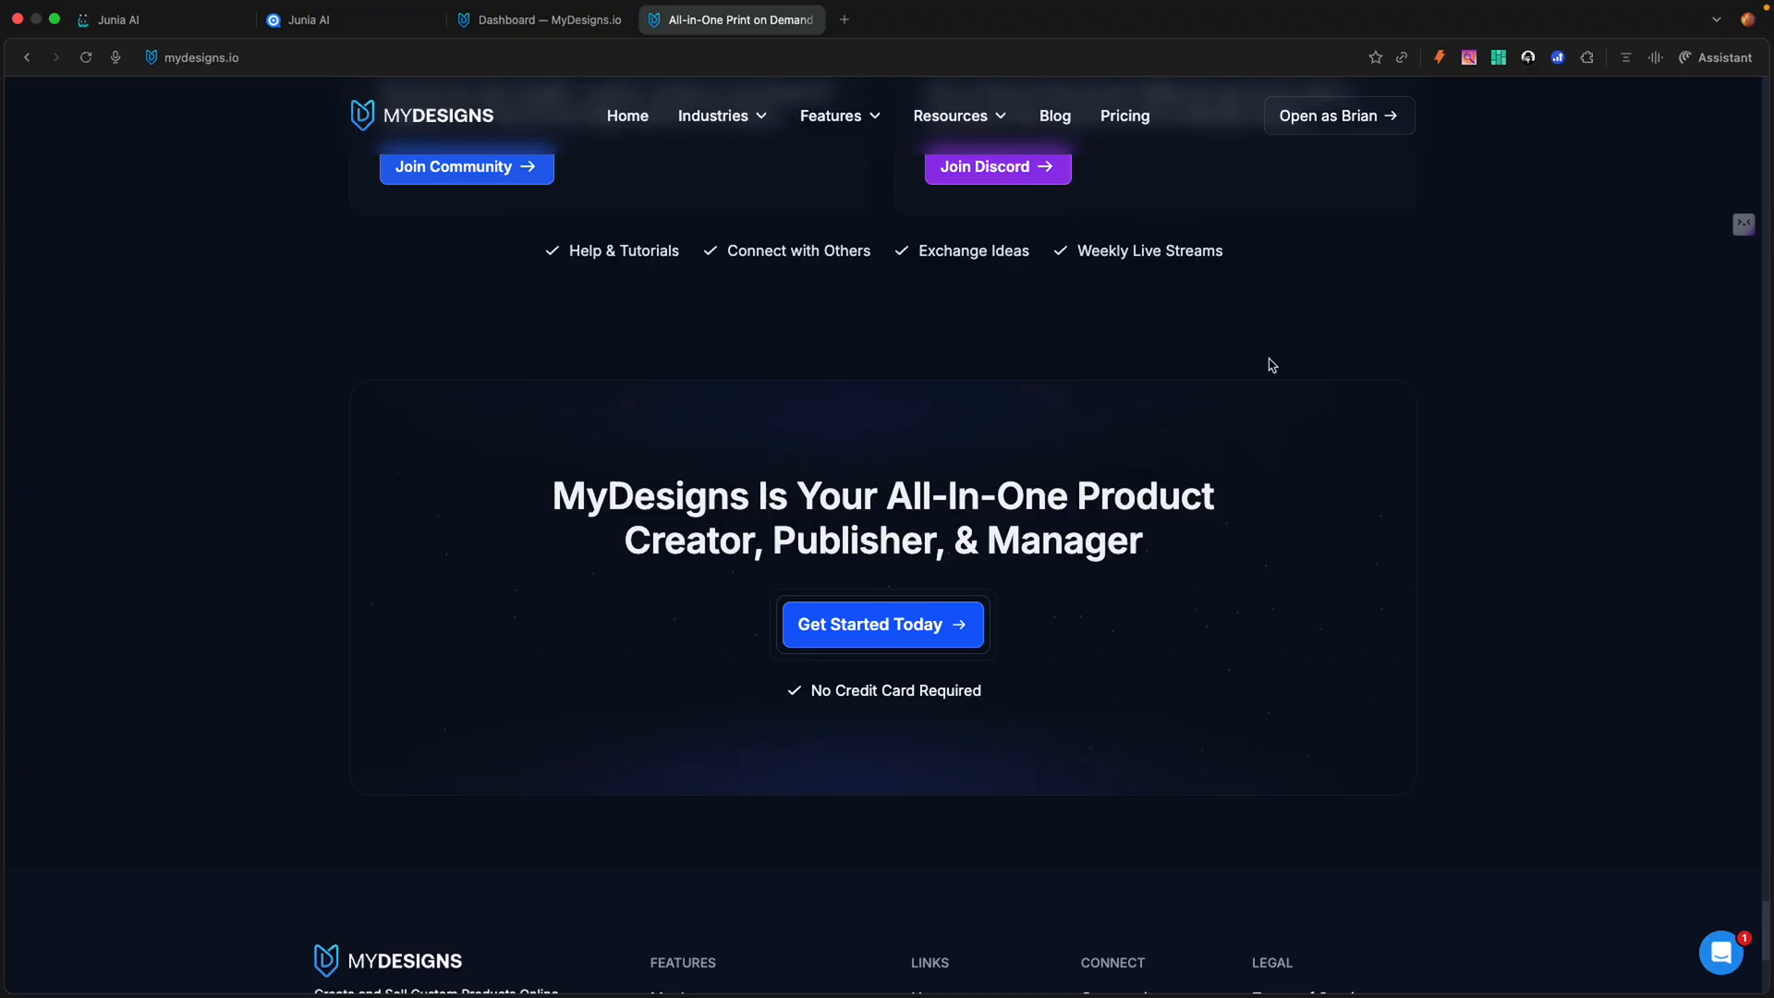
Step: Open the pricing page, compare what the Starter, Pro and Pro Plus plans include, and toggle the monthly/yearly billing option
{"action": "left_click", "coordinate": [1129, 125]}
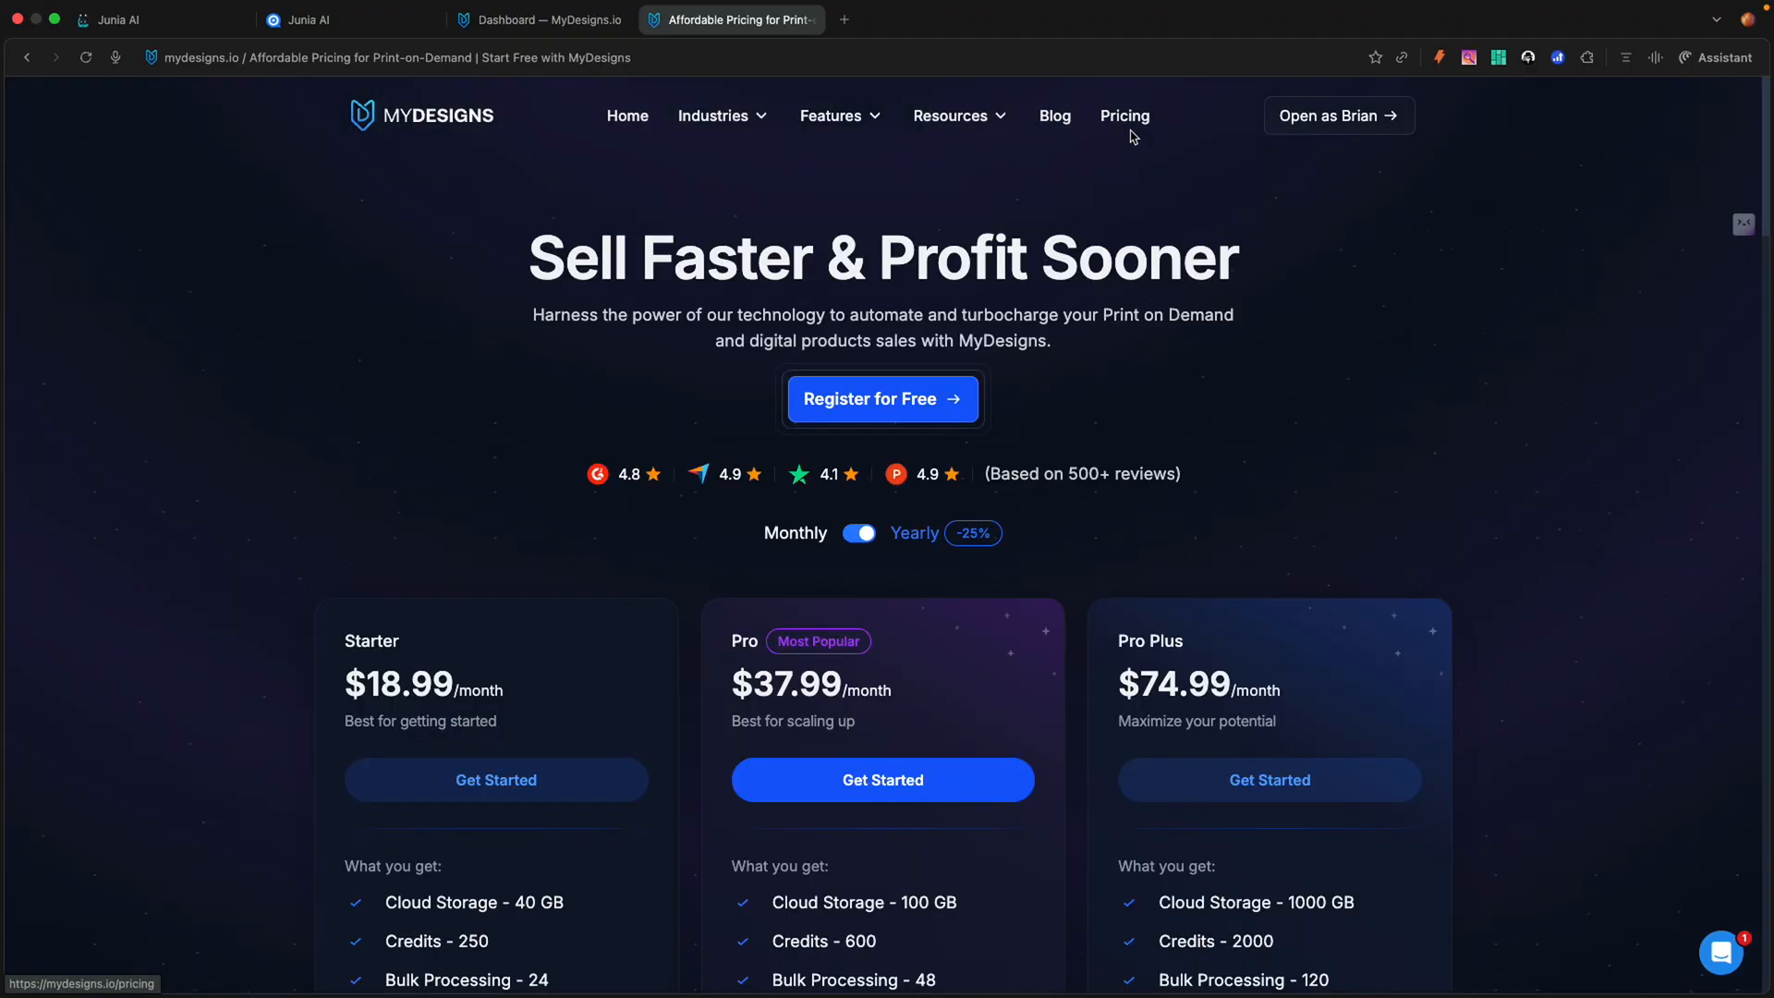
{"action": "scroll", "coordinate": [1301, 445], "scroll_direction": "down", "scroll_amount": 2}
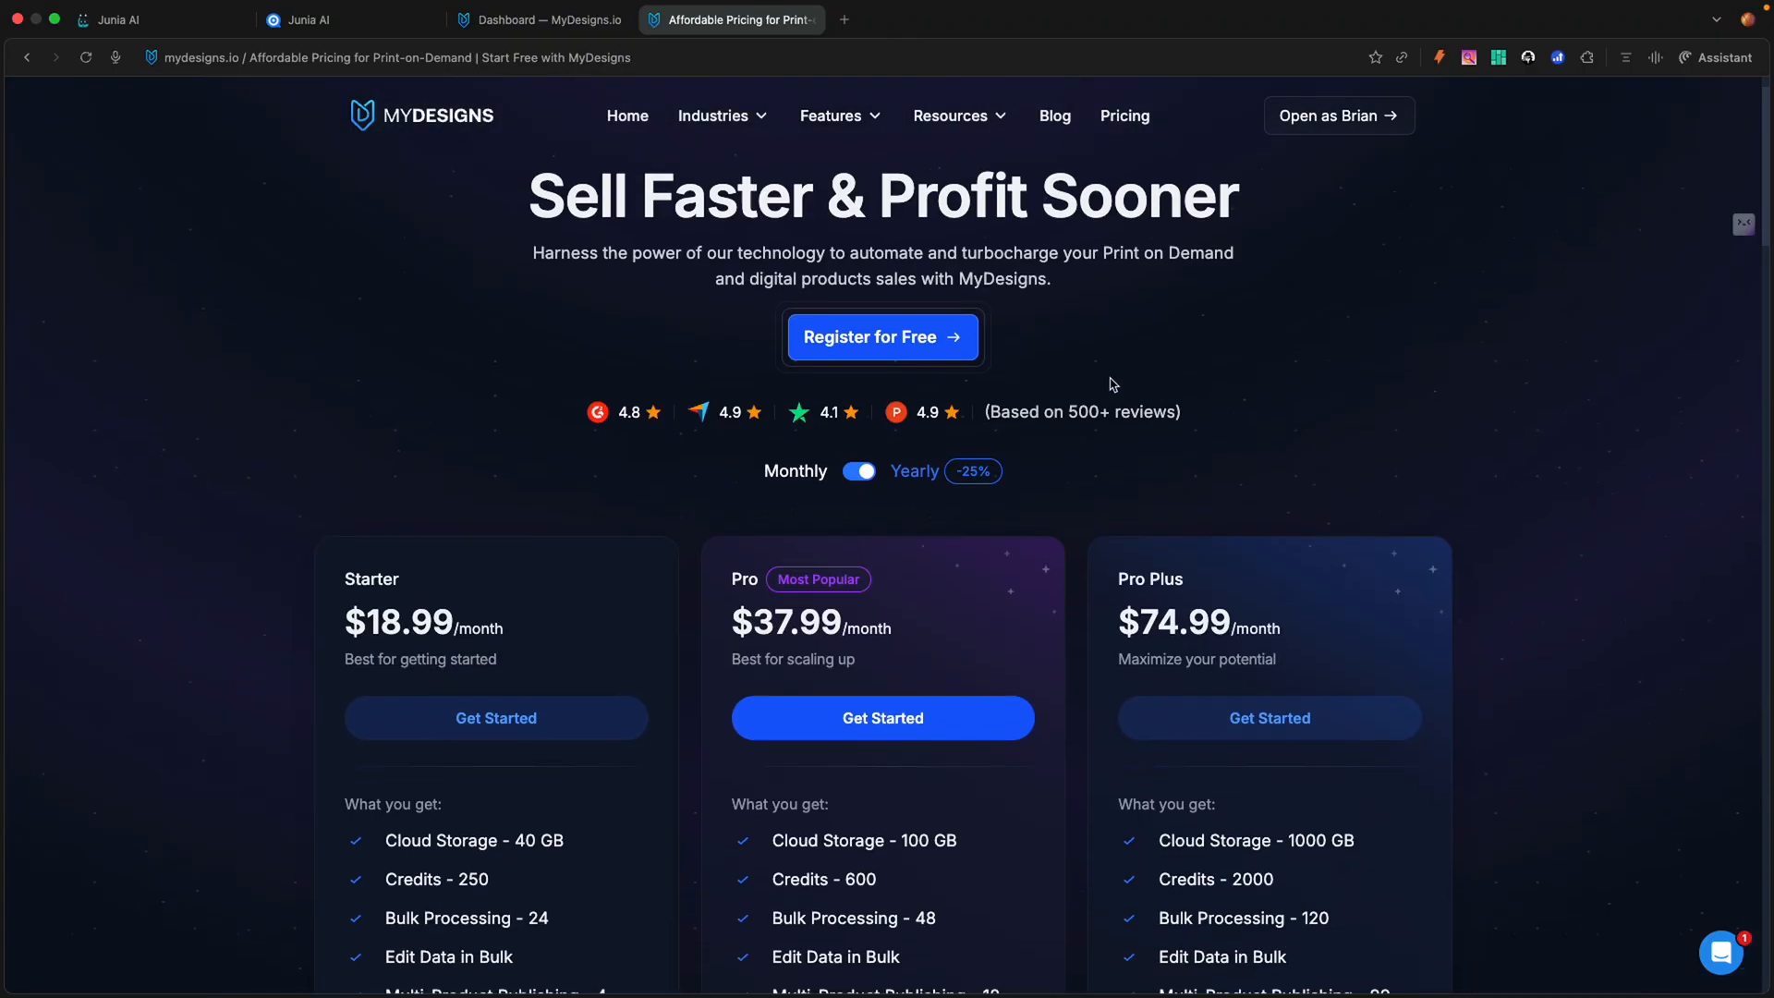
{"action": "scroll", "coordinate": [1113, 383], "scroll_direction": "down", "scroll_amount": 5}
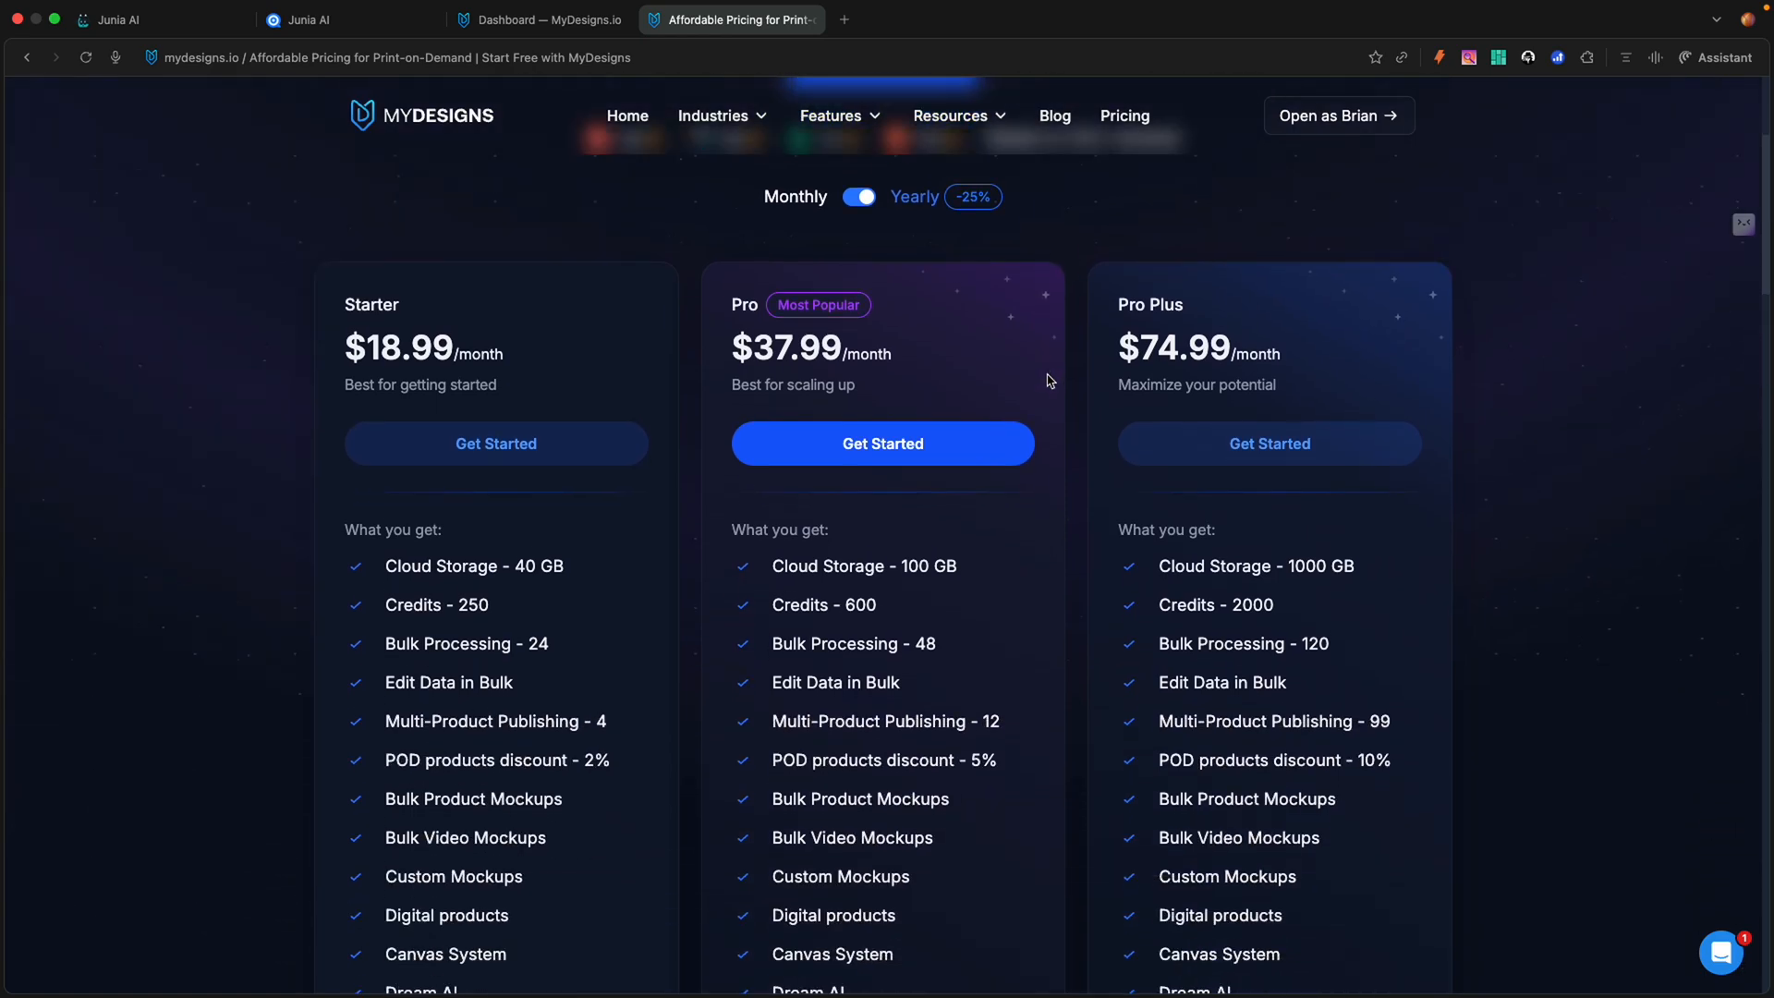
{"action": "scroll", "coordinate": [1090, 382], "scroll_direction": "down", "scroll_amount": 1}
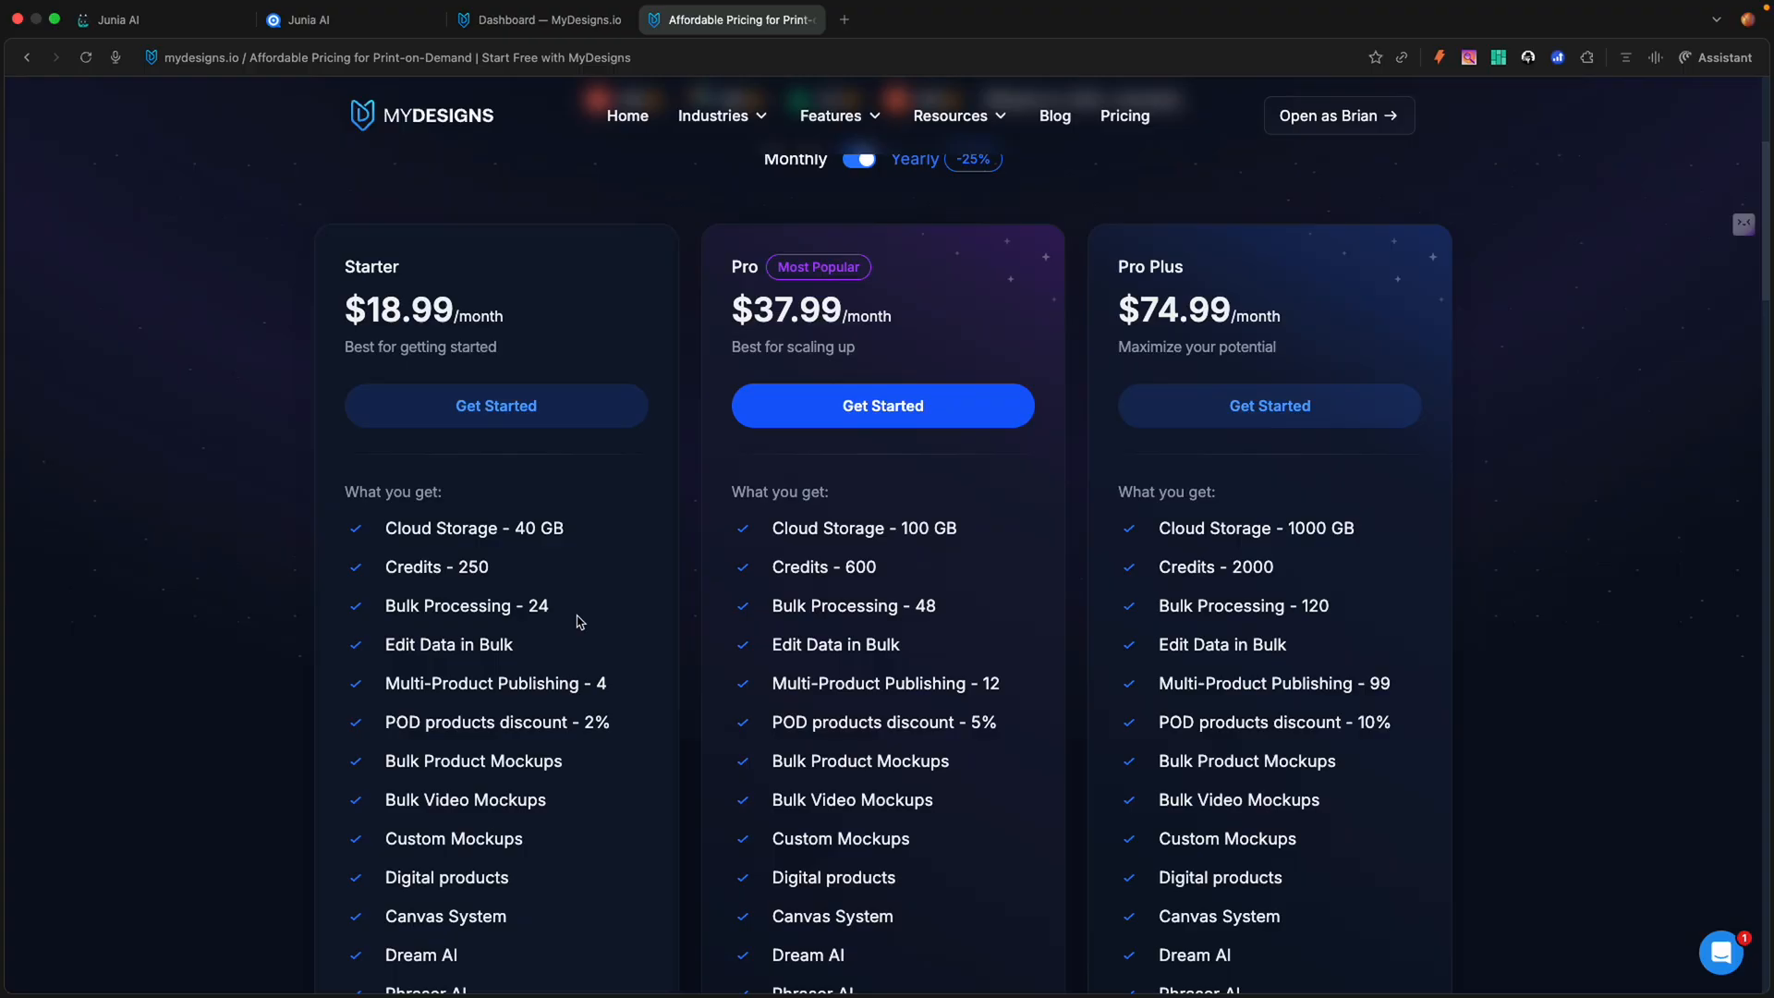
{"action": "scroll", "coordinate": [582, 622], "scroll_direction": "down", "scroll_amount": 1}
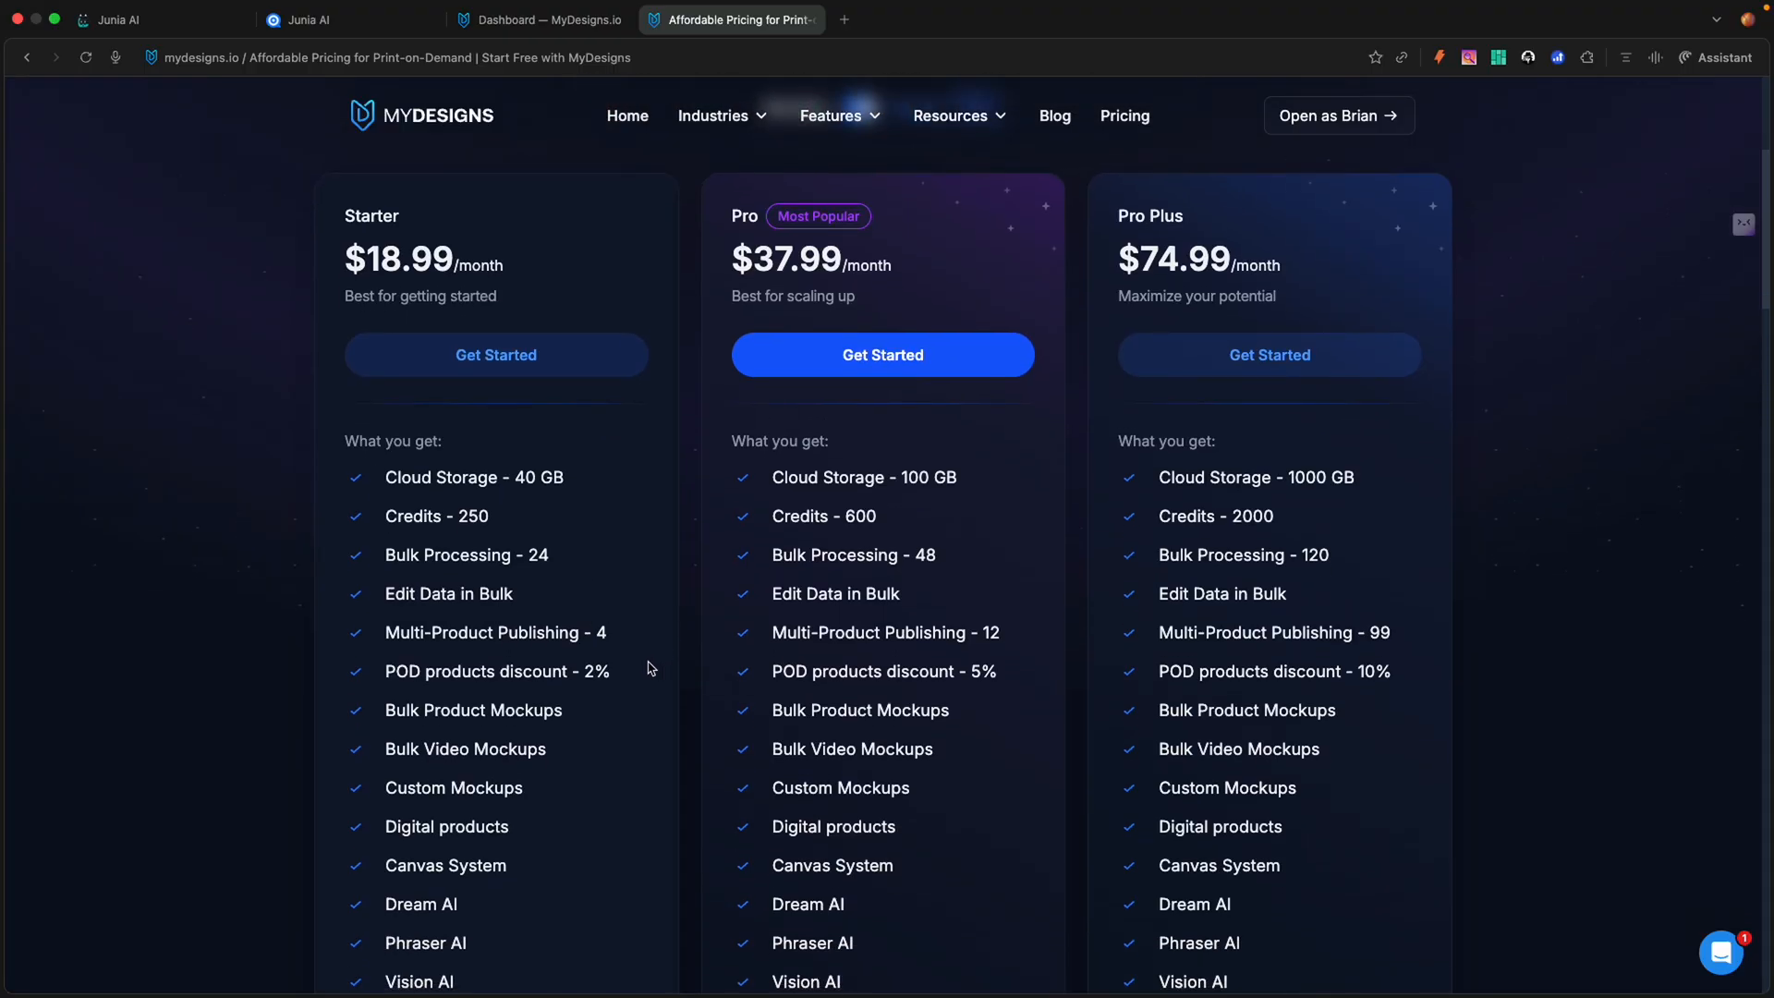
{"action": "scroll", "coordinate": [634, 657], "scroll_direction": "down", "scroll_amount": 3}
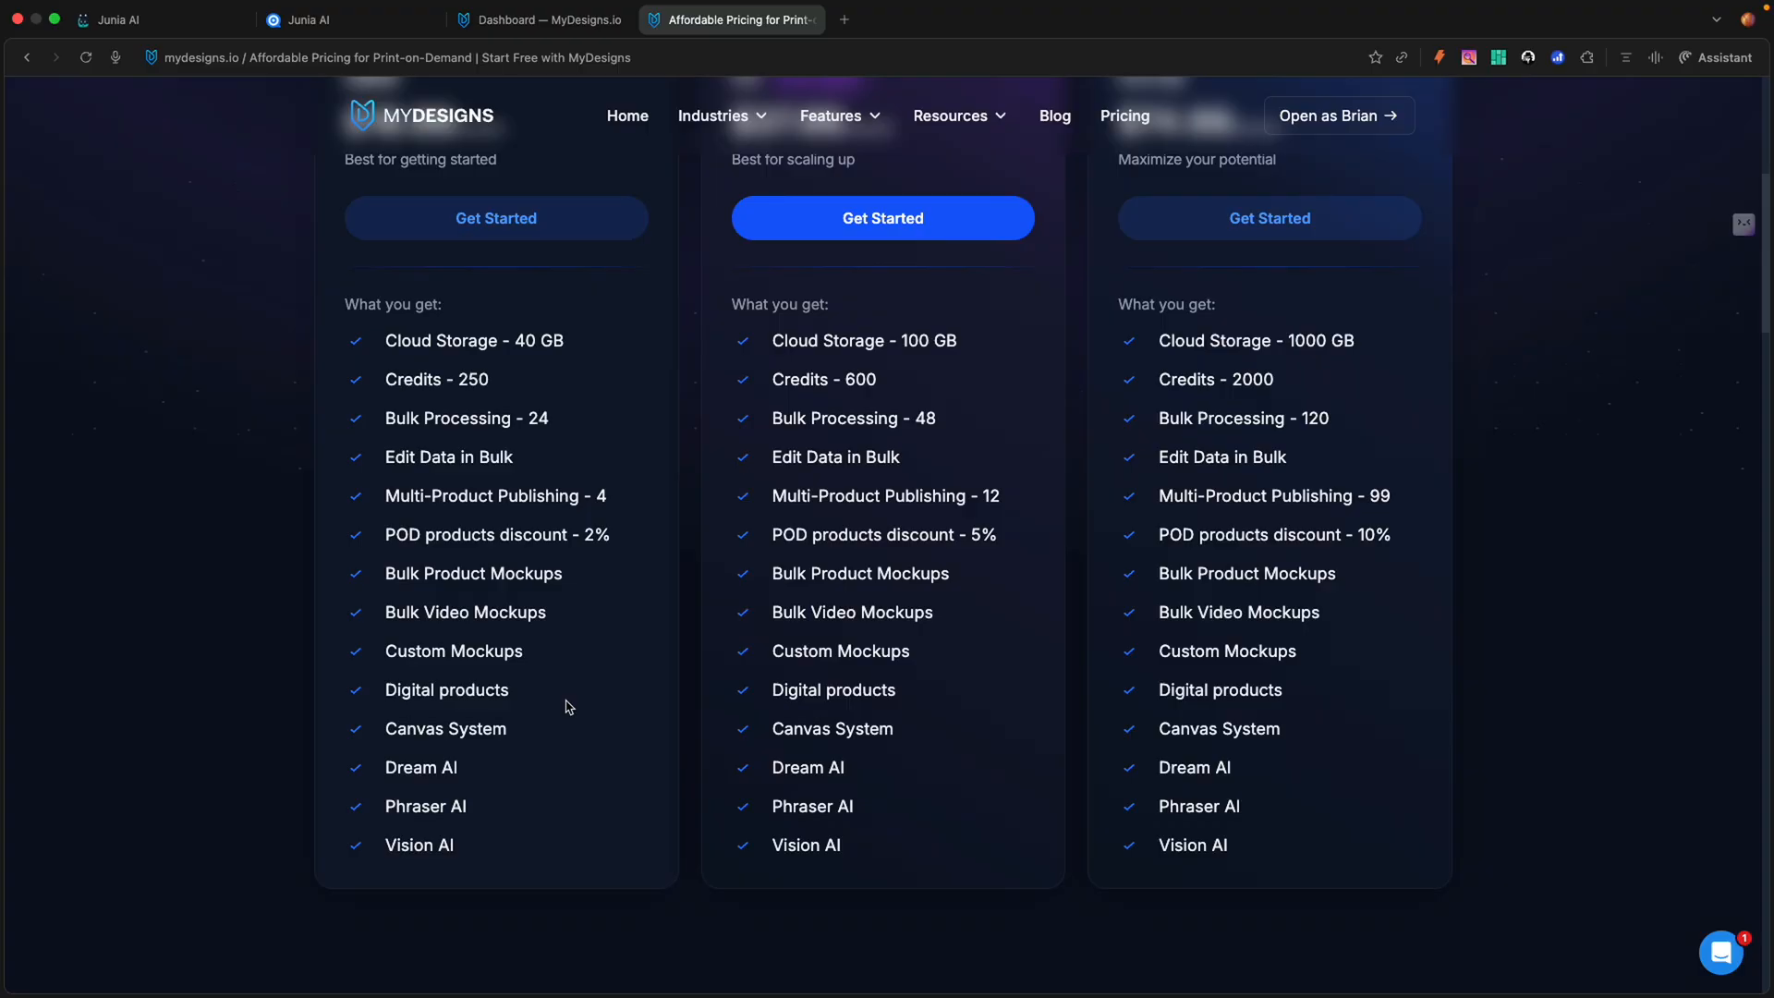
{"action": "scroll", "coordinate": [574, 618], "scroll_direction": "up", "scroll_amount": 2}
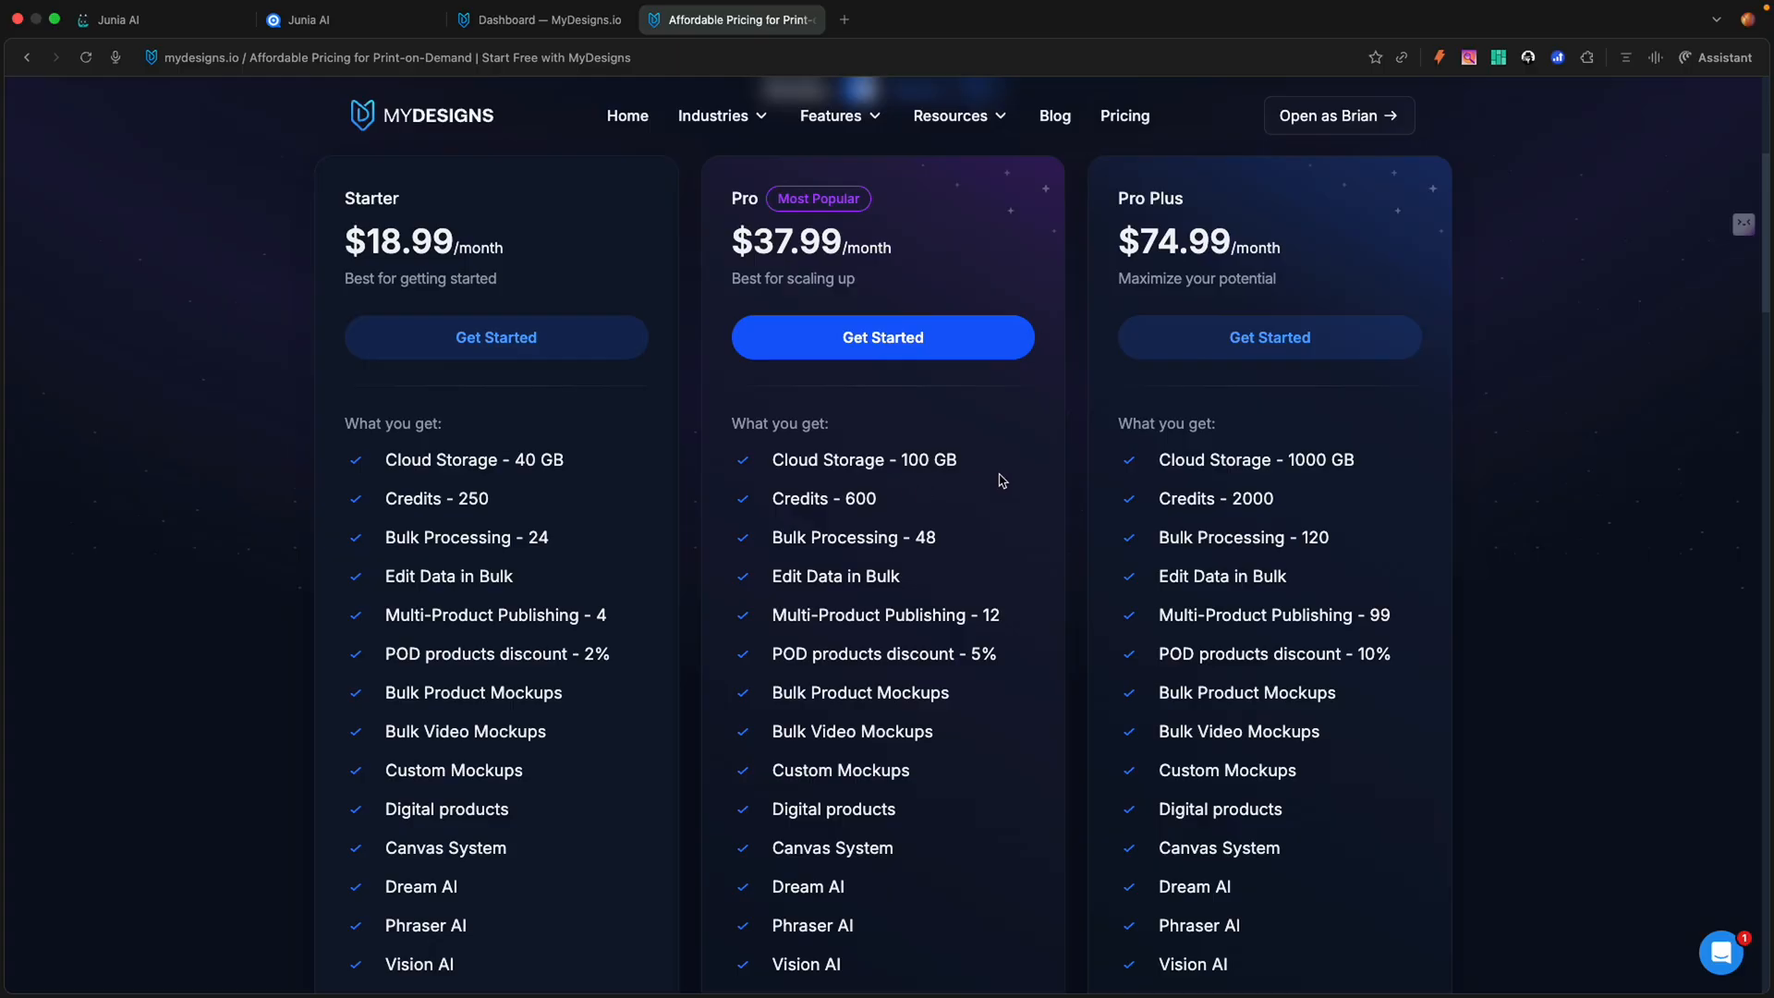
{"action": "mouse_move", "coordinate": [1230, 504]}
{"action": "scroll", "coordinate": [1201, 517], "scroll_direction": "up", "scroll_amount": 3}
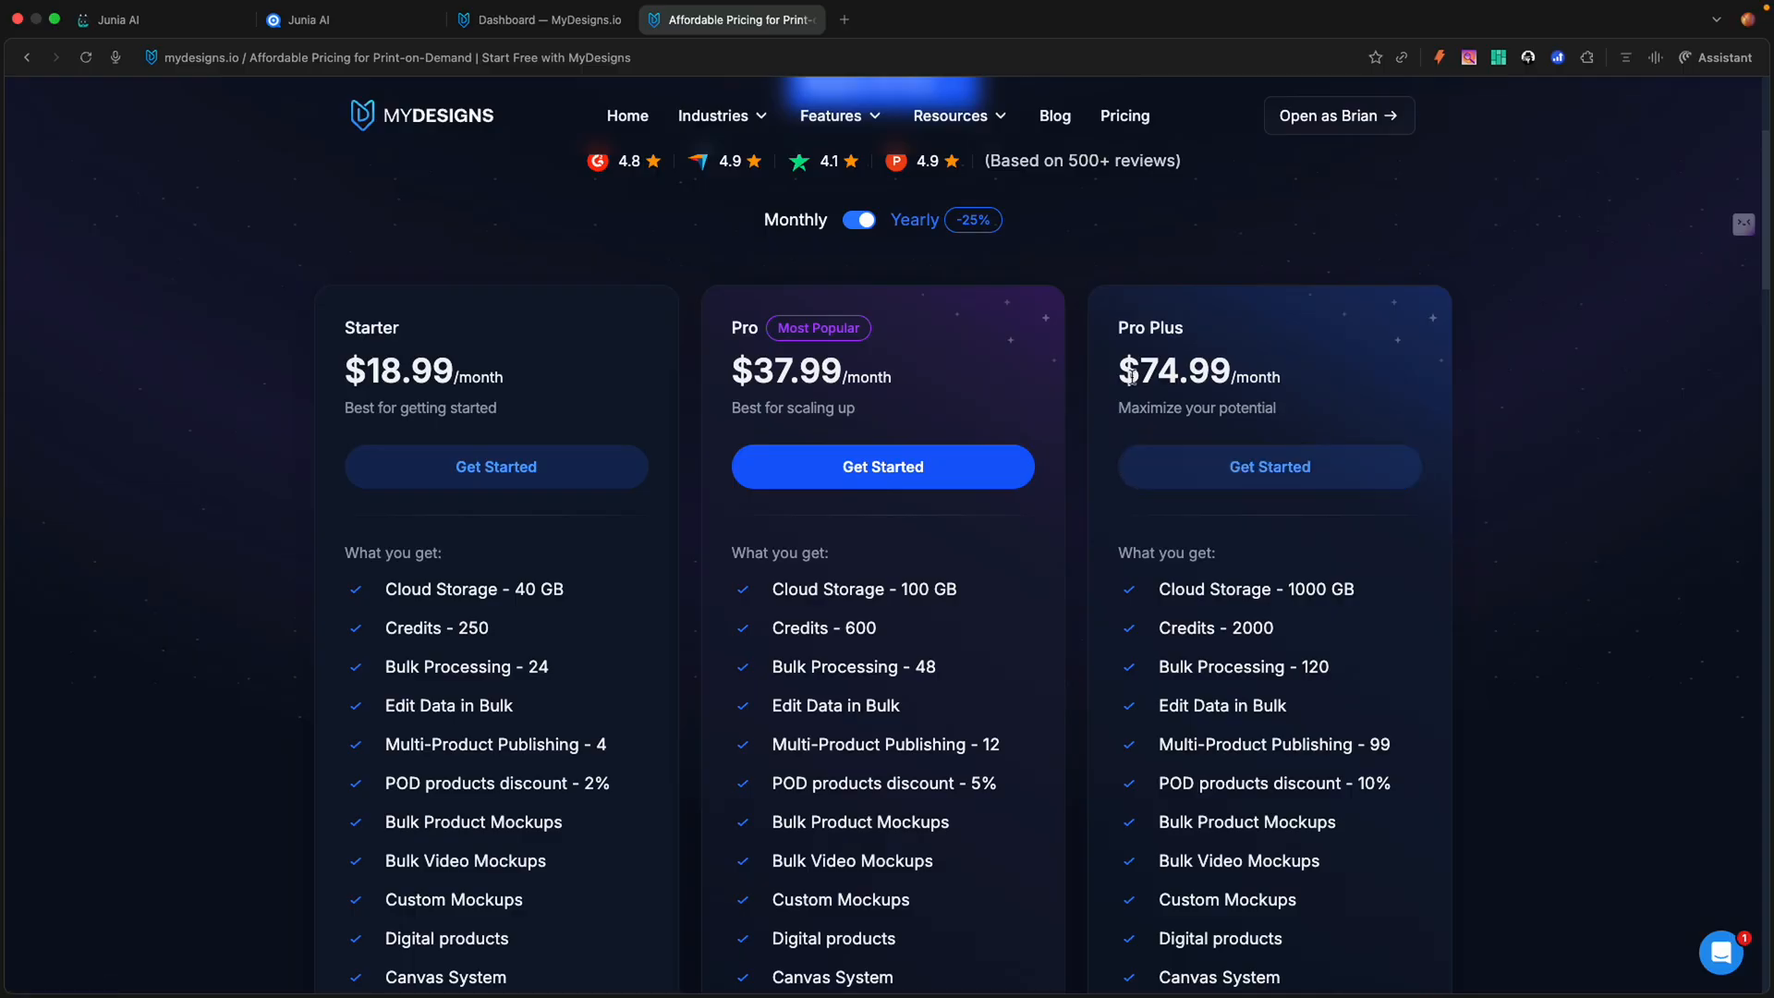
{"action": "left_click", "coordinate": [855, 229]}
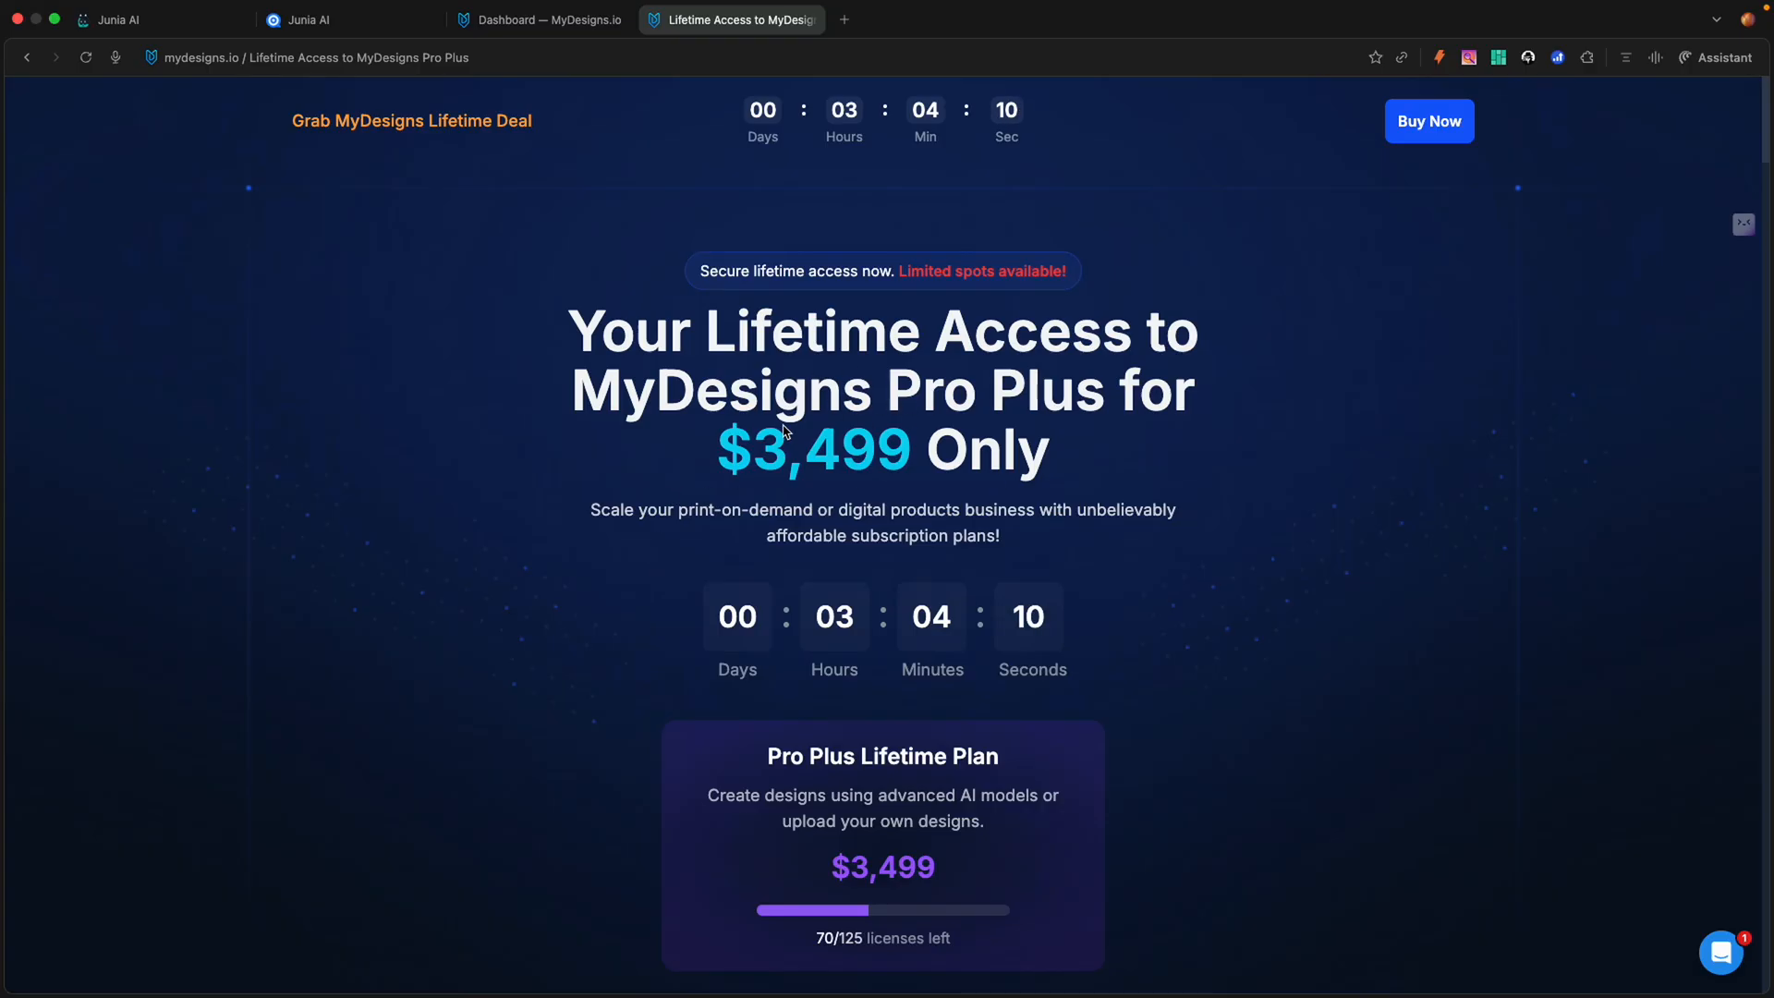
Step: Review the Pro Plus lifetime access page, covering the offer price, promo video and advanced plan features
{"action": "scroll", "coordinate": [783, 430], "scroll_direction": "down", "scroll_amount": 1}
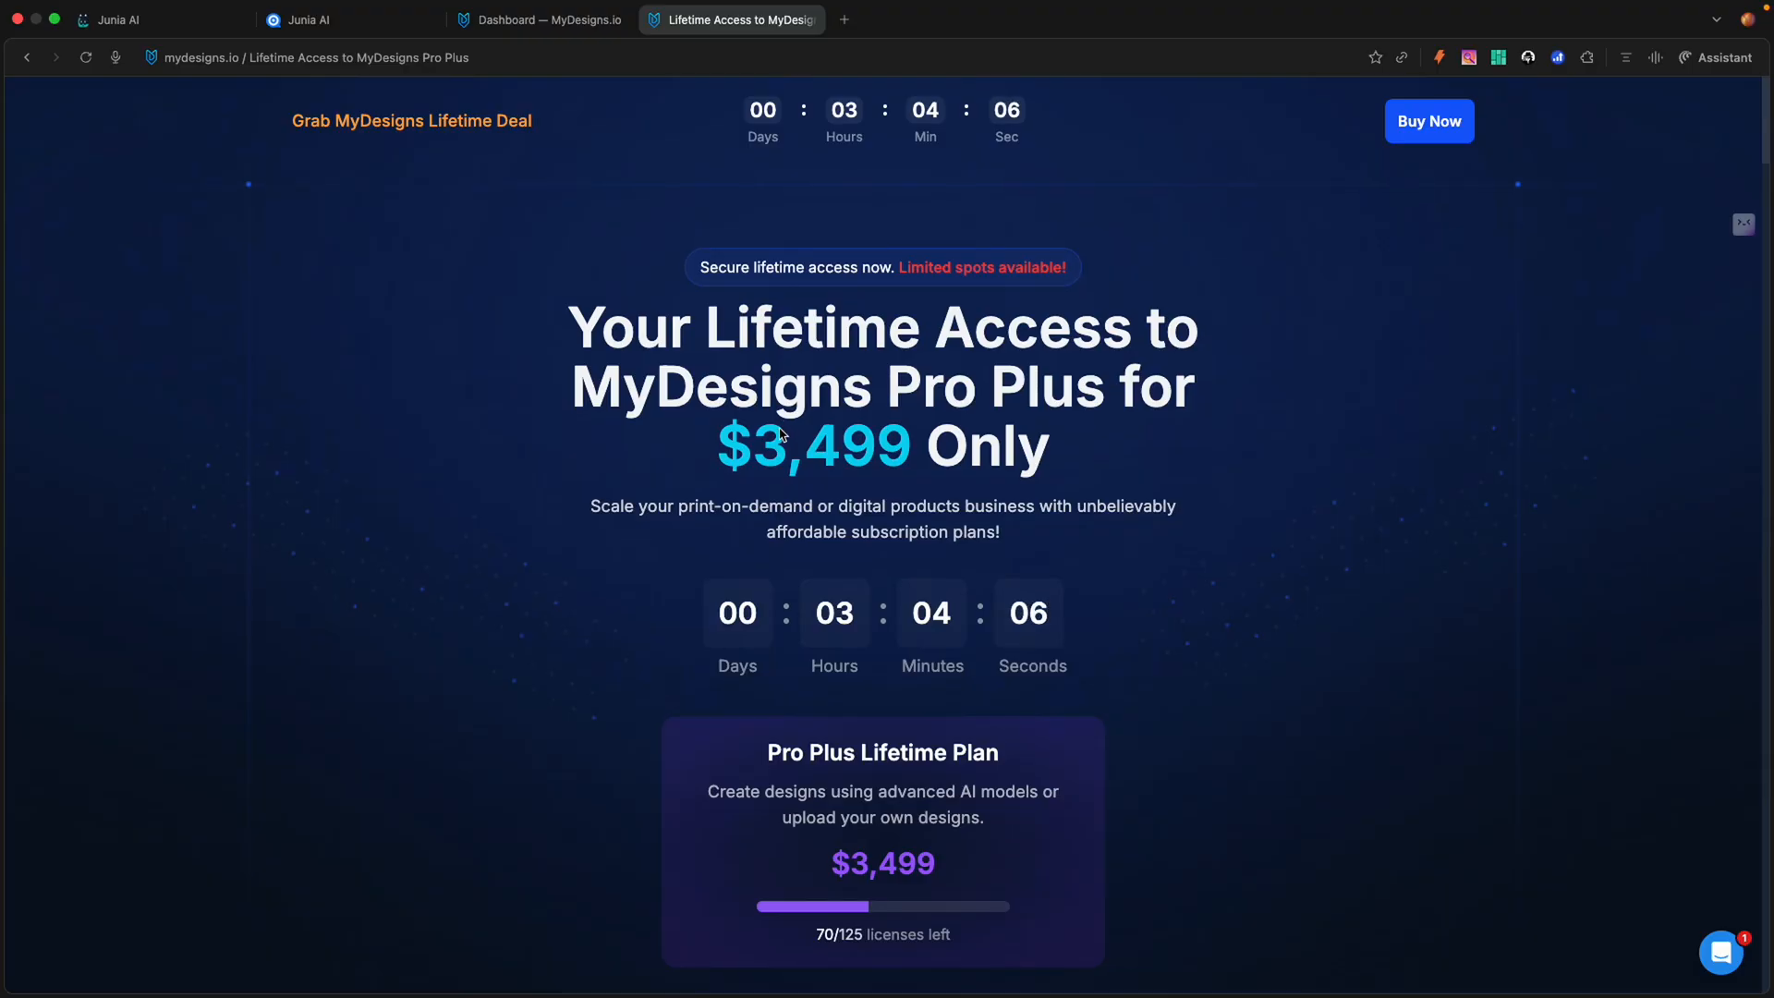
{"action": "scroll", "coordinate": [783, 430], "scroll_direction": "down", "scroll_amount": 3}
{"action": "scroll", "coordinate": [782, 436], "scroll_direction": "down", "scroll_amount": 10}
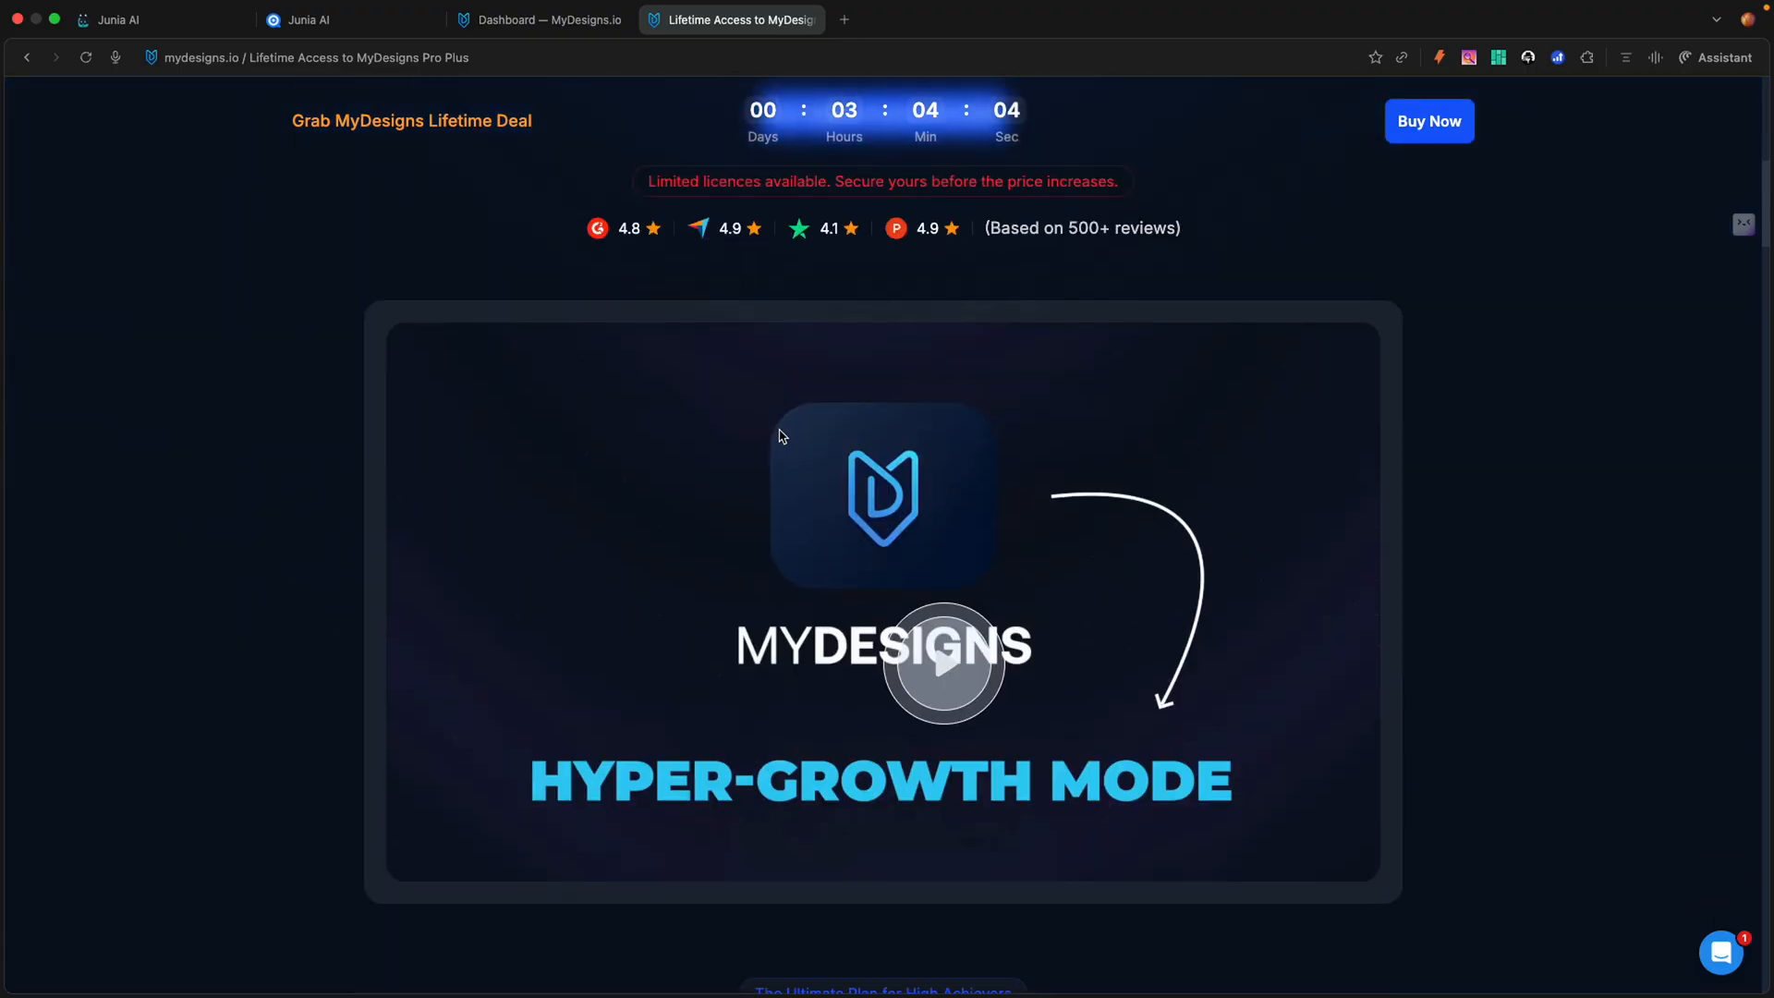
{"action": "scroll", "coordinate": [782, 436], "scroll_direction": "down", "scroll_amount": 3}
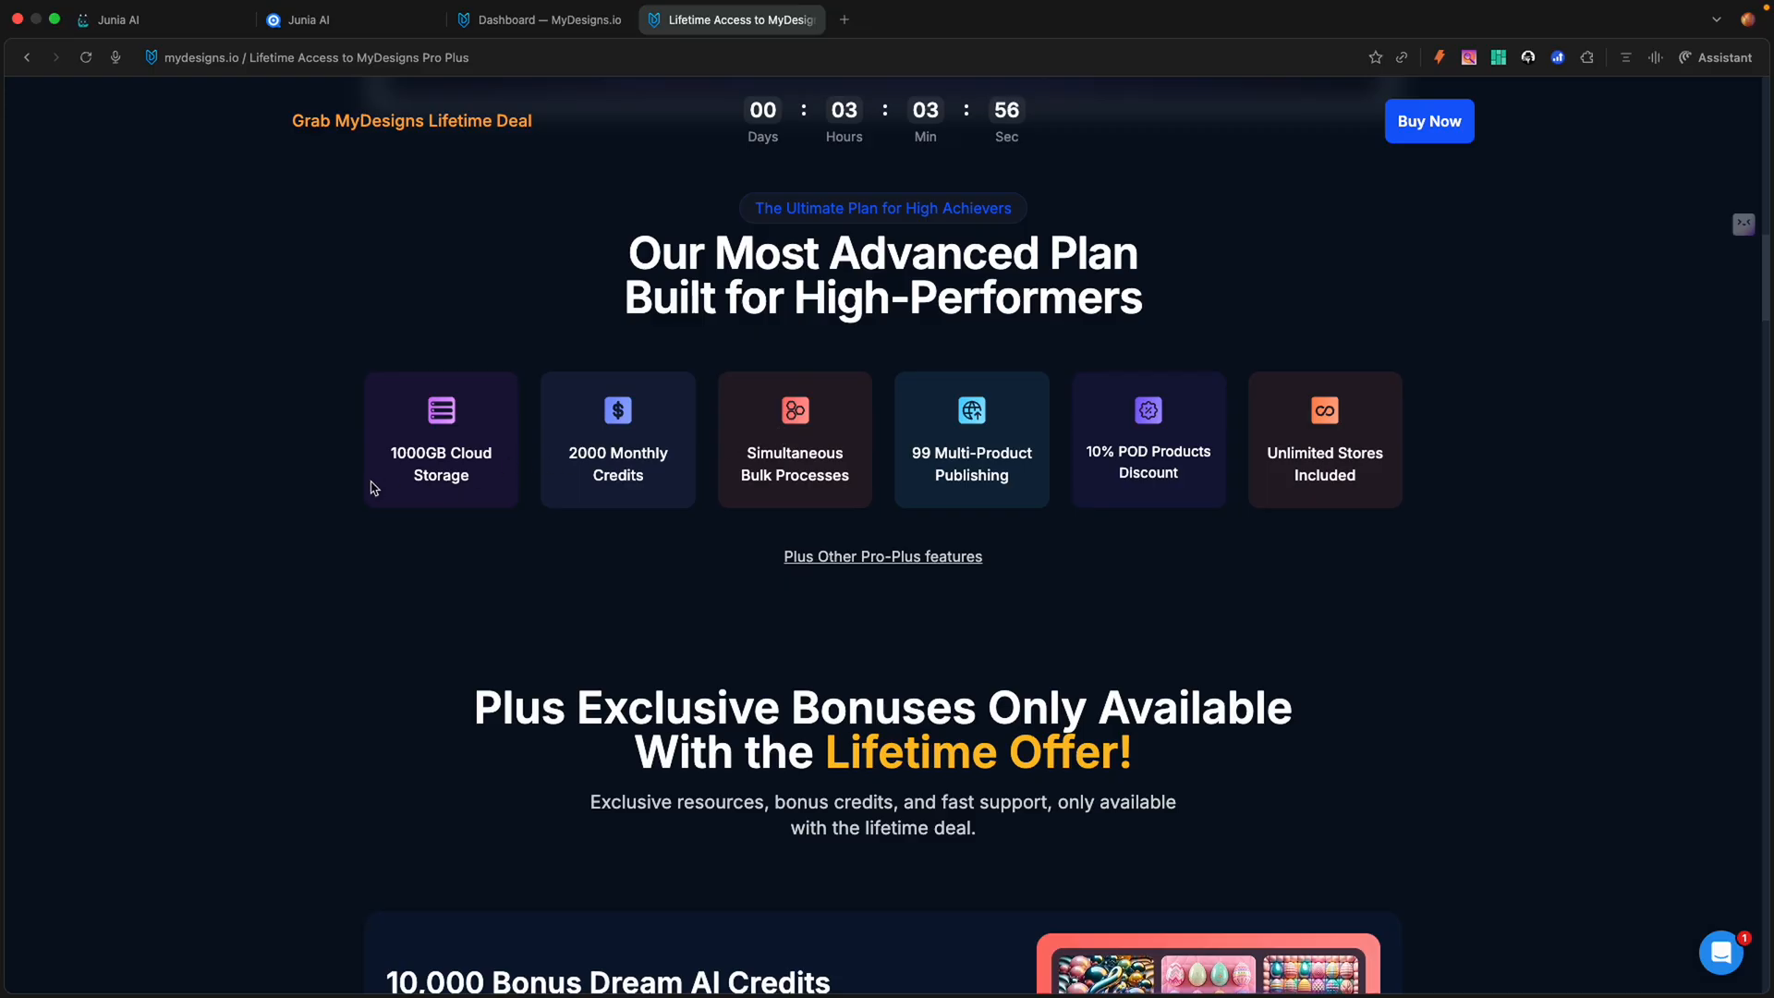
{"action": "scroll", "coordinate": [292, 517], "scroll_direction": "down", "scroll_amount": 2}
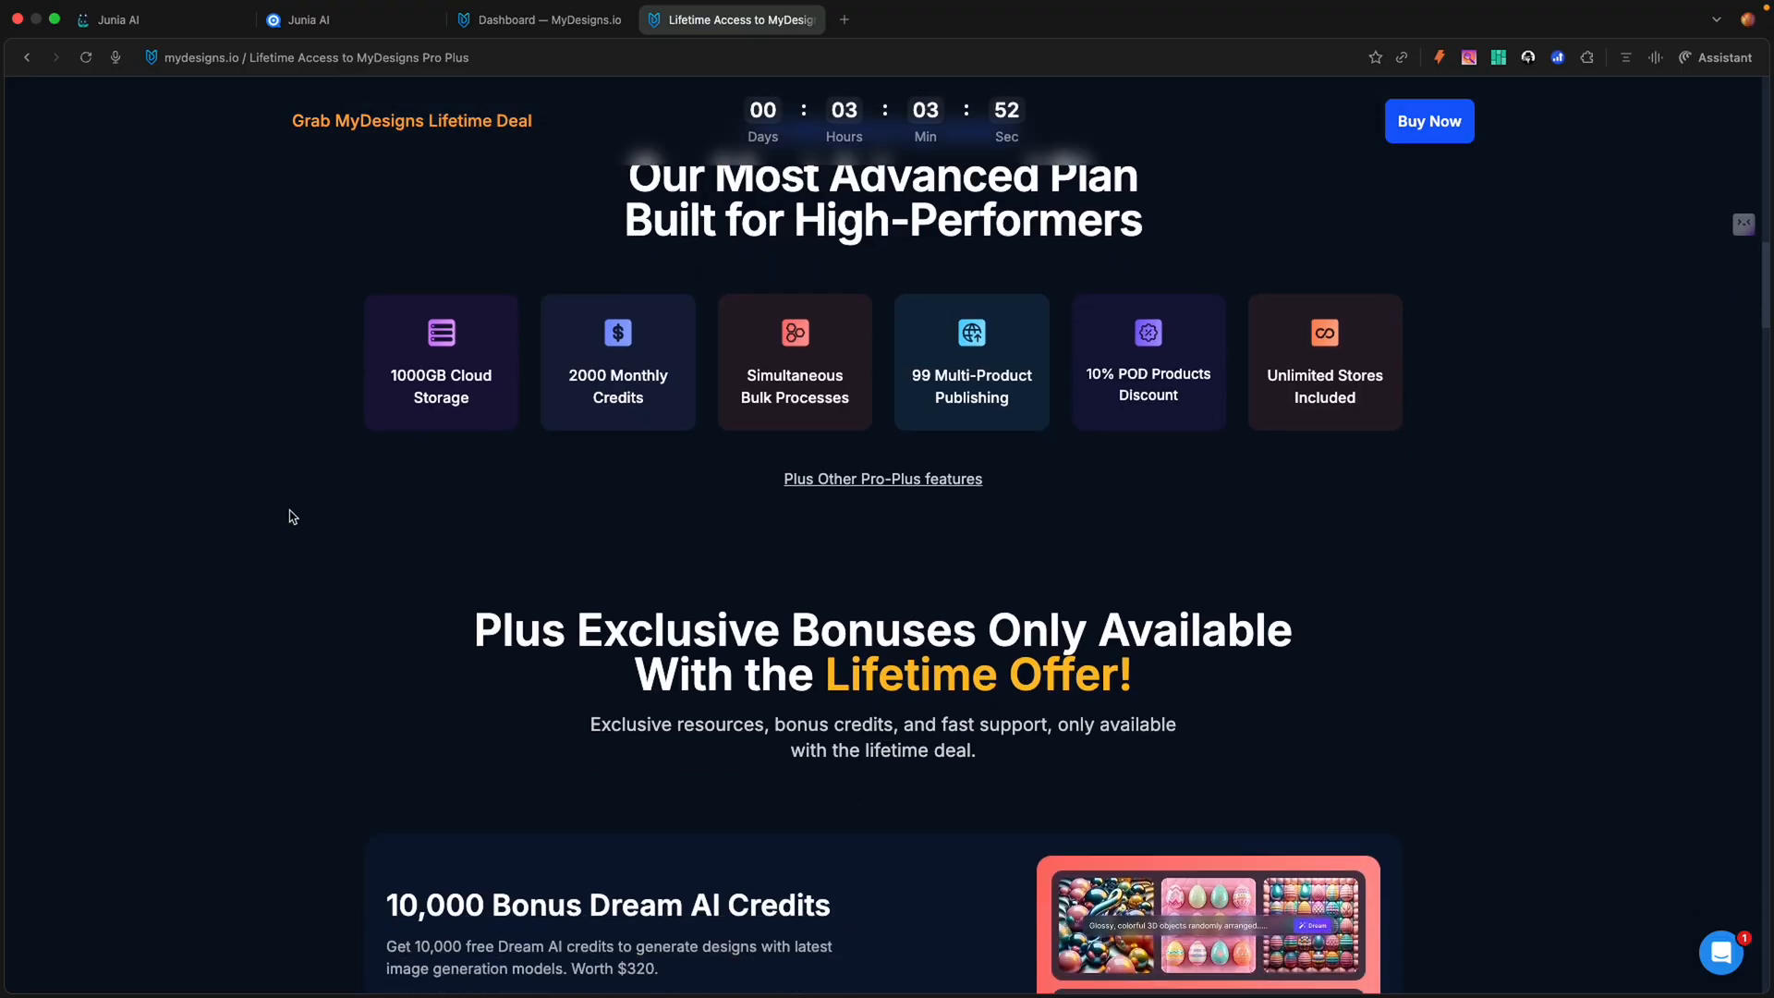
Step: Read through the exclusive lifetime offer bonuses, from the Dream AI credits to the Enterprise plan discounts
{"action": "scroll", "coordinate": [292, 517], "scroll_direction": "down", "scroll_amount": 5}
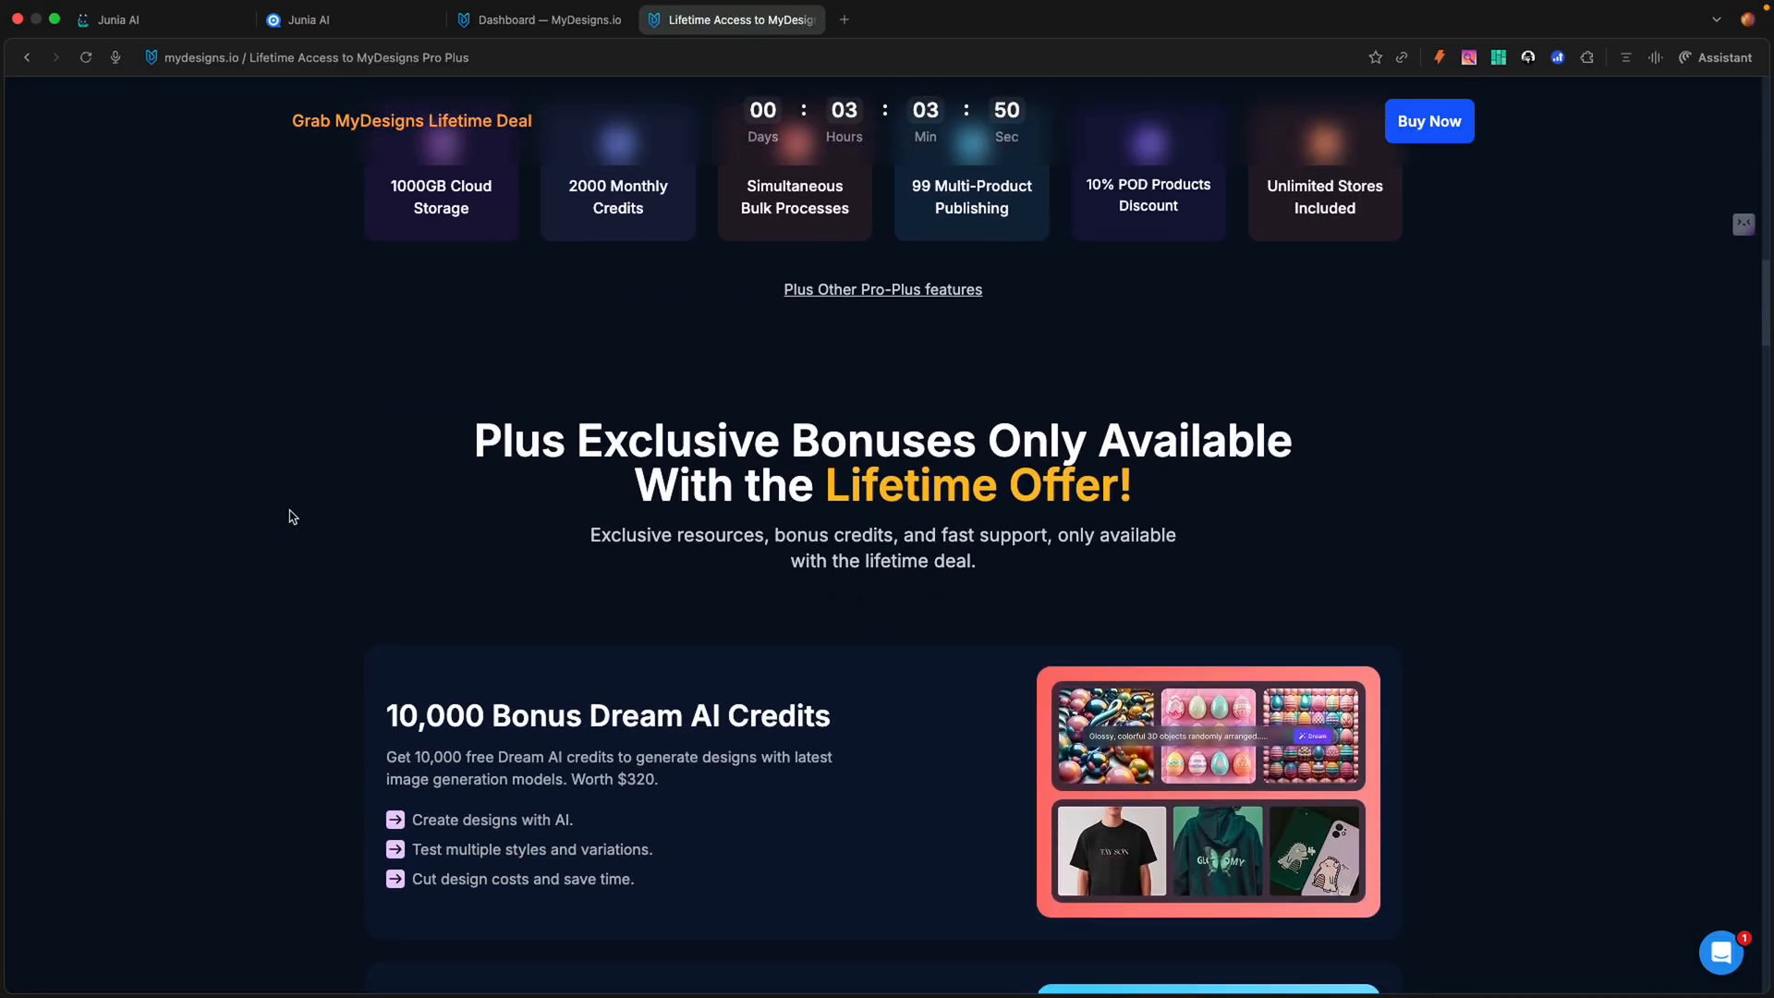
{"action": "scroll", "coordinate": [292, 517], "scroll_direction": "down", "scroll_amount": 3}
{"action": "scroll", "coordinate": [292, 516], "scroll_direction": "down", "scroll_amount": 3}
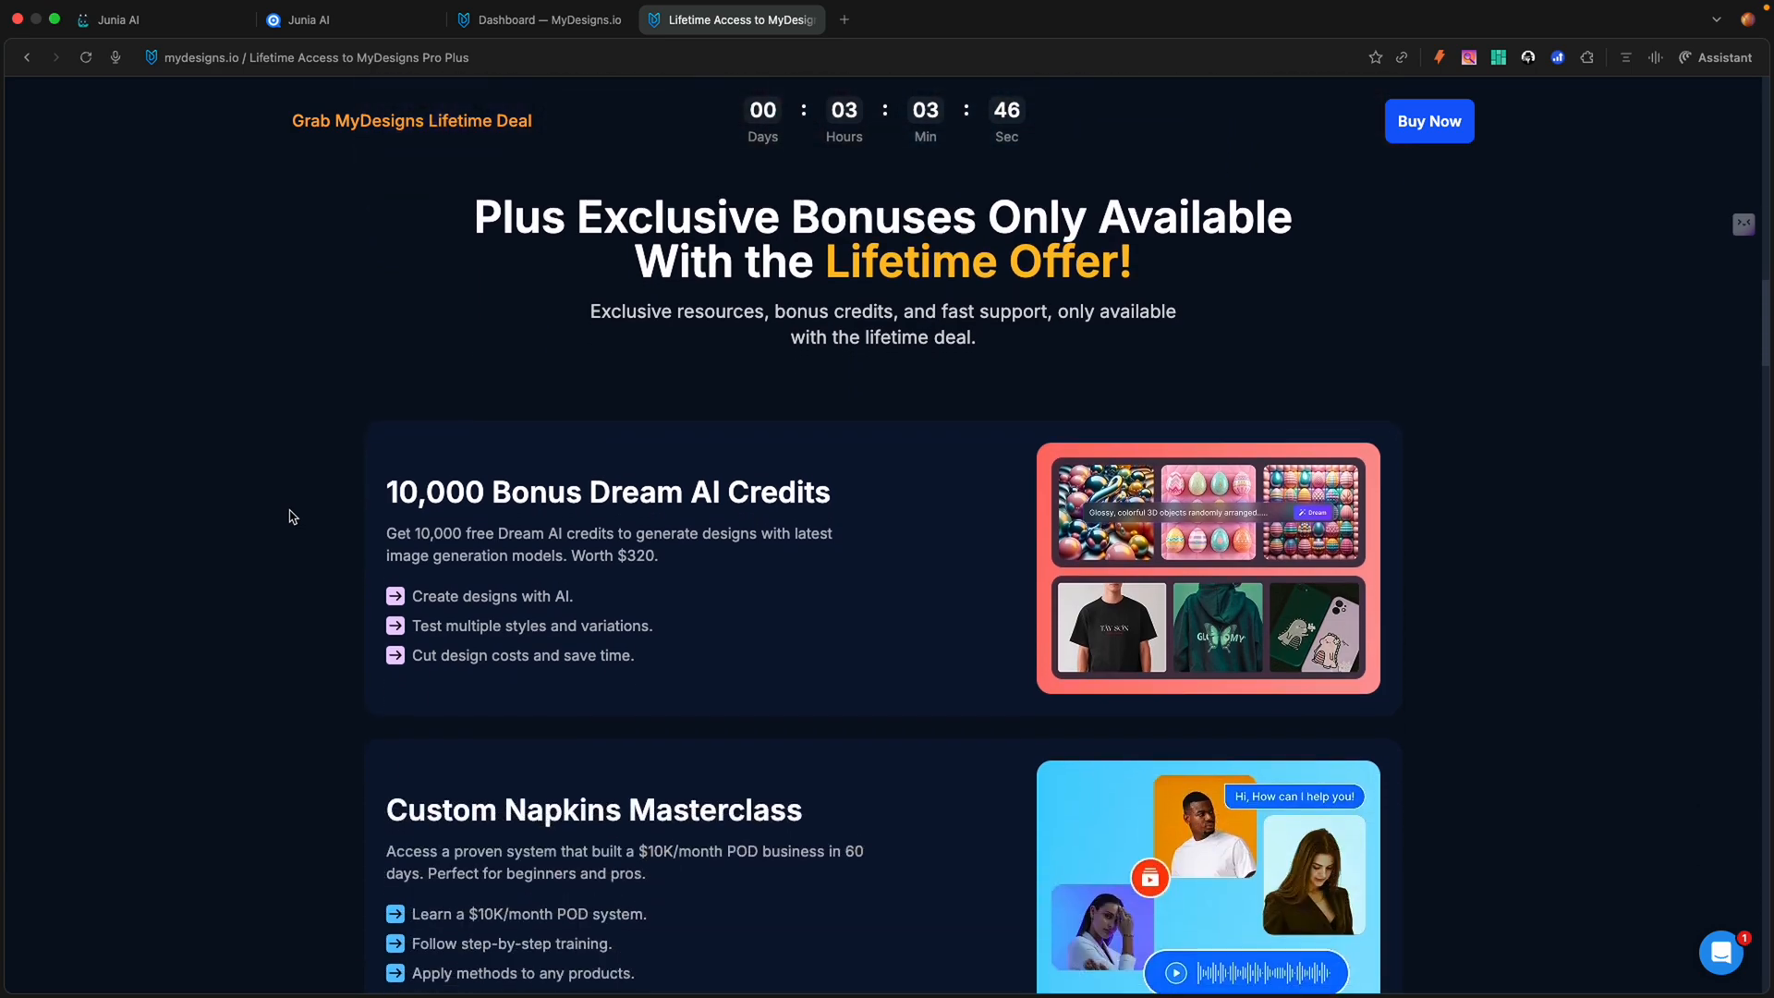
{"action": "scroll", "coordinate": [292, 517], "scroll_direction": "down", "scroll_amount": 12}
{"action": "scroll", "coordinate": [292, 516], "scroll_direction": "down", "scroll_amount": 14}
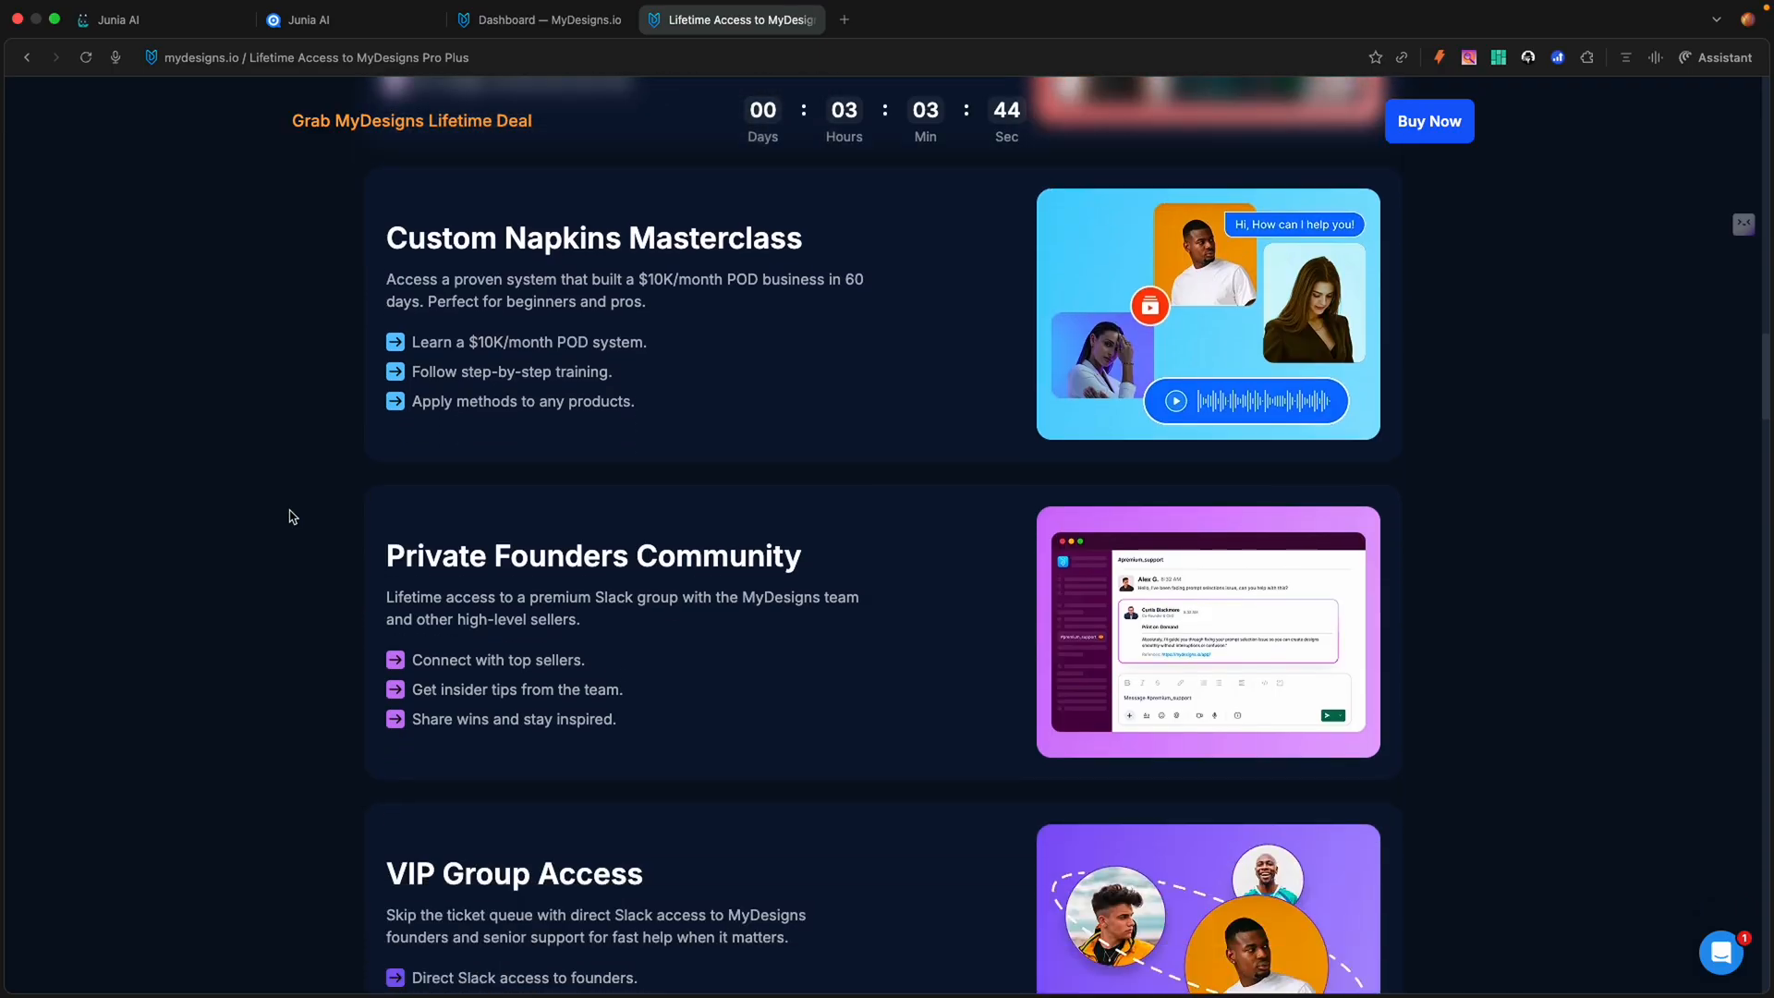
{"action": "scroll", "coordinate": [291, 516], "scroll_direction": "down", "scroll_amount": 15}
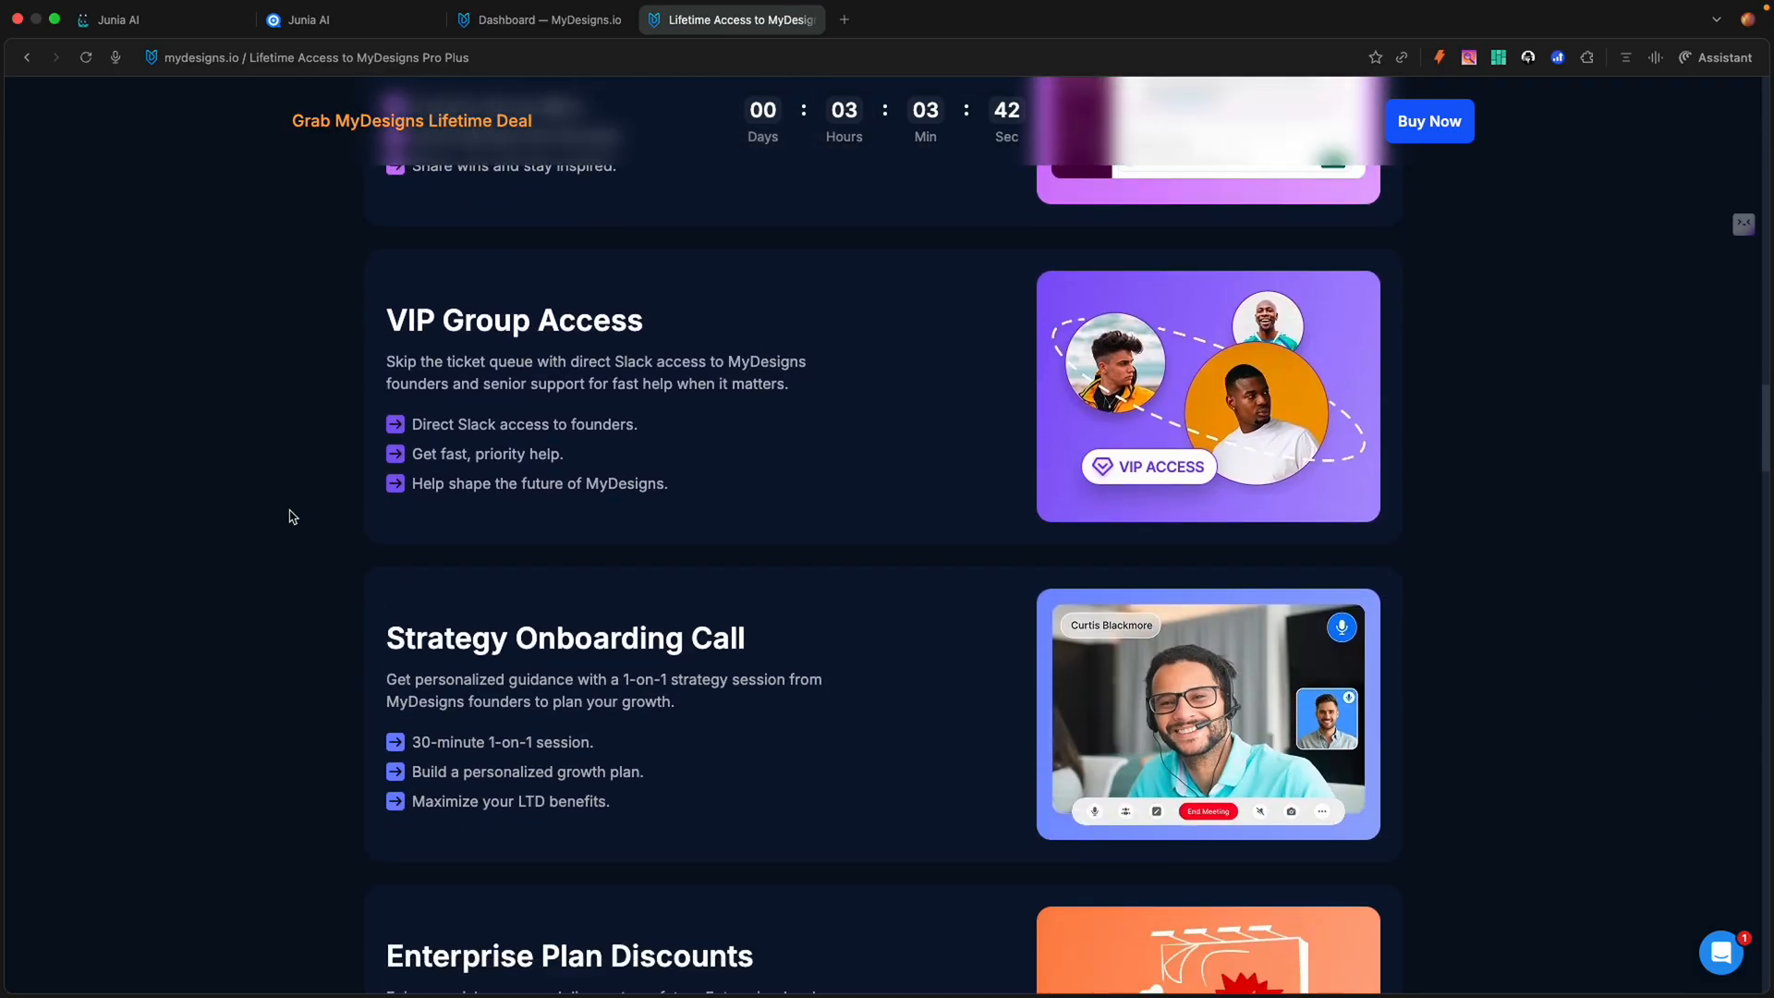
{"action": "scroll", "coordinate": [292, 516], "scroll_direction": "down", "scroll_amount": 20}
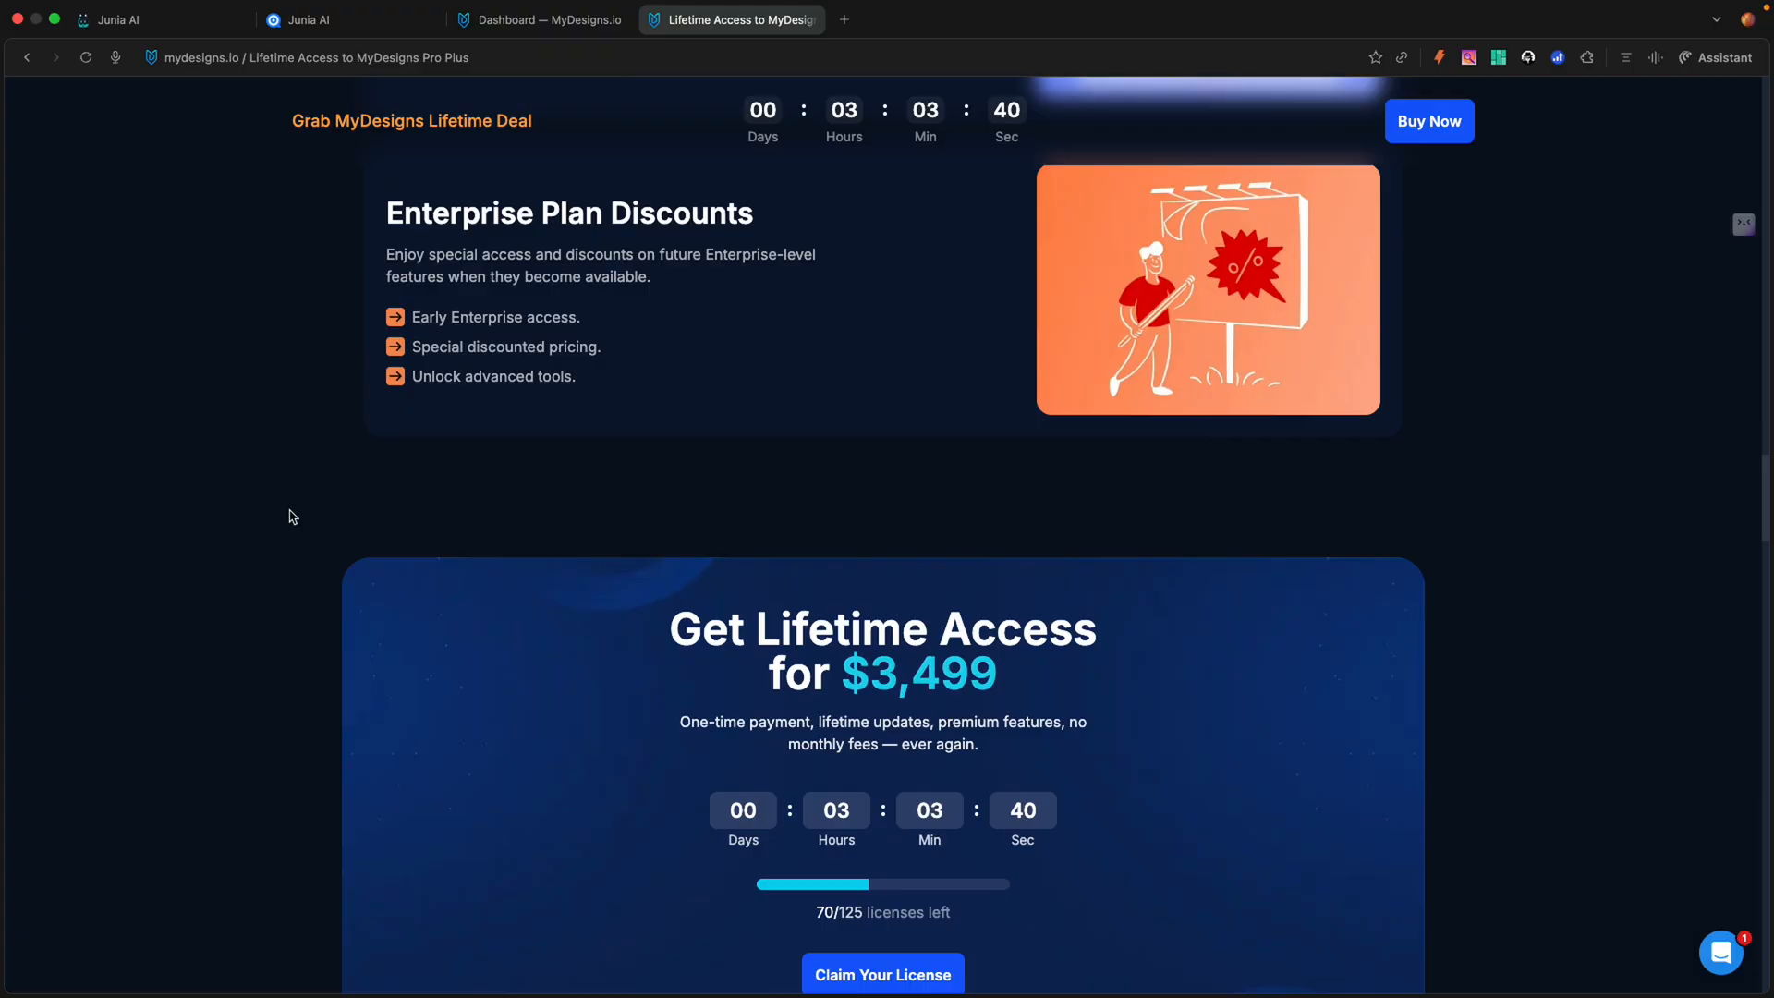
Step: Skim the rest of the lifetime deal page, including the testimonials, frequently asked questions and final offer
{"action": "scroll", "coordinate": [292, 517], "scroll_direction": "down", "scroll_amount": 20}
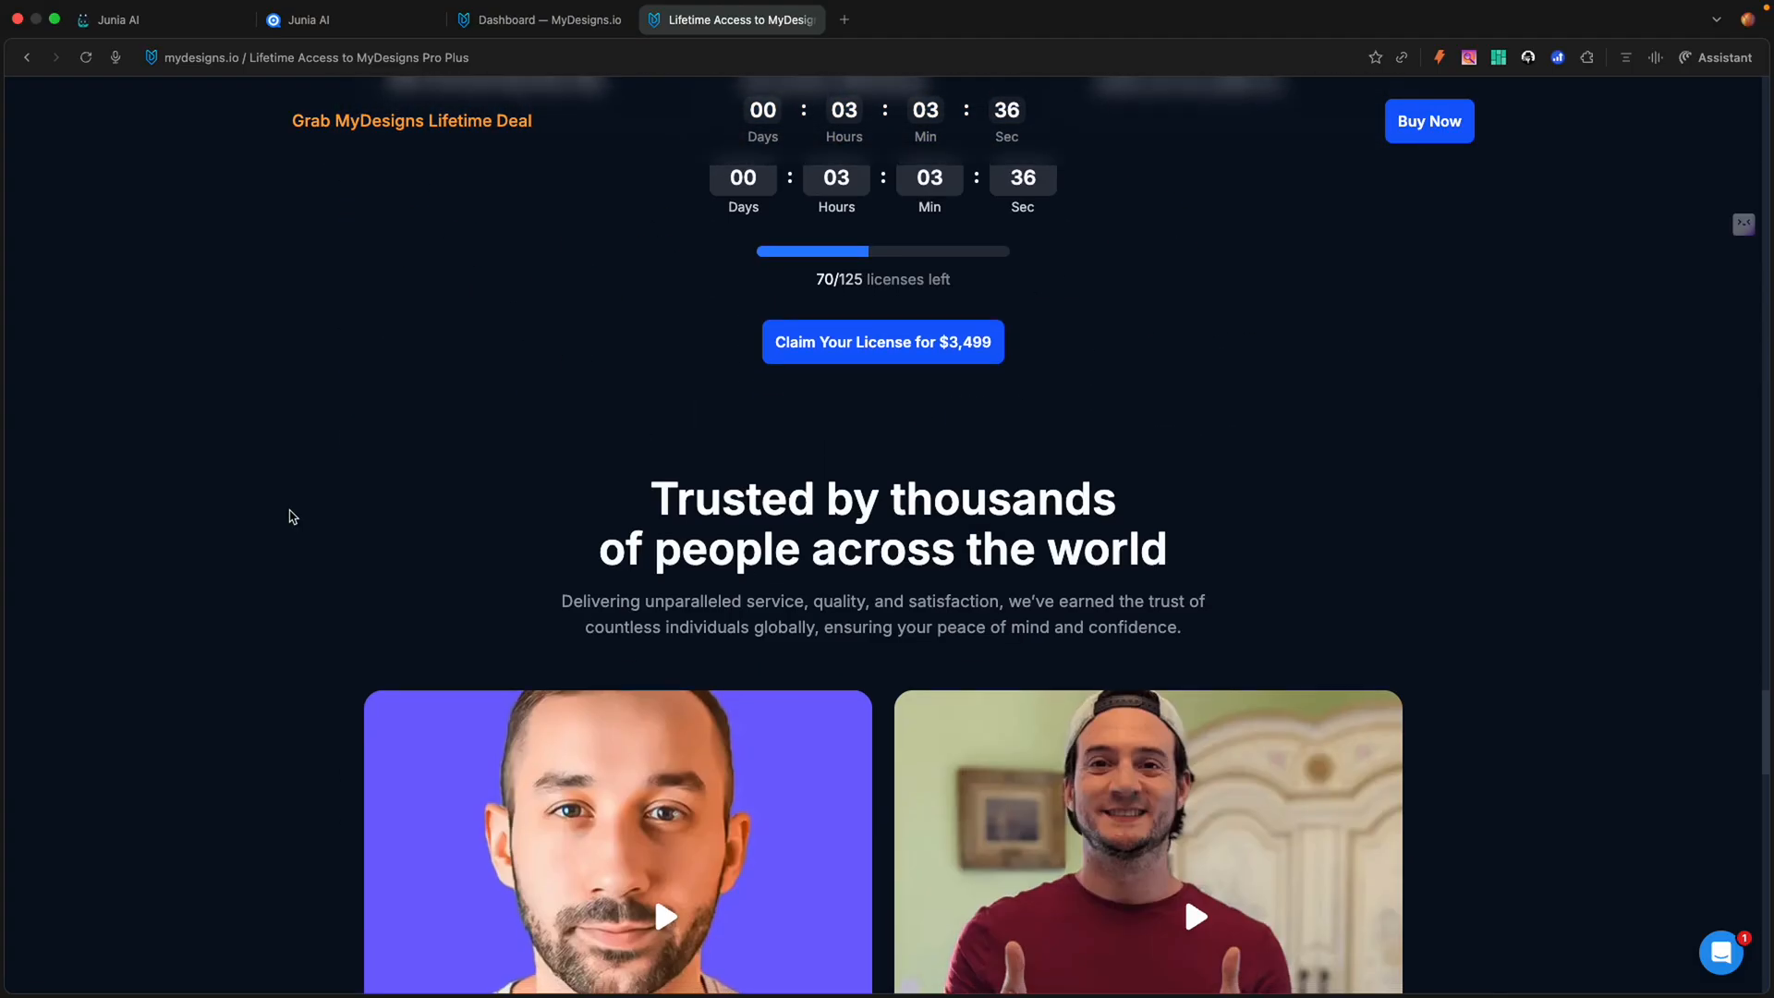
{"action": "scroll", "coordinate": [292, 517], "scroll_direction": "down", "scroll_amount": 20}
{"action": "scroll", "coordinate": [311, 516], "scroll_direction": "down", "scroll_amount": 17}
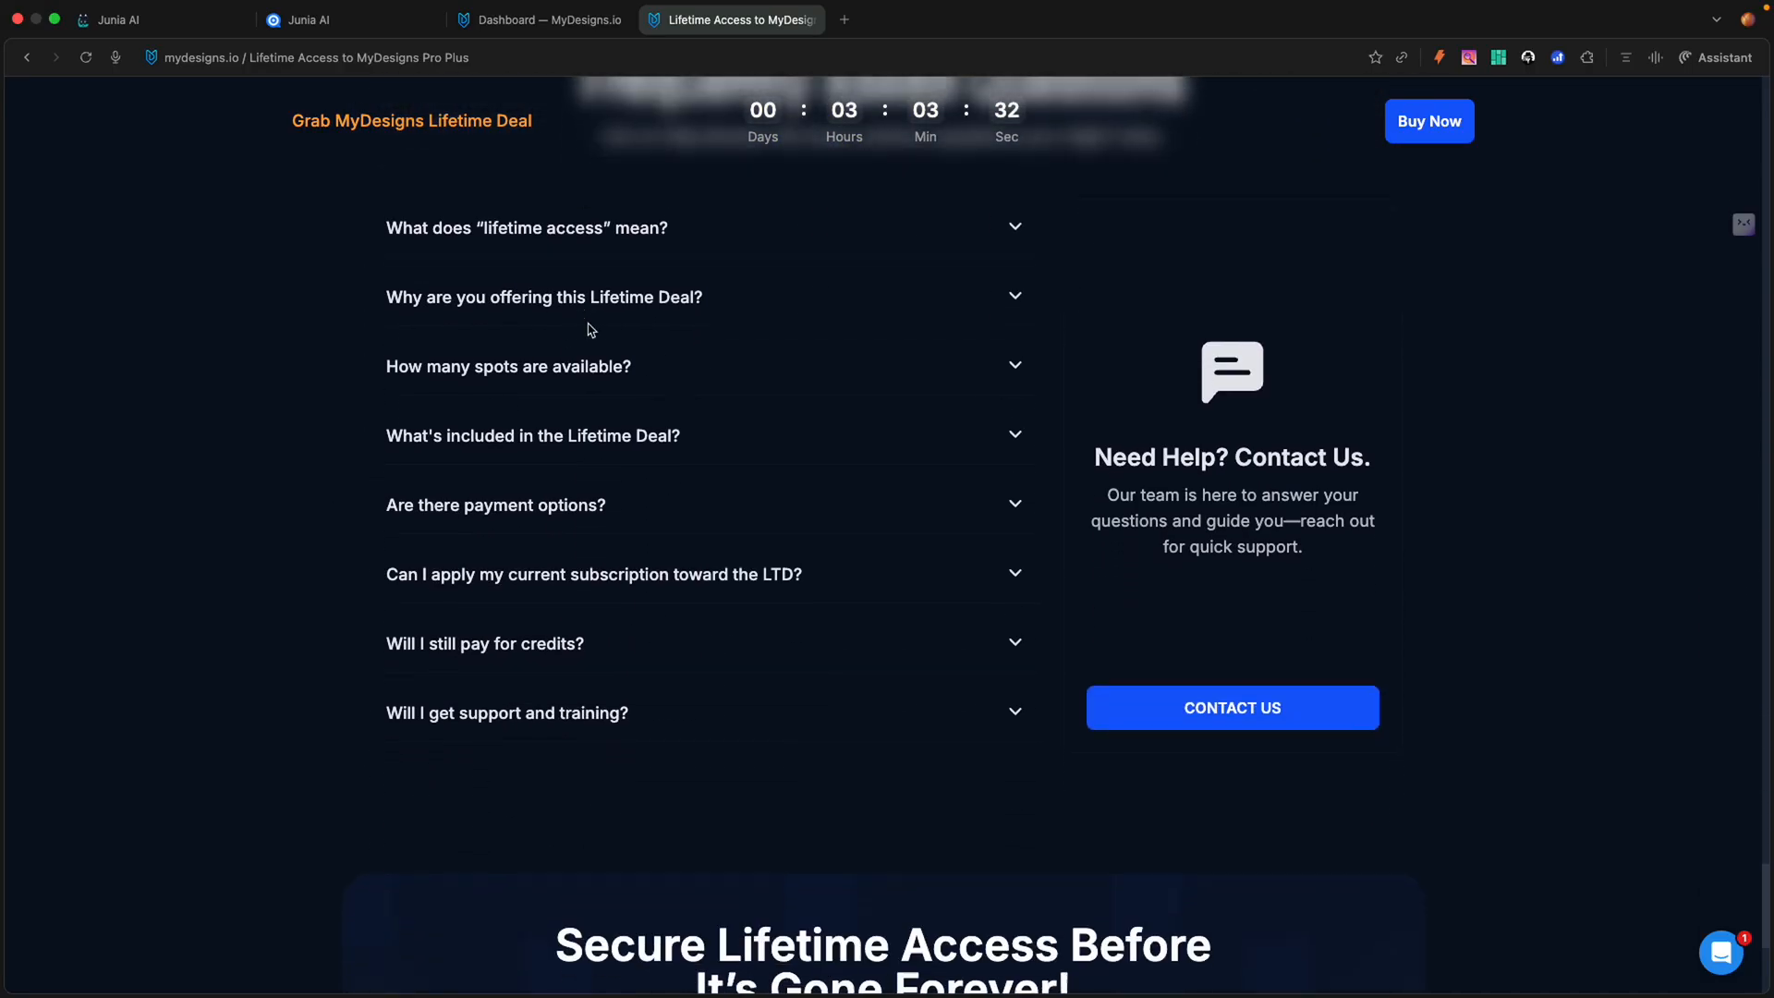
{"action": "scroll", "coordinate": [592, 330], "scroll_direction": "down", "scroll_amount": 5}
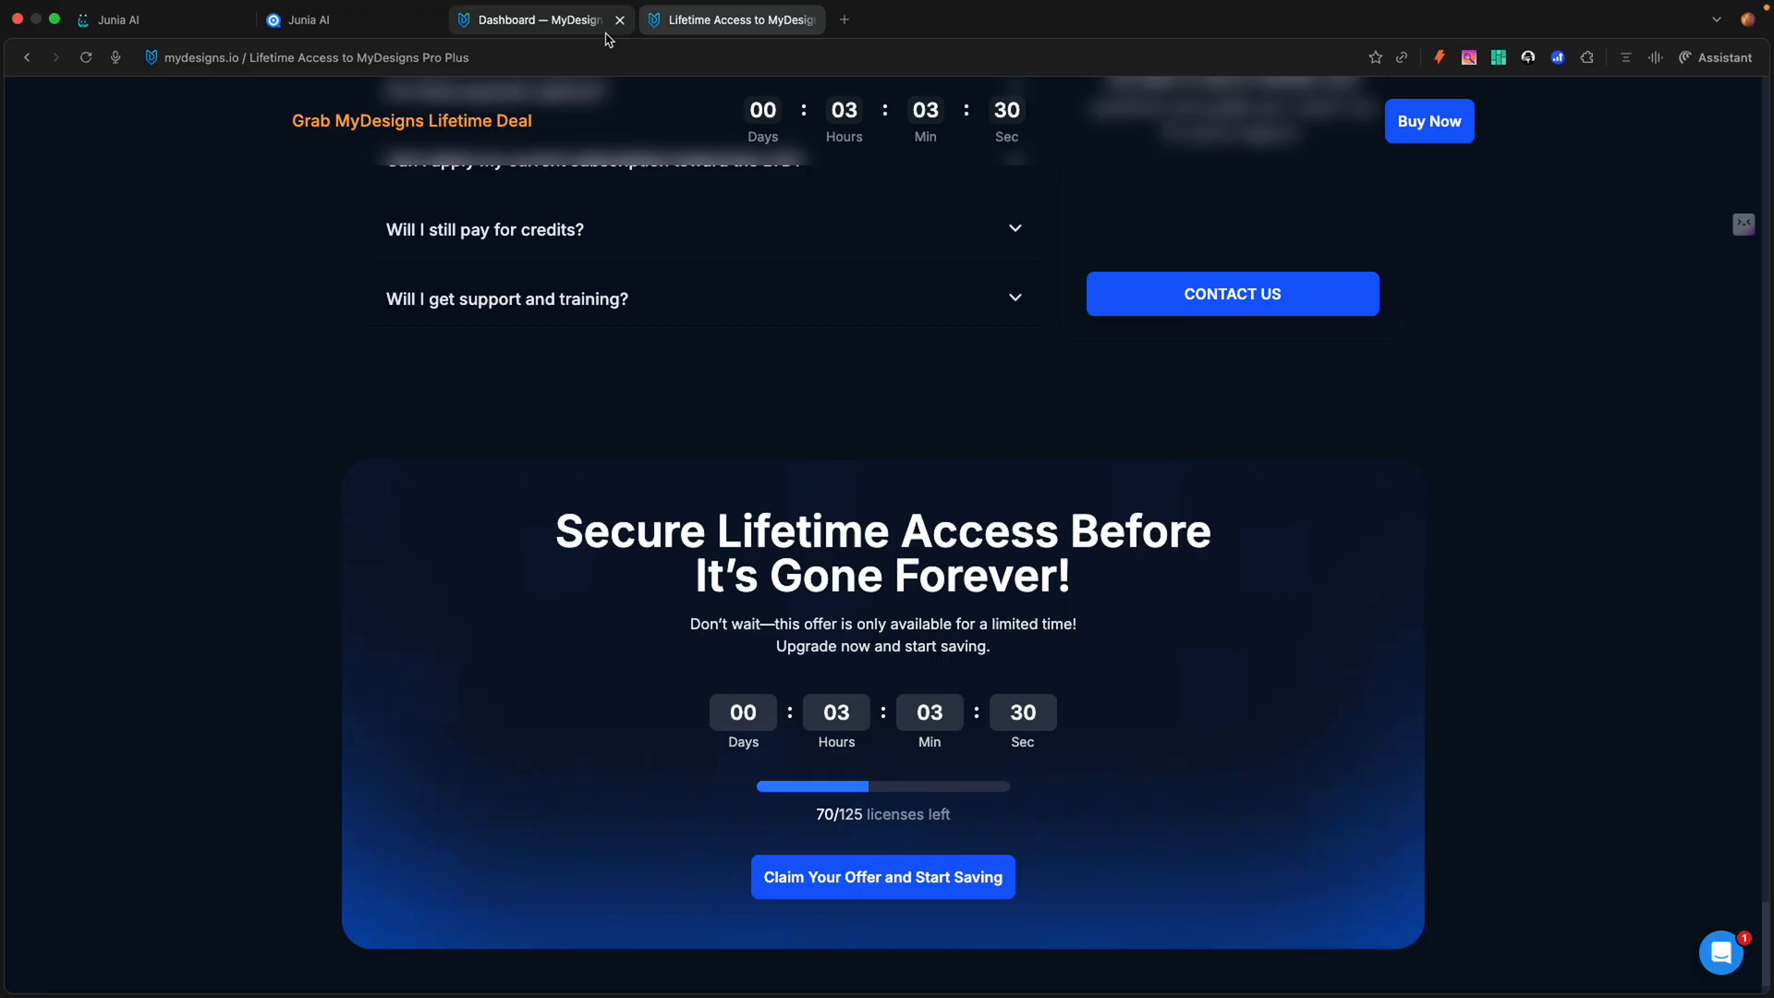
Step: Switch to the MyDesigns dashboard and review its storage, credits, sales and top selling products
{"action": "left_click", "coordinate": [573, 22]}
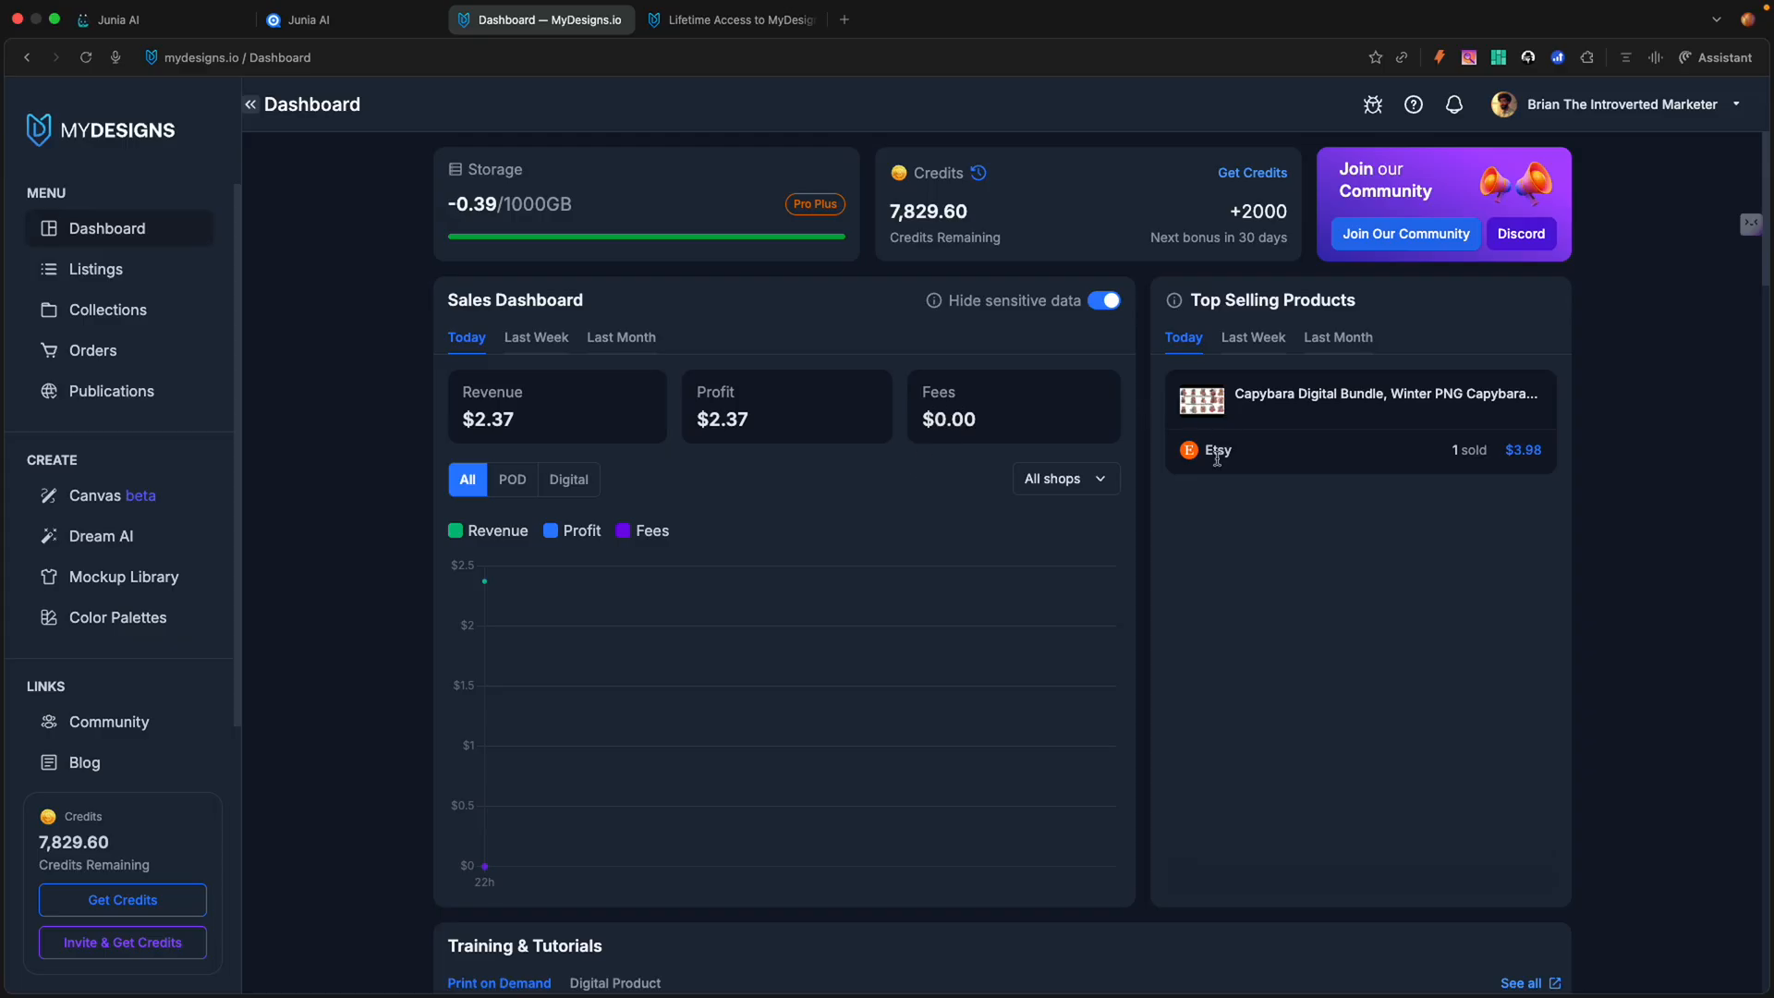
{"action": "mouse_move", "coordinate": [1109, 606]}
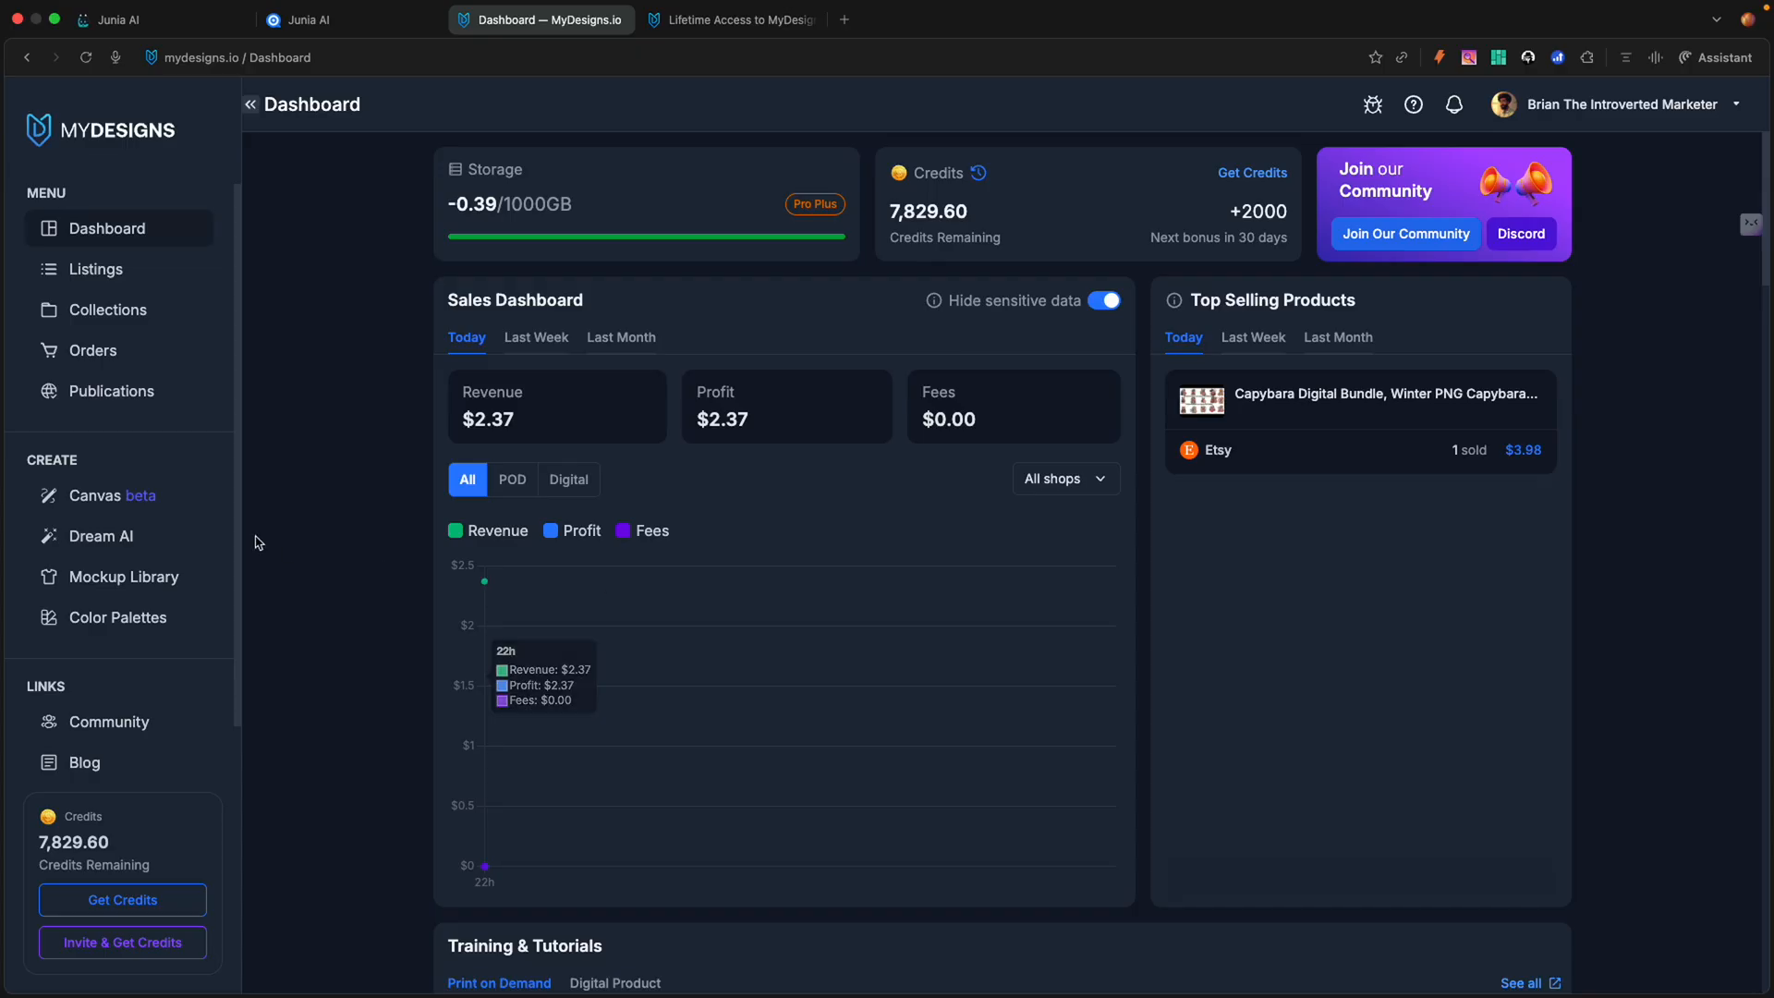
Step: Open the Dream AI image generator and show its legacy models in addition to the recommended ones
{"action": "left_click", "coordinate": [91, 542]}
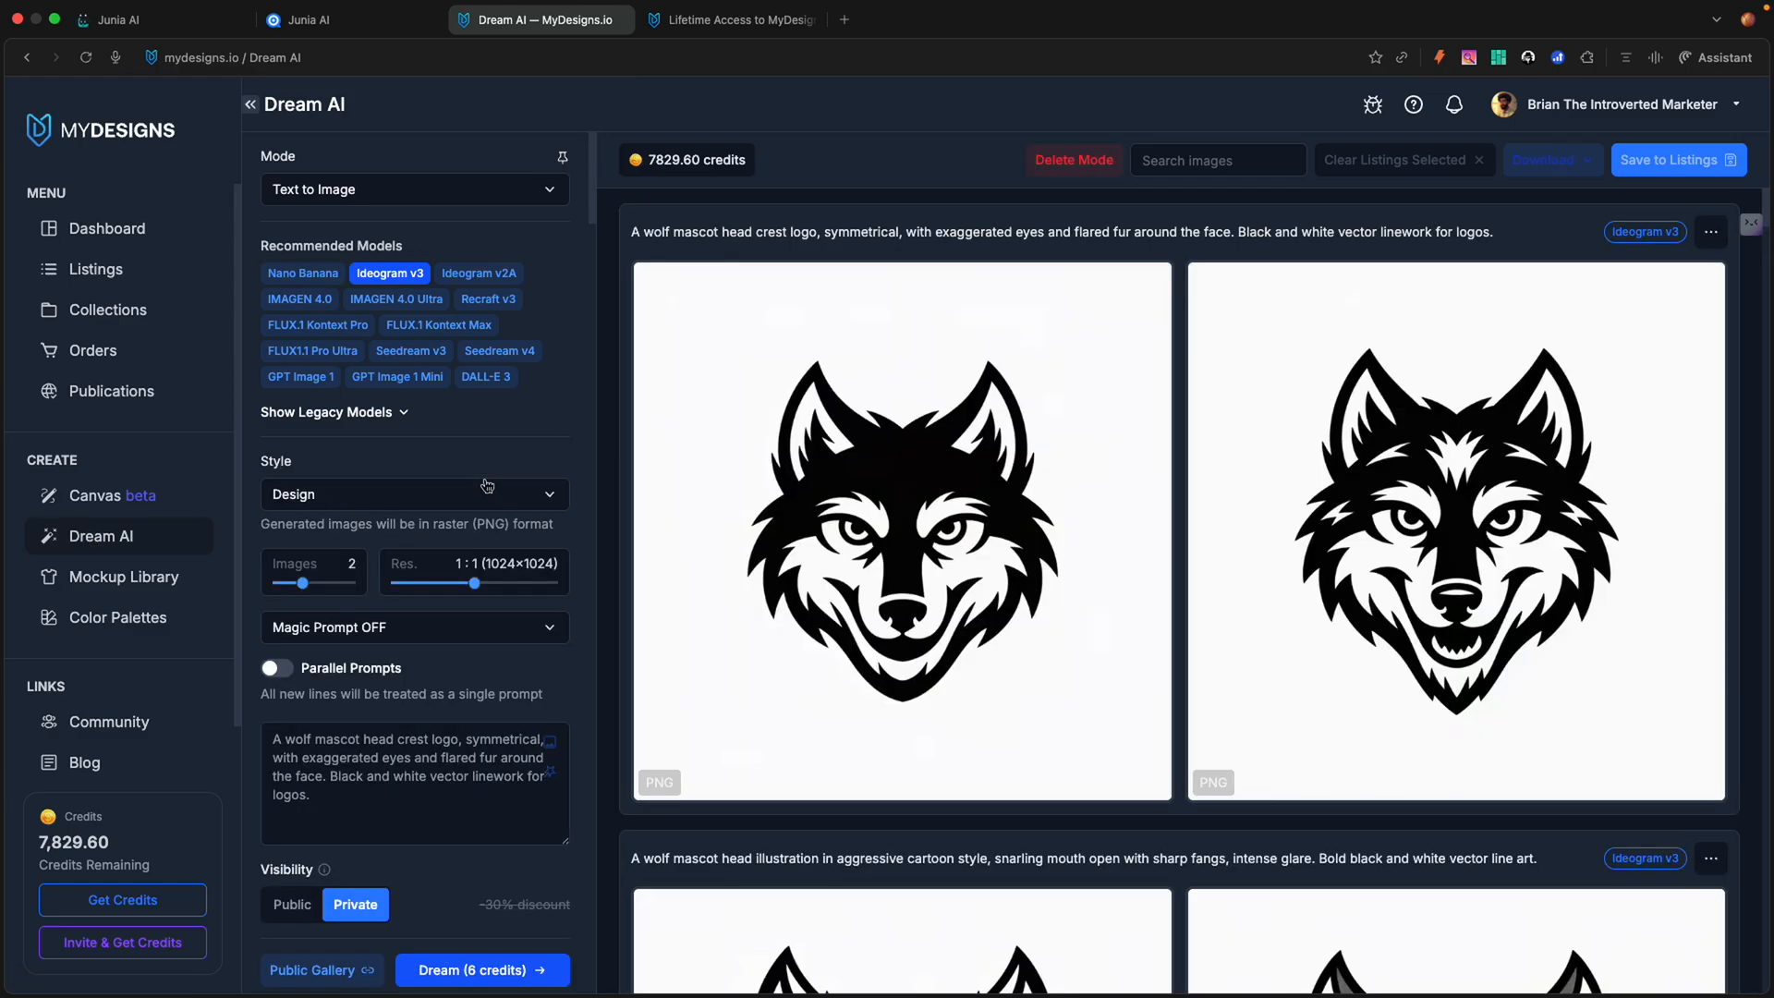
{"action": "left_click", "coordinate": [423, 300]}
{"action": "left_click", "coordinate": [408, 414]}
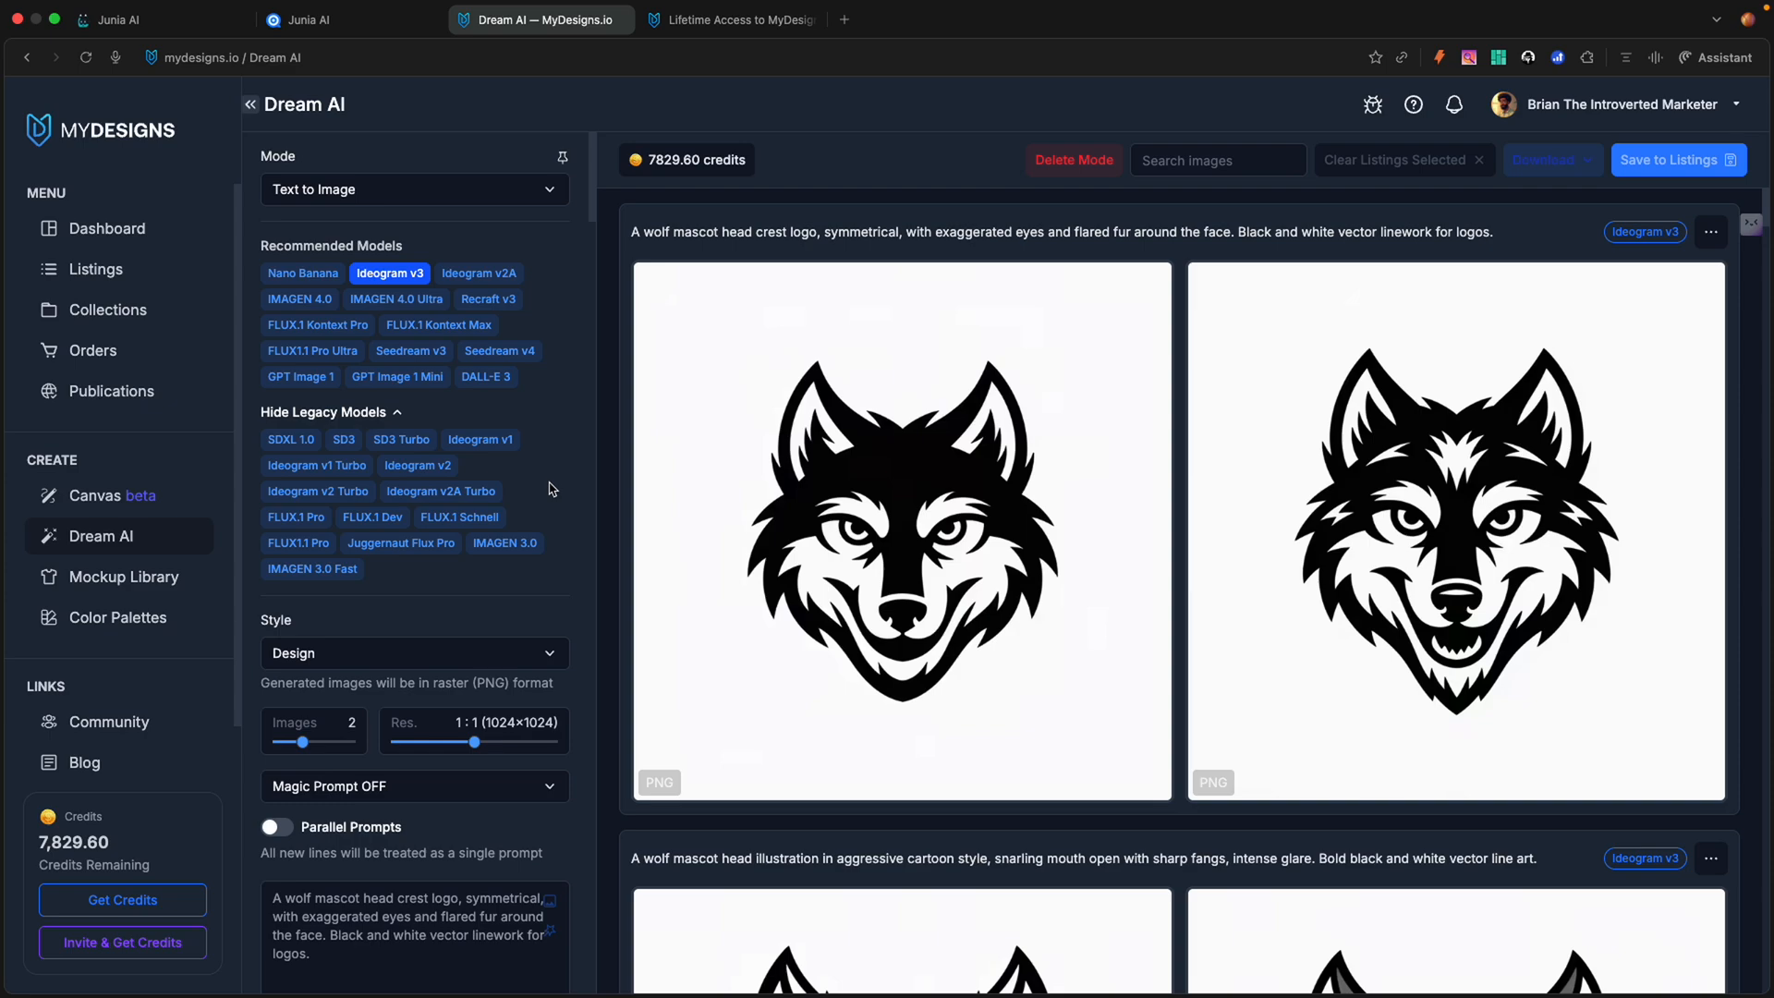
Step: Examine the Dream AI image count, aspect ratio, Magic Prompt, prompt and visibility settings, and open the list of Style options
{"action": "scroll", "coordinate": [462, 513], "scroll_direction": "down", "scroll_amount": 1}
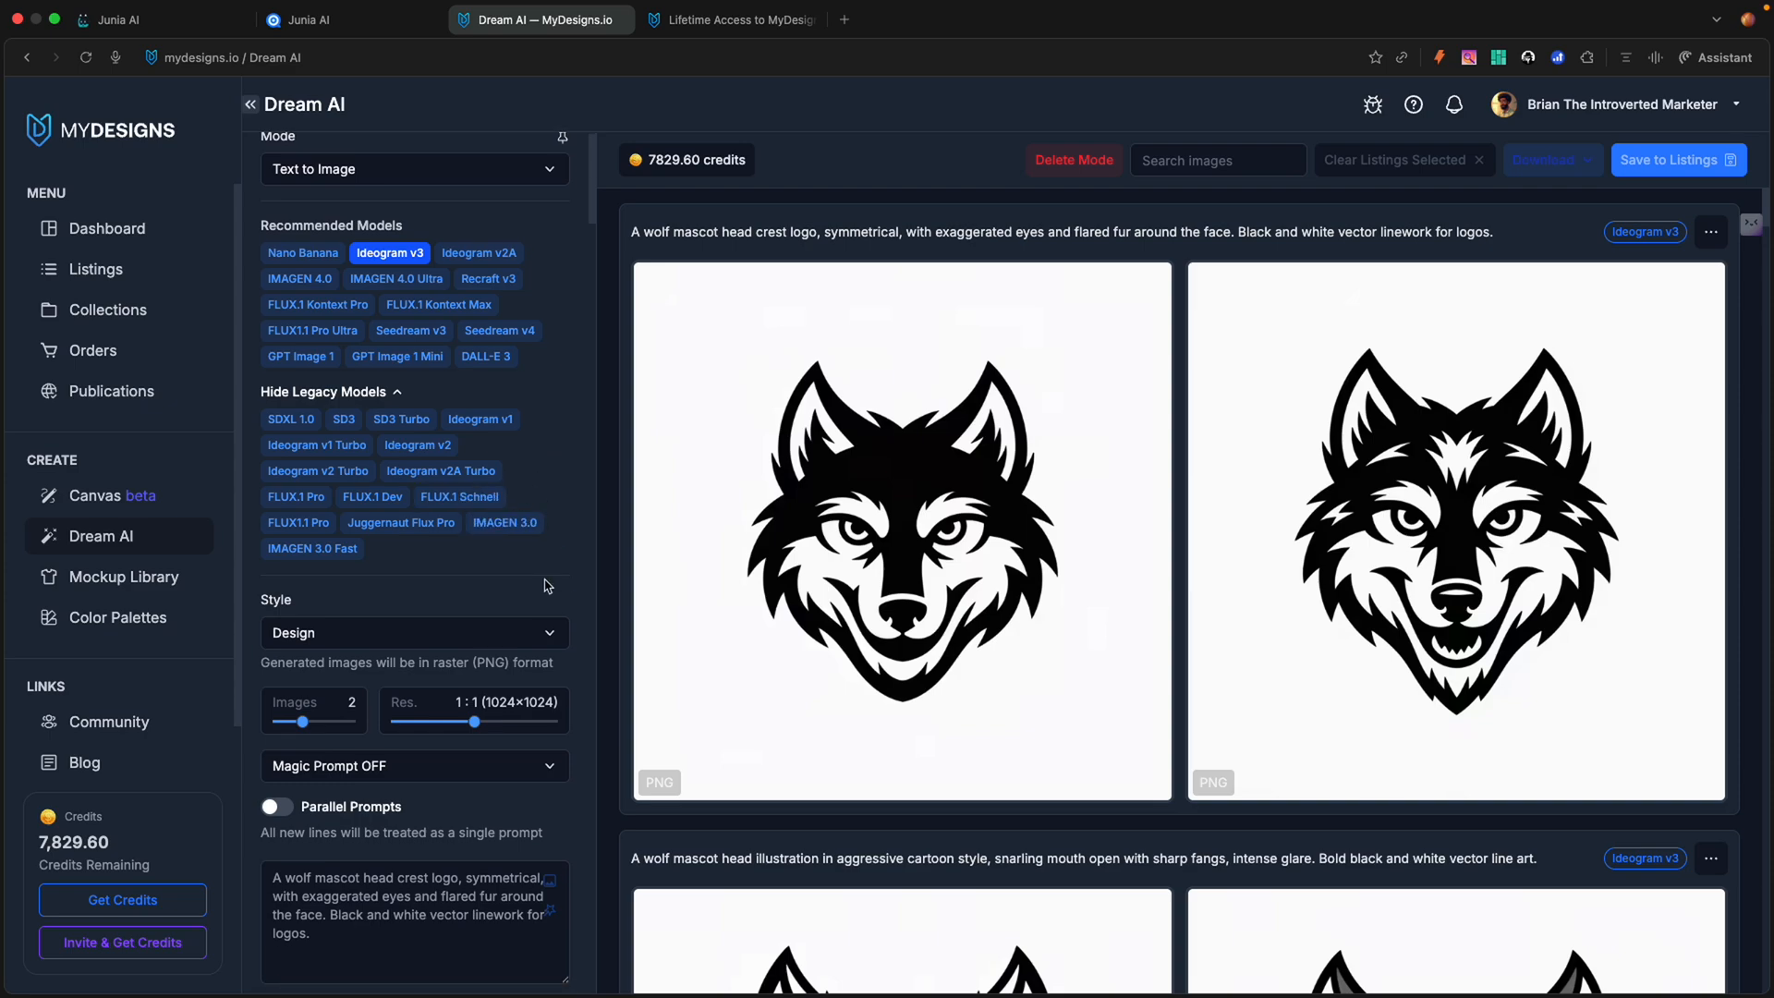
{"action": "scroll", "coordinate": [549, 586], "scroll_direction": "down", "scroll_amount": 5}
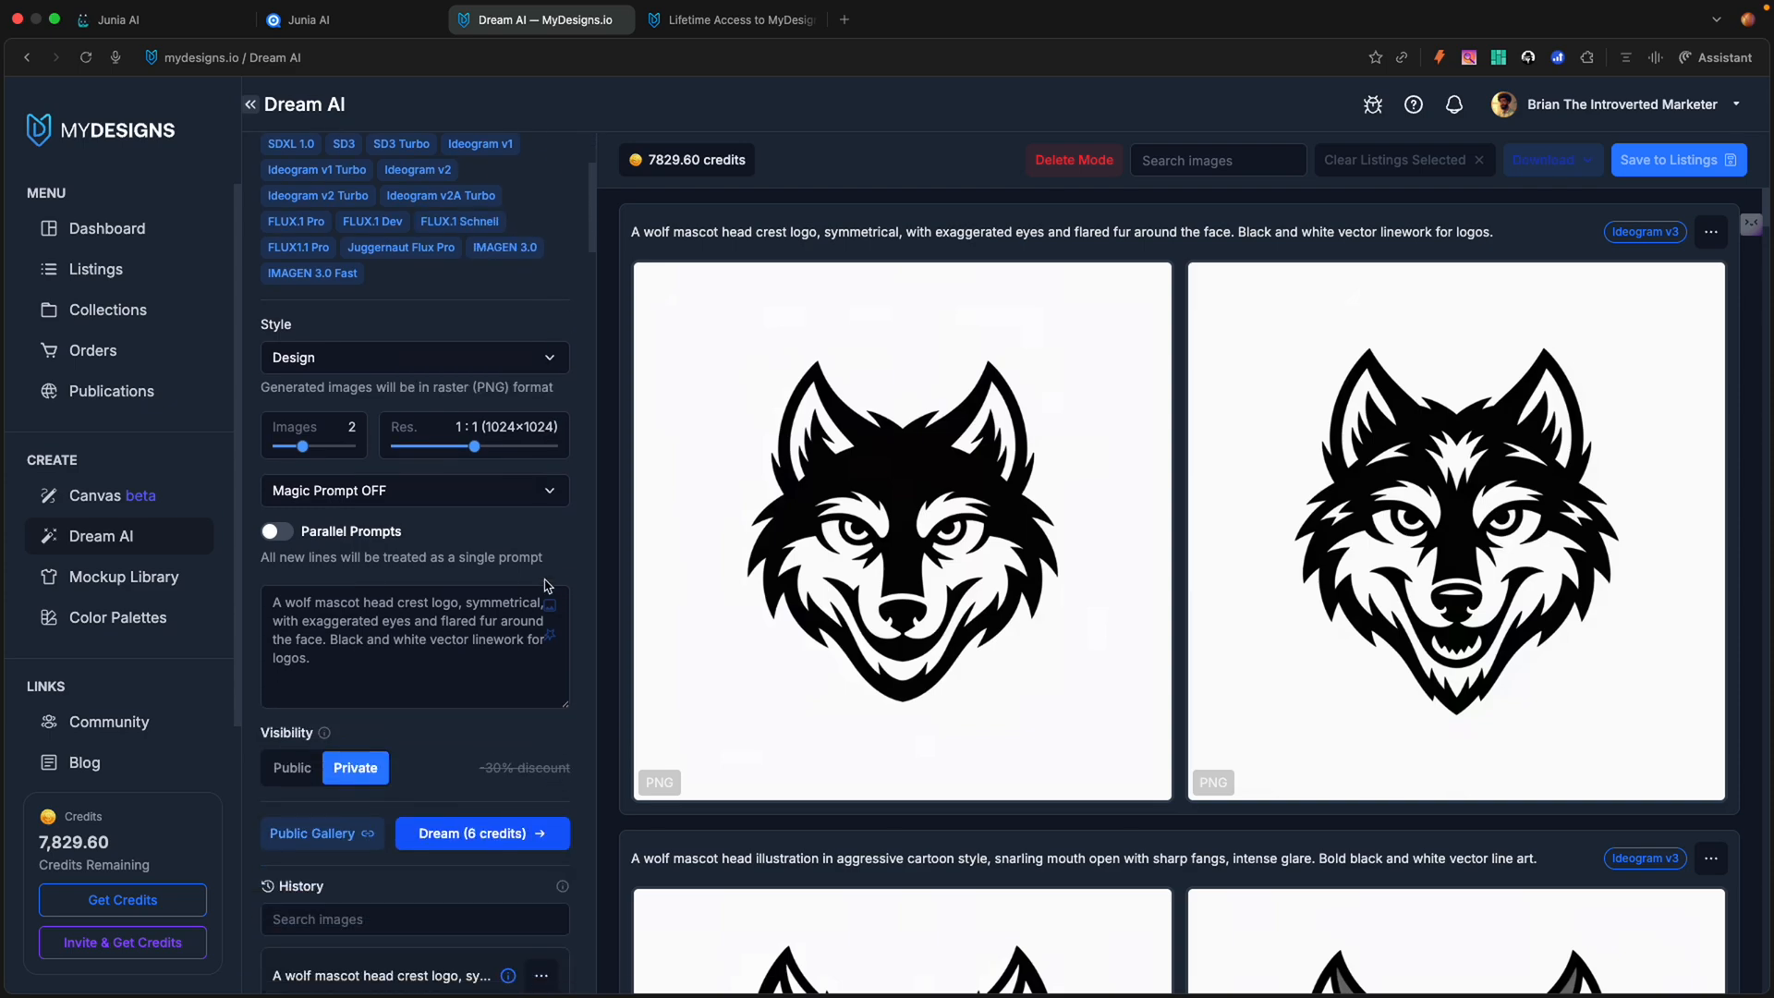
{"action": "scroll", "coordinate": [549, 628], "scroll_direction": "down", "scroll_amount": 1}
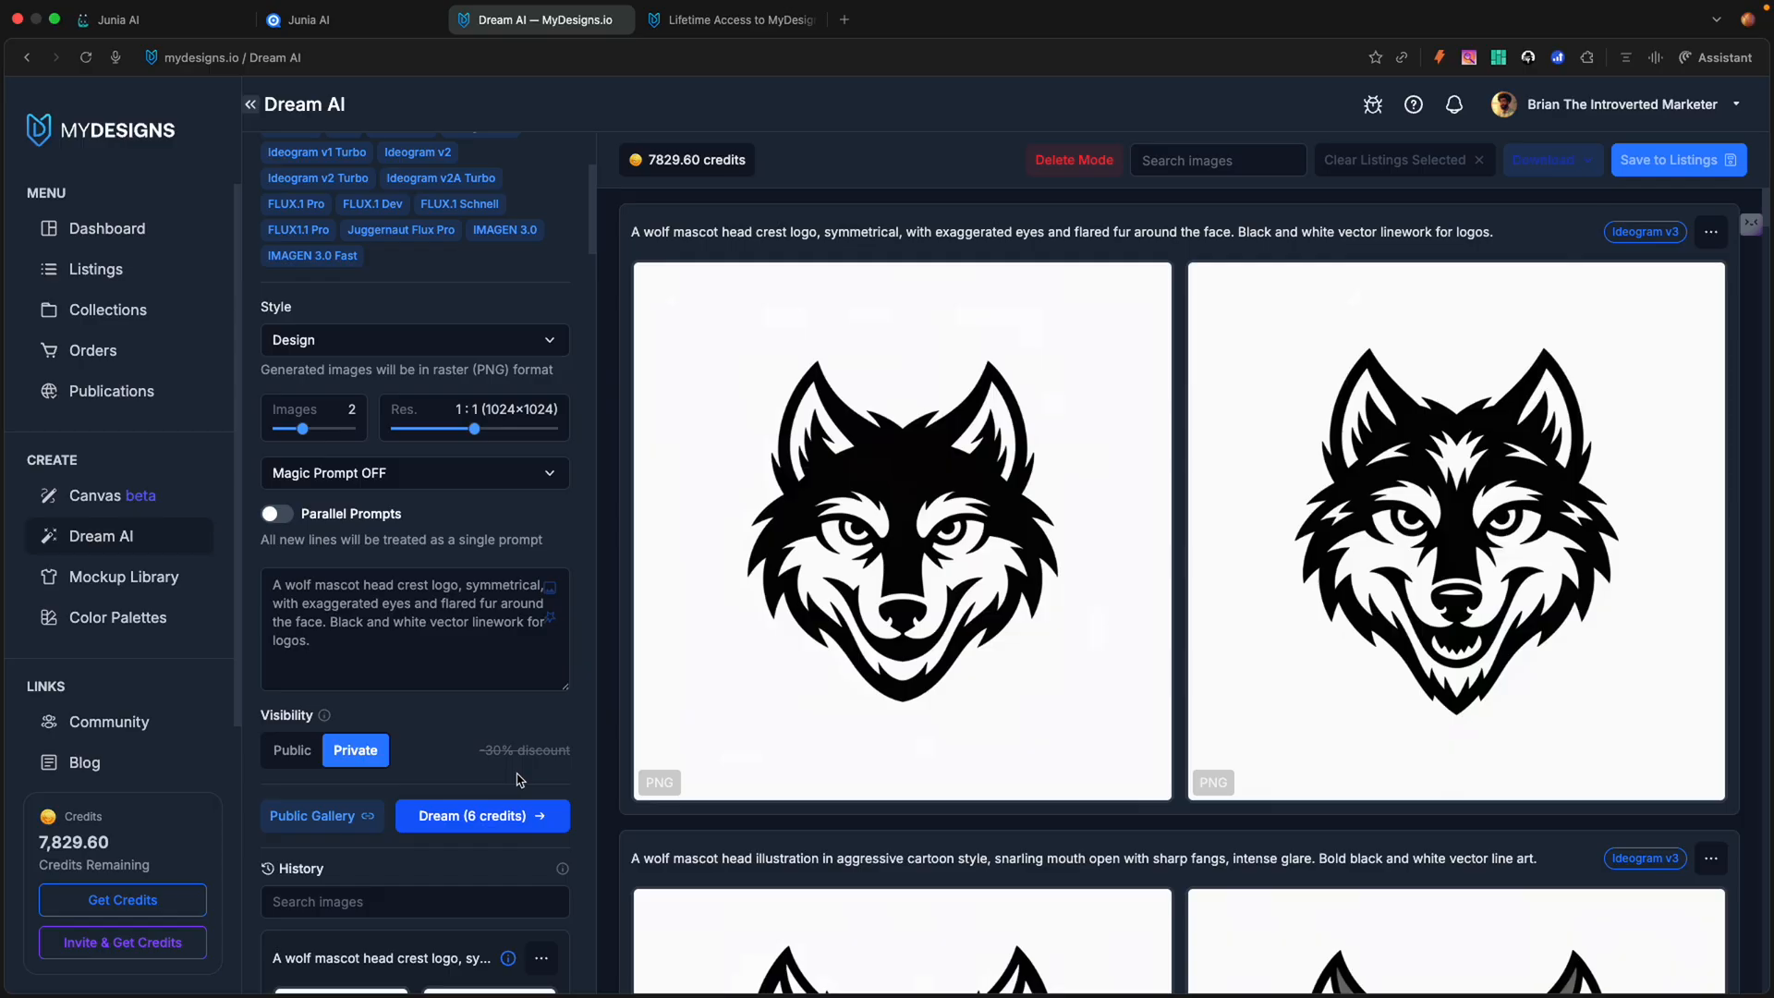
{"action": "scroll", "coordinate": [456, 613], "scroll_direction": "up", "scroll_amount": 3}
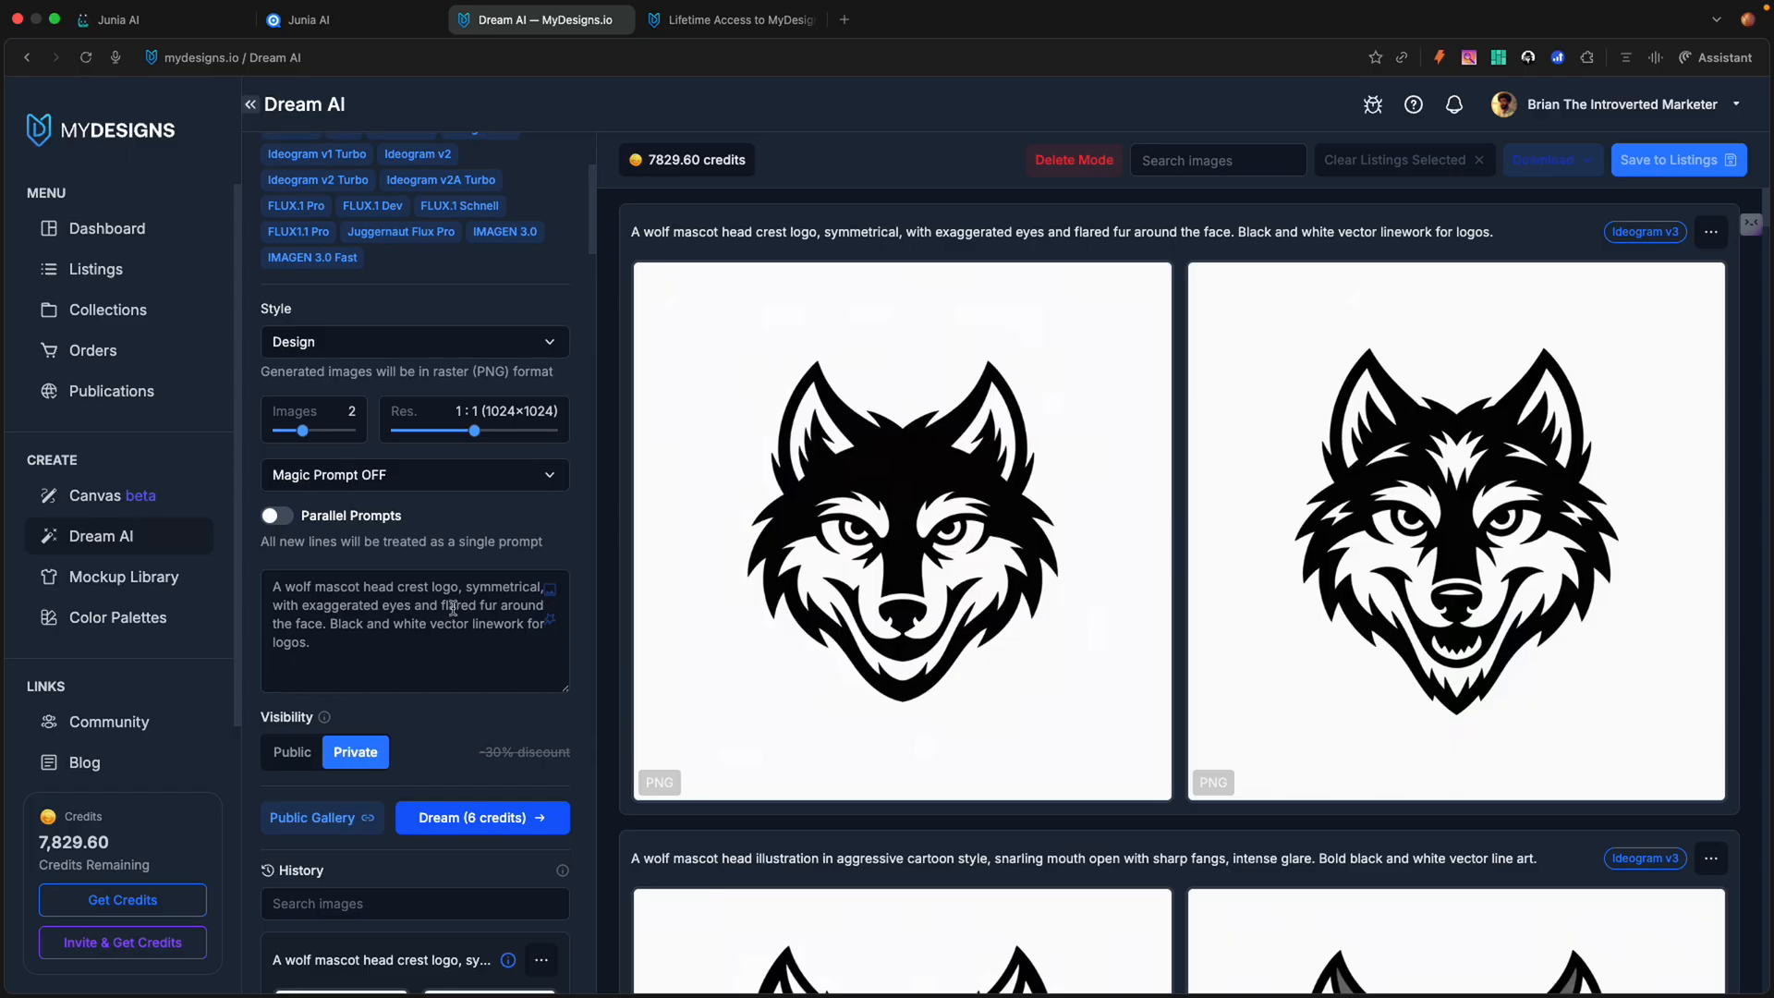
{"action": "scroll", "coordinate": [456, 614], "scroll_direction": "down", "scroll_amount": 2}
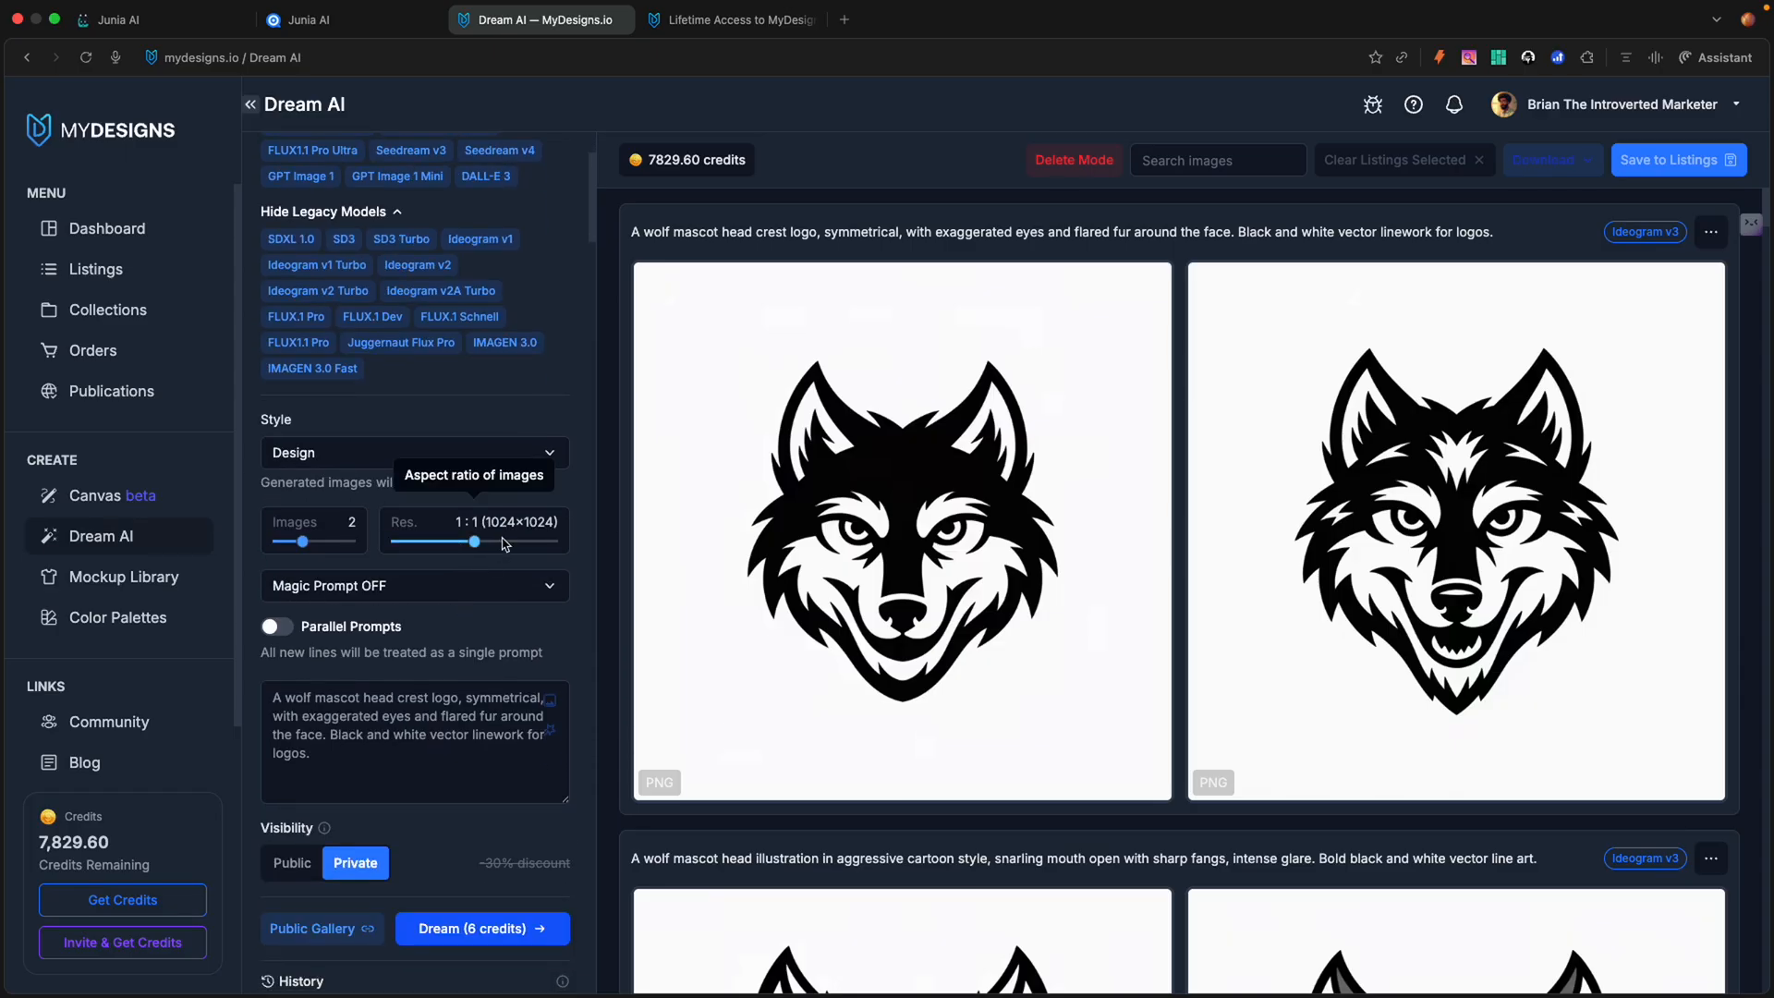
{"action": "left_click", "coordinate": [544, 465]}
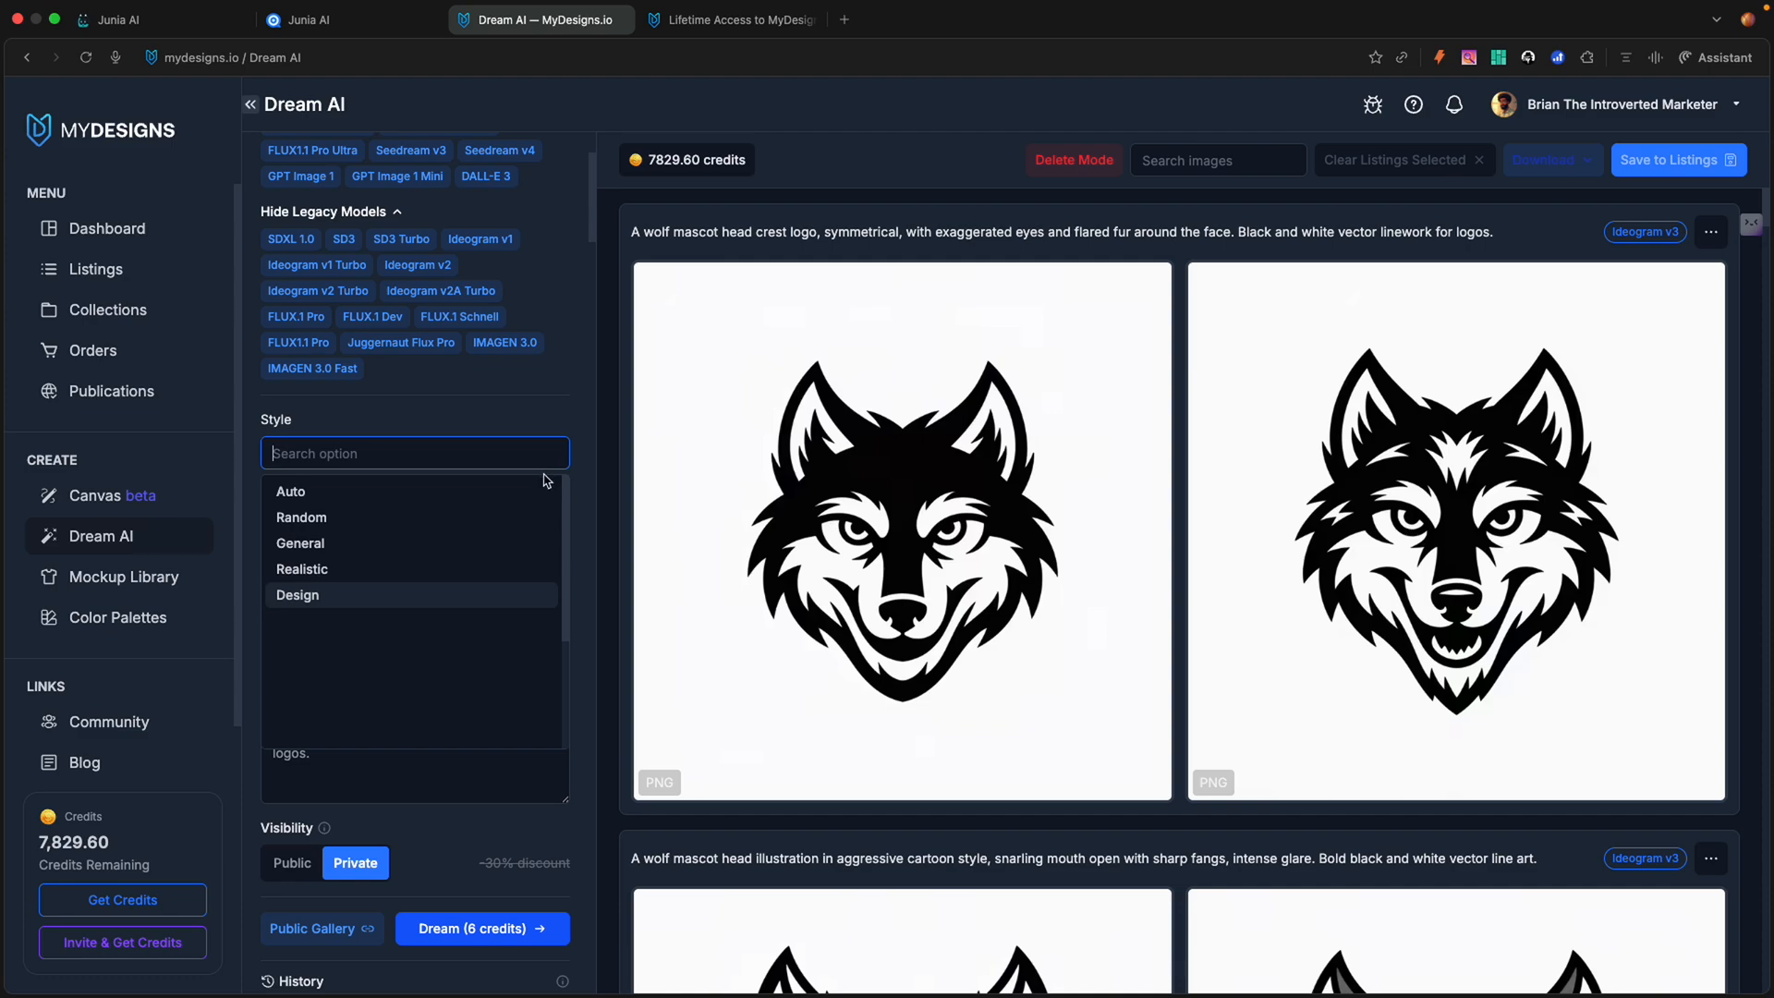
Step: Check the Magic Prompt options without changing them and turn on Parallel Prompts
{"action": "left_click", "coordinate": [601, 577]}
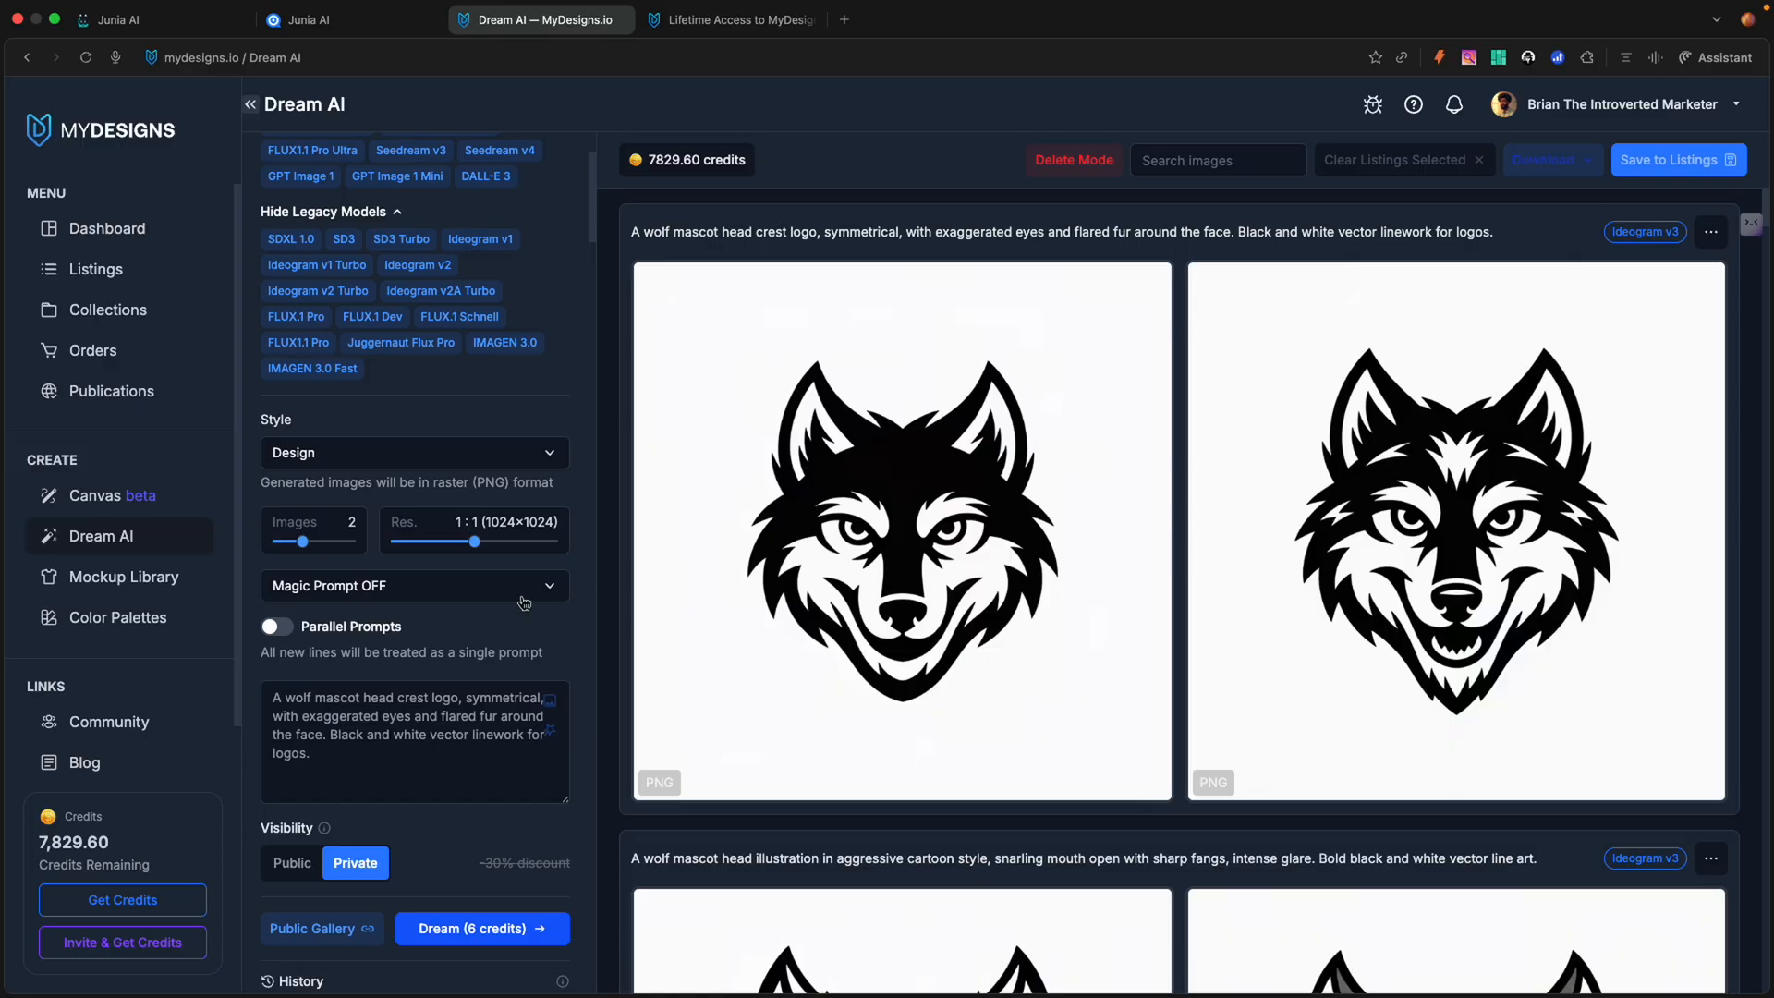
{"action": "left_click", "coordinate": [369, 599]}
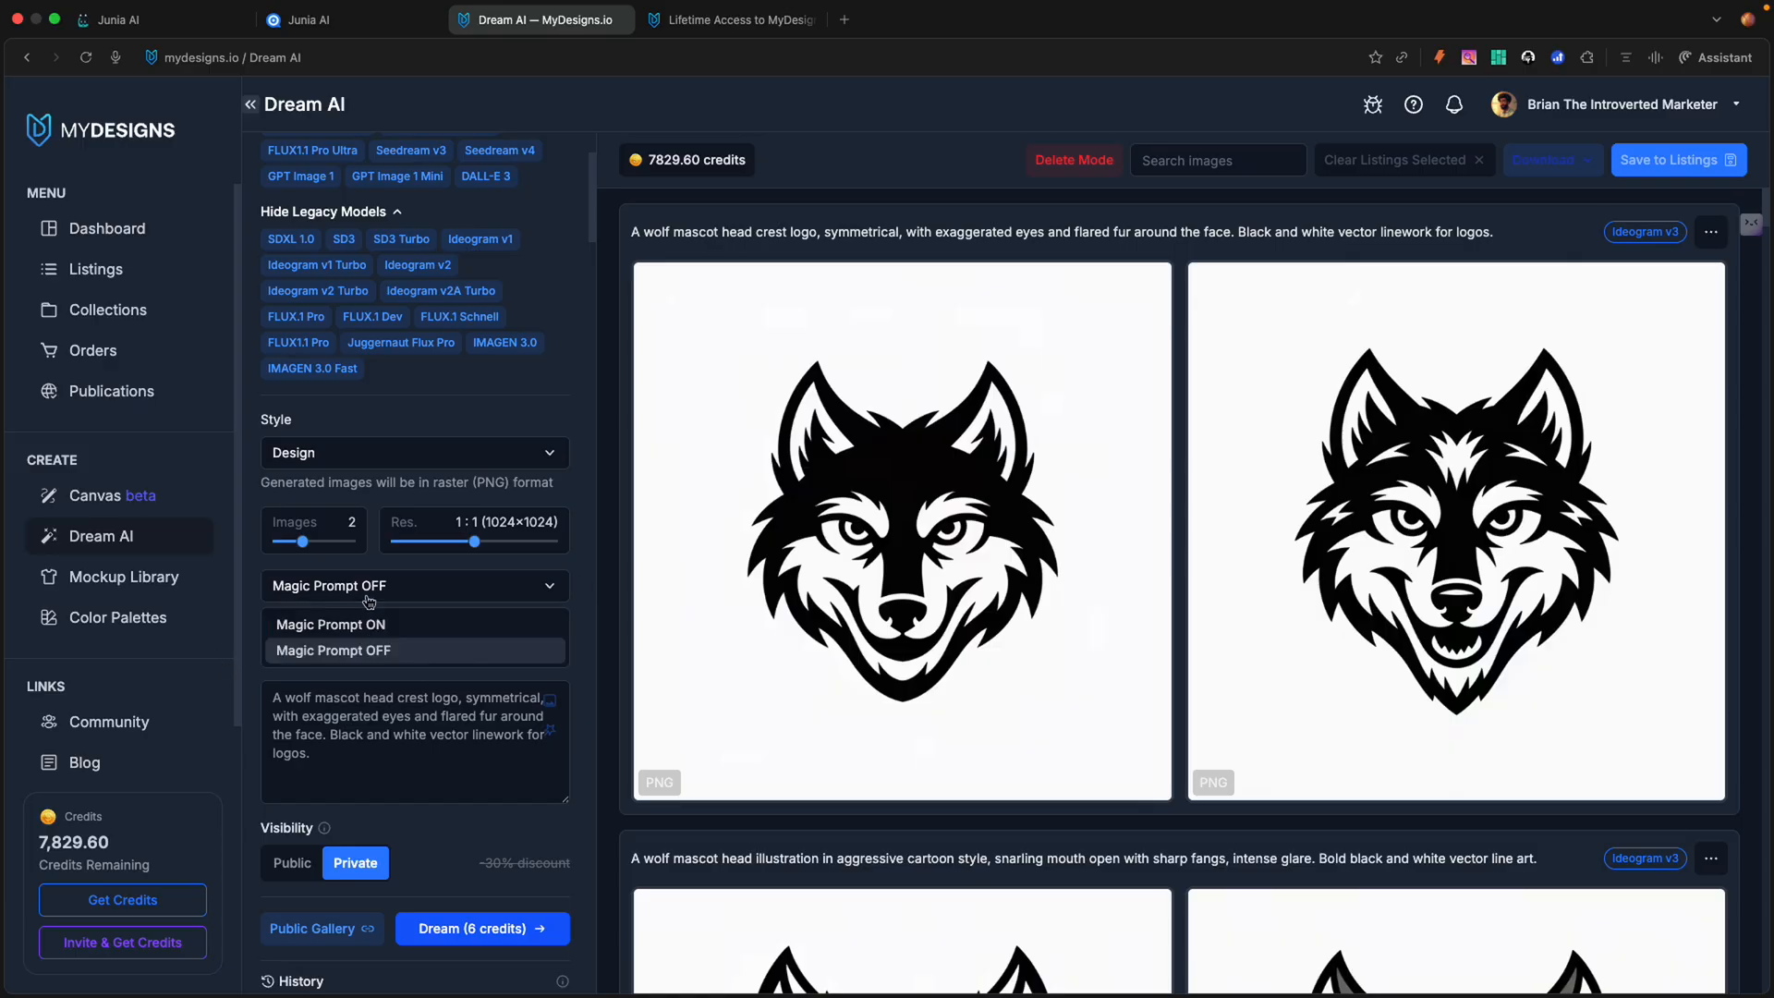
{"action": "left_click", "coordinate": [370, 598]}
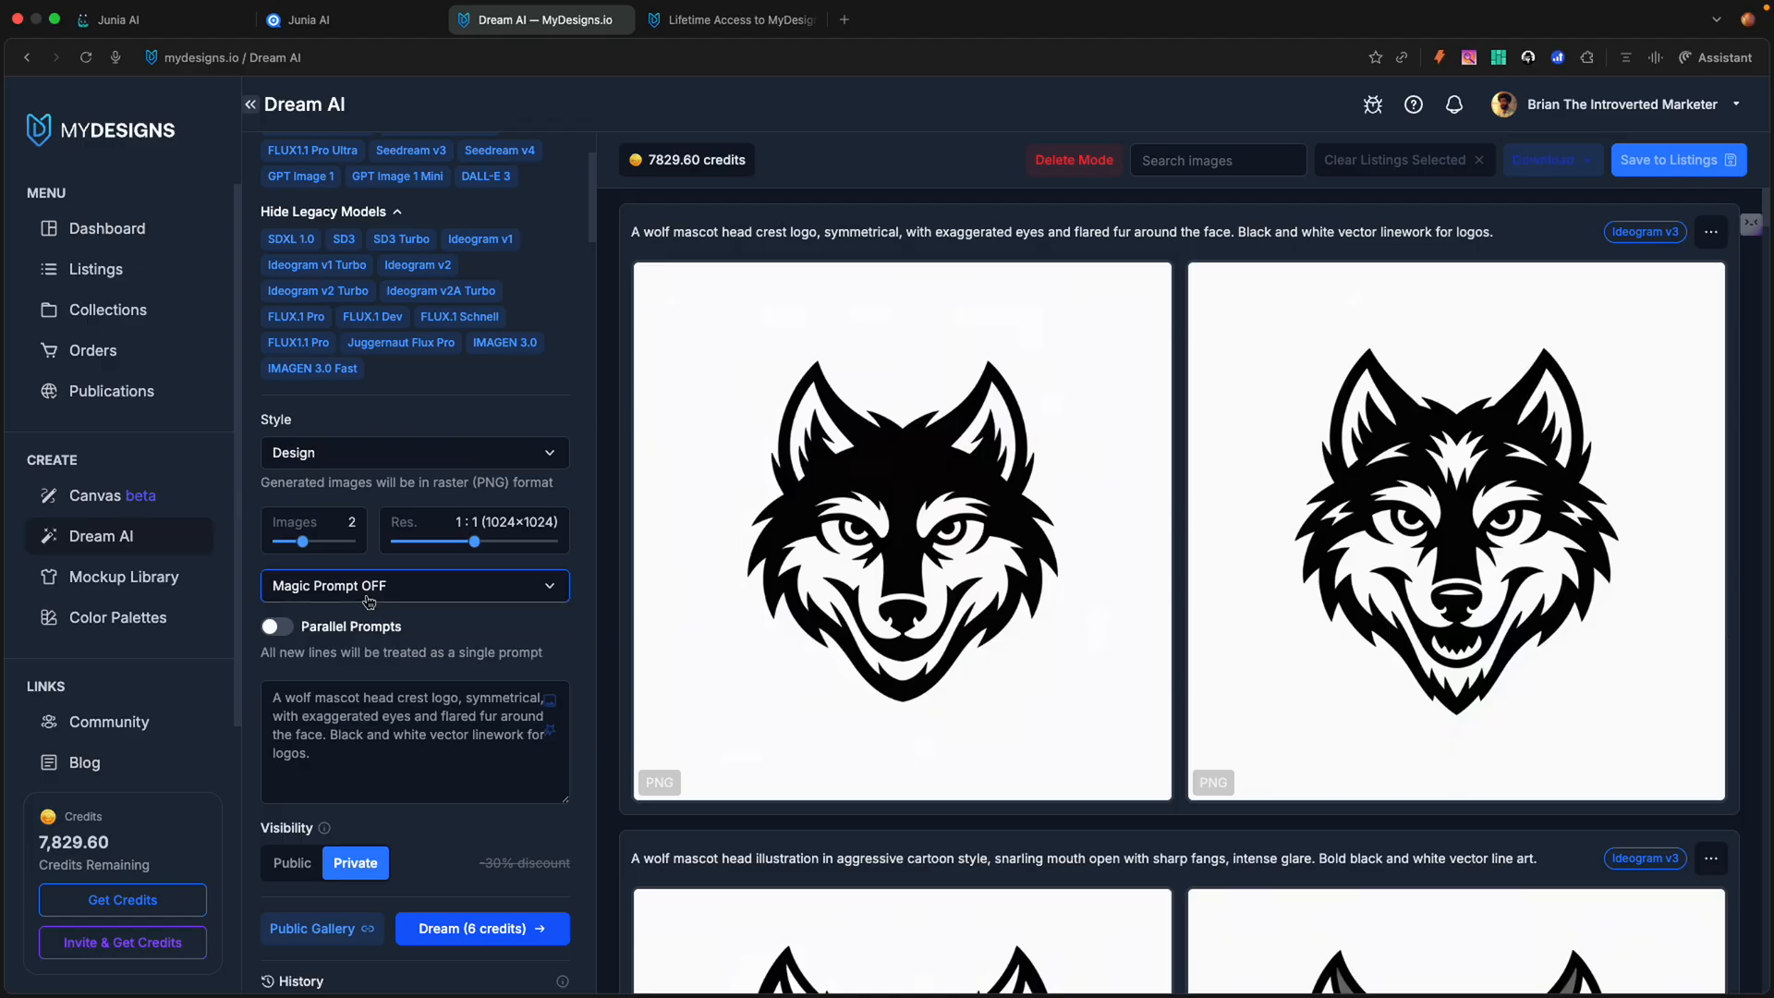
{"action": "left_click", "coordinate": [277, 627]}
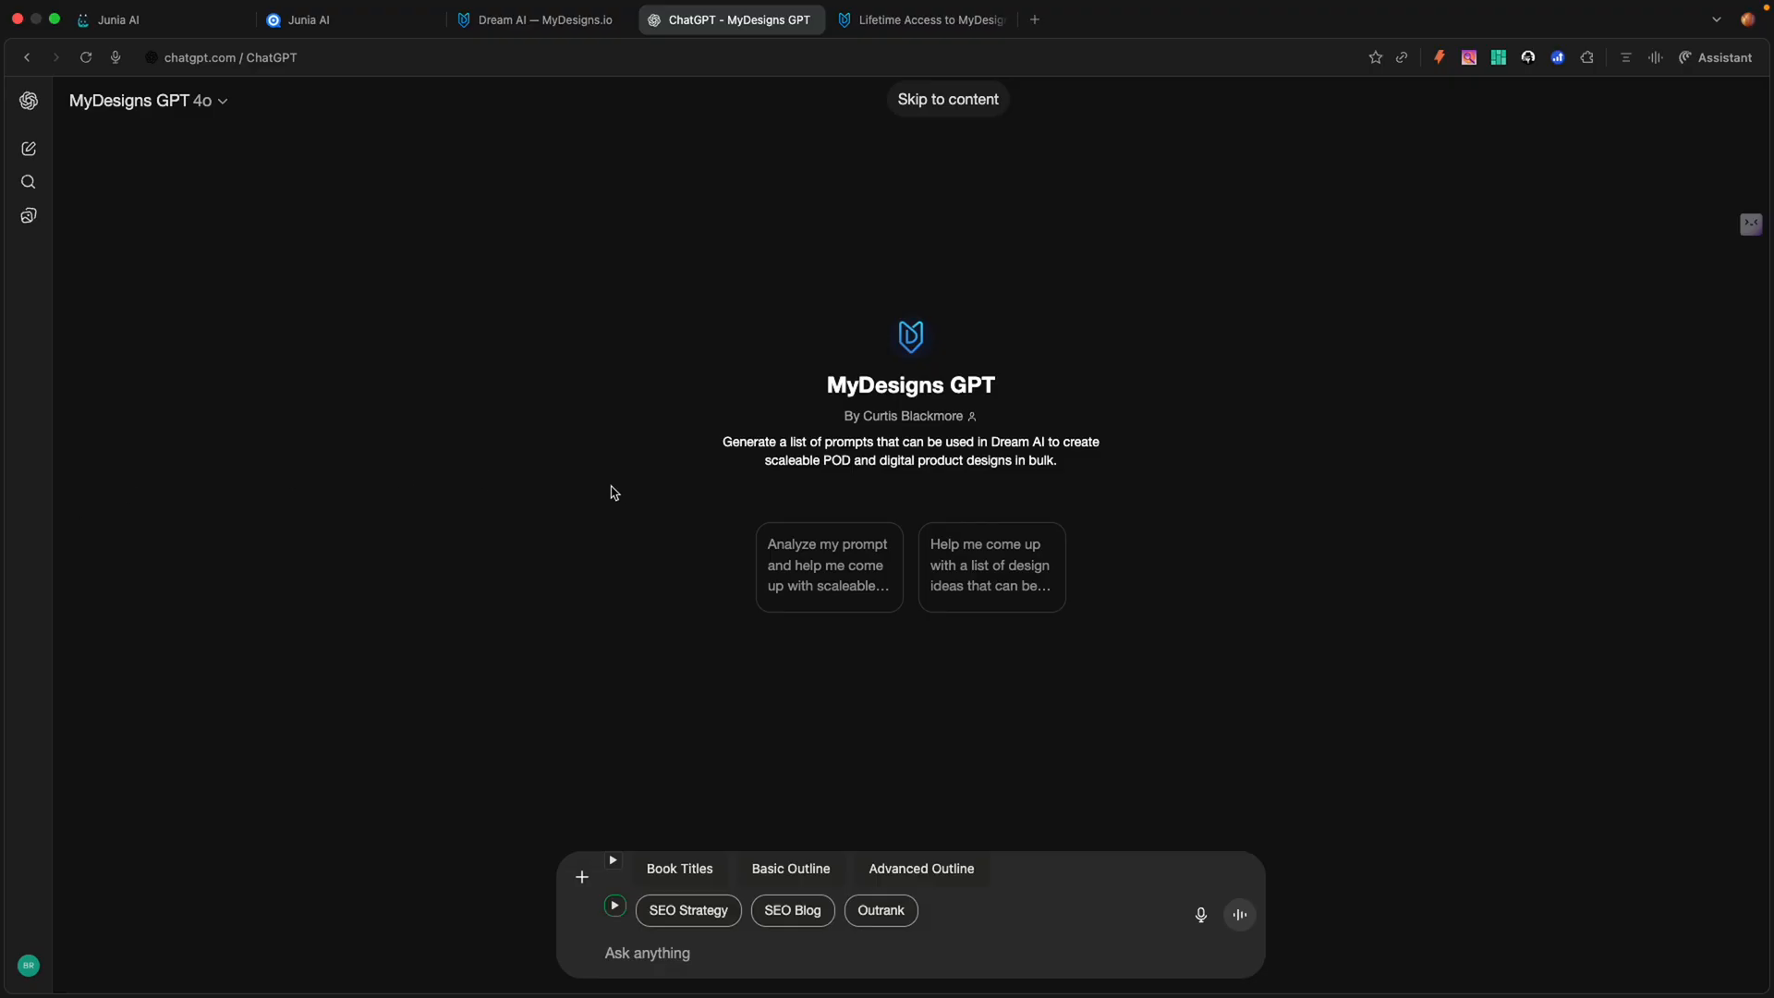
Step: In MyDesigns GPT on ChatGPT, select the GPT-5 Auto model and start the suggested chat about analyzing a prompt for scaleable Dream AI prompts
{"action": "left_click", "coordinate": [184, 107]}
{"action": "mouse_move", "coordinate": [191, 136]}
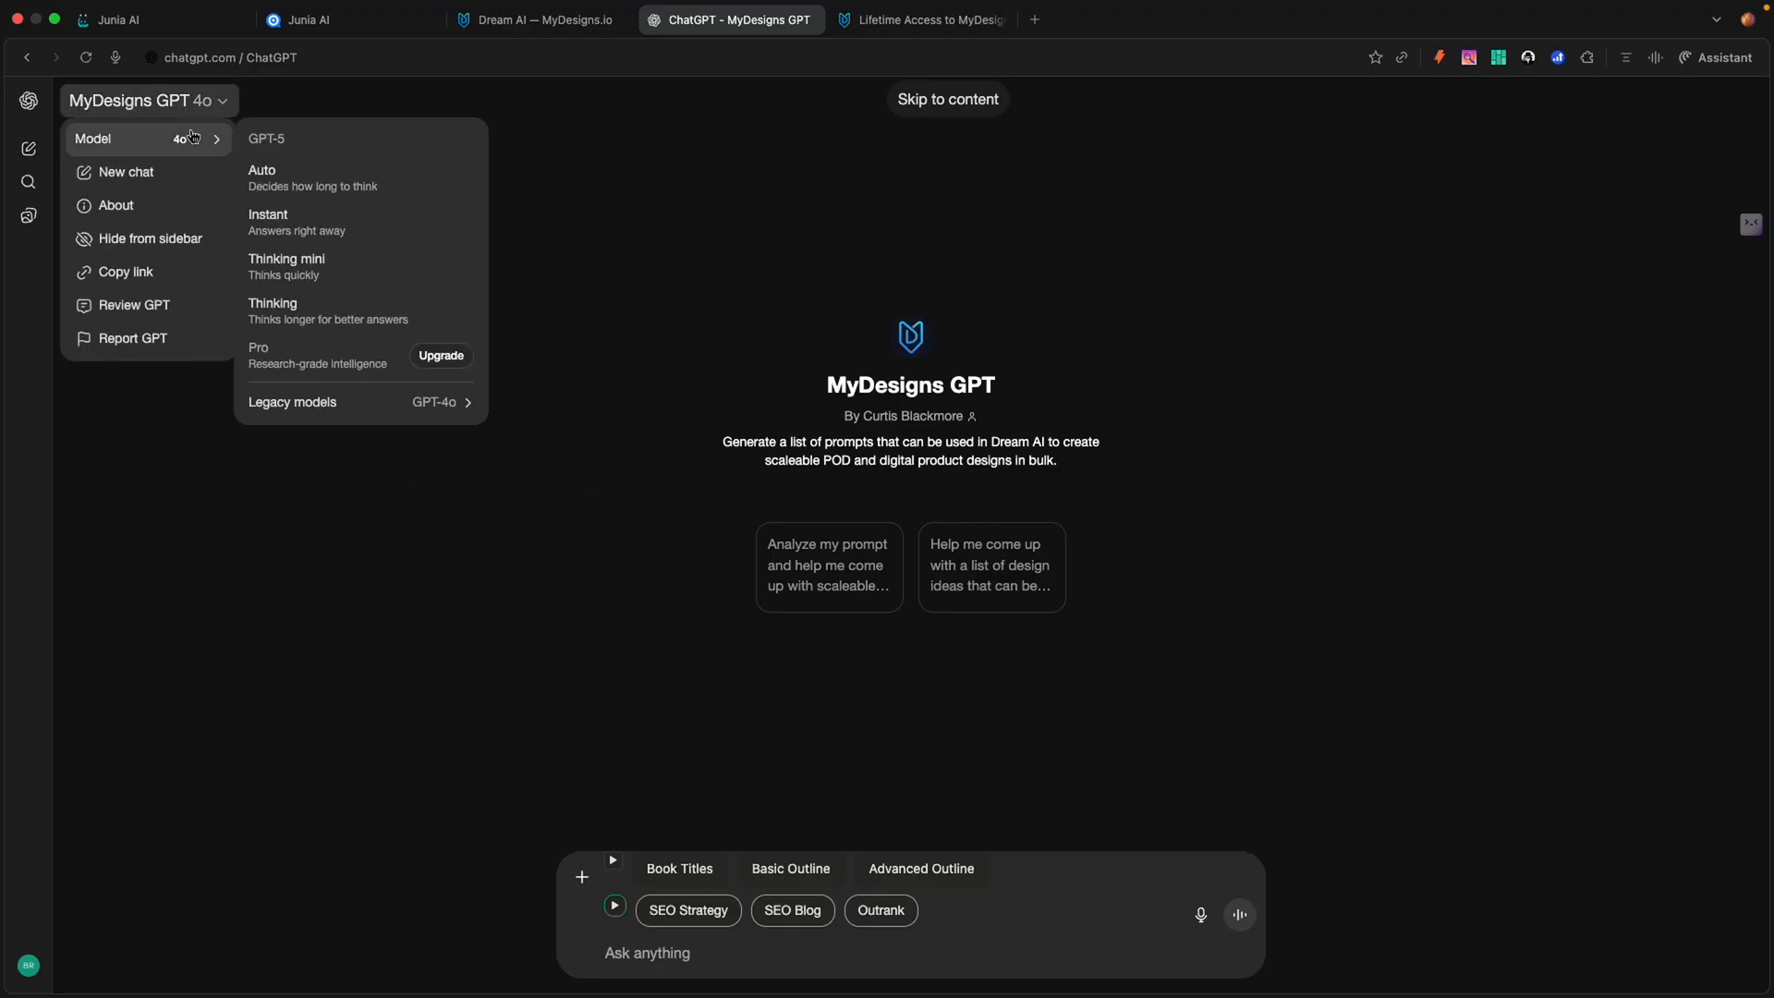
{"action": "left_click", "coordinate": [328, 185]}
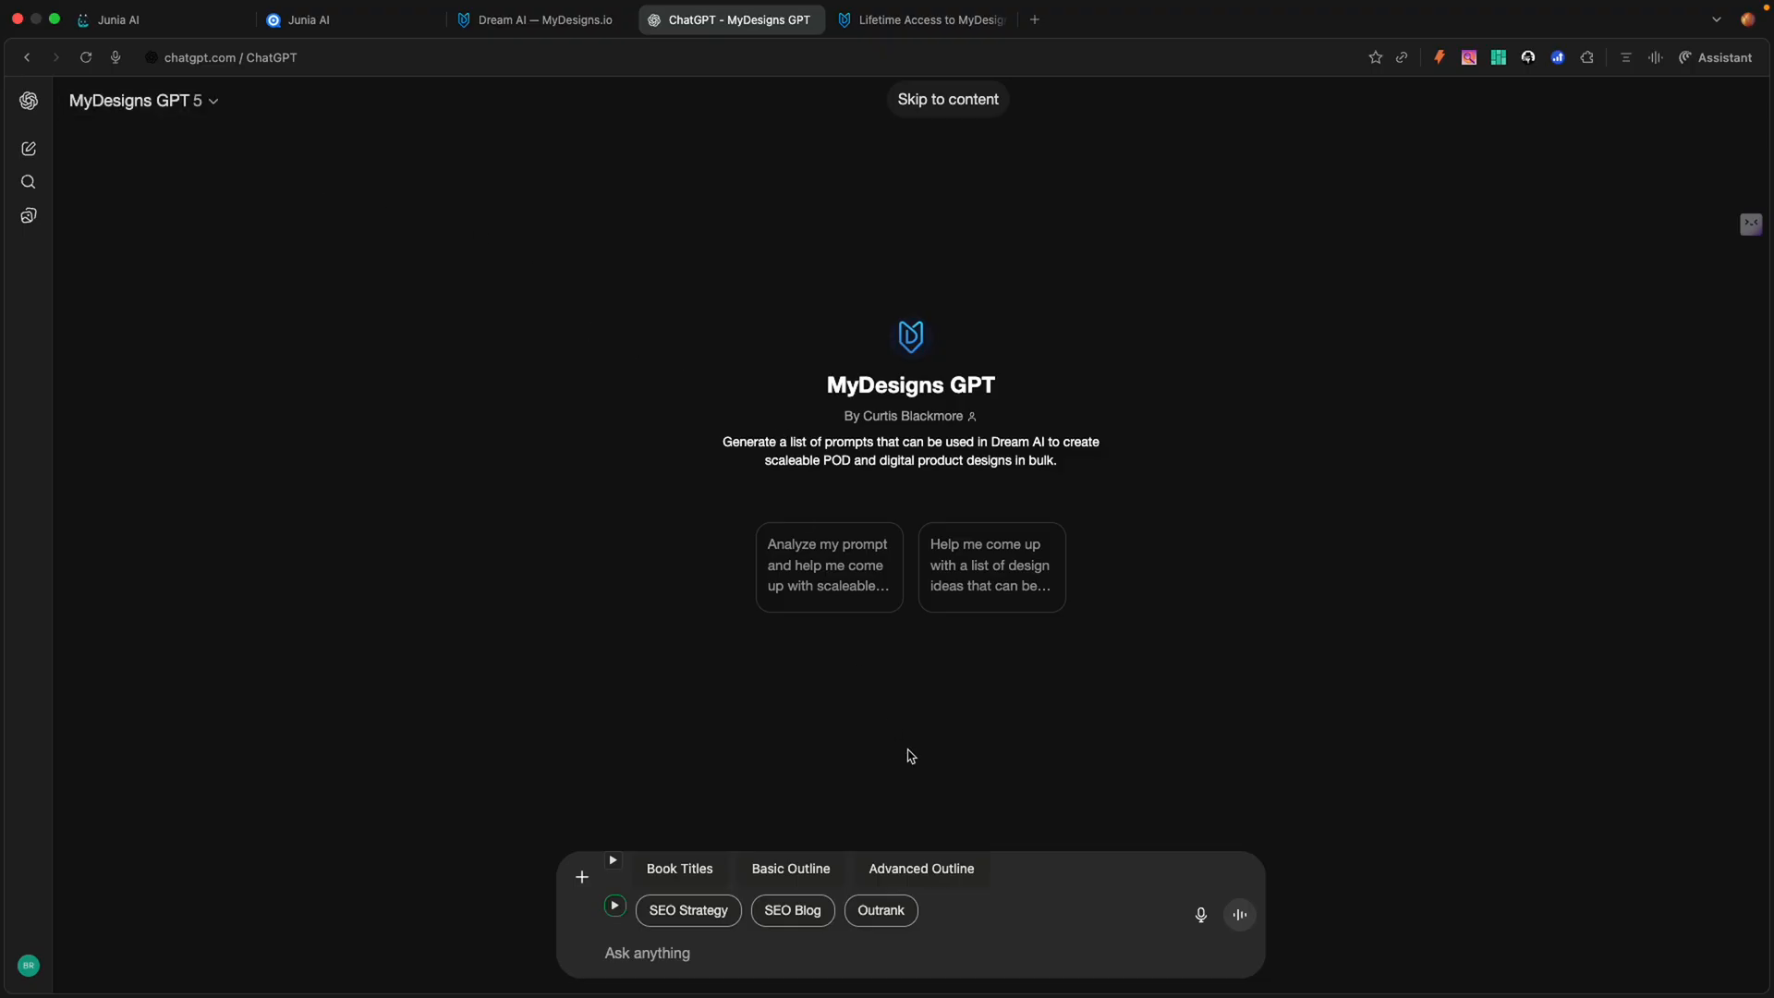
{"action": "left_click", "coordinate": [704, 948]}
{"action": "left_click", "coordinate": [826, 580]}
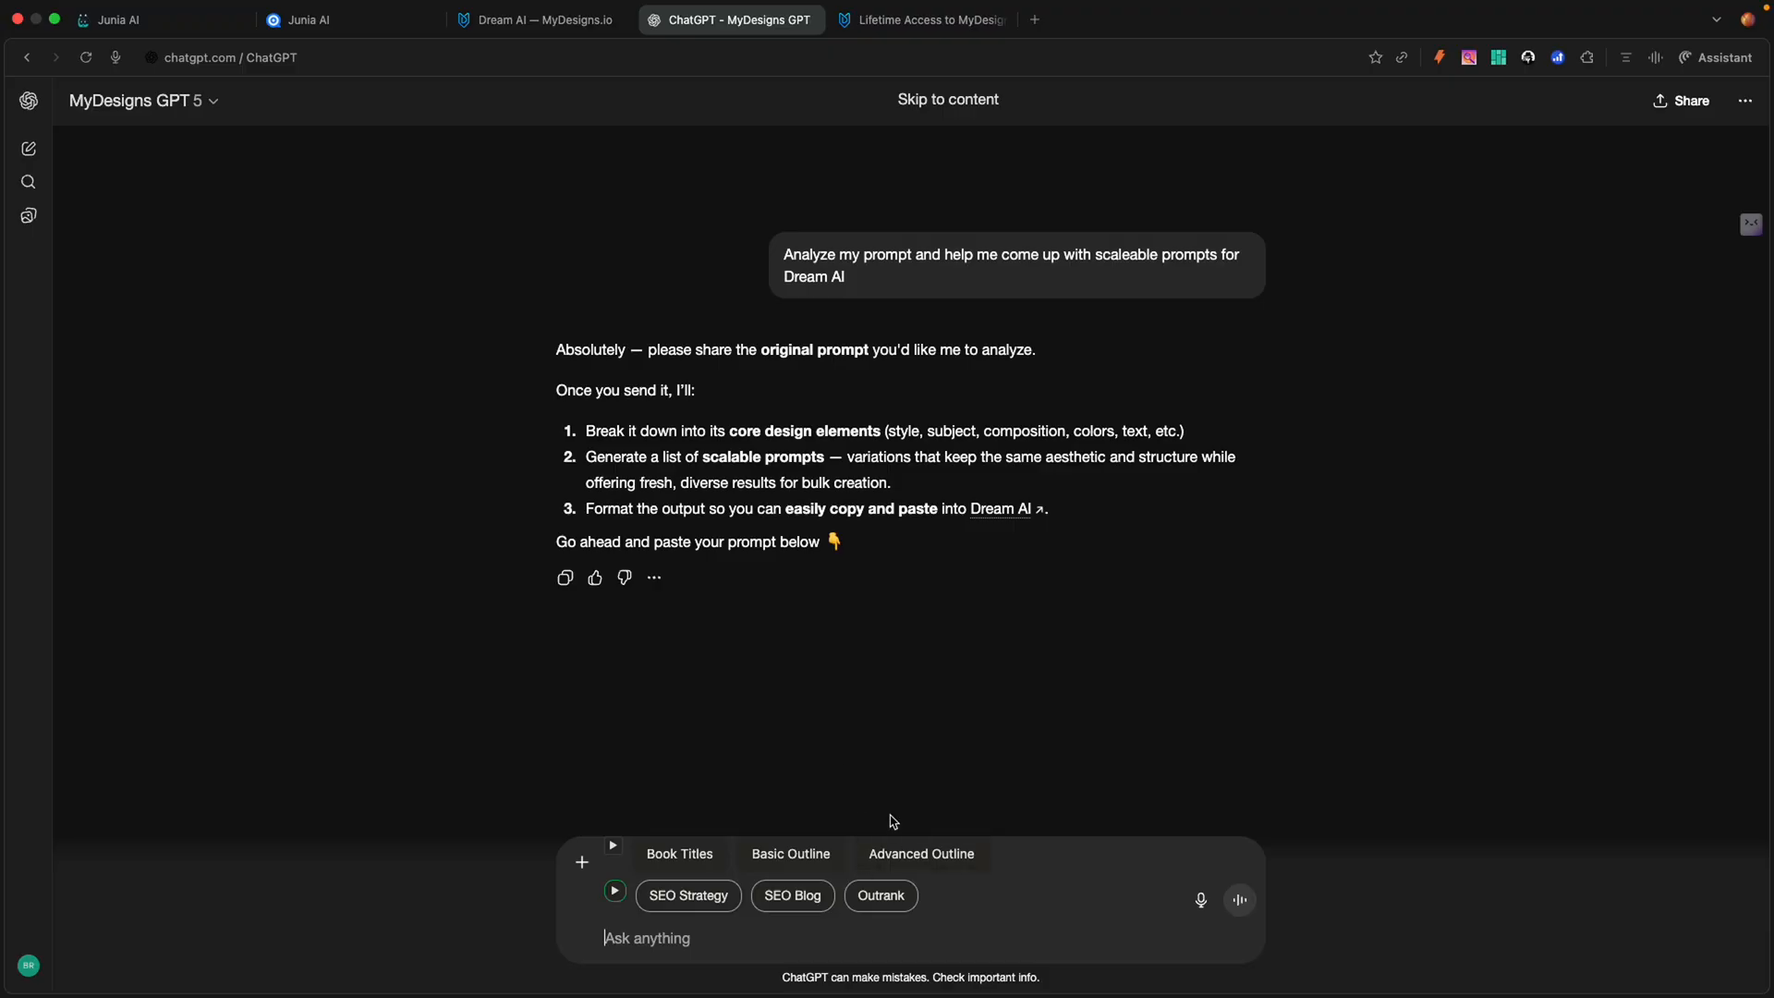
Step: Ask the GPT for prompts by sending "so i want to make black amd whit bear head retro styled mascot heads"
{"action": "type", "text": "so i"}
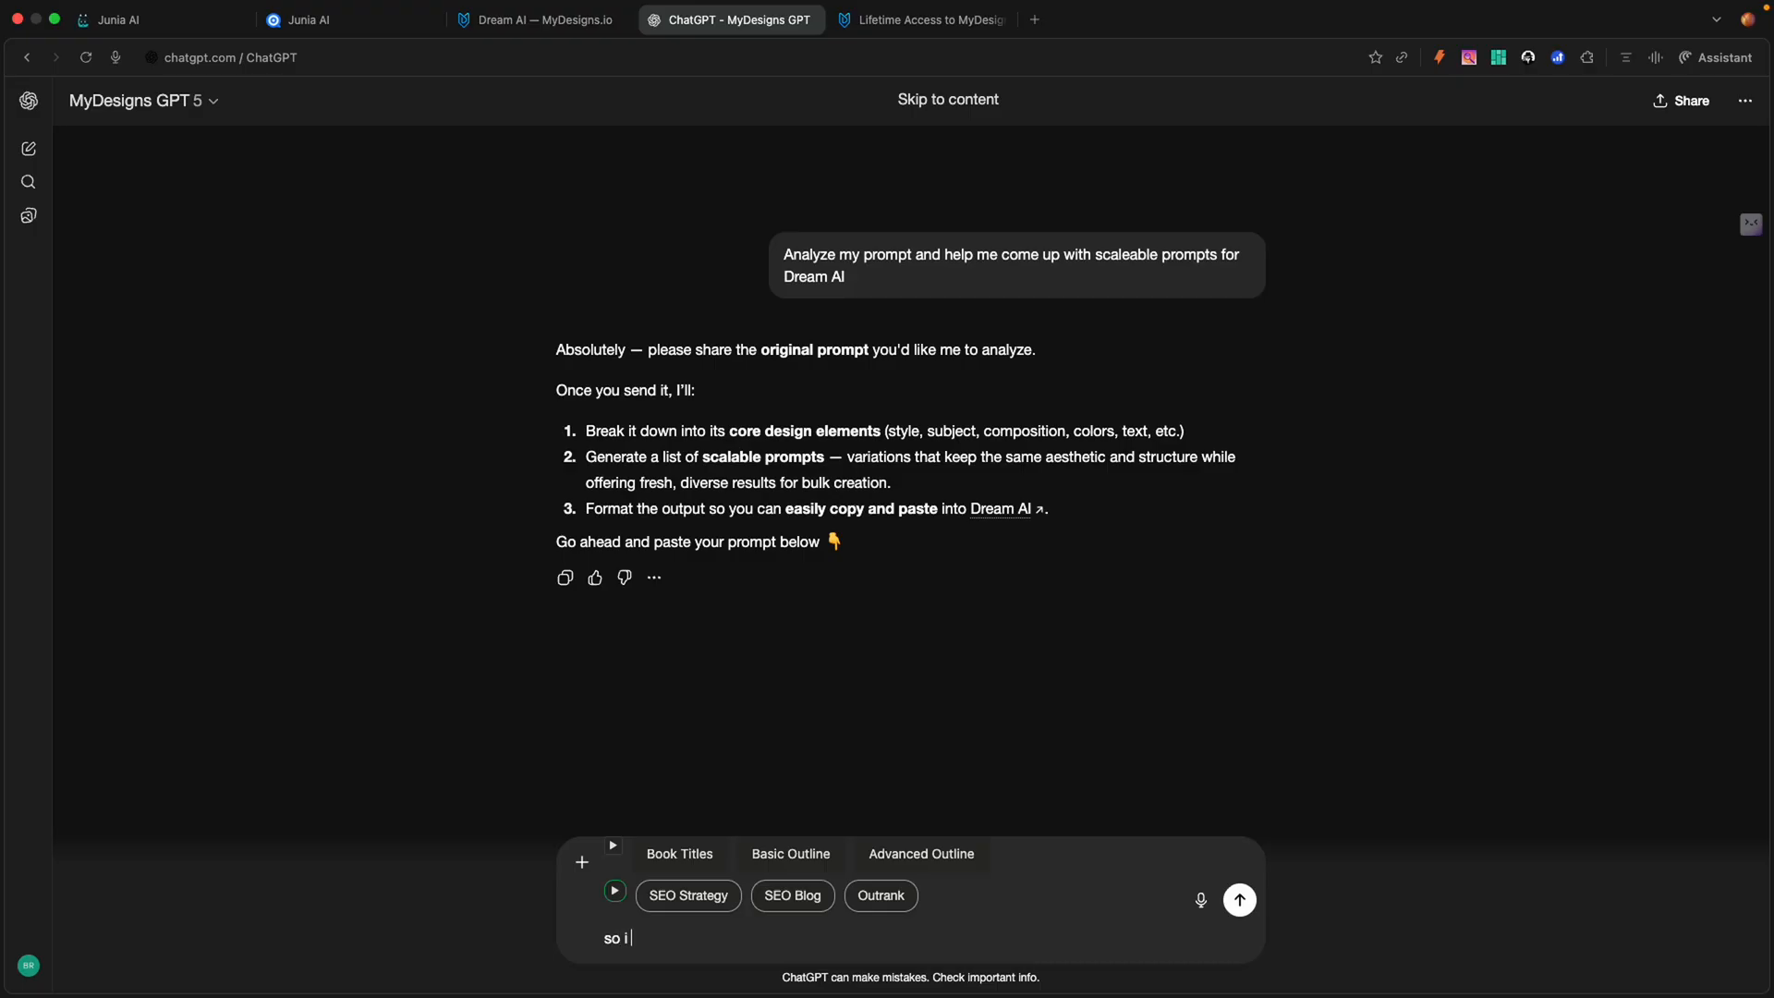
{"action": "type", "text": " ea"}
{"action": "key", "text": "BackSpace"}
{"action": "key", "text": "BackSpace"}
{"action": "type", "text": "want to make black amd whit"}
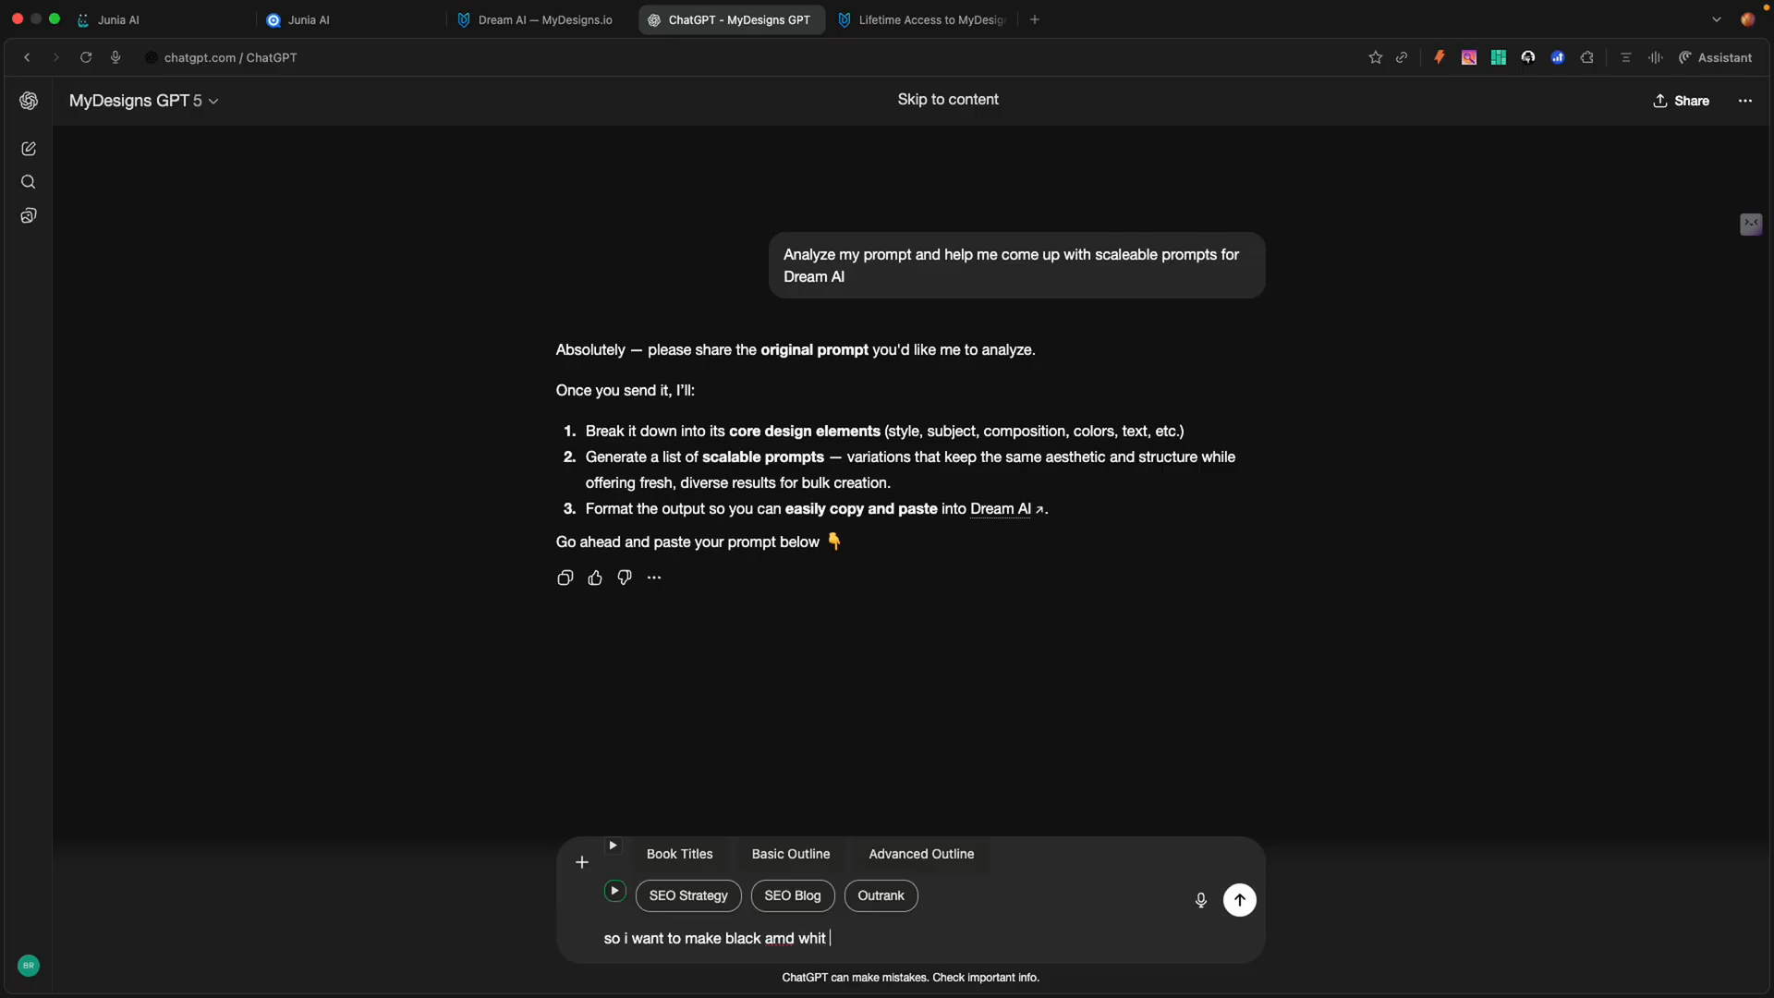
{"action": "type", "text": " bear head retro styled masco"}
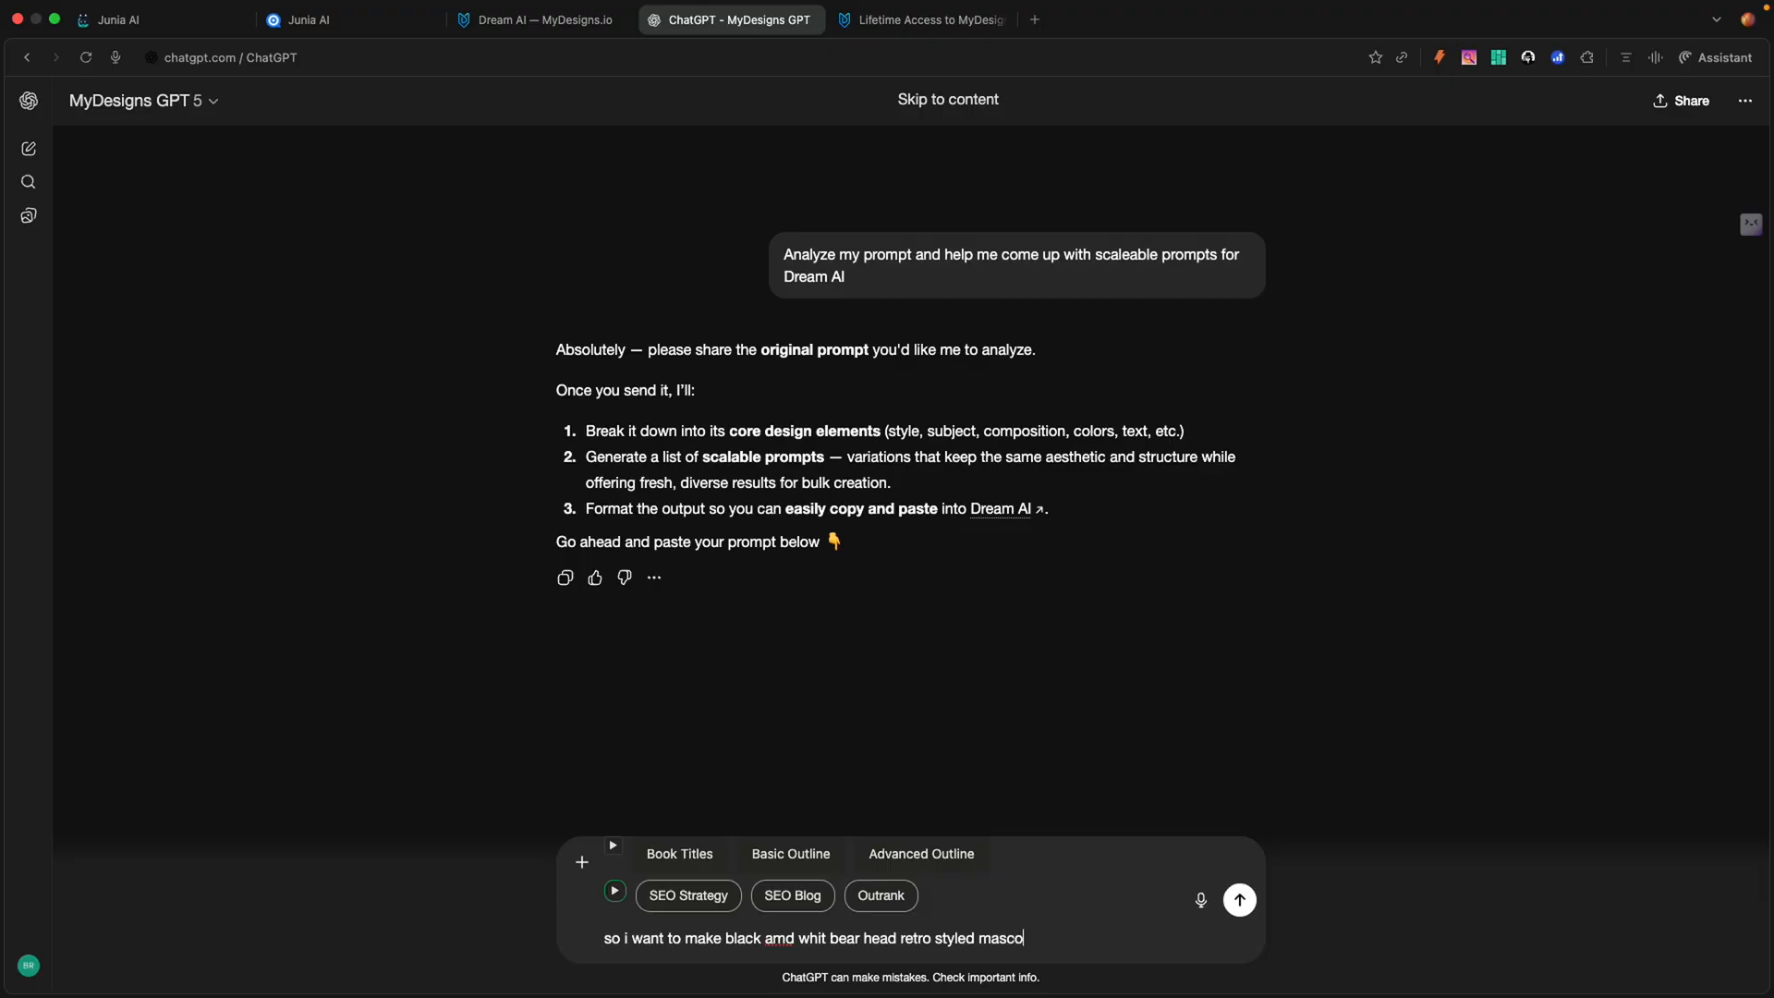
{"action": "type", "text": "t heads"}
{"action": "key", "text": "Return"}
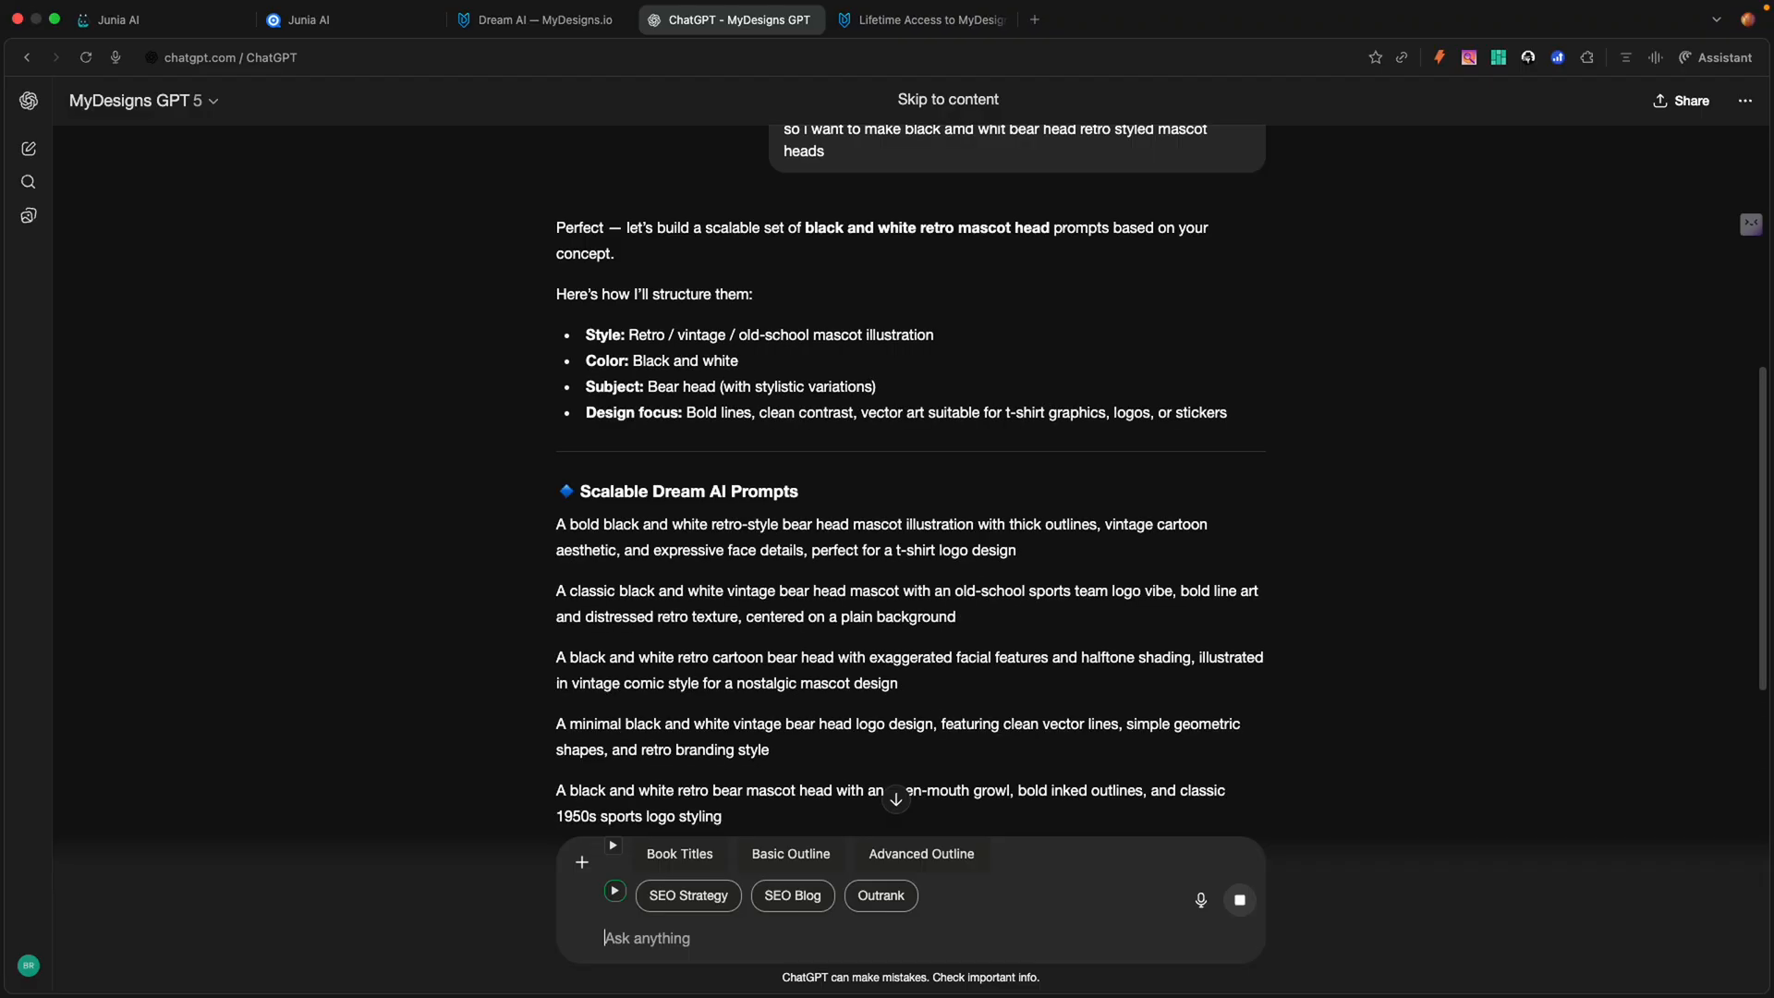
Step: Copy the full list of generated bear mascot prompts, from the bold retro-style one through the fierce tattoo-style one
{"action": "scroll", "coordinate": [813, 721], "scroll_direction": "down", "scroll_amount": 5}
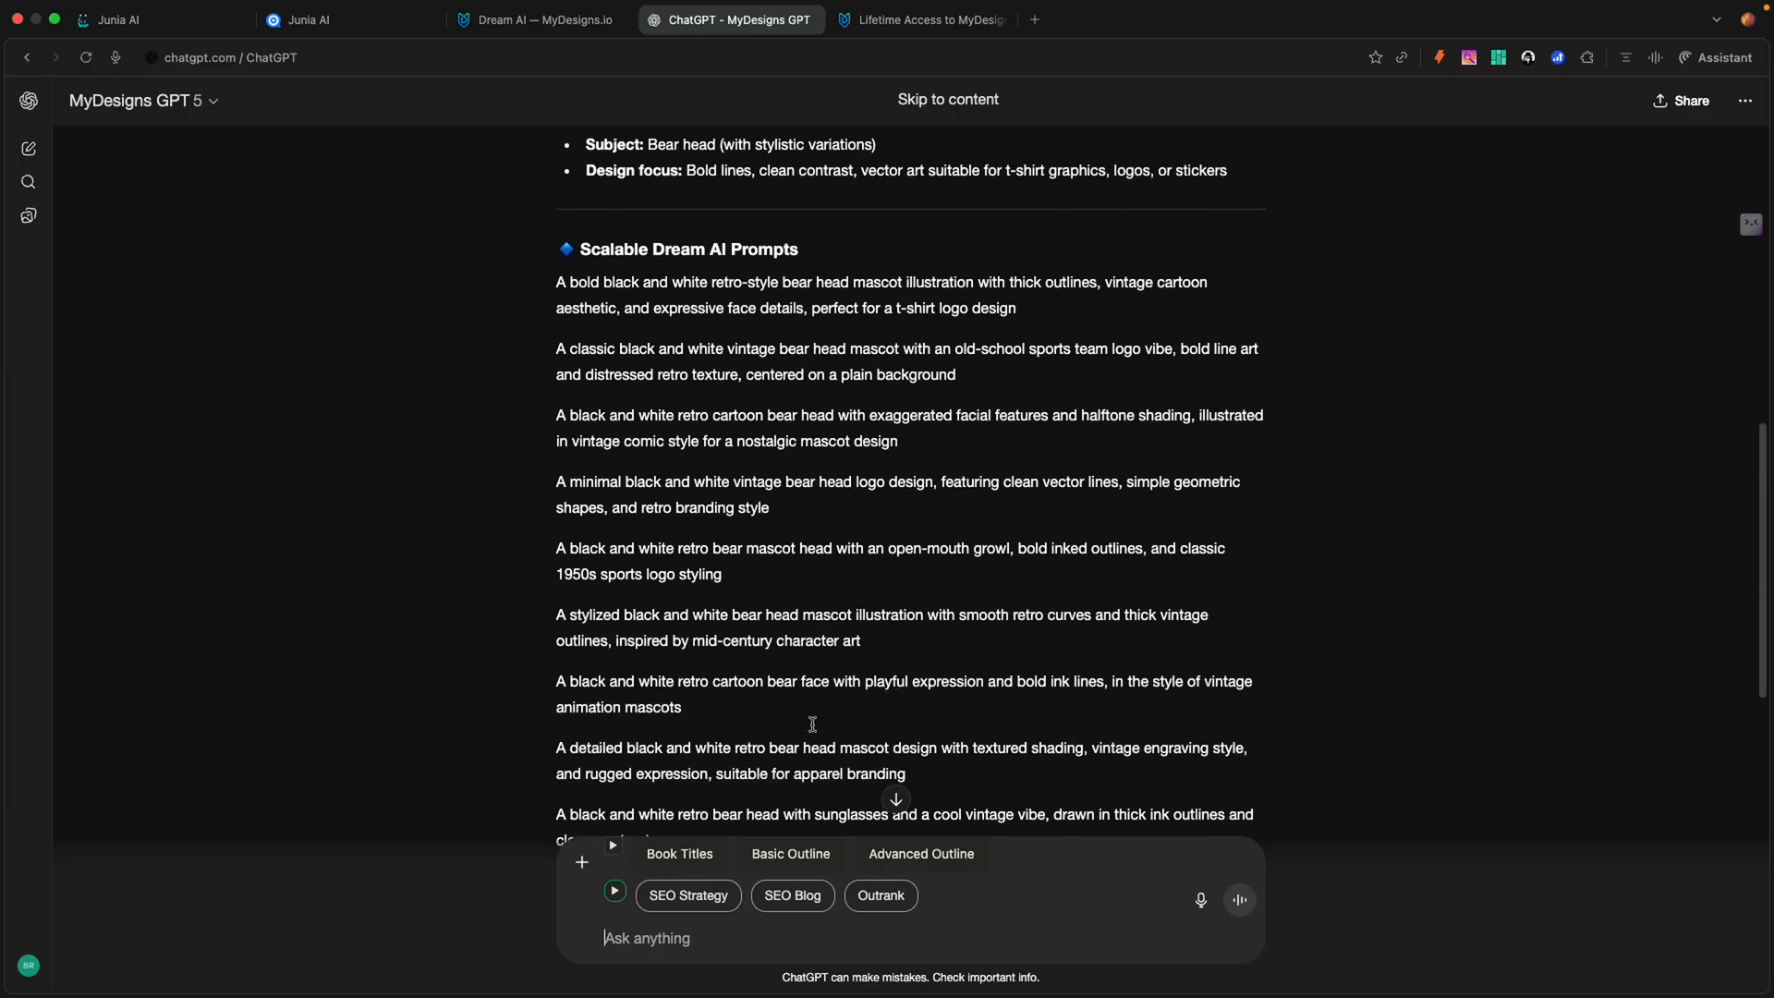
{"action": "scroll", "coordinate": [801, 671], "scroll_direction": "down", "scroll_amount": 1}
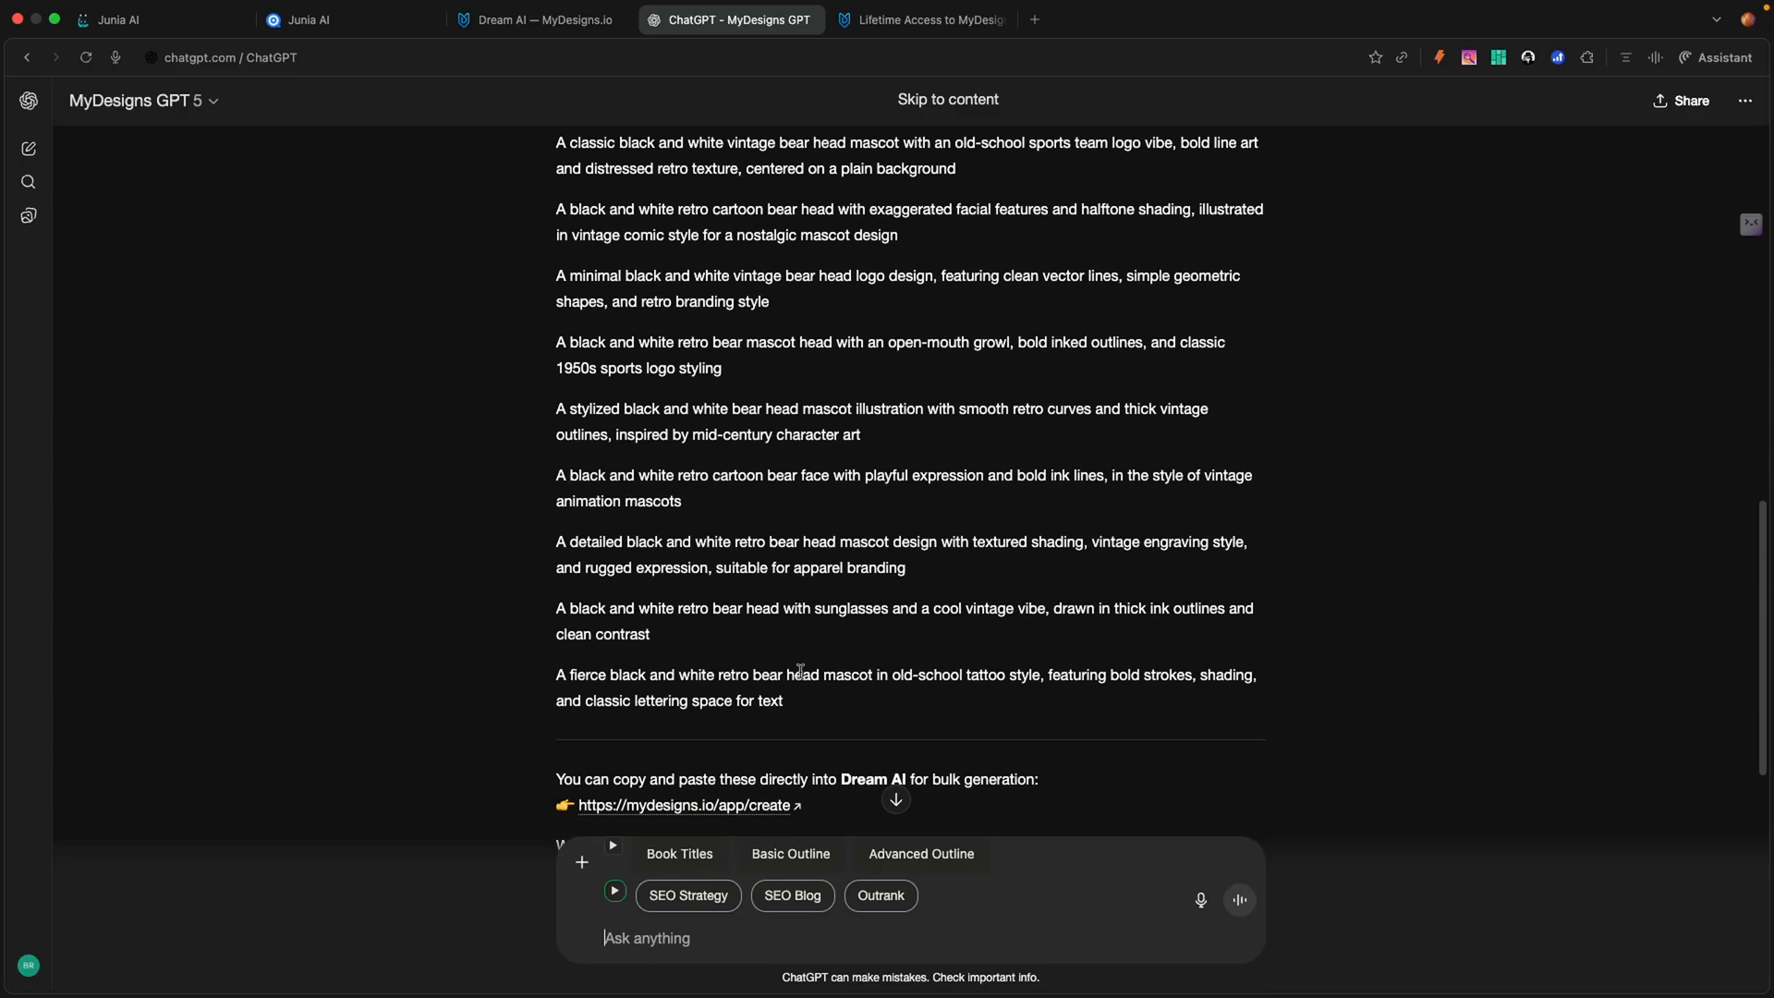
{"action": "scroll", "coordinate": [719, 626], "scroll_direction": "up", "scroll_amount": 1}
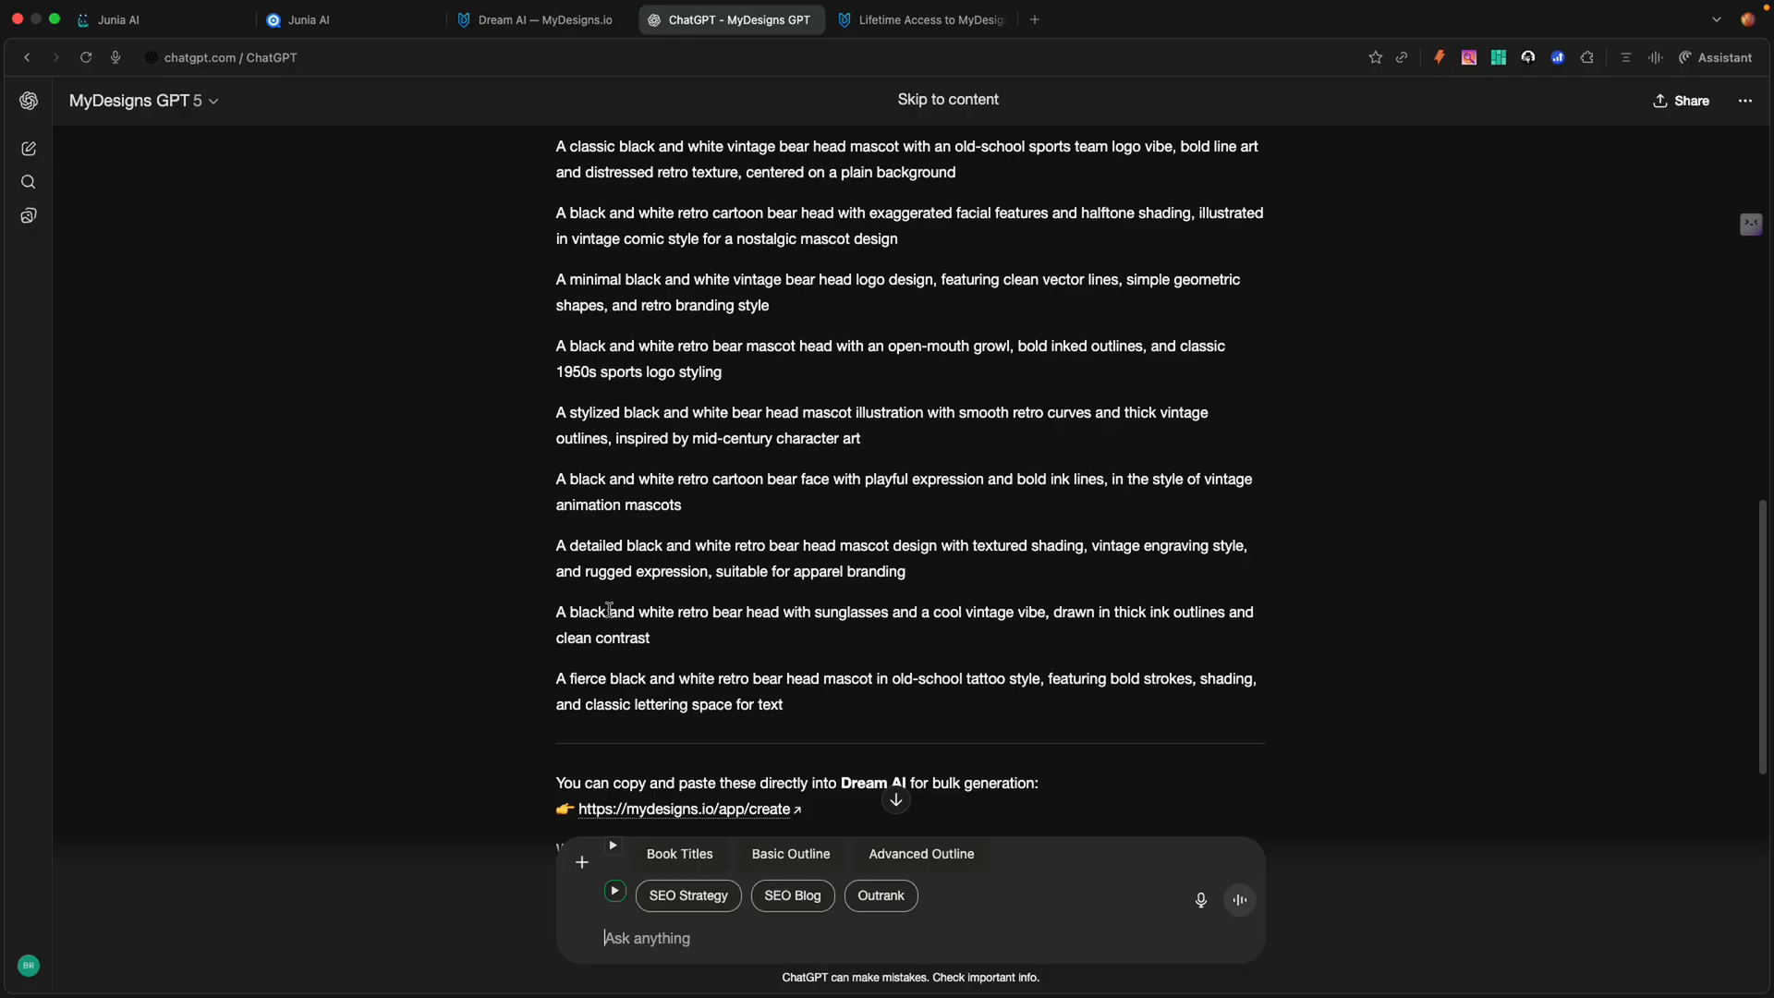
{"action": "scroll", "coordinate": [587, 596], "scroll_direction": "up", "scroll_amount": 2}
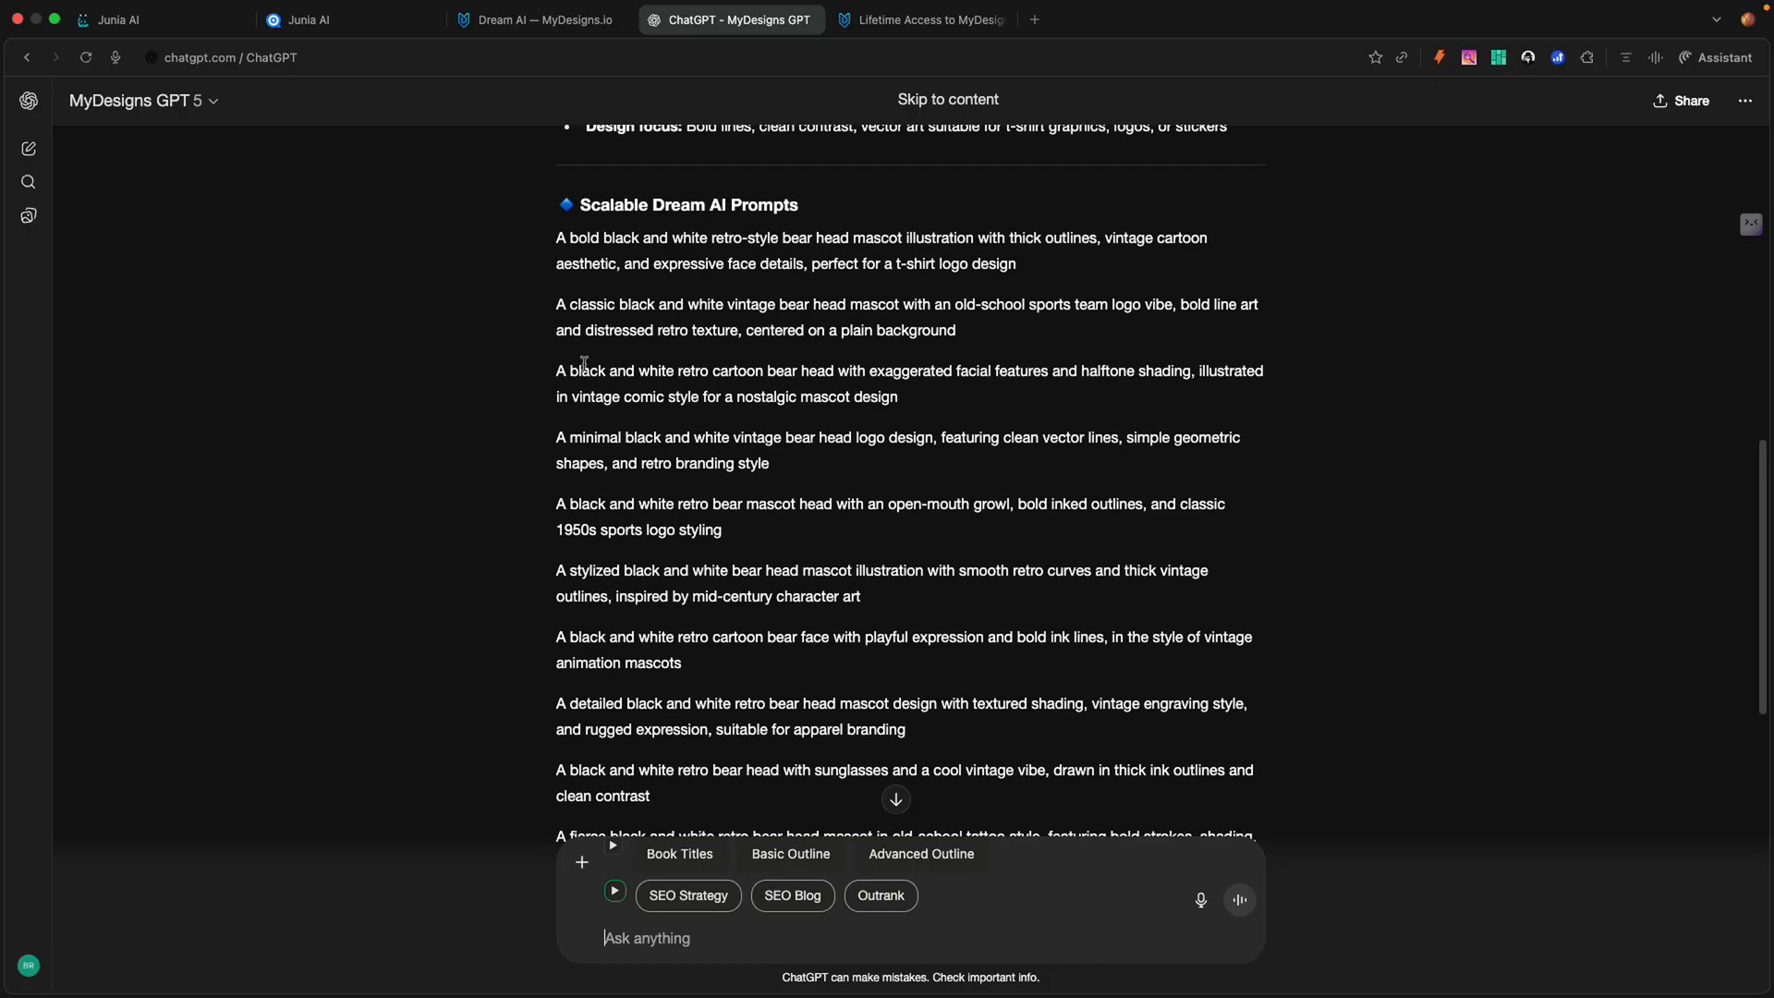
{"action": "left_click_drag", "start_coordinate": [558, 242], "coordinate": [788, 746]}
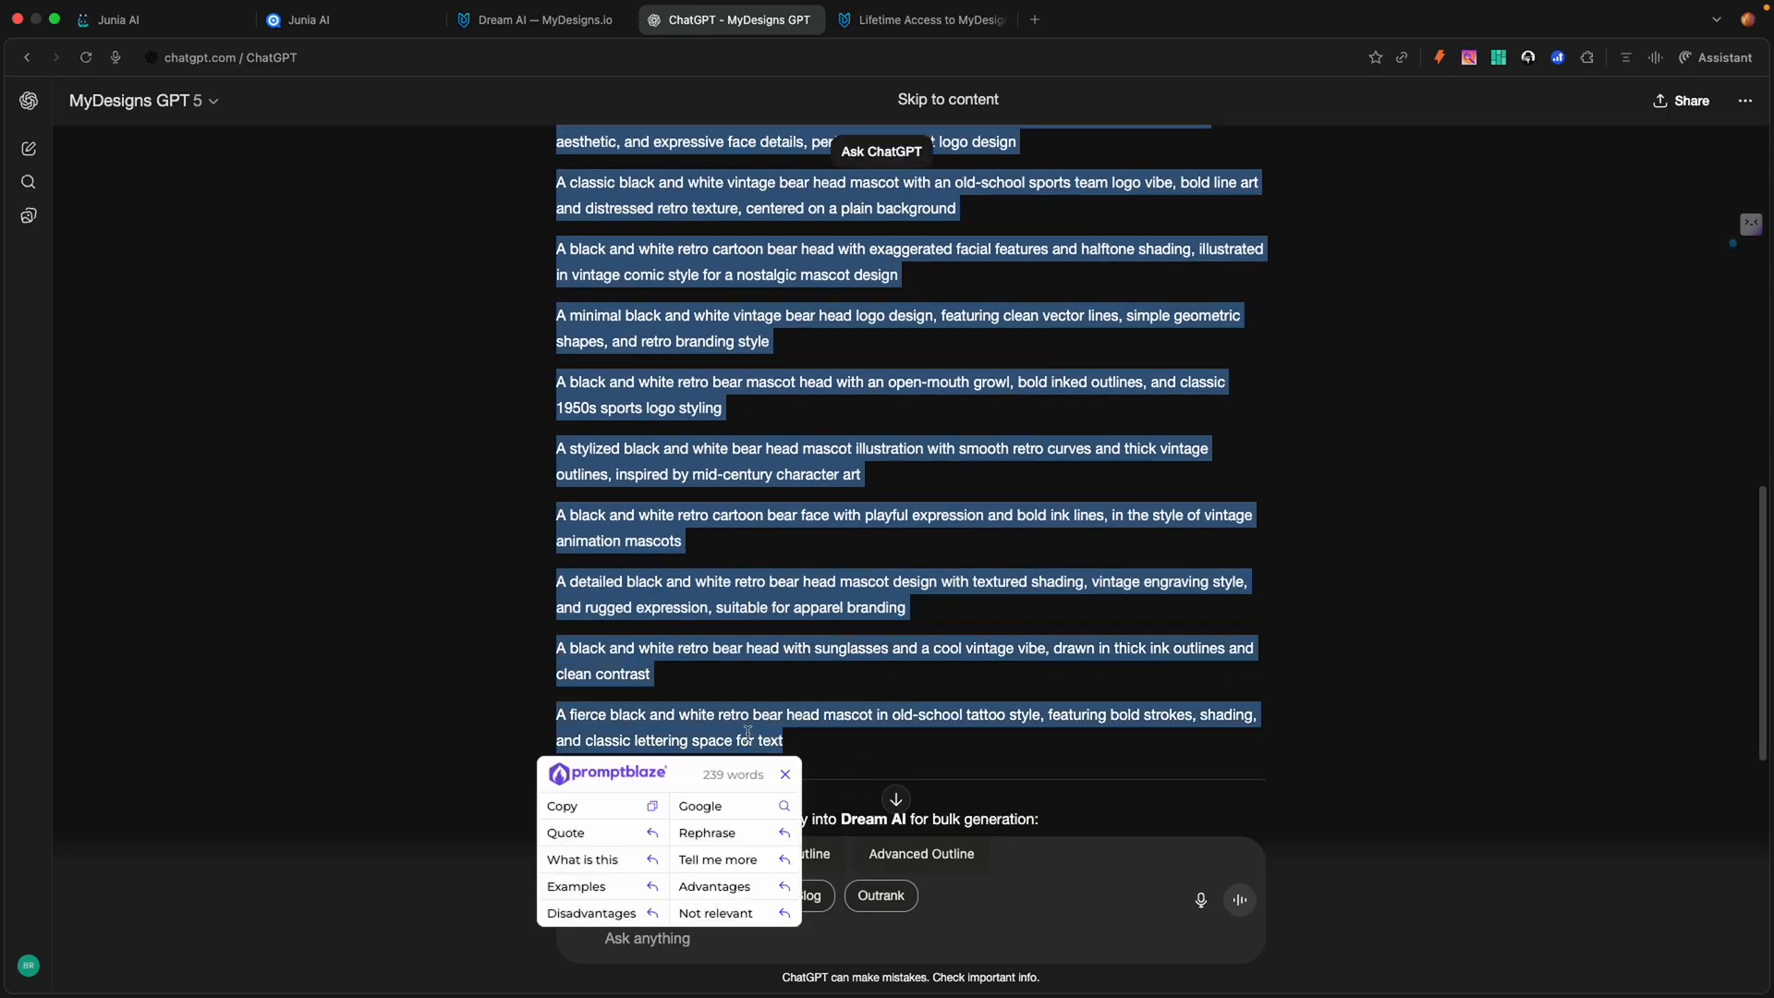
{"action": "left_click", "coordinate": [614, 800]}
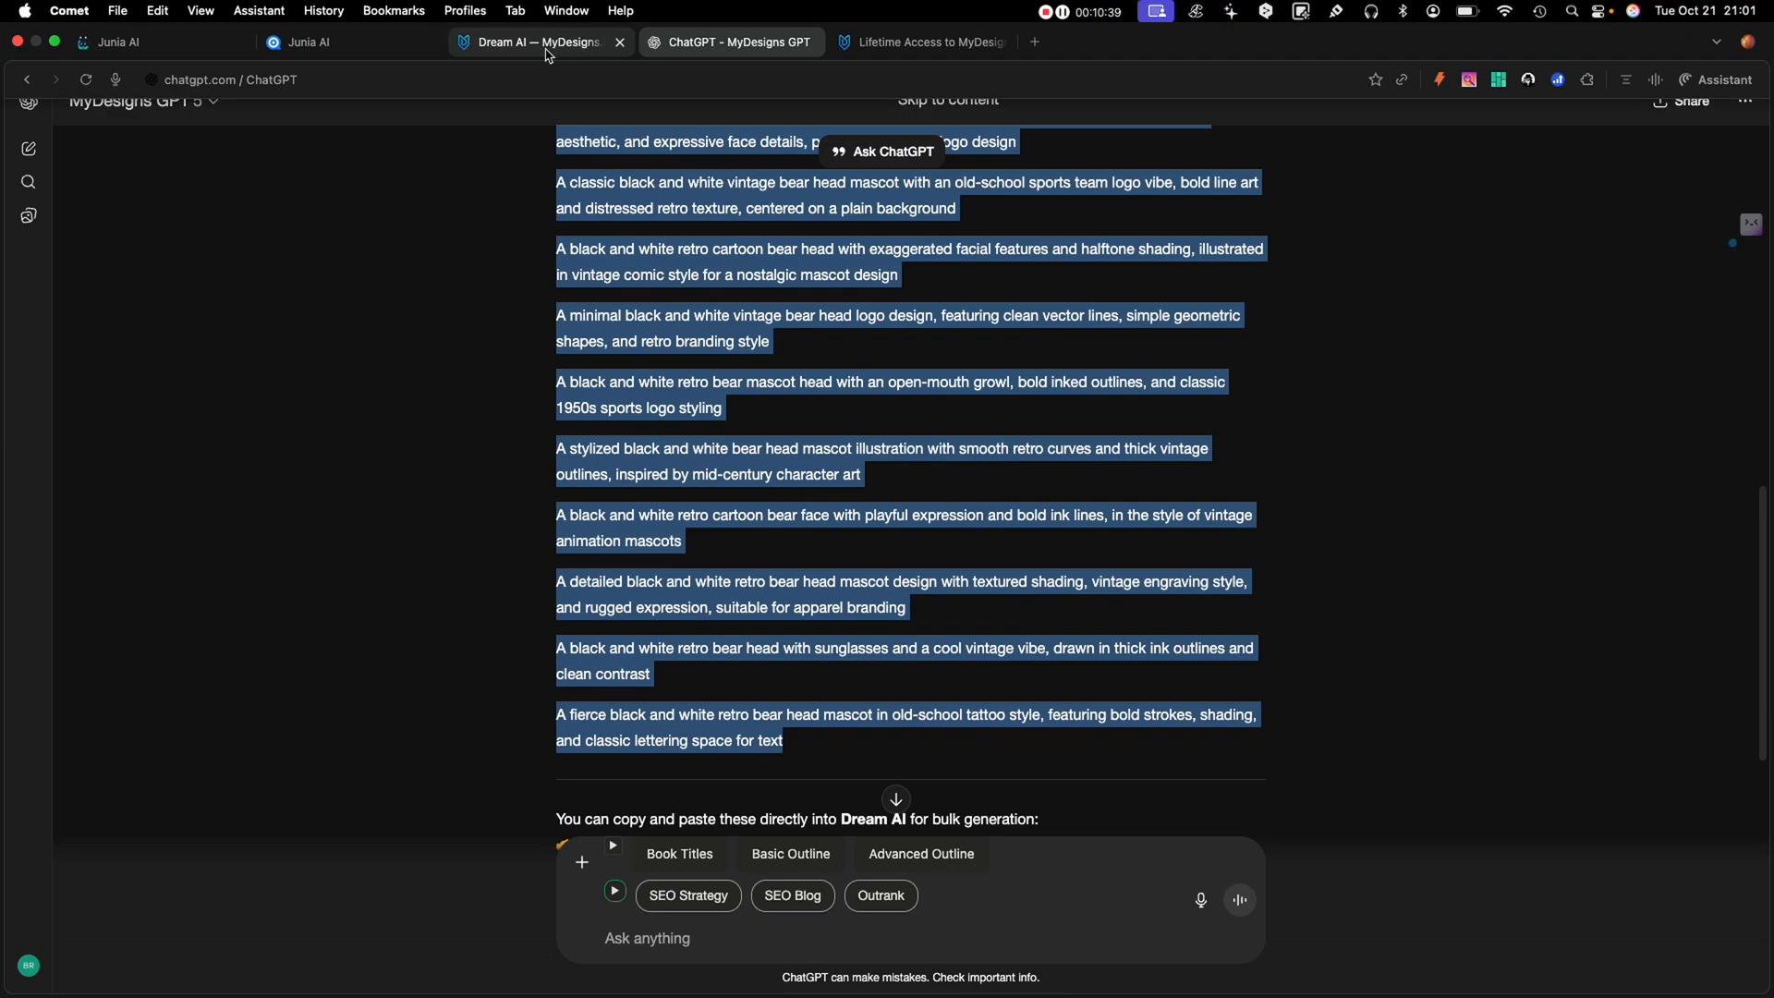
Step: Switch back to Dream AI and set the image visibility to Public
{"action": "left_click", "coordinate": [541, 37]}
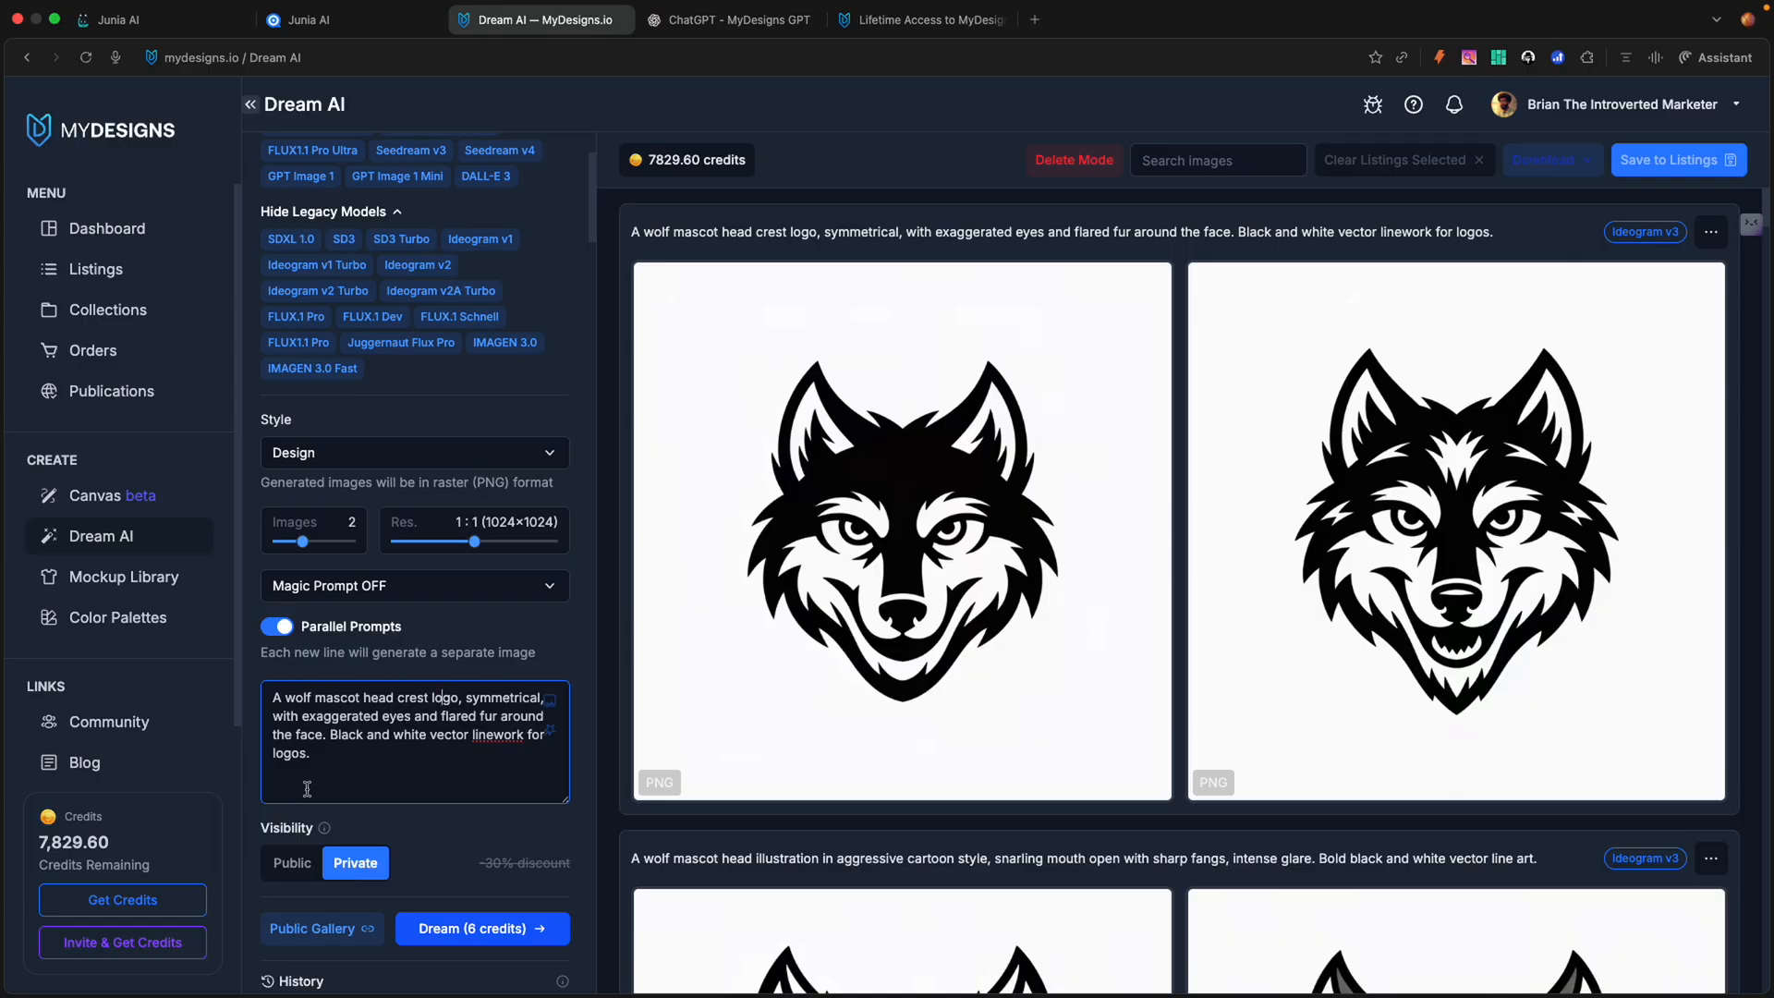
{"action": "scroll", "coordinate": [324, 864], "scroll_direction": "down", "scroll_amount": 1}
{"action": "scroll", "coordinate": [388, 794], "scroll_direction": "down", "scroll_amount": 1}
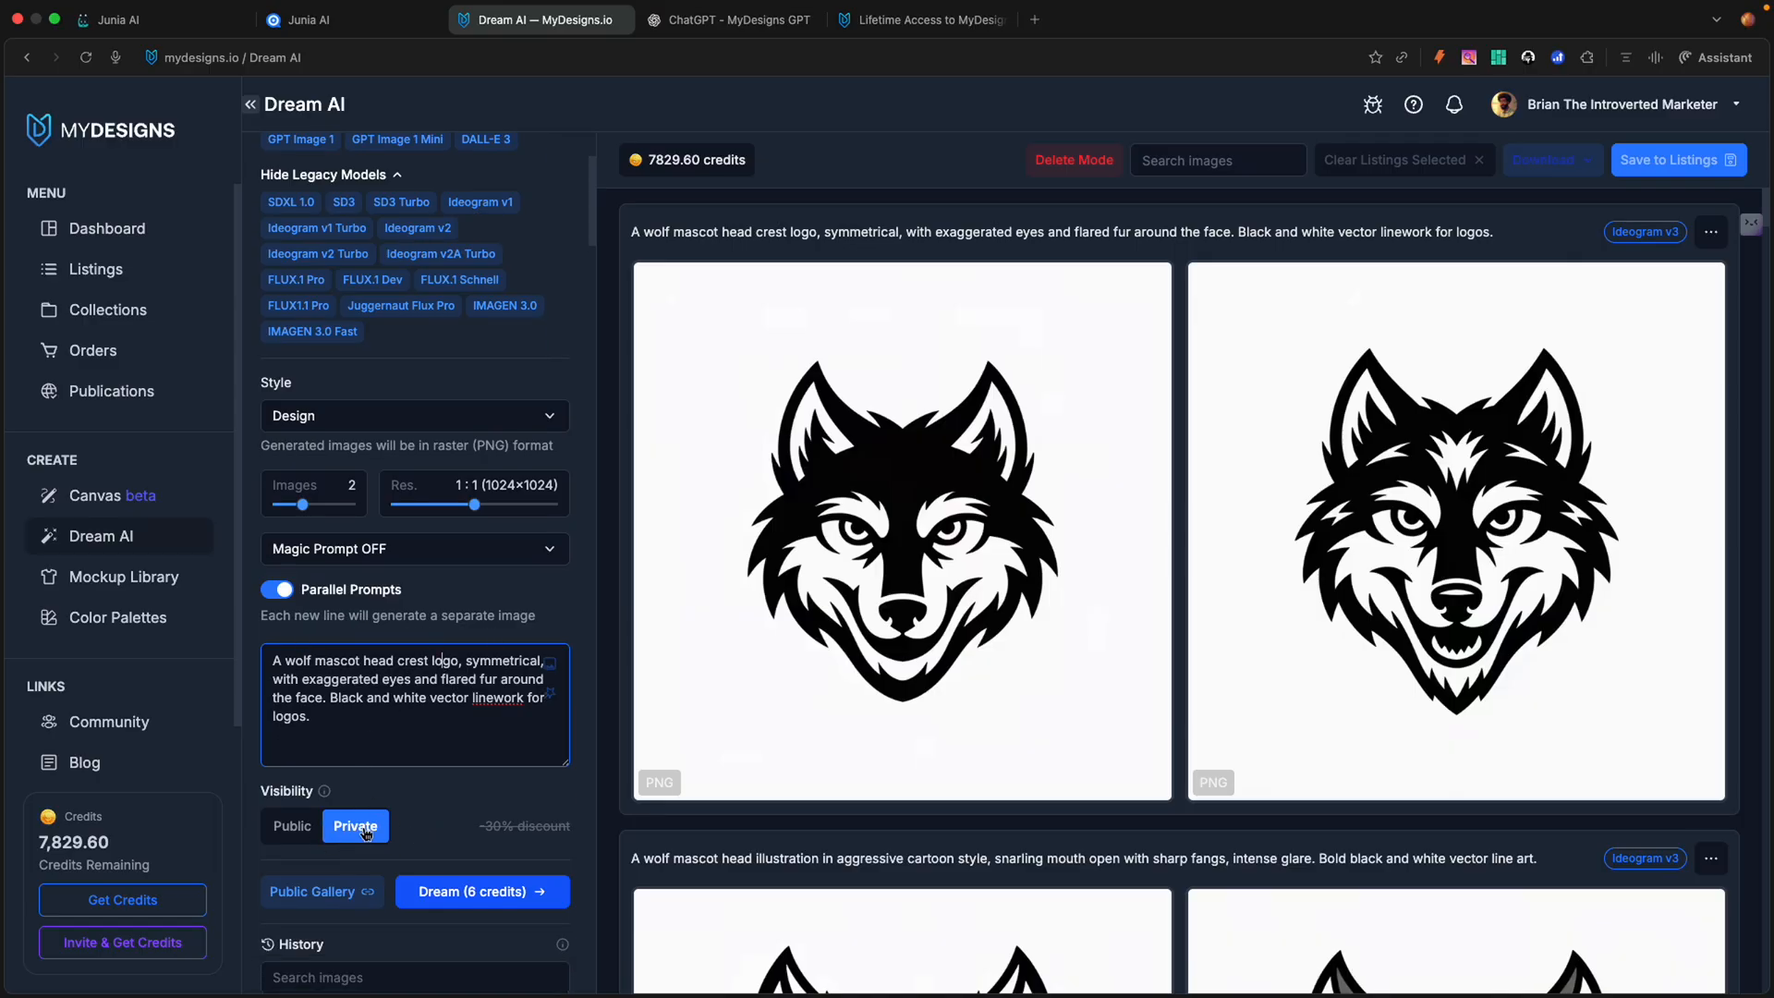
{"action": "left_click", "coordinate": [310, 832]}
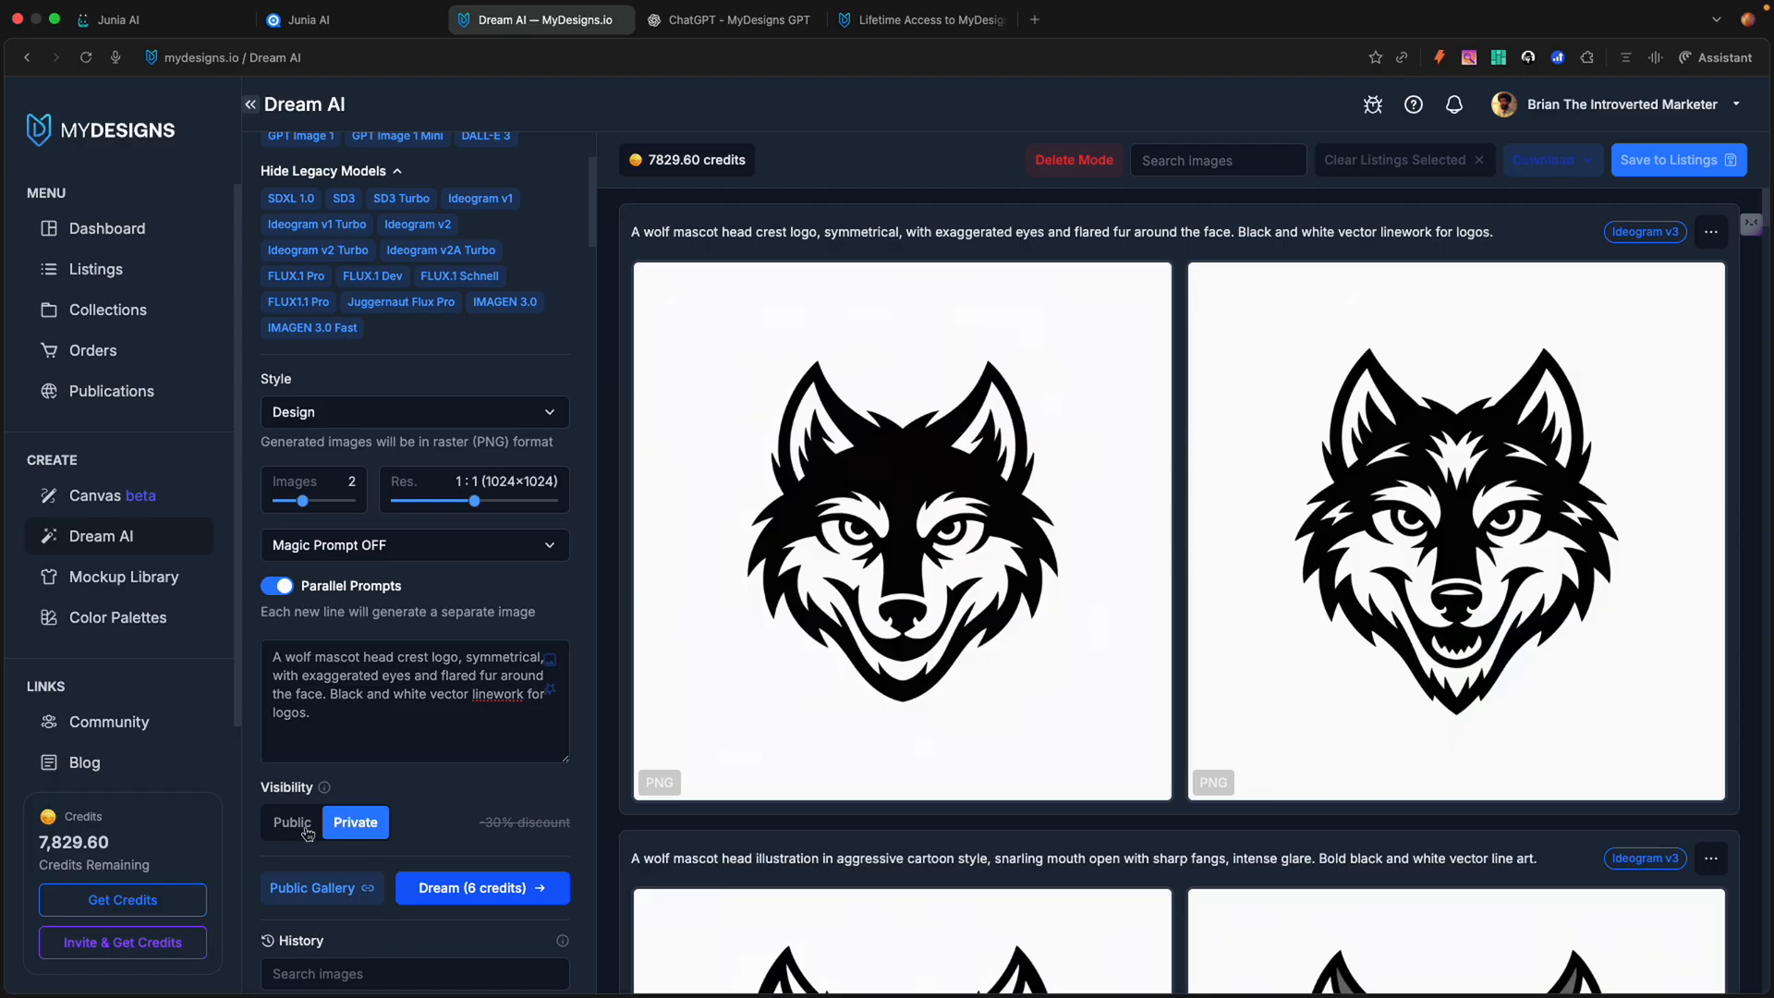
{"action": "left_click", "coordinate": [345, 833]}
{"action": "left_click", "coordinate": [317, 829]}
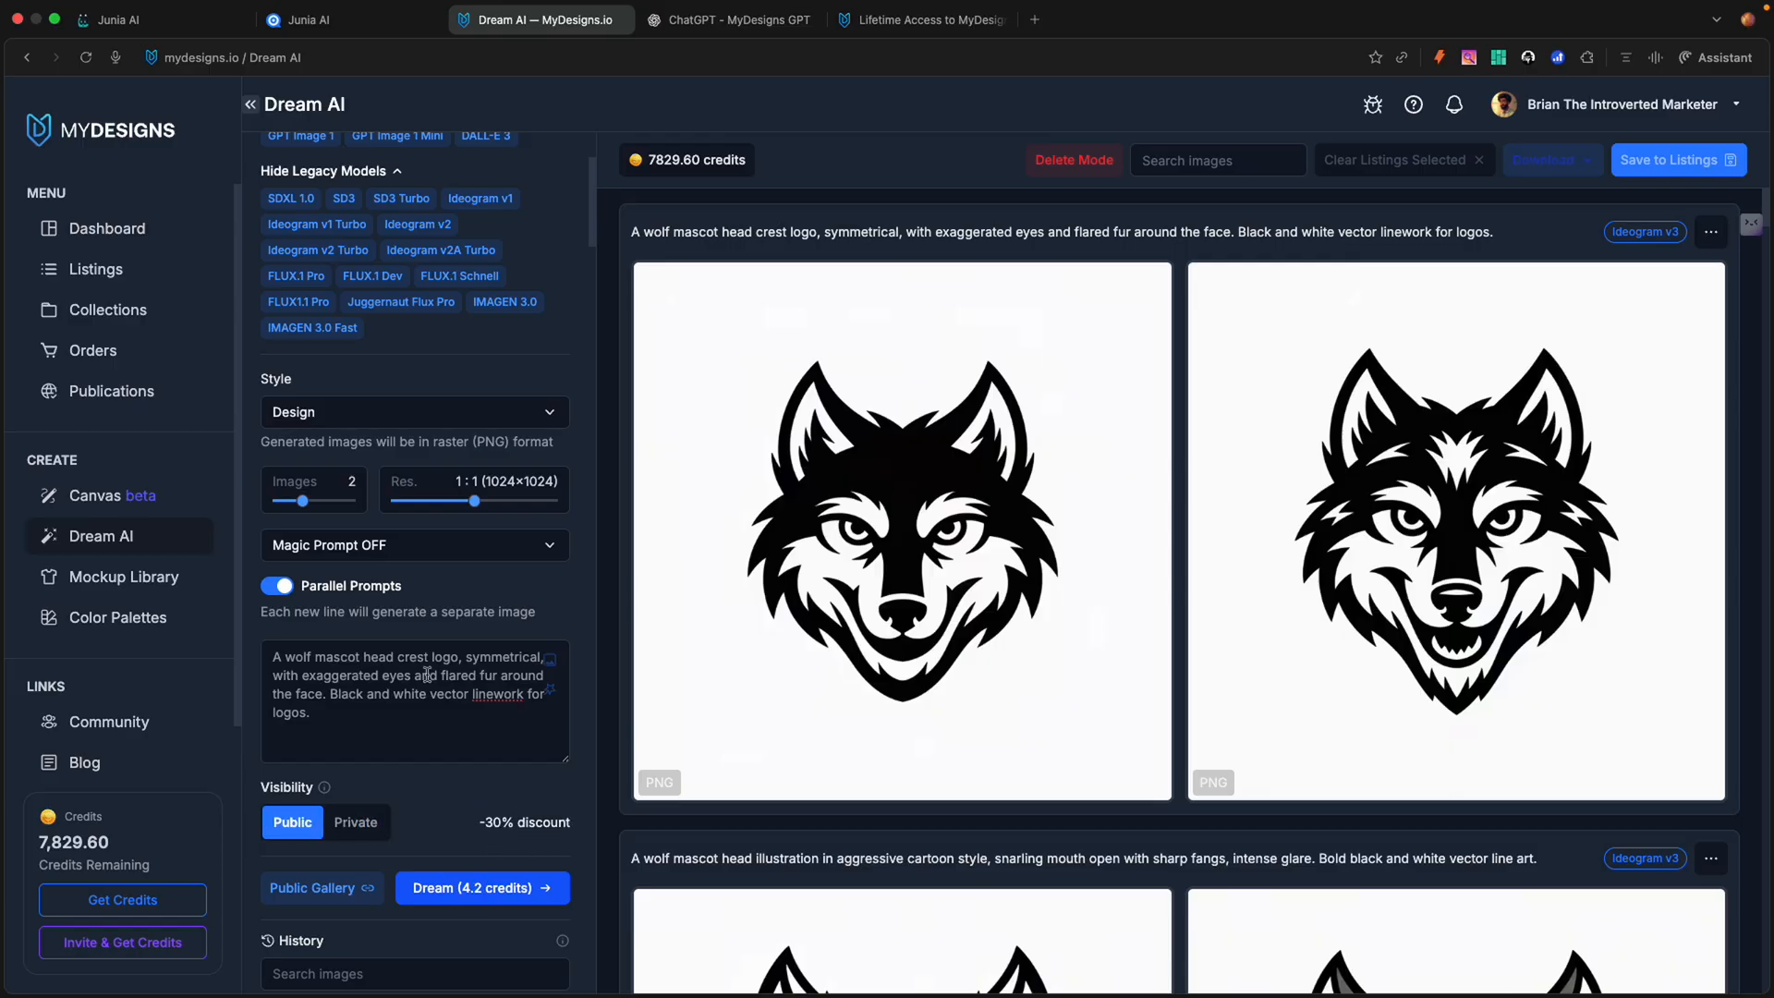
Step: Replace the wolf mascot prompt with the copied list of bear head prompts
{"action": "scroll", "coordinate": [488, 457], "scroll_direction": "down", "scroll_amount": 5}
{"action": "scroll", "coordinate": [435, 518], "scroll_direction": "up", "scroll_amount": 10}
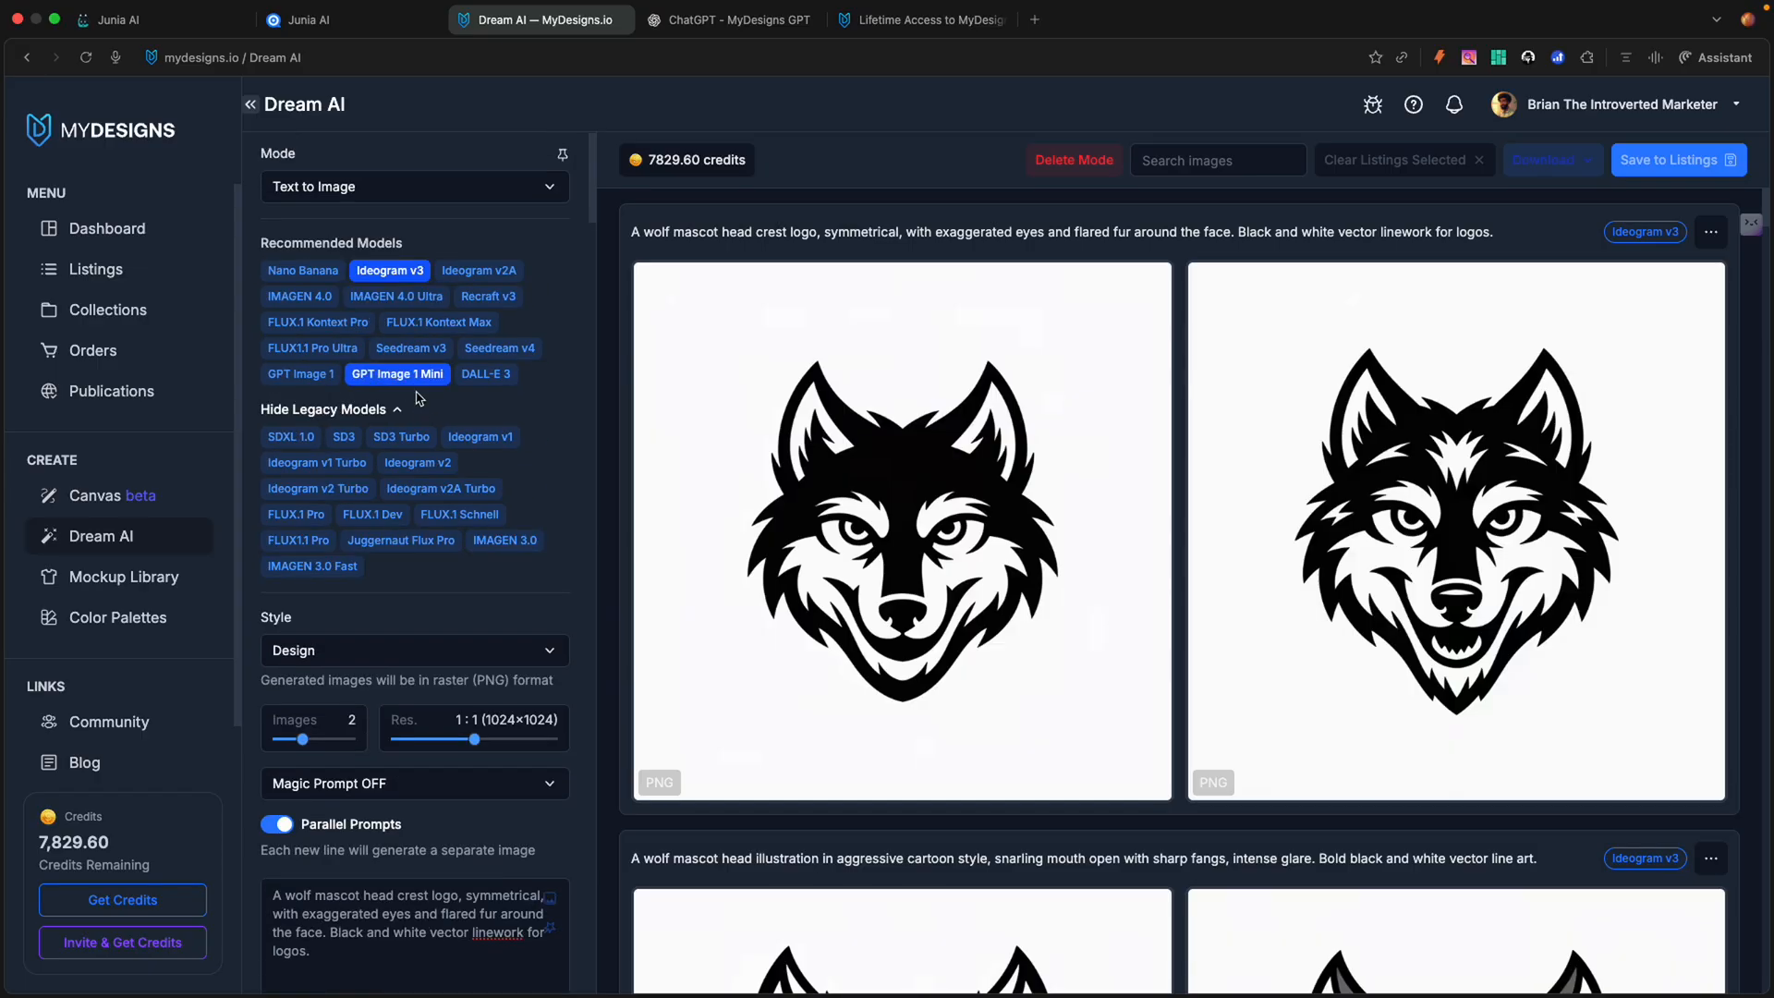
{"action": "scroll", "coordinate": [426, 591], "scroll_direction": "down", "scroll_amount": 3}
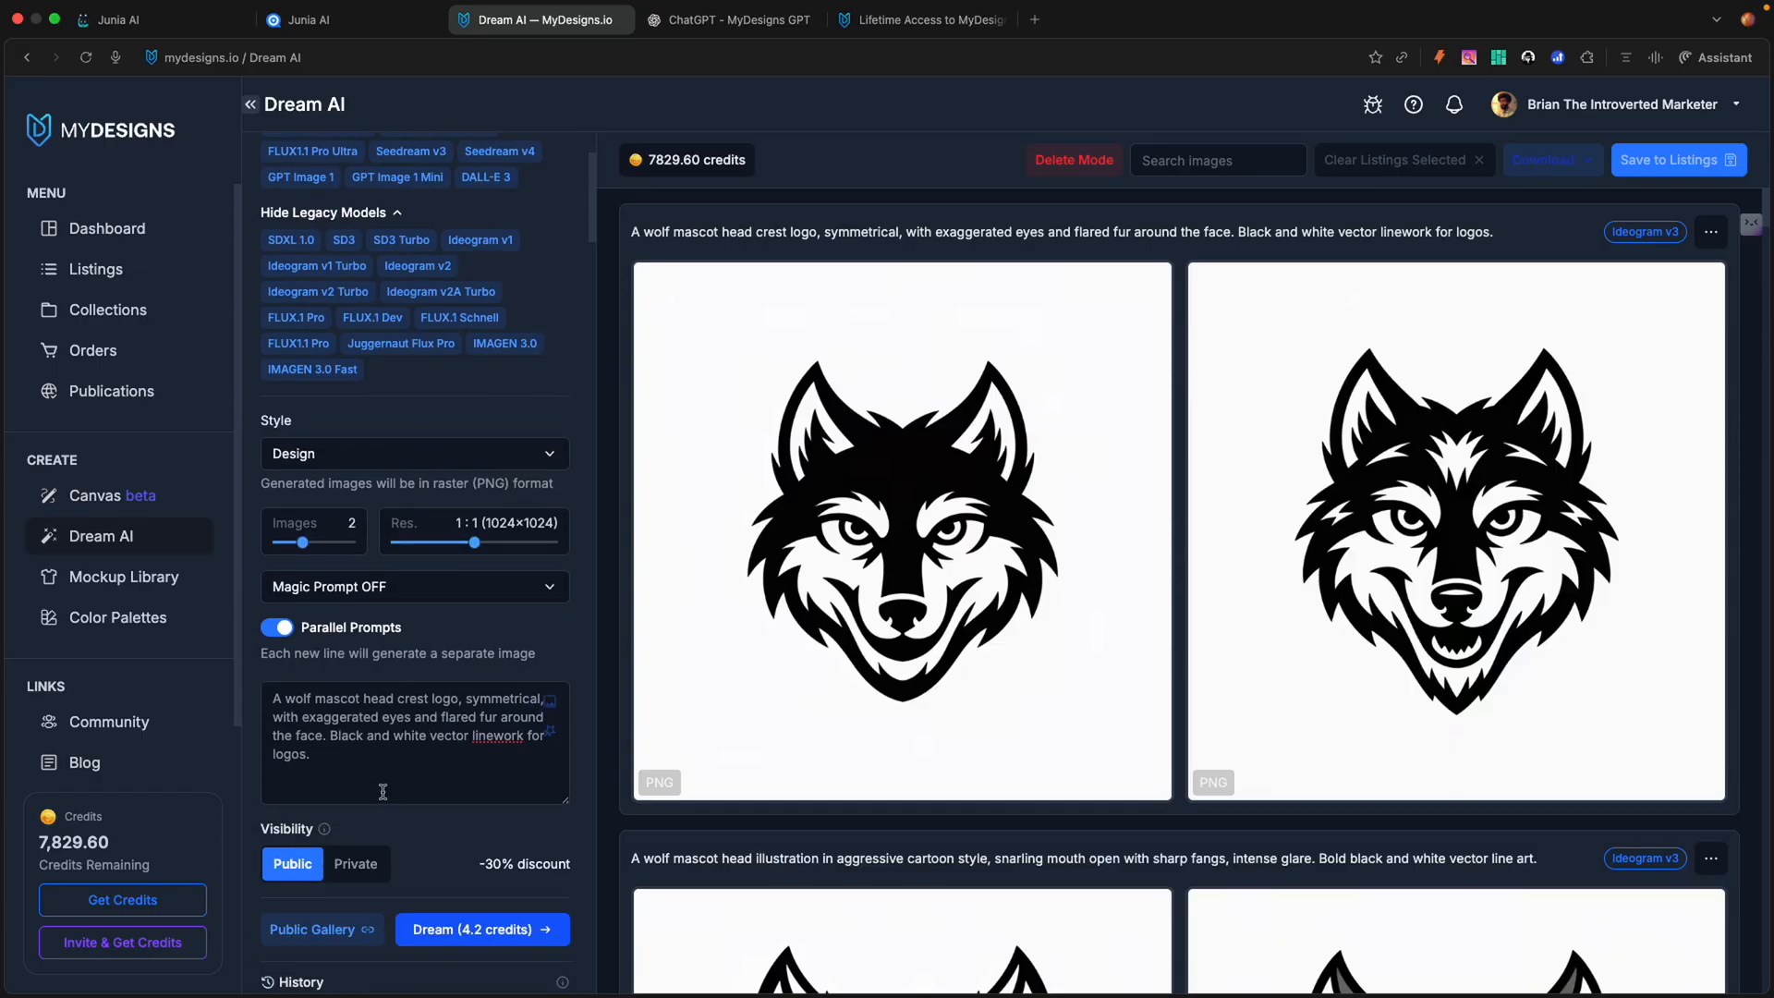
{"action": "scroll", "coordinate": [419, 746], "scroll_direction": "down", "scroll_amount": 1}
{"action": "left_click_drag", "start_coordinate": [313, 730], "coordinate": [270, 674]}
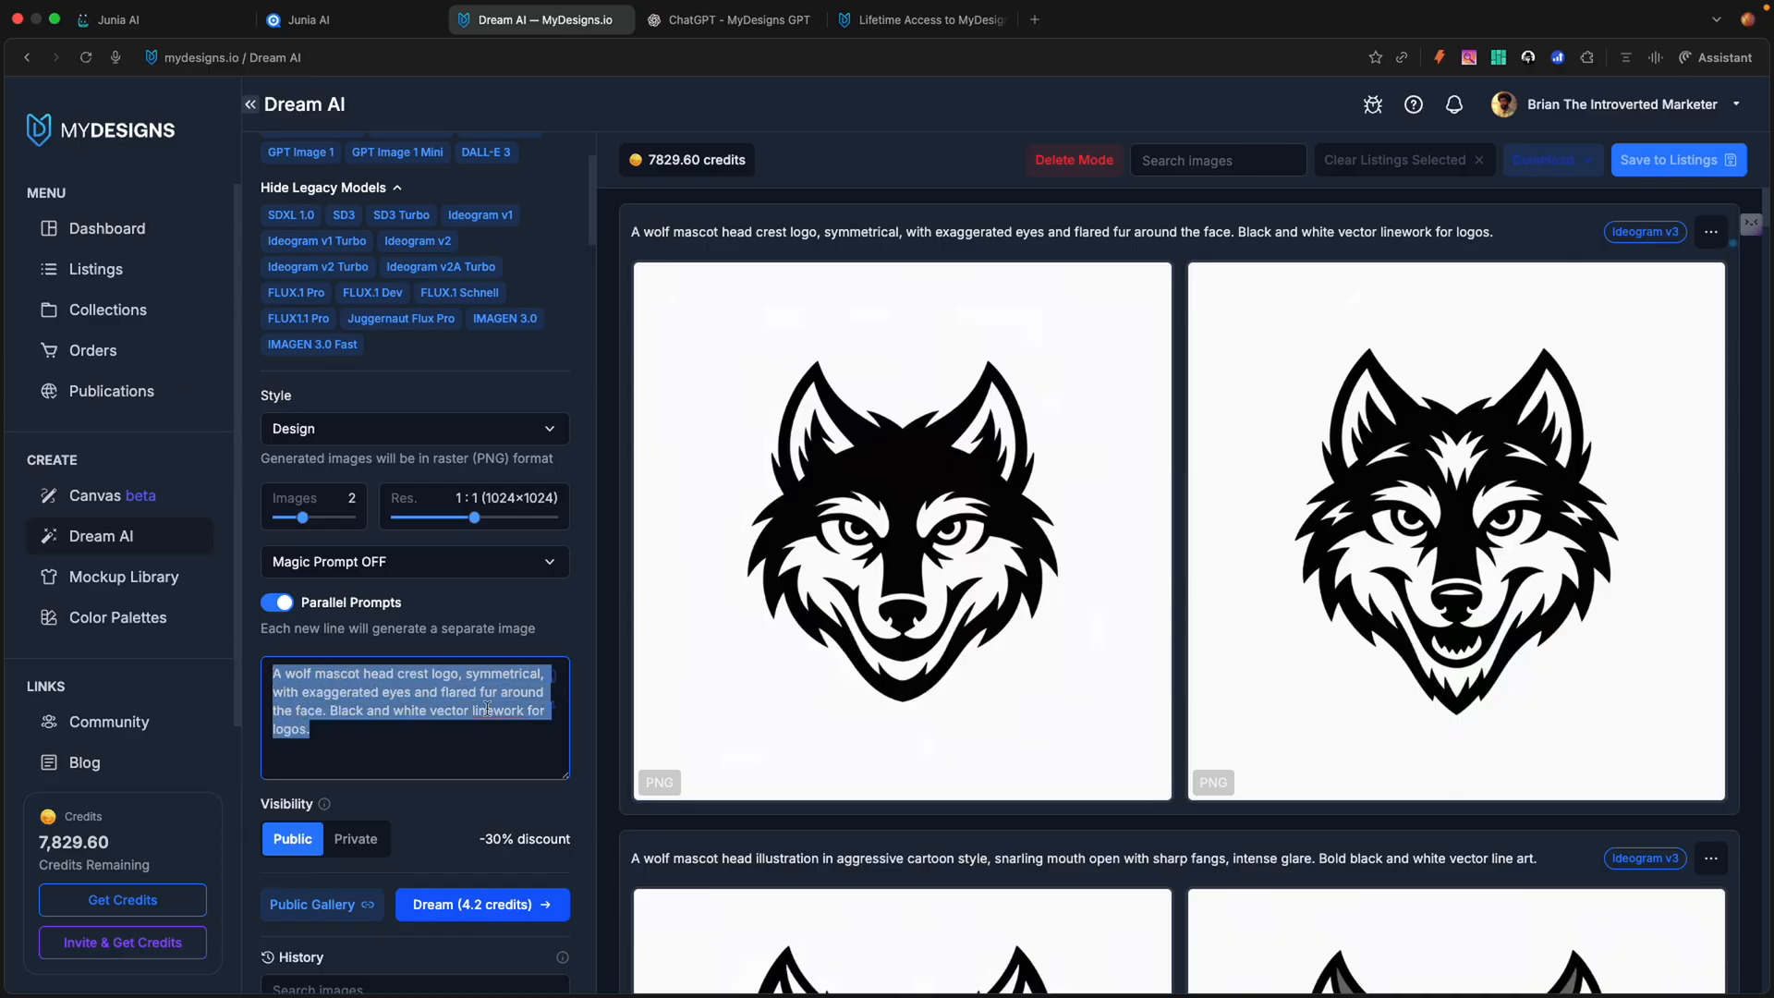
{"action": "key", "text": "super+v"}
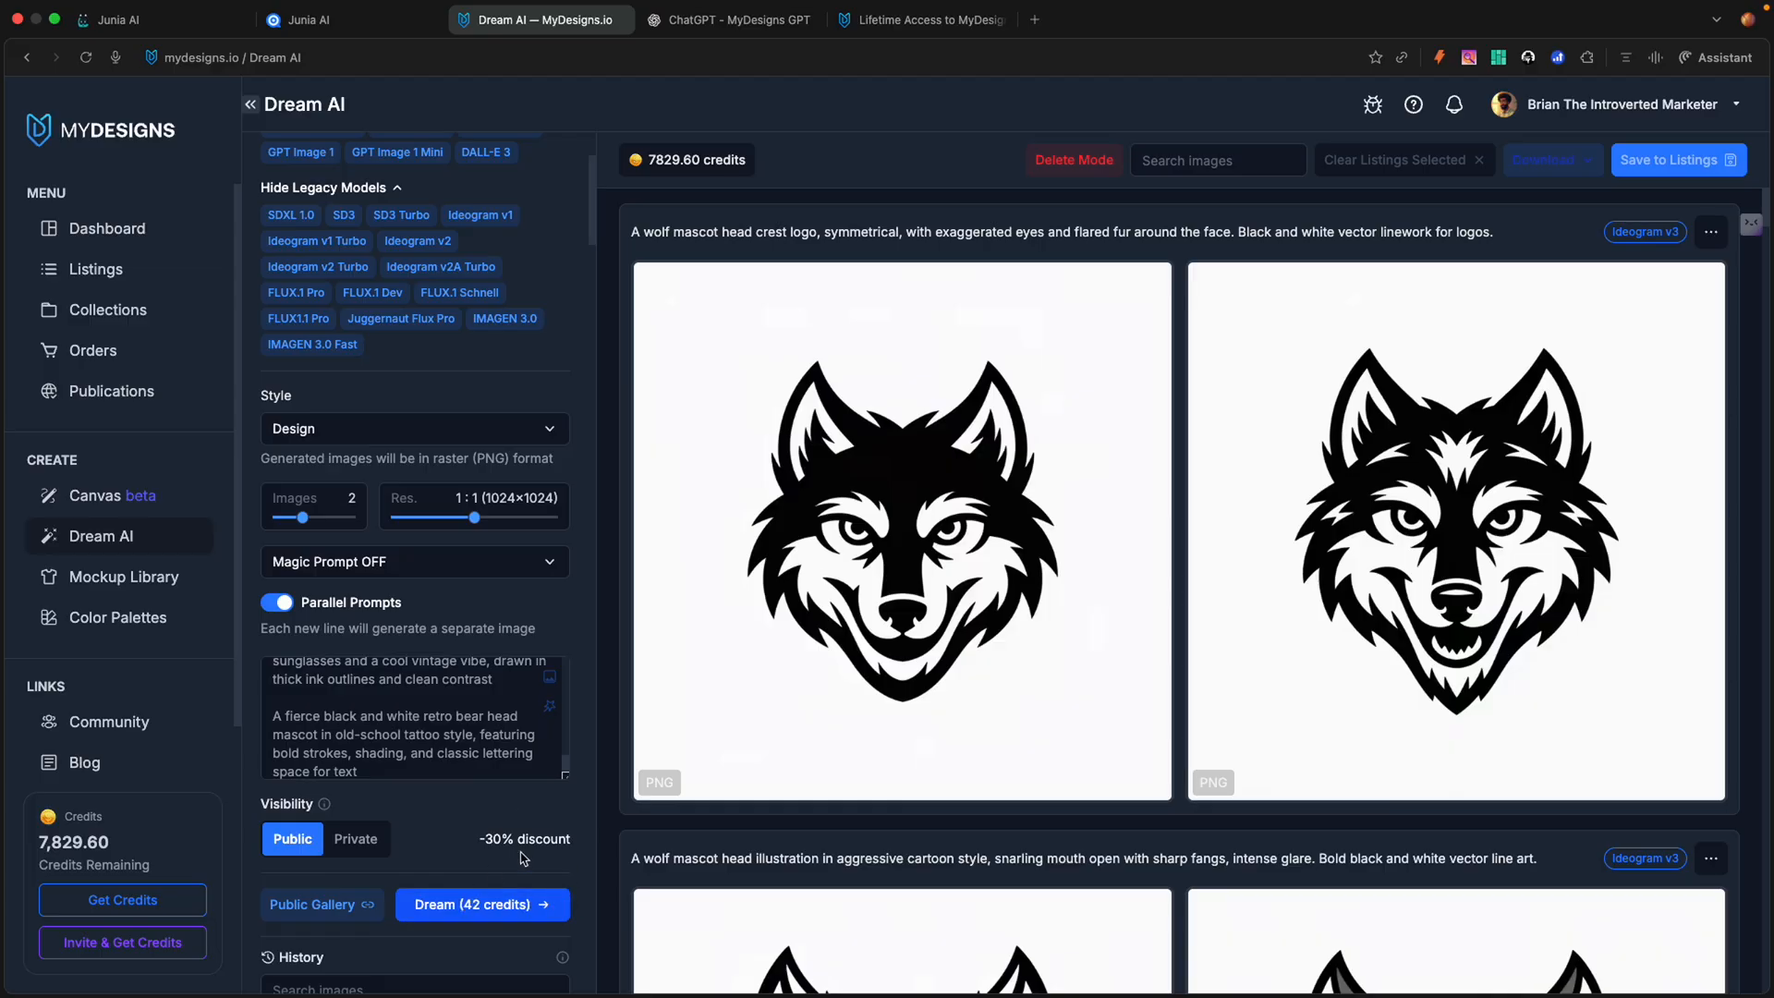
Step: Generate the images for all the pasted bear prompts
{"action": "scroll", "coordinate": [513, 830], "scroll_direction": "down", "scroll_amount": 3}
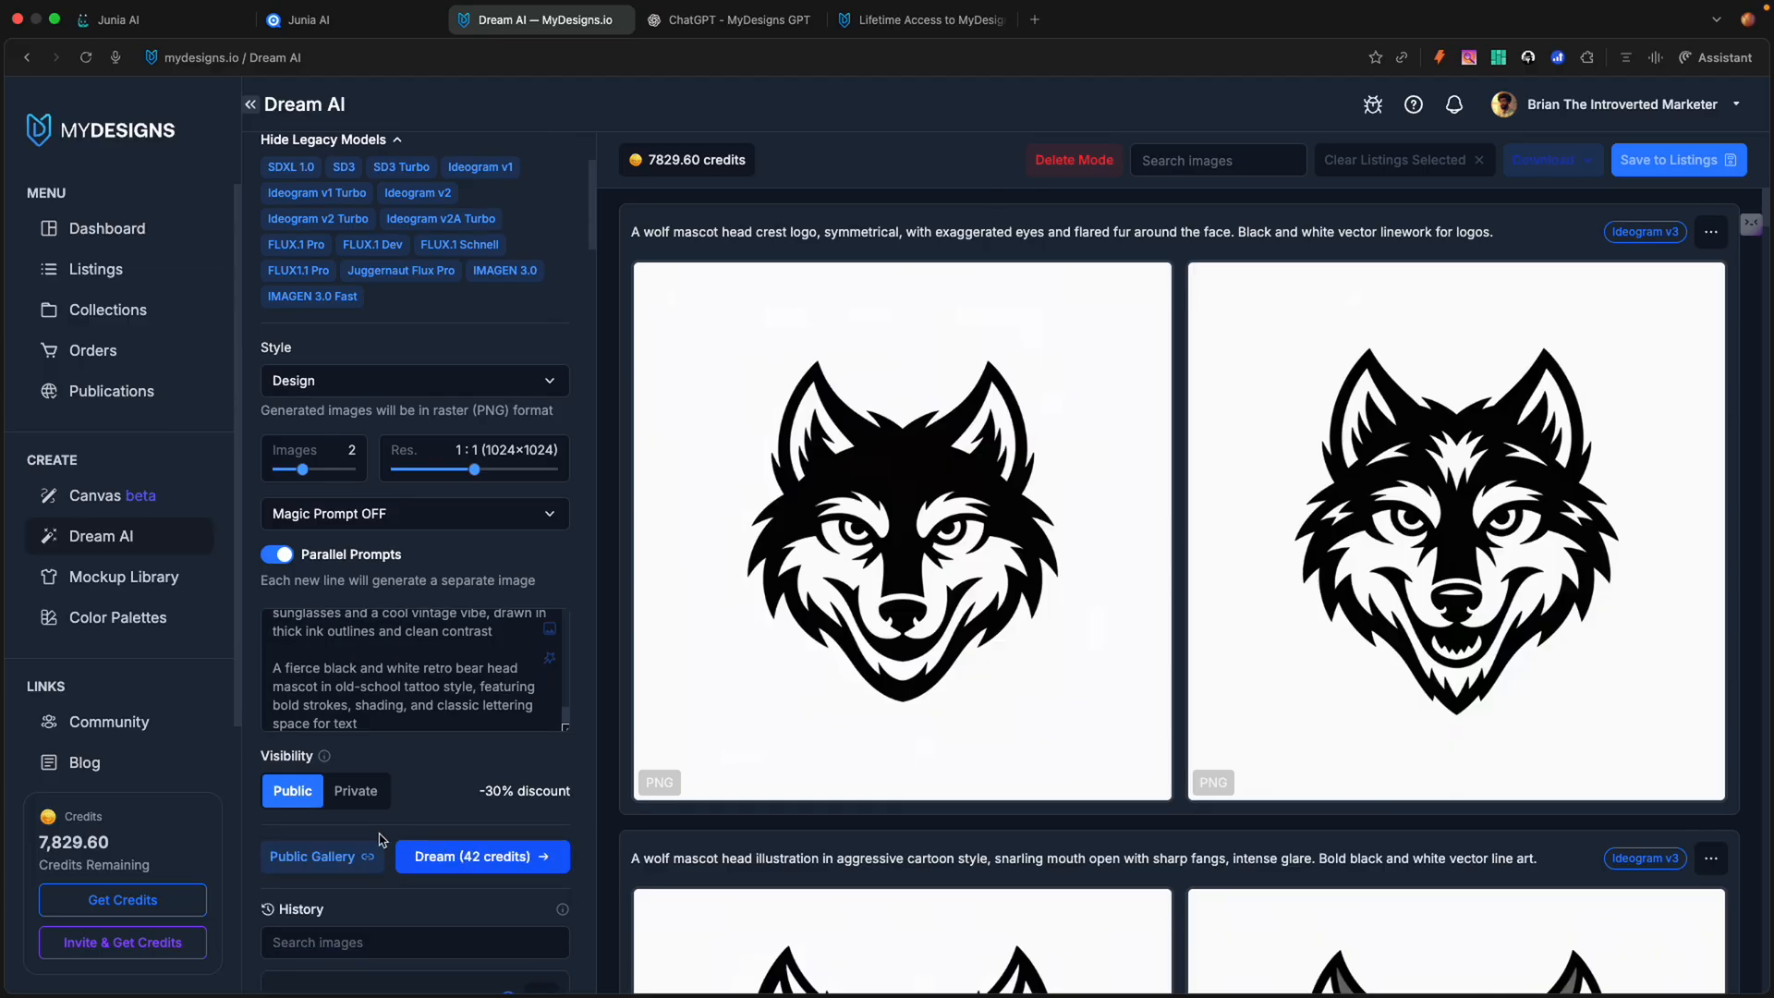
{"action": "scroll", "coordinate": [394, 832], "scroll_direction": "down", "scroll_amount": 1}
{"action": "scroll", "coordinate": [411, 825], "scroll_direction": "up", "scroll_amount": 1}
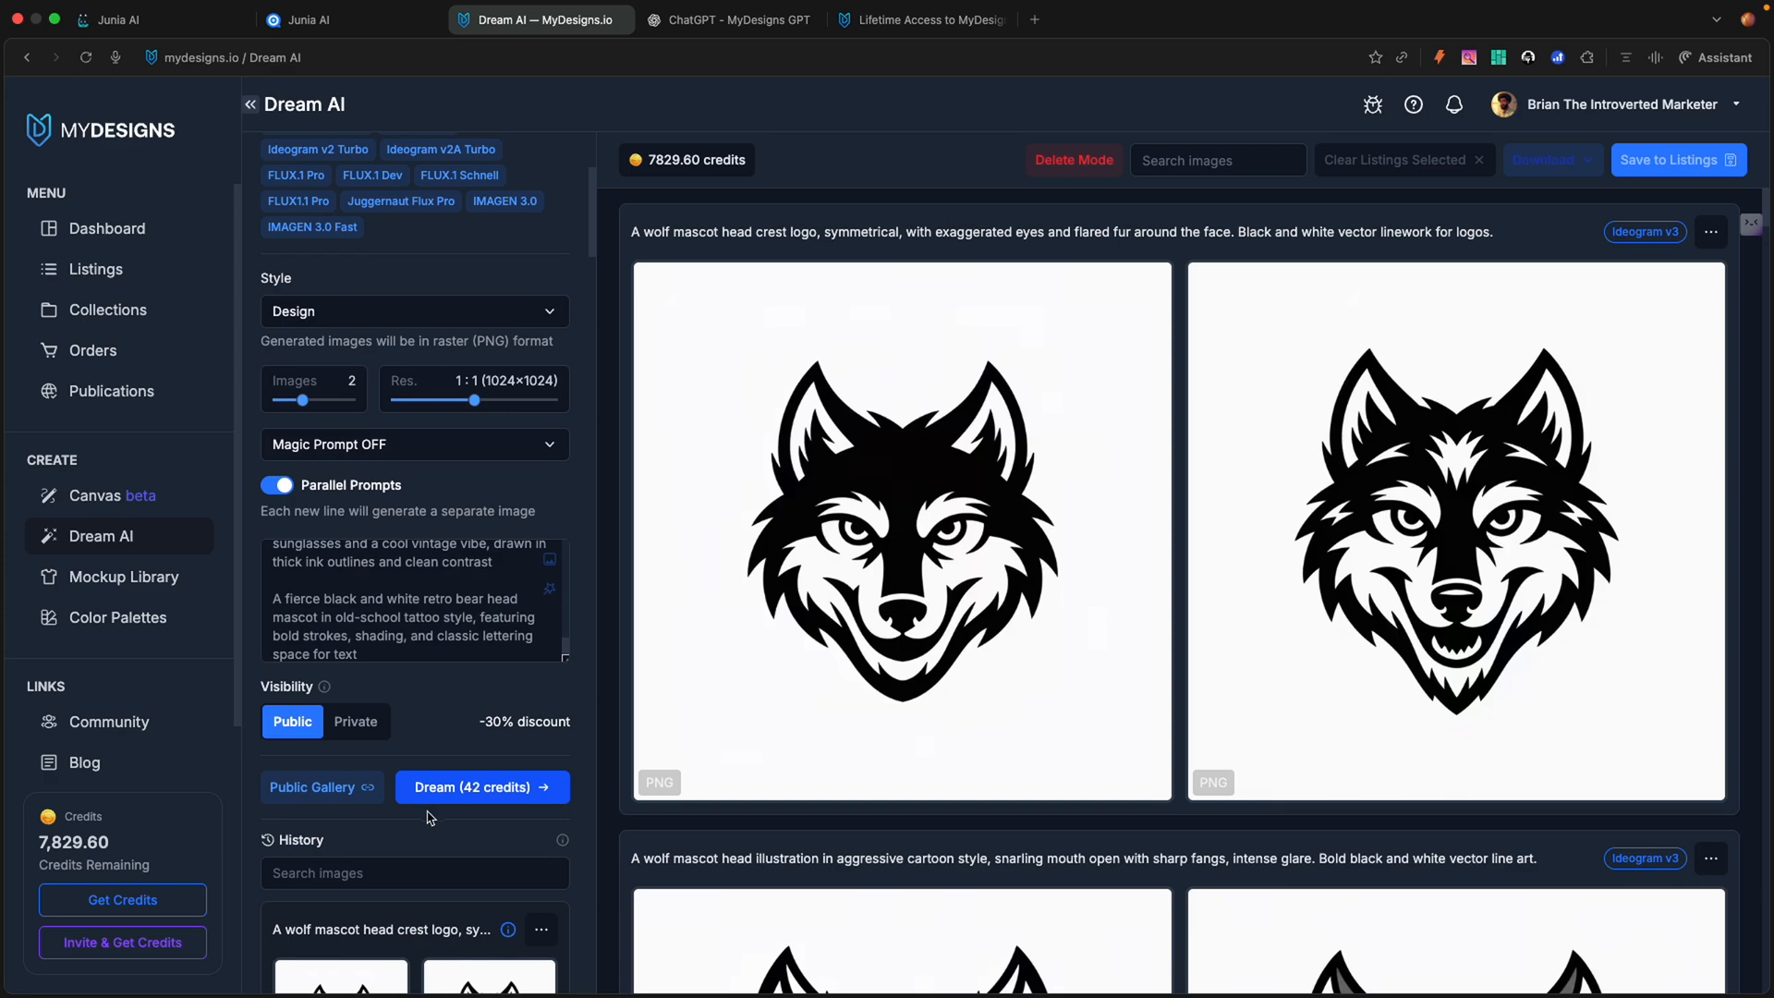
{"action": "left_click", "coordinate": [470, 808]}
Step: Examine the generated bear mascot images and compare the pairs made from each prompt
{"action": "scroll", "coordinate": [475, 795], "scroll_direction": "up", "scroll_amount": 5}
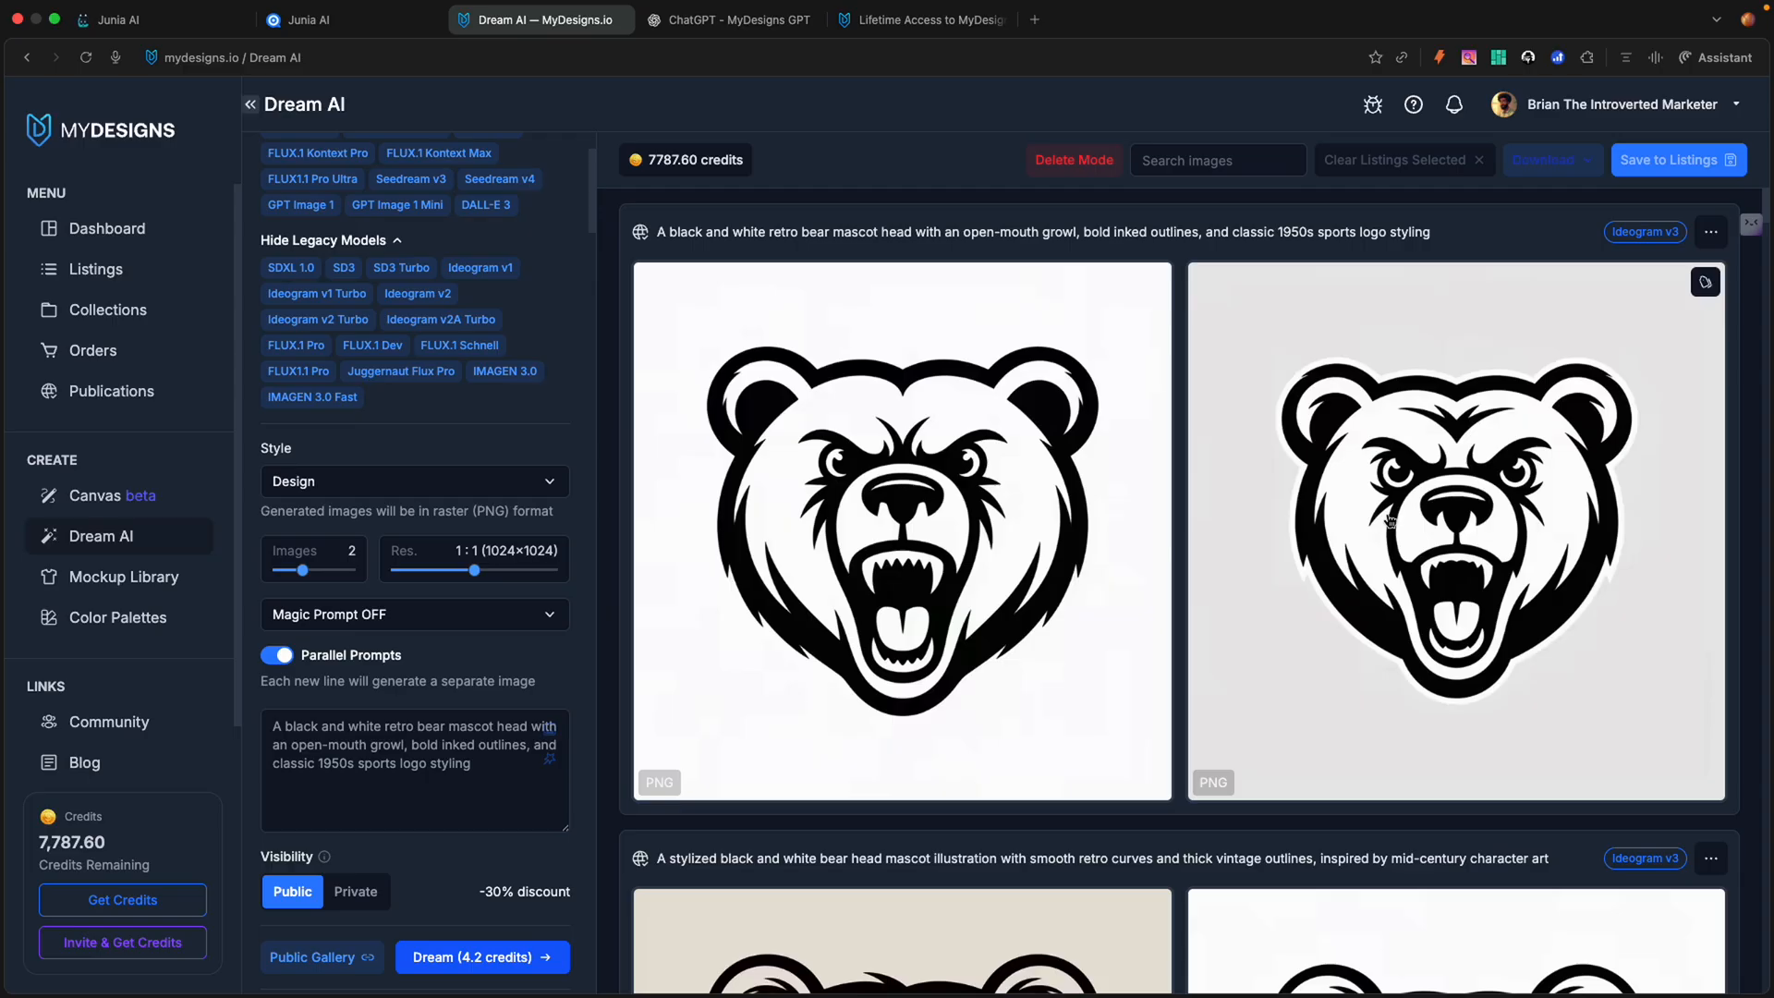
{"action": "scroll", "coordinate": [1397, 536], "scroll_direction": "down", "scroll_amount": 1}
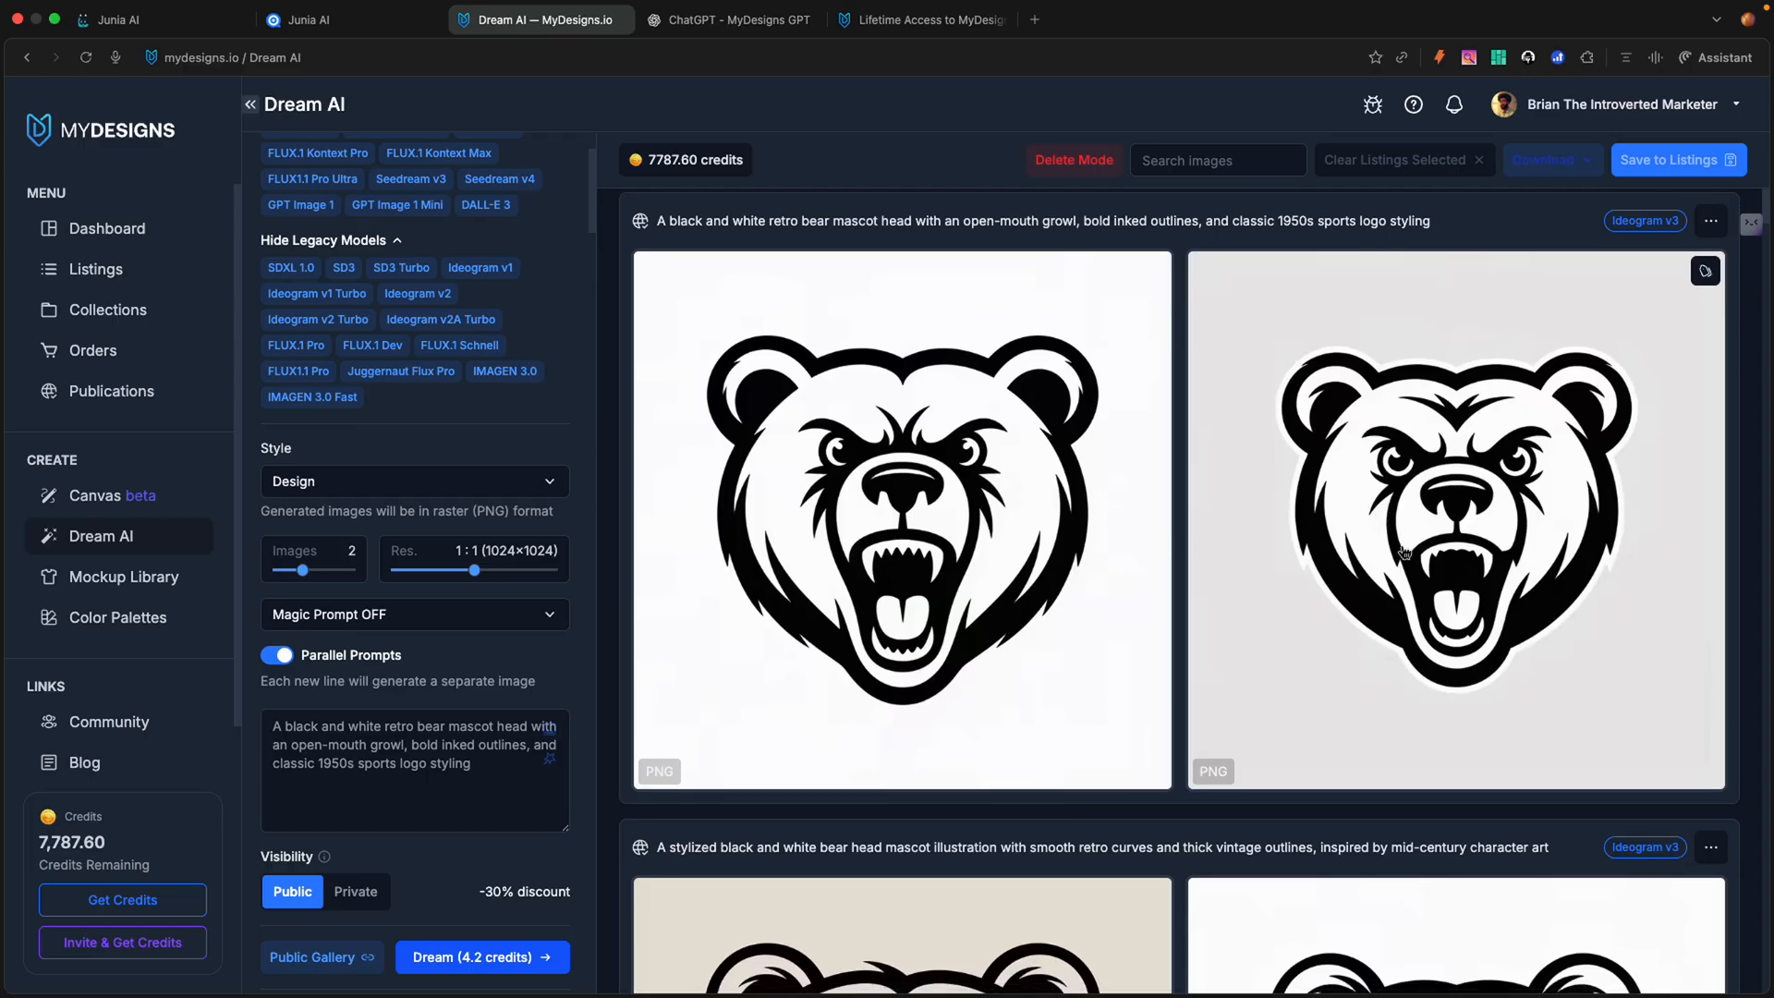
{"action": "scroll", "coordinate": [1405, 552], "scroll_direction": "down", "scroll_amount": 5}
{"action": "scroll", "coordinate": [1176, 462], "scroll_direction": "down", "scroll_amount": 12}
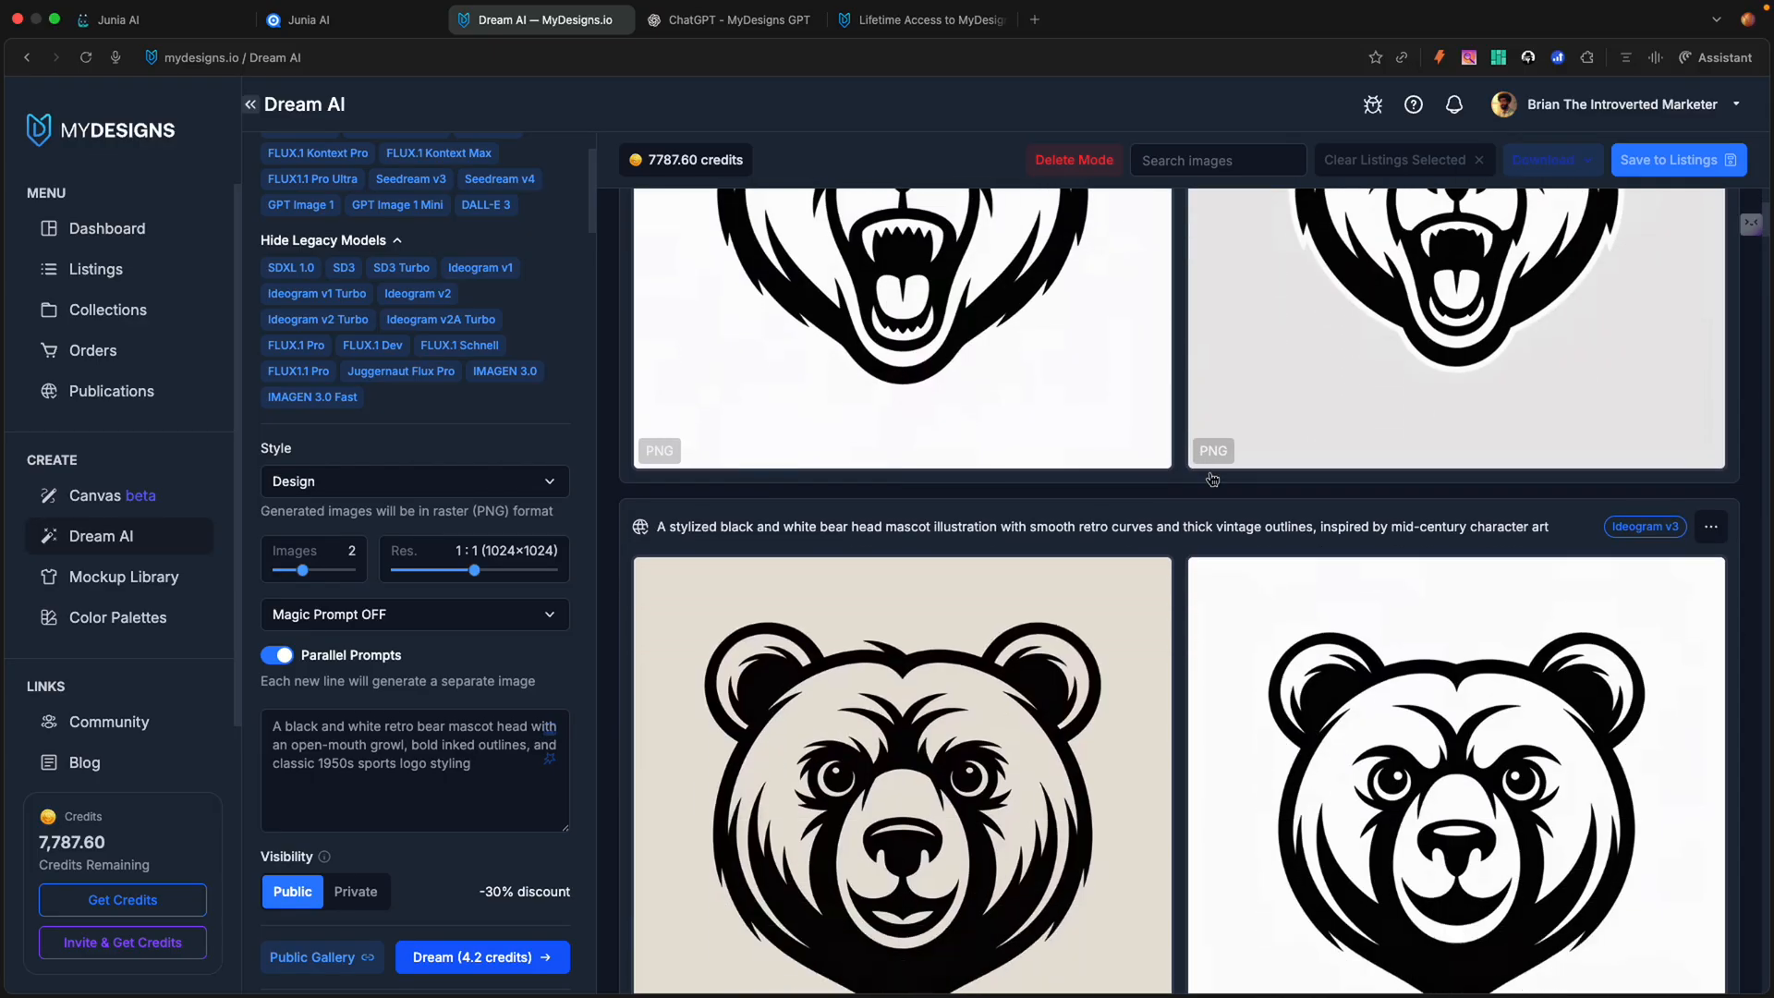
{"action": "scroll", "coordinate": [1197, 497], "scroll_direction": "down", "scroll_amount": 20}
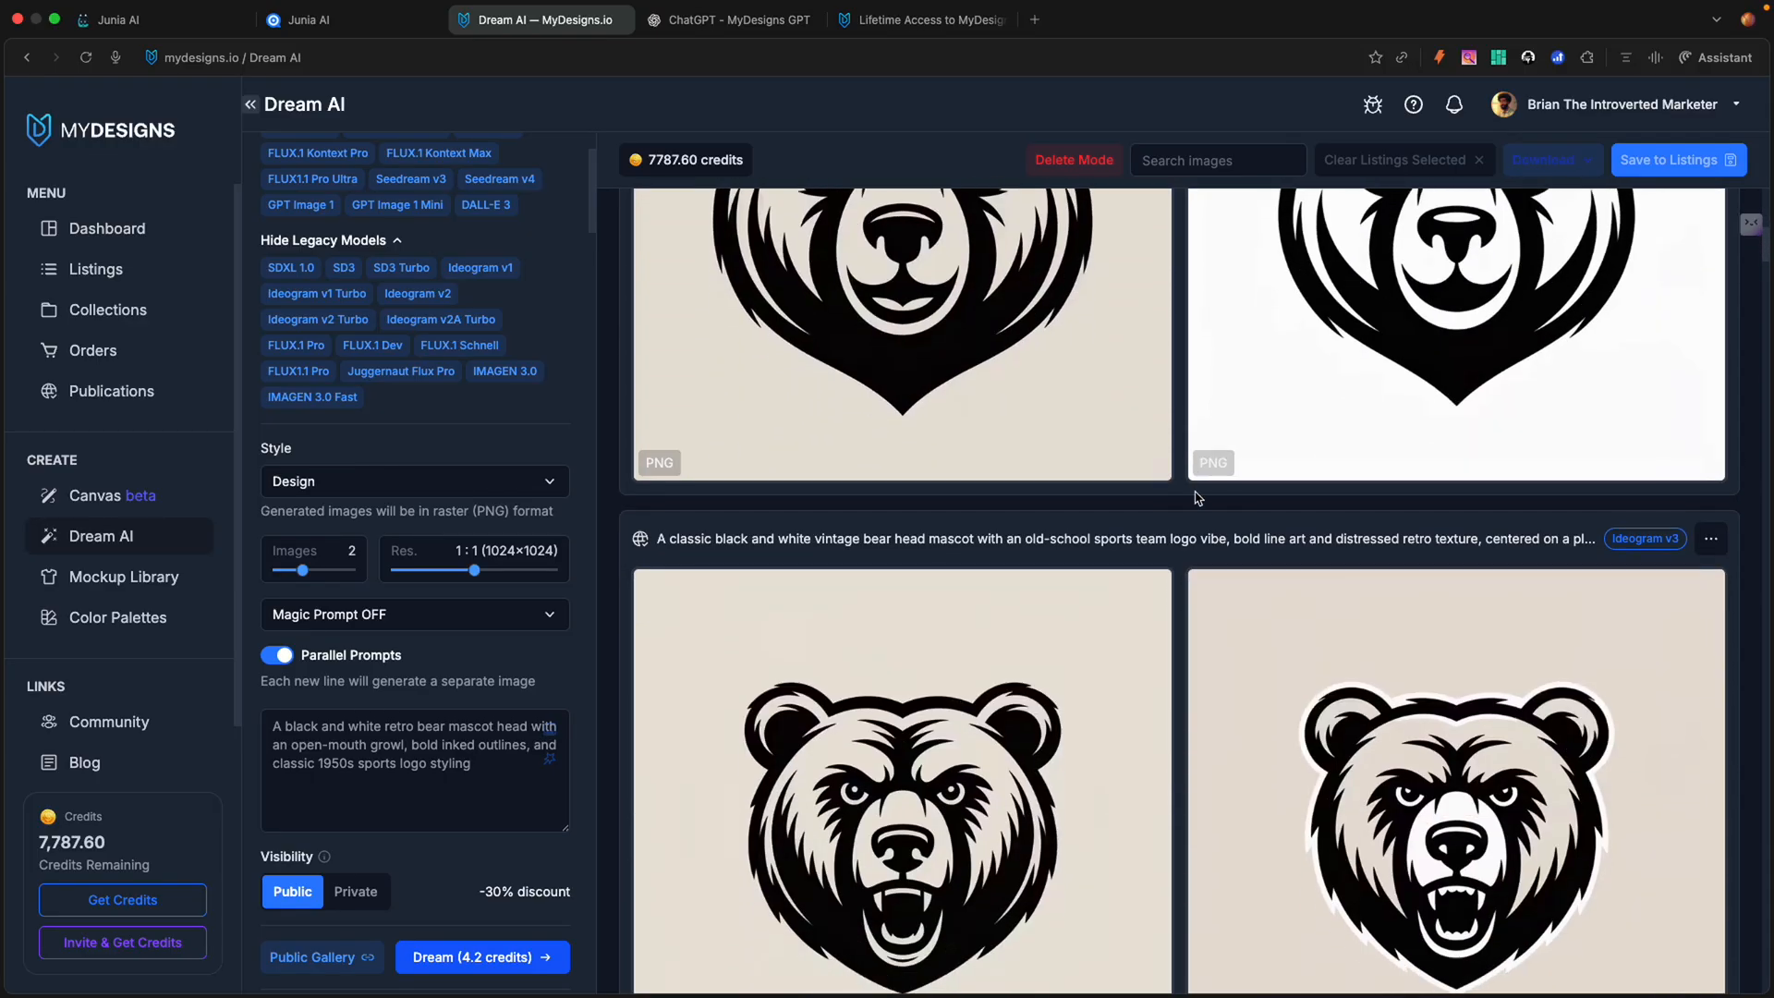
{"action": "scroll", "coordinate": [1300, 455], "scroll_direction": "down", "scroll_amount": 5}
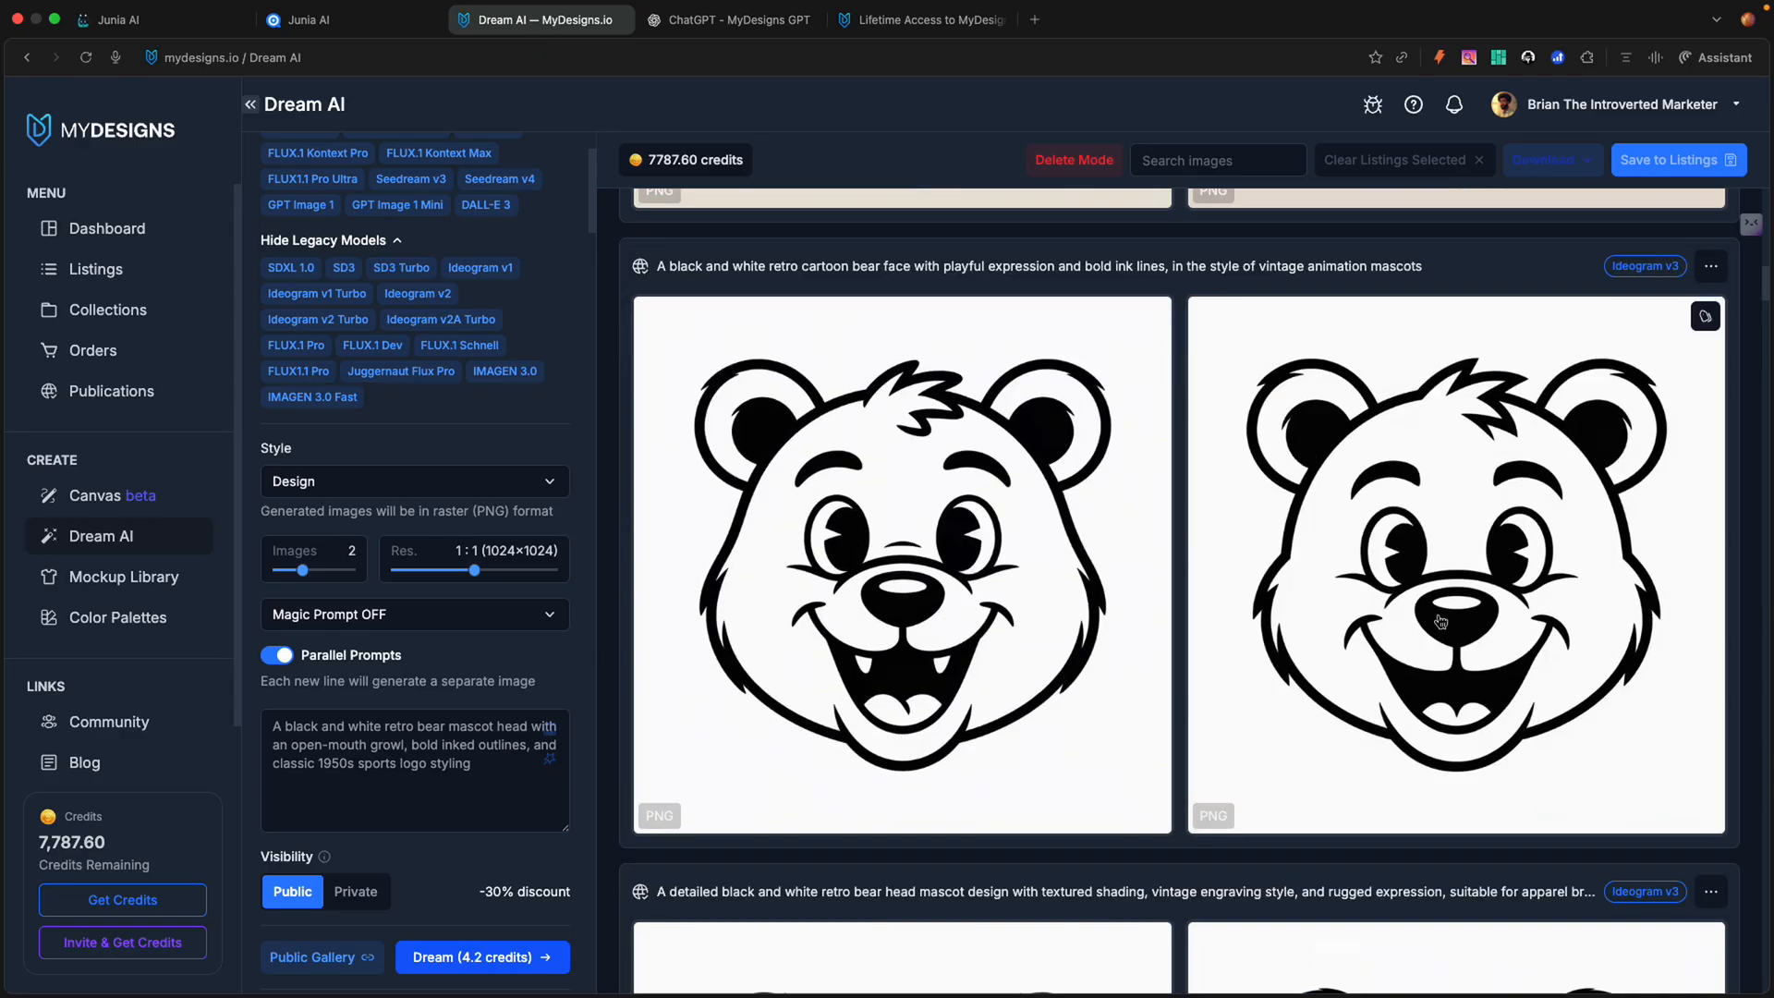
{"action": "scroll", "coordinate": [966, 614], "scroll_direction": "down", "scroll_amount": 12}
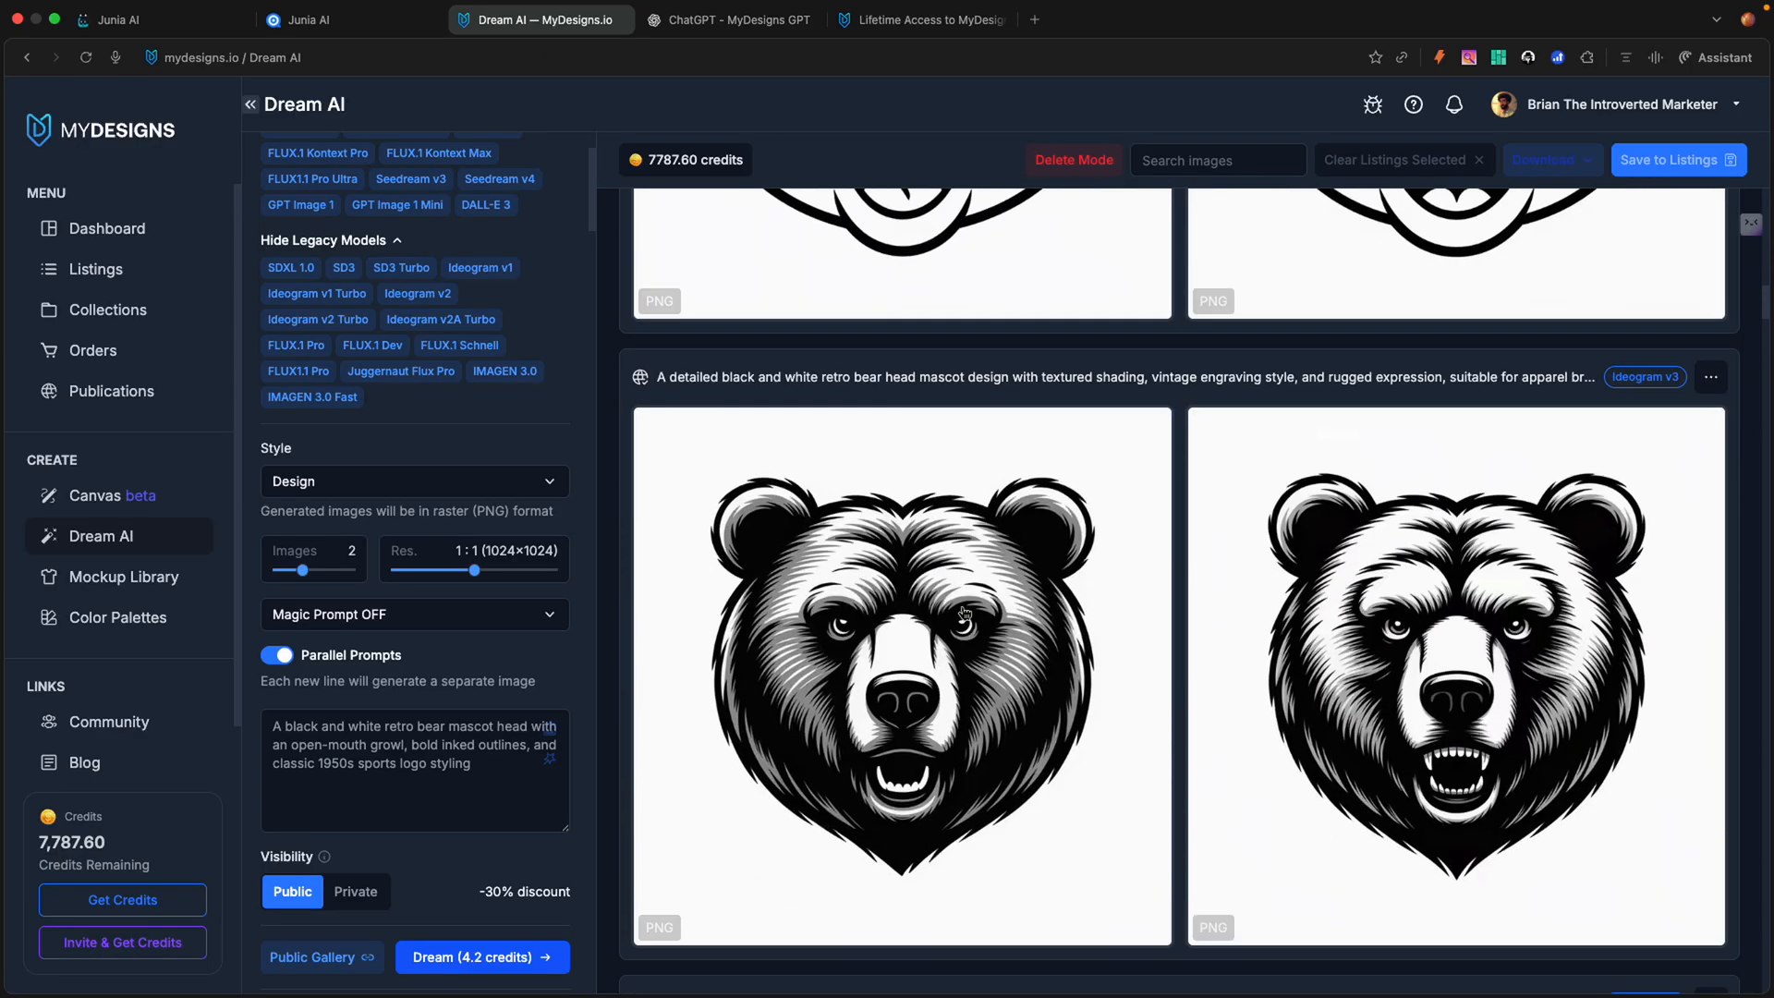
{"action": "scroll", "coordinate": [964, 613], "scroll_direction": "down", "scroll_amount": 2}
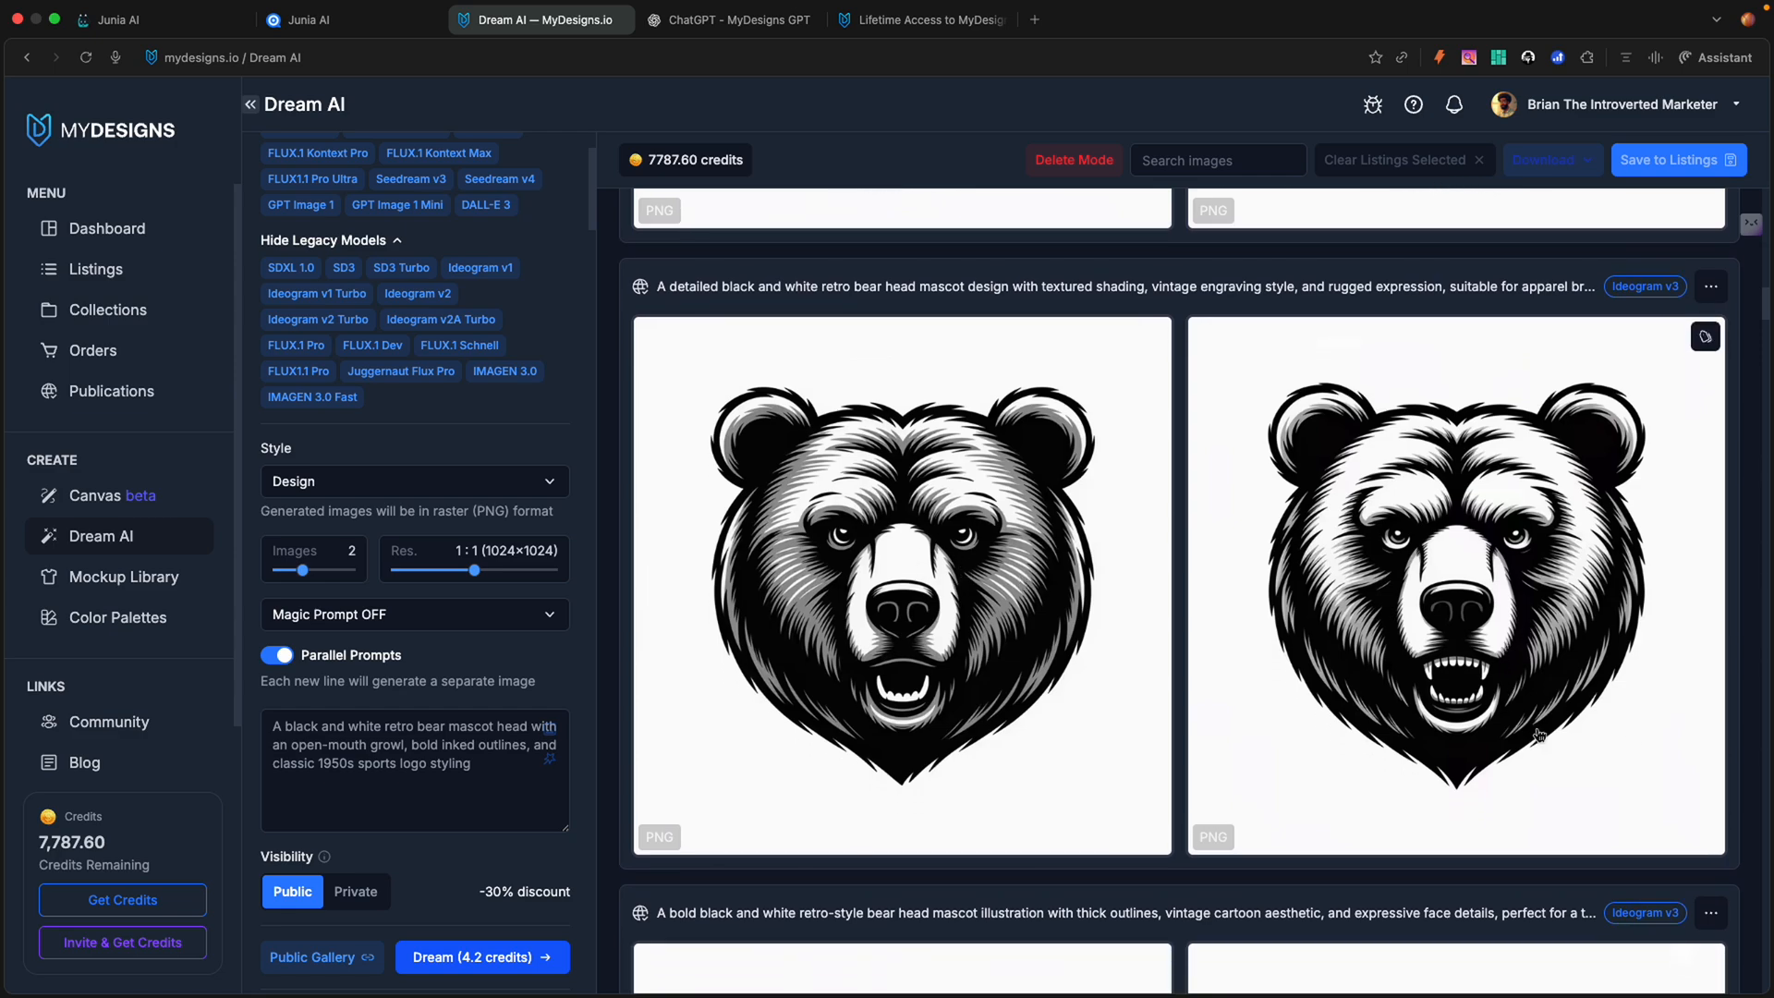
{"action": "scroll", "coordinate": [1494, 723], "scroll_direction": "down", "scroll_amount": 6}
{"action": "scroll", "coordinate": [1494, 722], "scroll_direction": "down", "scroll_amount": 11}
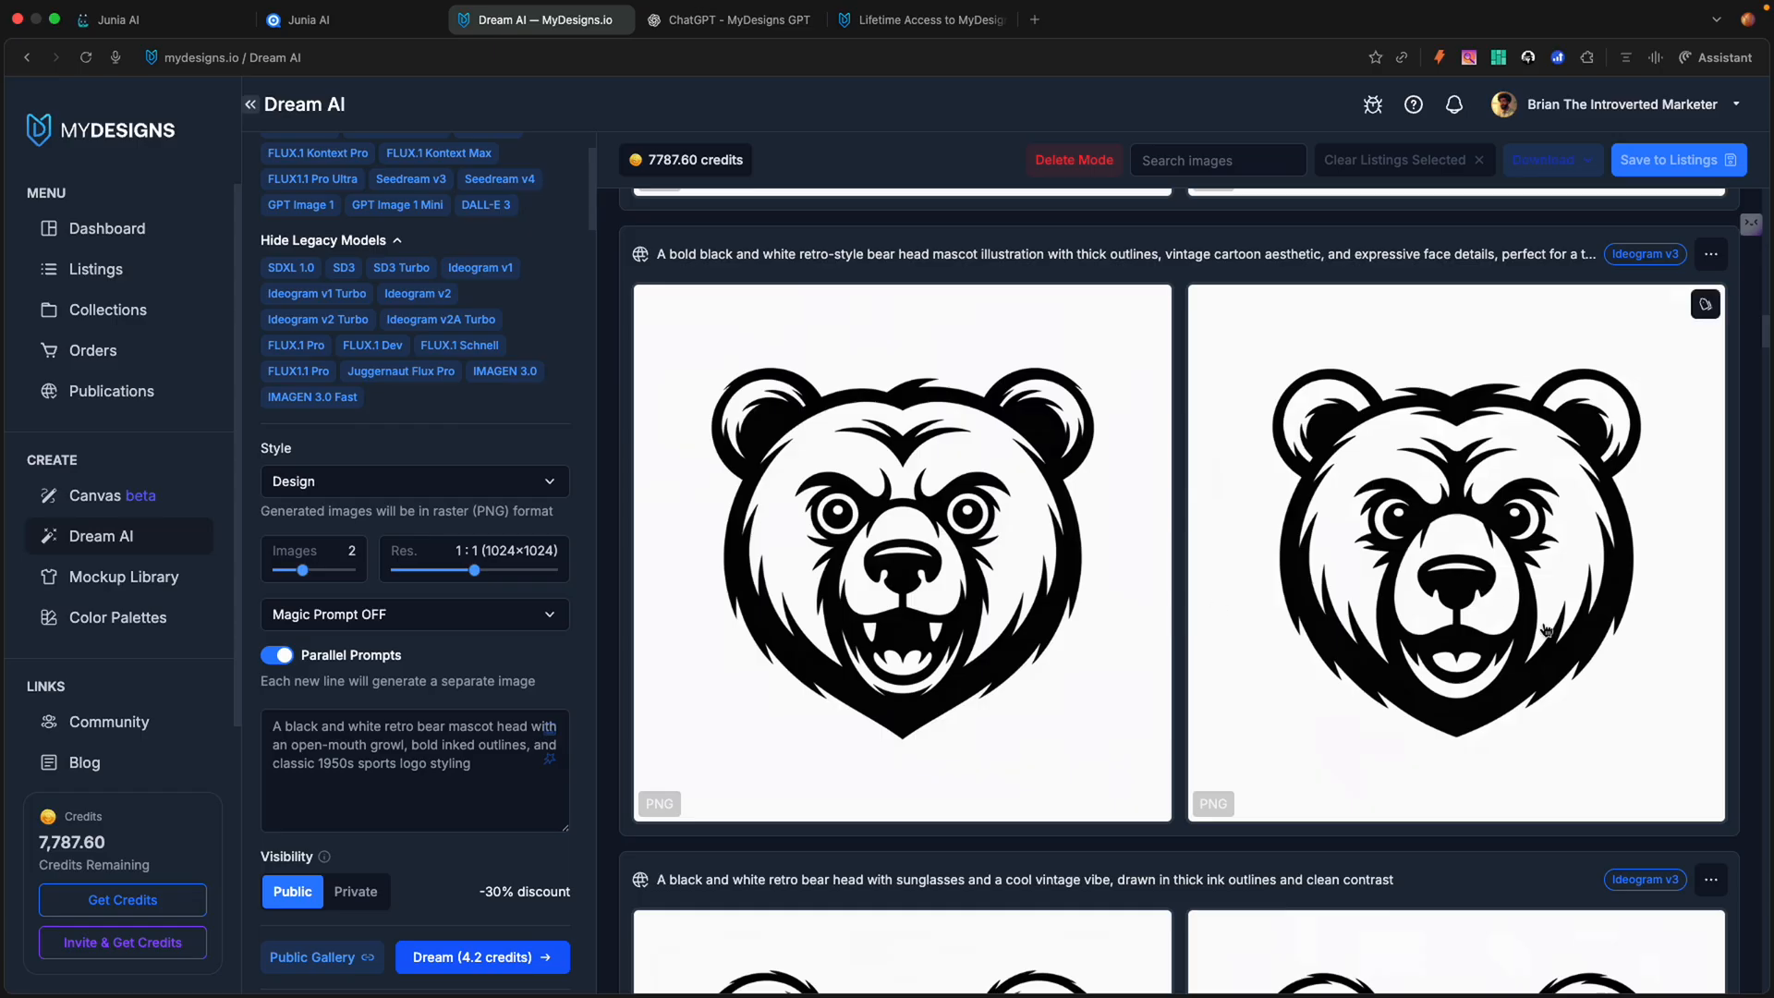
Step: Look through the remaining generated bear heads, from the sunglasses design down to the earlier wolf mascots
{"action": "scroll", "coordinate": [1545, 630], "scroll_direction": "down", "scroll_amount": 15}
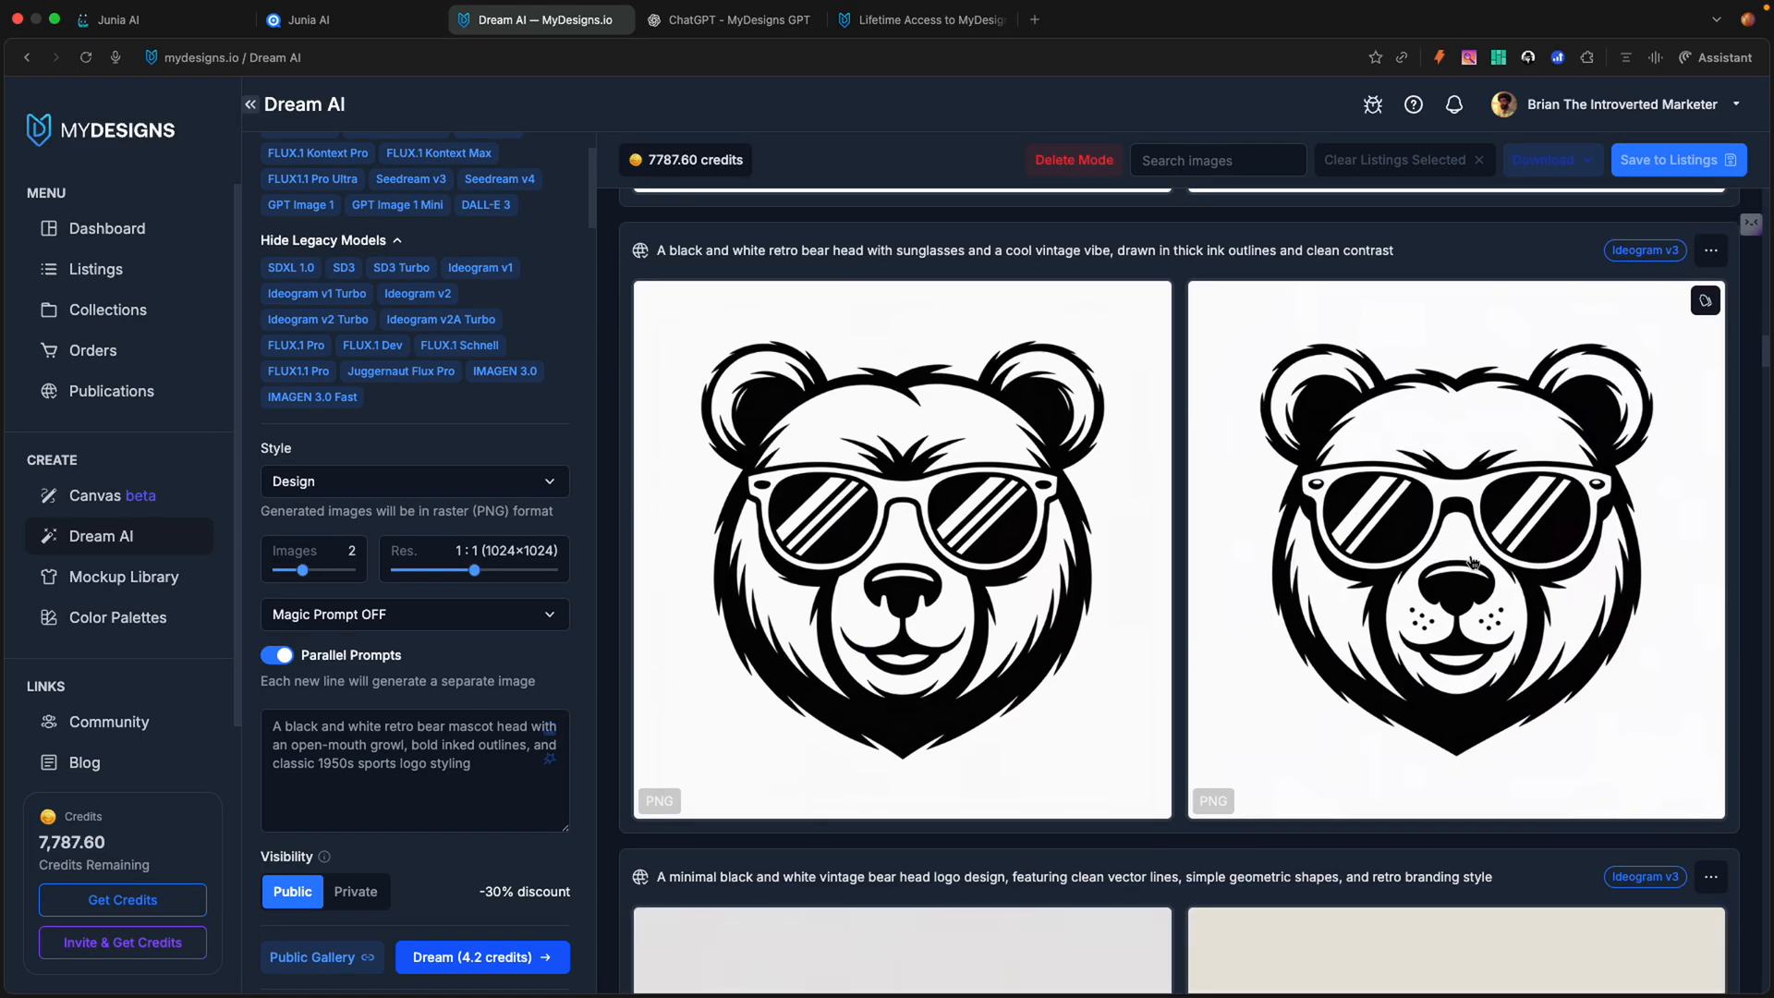
{"action": "scroll", "coordinate": [1473, 562], "scroll_direction": "down", "scroll_amount": 20}
{"action": "scroll", "coordinate": [1457, 571], "scroll_direction": "down", "scroll_amount": 20}
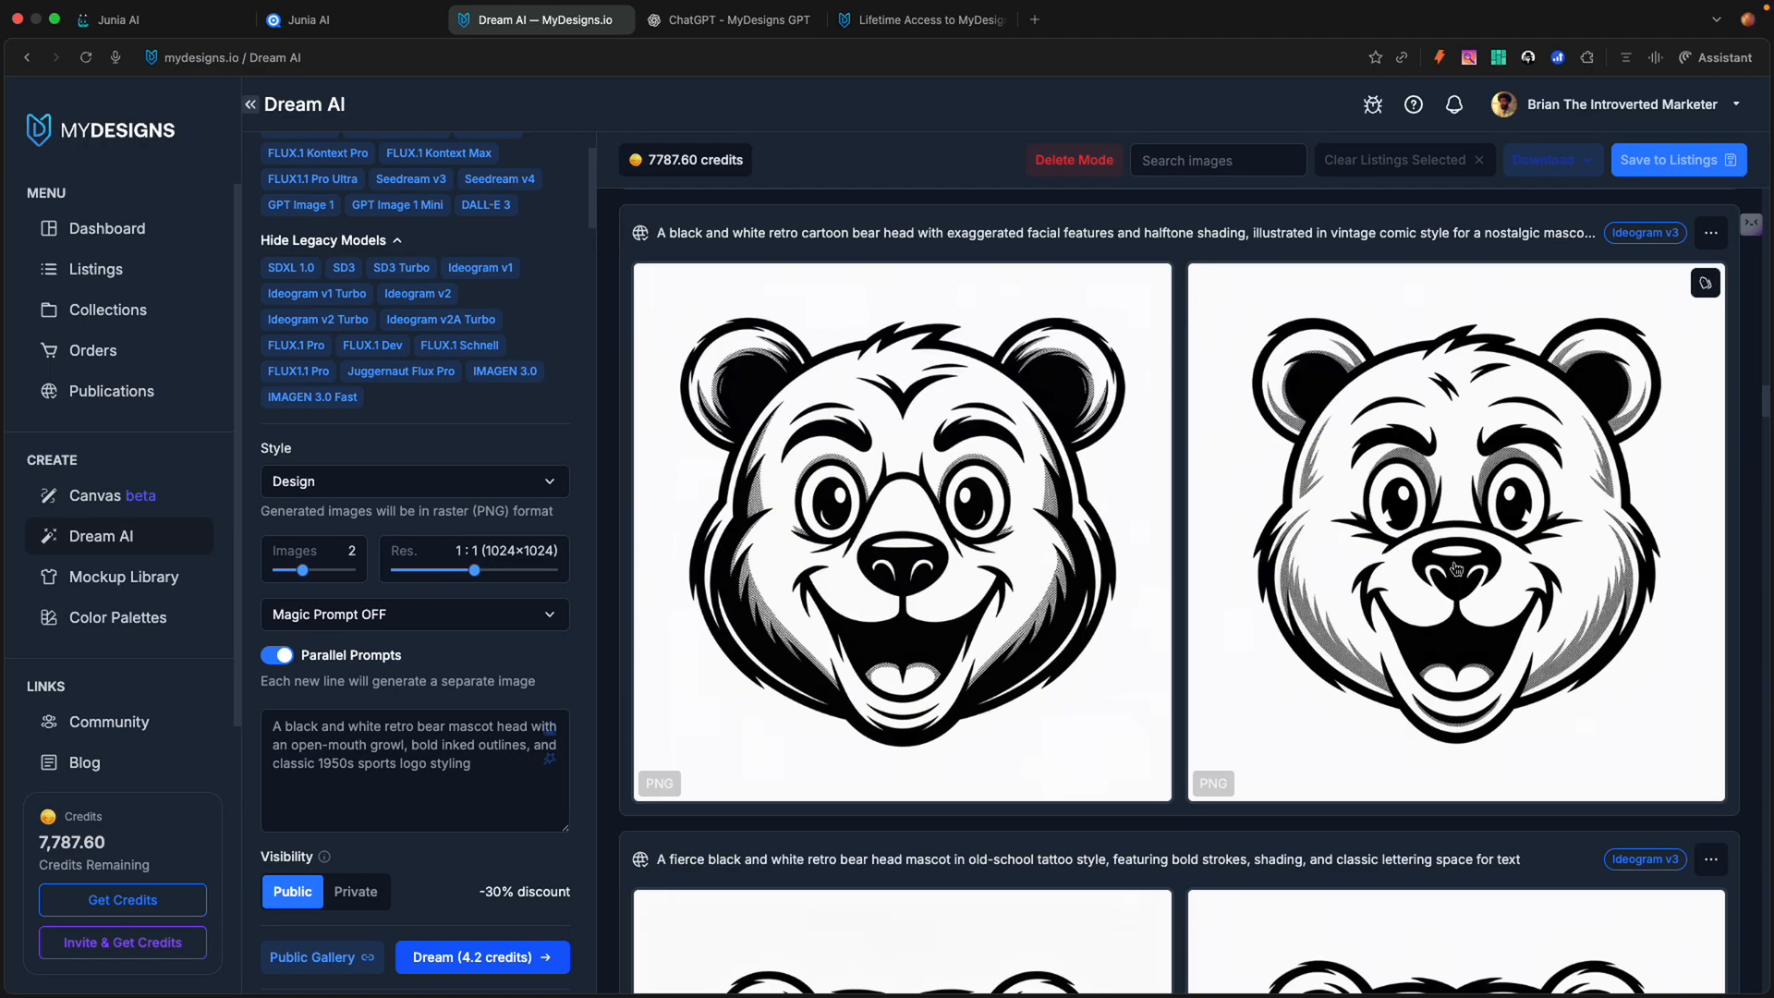
{"action": "scroll", "coordinate": [1457, 568], "scroll_direction": "down", "scroll_amount": 10}
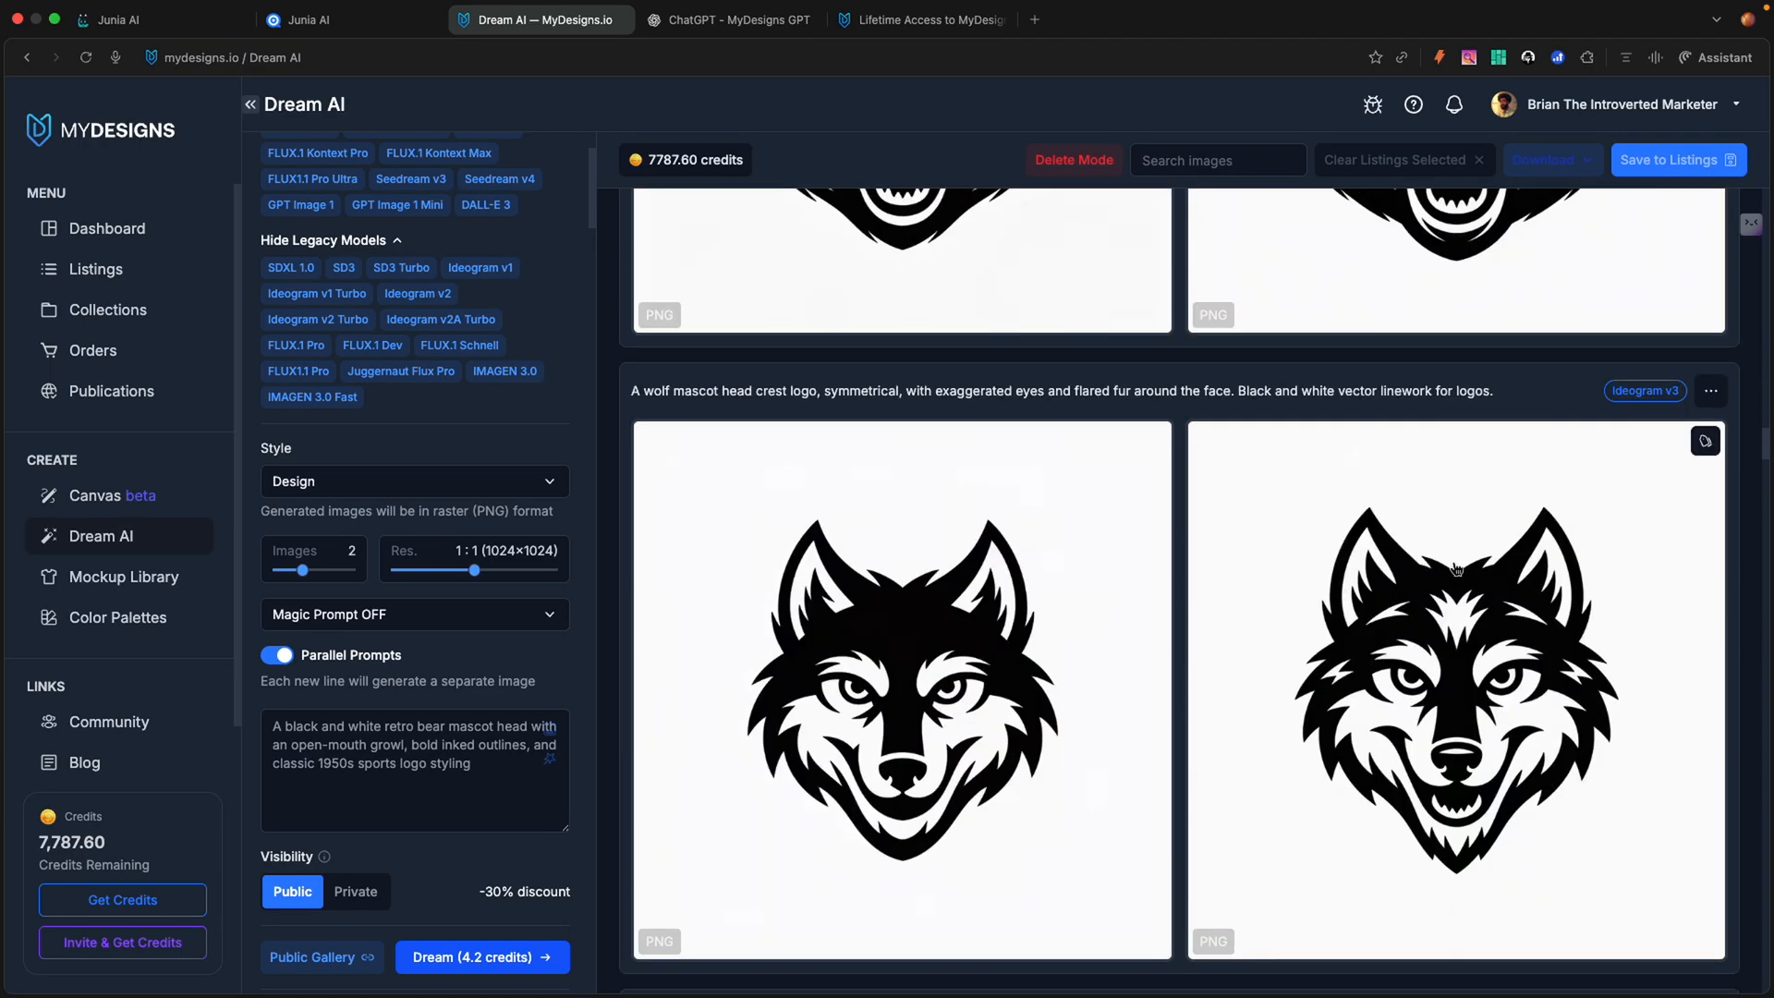
{"action": "scroll", "coordinate": [1453, 574], "scroll_direction": "up", "scroll_amount": 20}
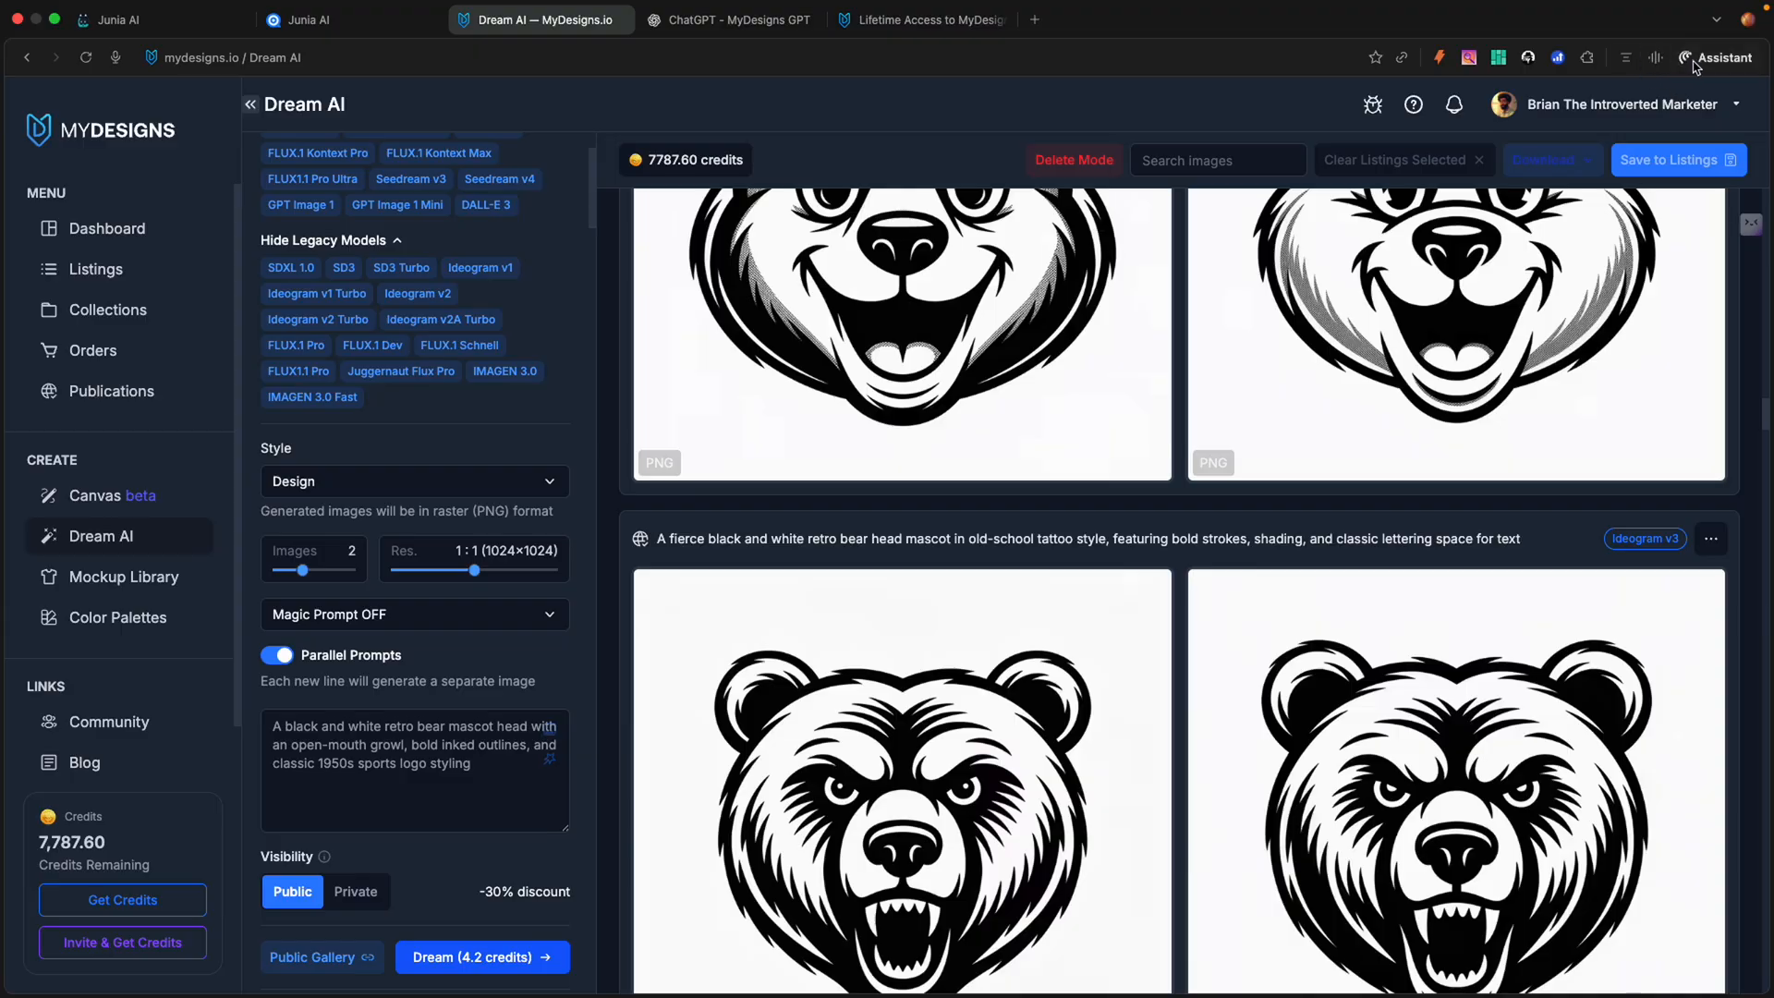
Step: Reduce the browser's page zoom to 25% for an overview of the generated images
{"action": "left_click", "coordinate": [1716, 19]}
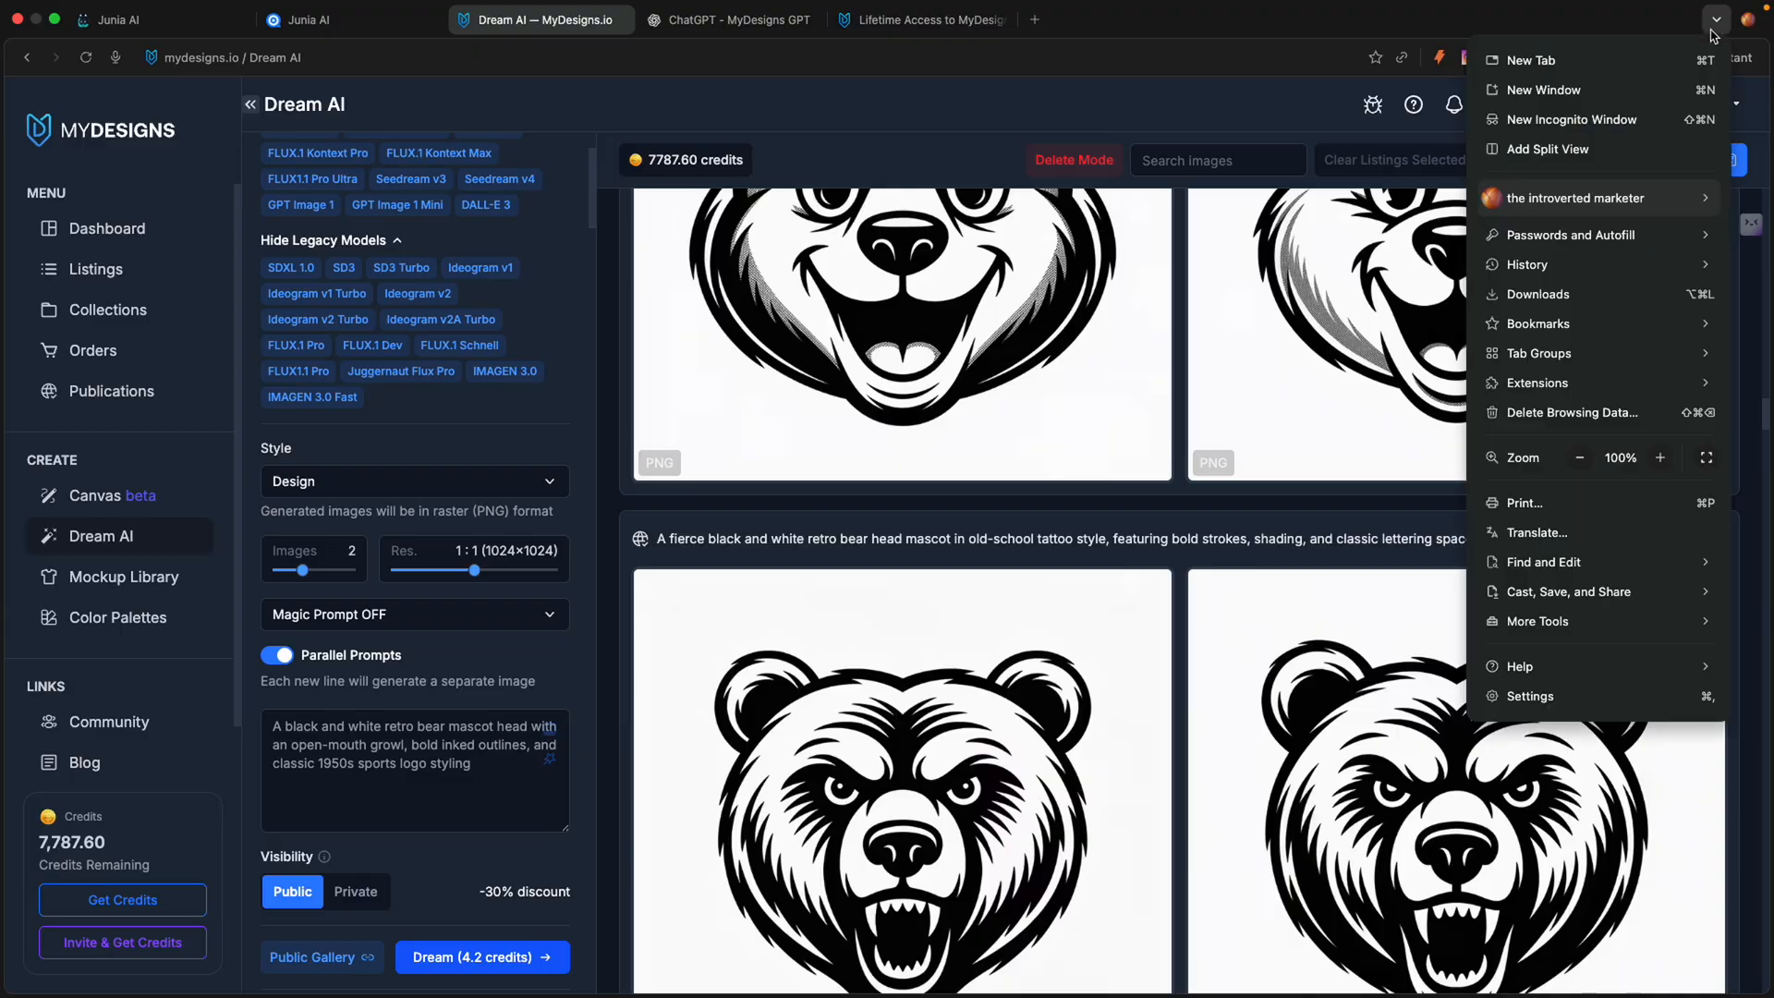
{"action": "left_click", "coordinate": [1578, 458]}
{"action": "left_click", "coordinate": [1578, 458]}
{"action": "left_click", "coordinate": [1578, 459]}
{"action": "left_click", "coordinate": [1578, 458]}
{"action": "left_click", "coordinate": [1578, 458]}
{"action": "left_click", "coordinate": [1579, 458]}
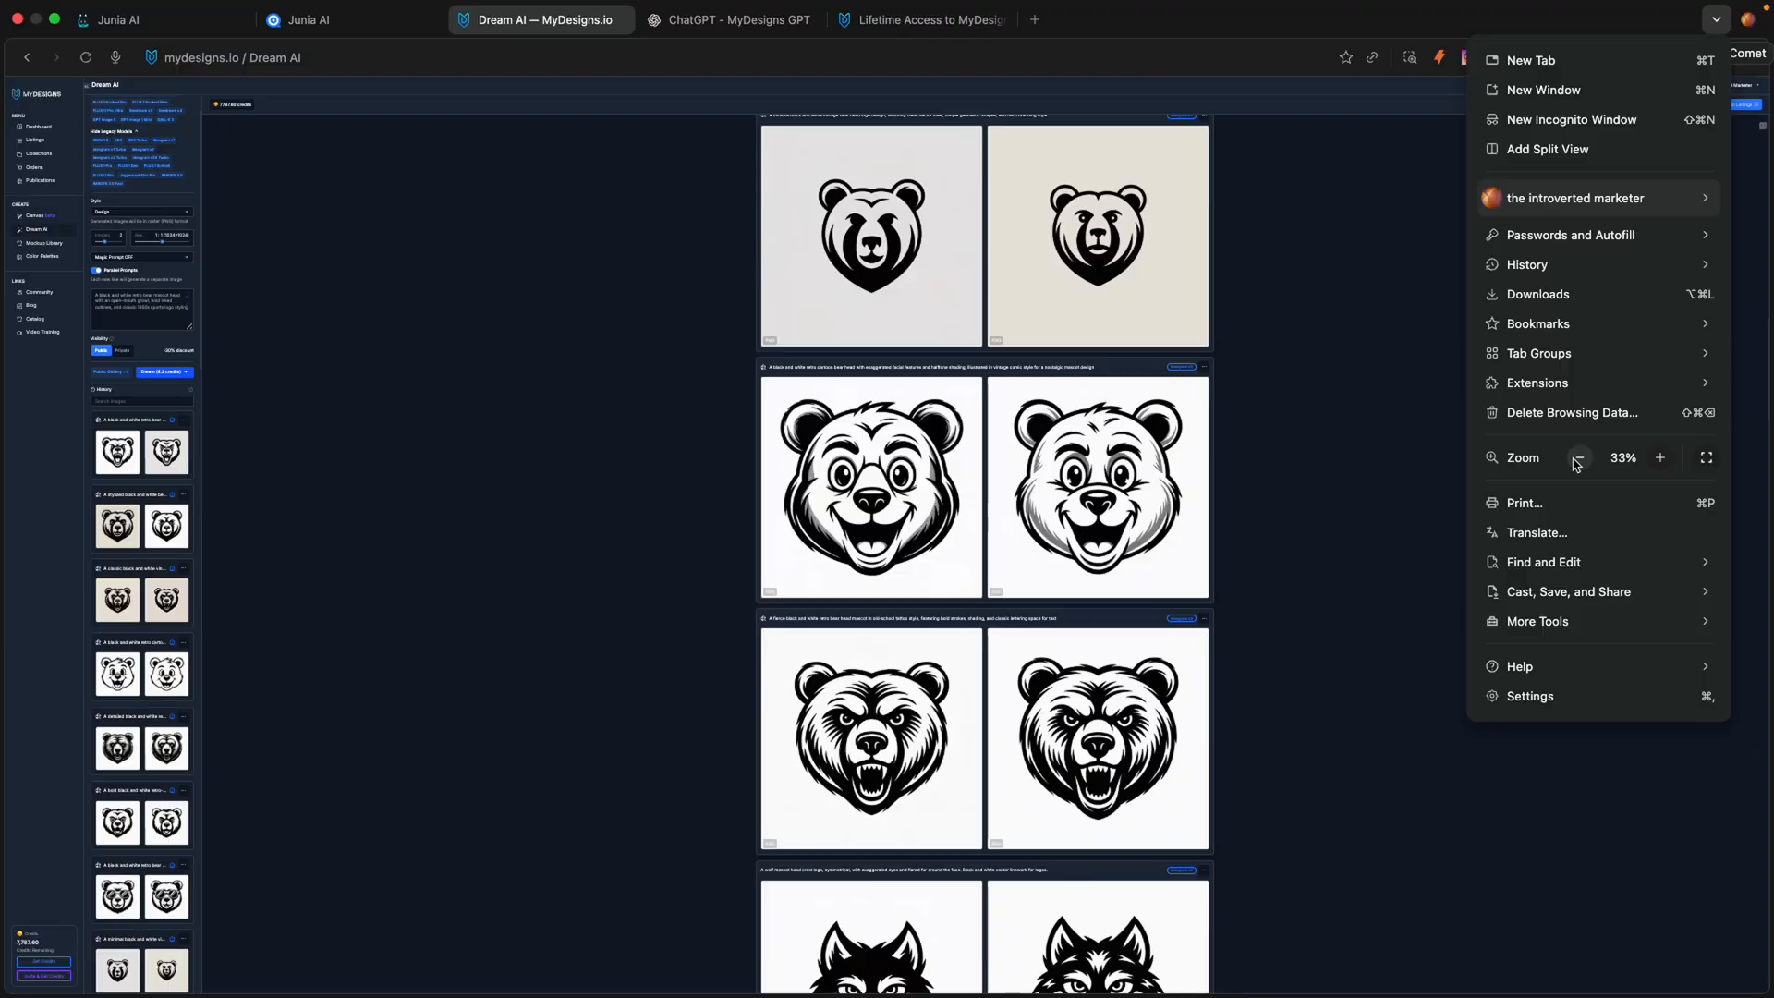
{"action": "left_click", "coordinate": [1577, 459]}
{"action": "left_click", "coordinate": [1364, 462]}
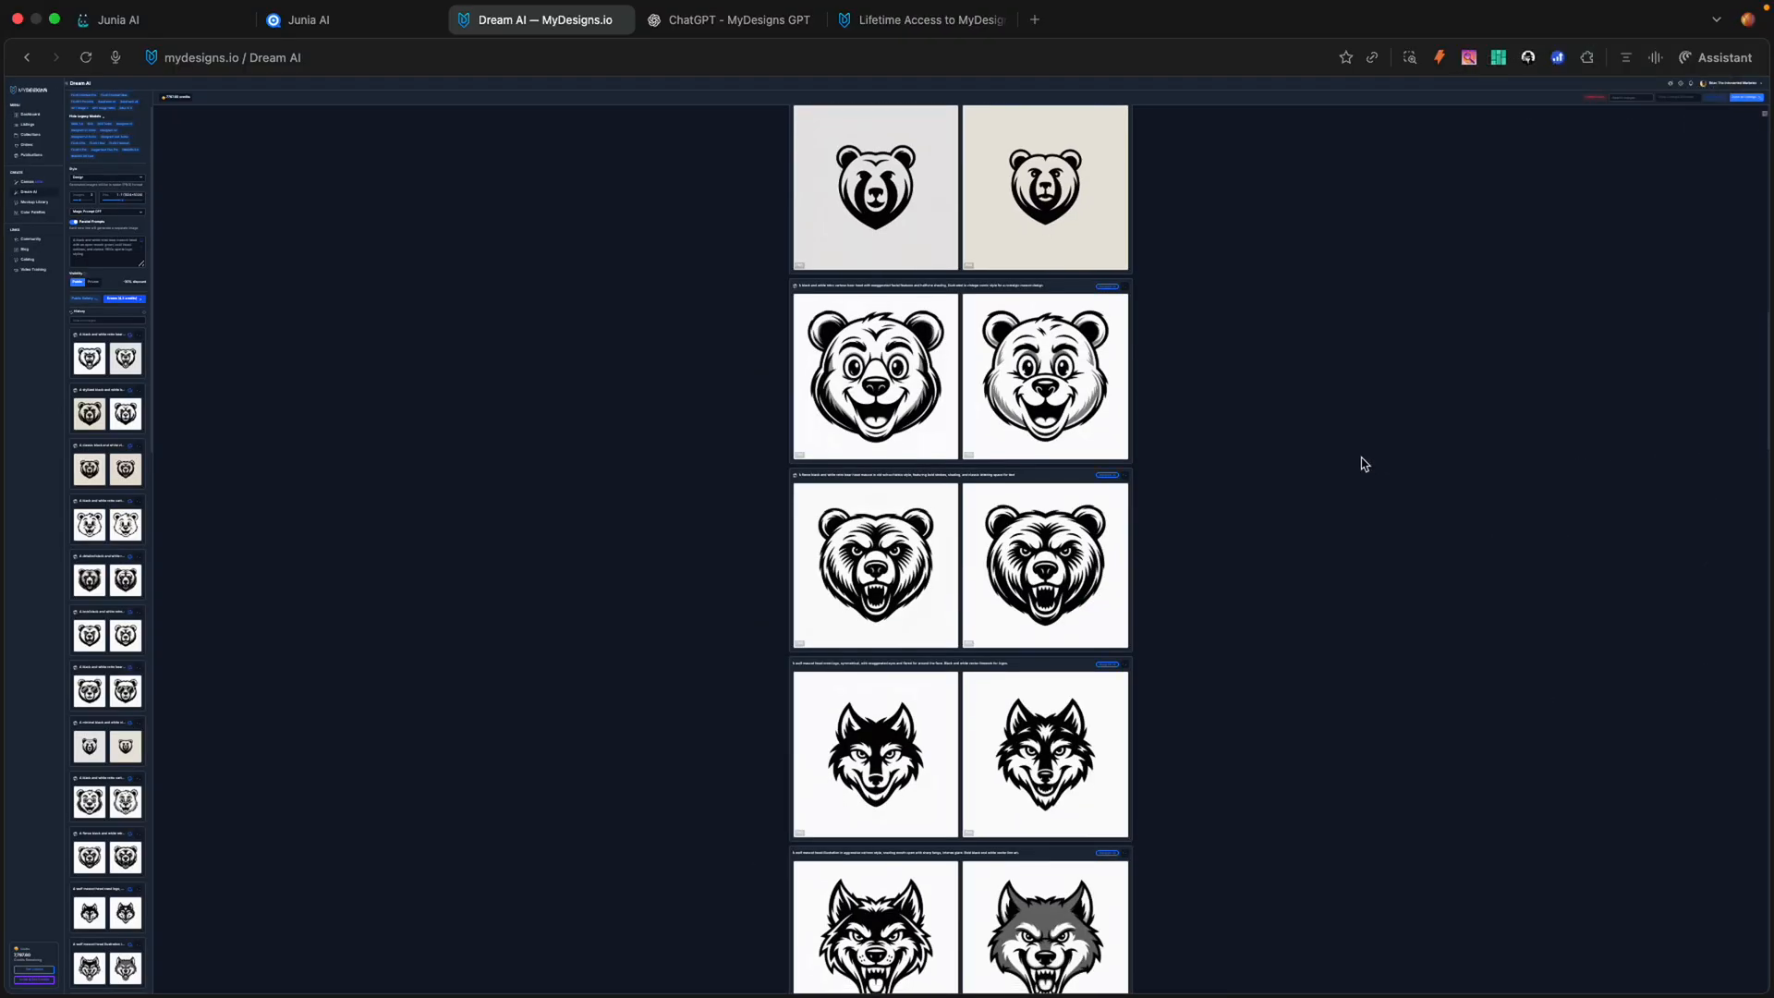
Step: Select ten bear head images from the generated results, from the fierce tattoo-style bear up to the open-mouth growl bear
{"action": "scroll", "coordinate": [1359, 465], "scroll_direction": "up", "scroll_amount": 2}
{"action": "scroll", "coordinate": [1266, 517], "scroll_direction": "up", "scroll_amount": 3}
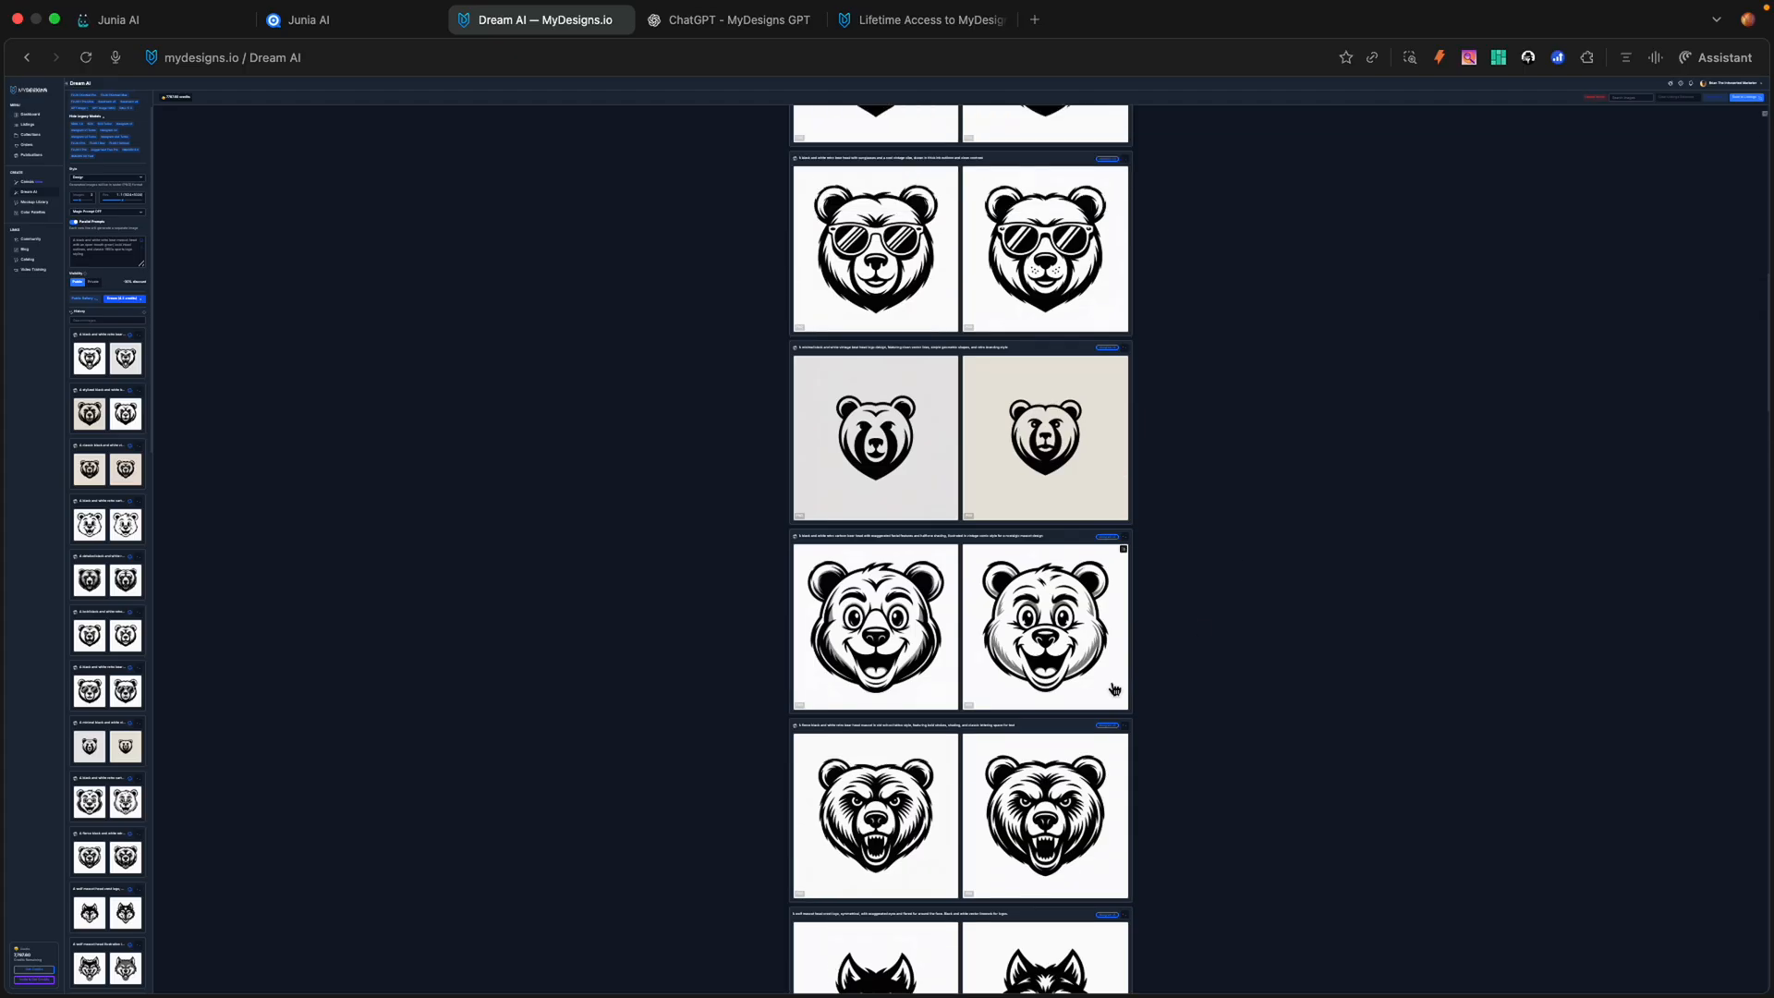
{"action": "left_click", "coordinate": [1050, 827]}
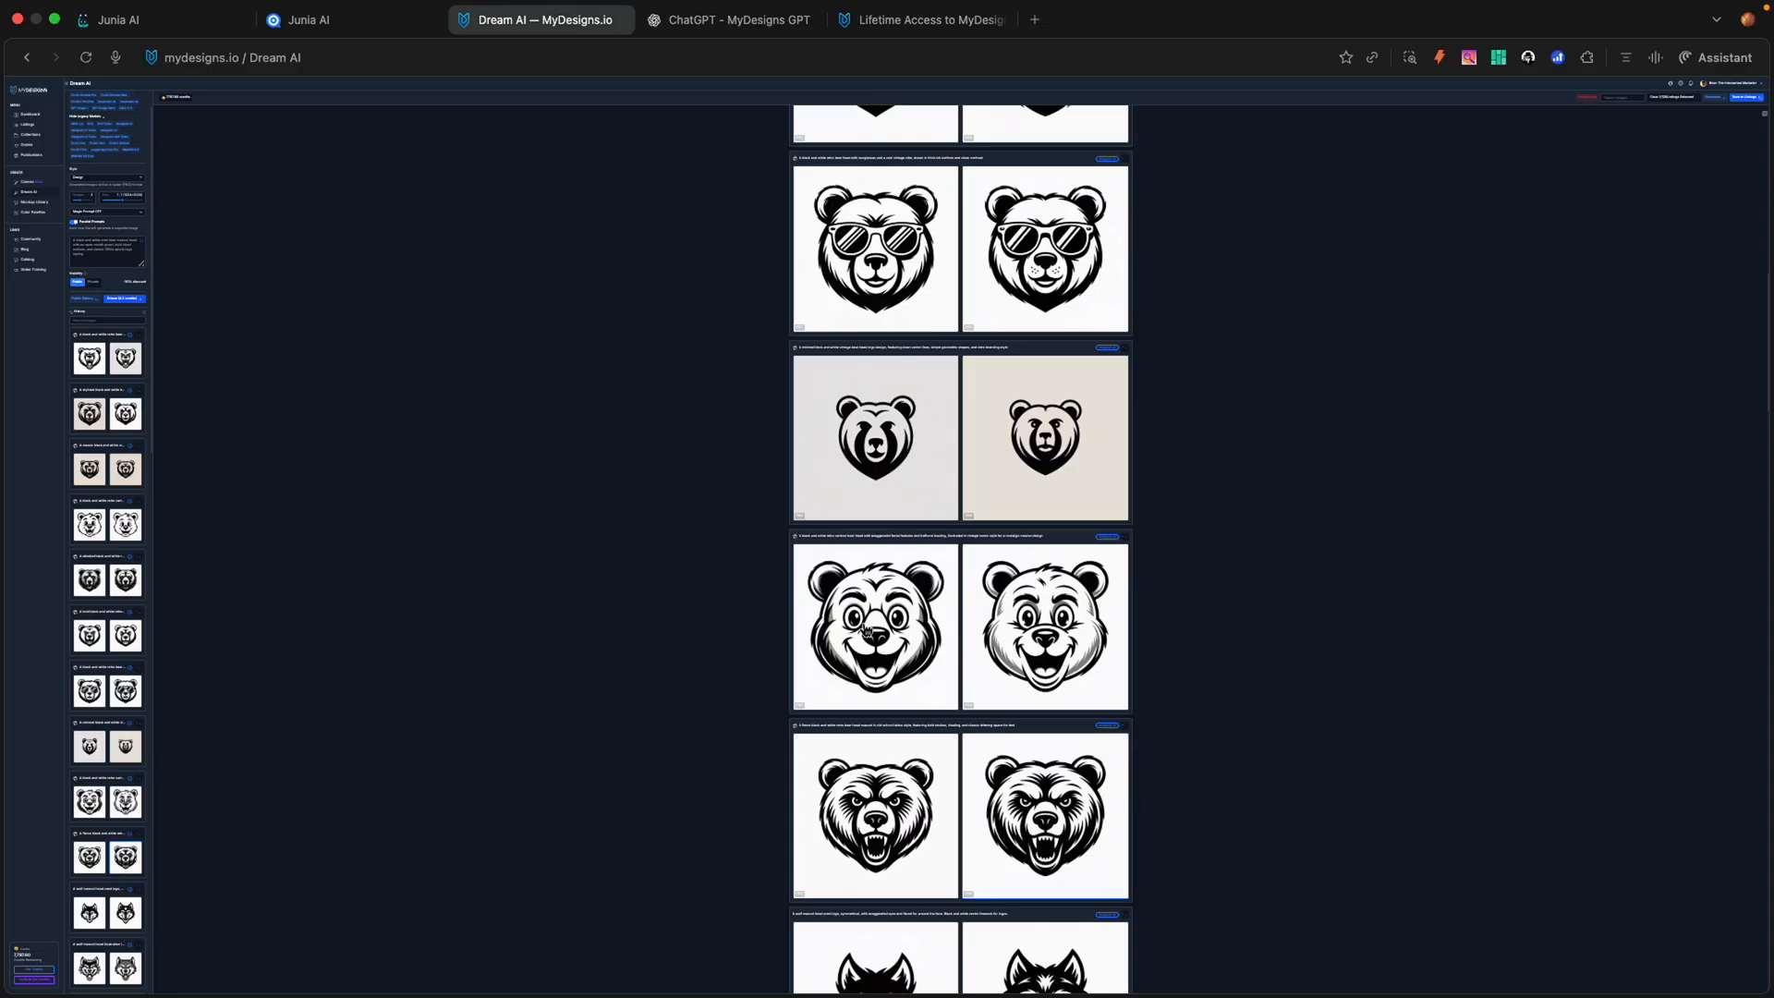
{"action": "scroll", "coordinate": [866, 631], "scroll_direction": "up", "scroll_amount": 1}
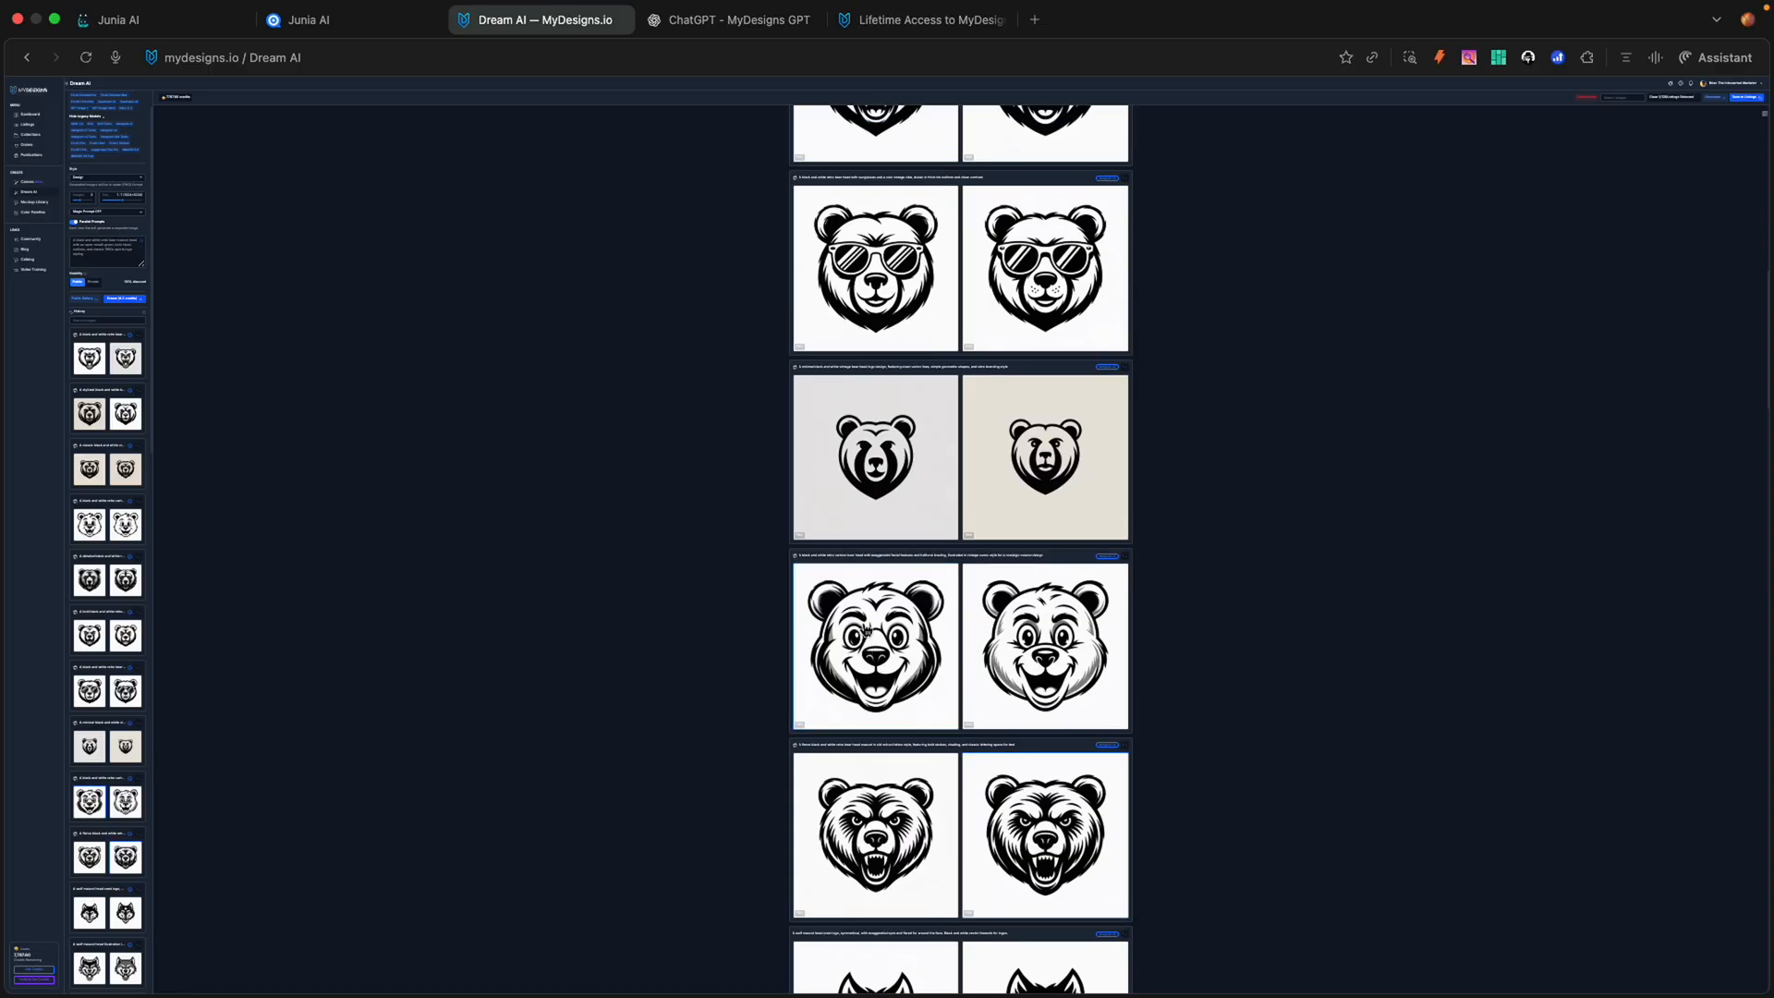
{"action": "scroll", "coordinate": [865, 631], "scroll_direction": "up", "scroll_amount": 3}
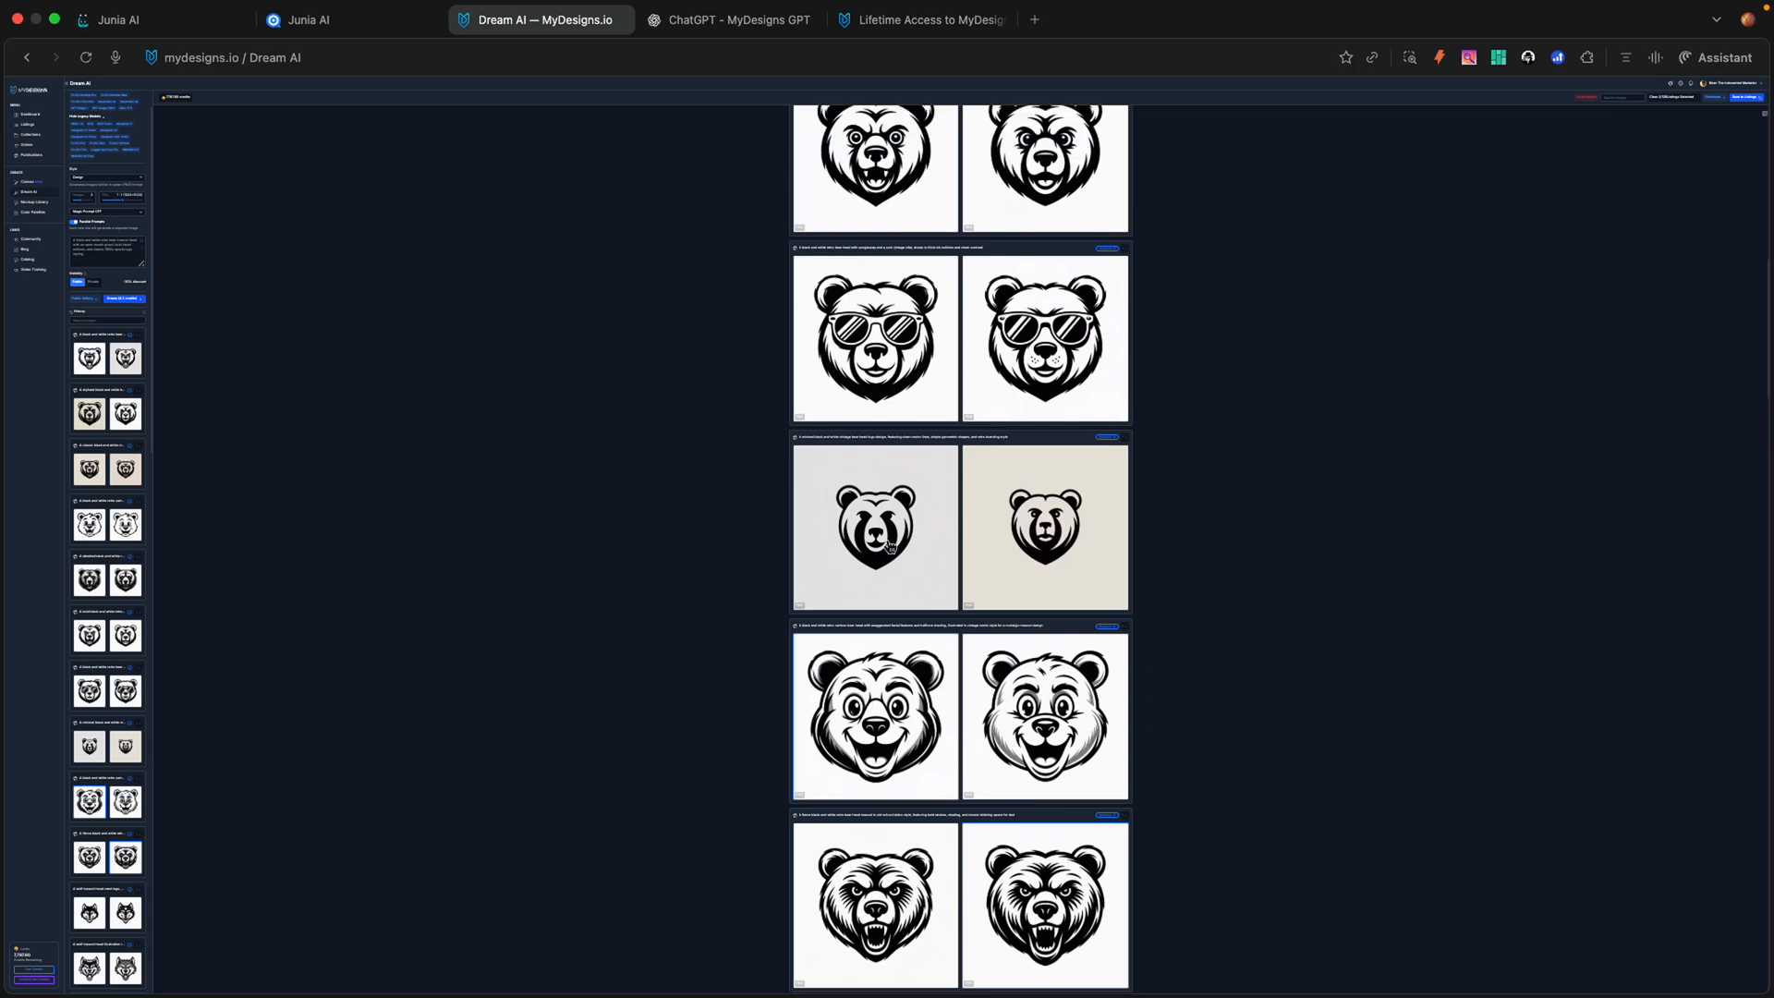
{"action": "scroll", "coordinate": [889, 546], "scroll_direction": "up", "scroll_amount": 10}
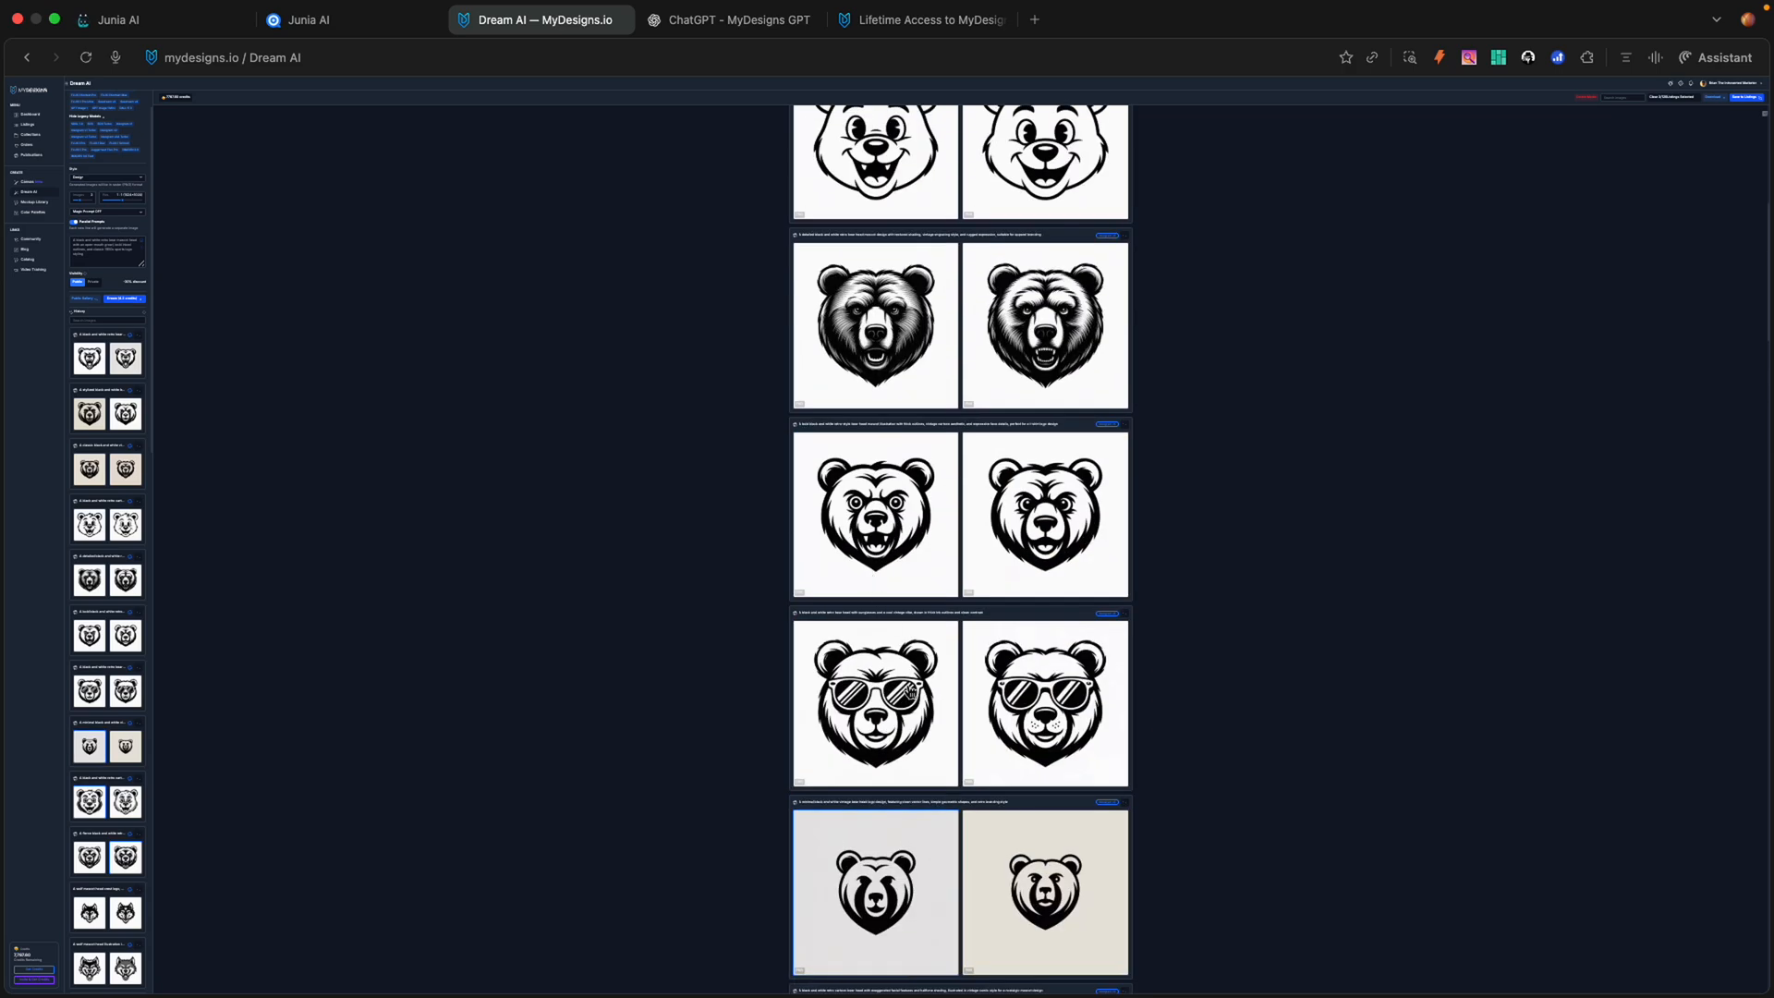
{"action": "scroll", "coordinate": [1033, 686], "scroll_direction": "up", "scroll_amount": 7}
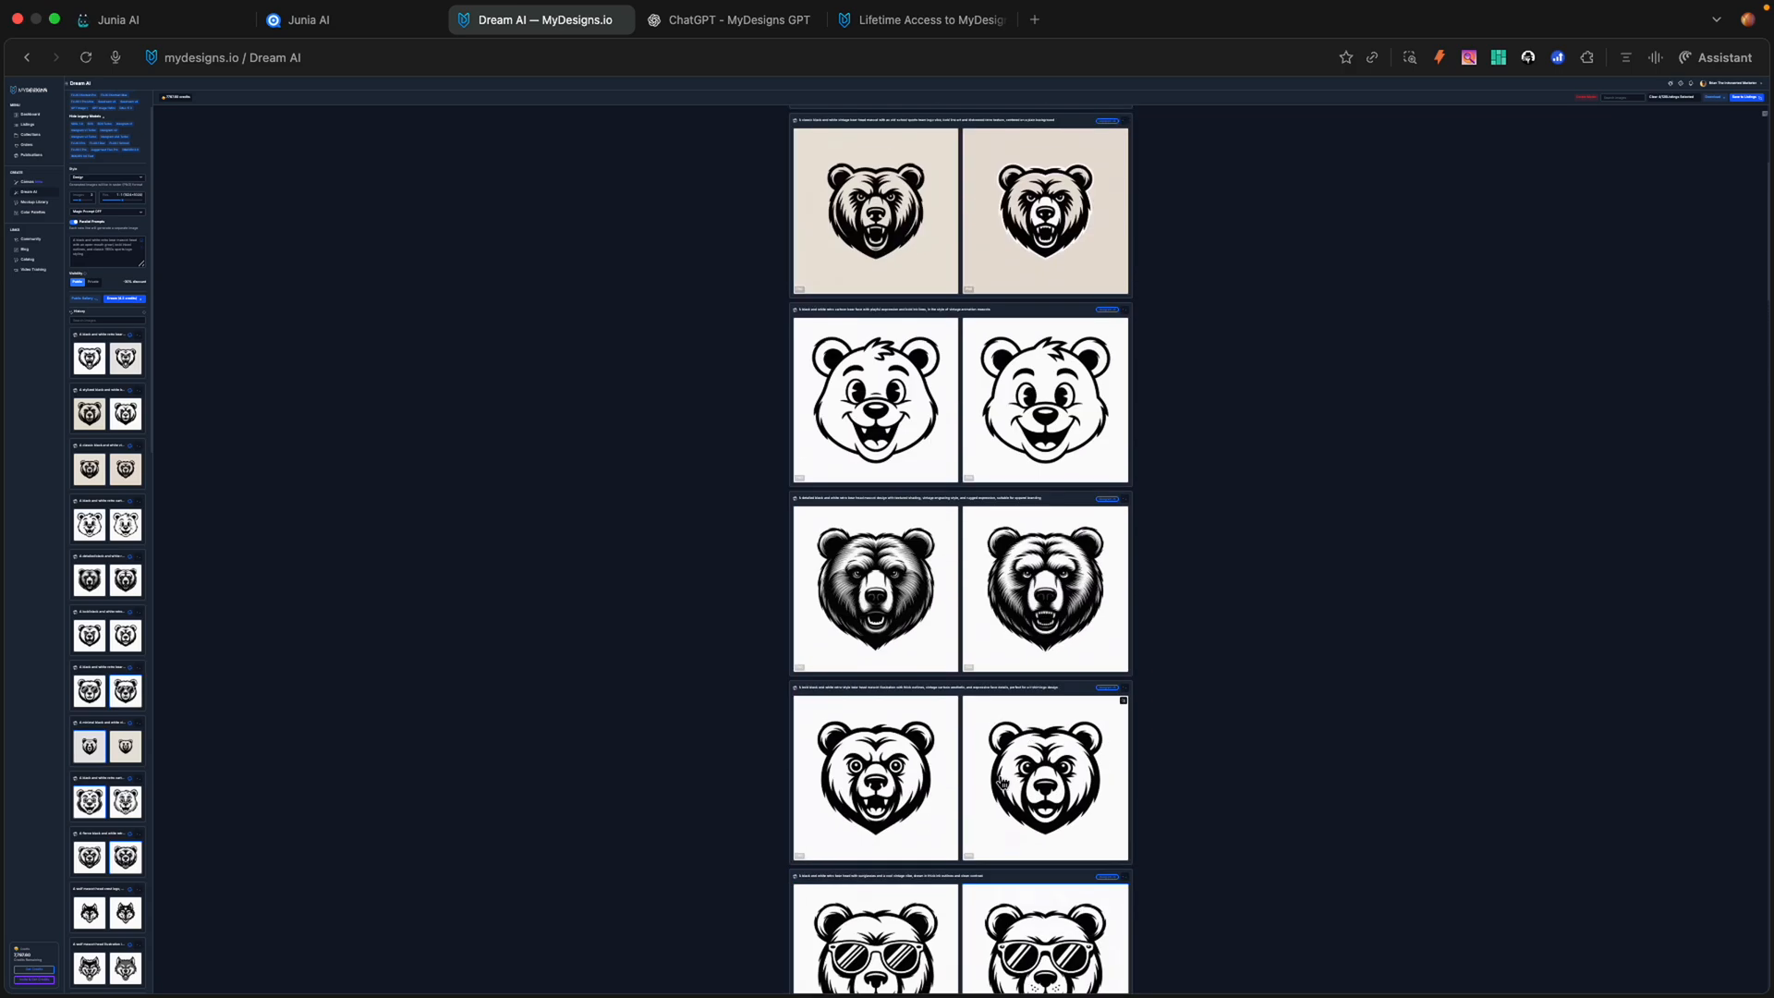
{"action": "scroll", "coordinate": [1030, 620], "scroll_direction": "up", "scroll_amount": 4}
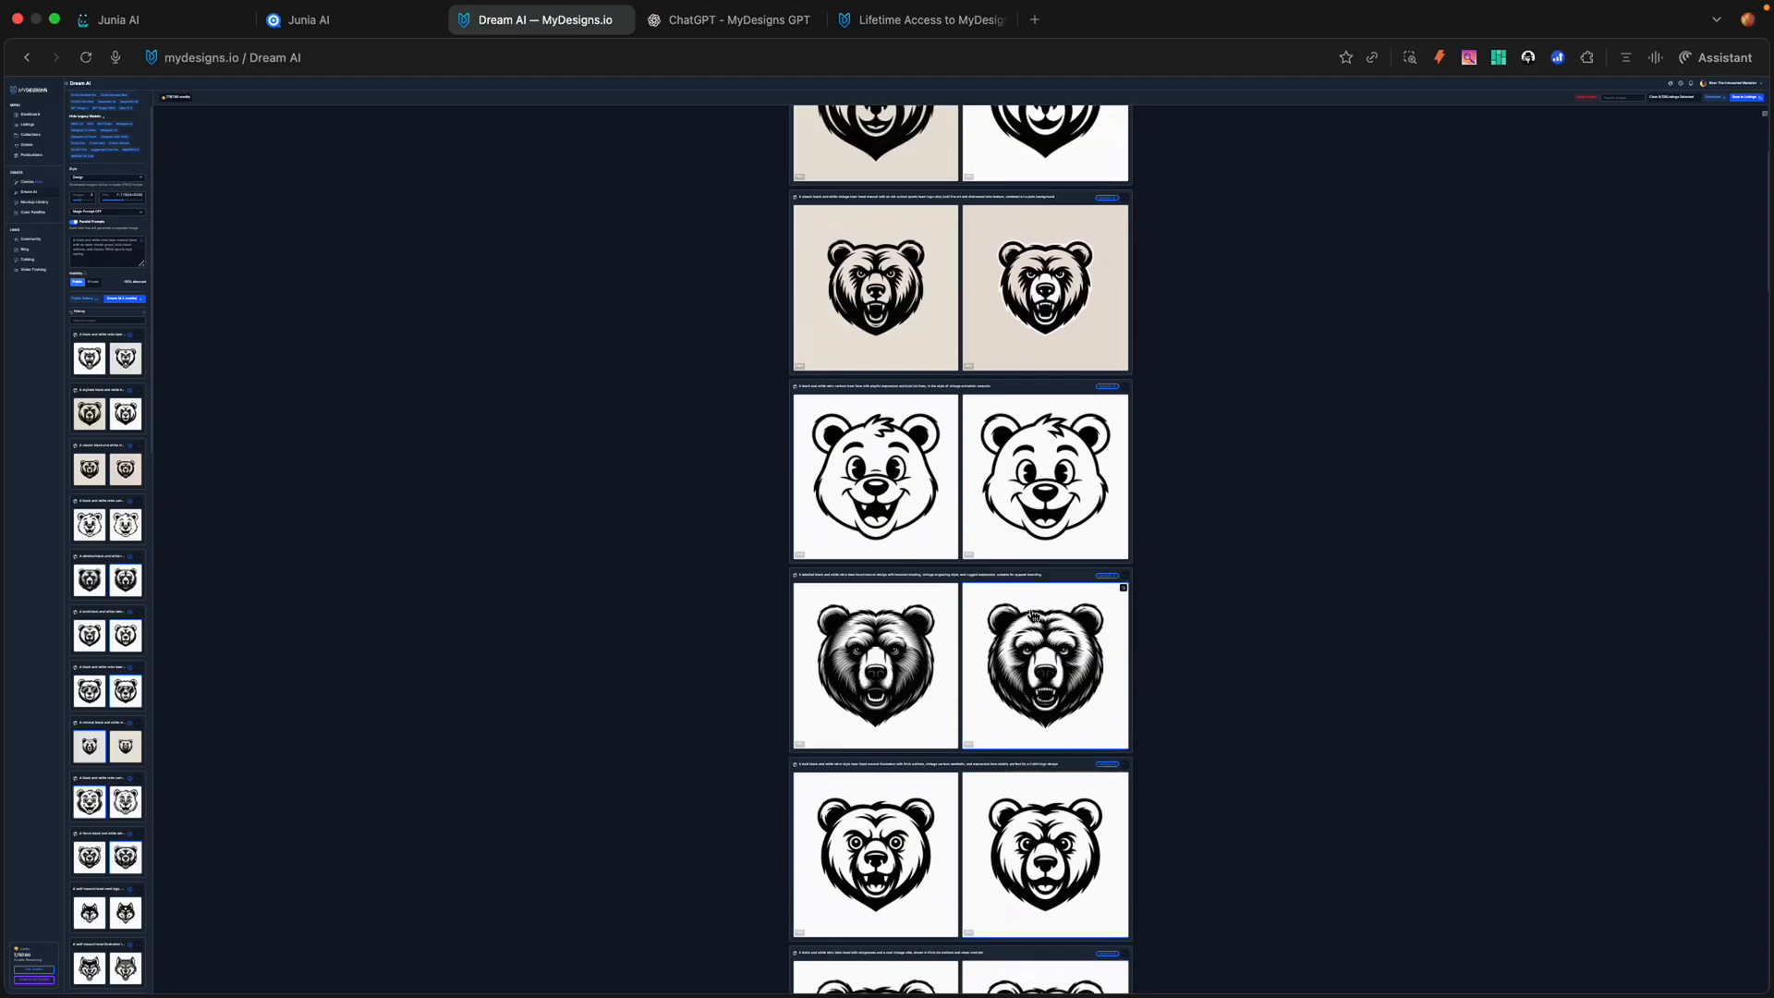
{"action": "scroll", "coordinate": [1052, 605], "scroll_direction": "up", "scroll_amount": 5}
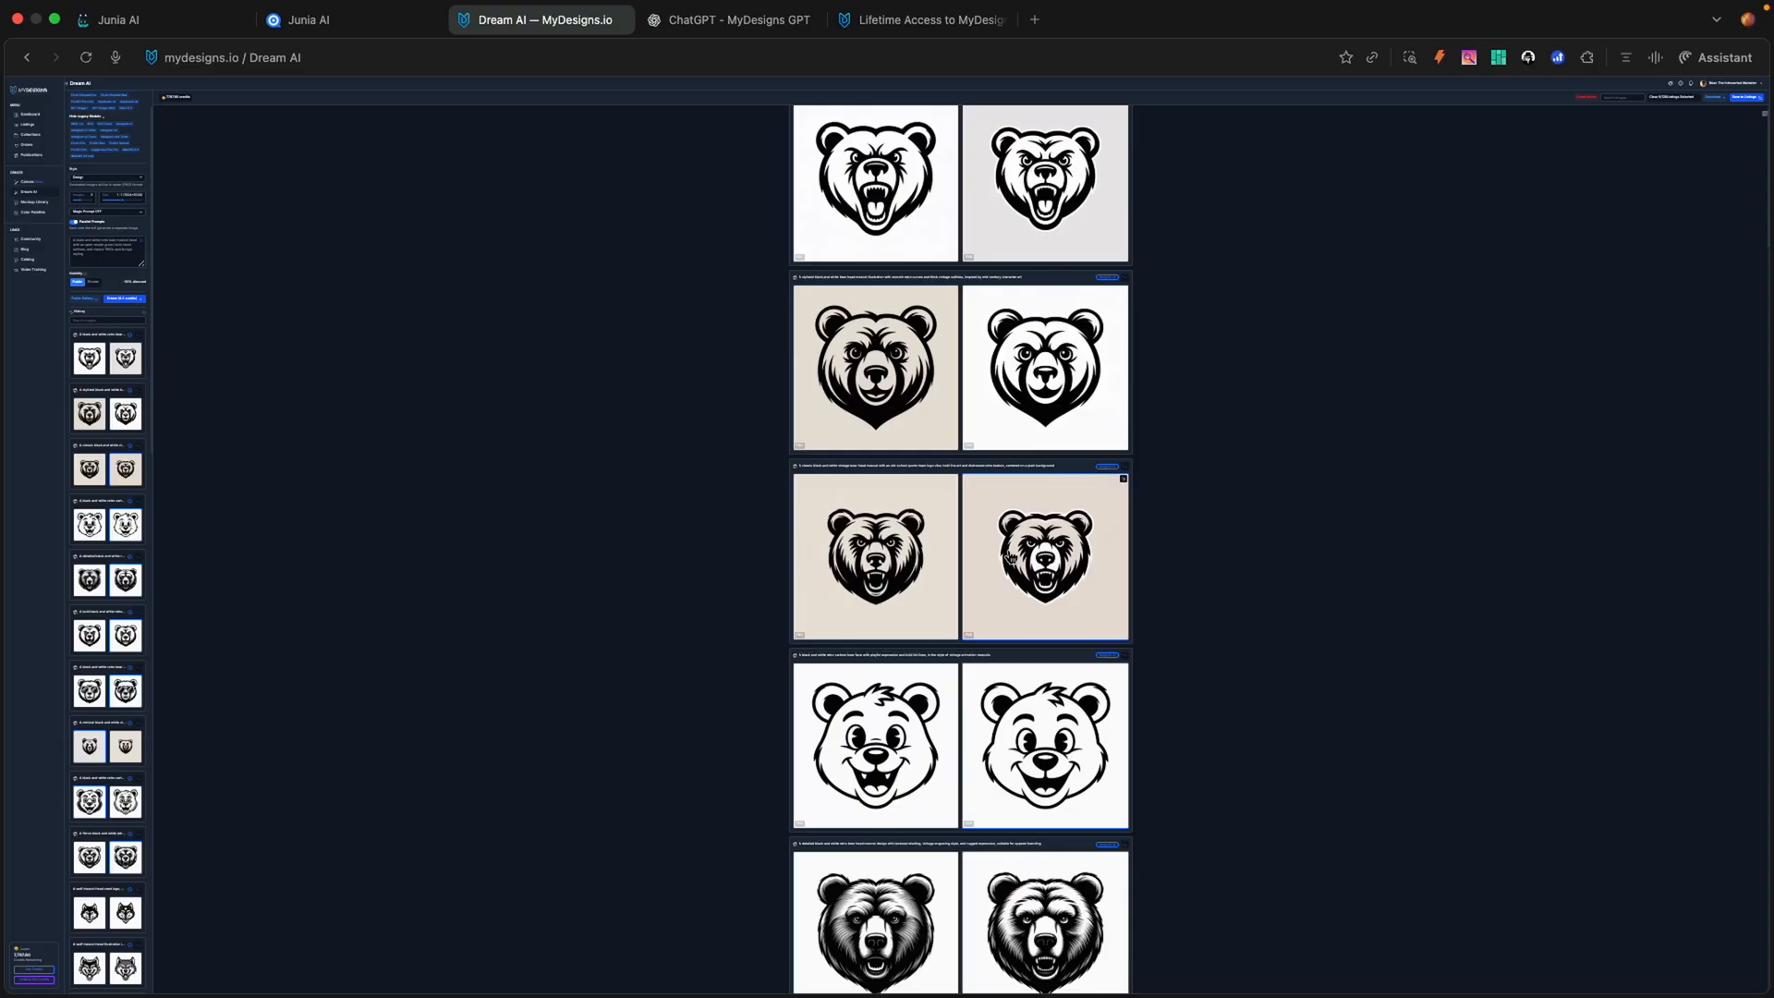
{"action": "scroll", "coordinate": [1011, 557], "scroll_direction": "up", "scroll_amount": 1}
{"action": "left_click", "coordinate": [892, 367]}
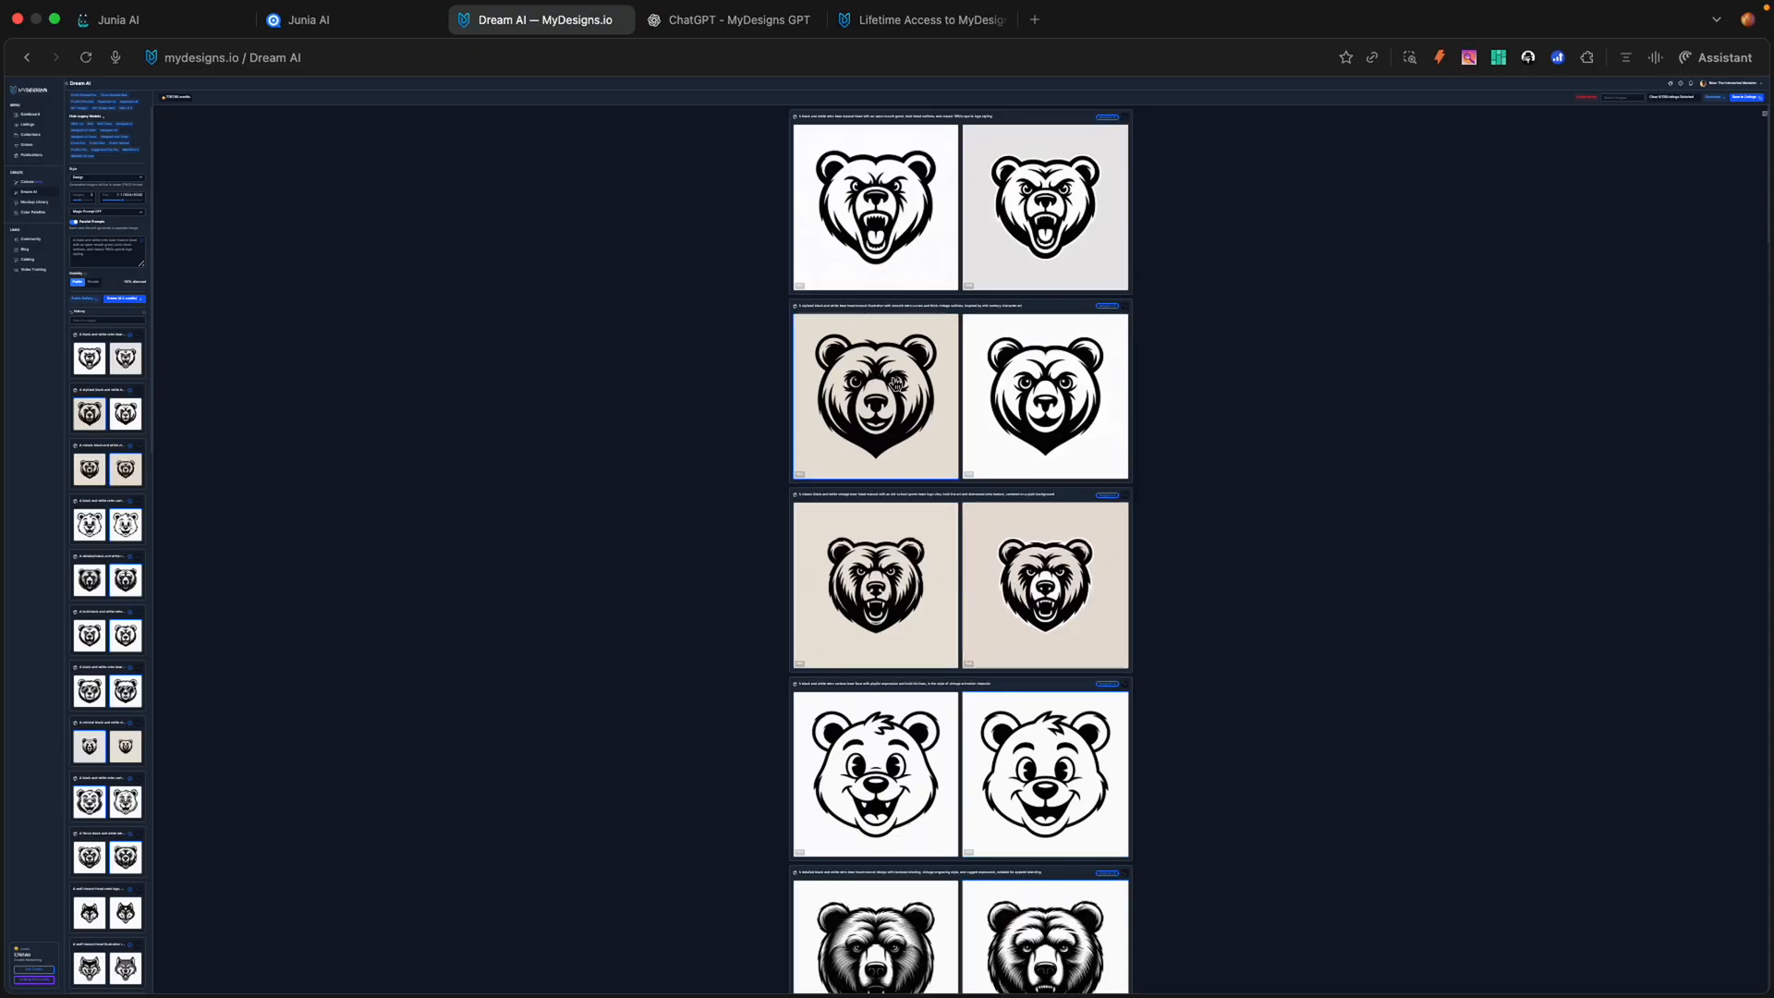
Step: Set the browser's page zoom to 80%
{"action": "left_click", "coordinate": [1709, 33]}
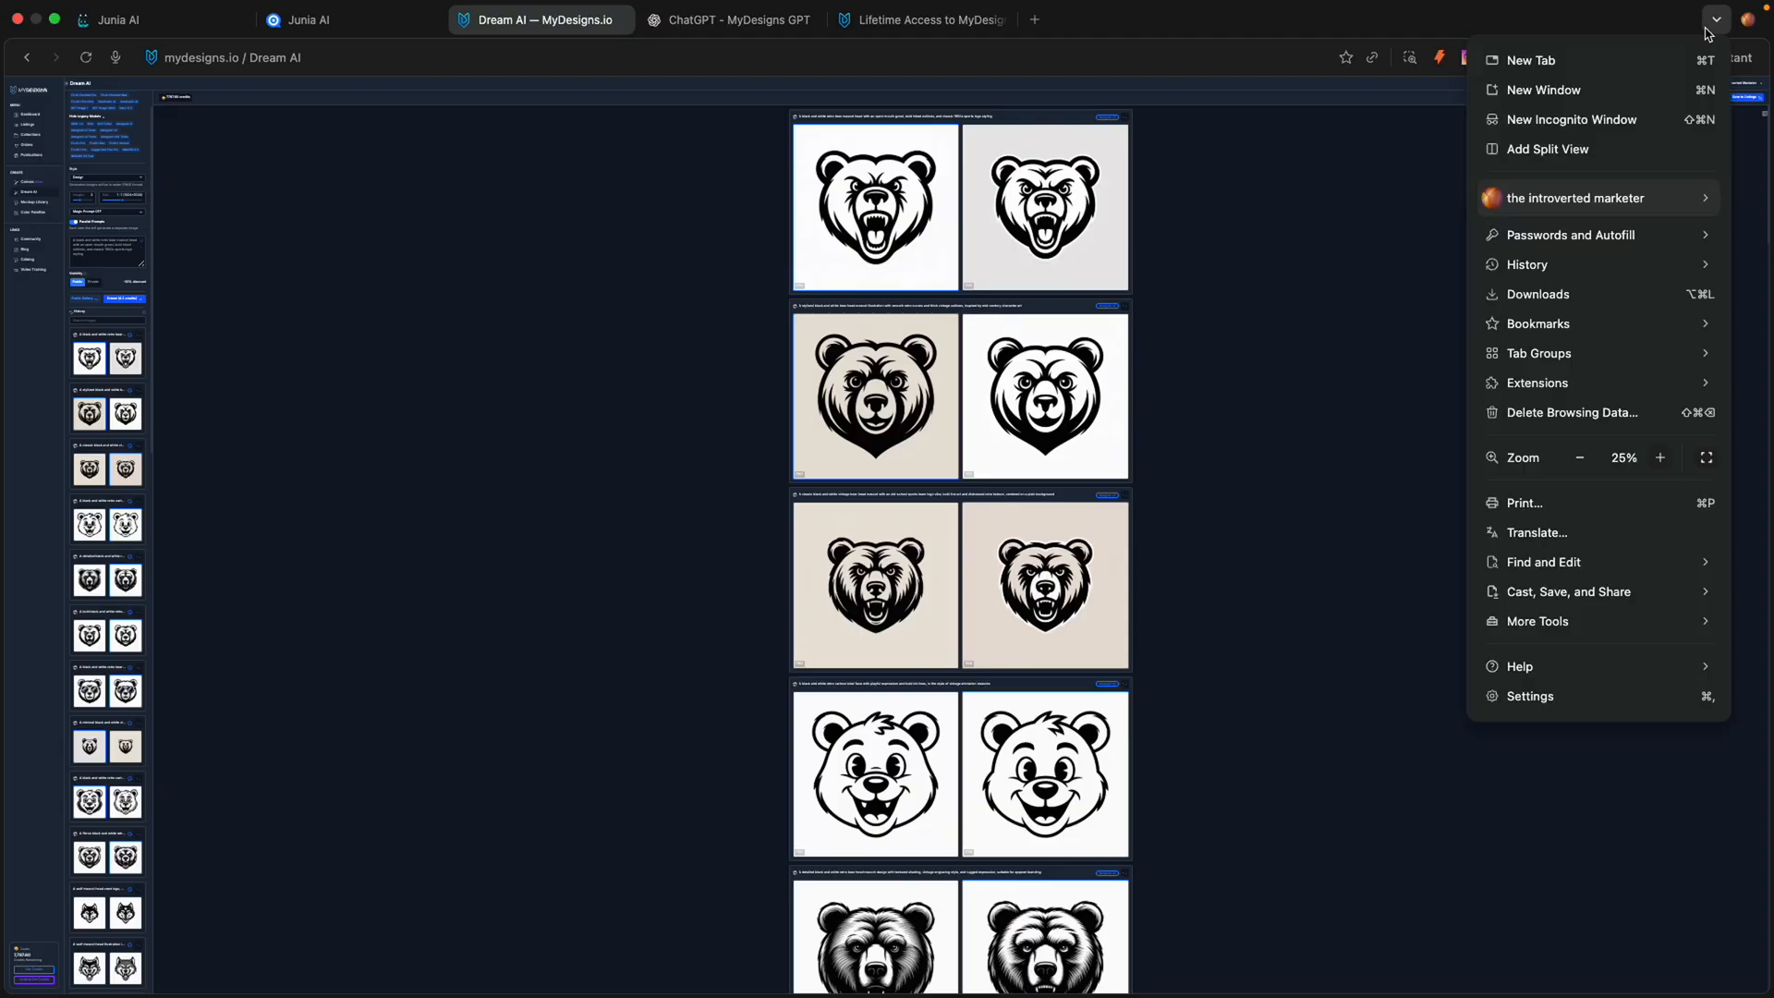
{"action": "left_click", "coordinate": [1675, 457]}
{"action": "left_click", "coordinate": [1676, 457]}
{"action": "left_click", "coordinate": [1675, 457]}
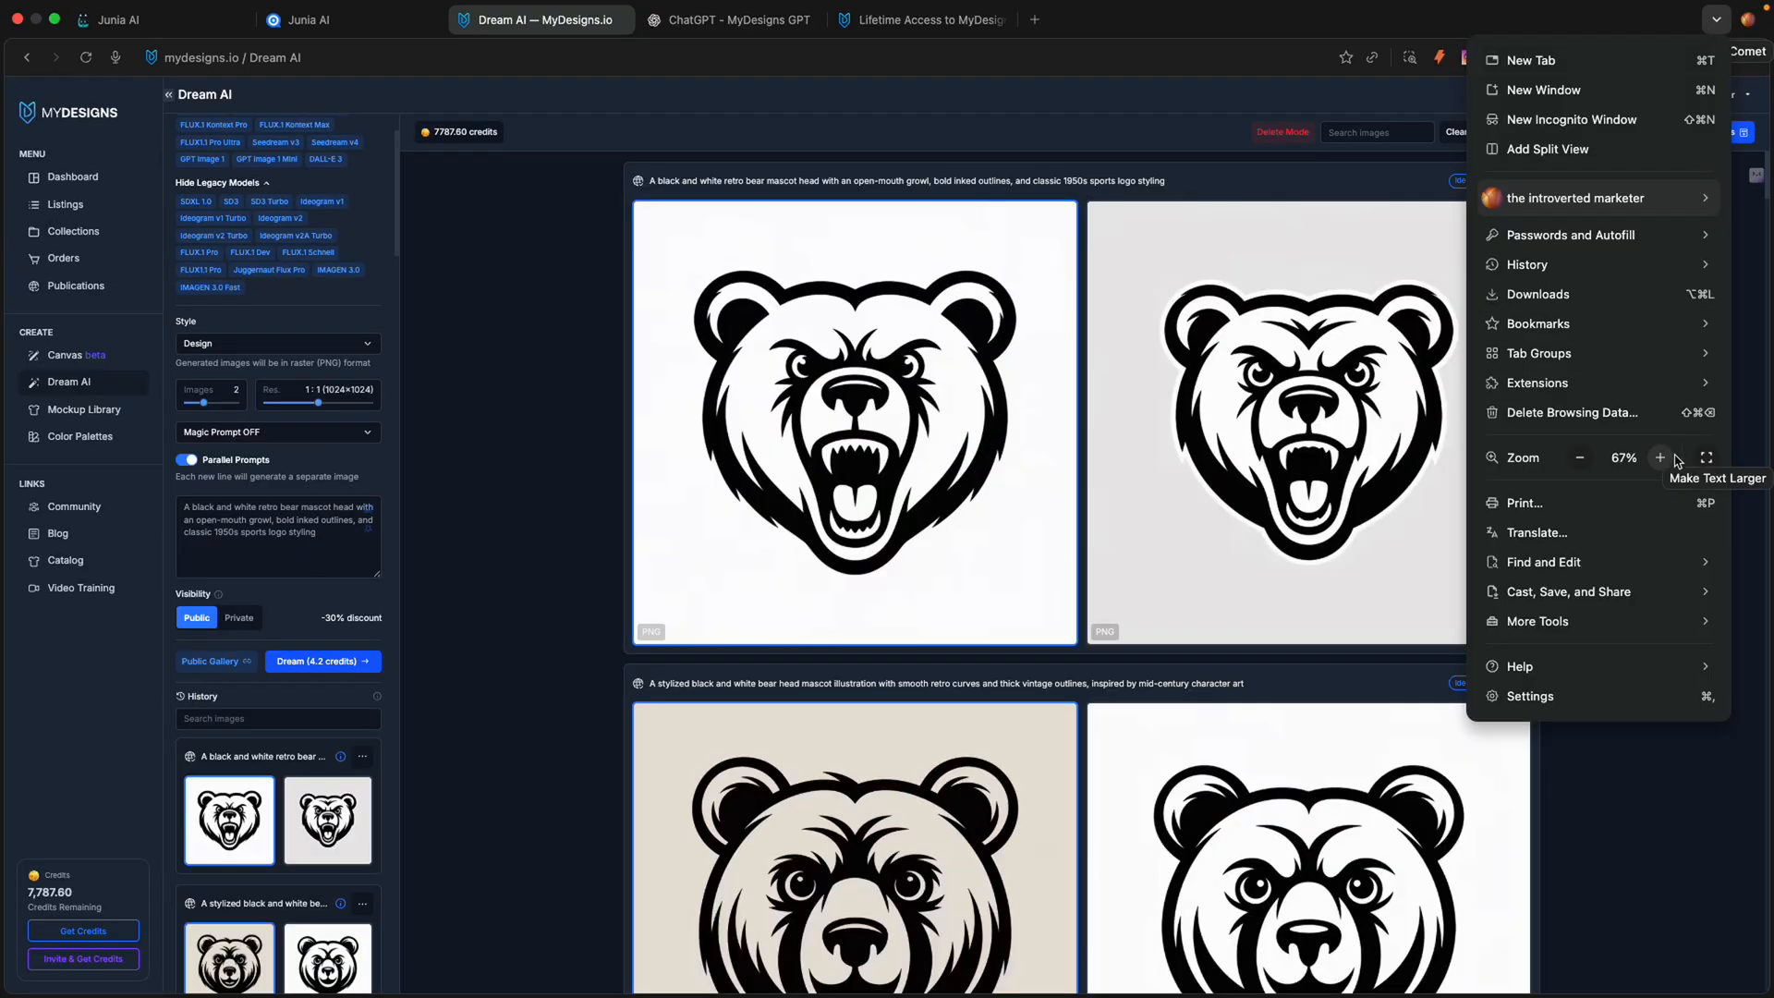
{"action": "left_click", "coordinate": [1675, 458]}
{"action": "left_click", "coordinate": [1675, 457]}
{"action": "left_click", "coordinate": [1675, 457]}
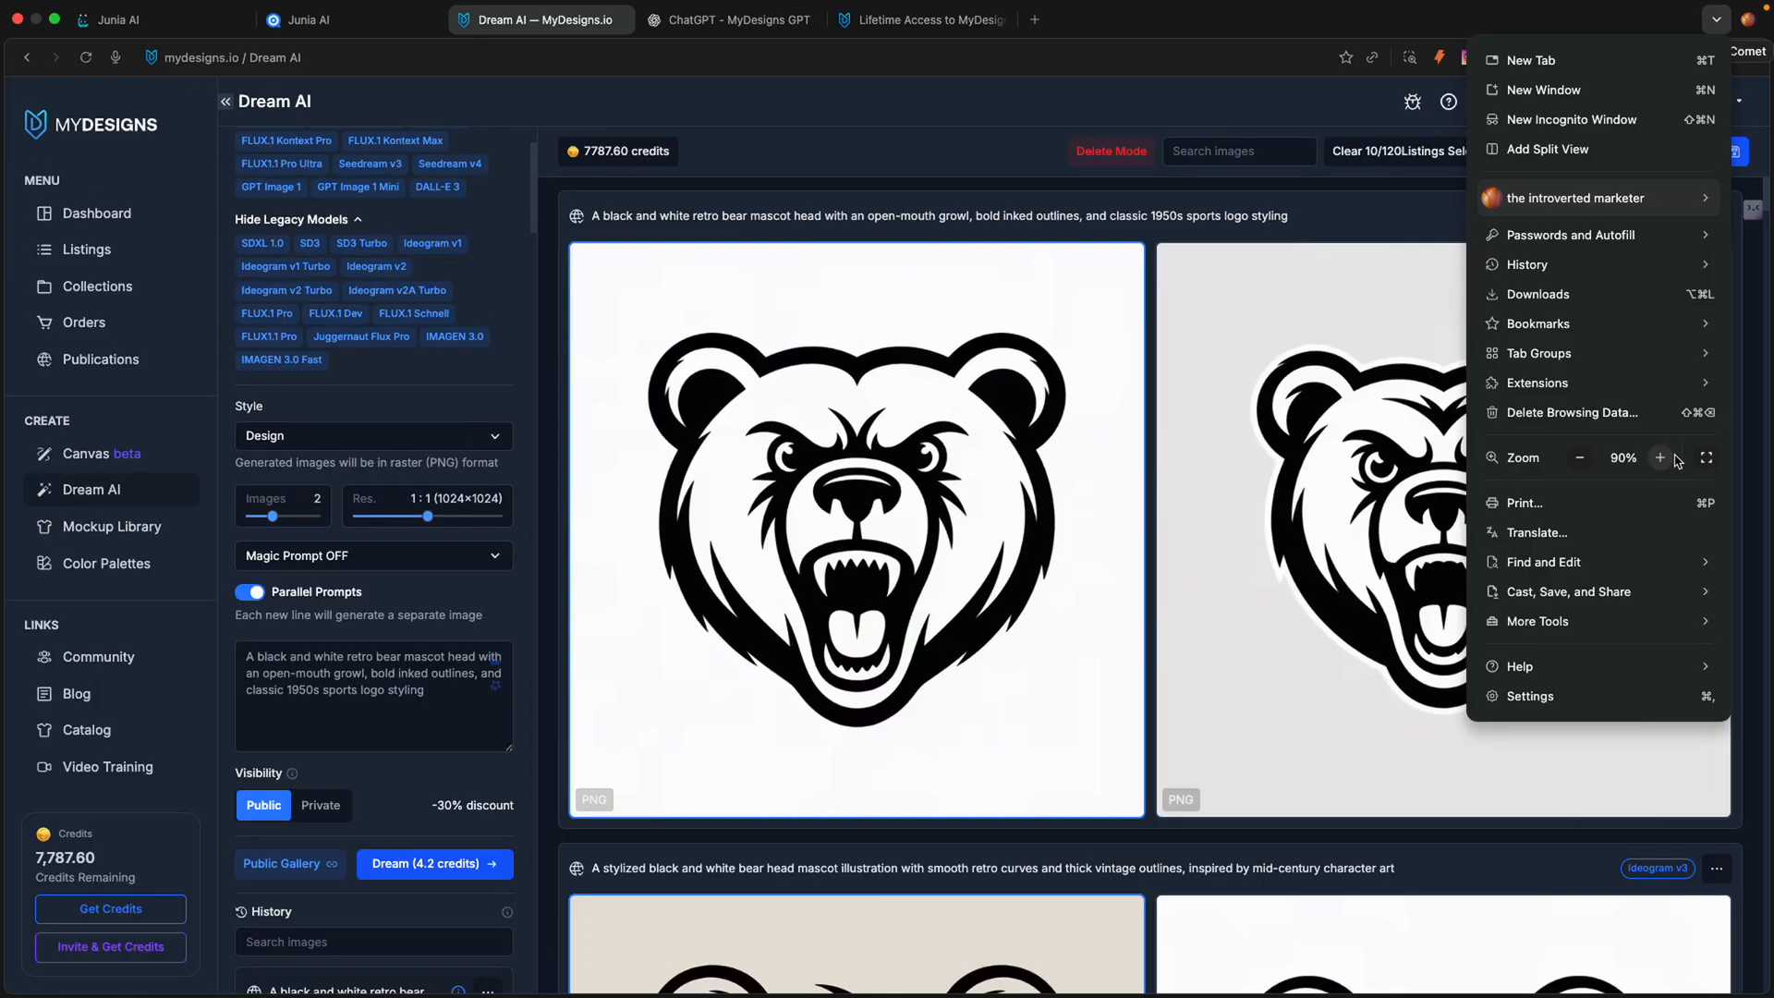
{"action": "left_click", "coordinate": [1580, 457]}
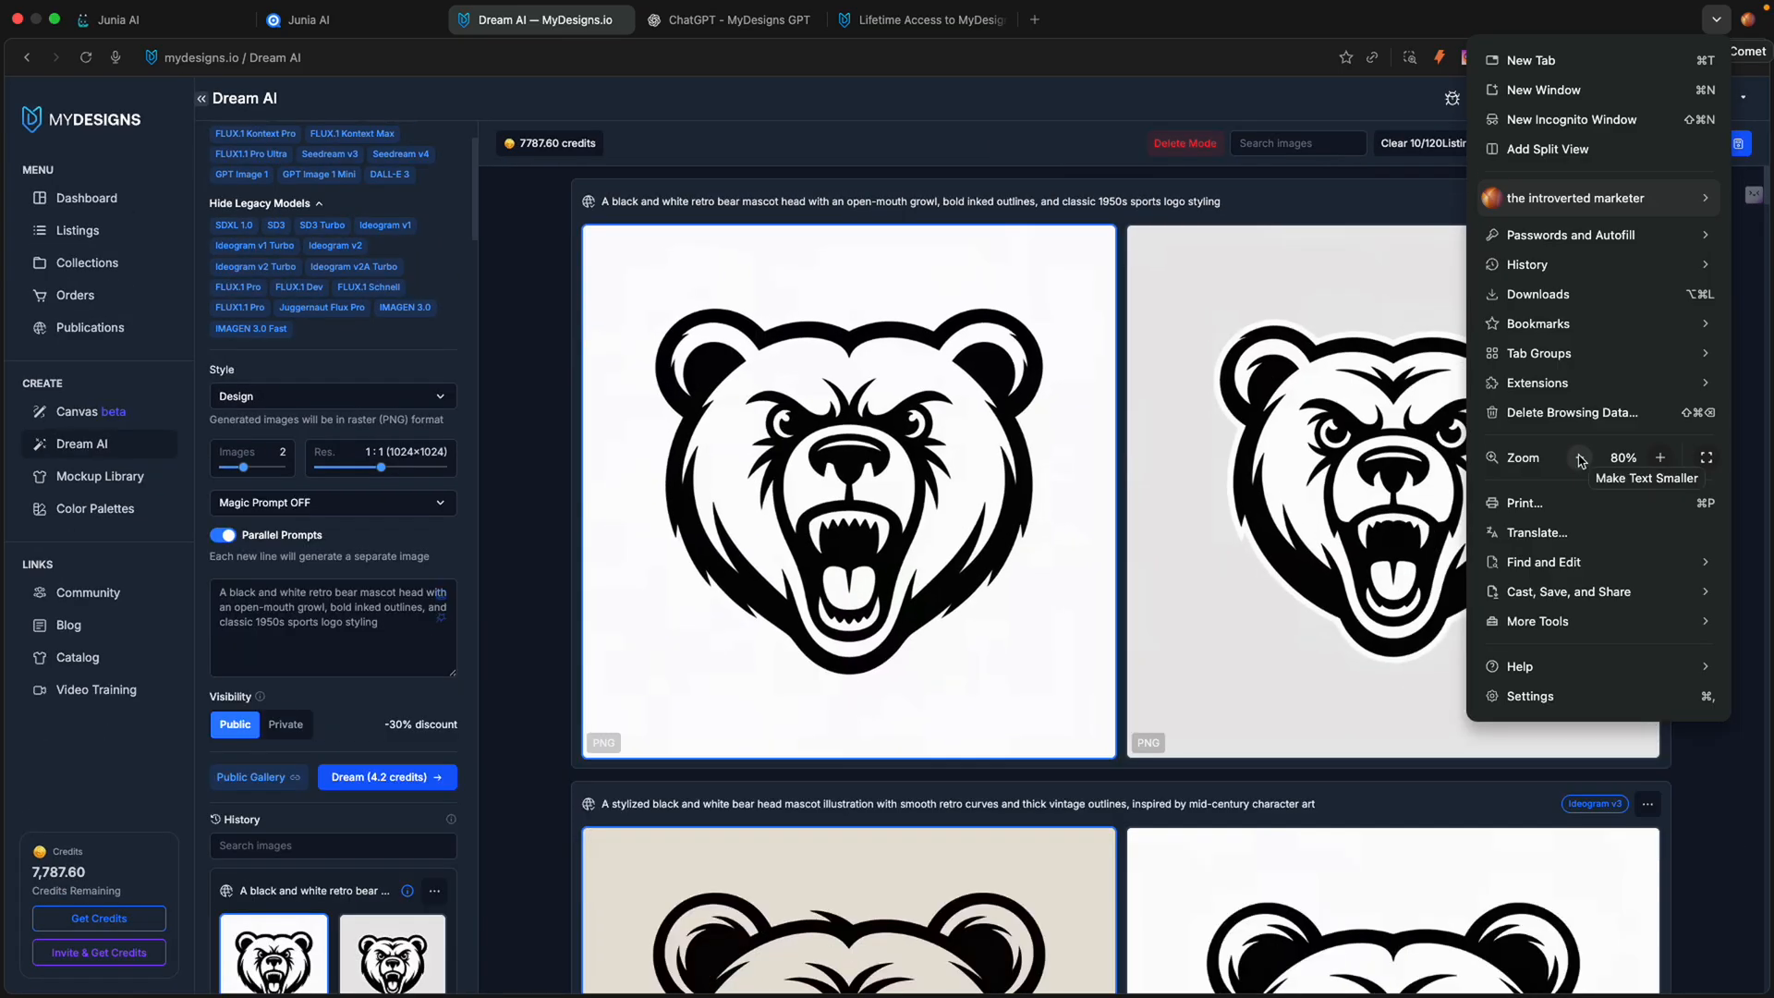
{"action": "left_click", "coordinate": [1705, 812]}
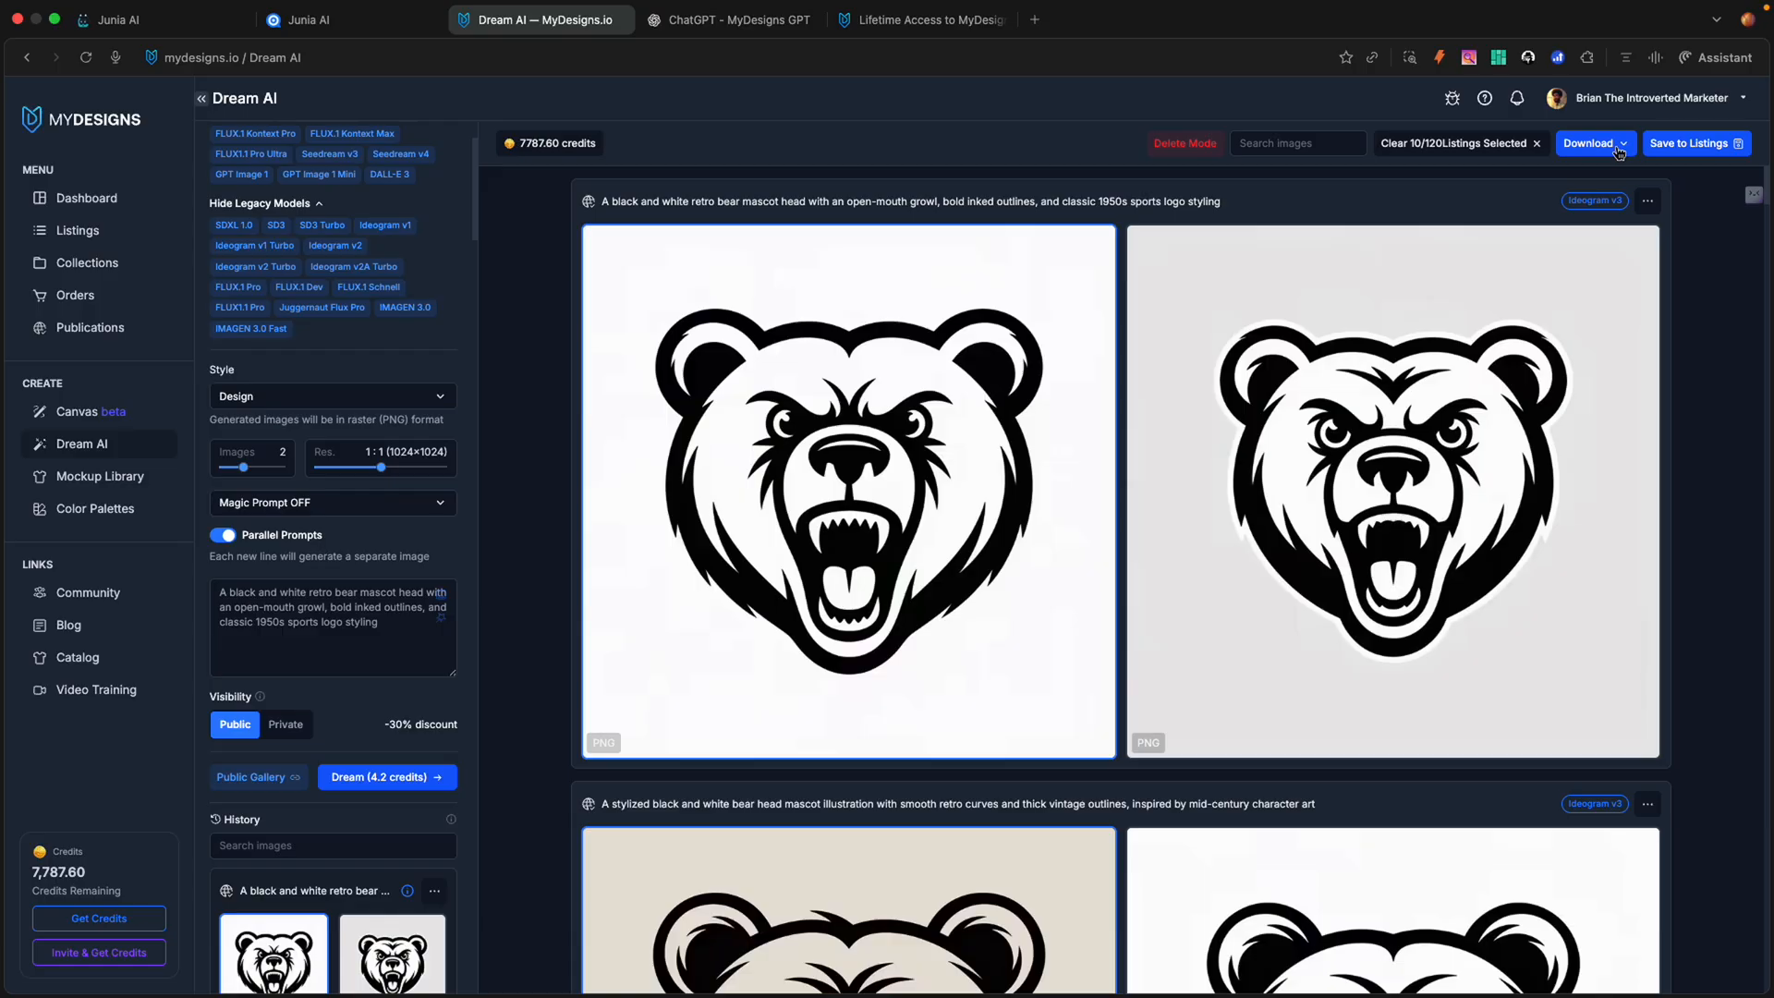
Step: Start saving the selected bear images to listings and choose Digital Bundle Animal Mascot PNGs as the collection
{"action": "left_click", "coordinate": [1663, 158]}
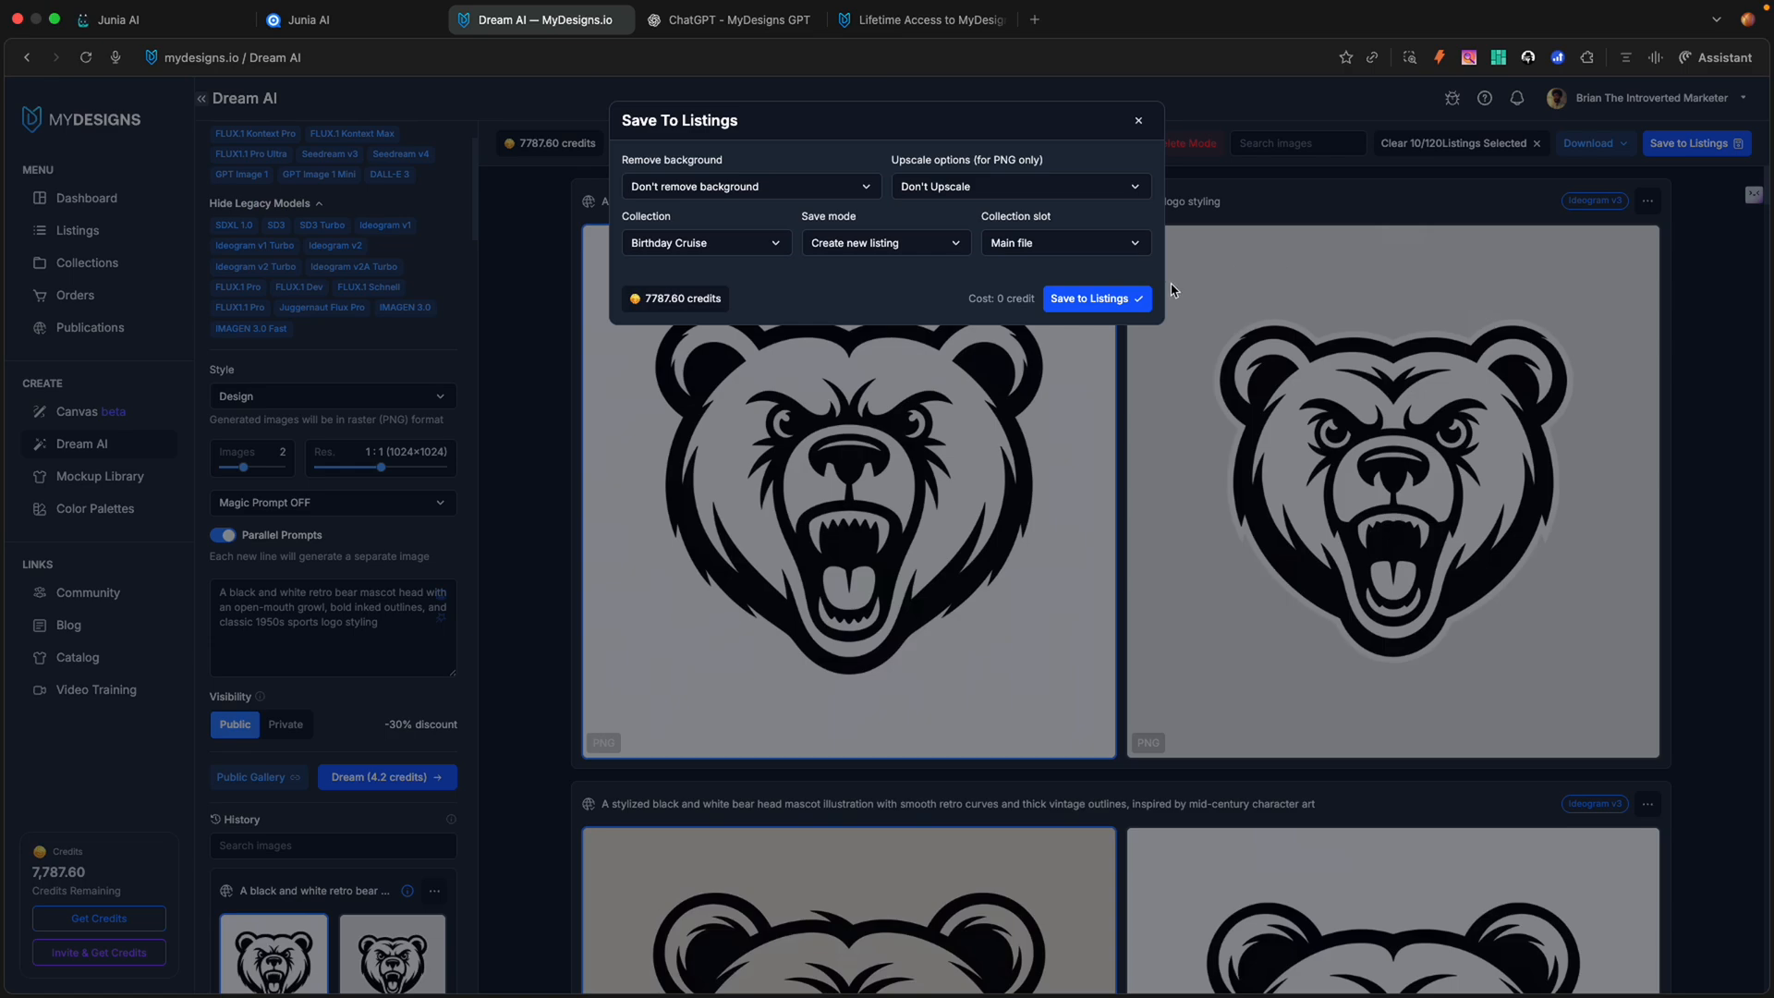
{"action": "left_click", "coordinate": [767, 249]}
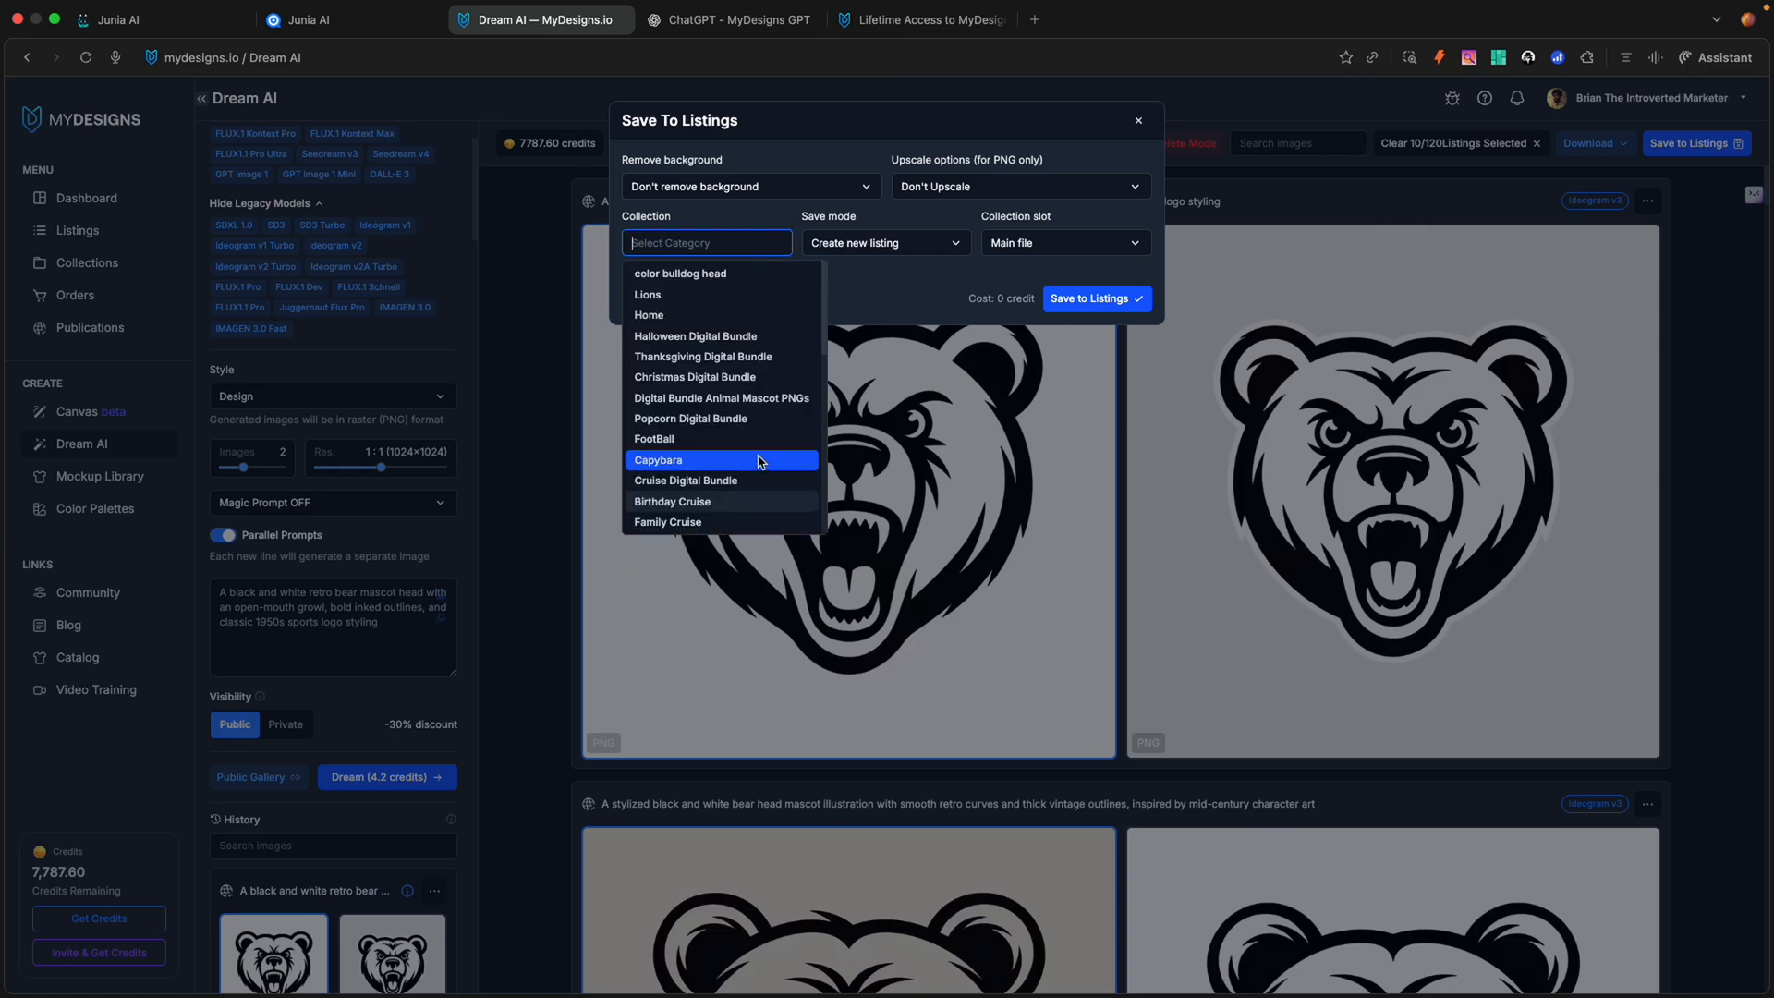
{"action": "scroll", "coordinate": [758, 459], "scroll_direction": "down", "scroll_amount": 10}
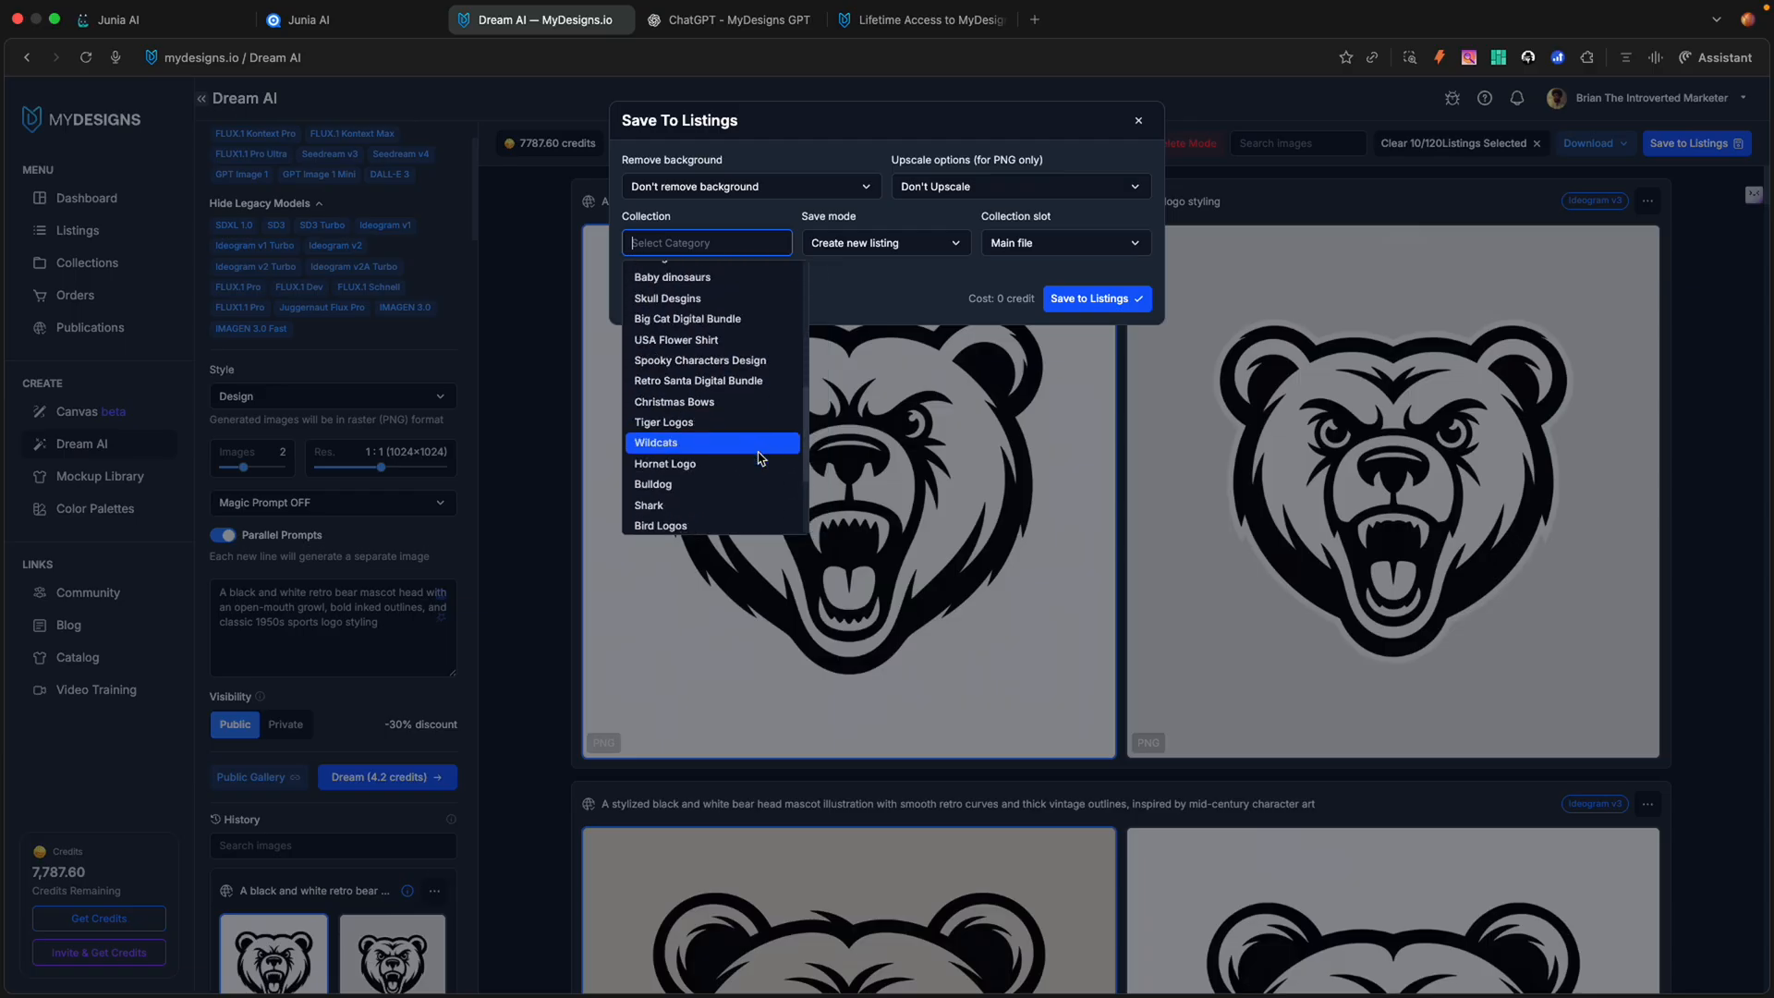
{"action": "scroll", "coordinate": [758, 459], "scroll_direction": "up", "scroll_amount": 10}
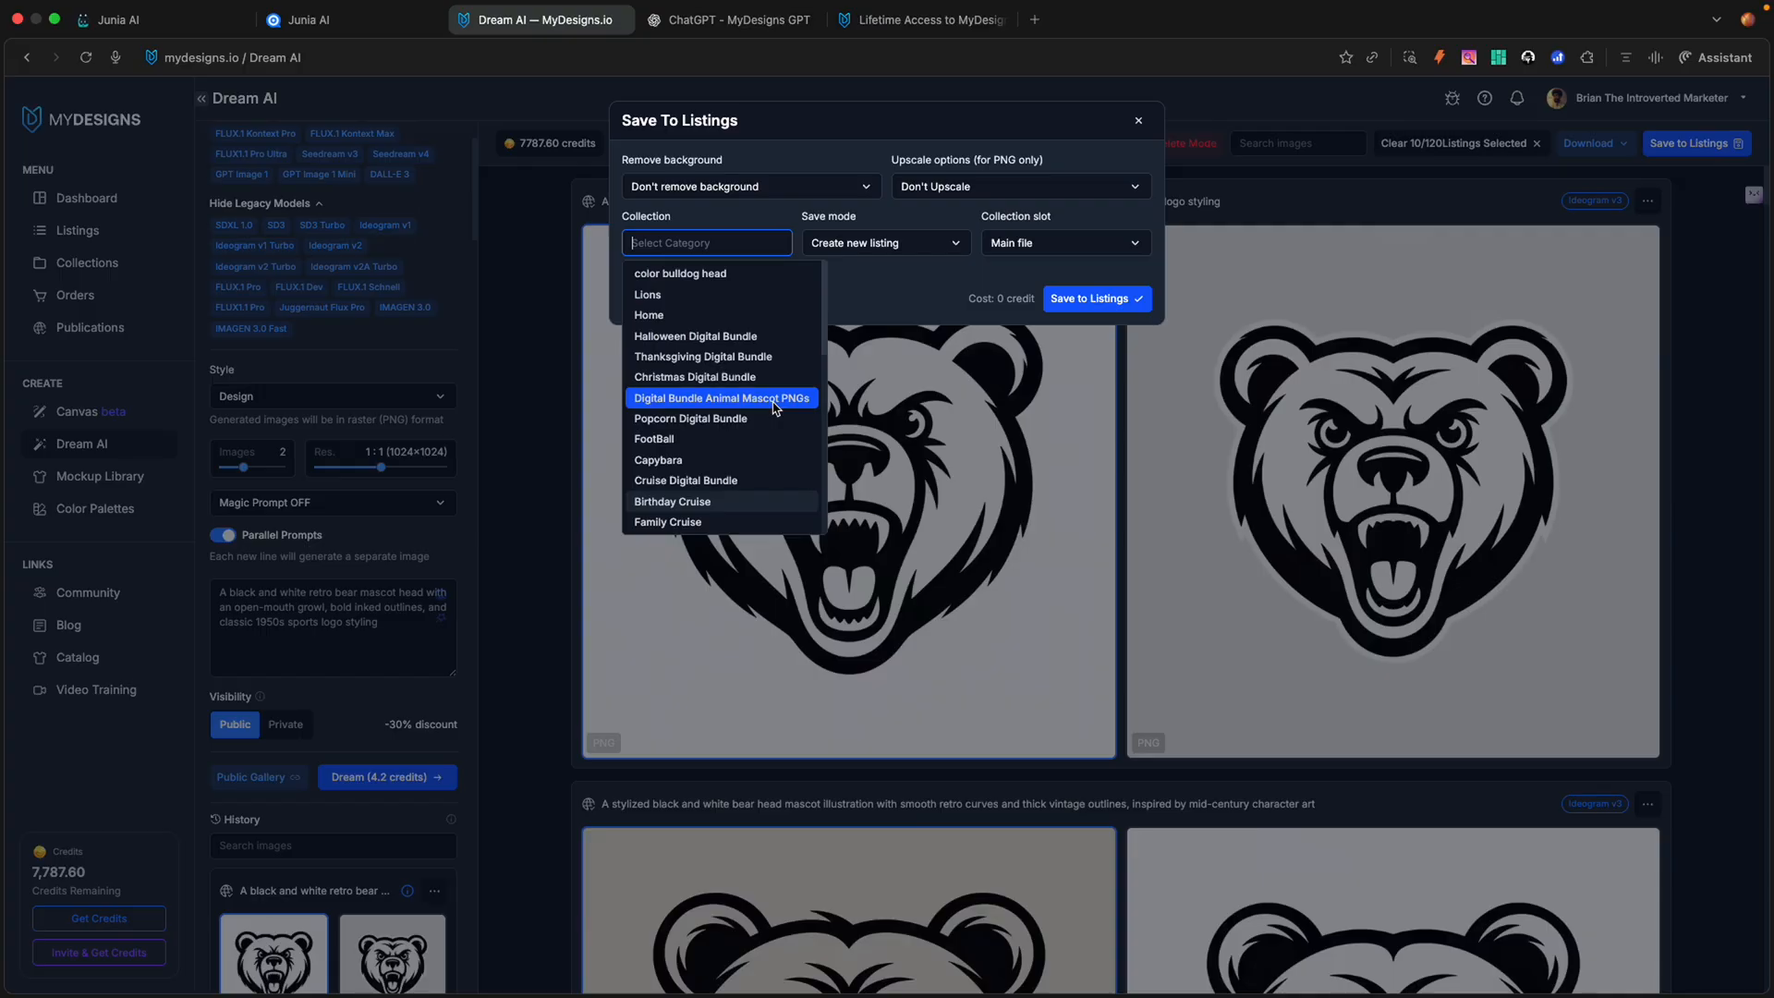
{"action": "scroll", "coordinate": [774, 408], "scroll_direction": "down", "scroll_amount": 10}
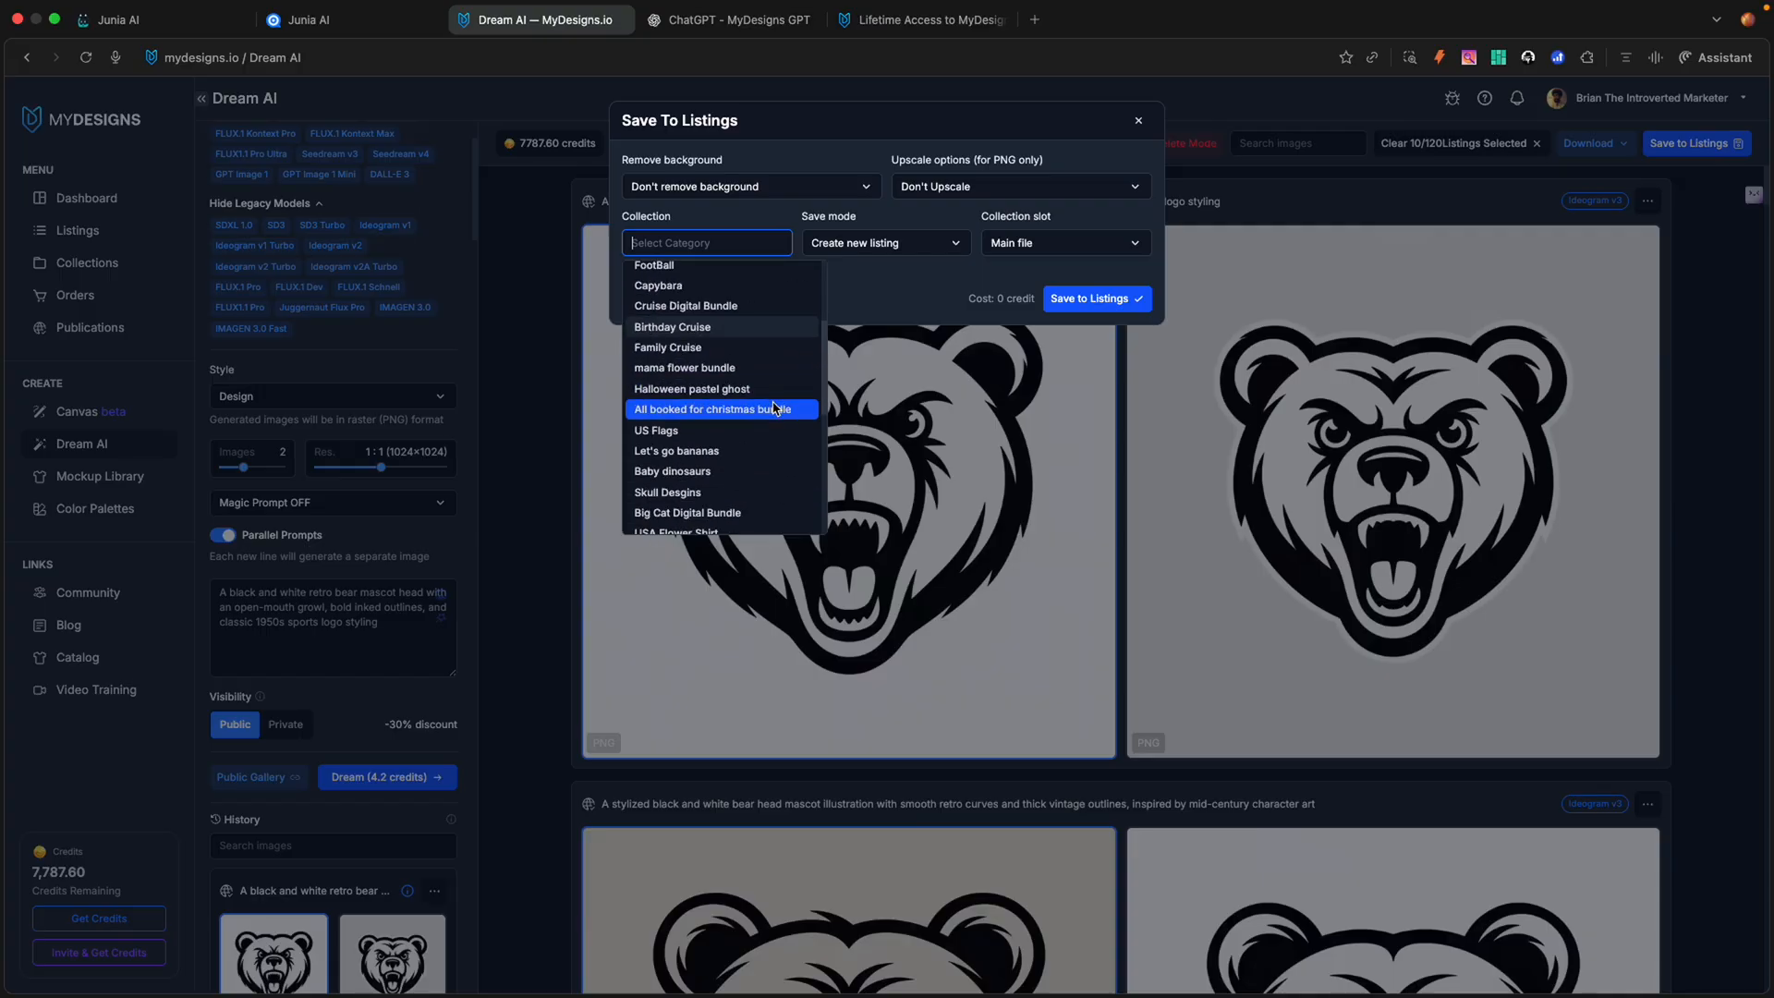
{"action": "scroll", "coordinate": [801, 369], "scroll_direction": "up", "scroll_amount": 5}
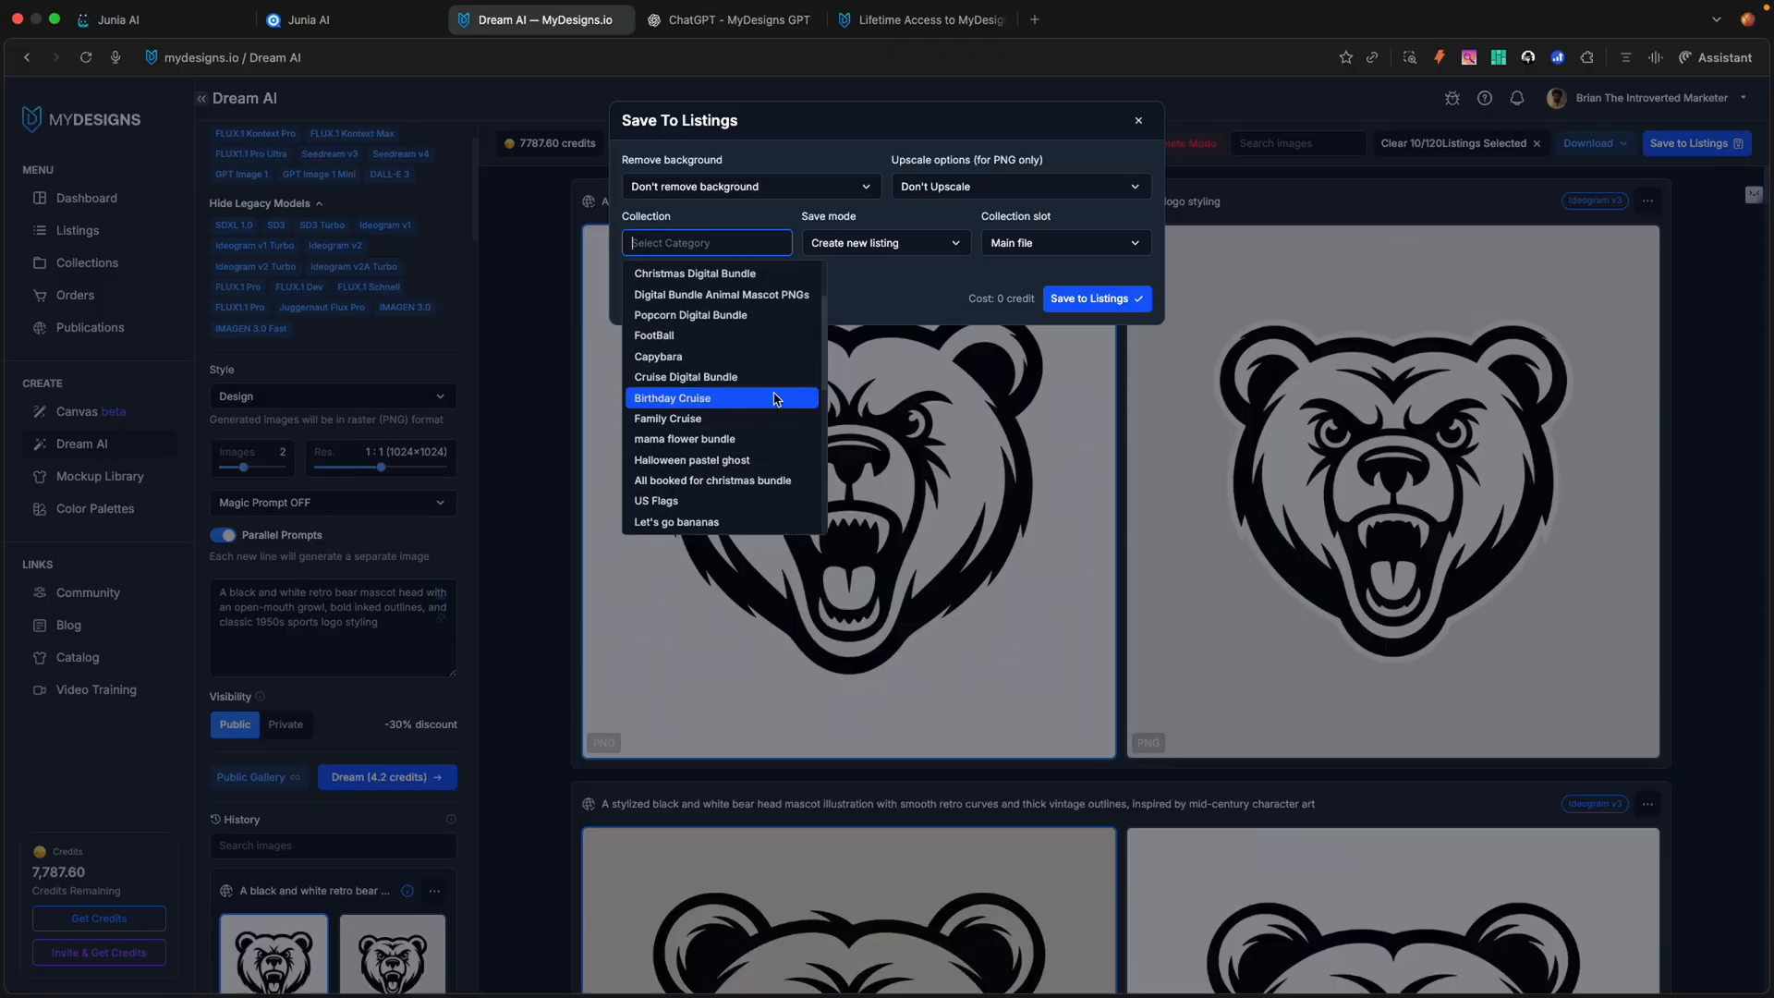
{"action": "left_click", "coordinate": [783, 292]}
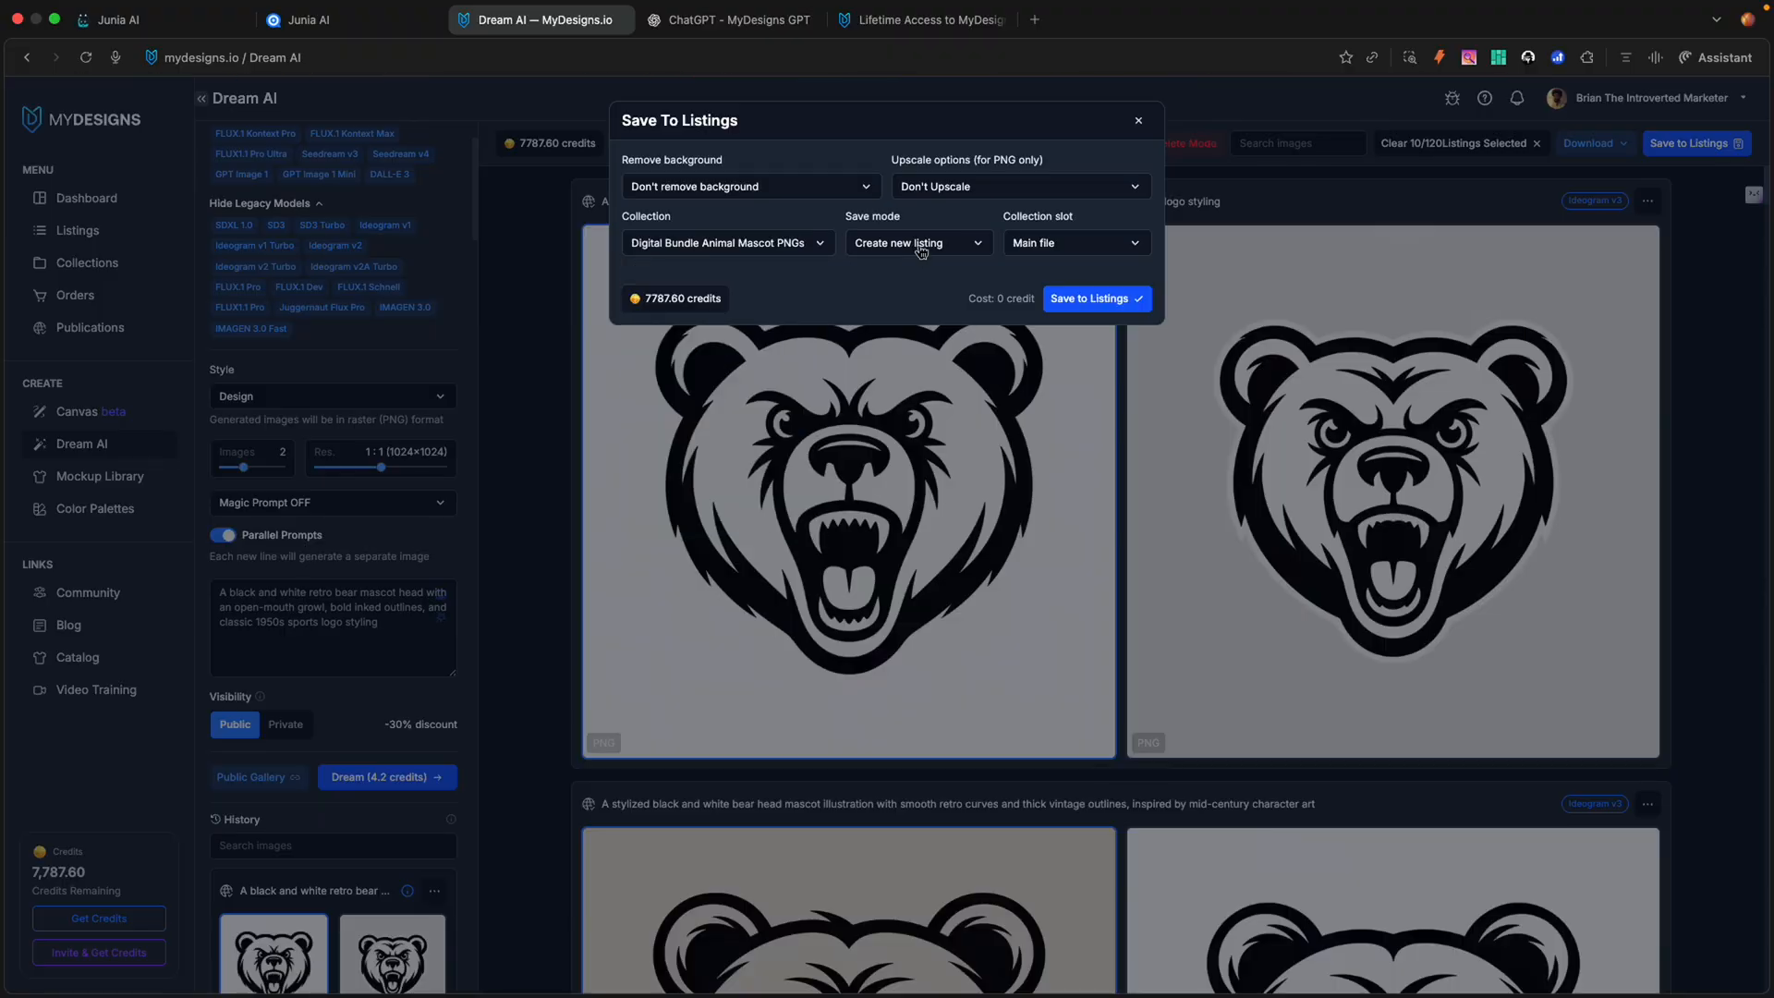
Step: Set background removal to MD 1.5 and upscaling to MD 1, and save the images as new listings
{"action": "left_click", "coordinate": [864, 191]}
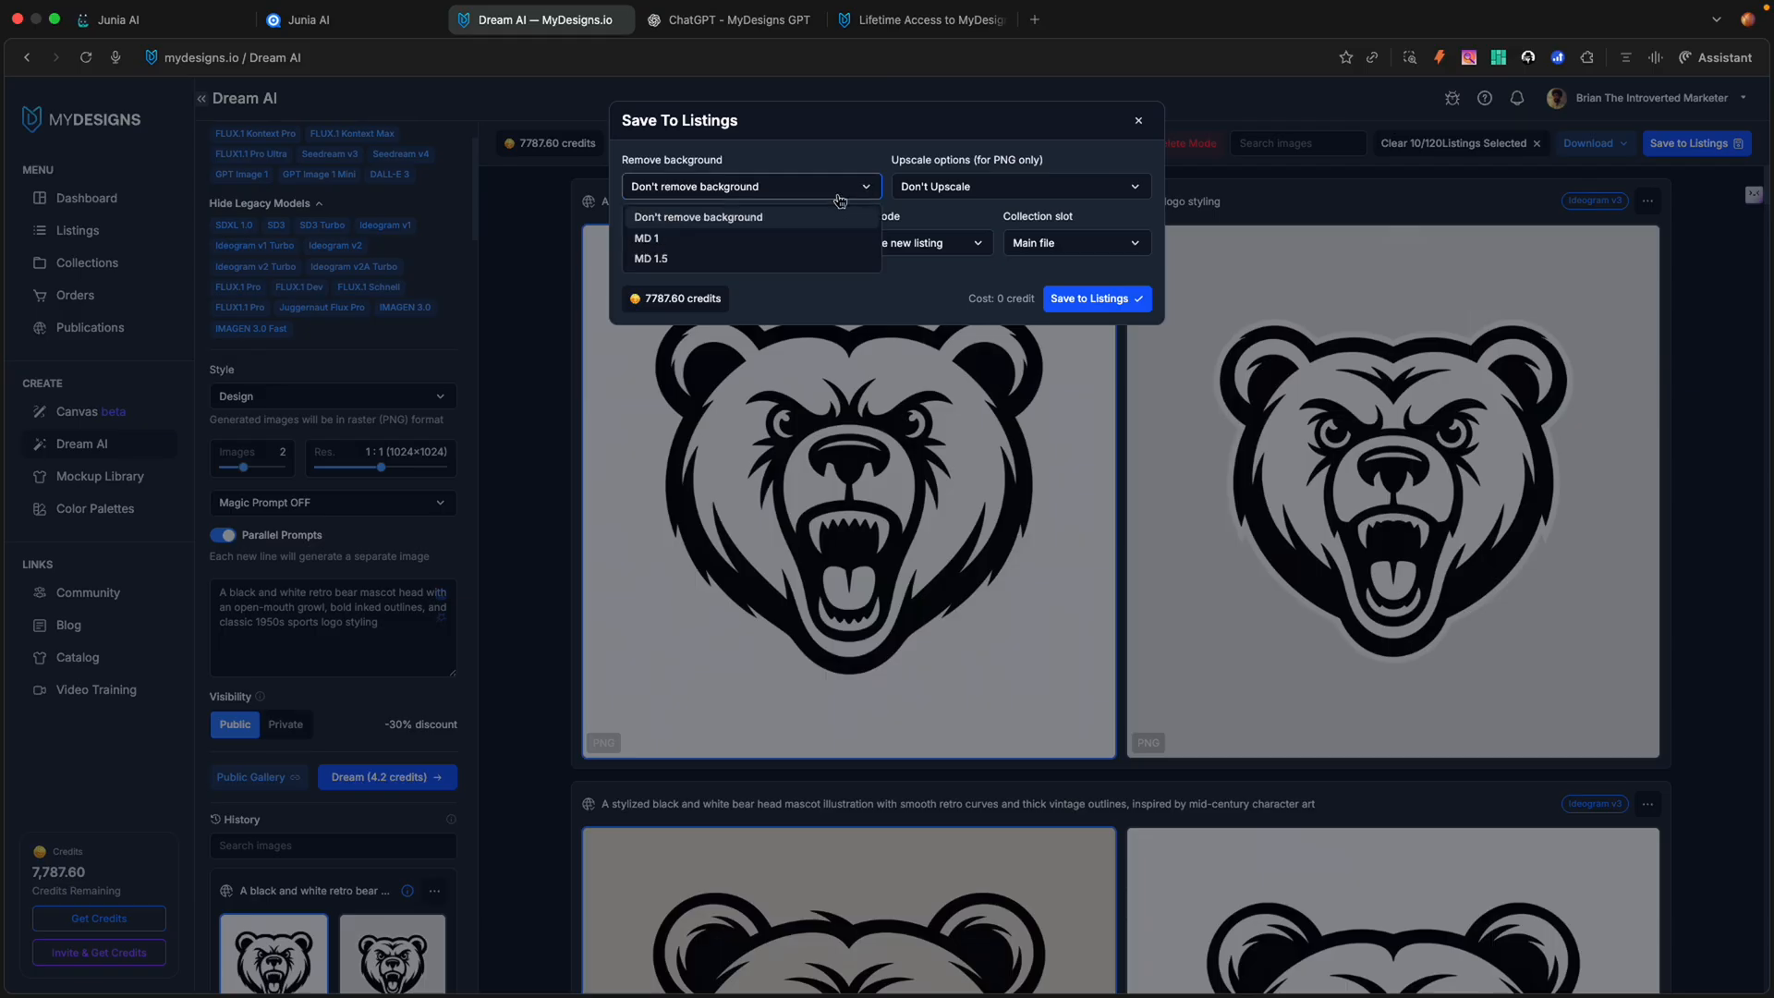
{"action": "left_click", "coordinate": [732, 259]}
{"action": "left_click", "coordinate": [961, 189]}
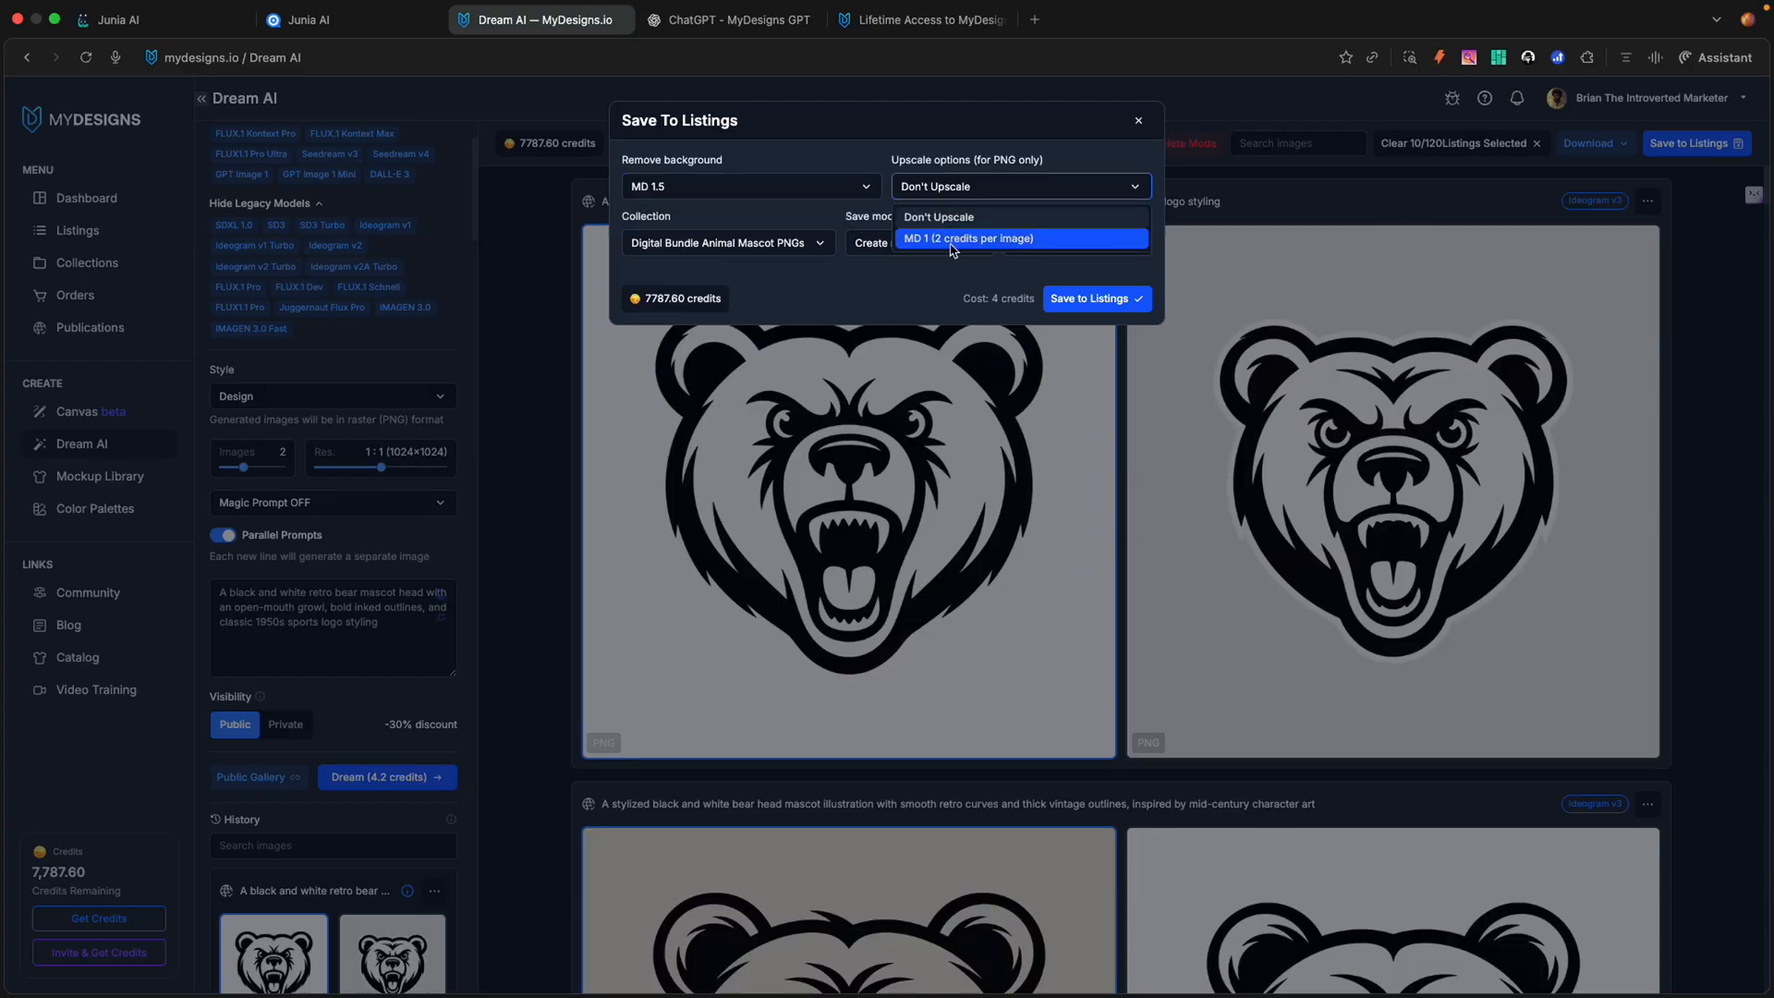
{"action": "left_click", "coordinate": [952, 242]}
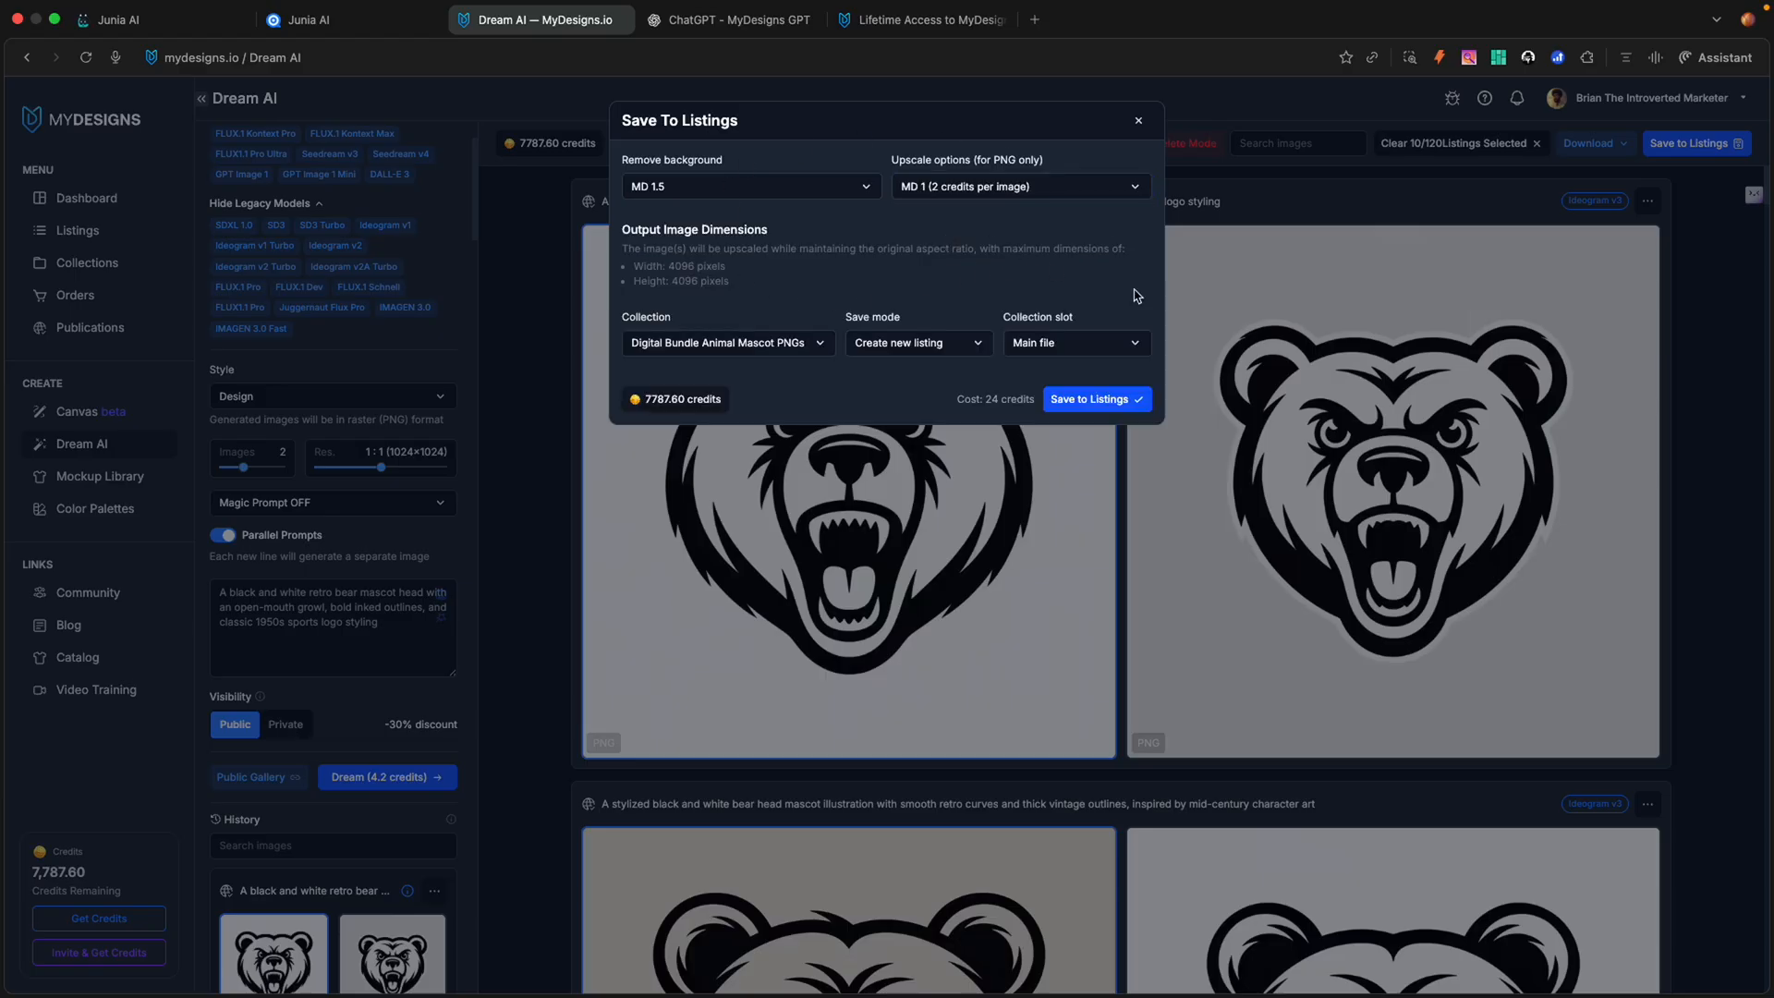
{"action": "left_click", "coordinate": [1091, 406]}
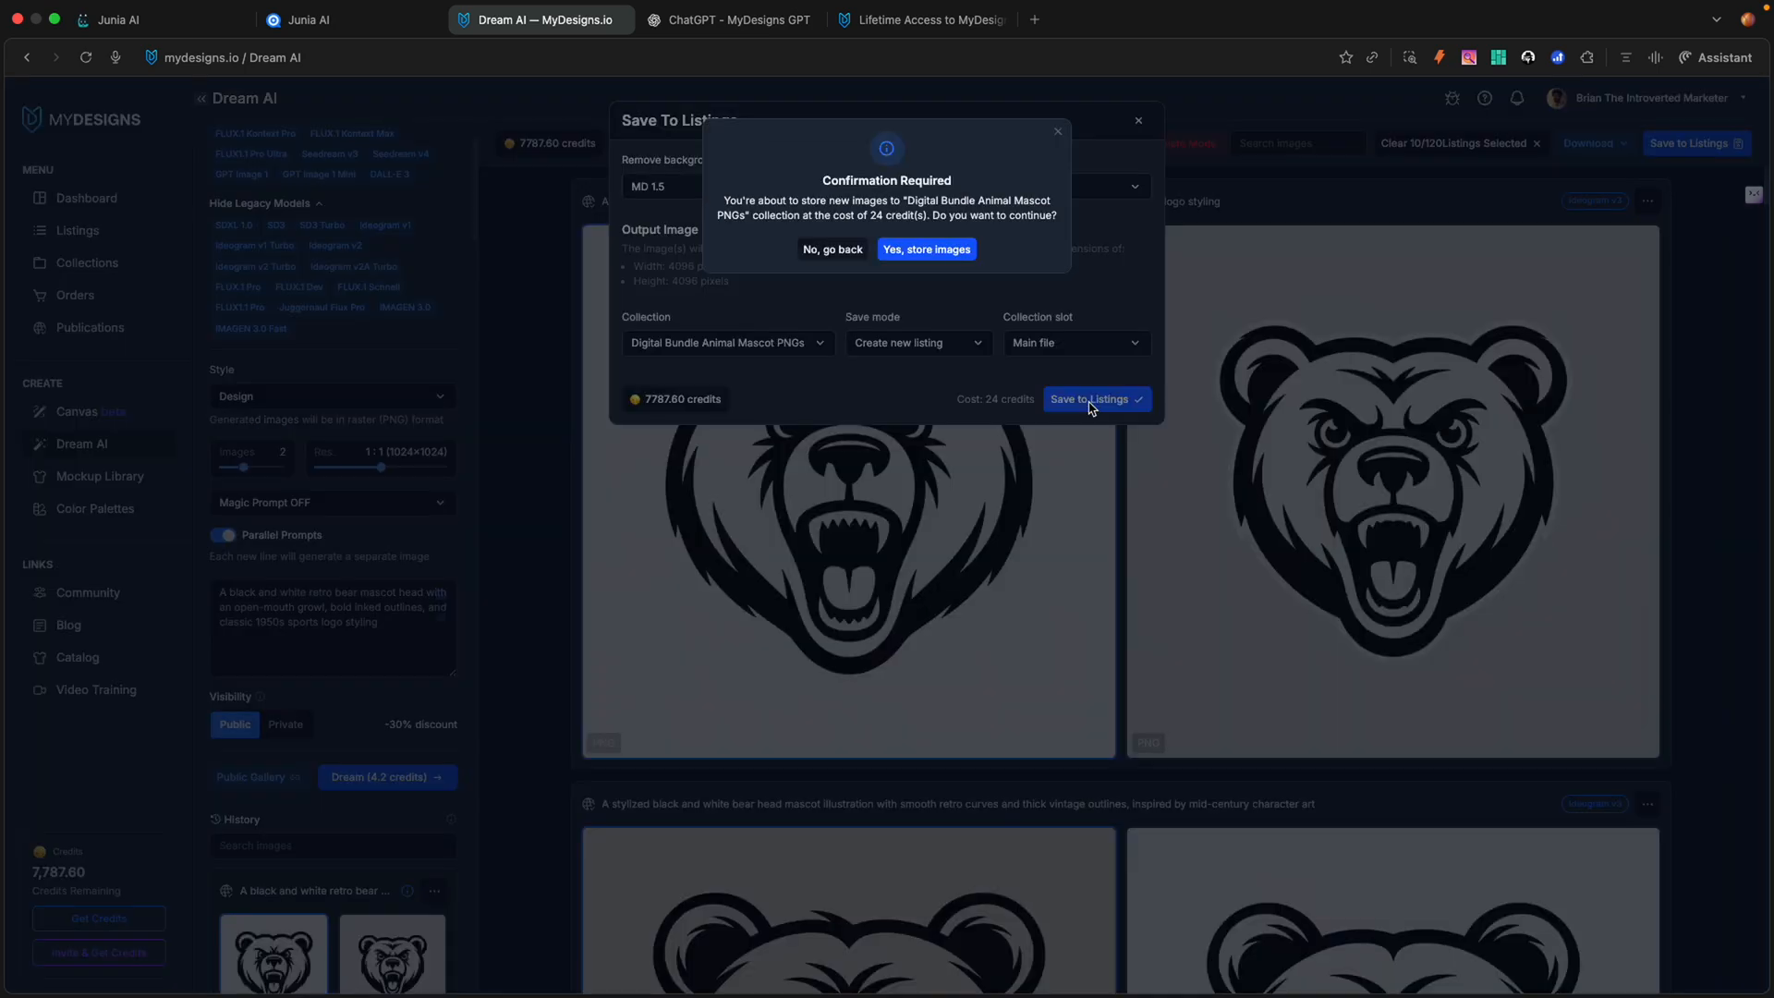
{"action": "left_click", "coordinate": [925, 262]}
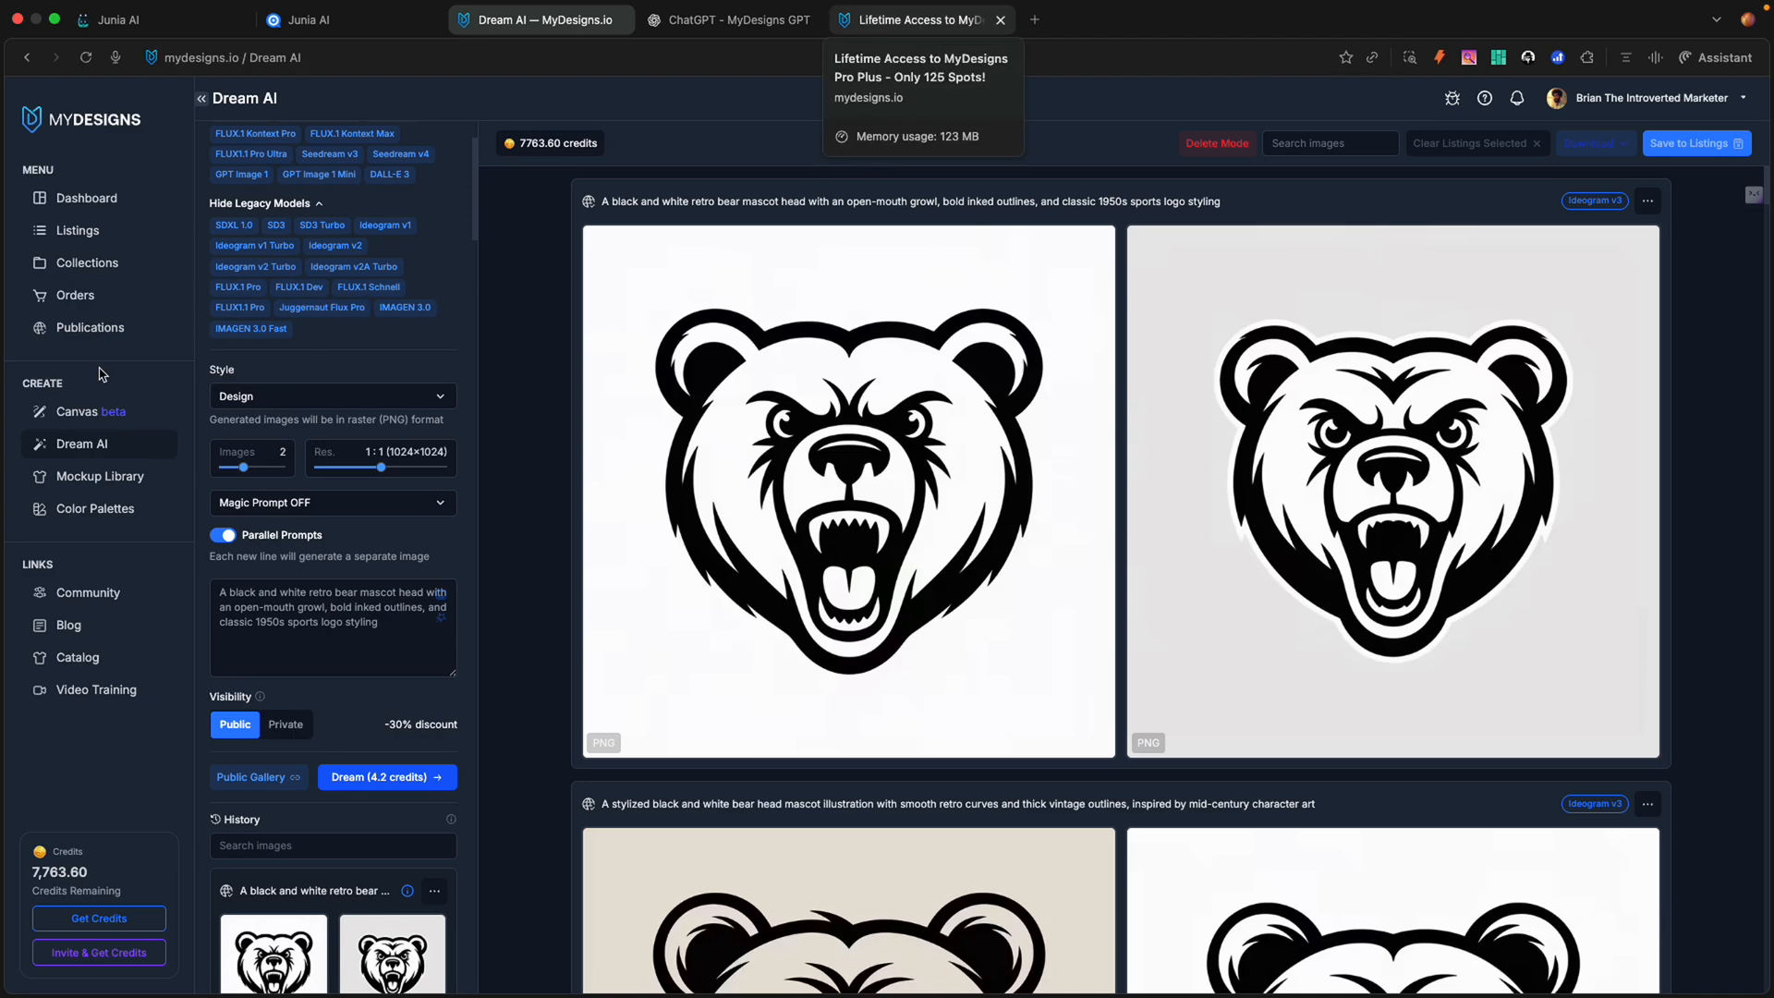
Step: Open the Digital Bundle Animal Mascot PNGs collection to display its listings
{"action": "left_click", "coordinate": [96, 268]}
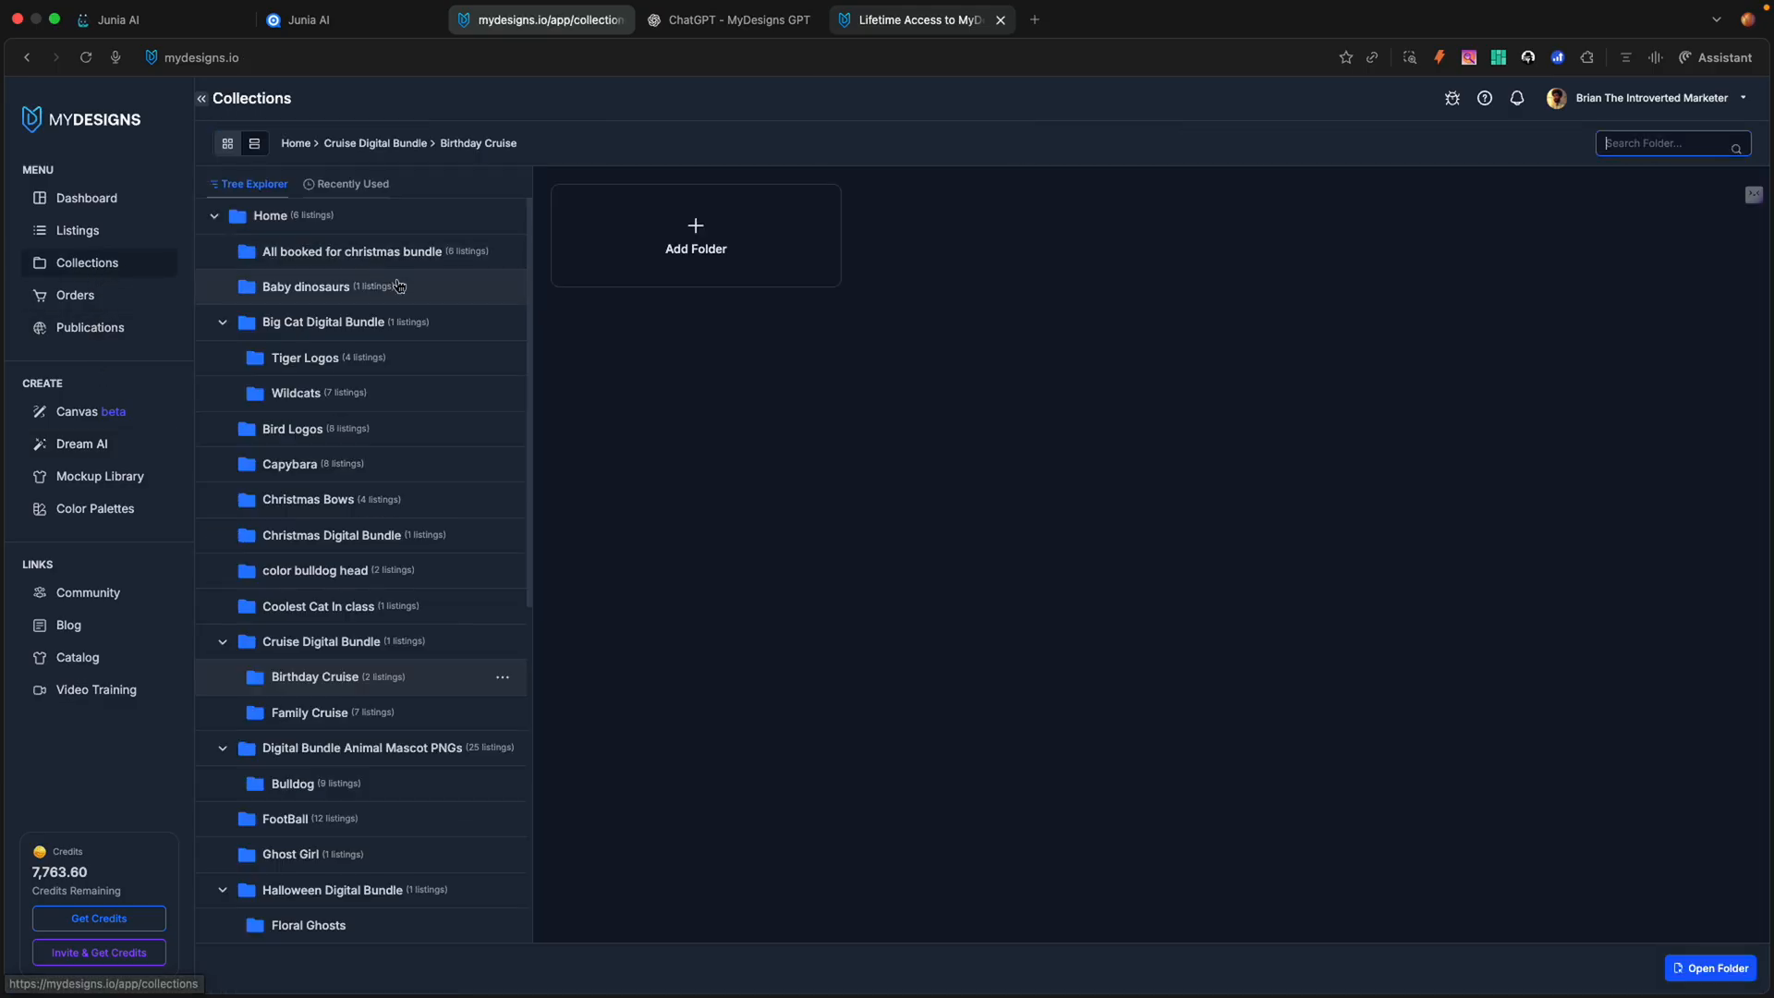
{"action": "left_click", "coordinate": [419, 759]}
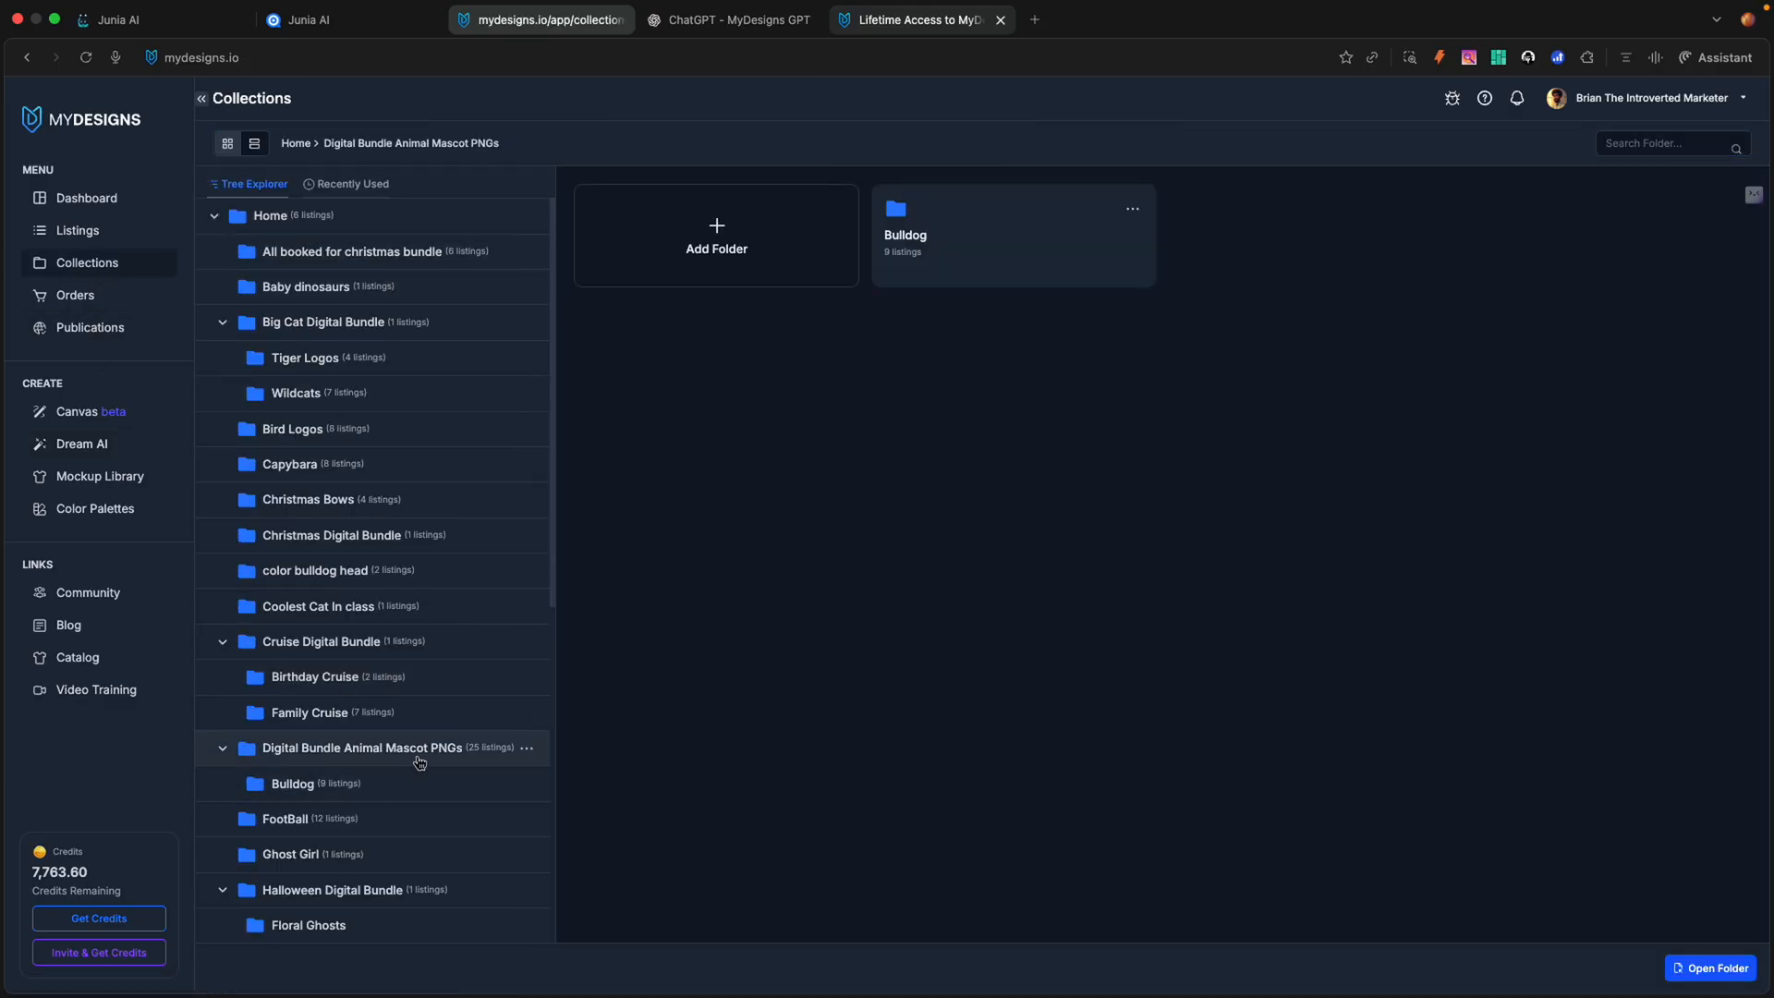
{"action": "left_click", "coordinate": [1699, 970]}
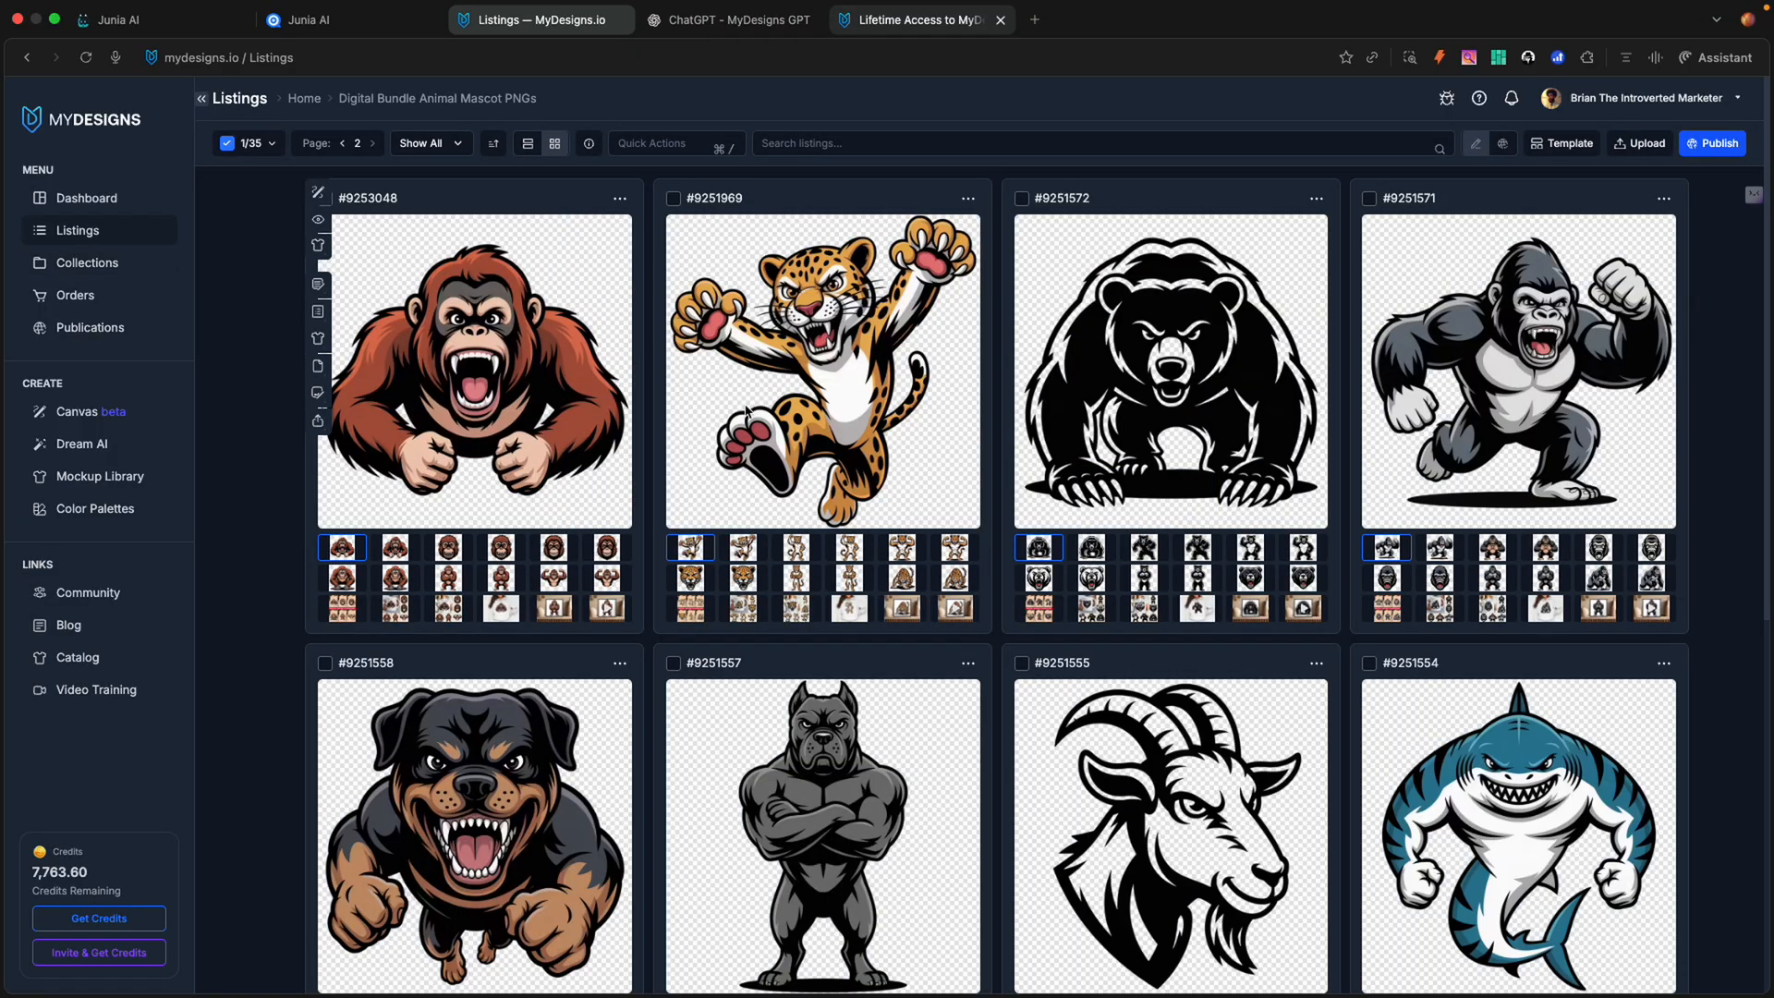
Step: Look through the collection's older mascot listings and switch to the first page of listings
{"action": "scroll", "coordinate": [747, 412], "scroll_direction": "down", "scroll_amount": 1}
{"action": "scroll", "coordinate": [746, 412], "scroll_direction": "up", "scroll_amount": 1}
{"action": "scroll", "coordinate": [679, 352], "scroll_direction": "down", "scroll_amount": 7}
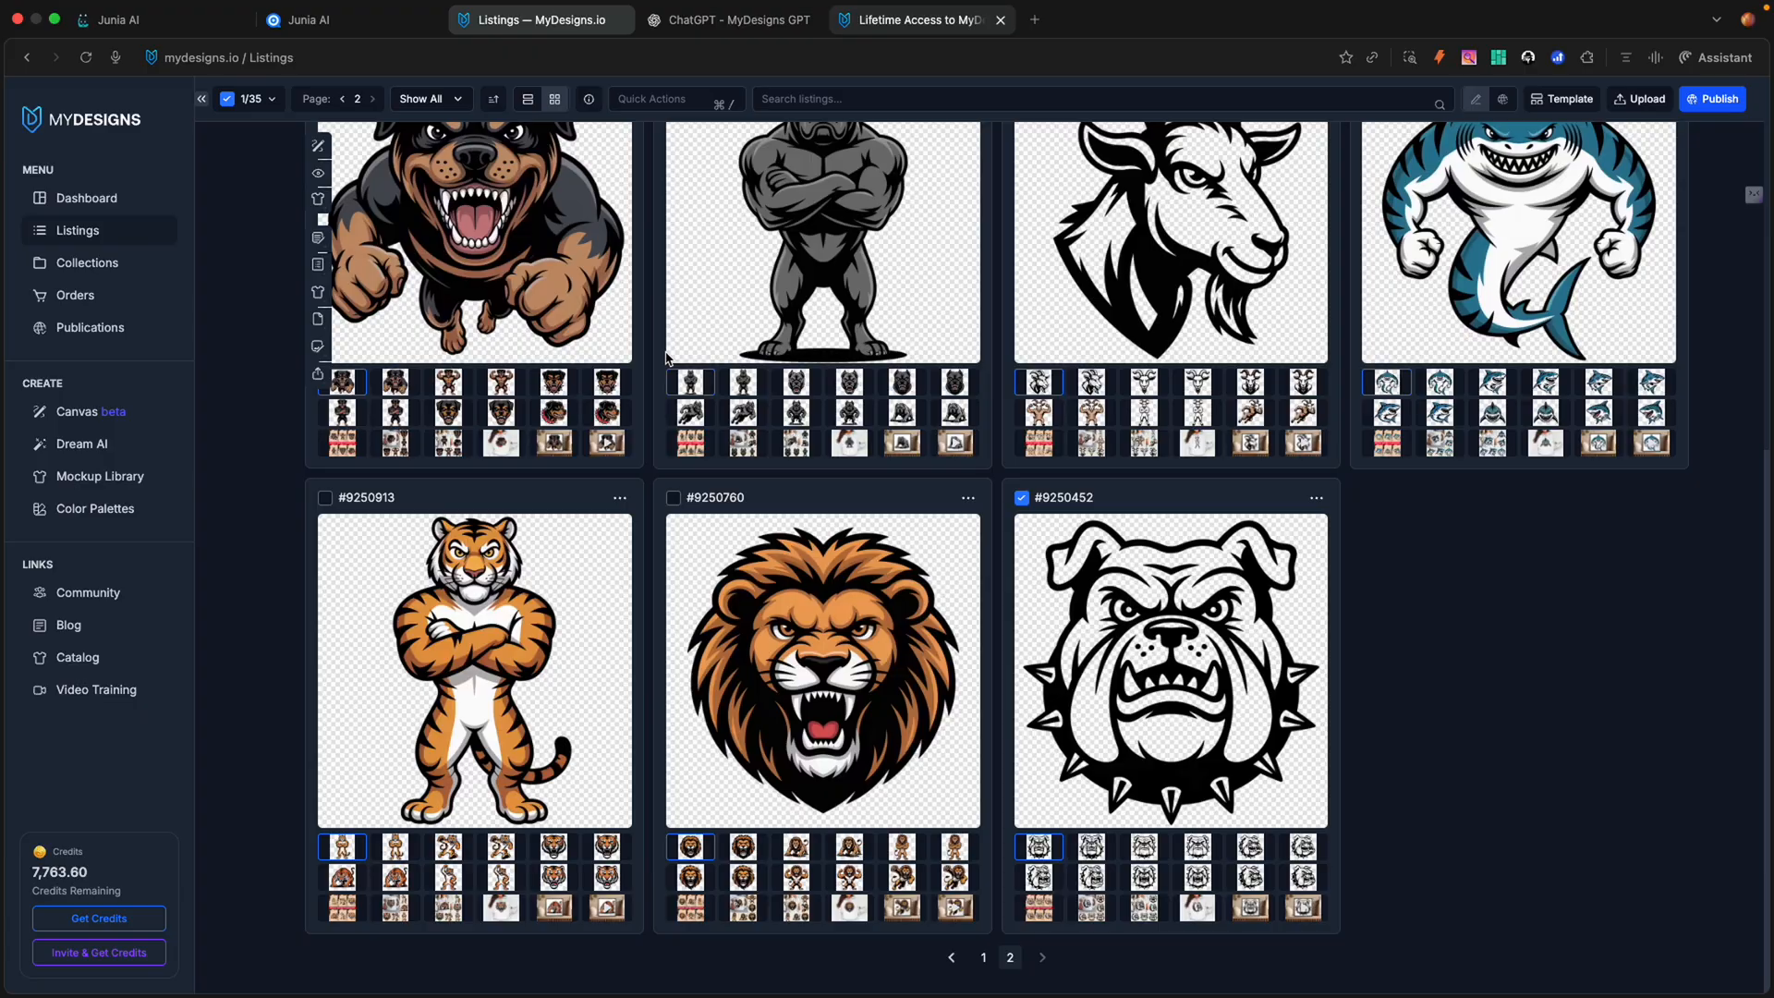
{"action": "scroll", "coordinate": [668, 358], "scroll_direction": "up", "scroll_amount": 8}
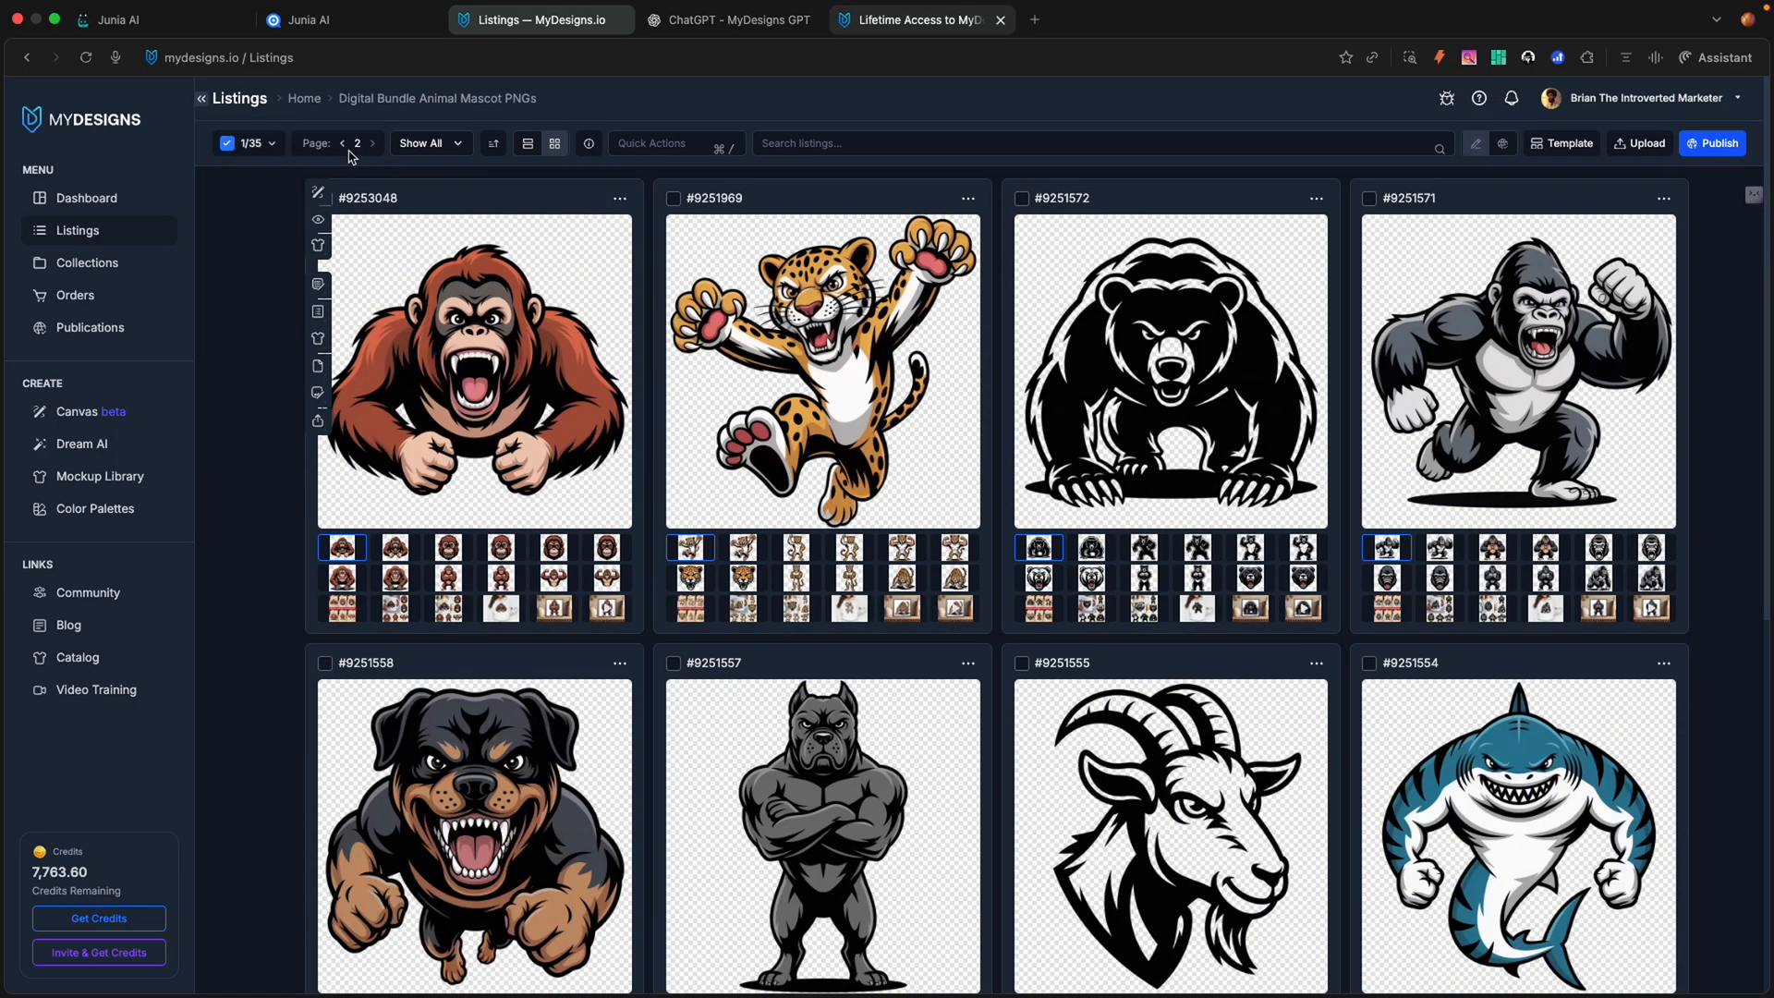
{"action": "scroll", "coordinate": [679, 555], "scroll_direction": "down", "scroll_amount": 8}
{"action": "left_click", "coordinate": [986, 961]}
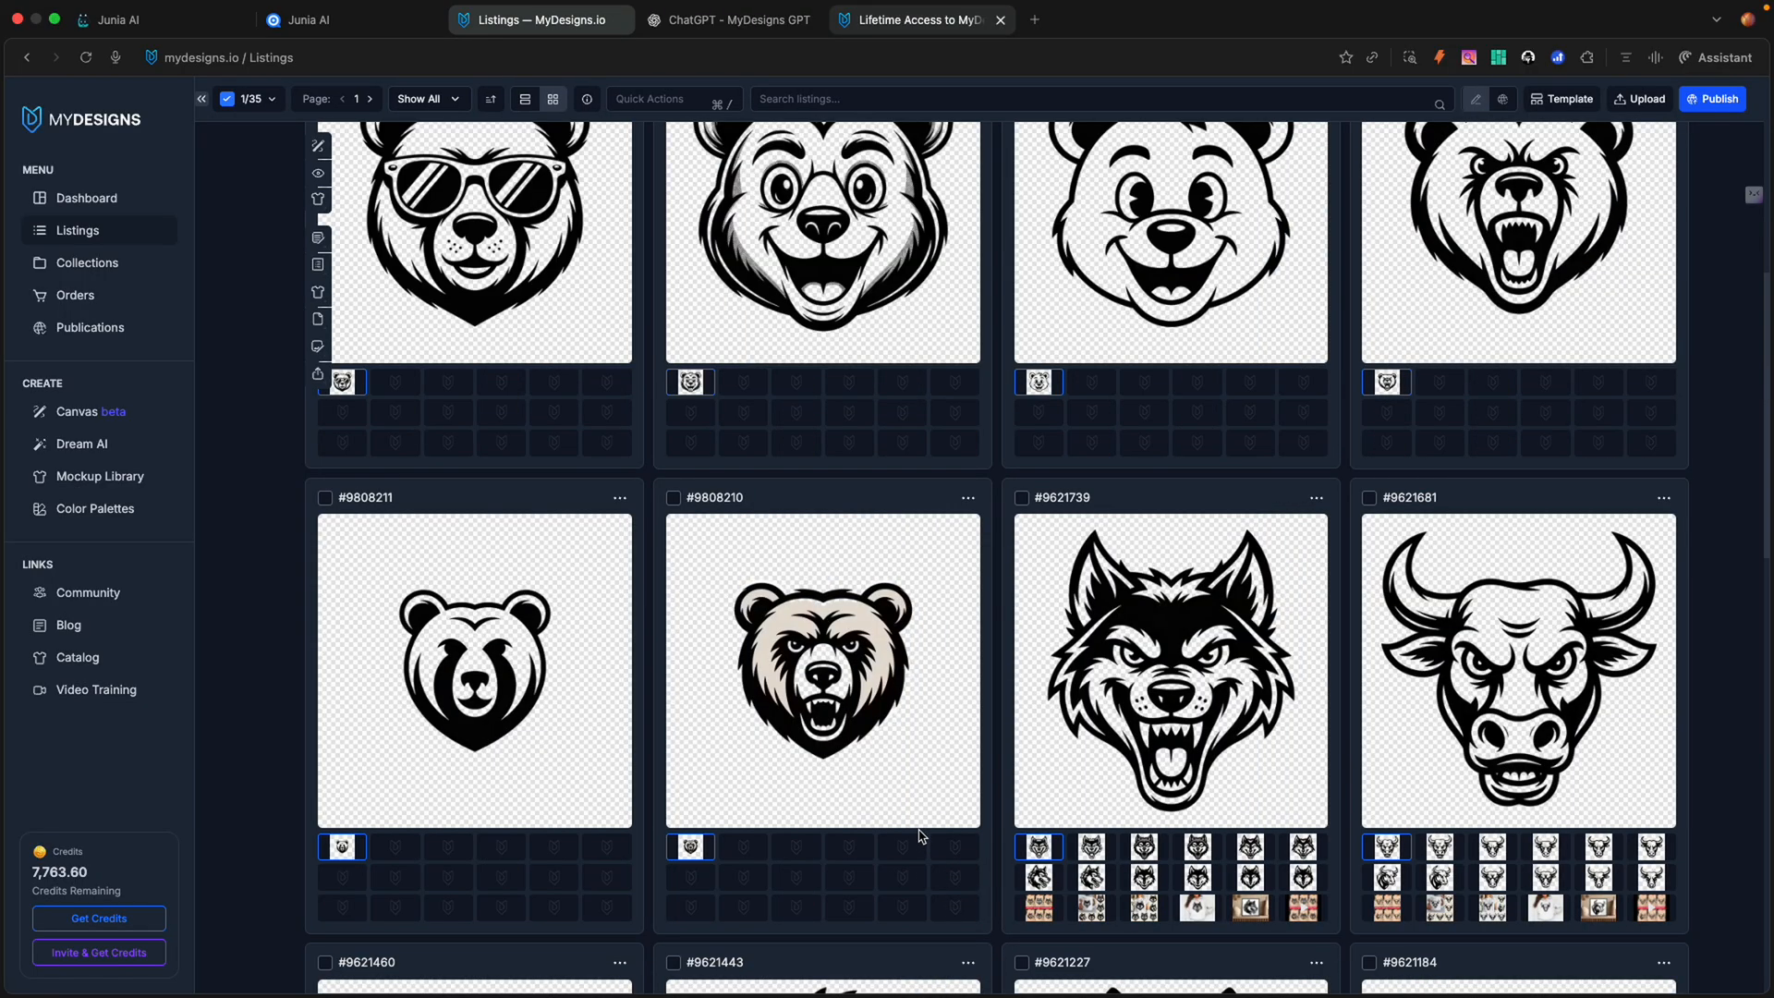
Step: Examine the newly saved bear head listings and their empty mockup slots
{"action": "scroll", "coordinate": [919, 836], "scroll_direction": "up", "scroll_amount": 2}
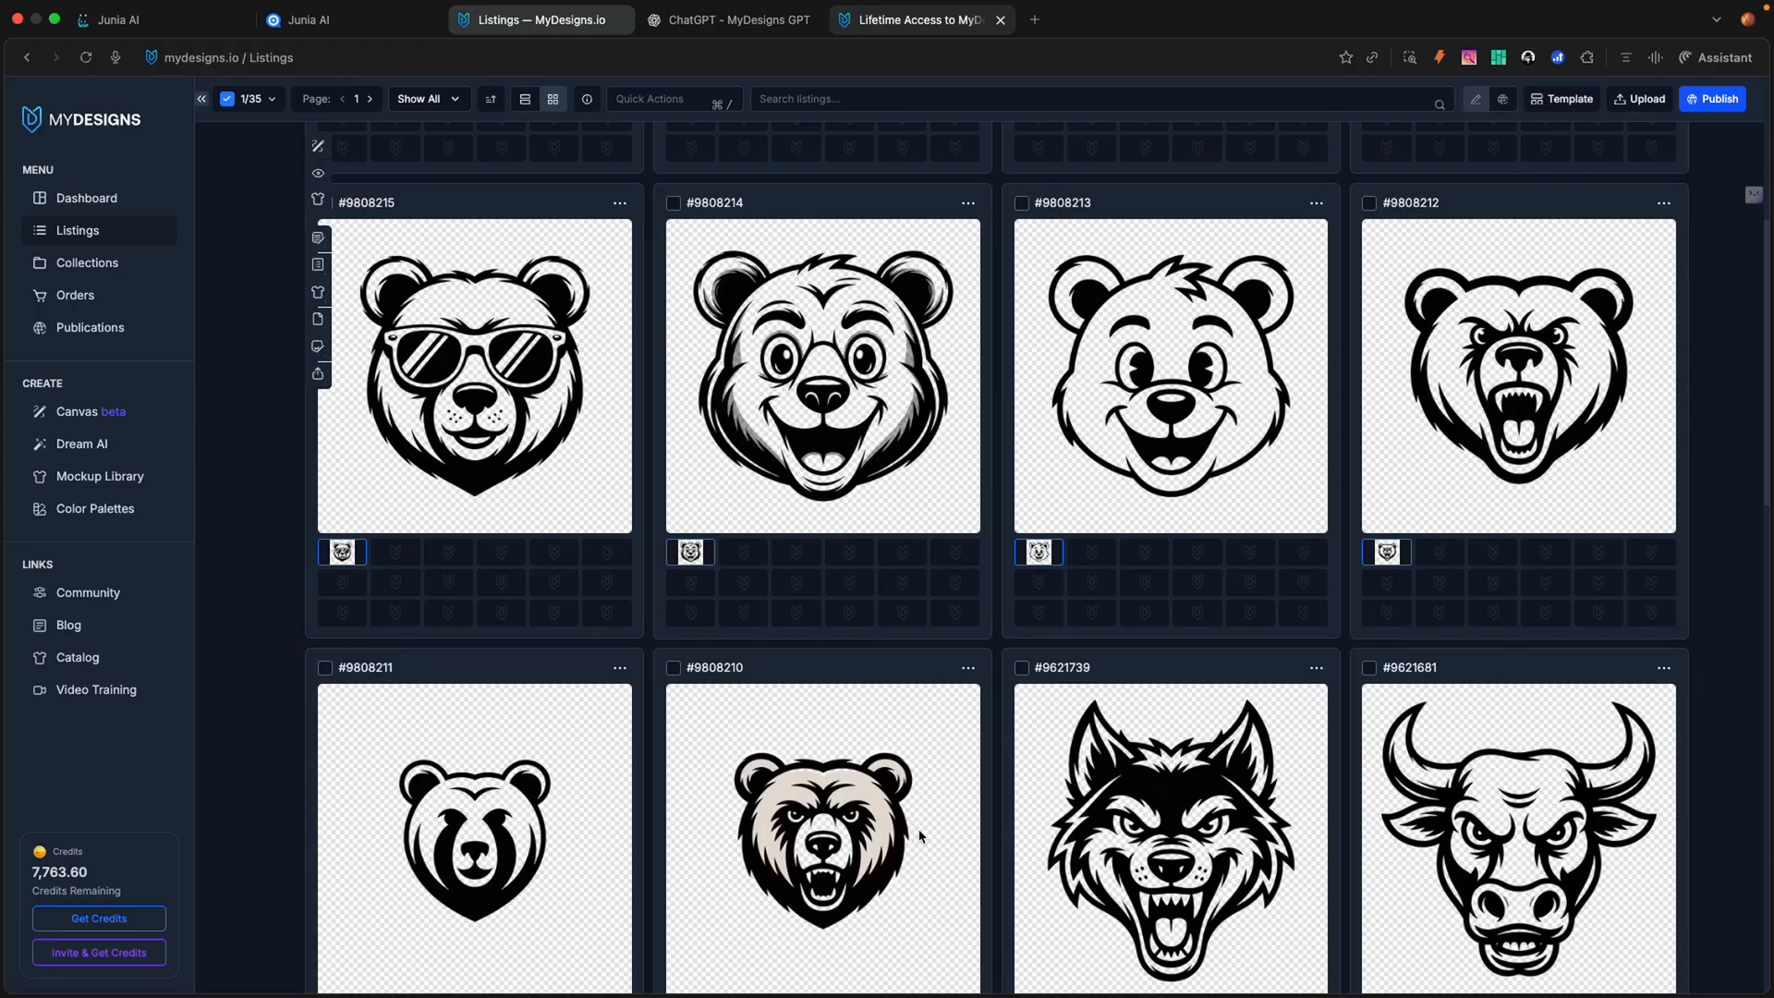
{"action": "scroll", "coordinate": [919, 836], "scroll_direction": "up", "scroll_amount": 5}
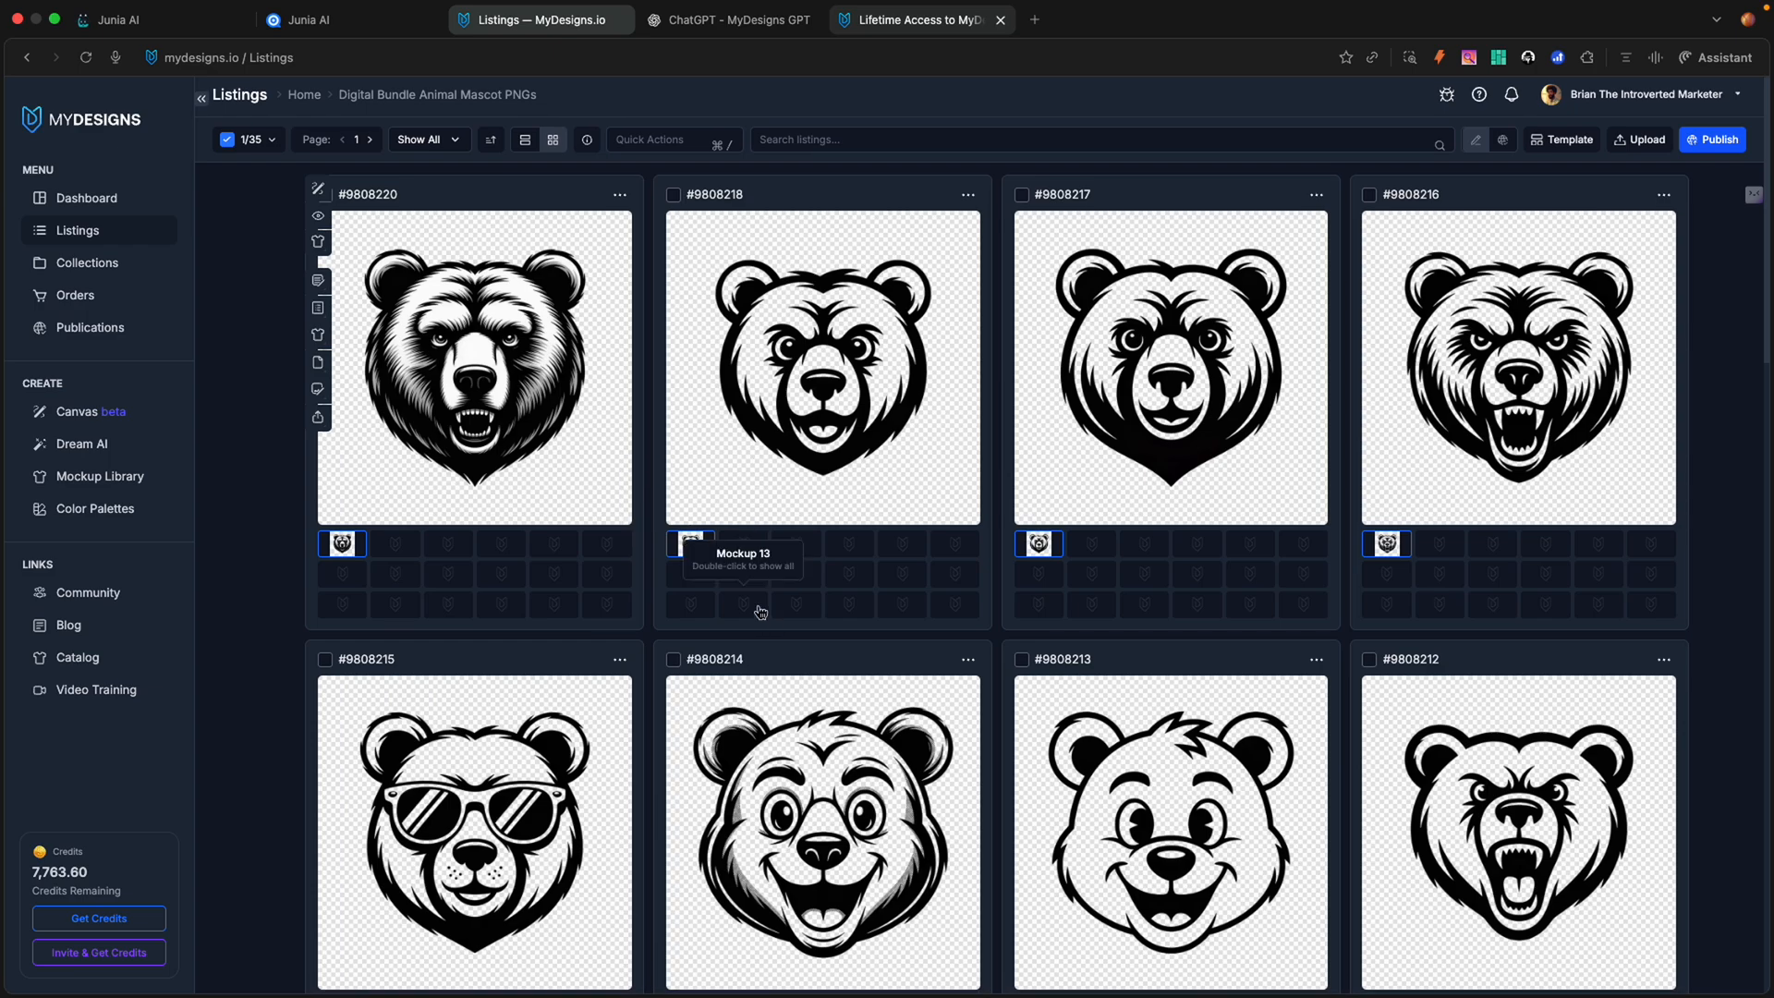
{"action": "scroll", "coordinate": [311, 206], "scroll_direction": "down", "scroll_amount": 1}
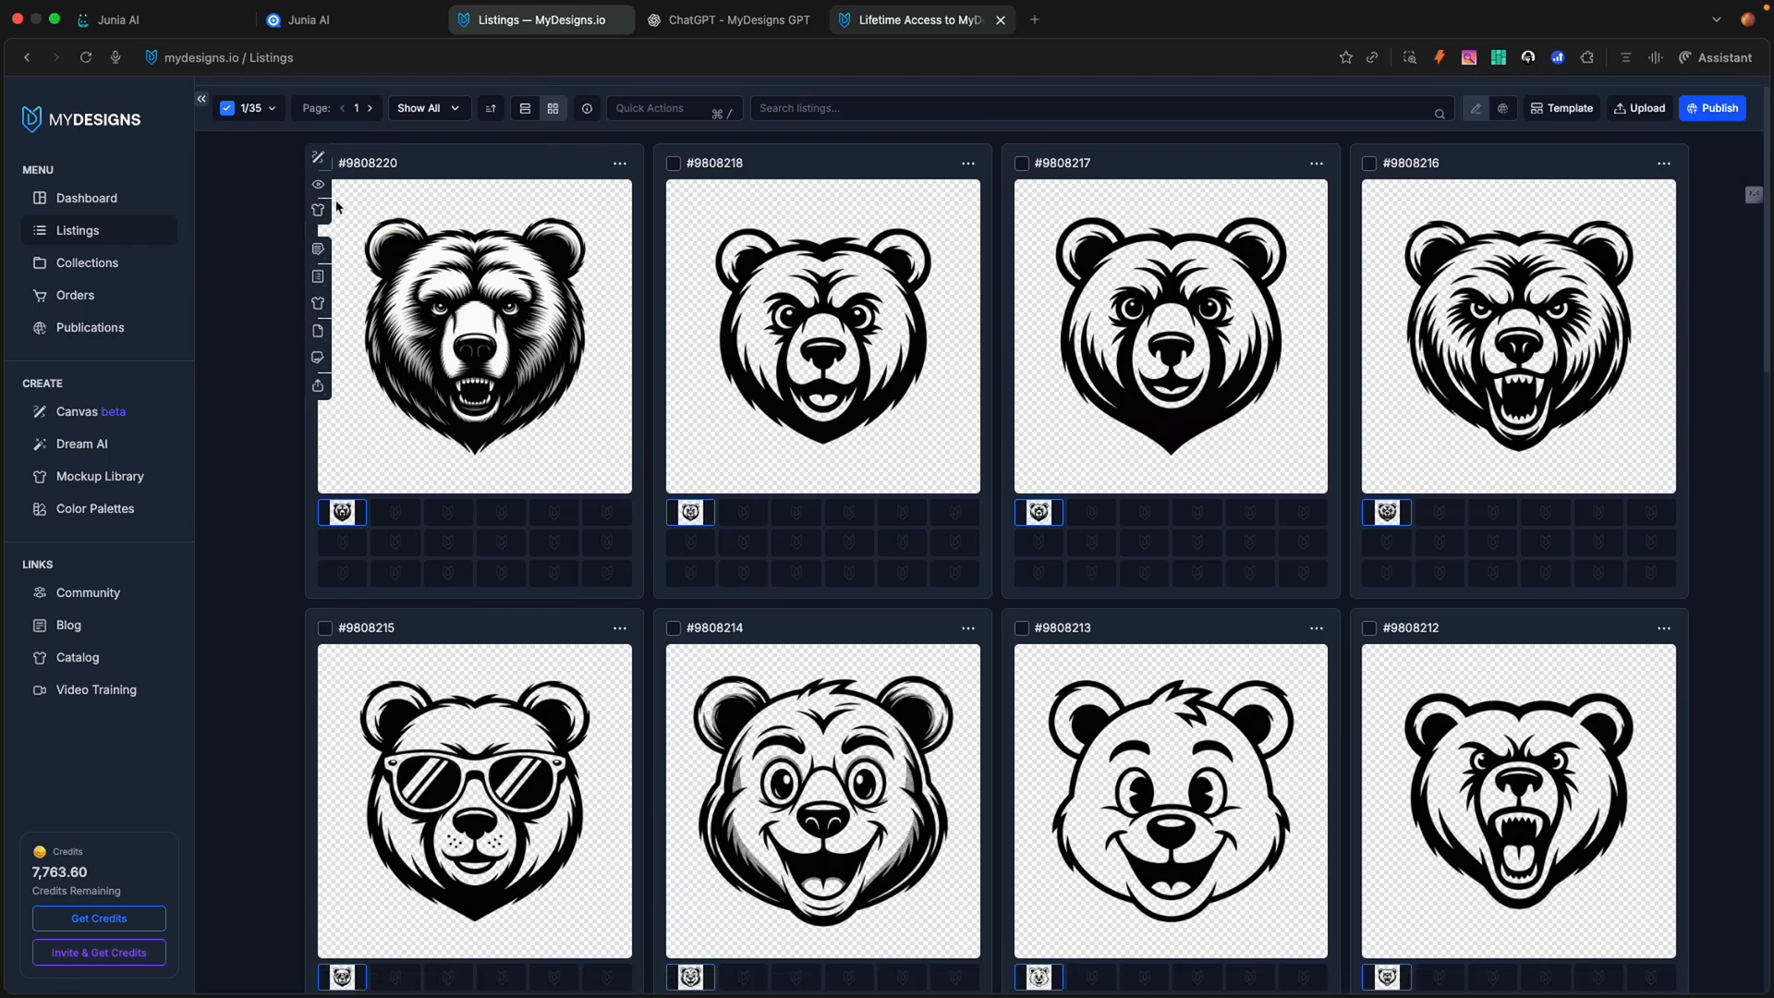
{"action": "scroll", "coordinate": [311, 205], "scroll_direction": "down", "scroll_amount": 4}
{"action": "scroll", "coordinate": [409, 221], "scroll_direction": "up", "scroll_amount": 1}
{"action": "scroll", "coordinate": [409, 222], "scroll_direction": "up", "scroll_amount": 3}
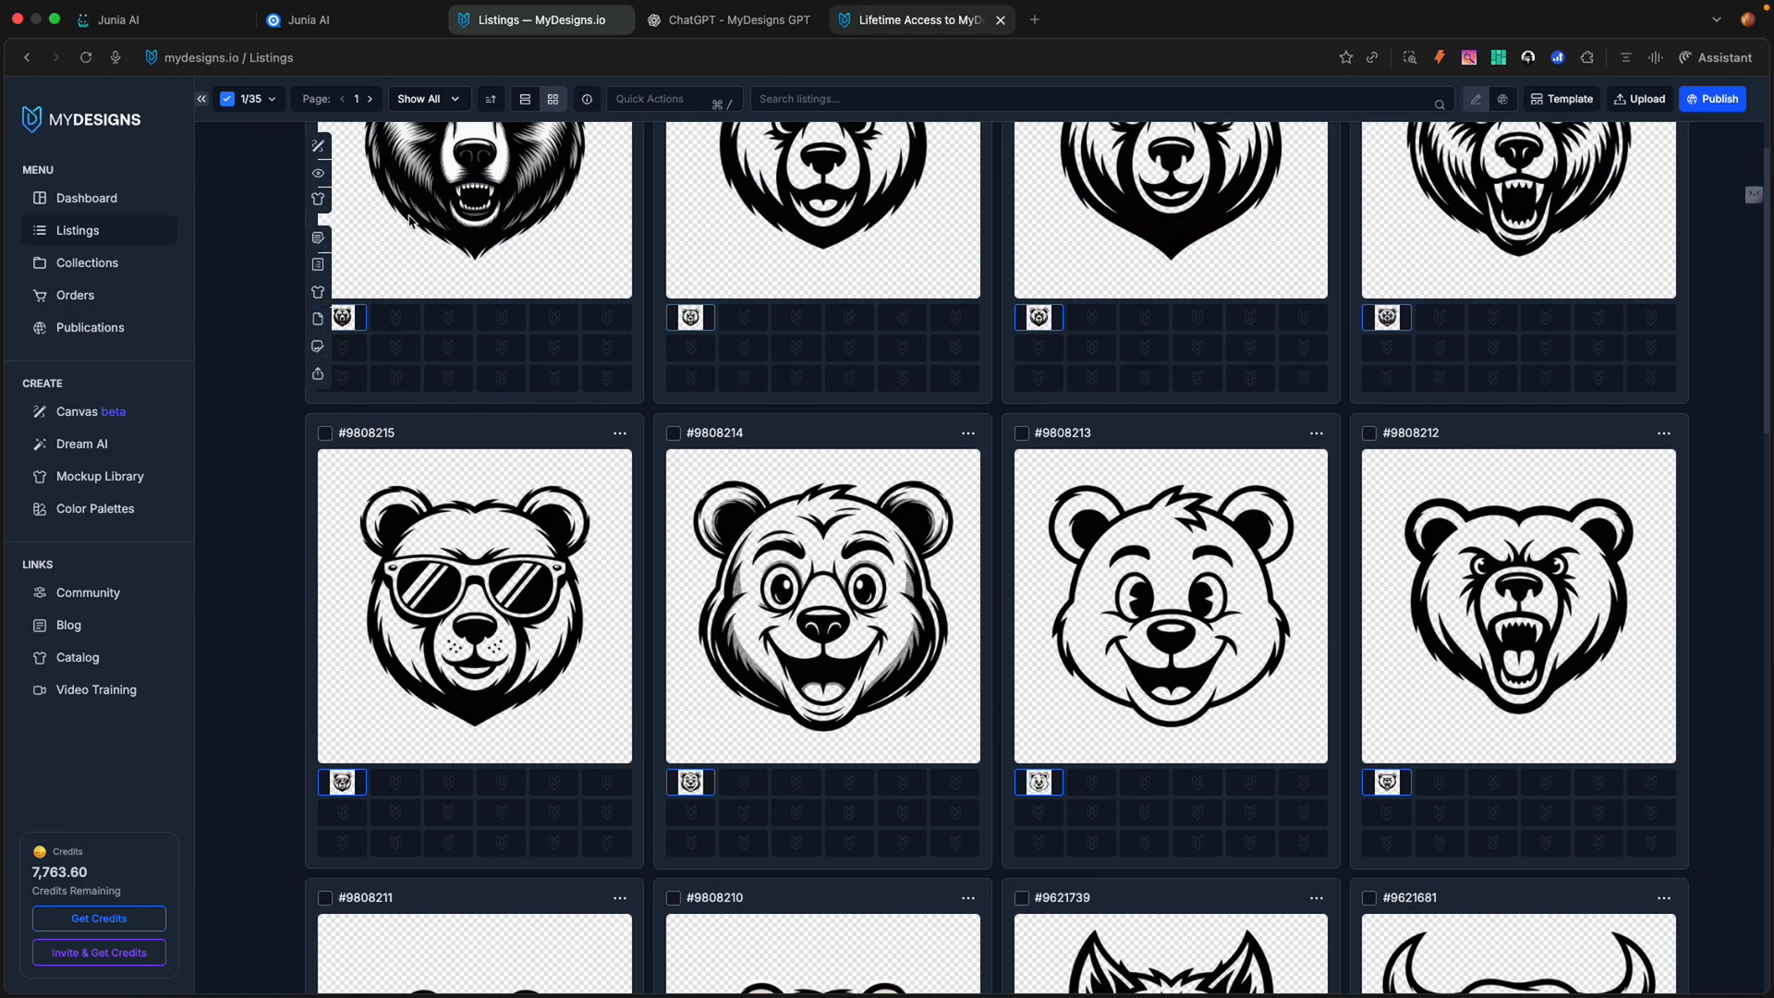
{"action": "scroll", "coordinate": [409, 222], "scroll_direction": "up", "scroll_amount": 1}
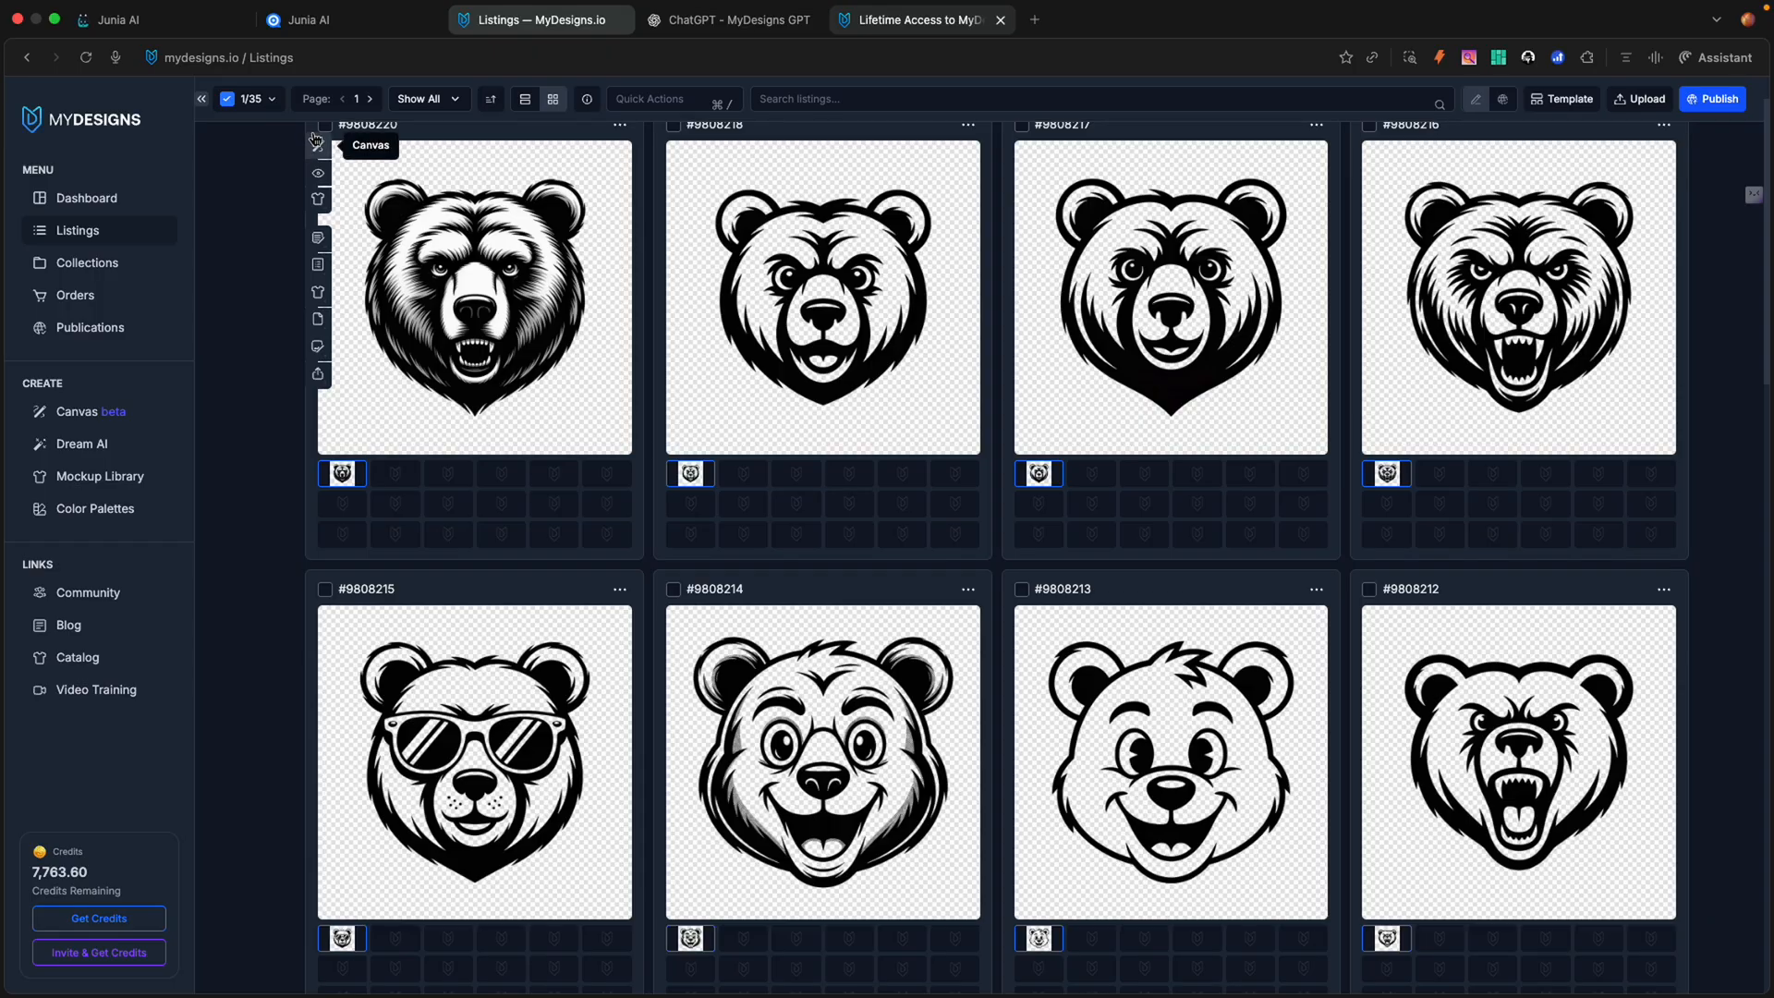
{"action": "scroll", "coordinate": [376, 323], "scroll_direction": "down", "scroll_amount": 1}
{"action": "scroll", "coordinate": [377, 322], "scroll_direction": "down", "scroll_amount": 4}
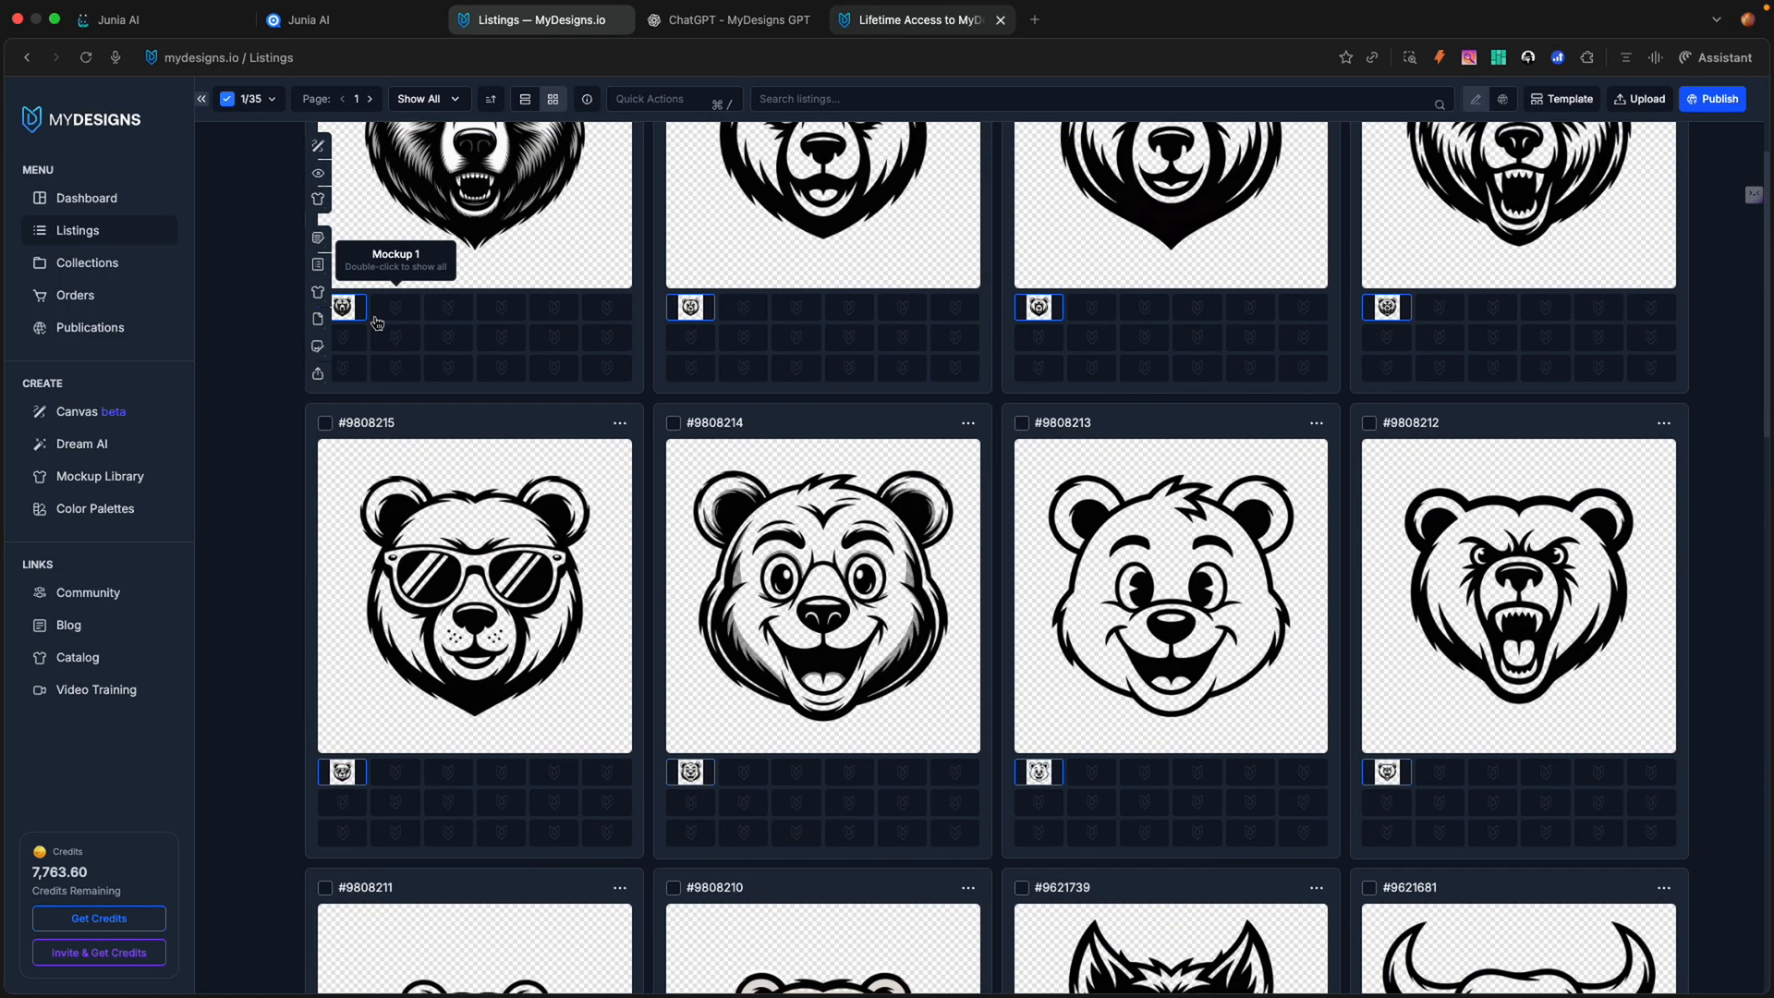
{"action": "scroll", "coordinate": [370, 277], "scroll_direction": "up", "scroll_amount": 7}
Step: Select listings 1 to 10, the new bear heads, and open them together in Canvas
{"action": "left_click", "coordinate": [266, 143]}
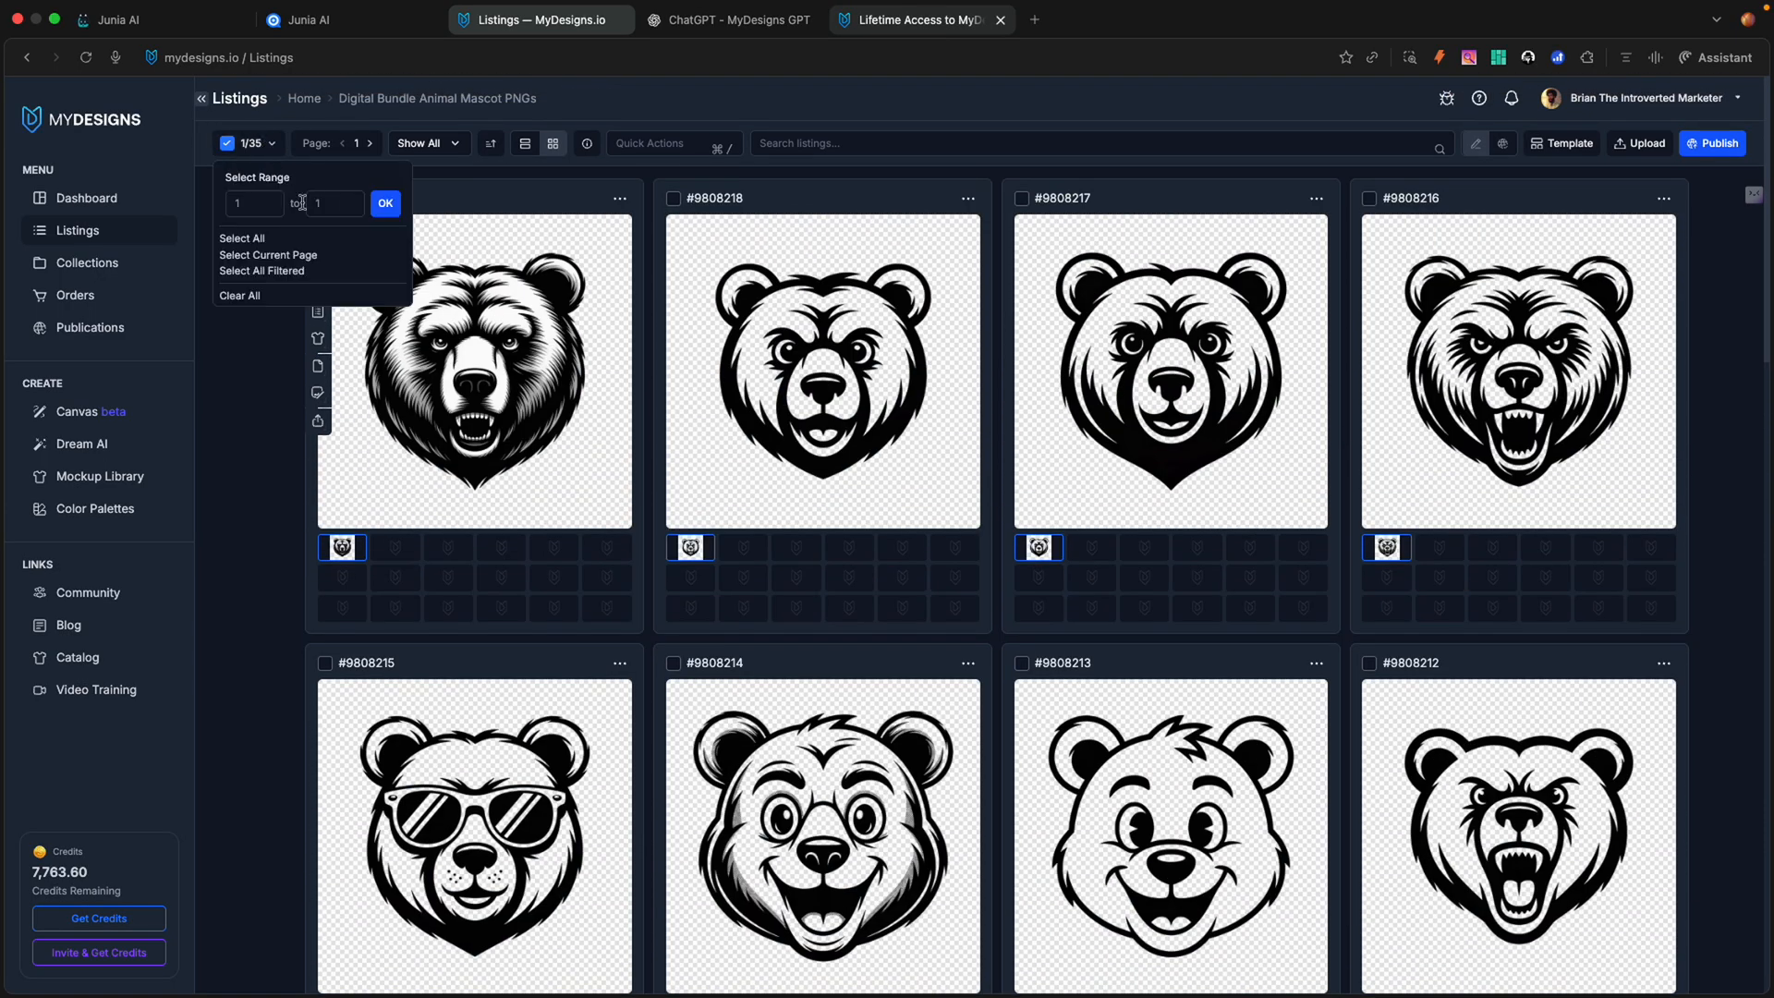
{"action": "left_click", "coordinate": [339, 205]}
{"action": "left_click", "coordinate": [395, 206]}
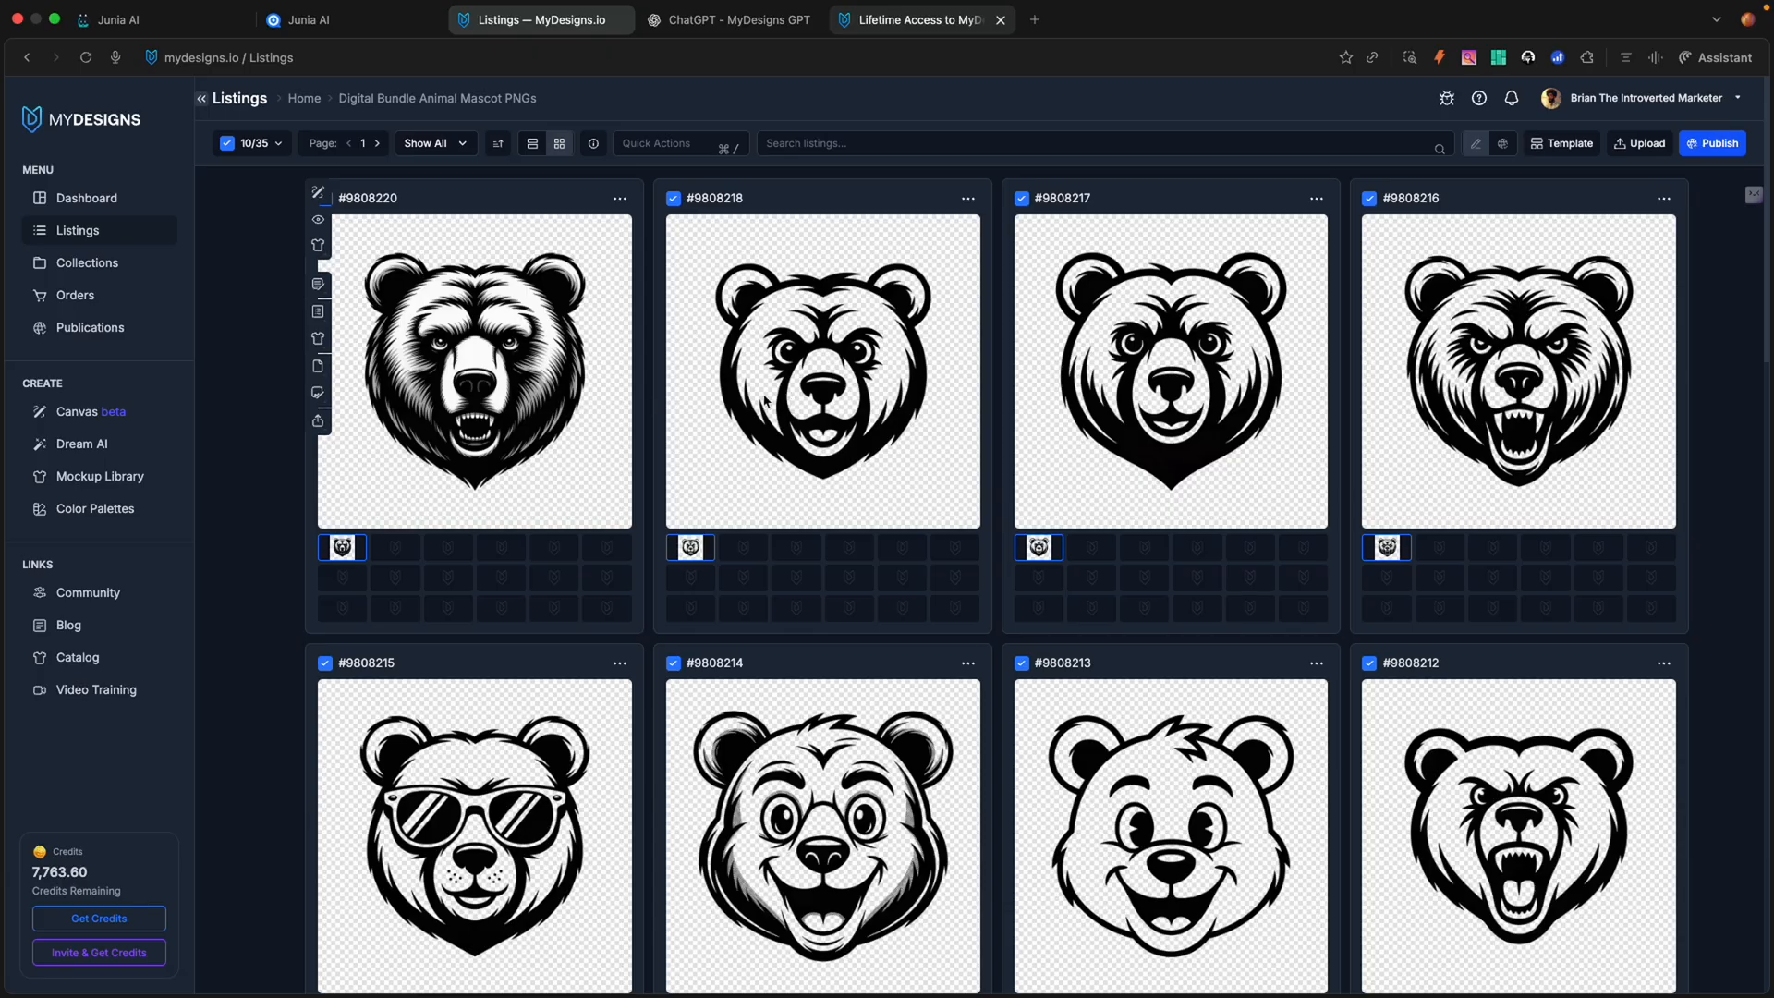
{"action": "left_click", "coordinate": [319, 192]}
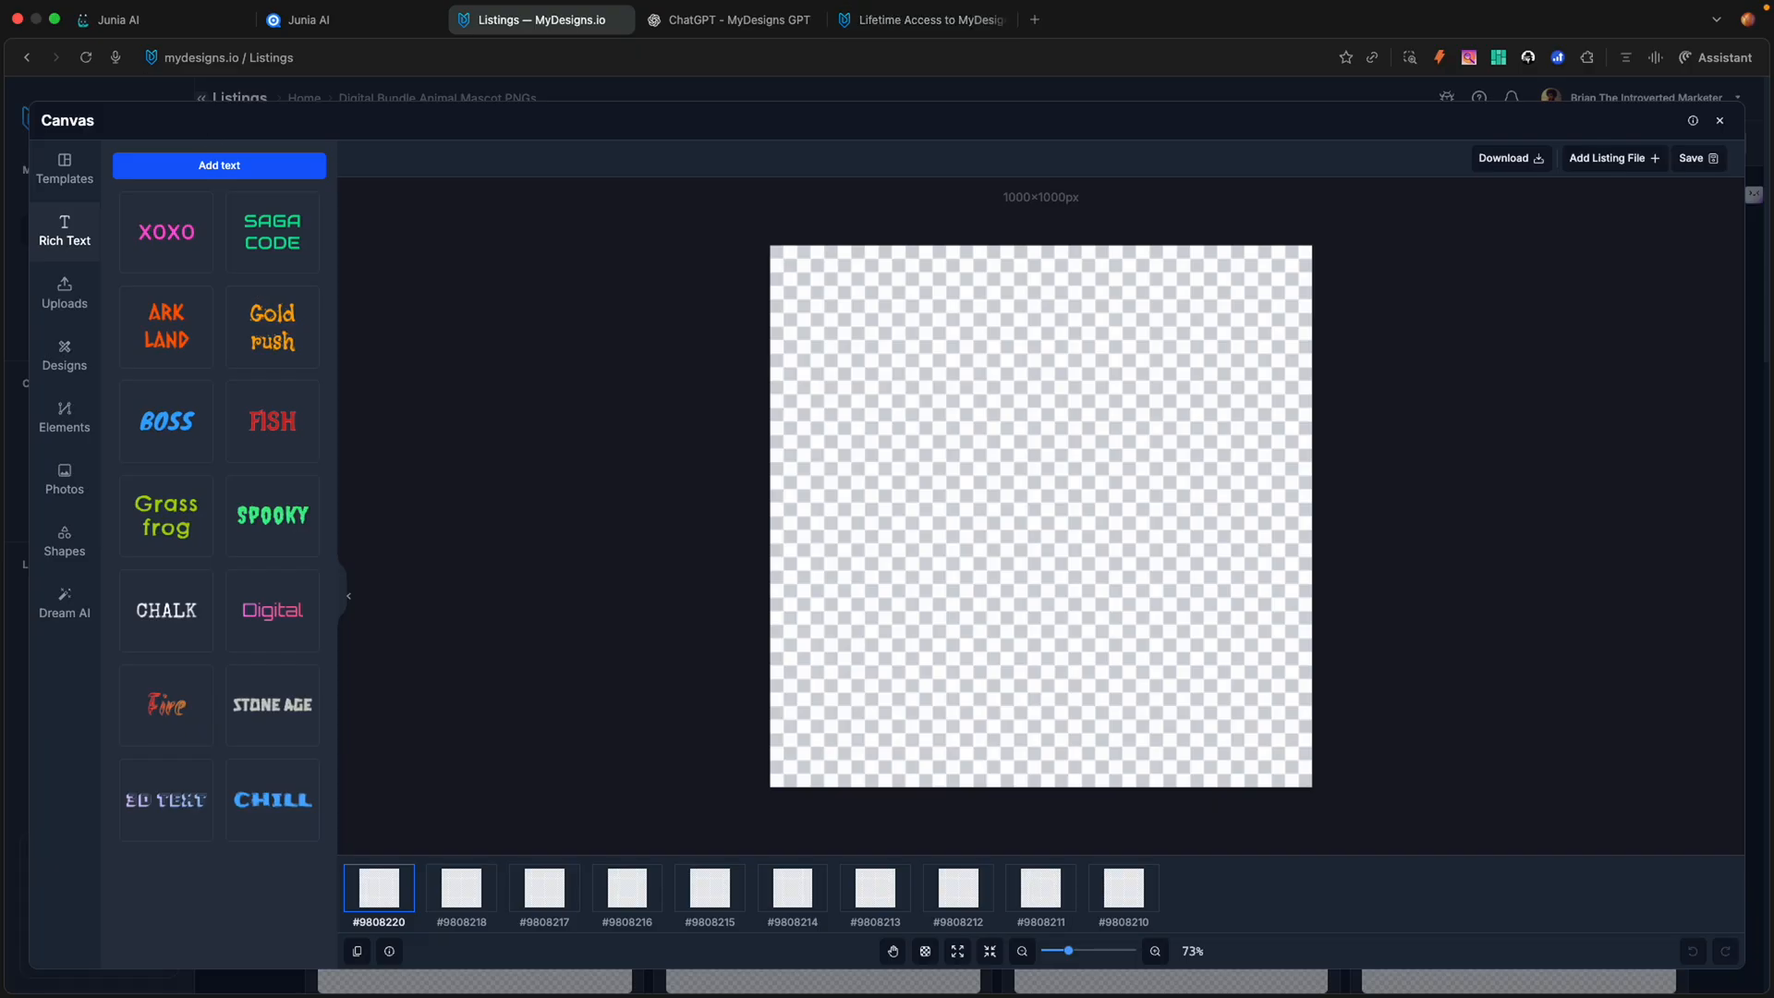
Step: Look through the Canvas resources: uploads, designs, elements, photos, shapes and Dream AI
{"action": "left_click", "coordinate": [66, 319]}
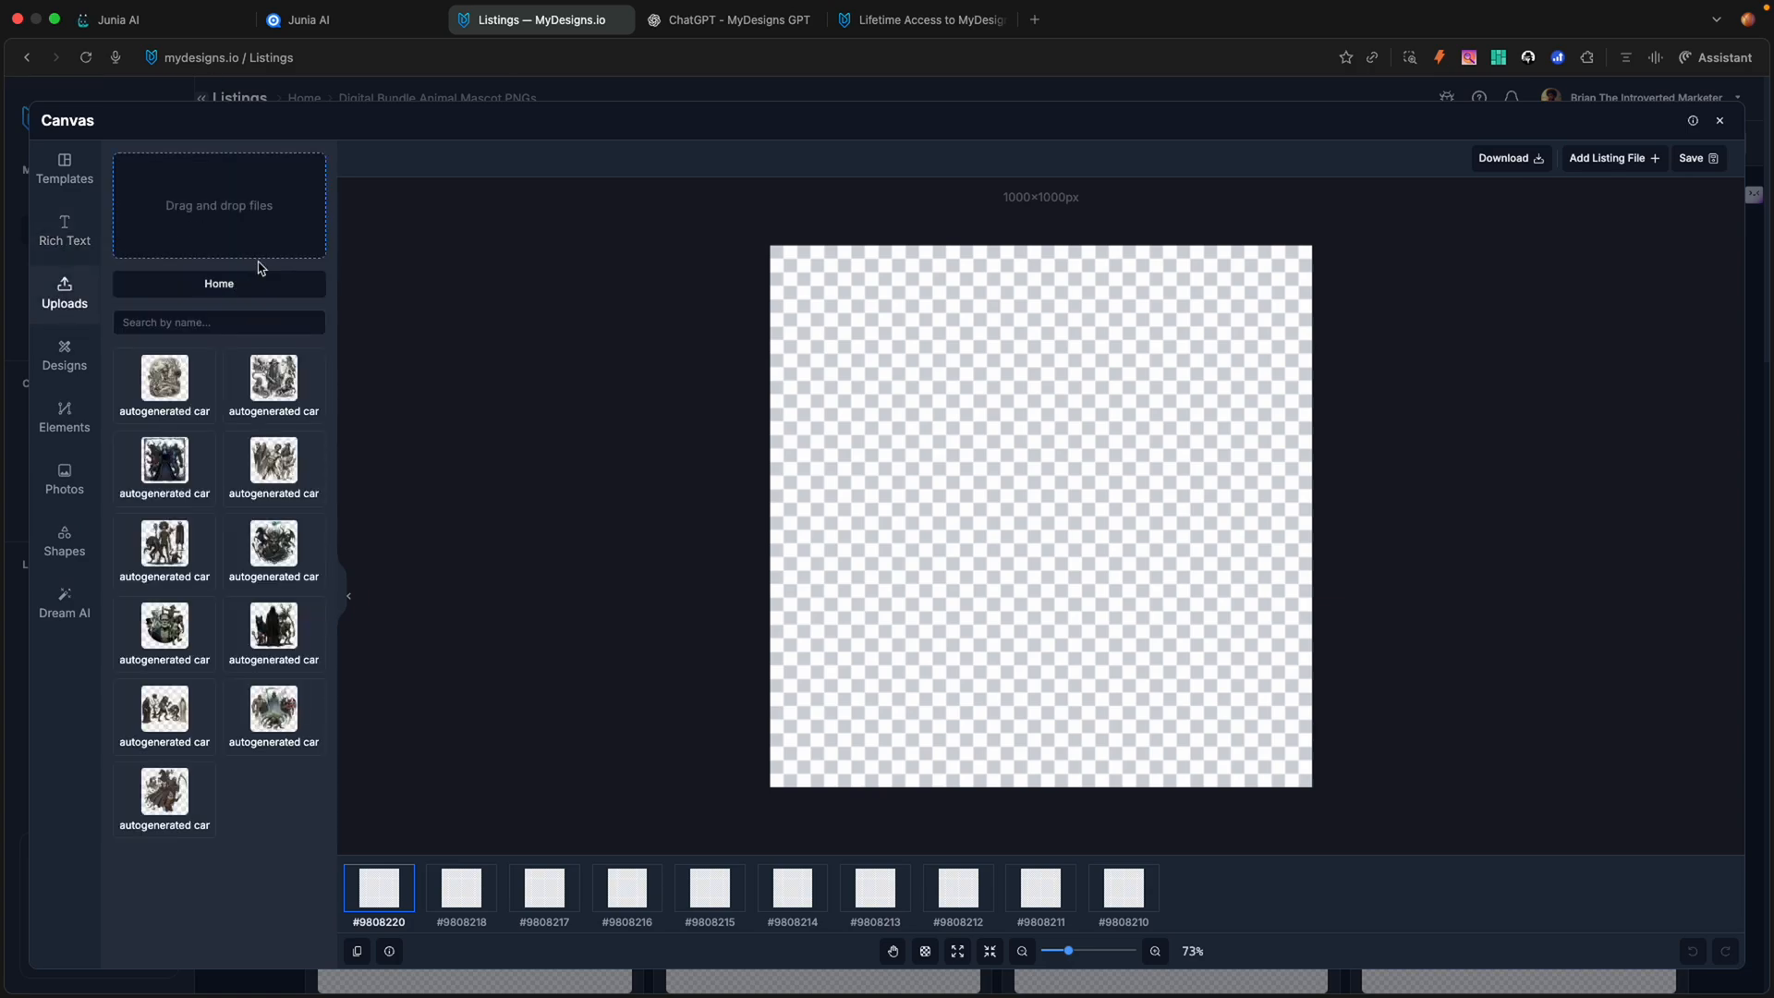
{"action": "left_click", "coordinate": [75, 348]}
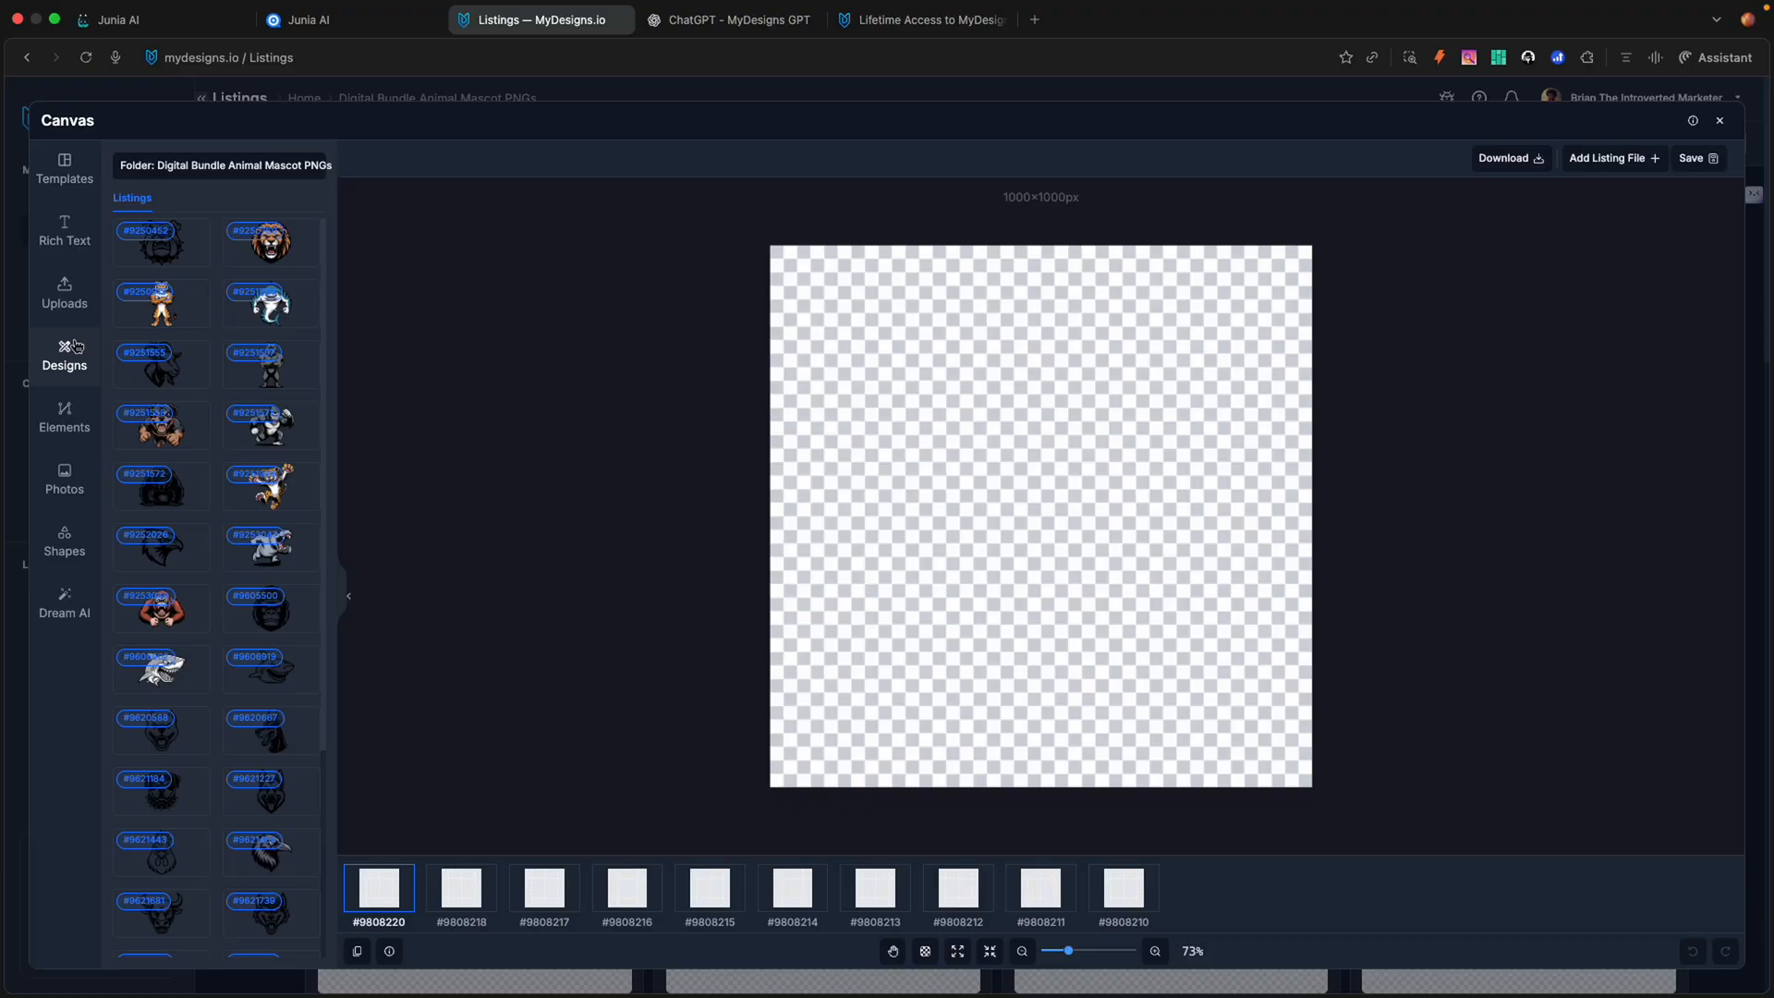
{"action": "left_click", "coordinate": [59, 420]}
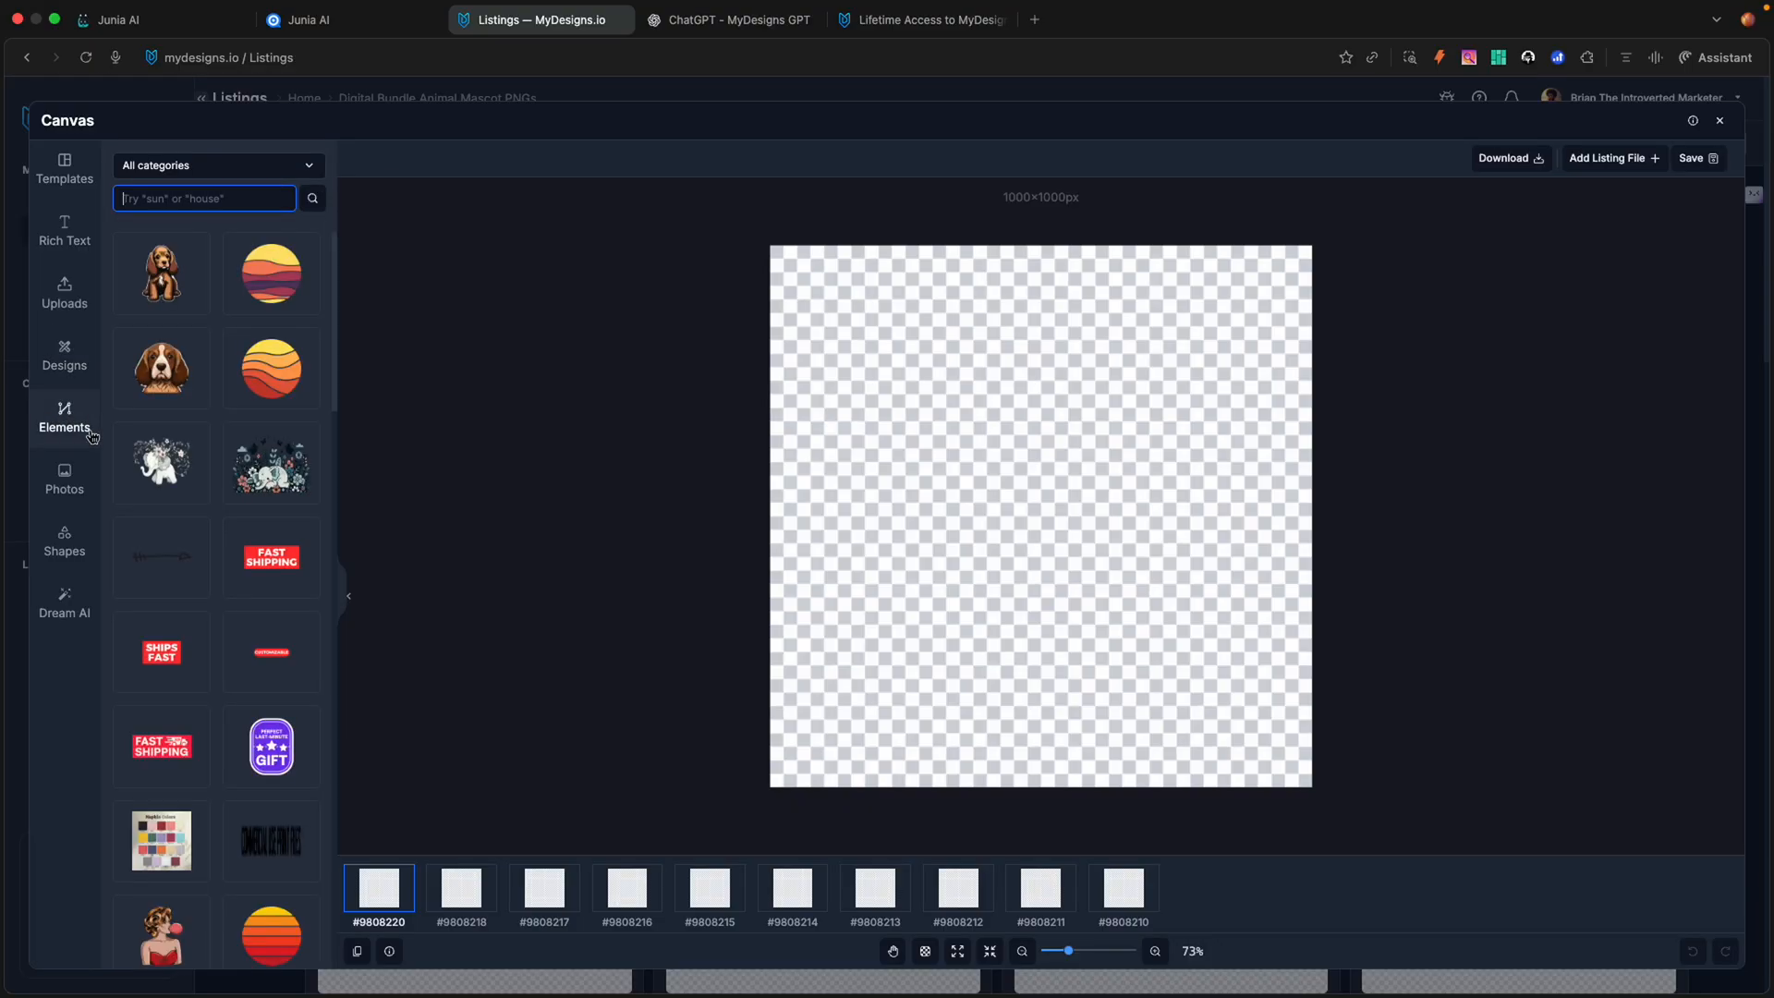
{"action": "left_click", "coordinate": [64, 473]}
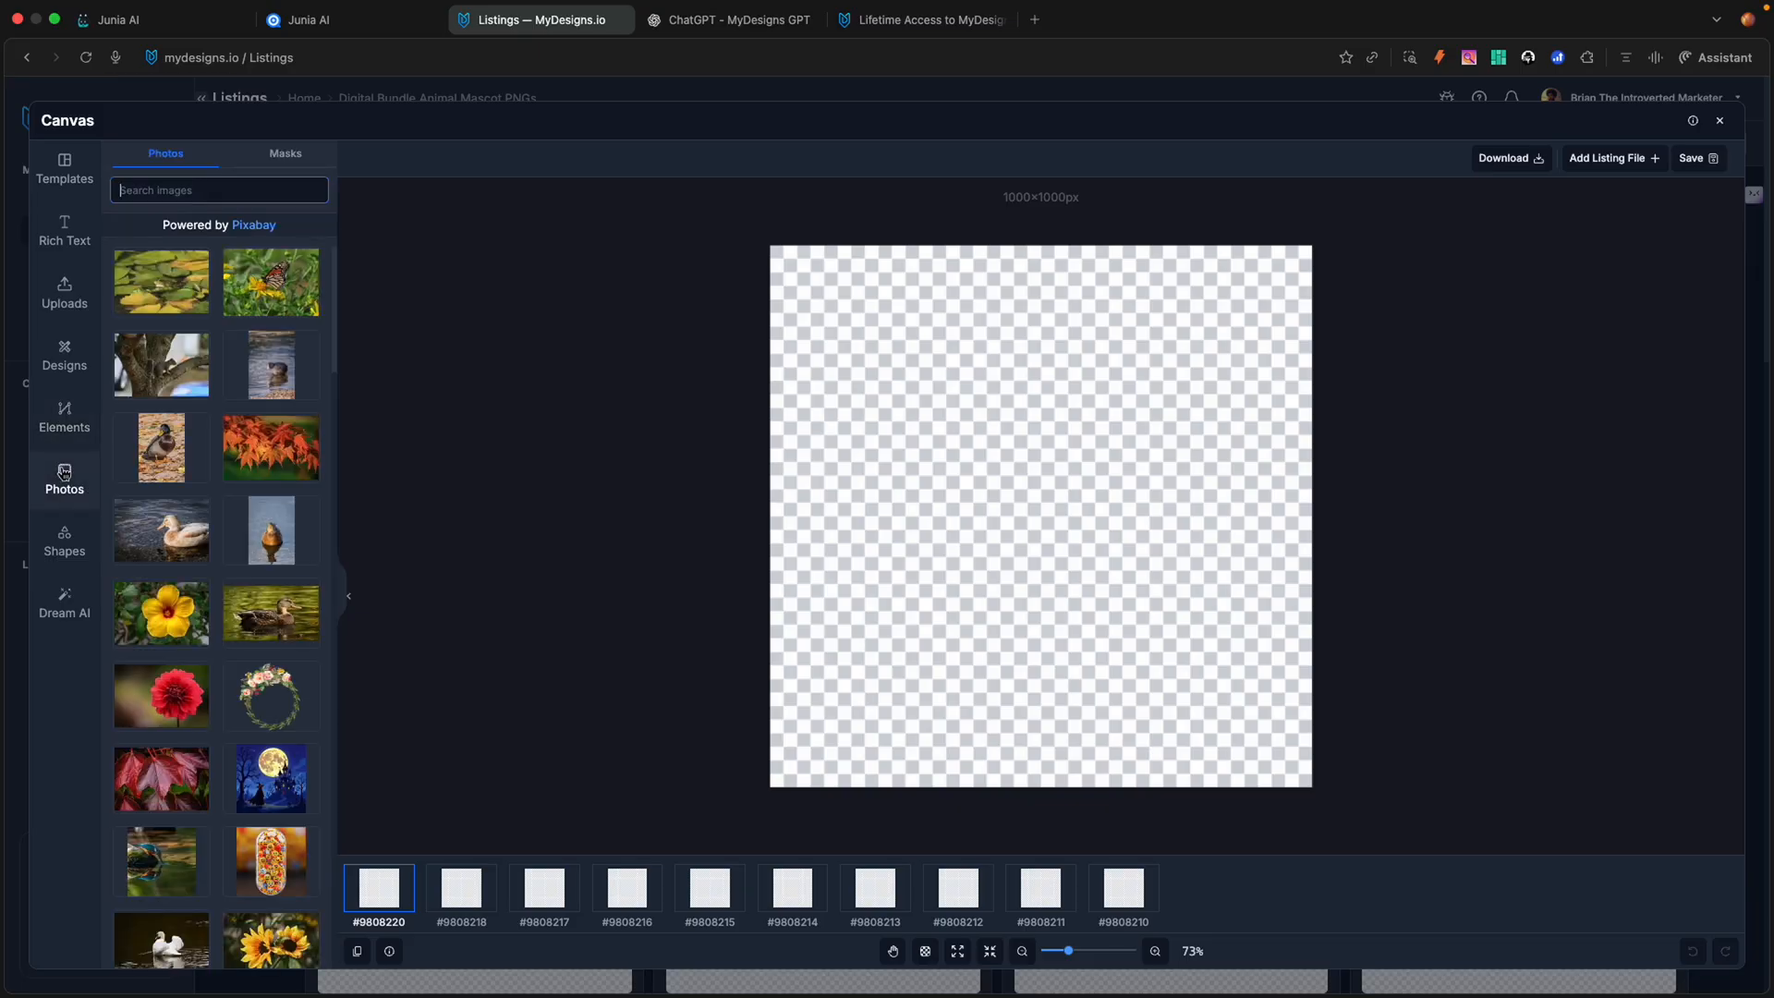
{"action": "left_click", "coordinate": [59, 543]}
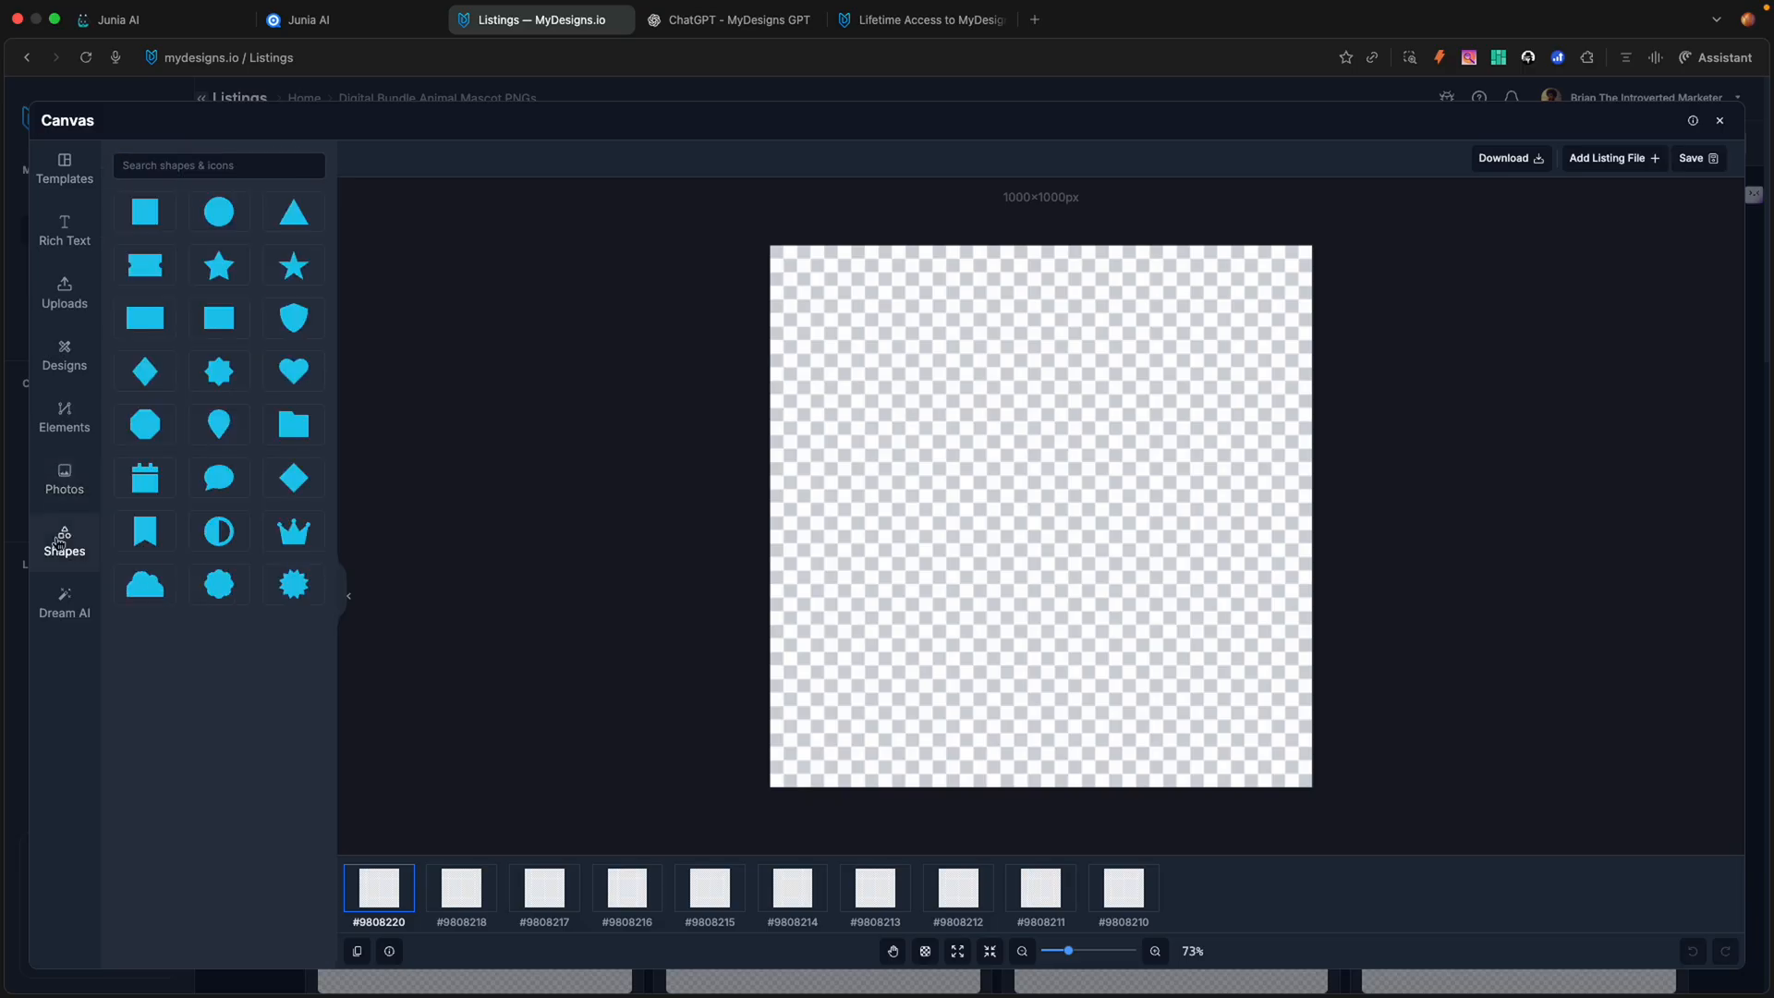
{"action": "left_click", "coordinate": [64, 600]}
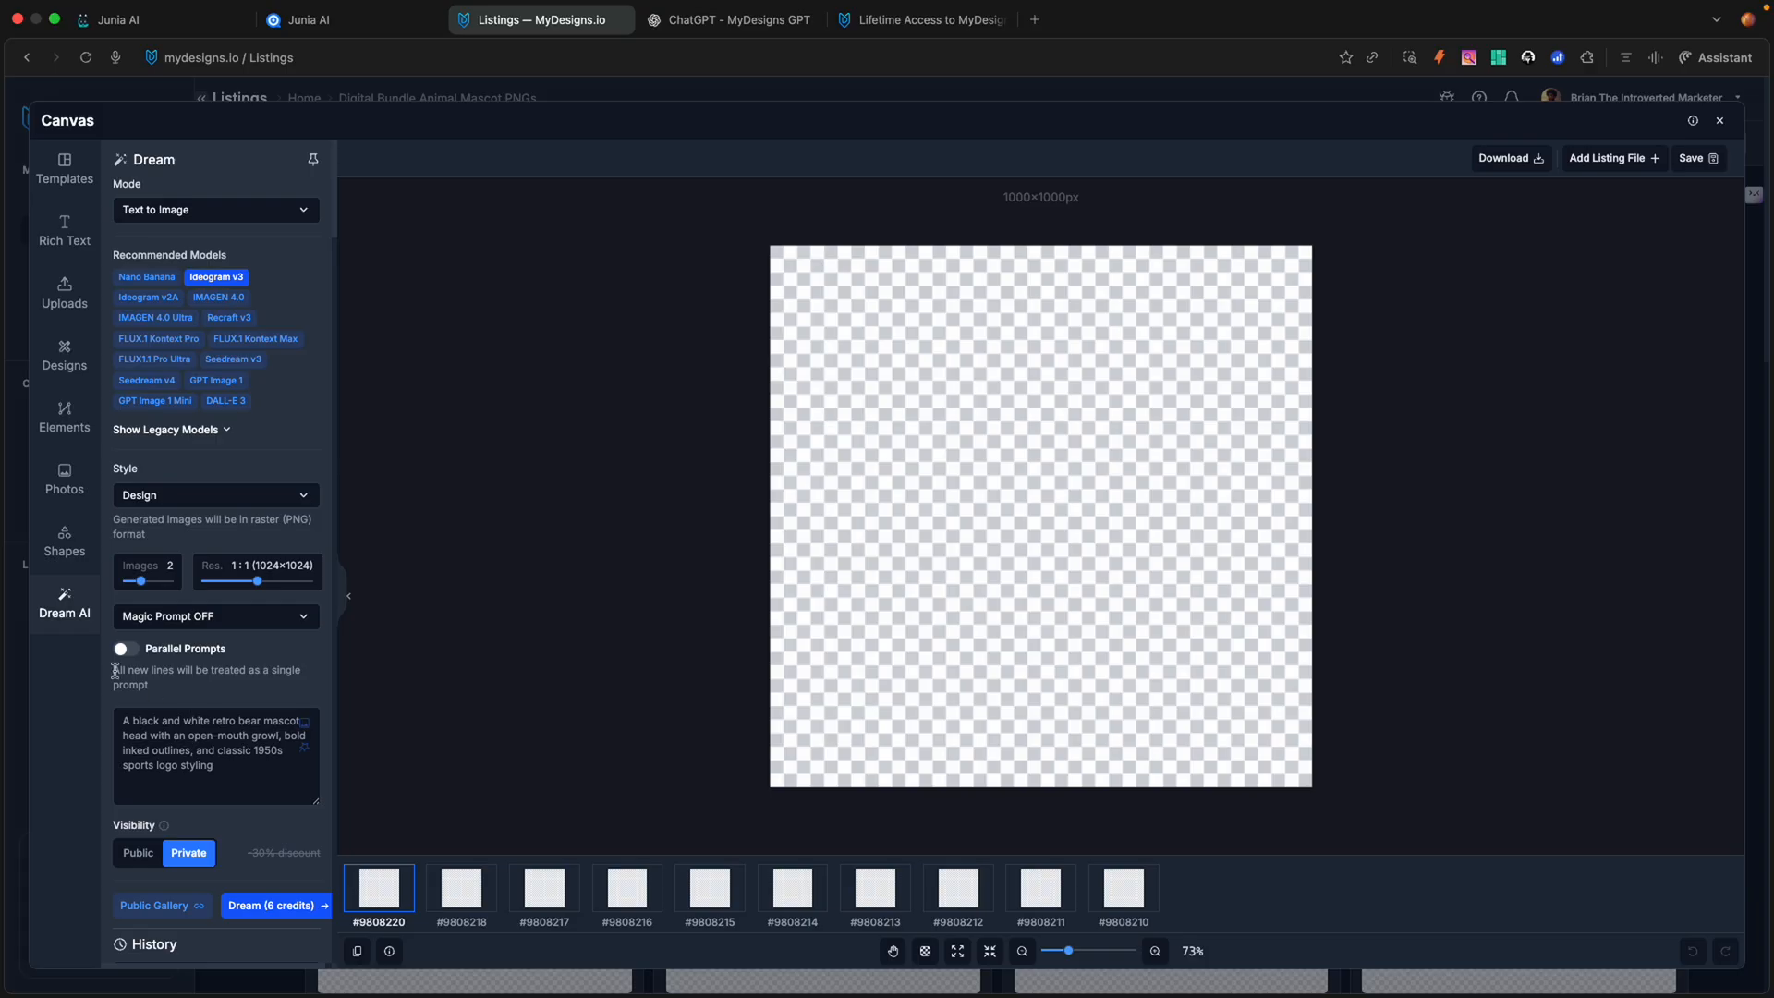
Step: Create a custom canvas size of 4096 by 4096 px from the Canvas templates
{"action": "left_click", "coordinate": [64, 166]}
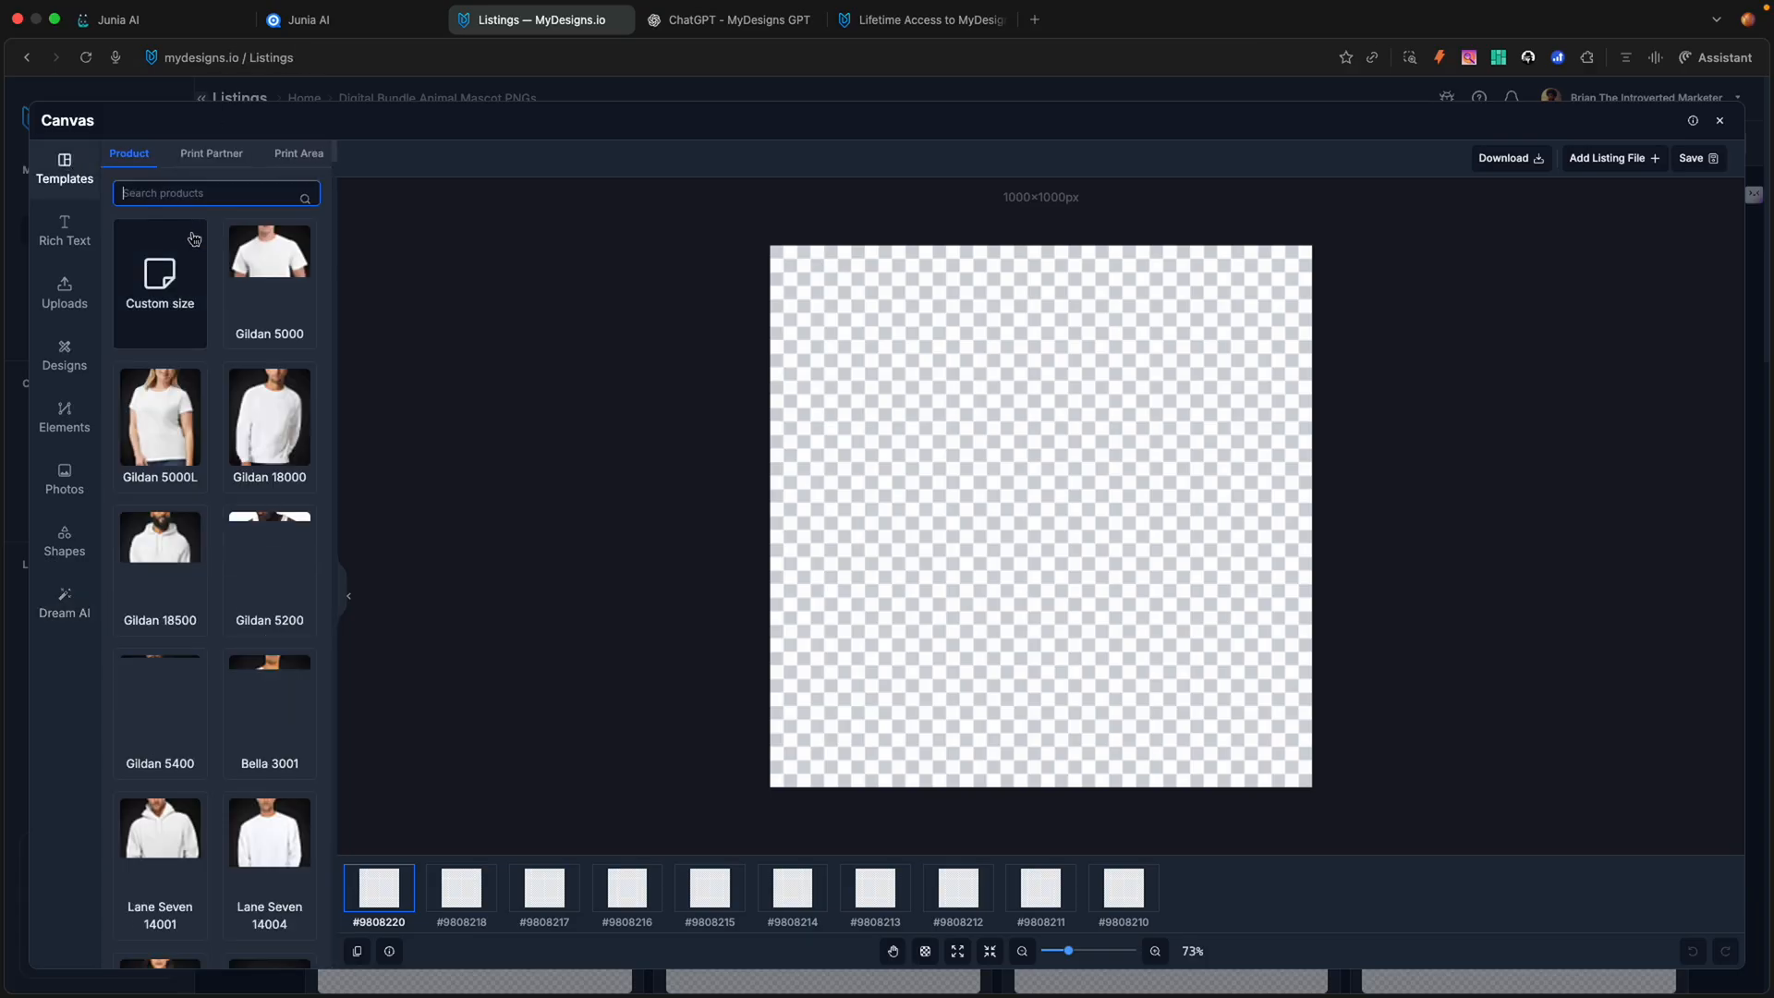
{"action": "scroll", "coordinate": [262, 372], "scroll_direction": "down", "scroll_amount": 1}
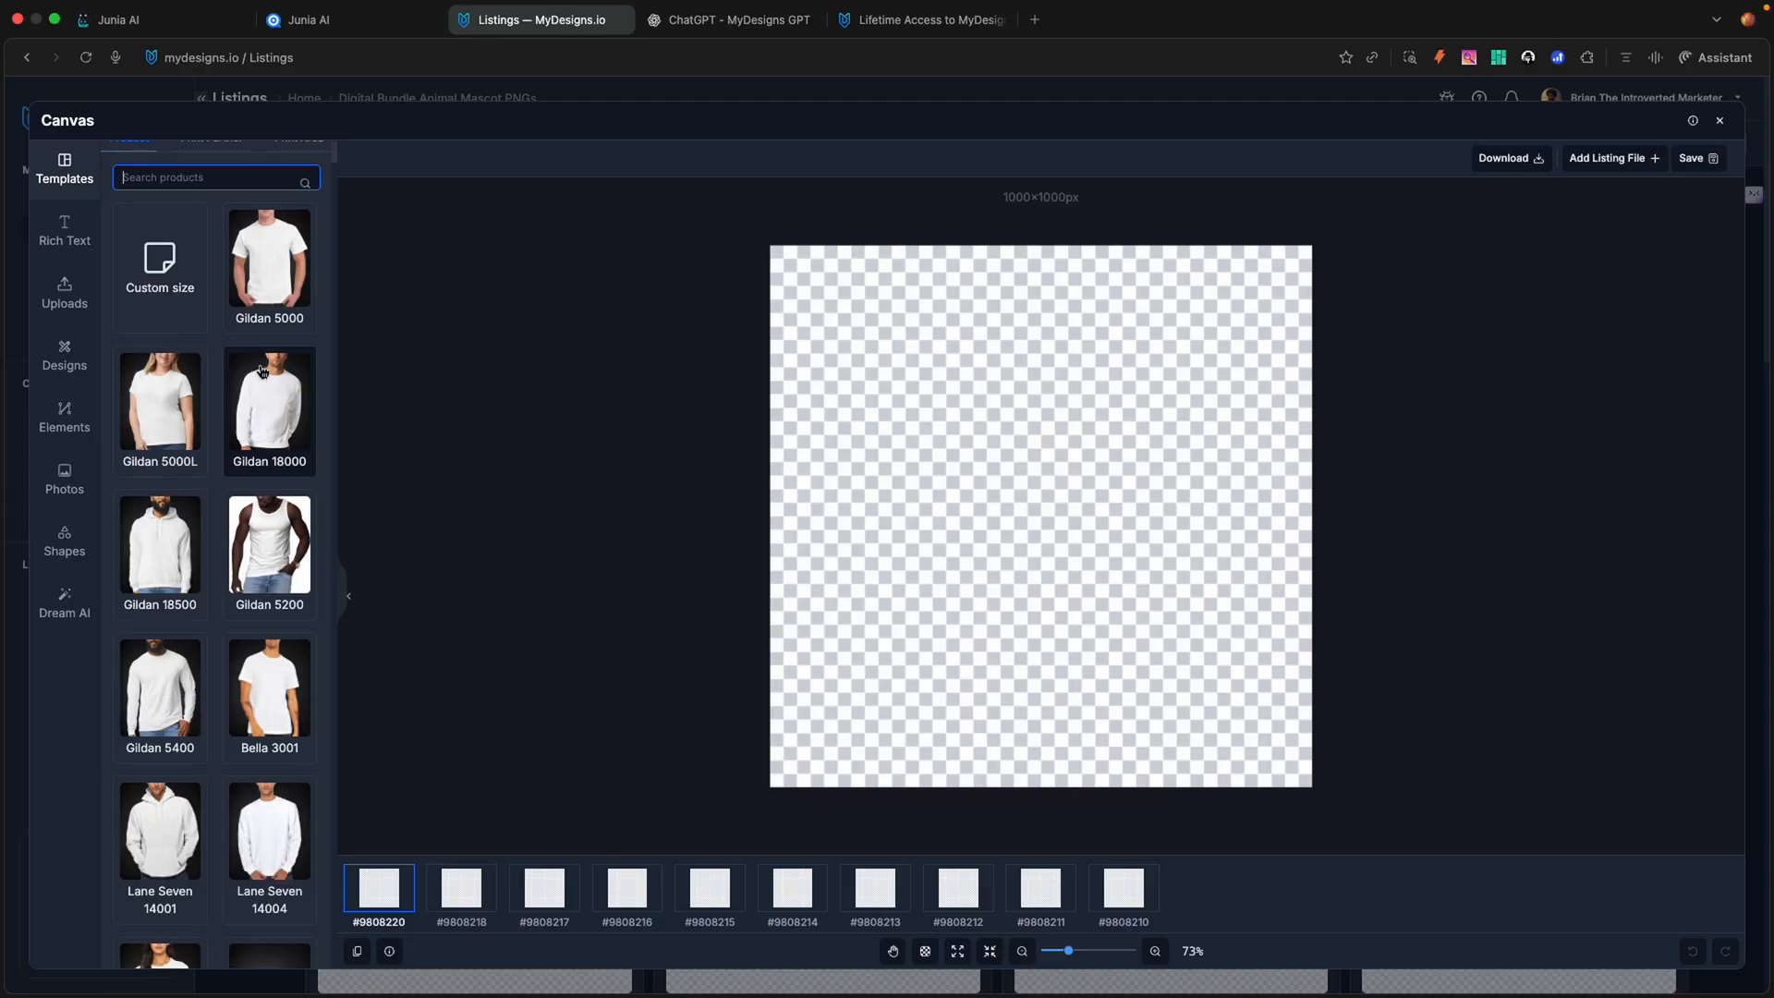
{"action": "scroll", "coordinate": [262, 372], "scroll_direction": "up", "scroll_amount": 1}
{"action": "left_click", "coordinate": [145, 254]}
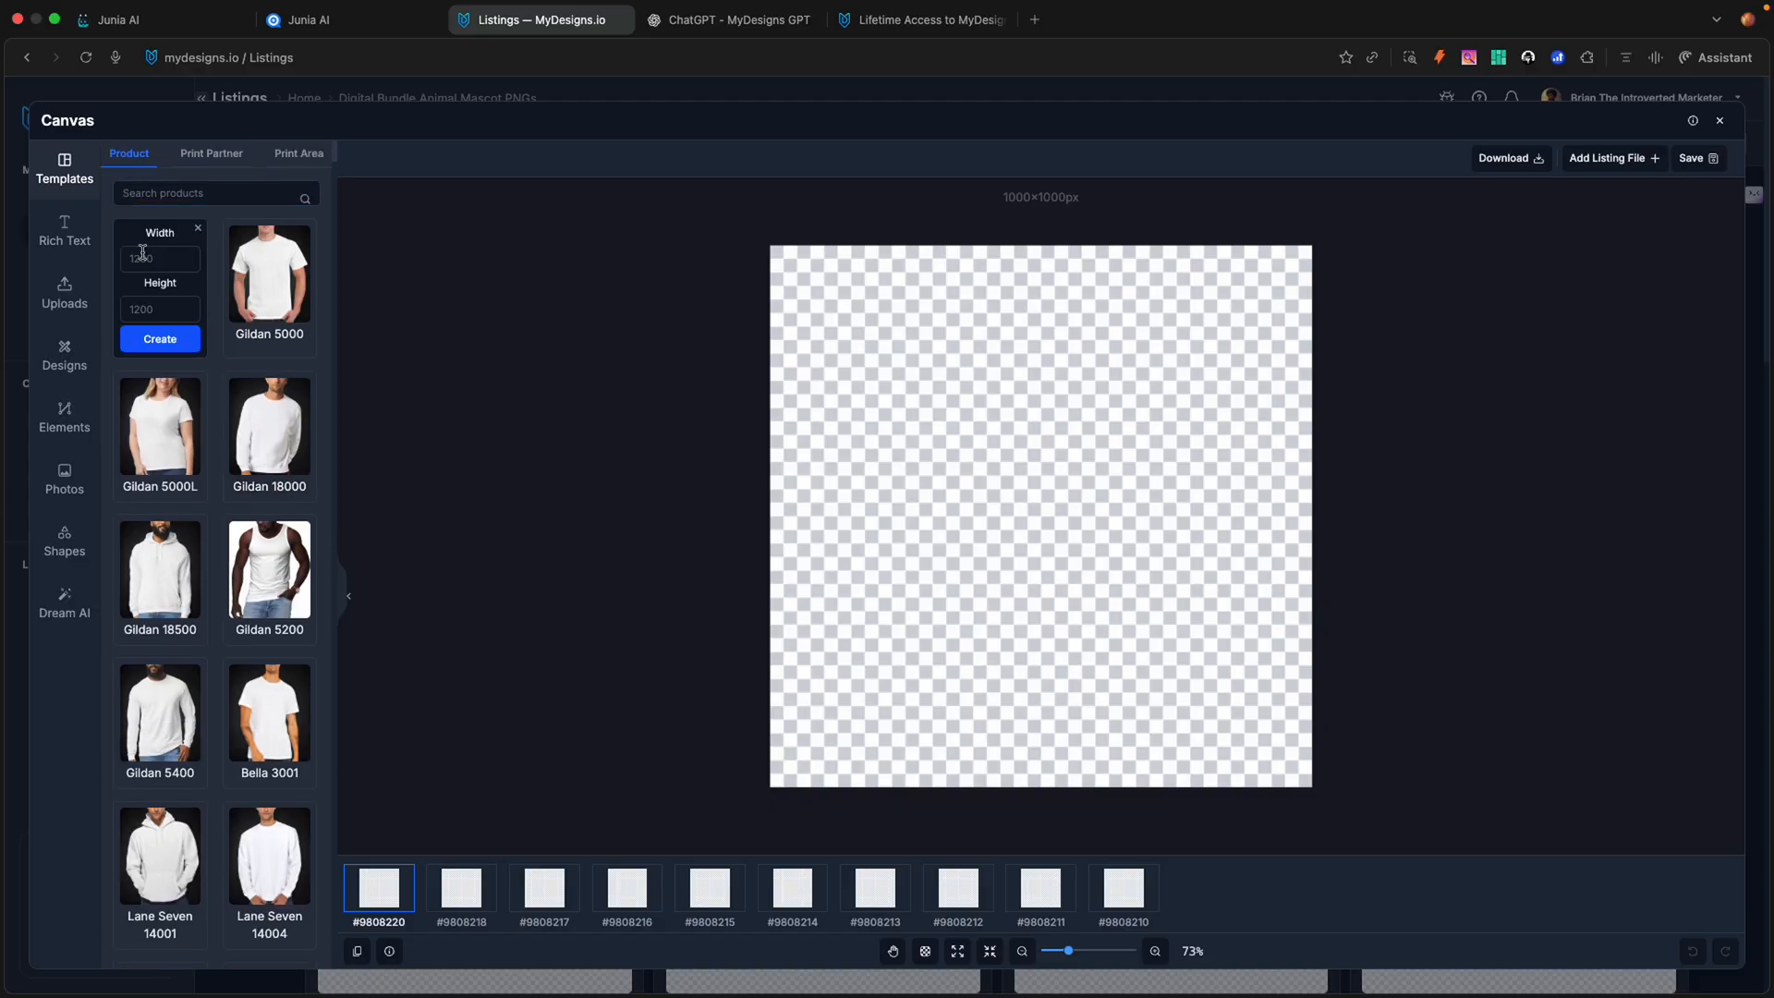
{"action": "left_click", "coordinate": [154, 255]}
{"action": "type", "text": "4096"}
{"action": "left_click", "coordinate": [149, 309]}
{"action": "left_click", "coordinate": [159, 339]}
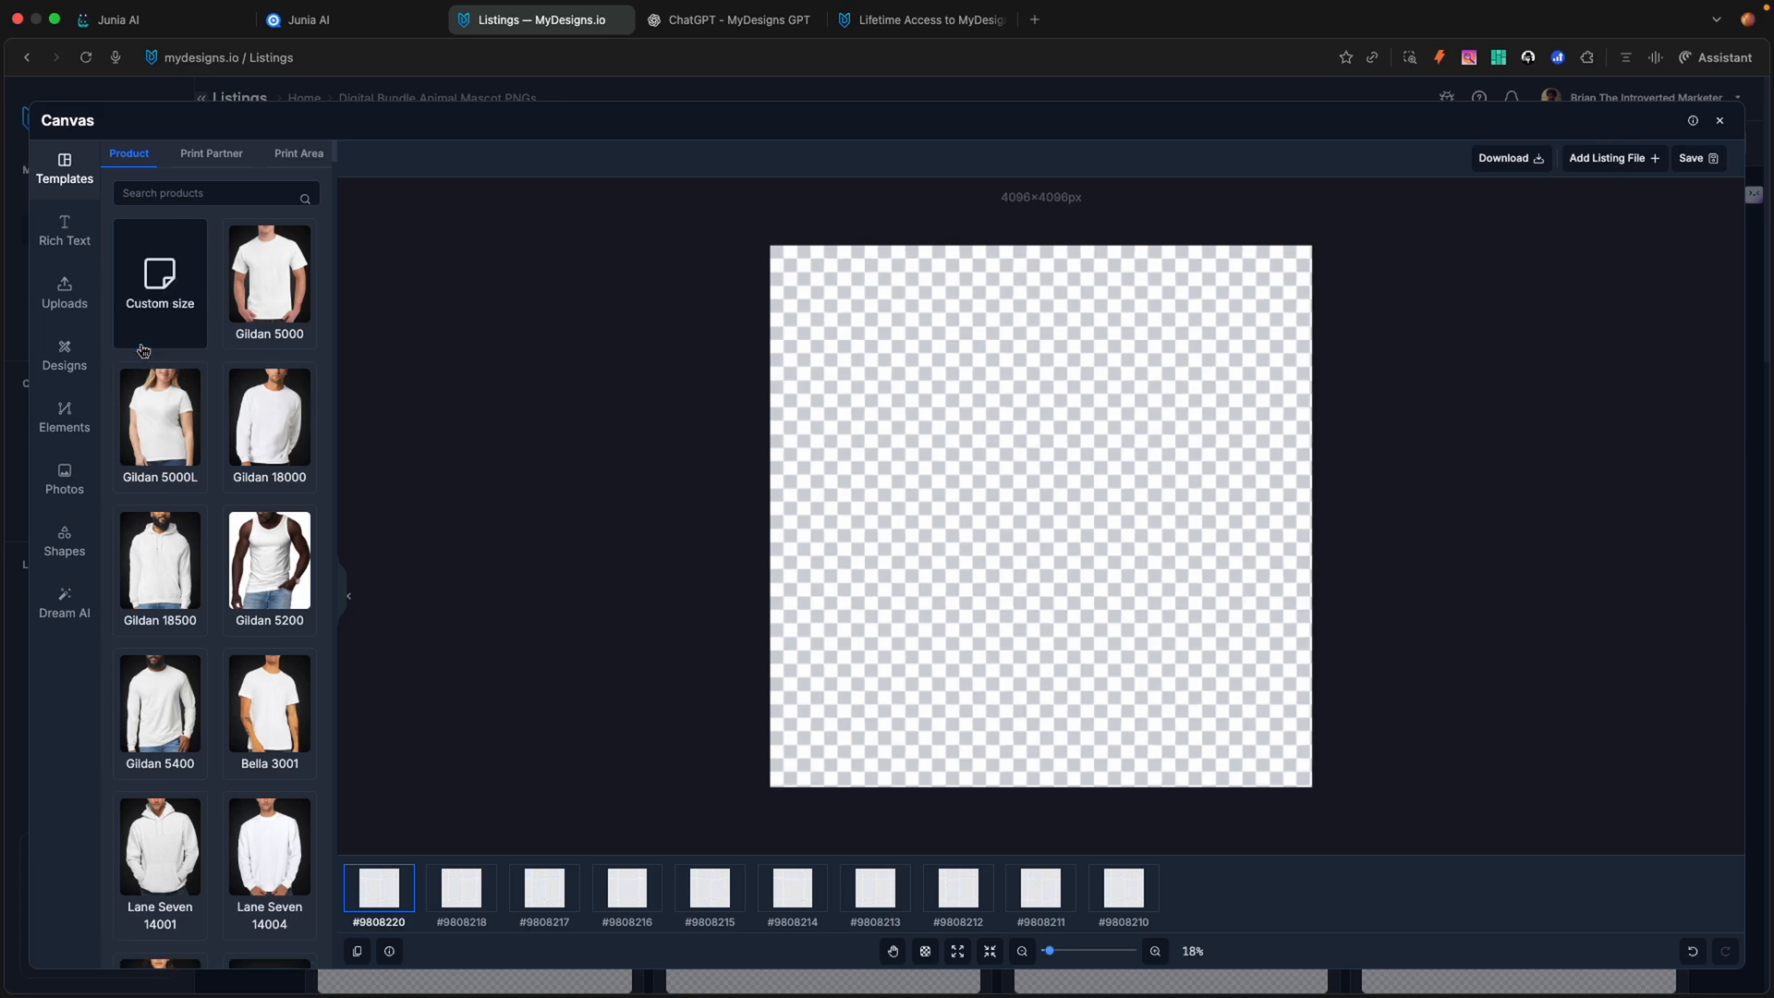
Step: Add the main listing file to all ten canvases and select the bear image on the first canvas
{"action": "left_click", "coordinate": [1622, 161]}
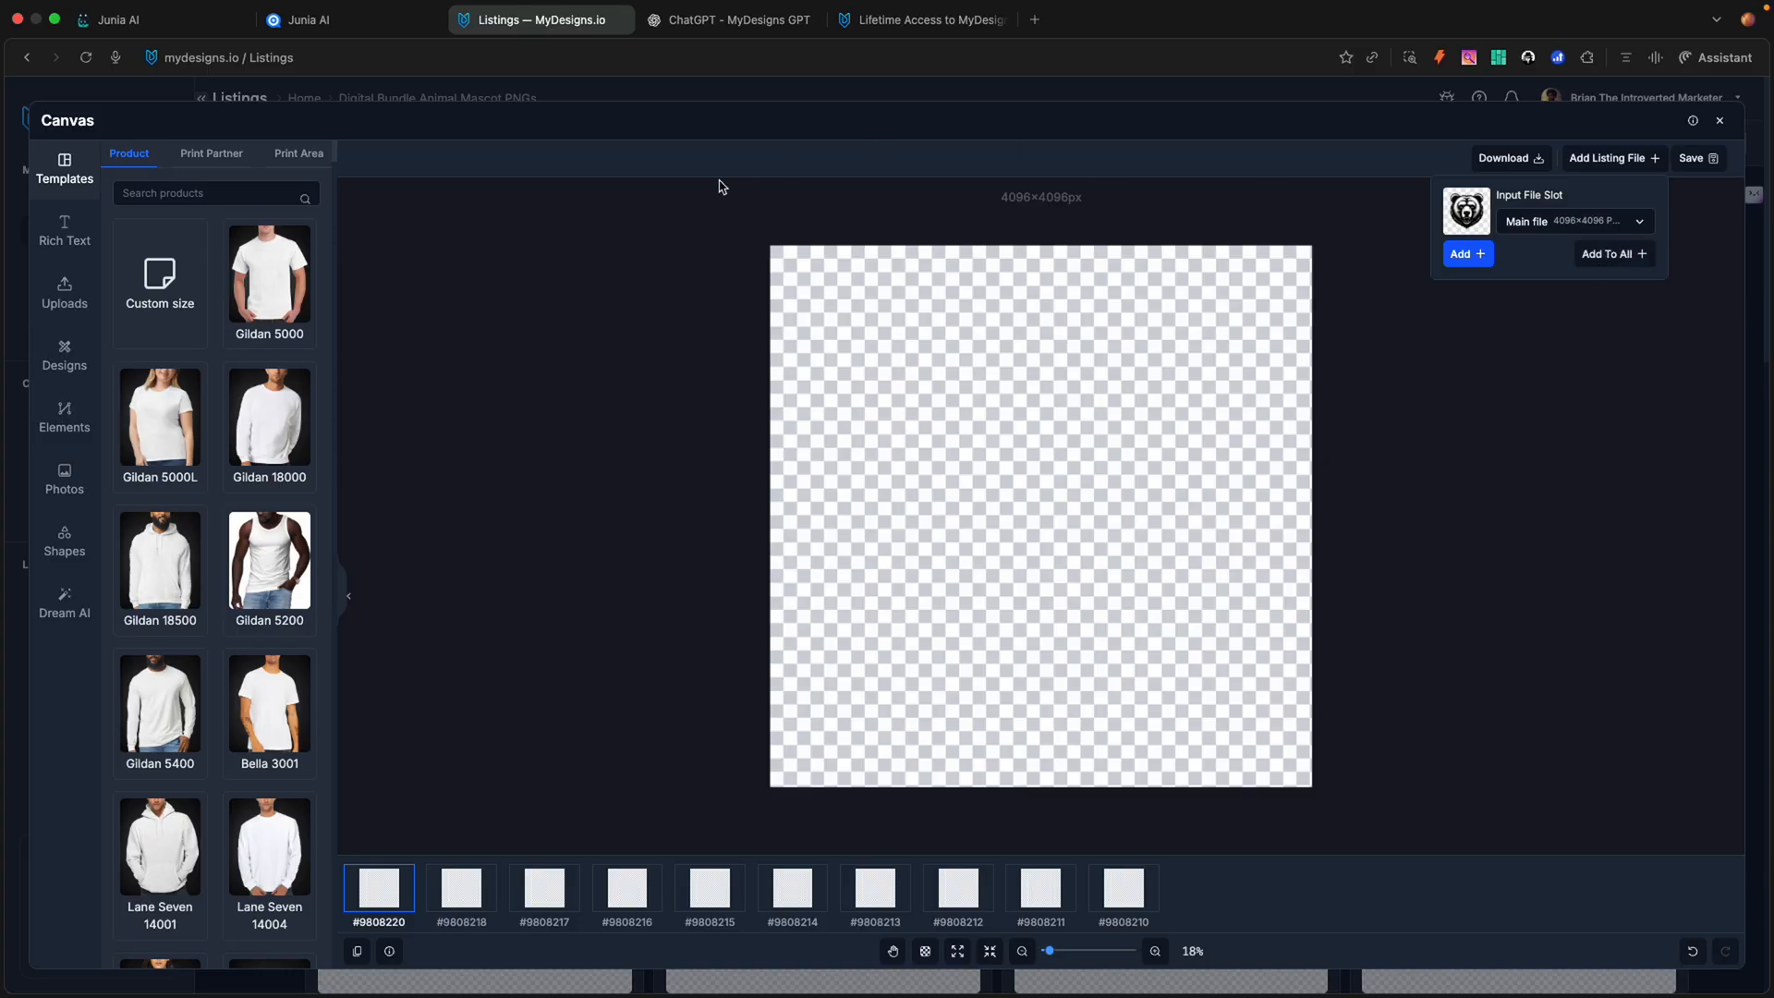
{"action": "left_click", "coordinate": [1598, 253]}
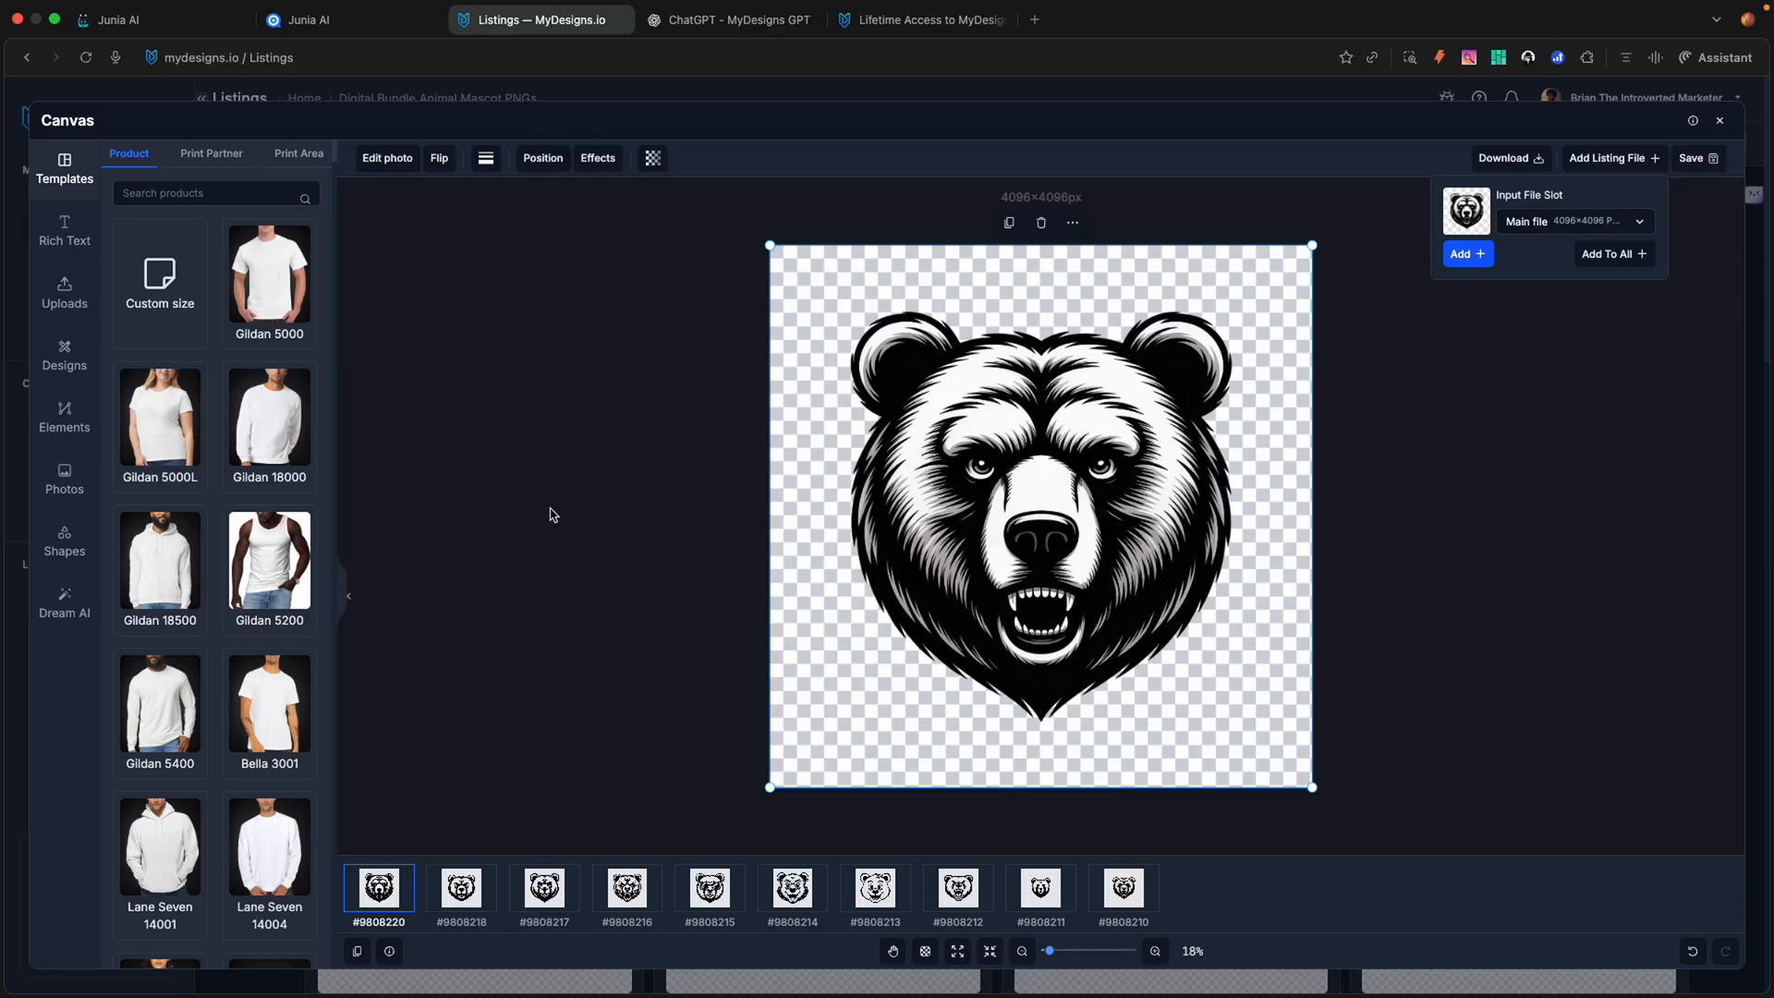
{"action": "left_click", "coordinate": [1011, 474]}
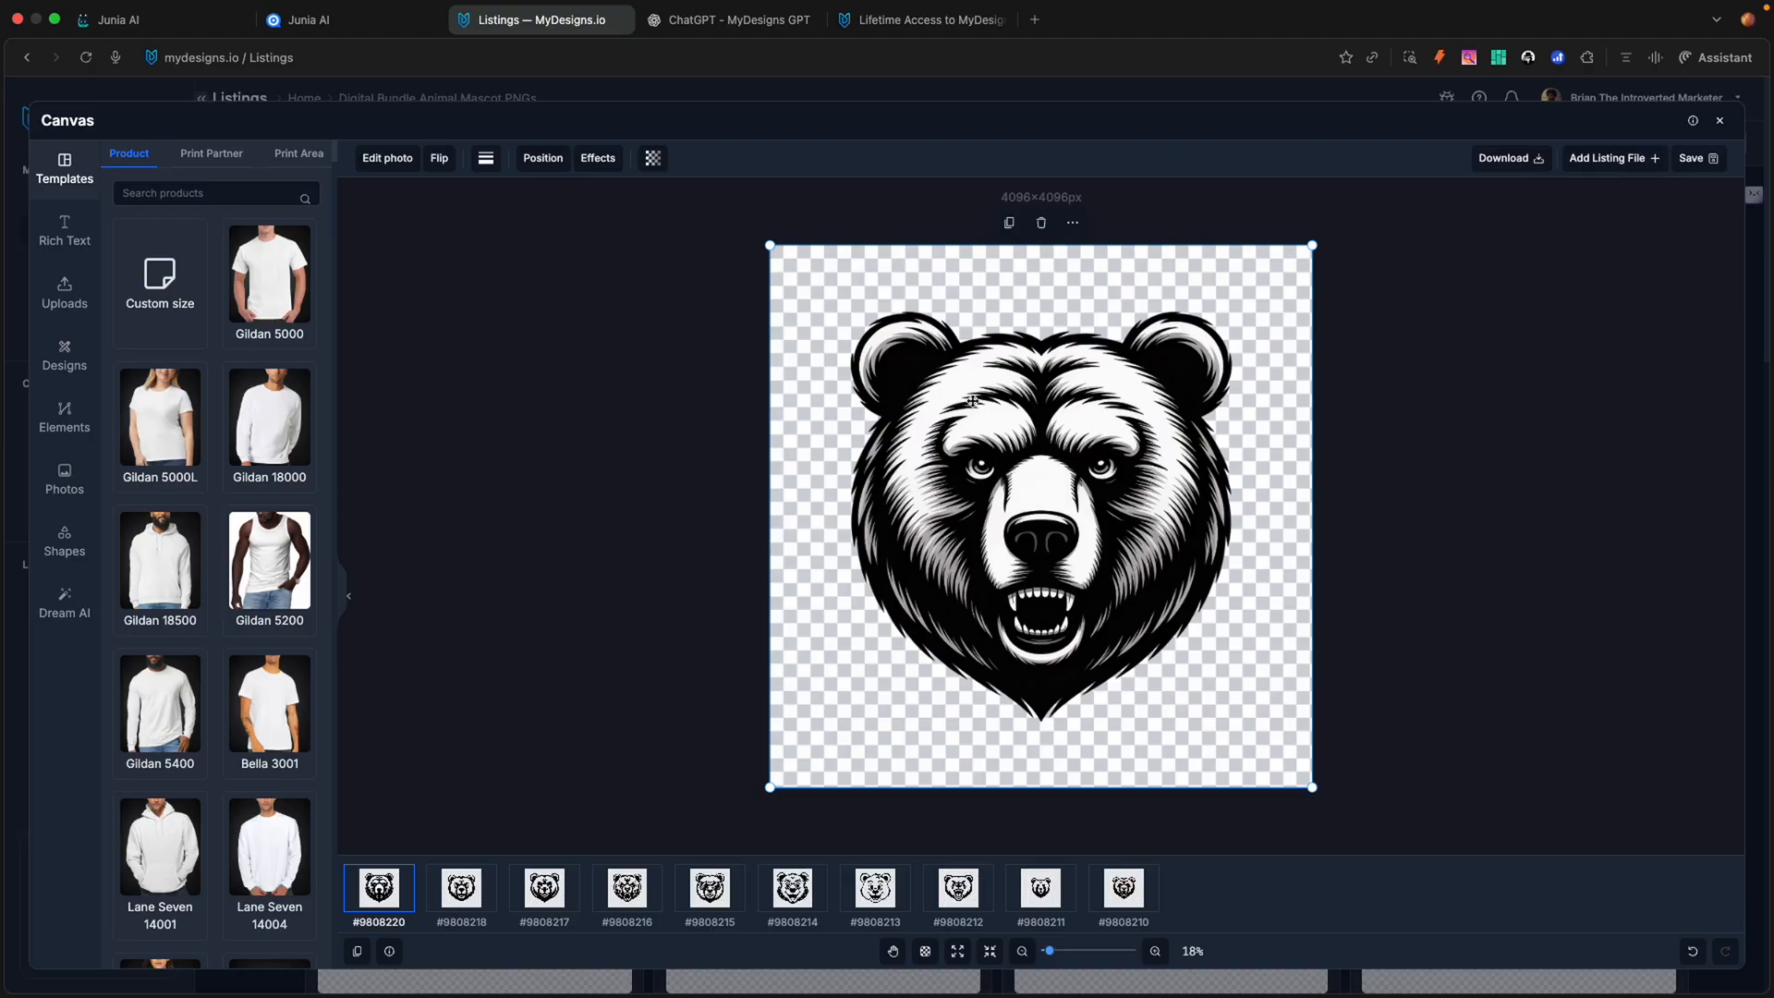
Step: Check the bear image's position and photo-editing options, and flip the image horizontally
{"action": "left_click", "coordinate": [542, 158]}
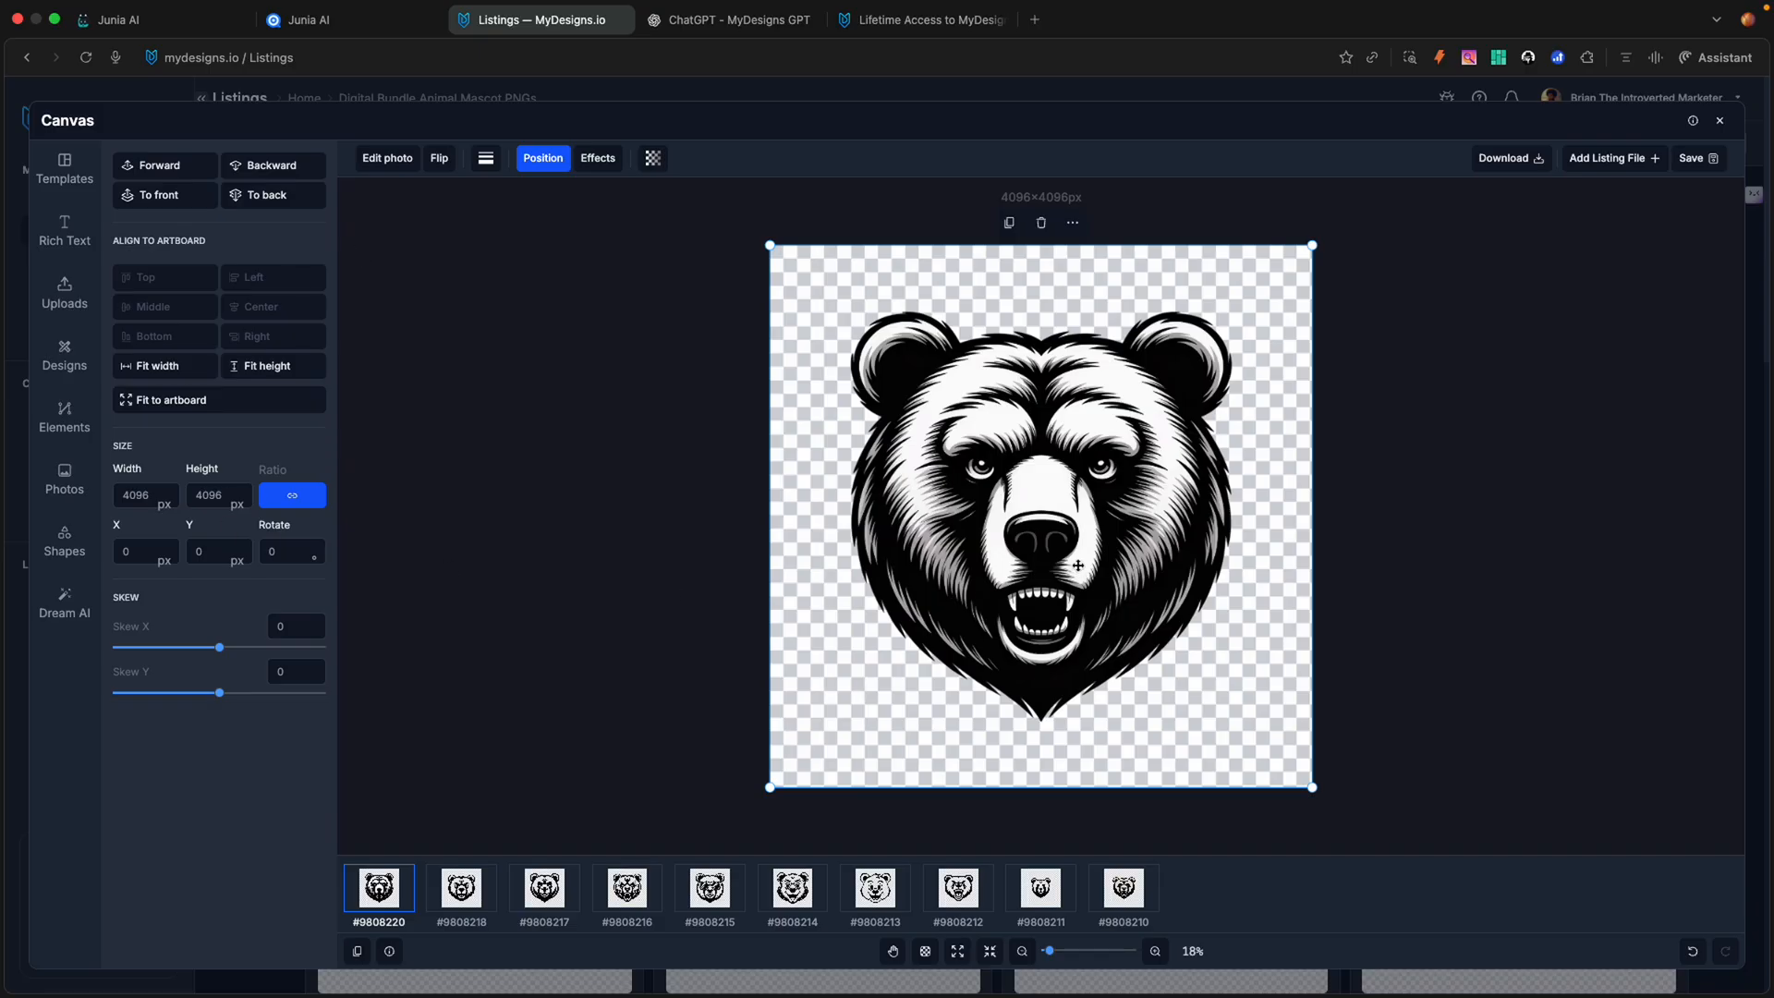
{"action": "left_click", "coordinate": [387, 158]}
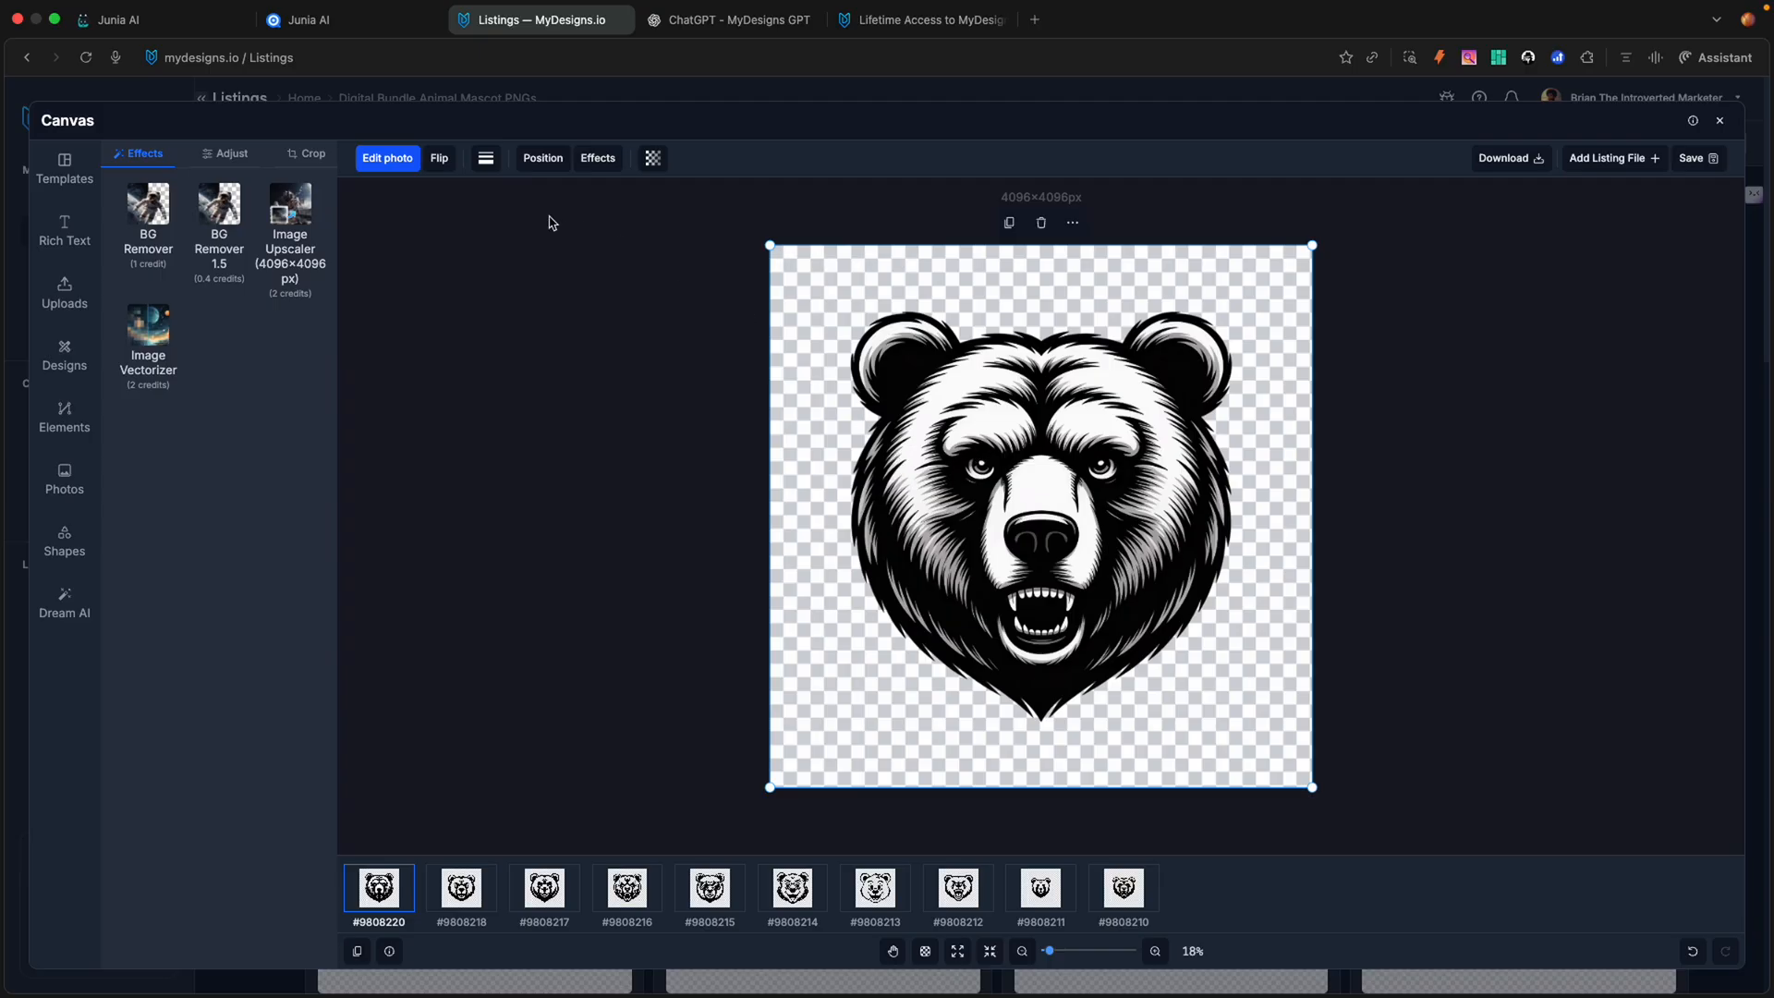
{"action": "left_click", "coordinate": [437, 160]}
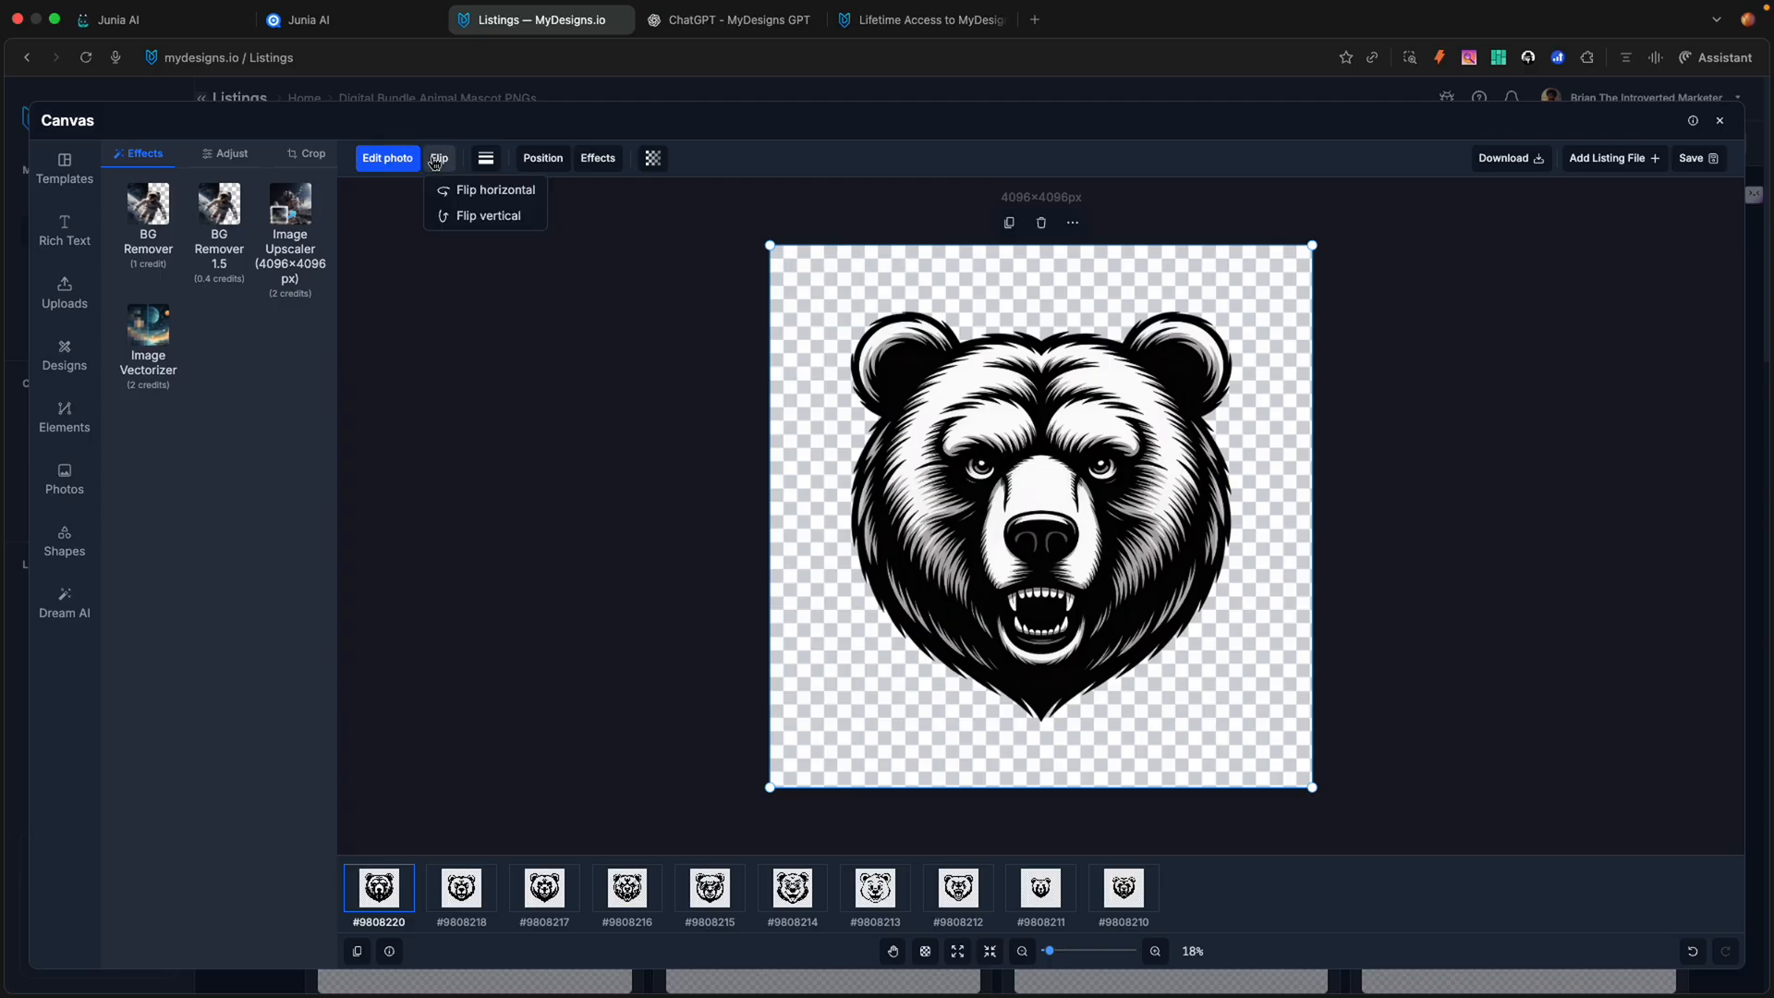
{"action": "left_click", "coordinate": [480, 192]}
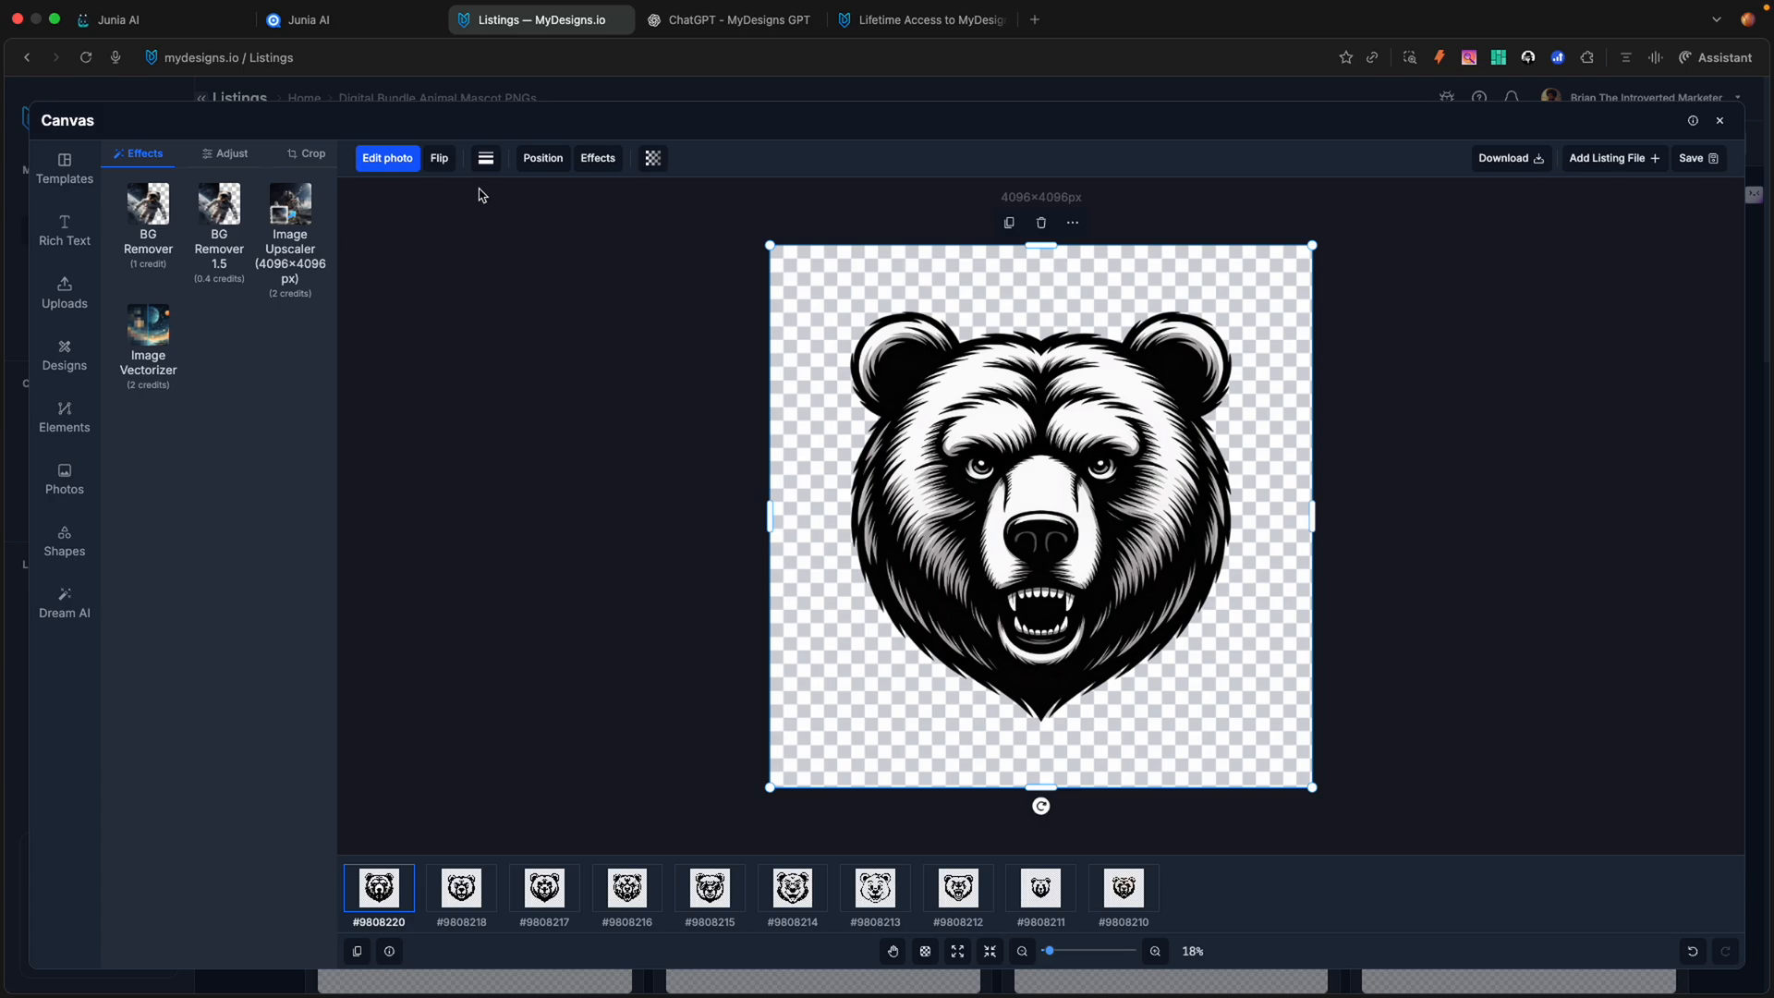
Step: Try rotating the bear image and adjusting its shadow and outline effects
{"action": "left_click_drag", "start_coordinate": [1041, 806], "coordinate": [1048, 719]}
{"action": "left_click", "coordinate": [598, 159]}
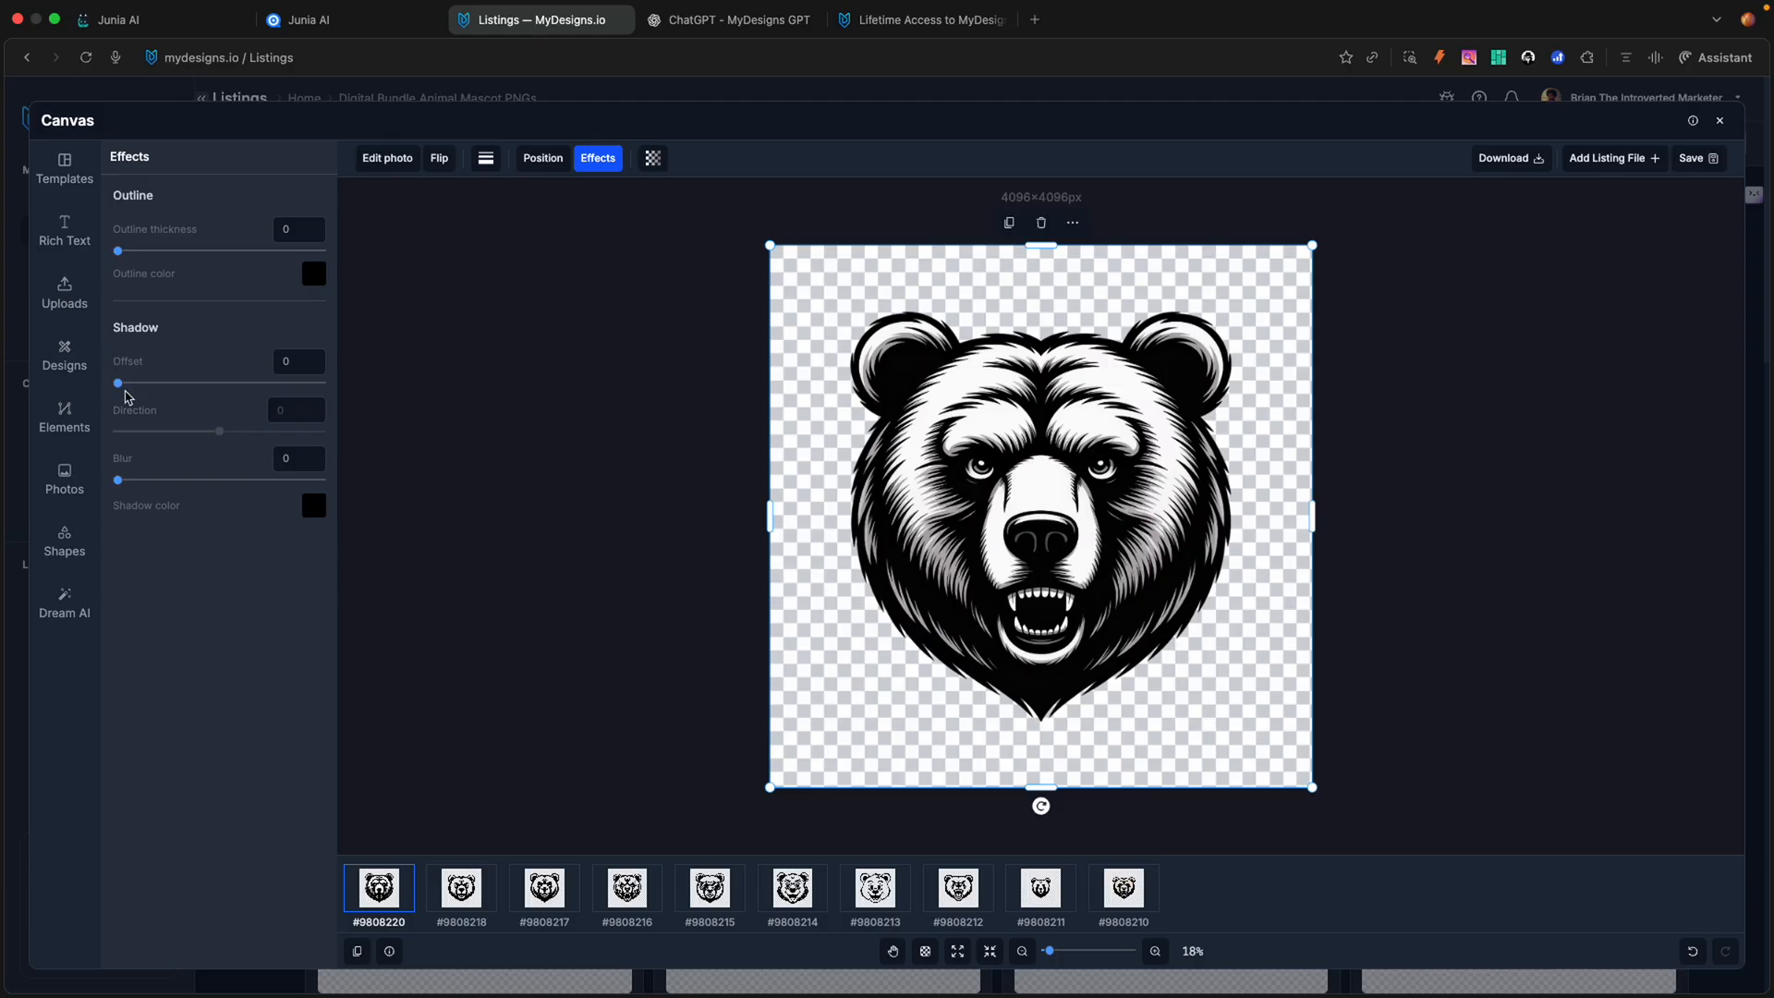
{"action": "mouse_move", "coordinate": [118, 383]}
{"action": "left_mouse_down"}
{"action": "mouse_move", "coordinate": [220, 386]}
{"action": "mouse_move", "coordinate": [137, 382]}
{"action": "left_mouse_up"}
{"action": "mouse_move", "coordinate": [127, 256]}
{"action": "left_mouse_down"}
{"action": "mouse_move", "coordinate": [249, 268]}
{"action": "mouse_move", "coordinate": [115, 273]}
{"action": "left_mouse_up"}
Step: Enlarge the bear image from two opposite corners so the head fills most of the first canvas
{"action": "left_click_drag", "start_coordinate": [773, 249], "coordinate": [717, 175]}
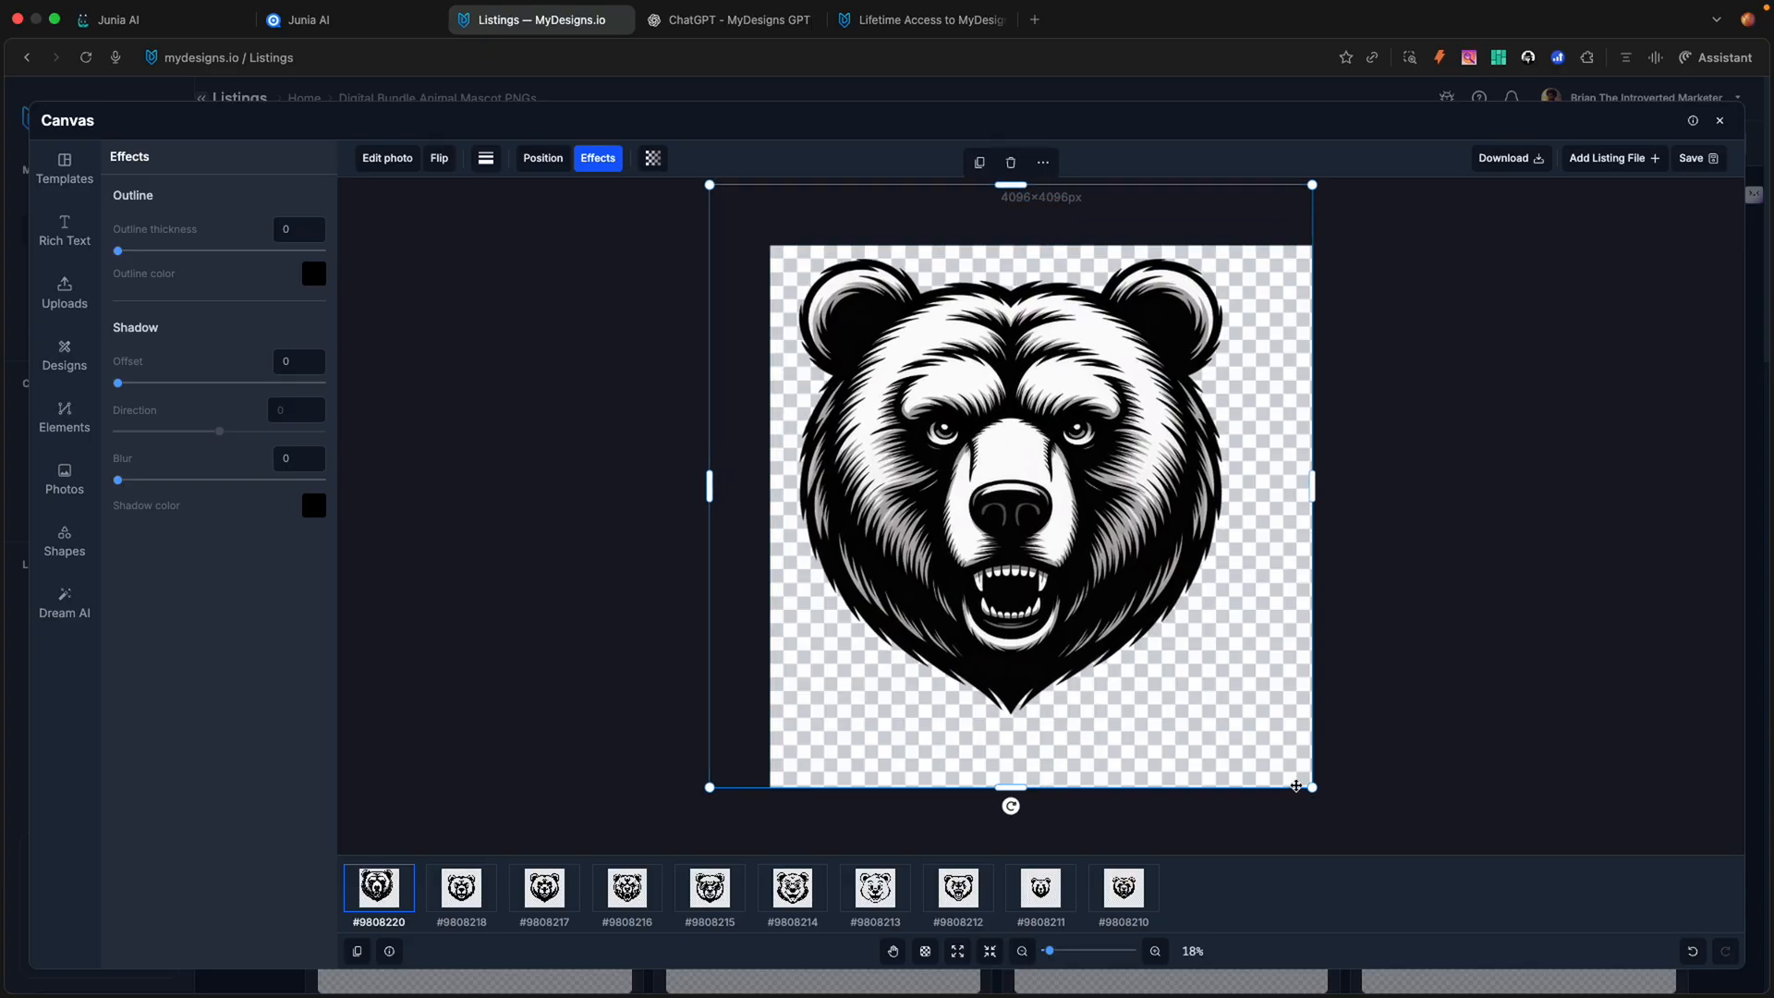
{"action": "left_click_drag", "start_coordinate": [1313, 787], "coordinate": [1364, 863]}
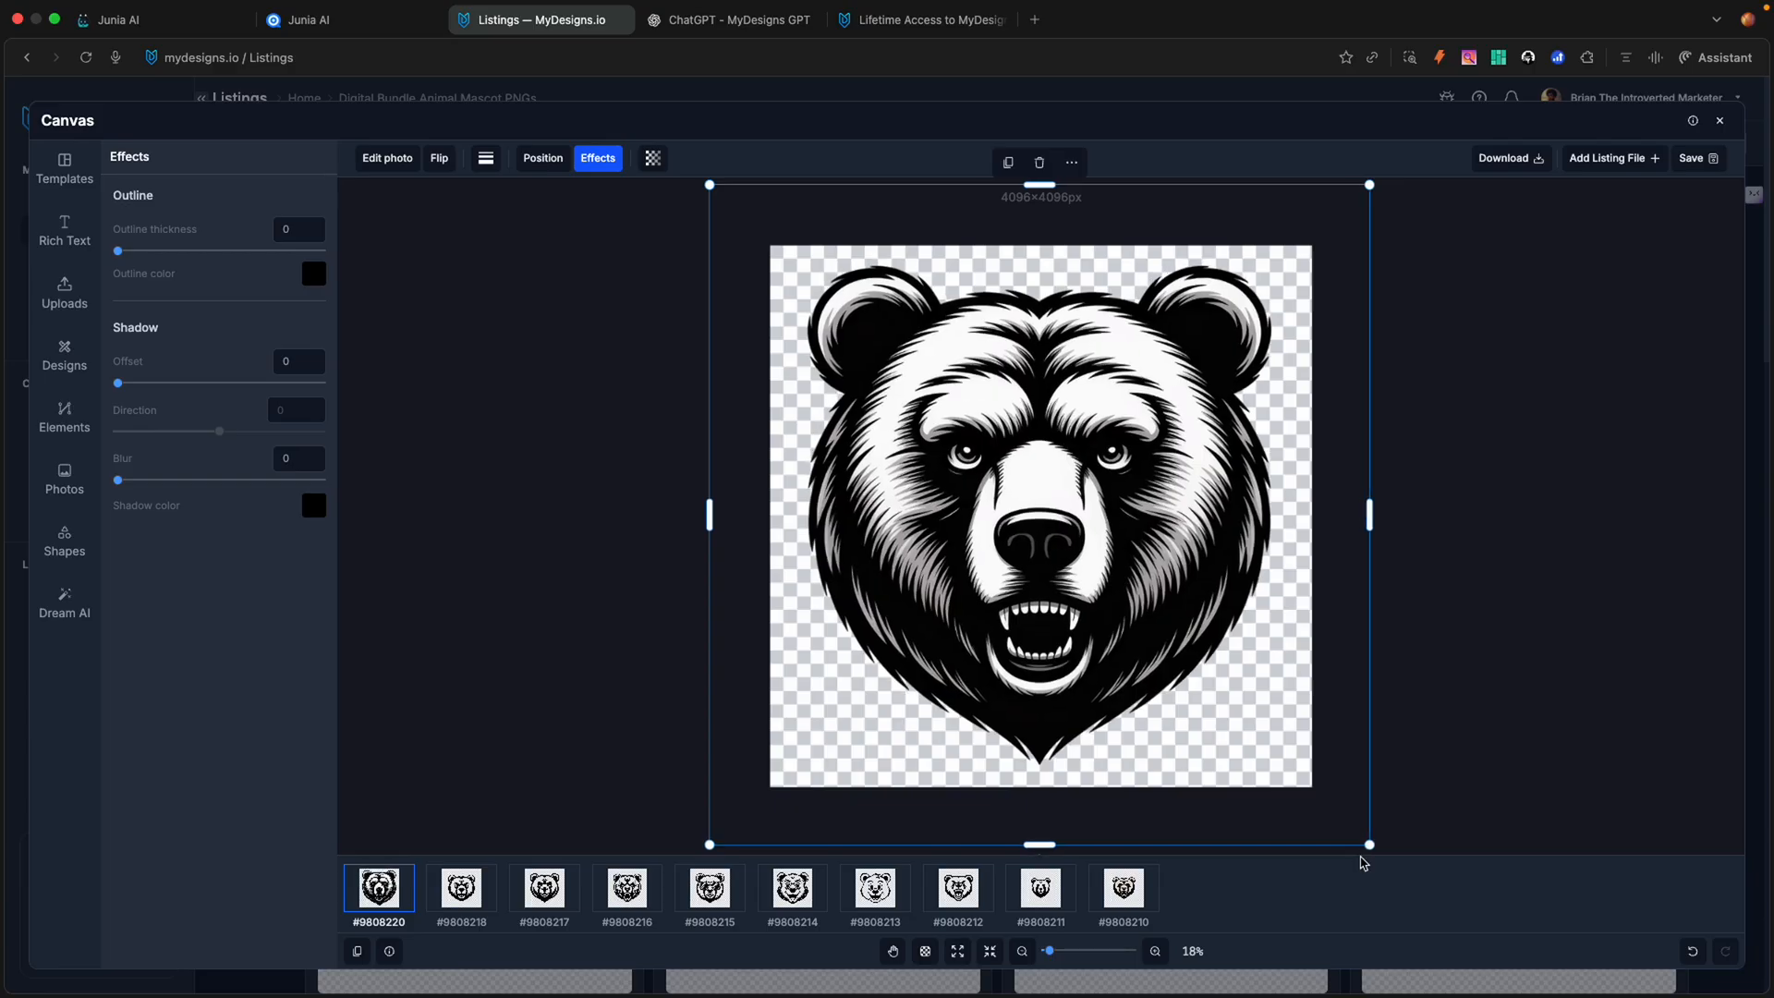
Step: Sync the first bear's enlarged size and position to the other canvases and check the following canvases
{"action": "right_click", "coordinate": [1069, 515]}
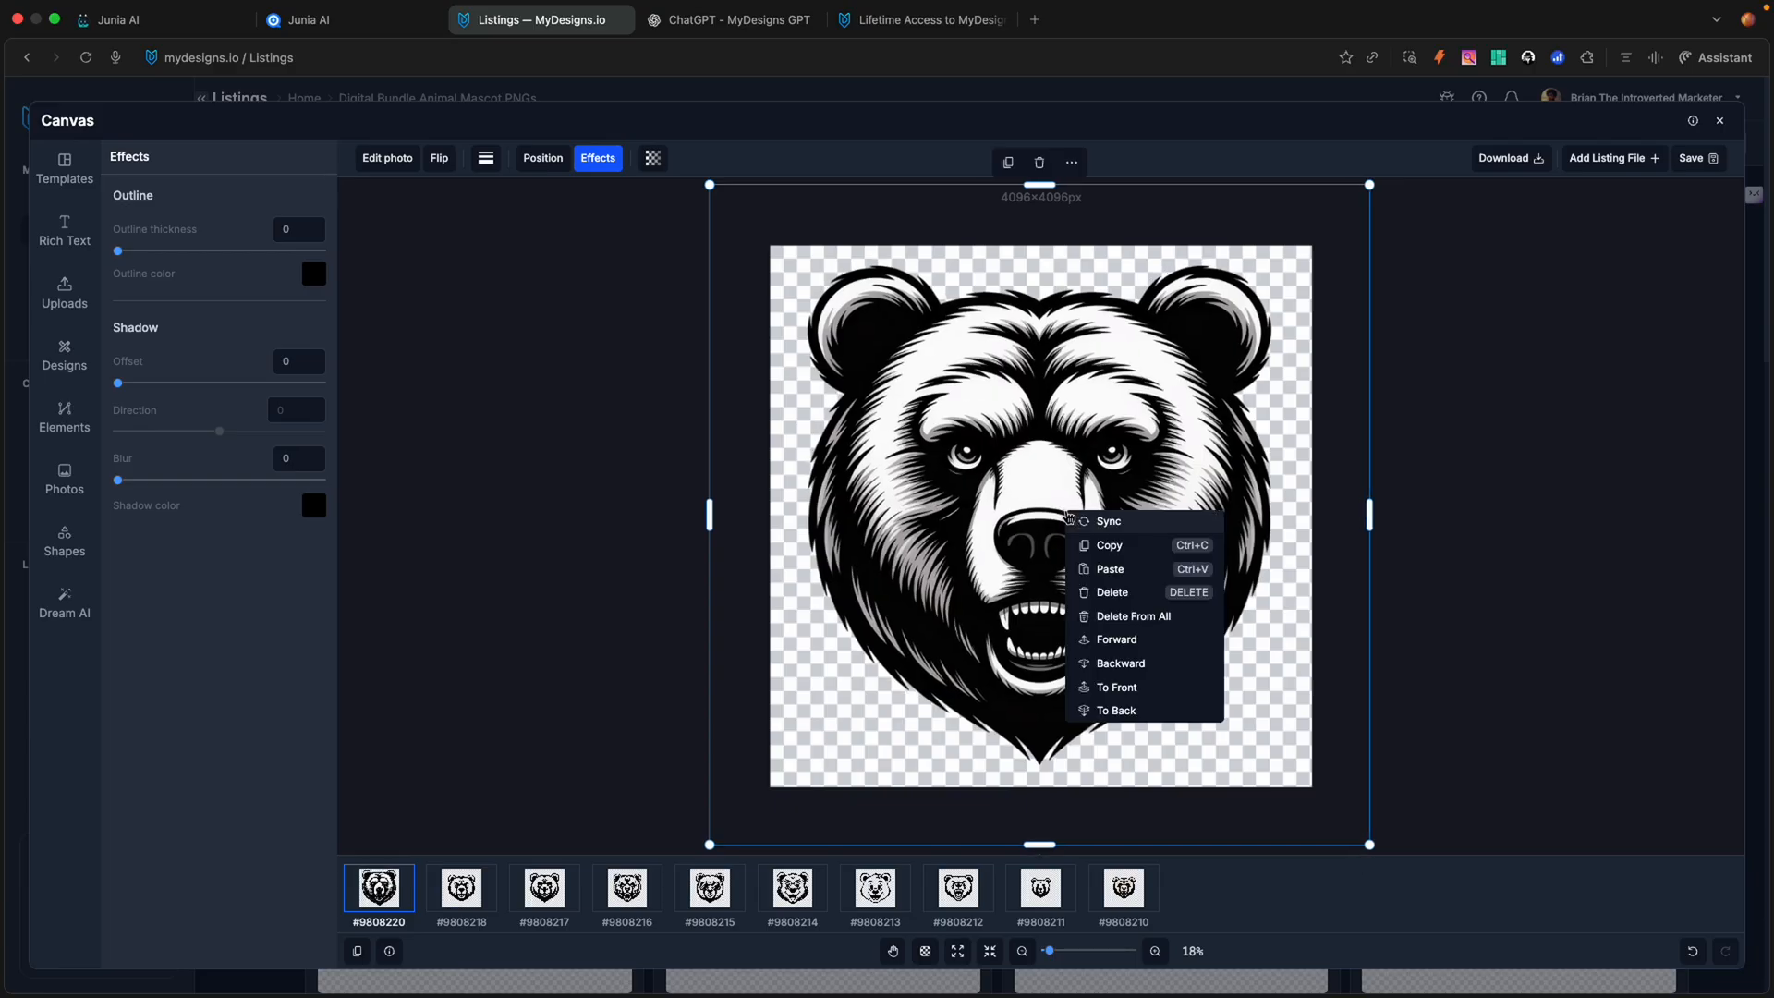
{"action": "left_click", "coordinate": [1136, 525]}
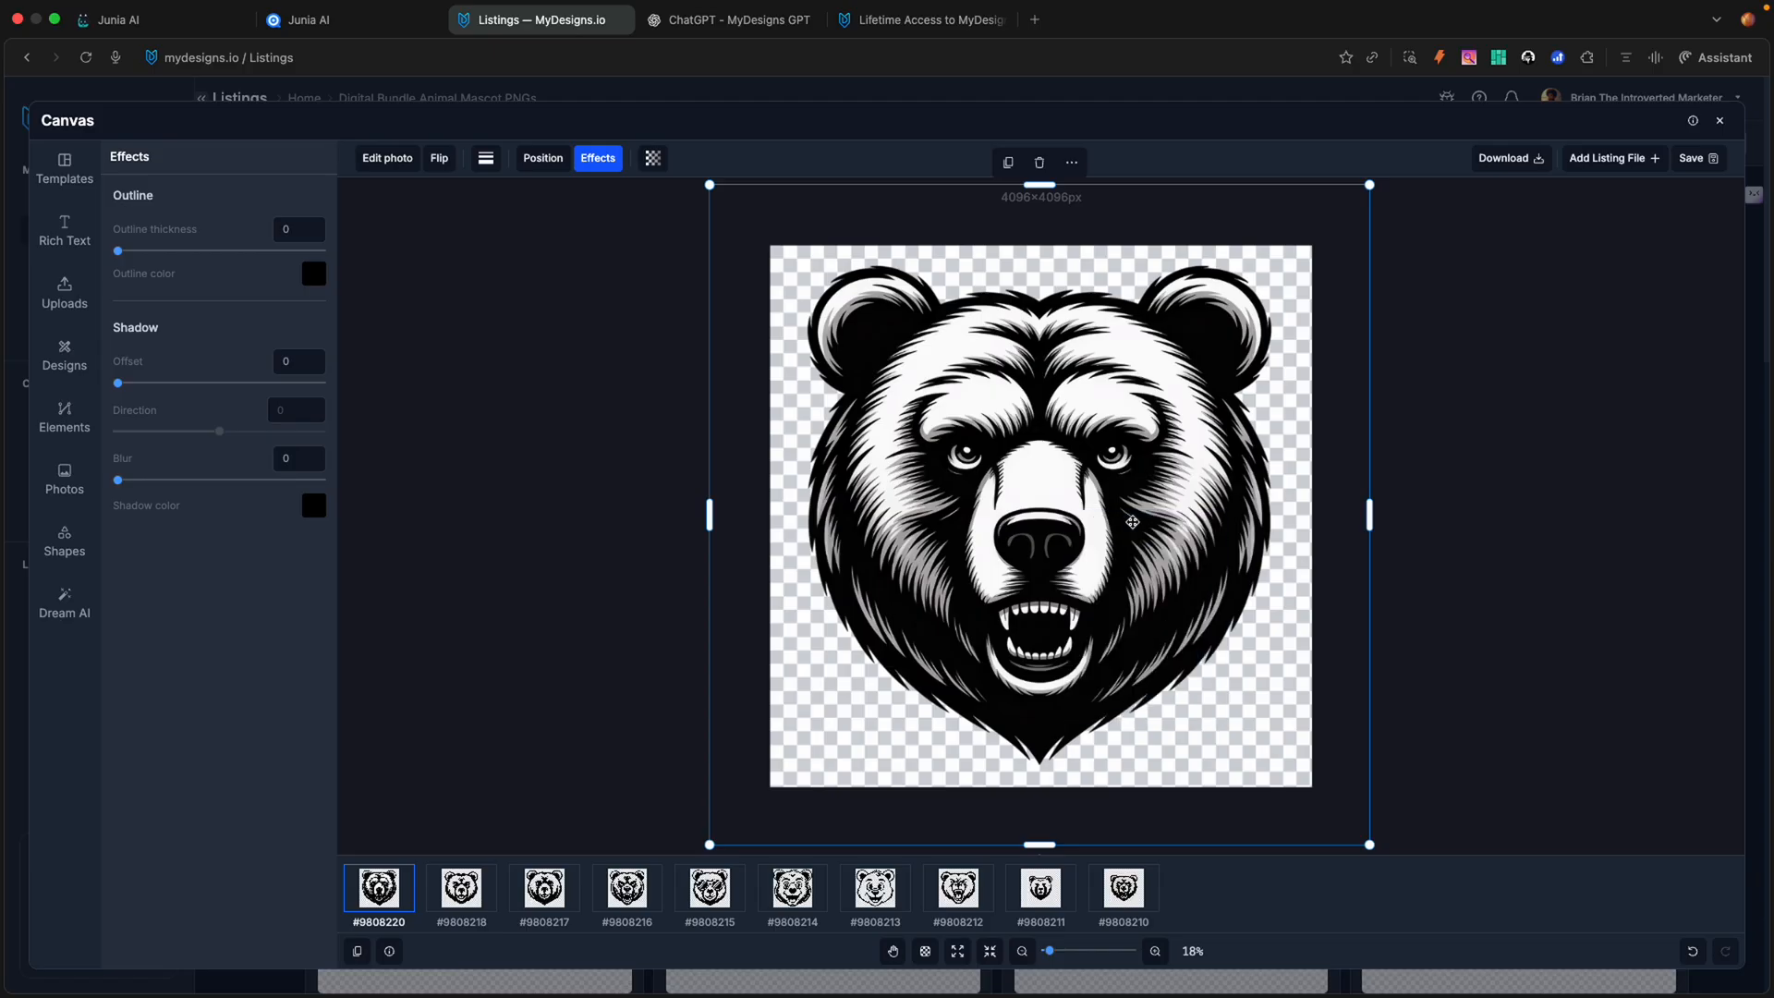
{"action": "left_click", "coordinate": [483, 897]}
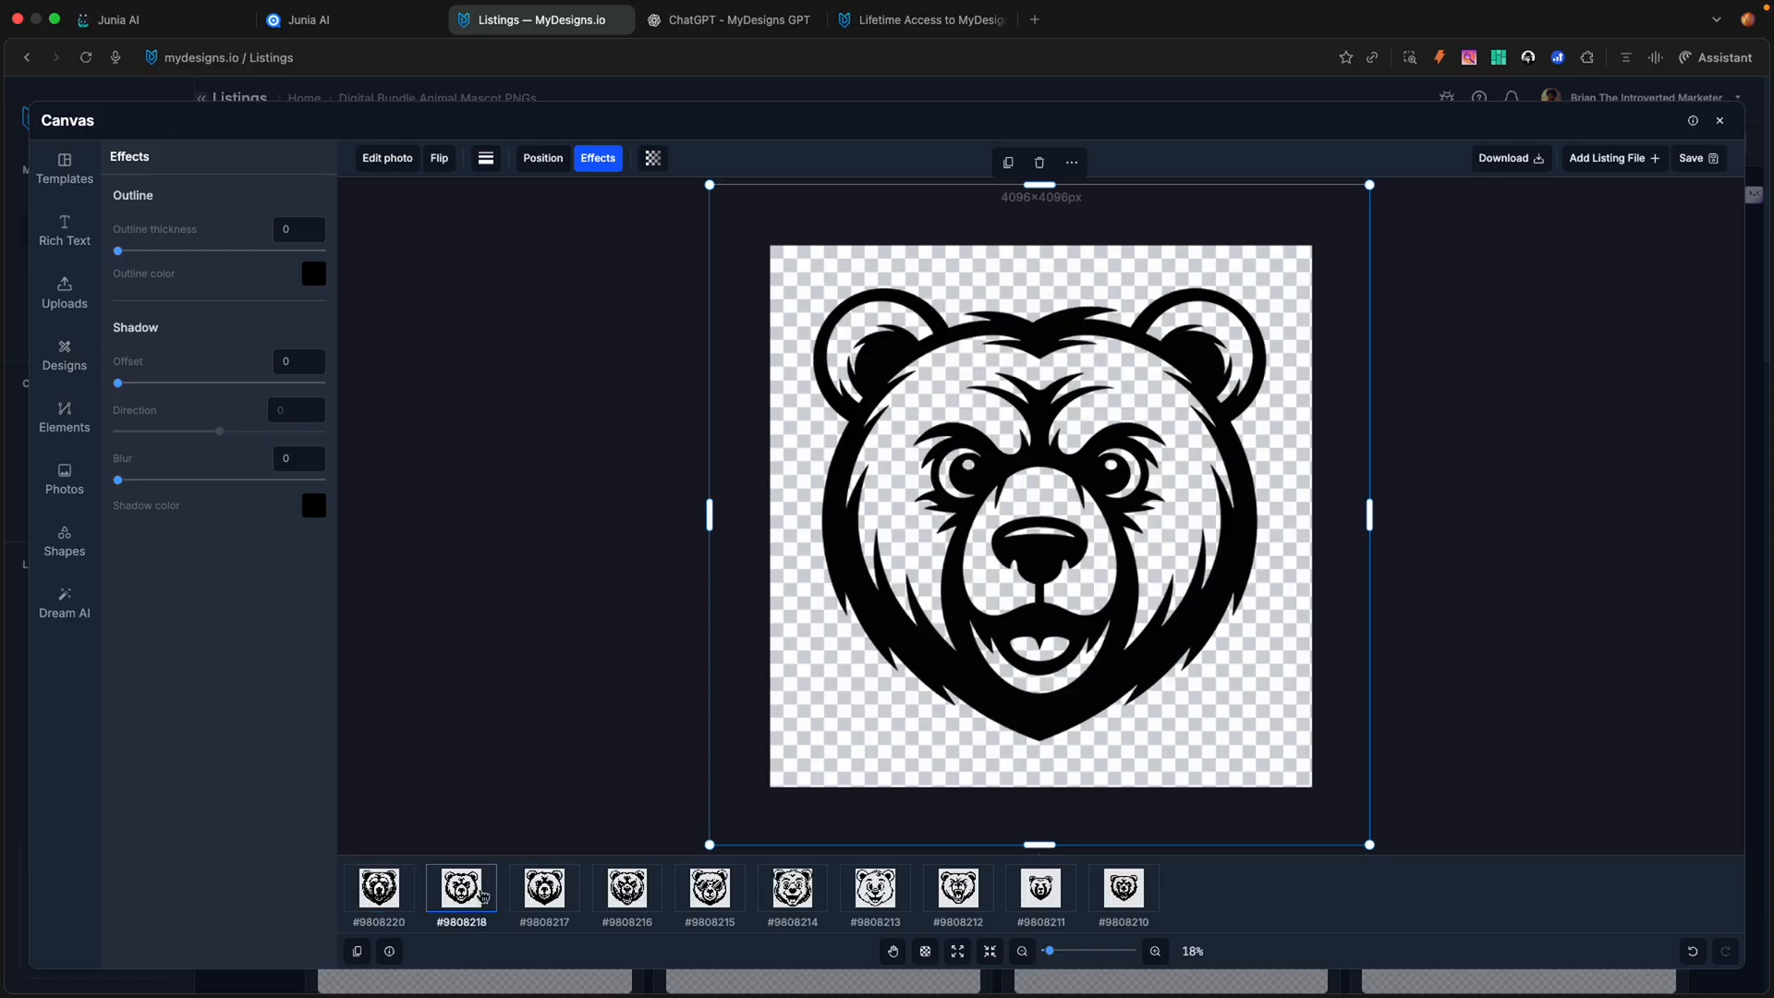
{"action": "left_click", "coordinate": [574, 901]}
{"action": "left_click", "coordinate": [641, 901]}
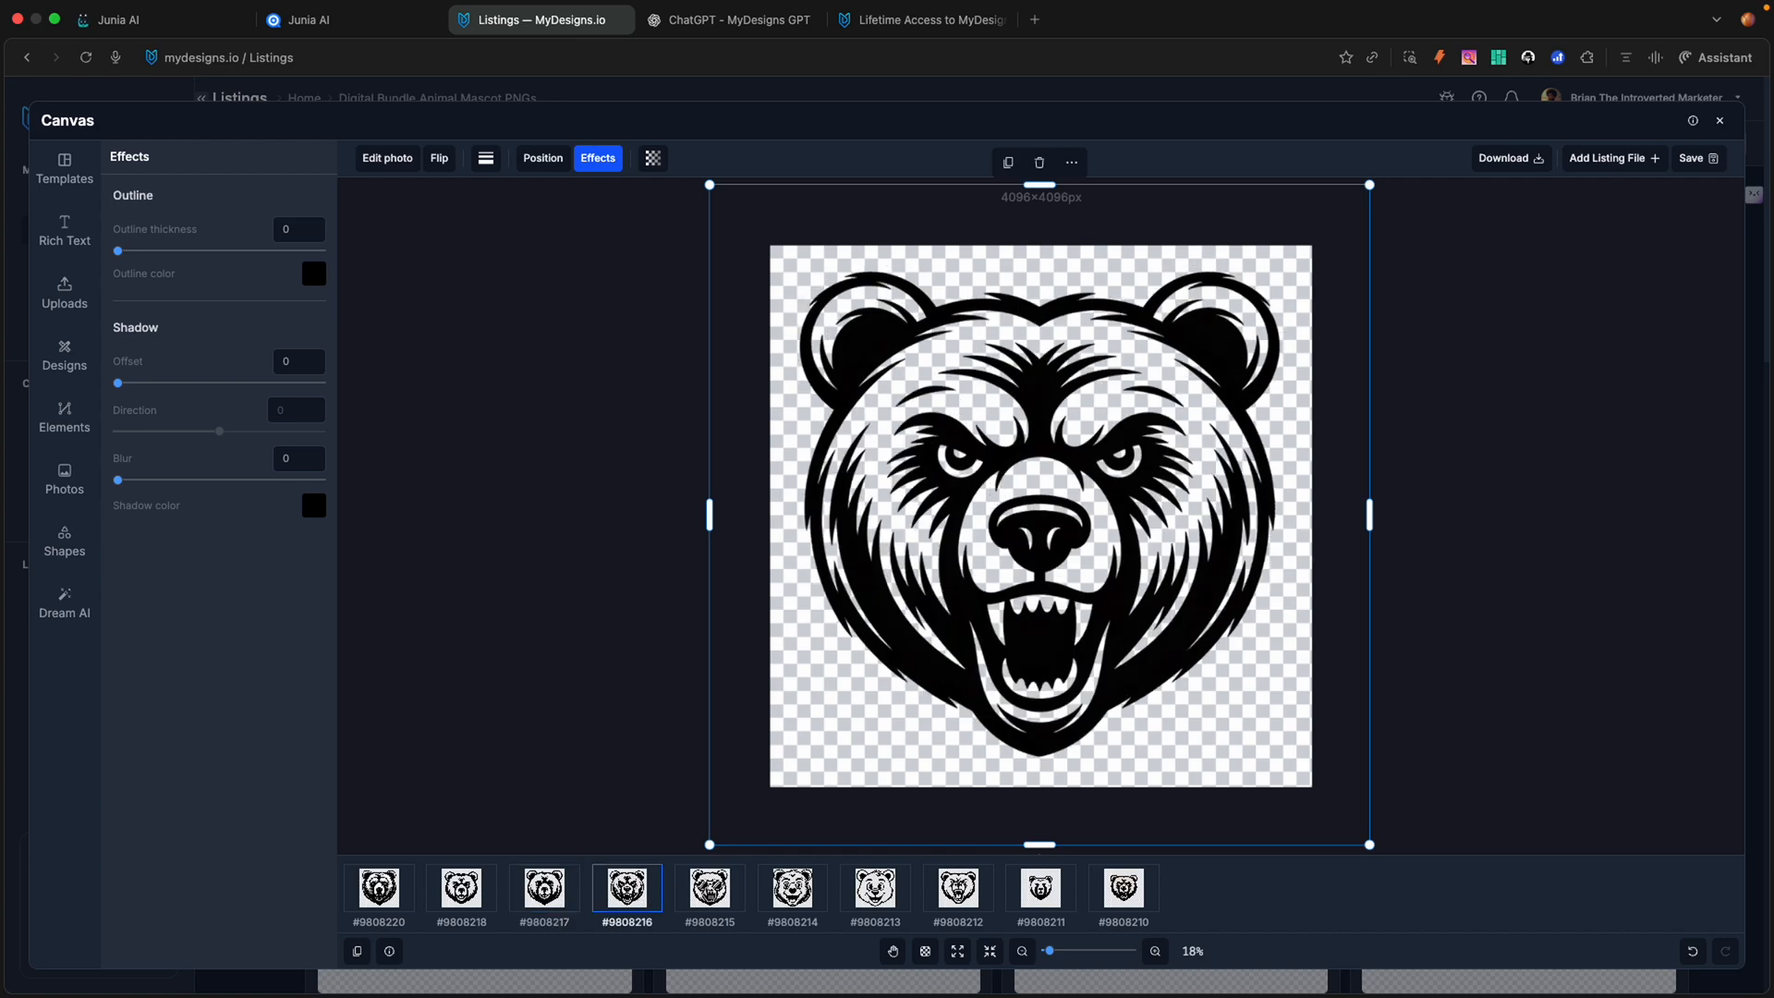
{"action": "left_click", "coordinate": [717, 896]}
Step: Shrink the bear image on the sixth canvas slightly from both upper corners so its ears fit inside the artboard
{"action": "left_click", "coordinate": [804, 898]}
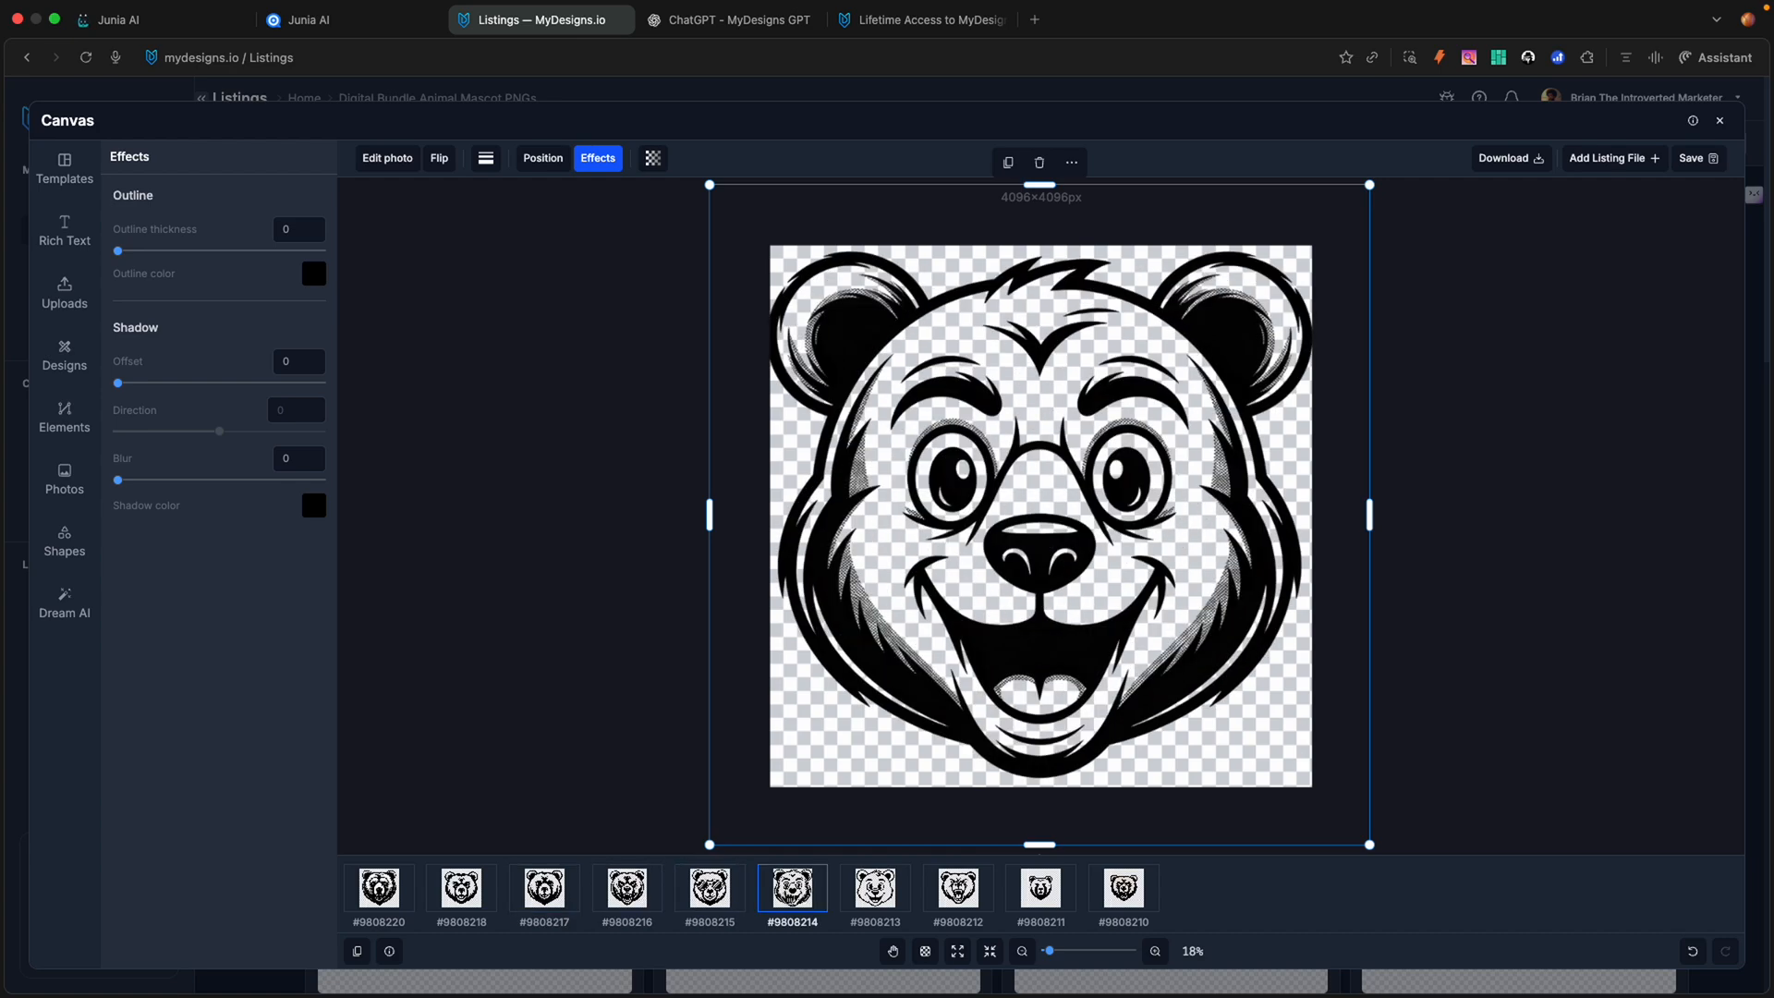
{"action": "left_click_drag", "start_coordinate": [711, 188], "coordinate": [722, 197]}
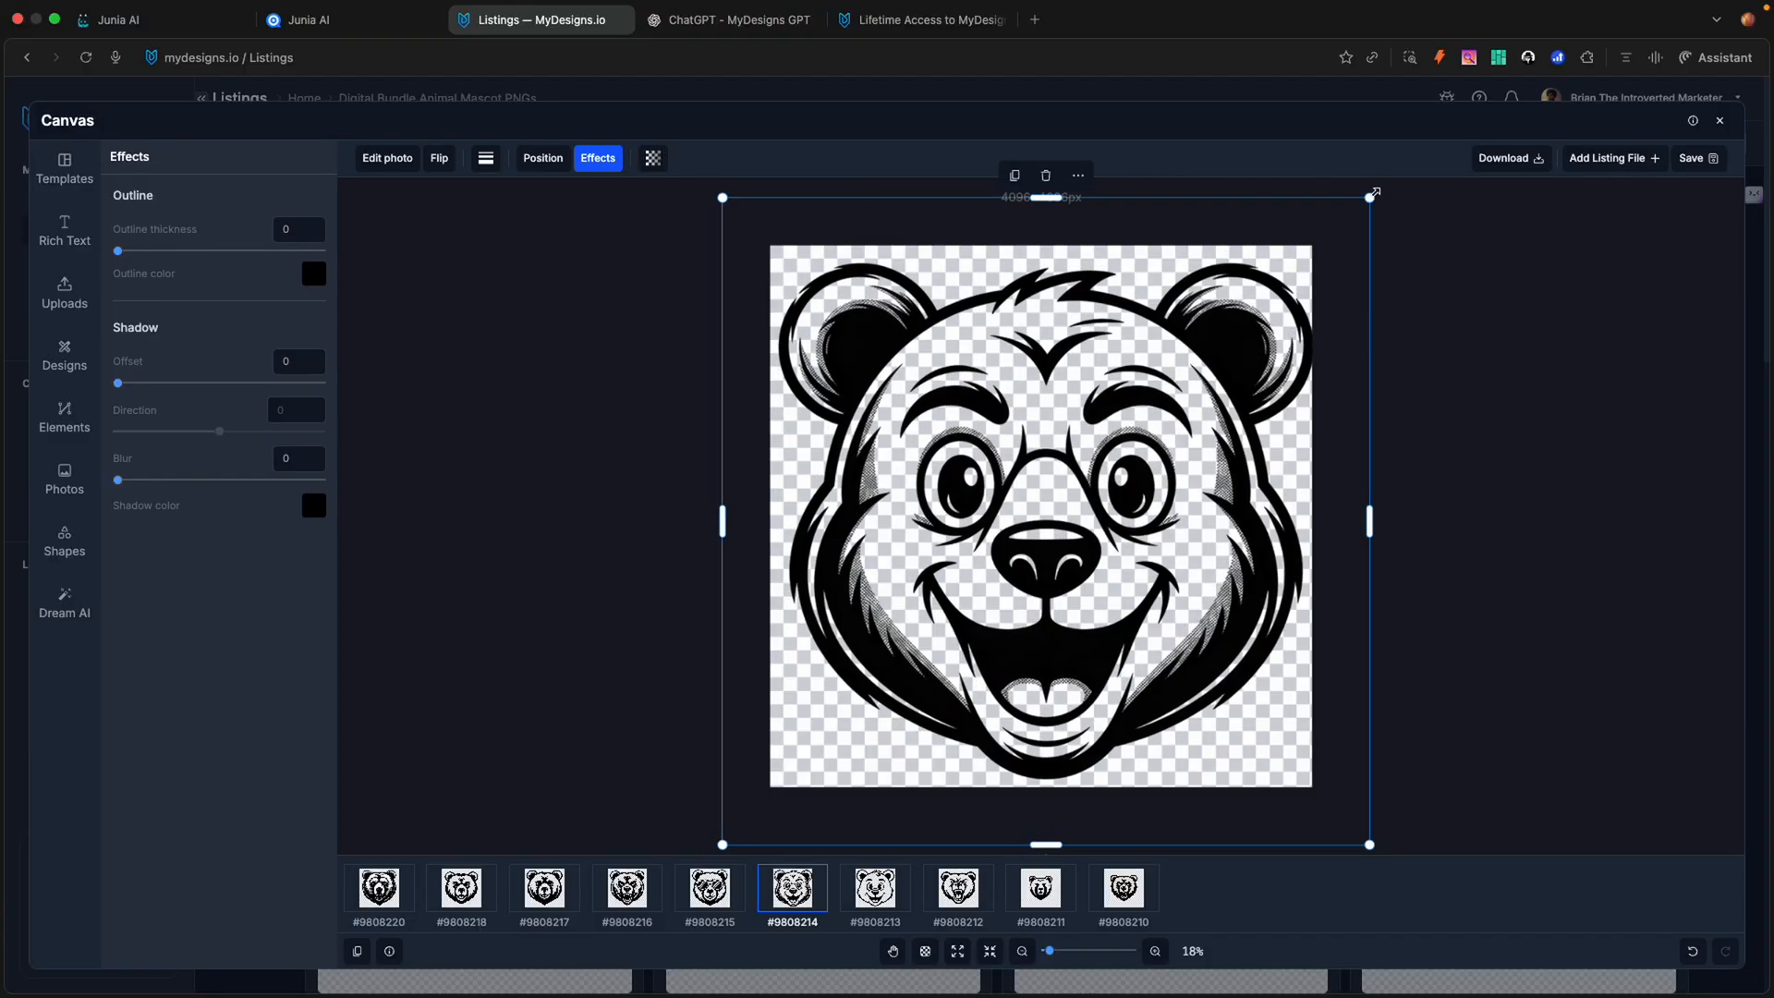
{"action": "left_click_drag", "start_coordinate": [1370, 197], "coordinate": [1359, 208]}
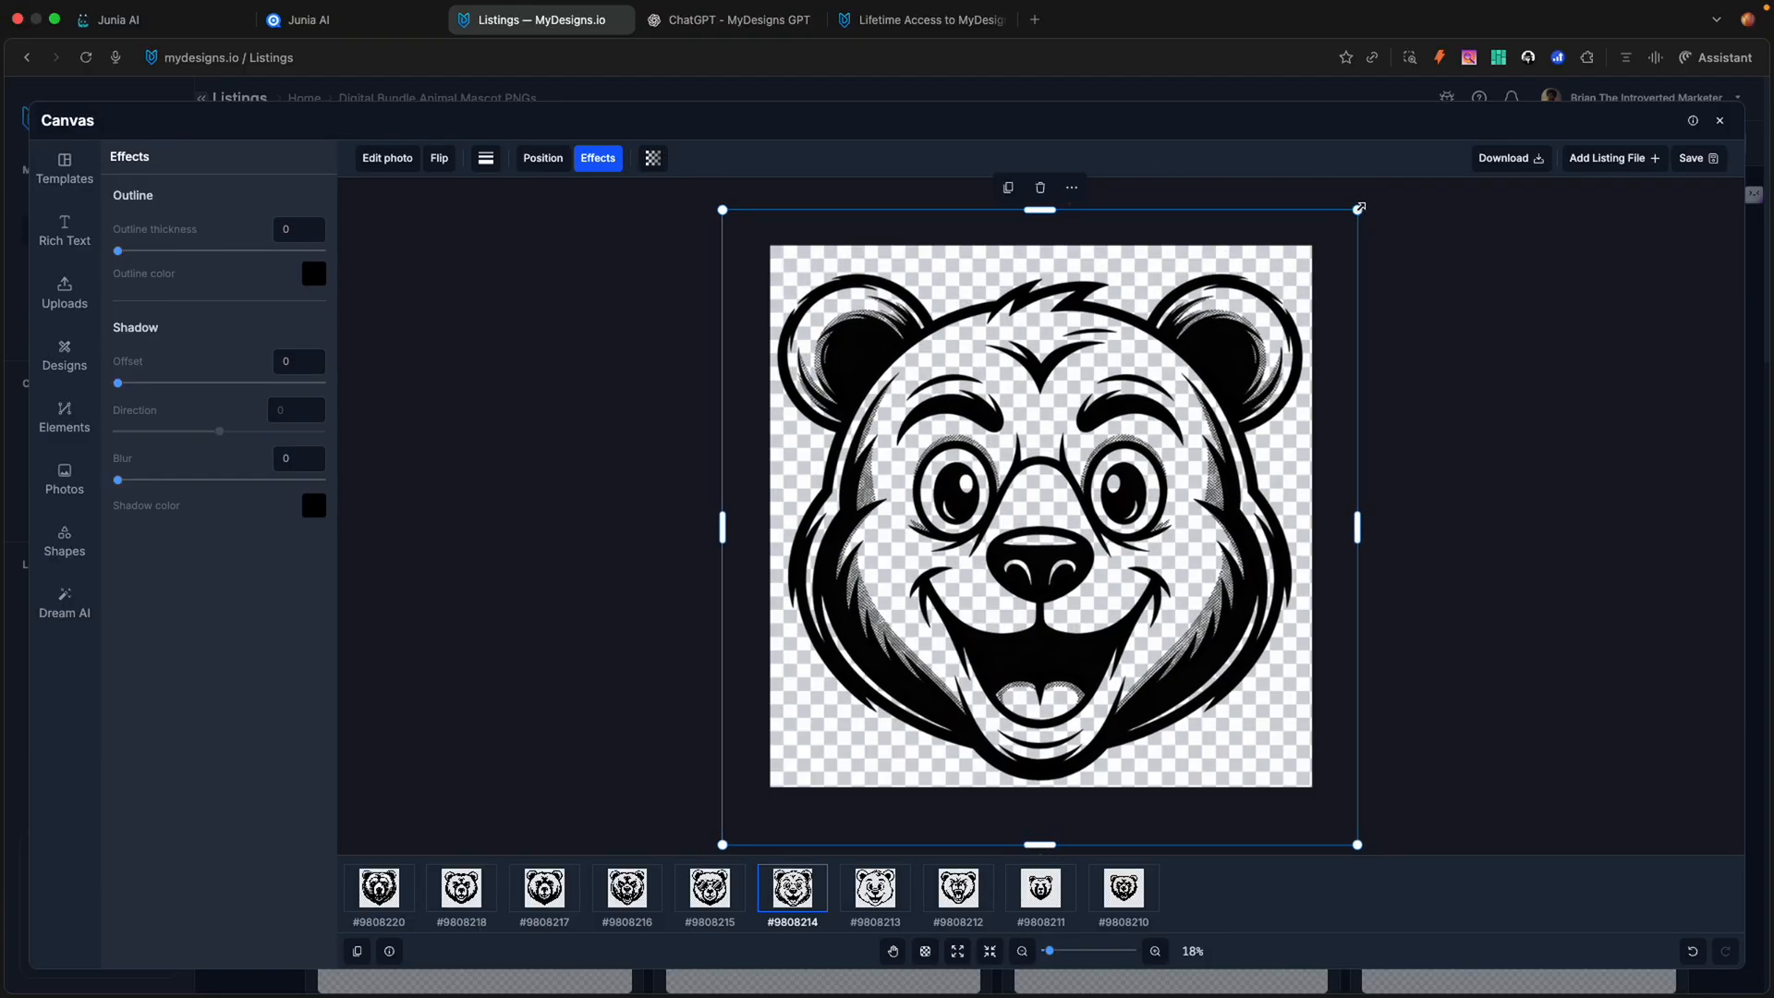
Step: Check the remaining canvases and enlarge the small bear head on the ninth canvas from two opposite corners
{"action": "left_click", "coordinate": [882, 895]}
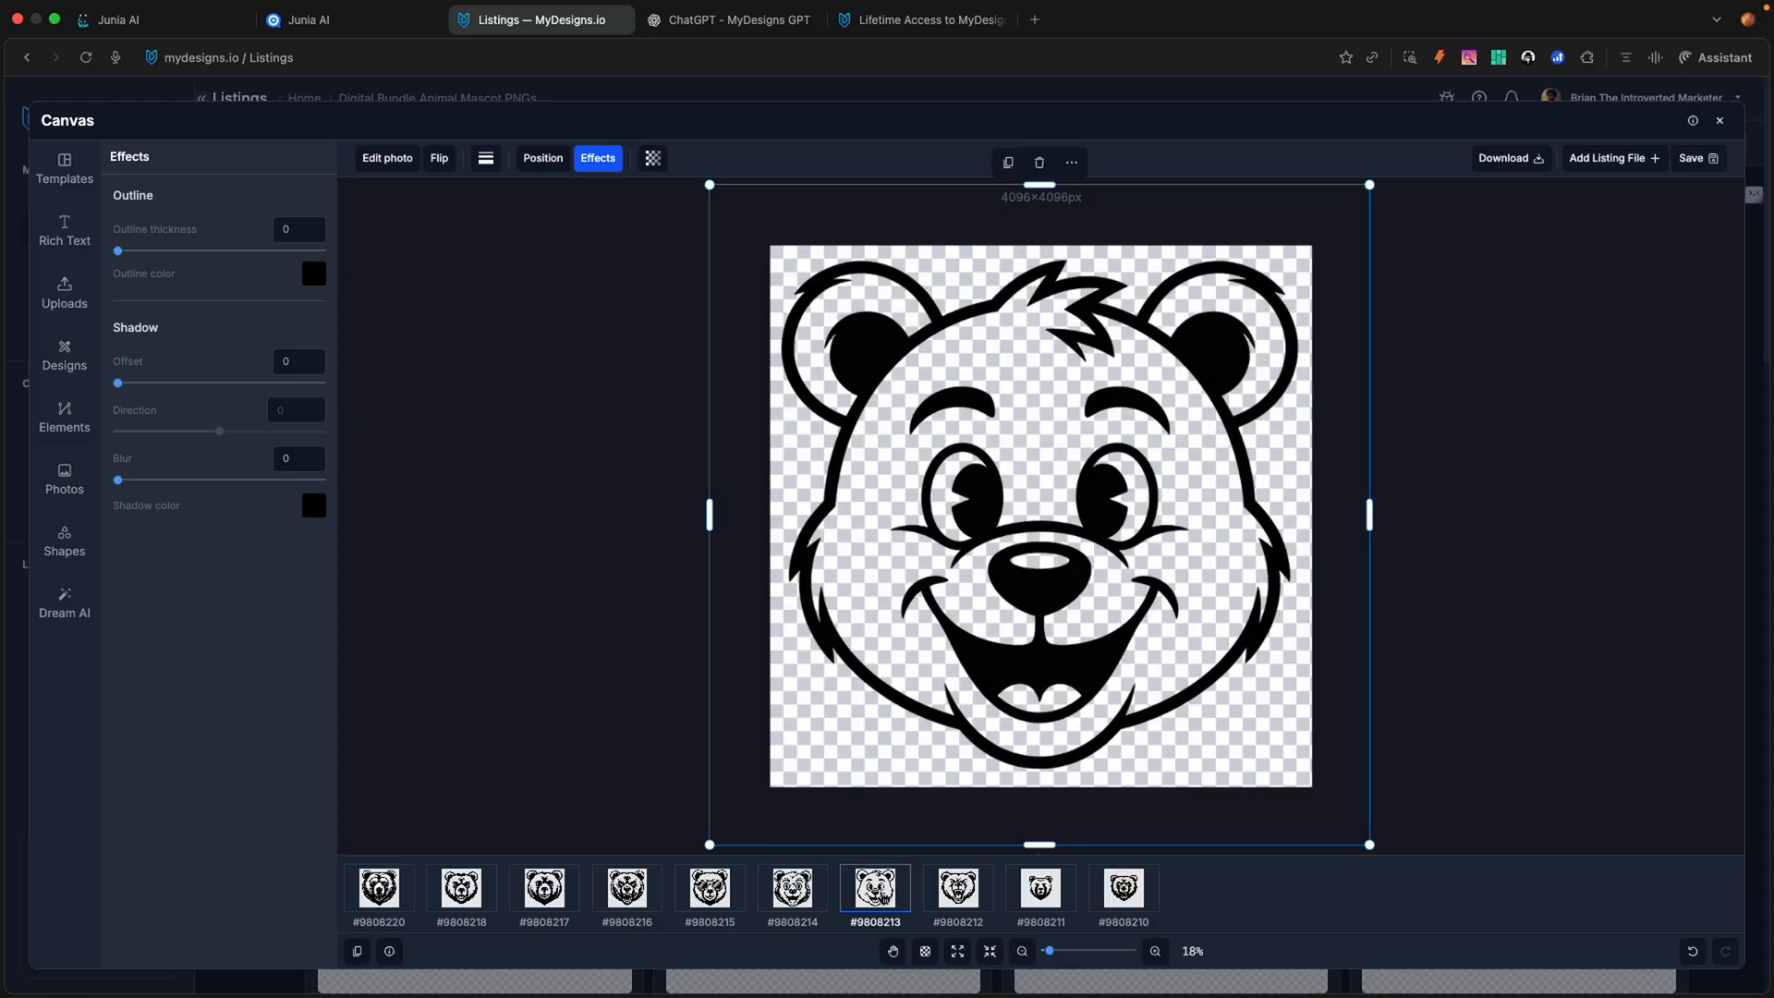
{"action": "left_click", "coordinate": [976, 896]}
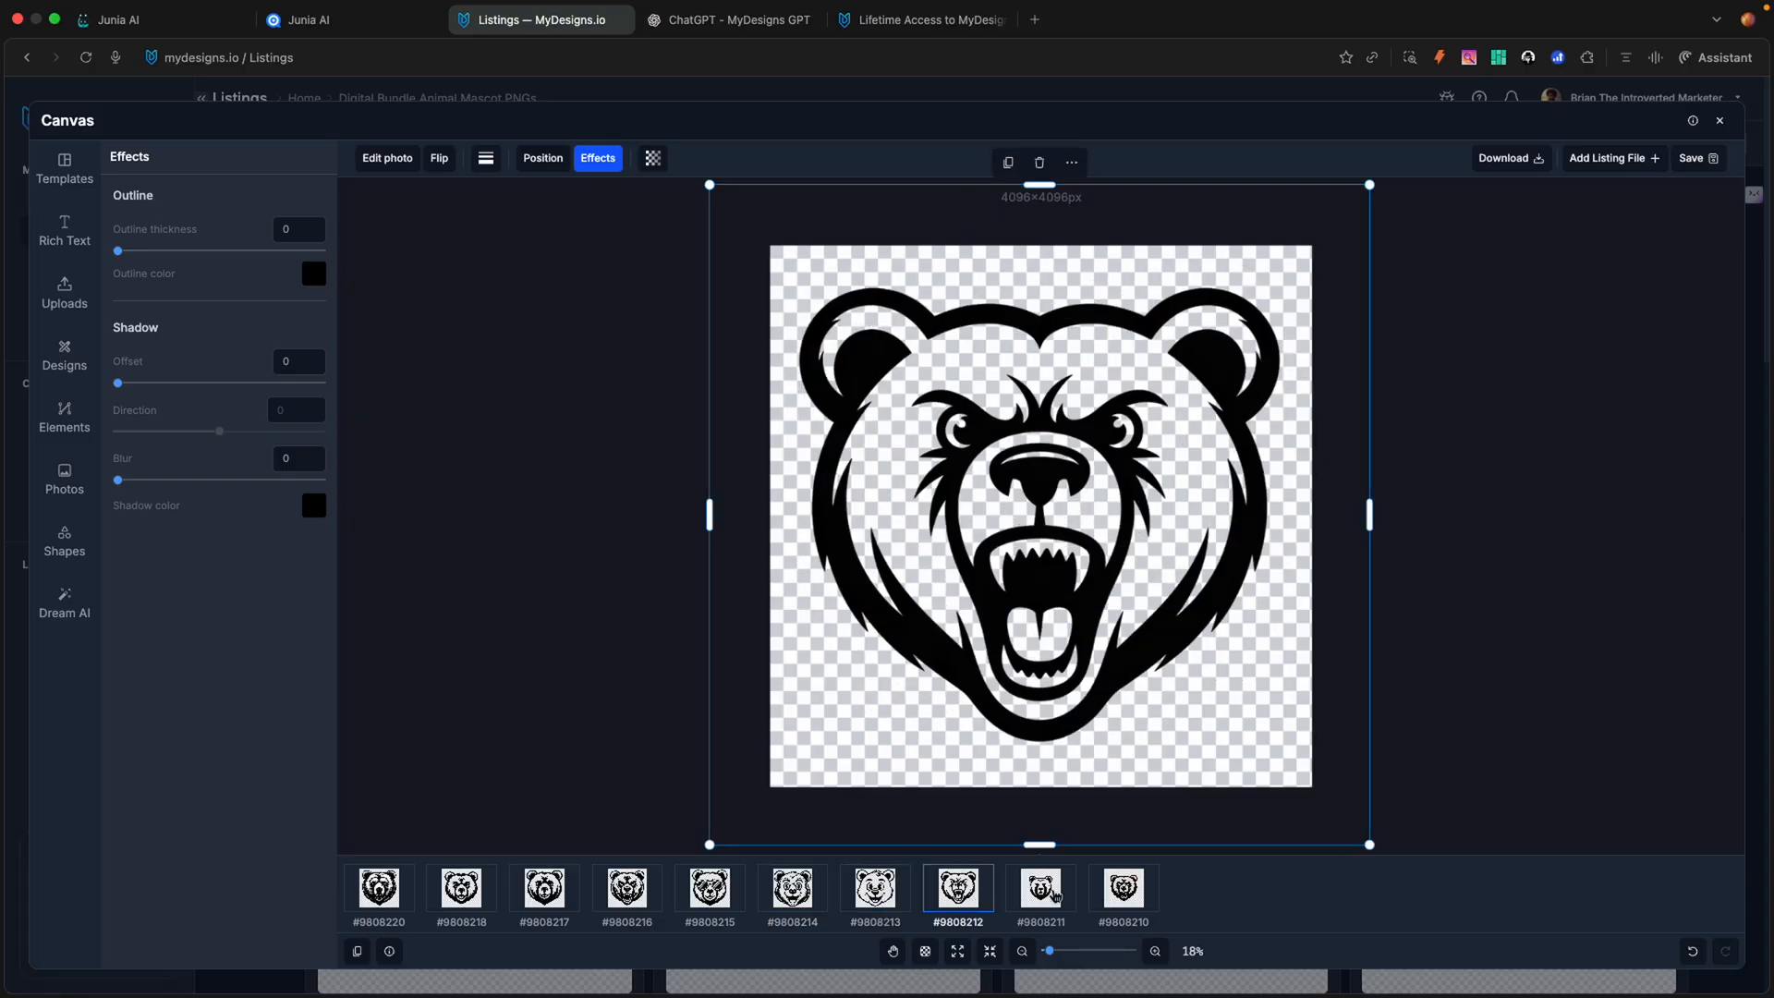
{"action": "left_click", "coordinate": [1056, 895]}
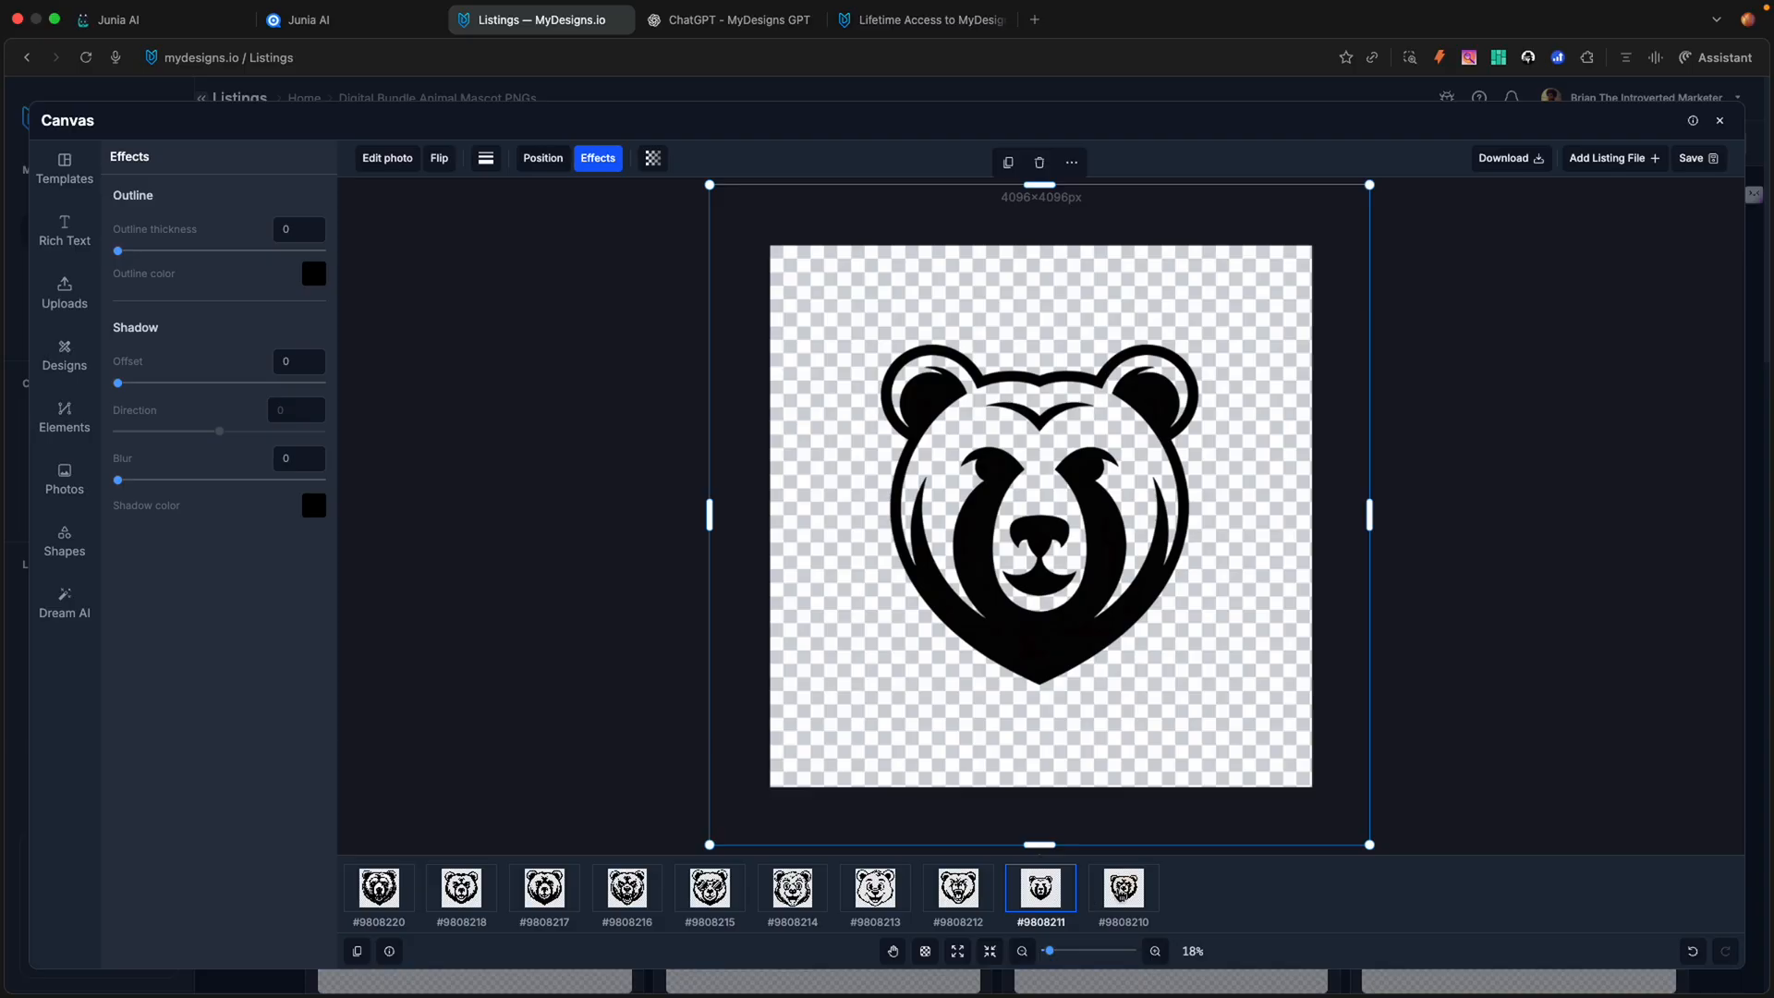
{"action": "left_click", "coordinate": [1120, 893]}
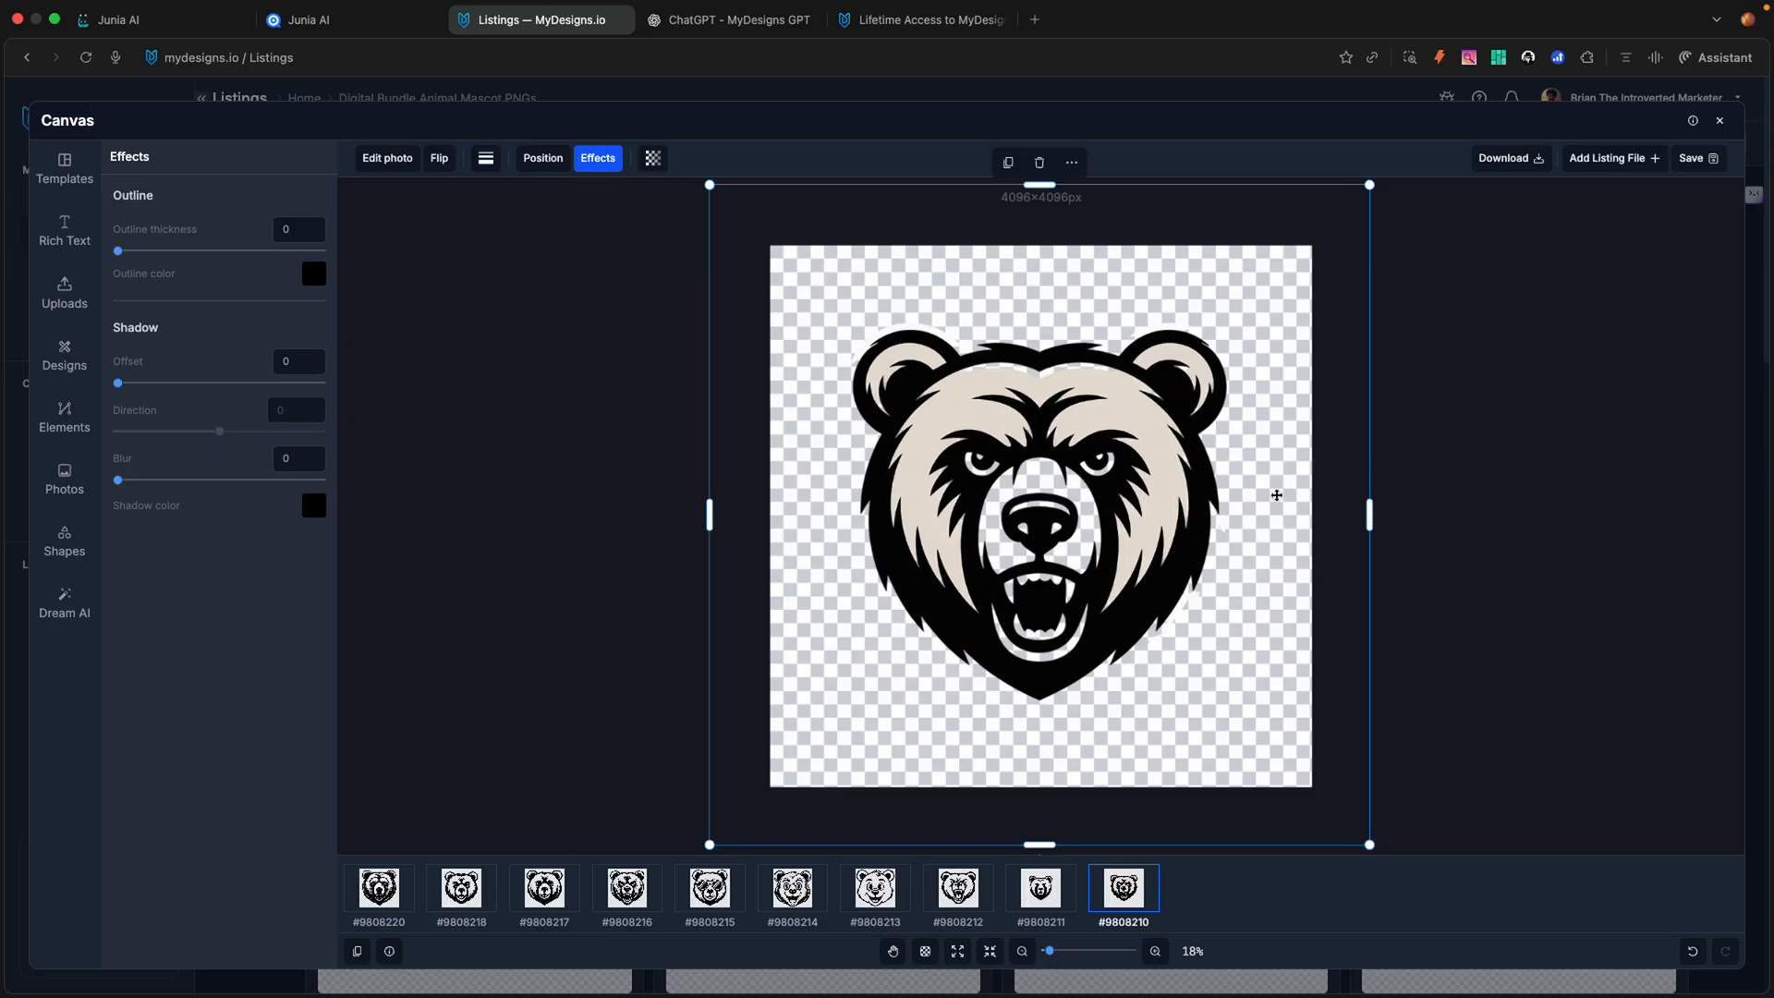
{"action": "left_click", "coordinate": [1046, 891]}
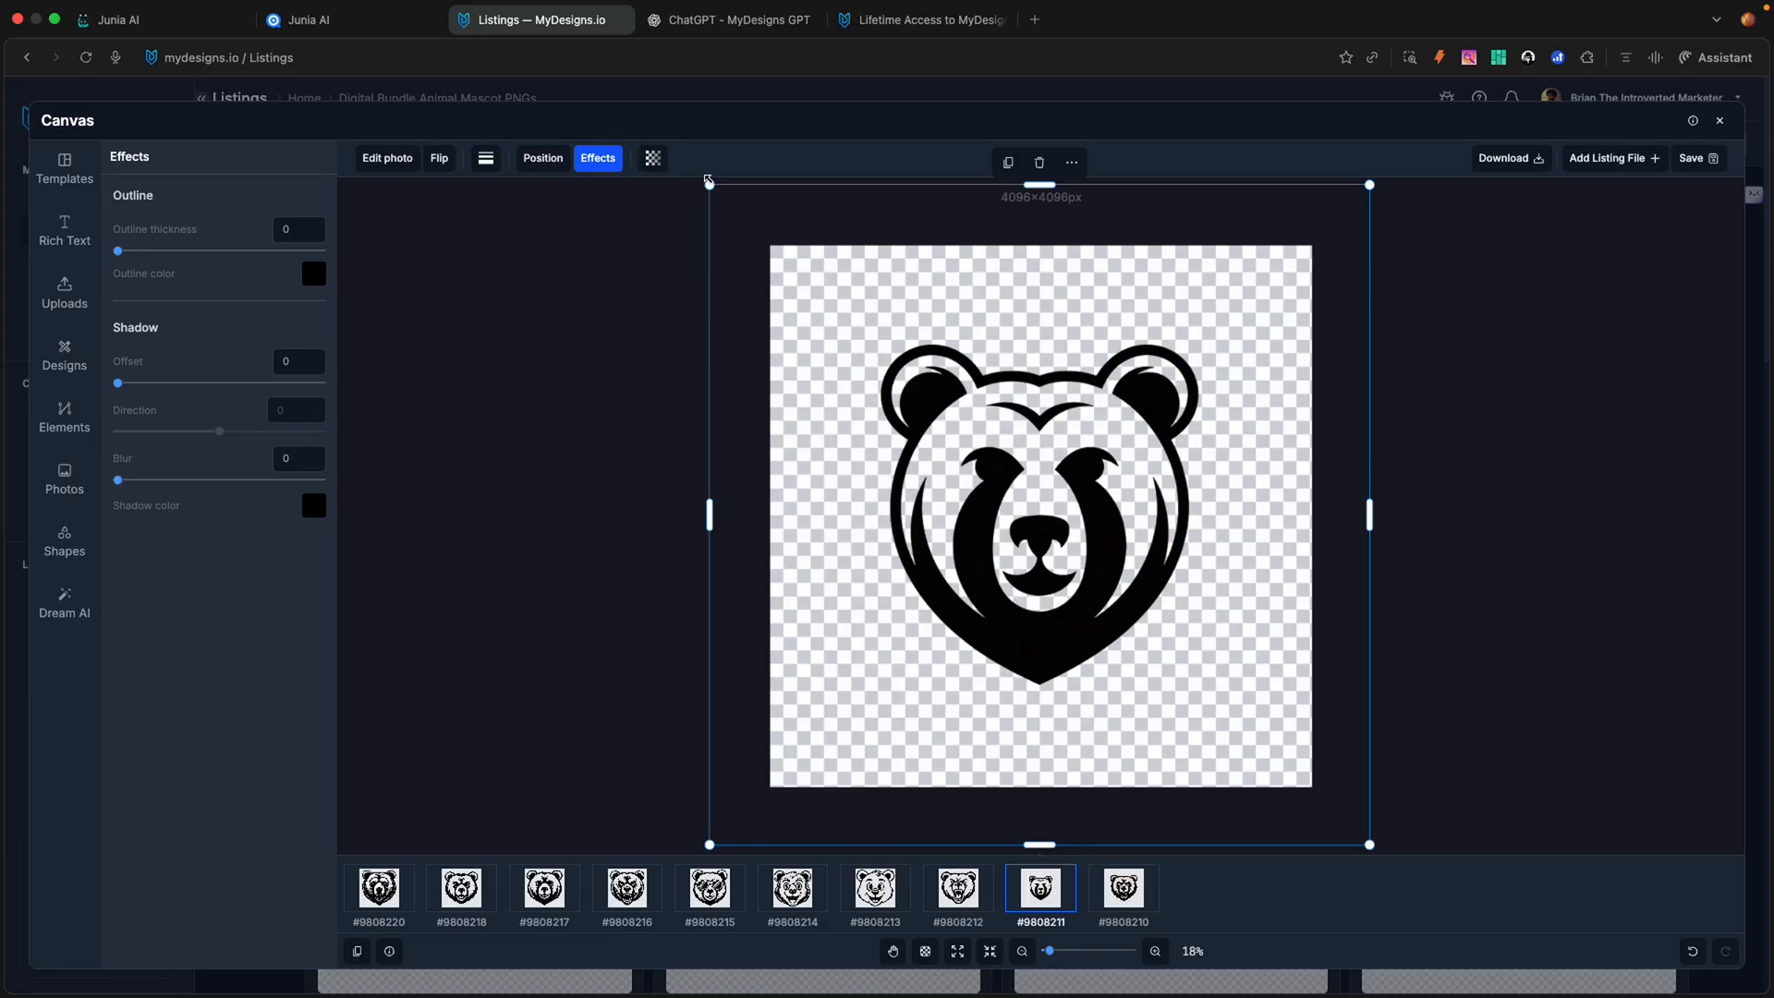
{"action": "left_click_drag", "start_coordinate": [709, 185], "coordinate": [630, 135]}
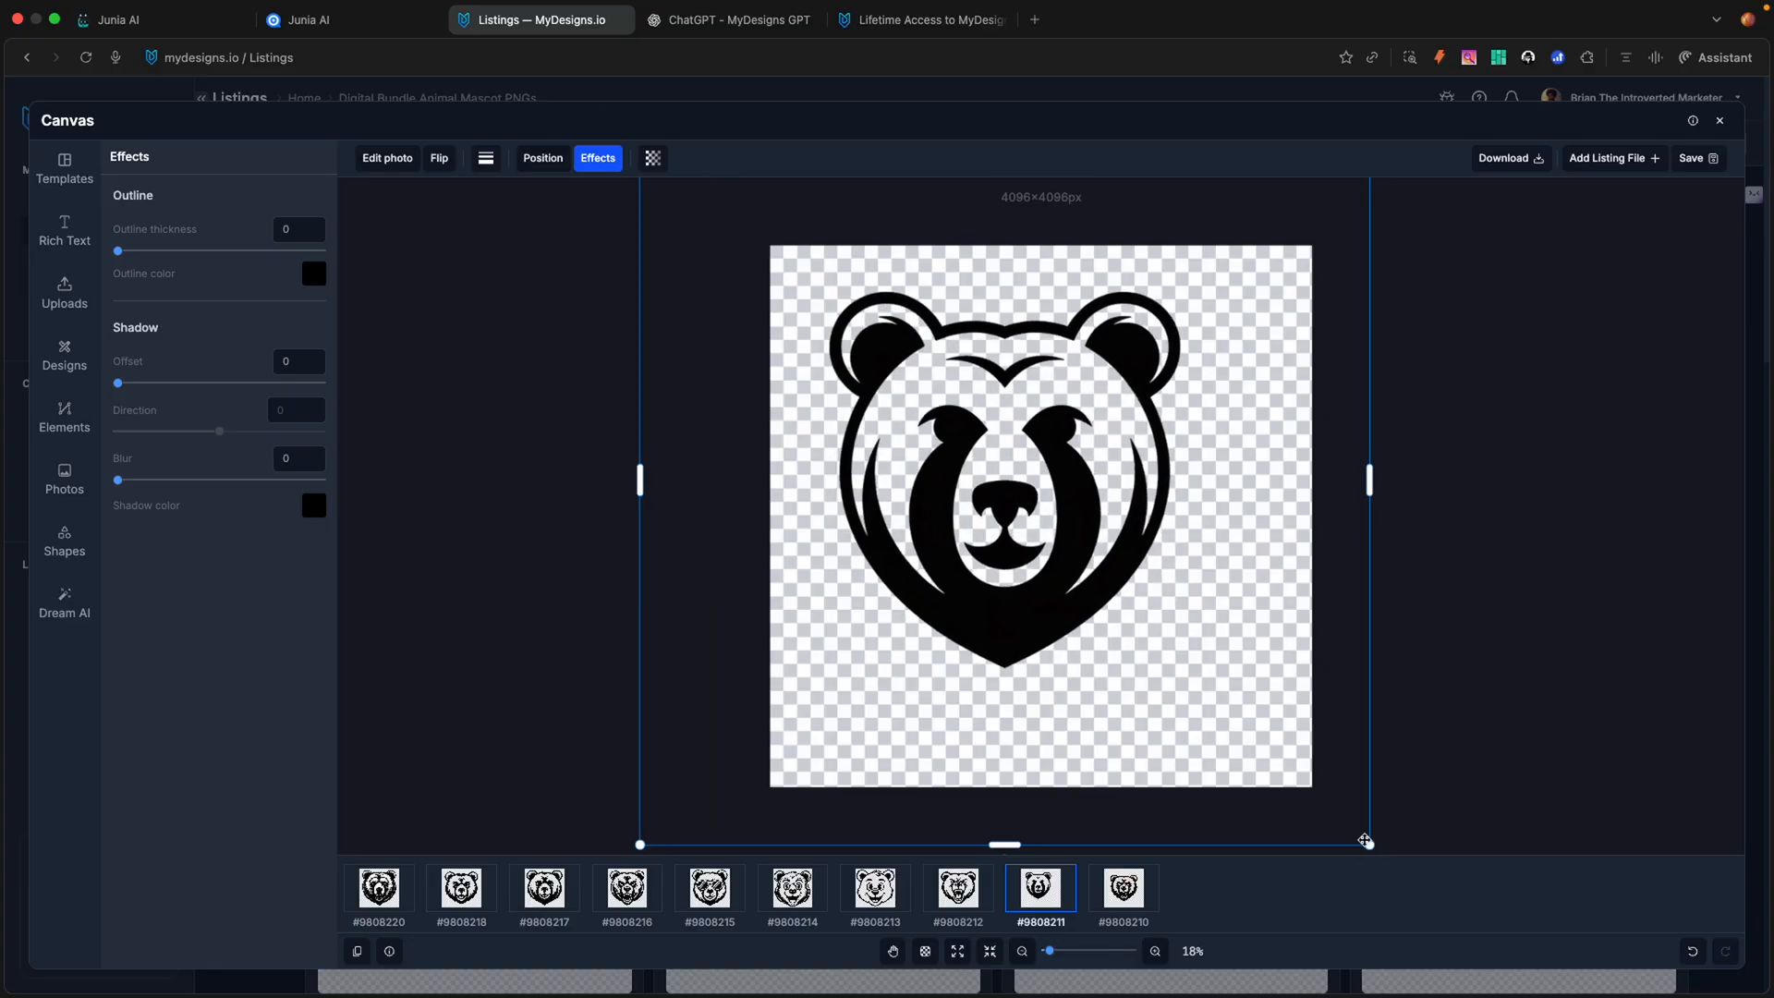
{"action": "left_click_drag", "start_coordinate": [1370, 845], "coordinate": [1433, 911]}
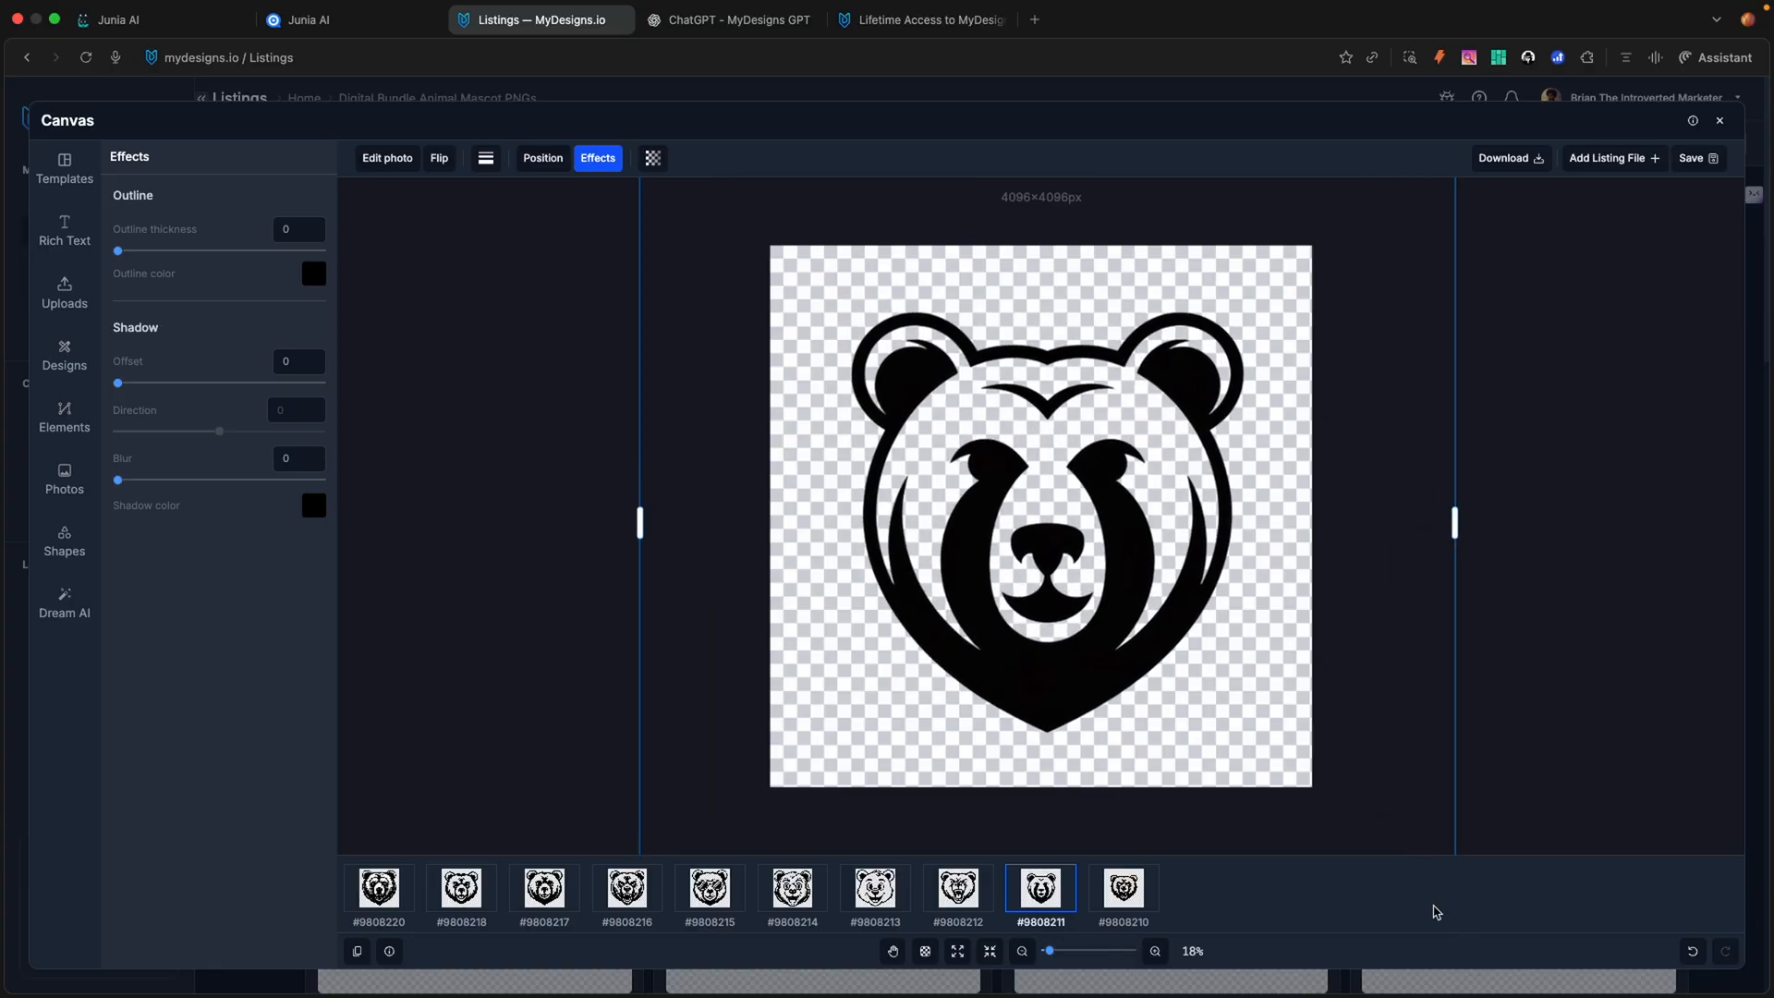
Step: Align the bear images on the ninth and tenth canvases to the middle and center of the artboard
{"action": "right_click", "coordinate": [1041, 588]}
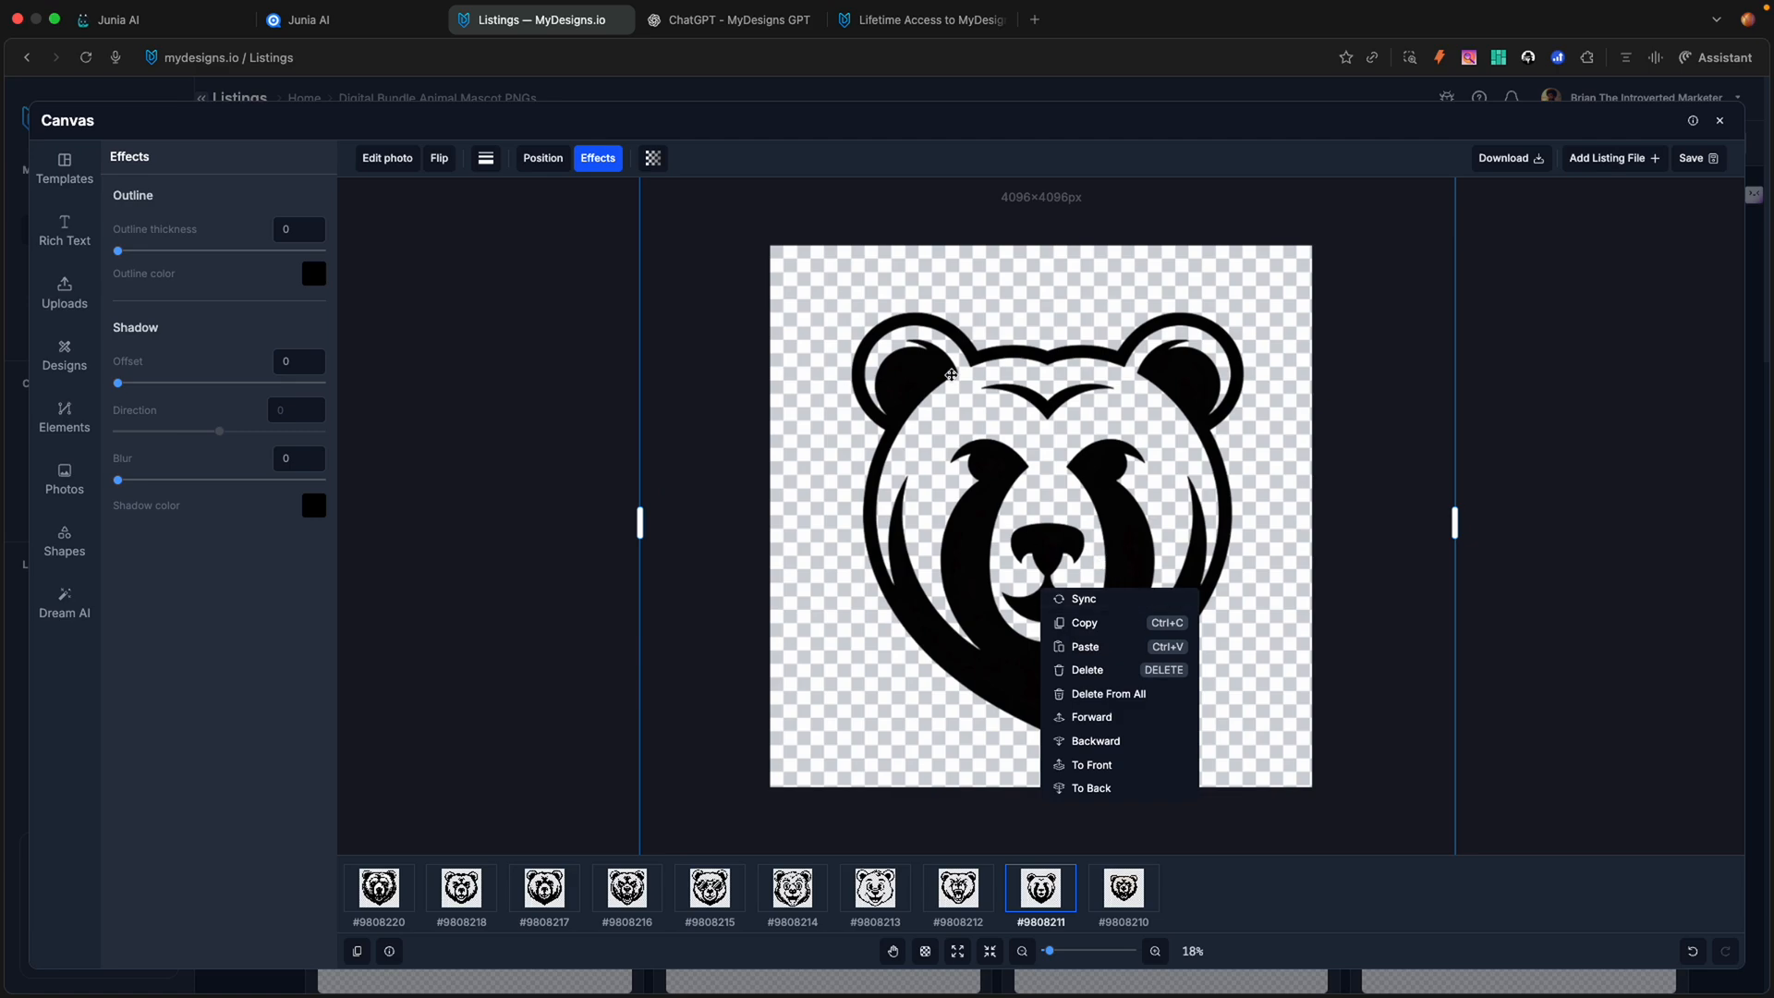
{"action": "left_click", "coordinate": [1000, 437]}
{"action": "left_click", "coordinate": [544, 158]}
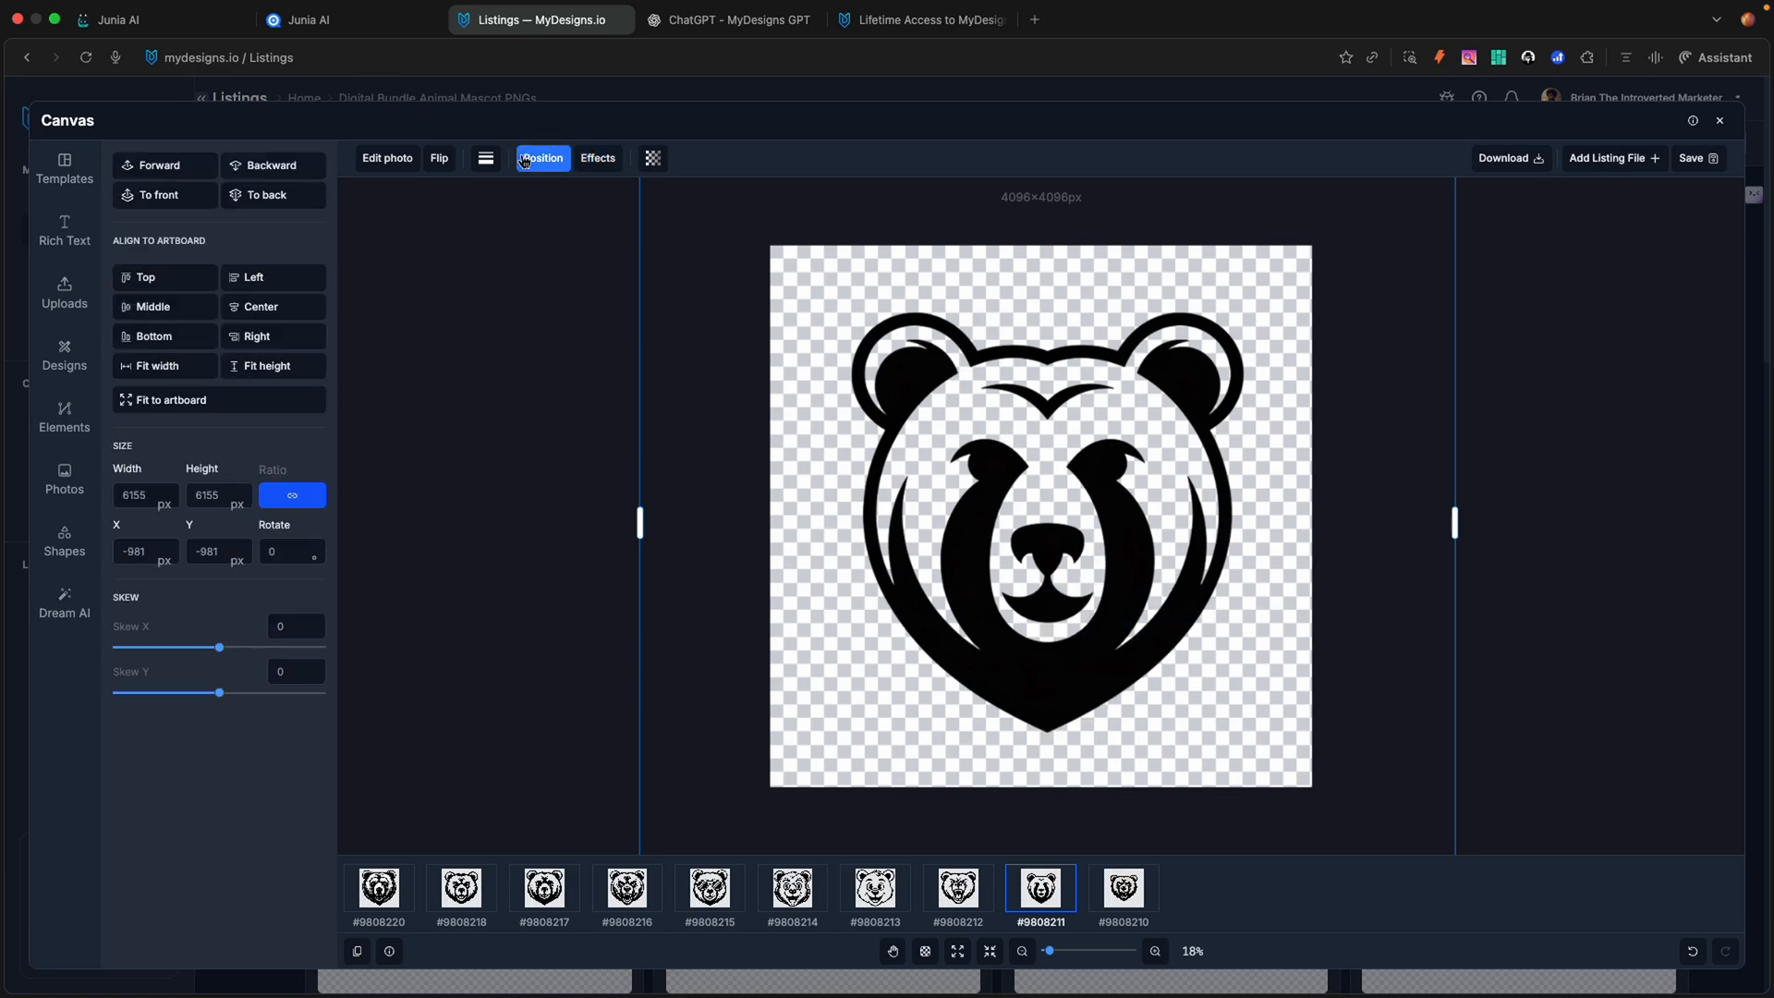
{"action": "left_click", "coordinate": [159, 307]}
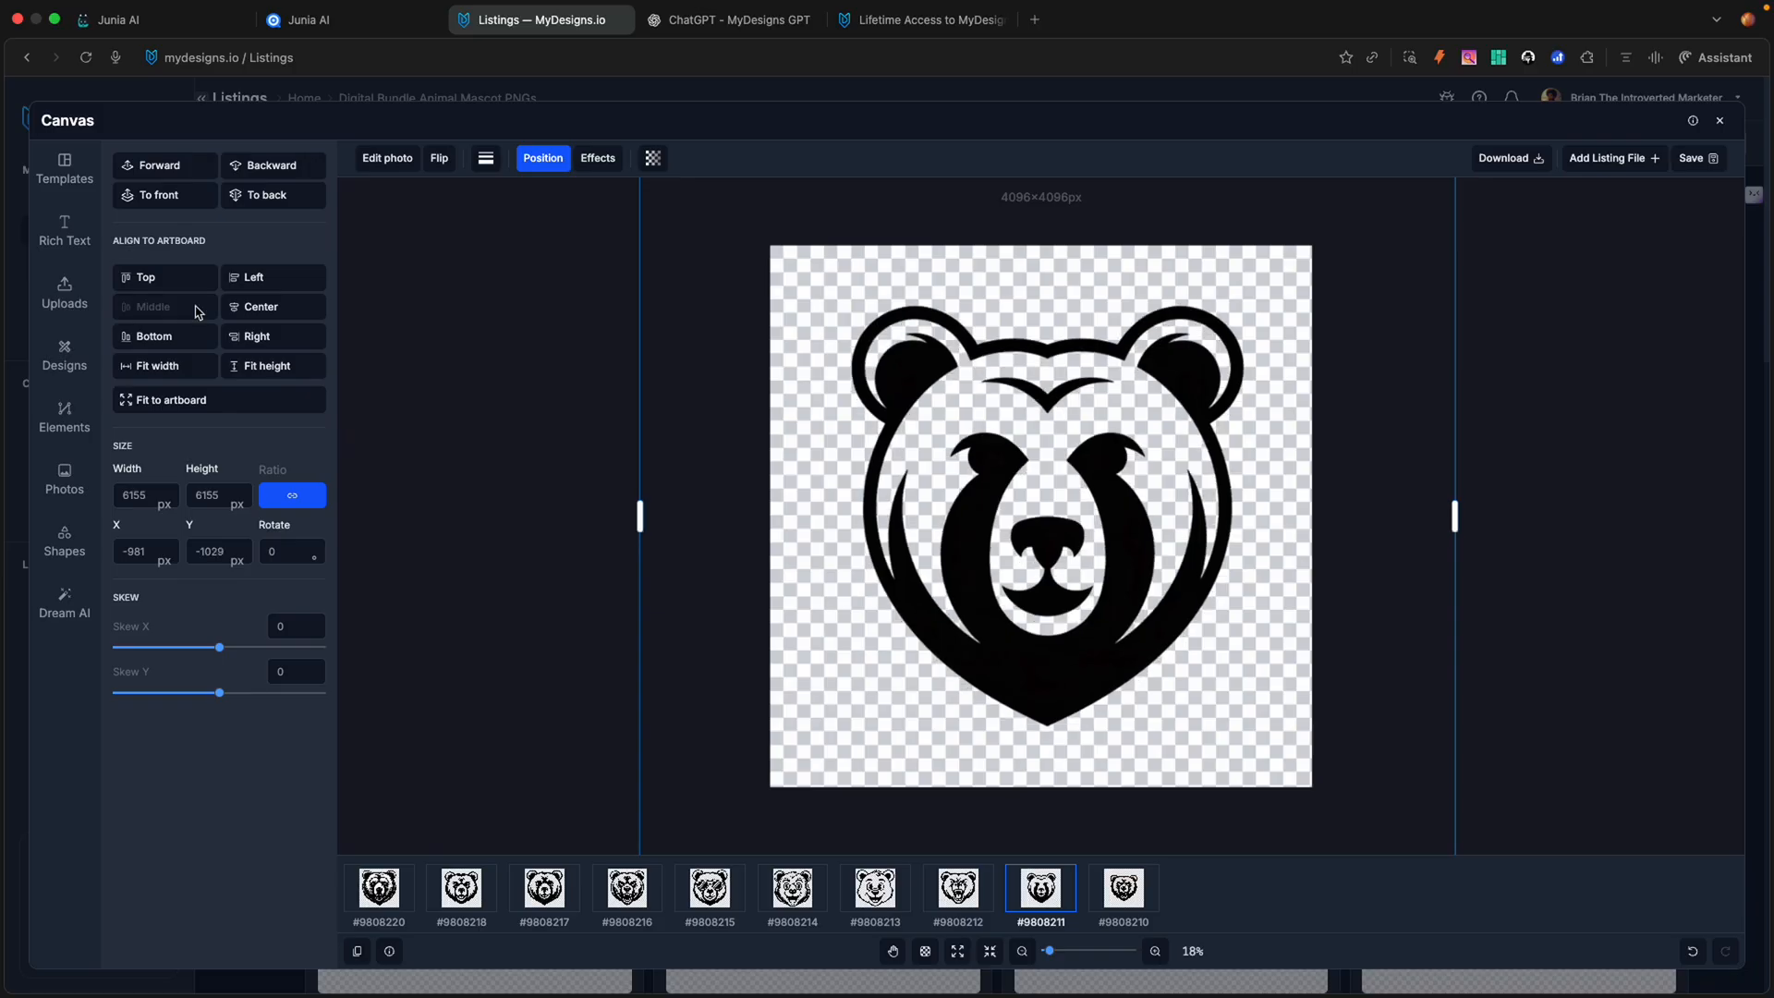
{"action": "left_click", "coordinate": [261, 316]}
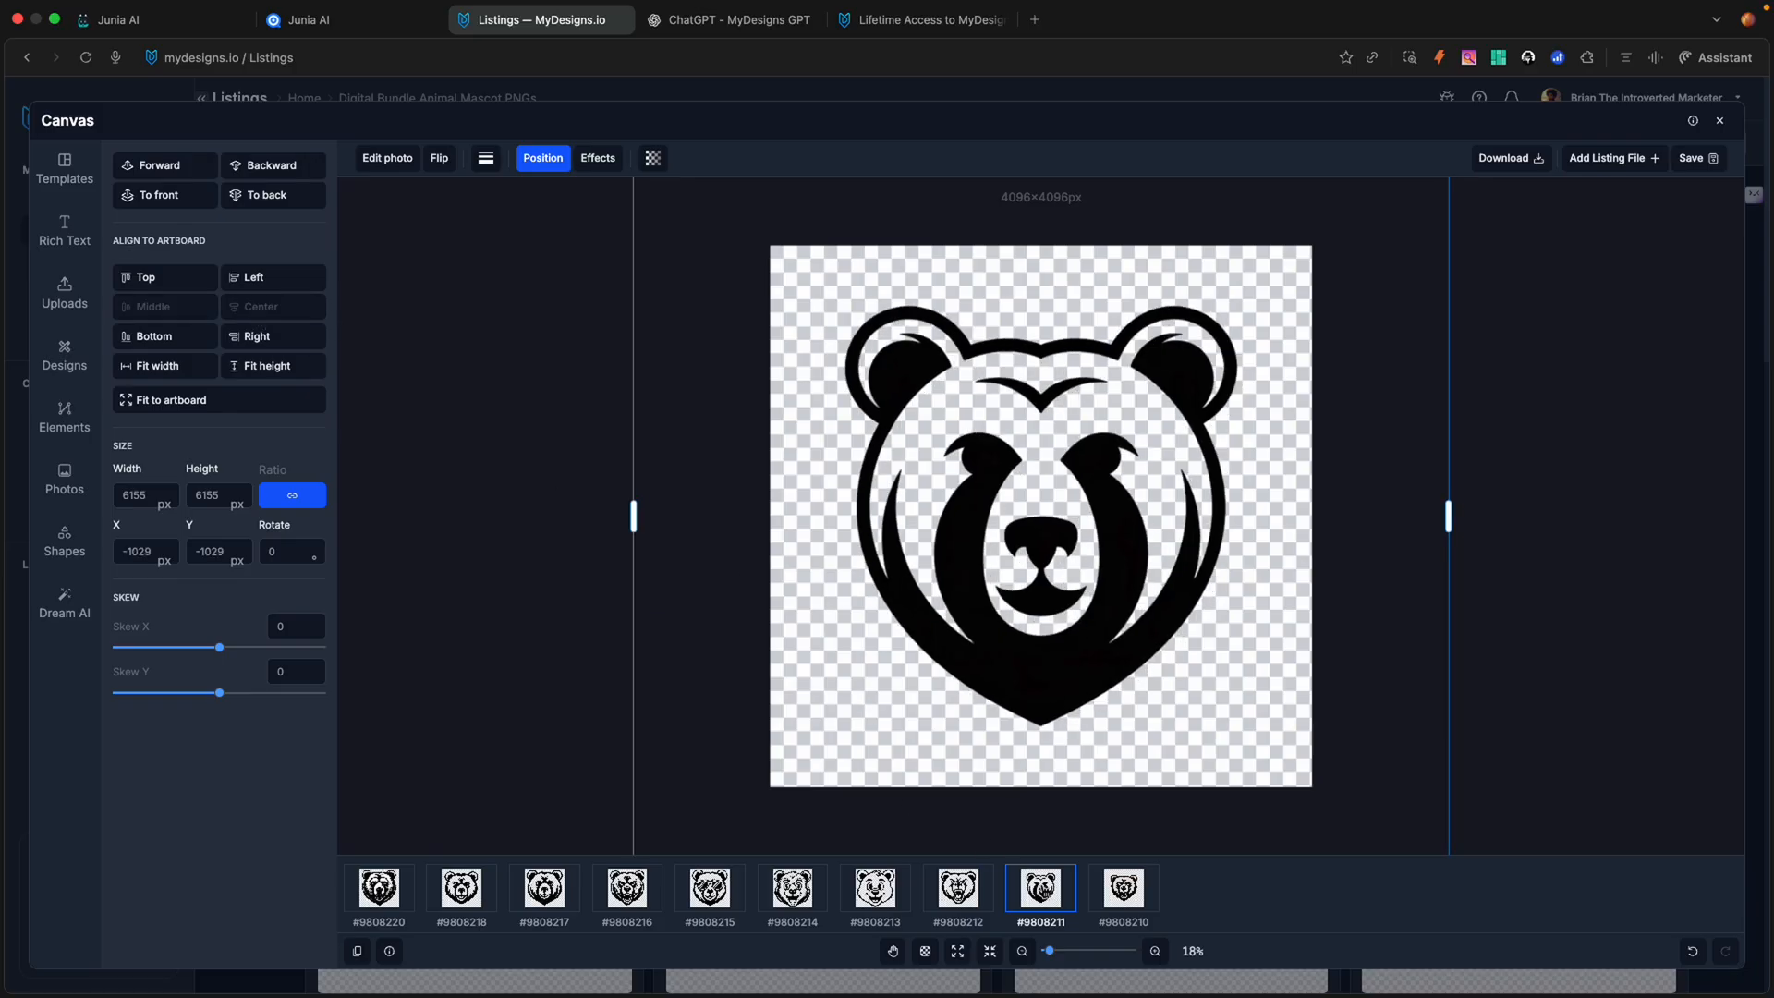
{"action": "left_click", "coordinate": [1121, 889]}
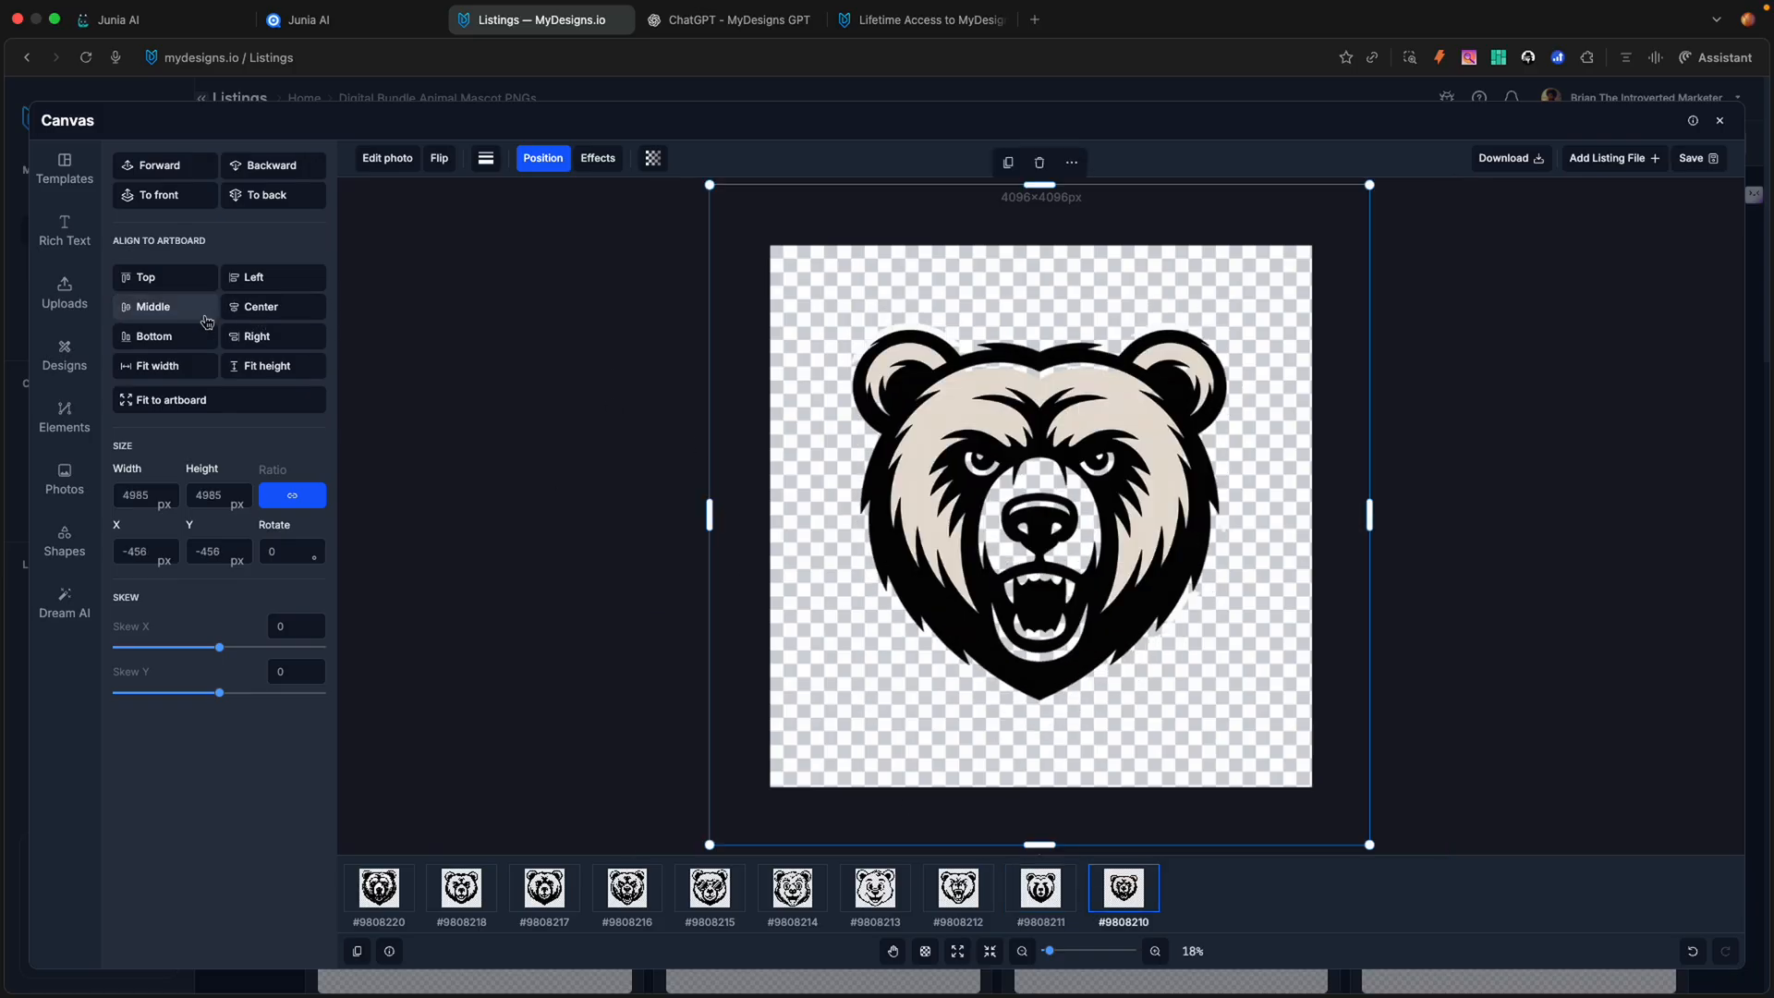
{"action": "left_click", "coordinate": [268, 308]}
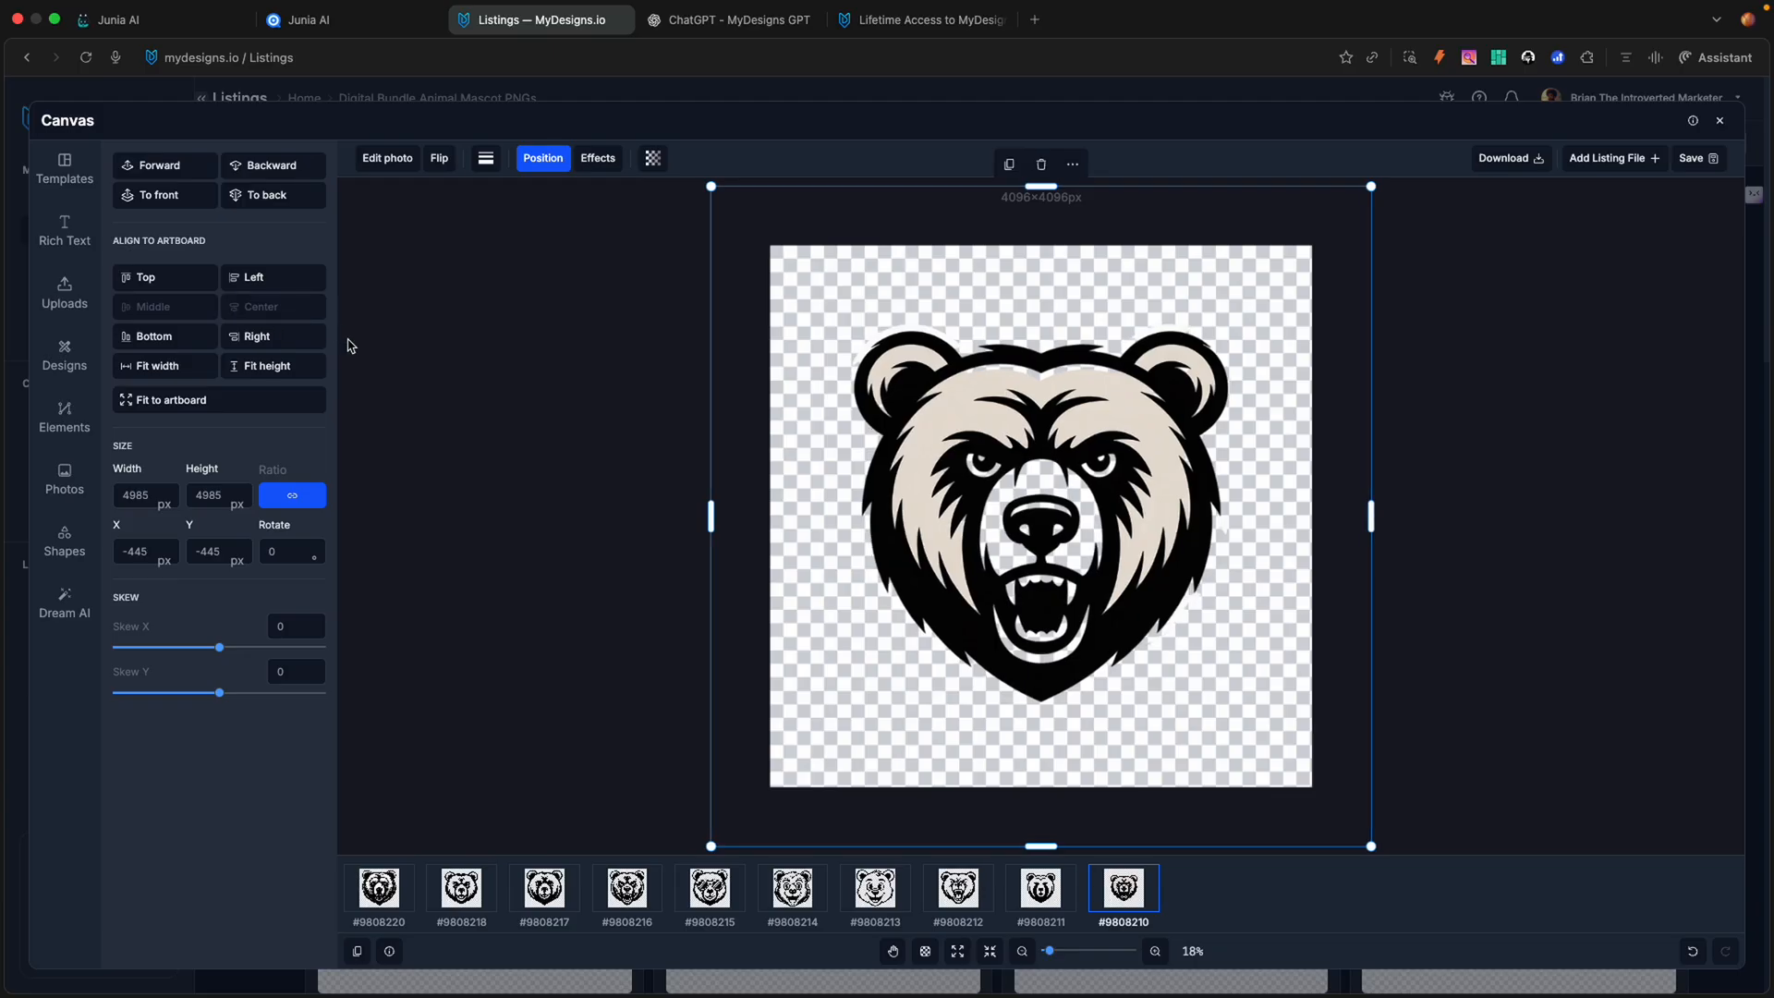
Step: Save all ten canvases as PNG to the Main file slot, overwriting the existing files, and review the updated listings
{"action": "left_click", "coordinate": [1690, 162]}
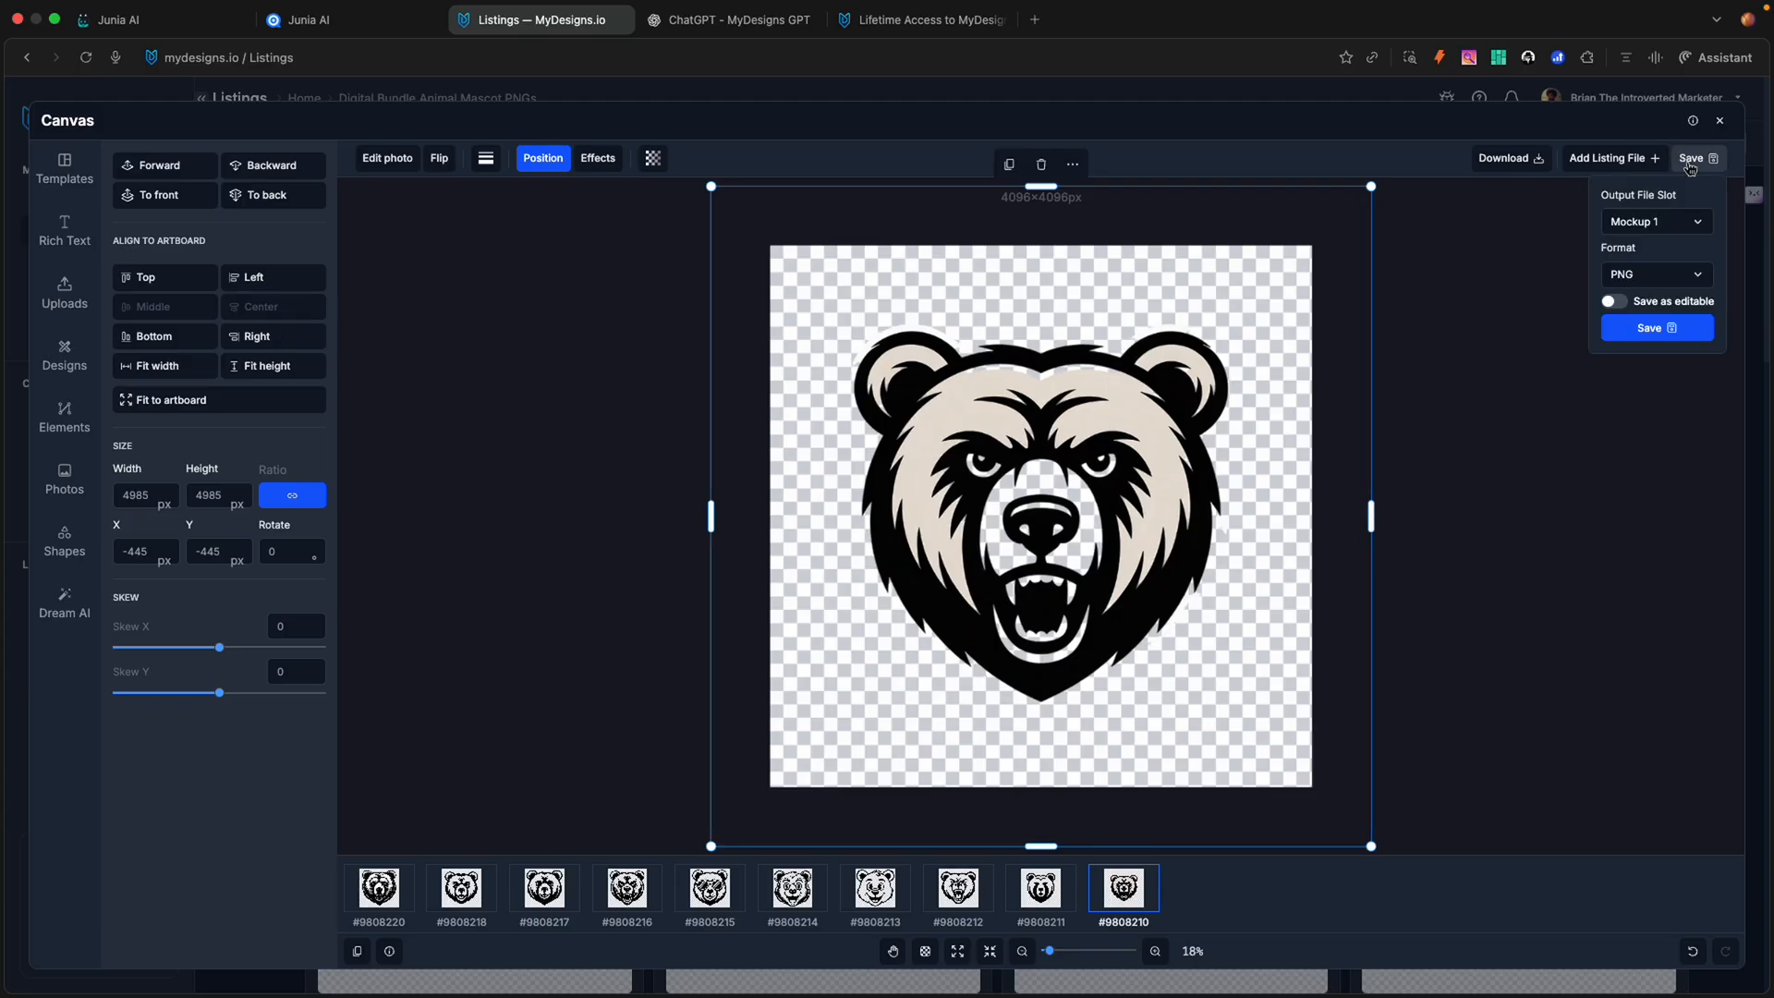
{"action": "left_click", "coordinate": [1670, 229]}
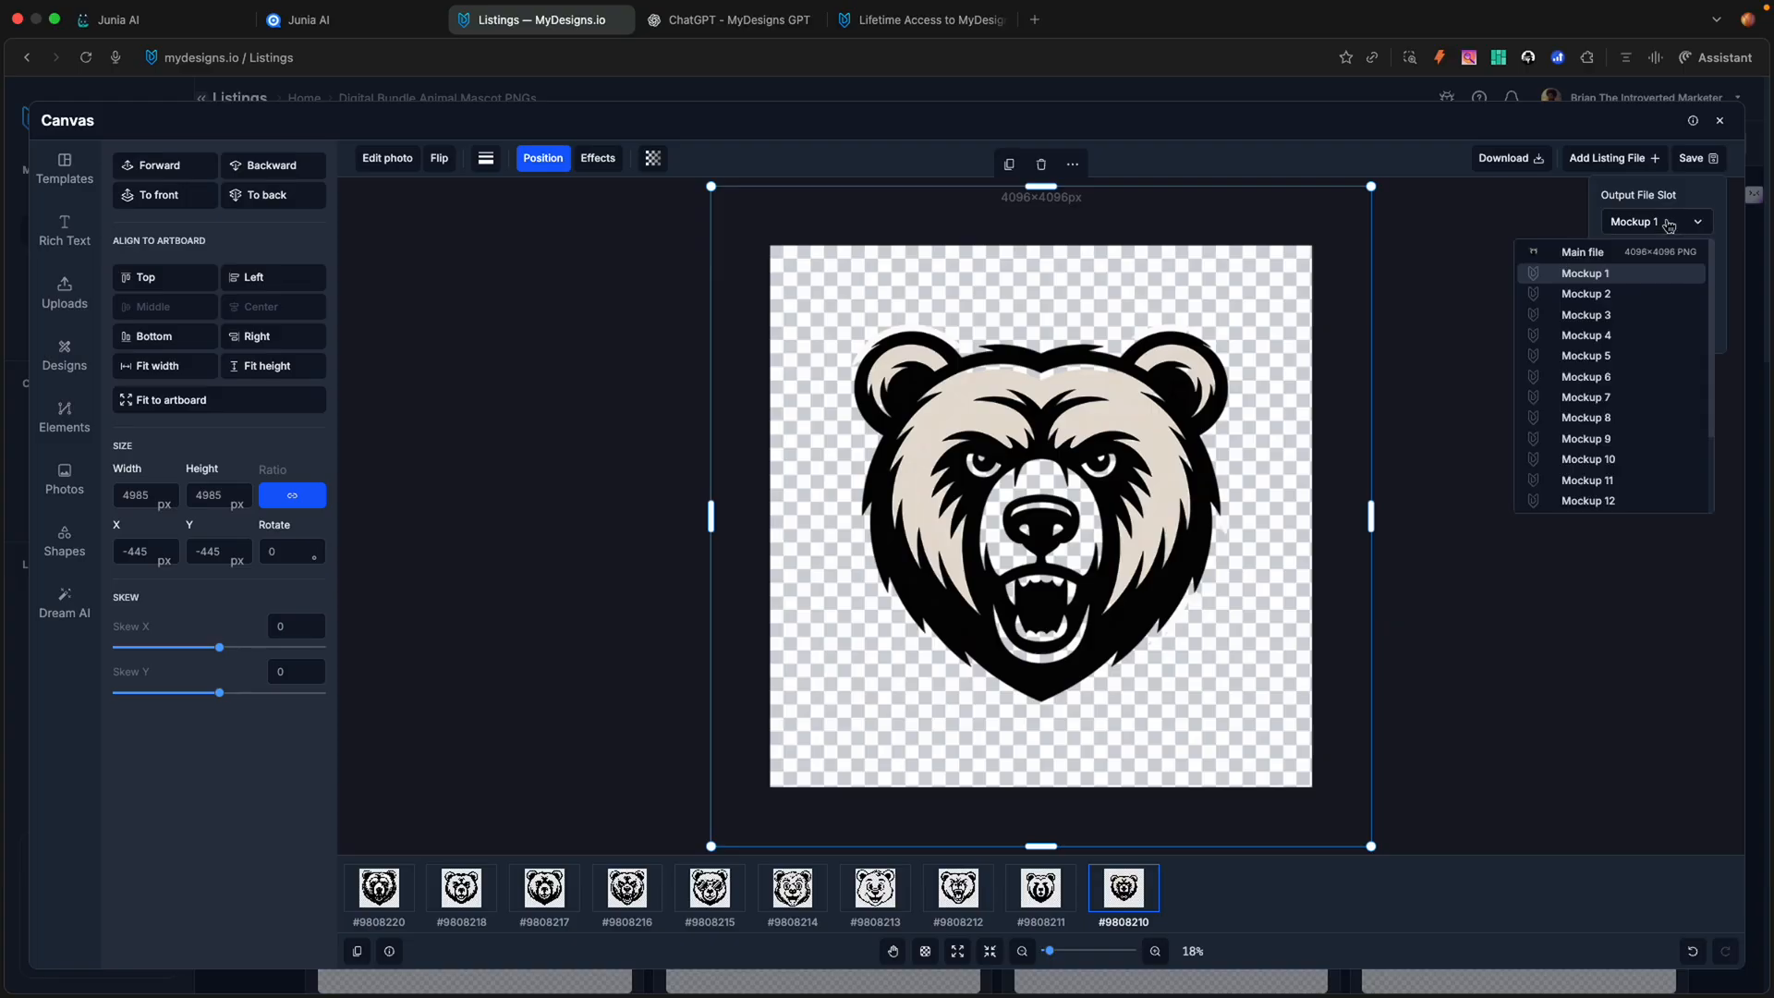
{"action": "left_click", "coordinate": [1637, 263]}
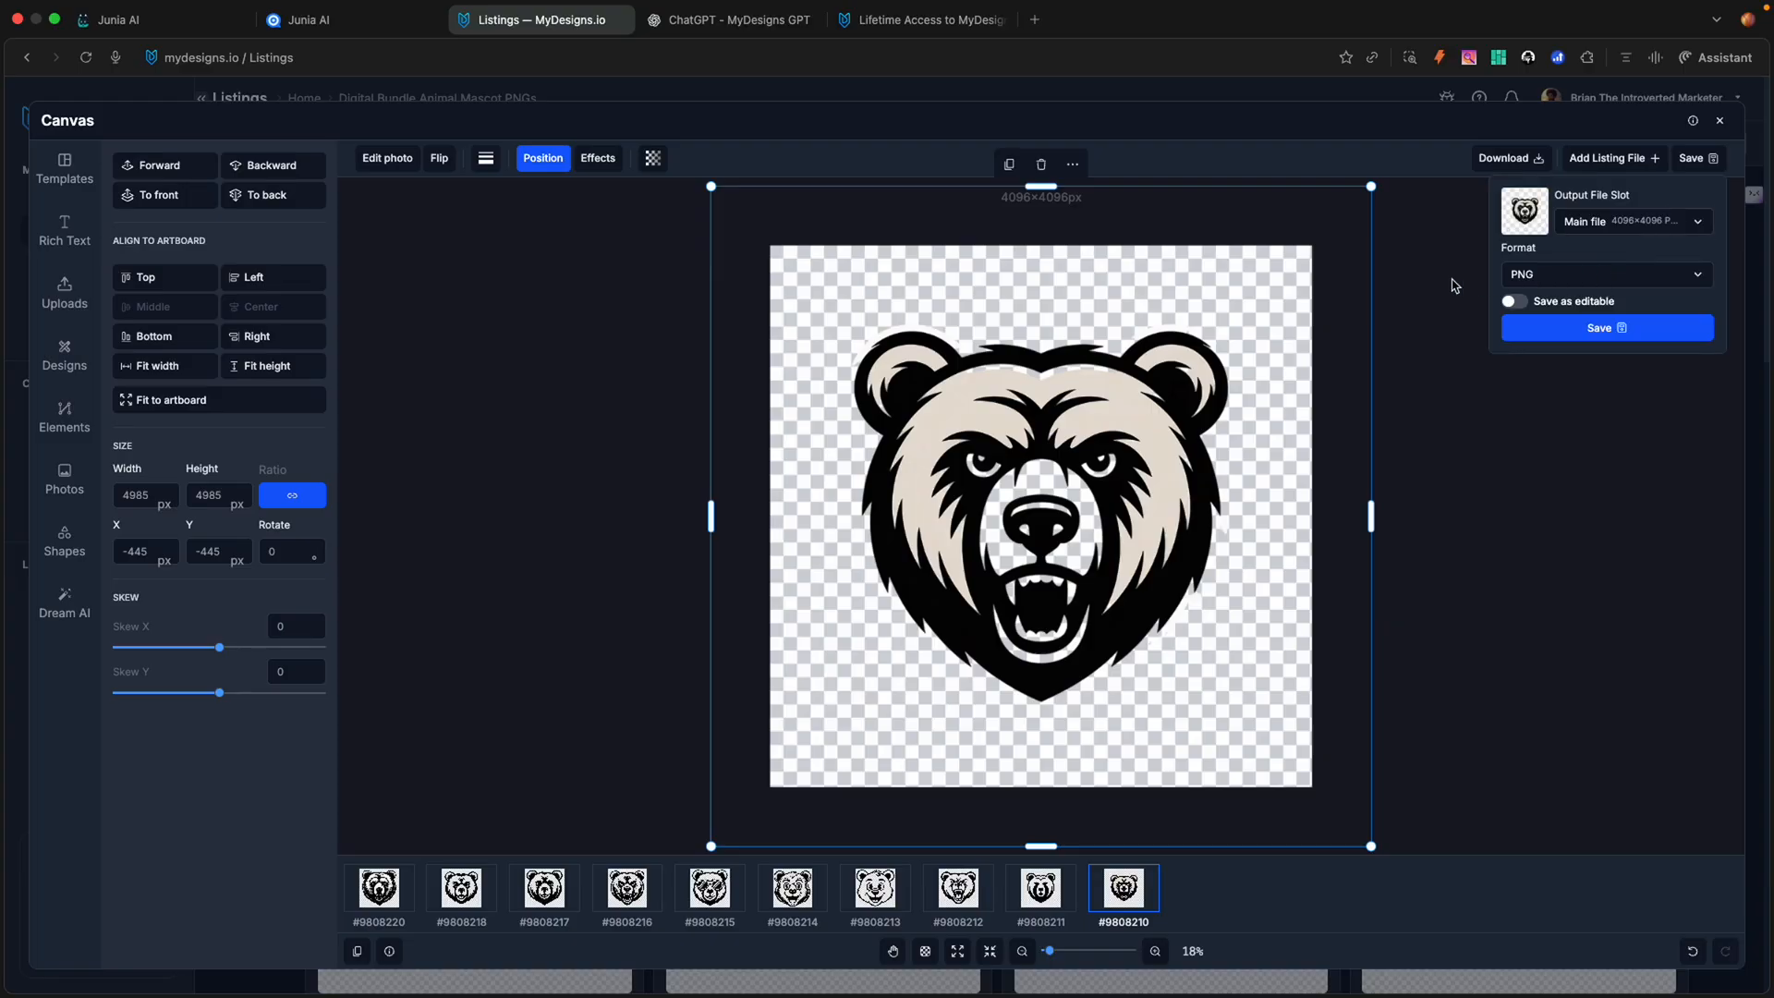
{"action": "left_click", "coordinate": [1564, 326]}
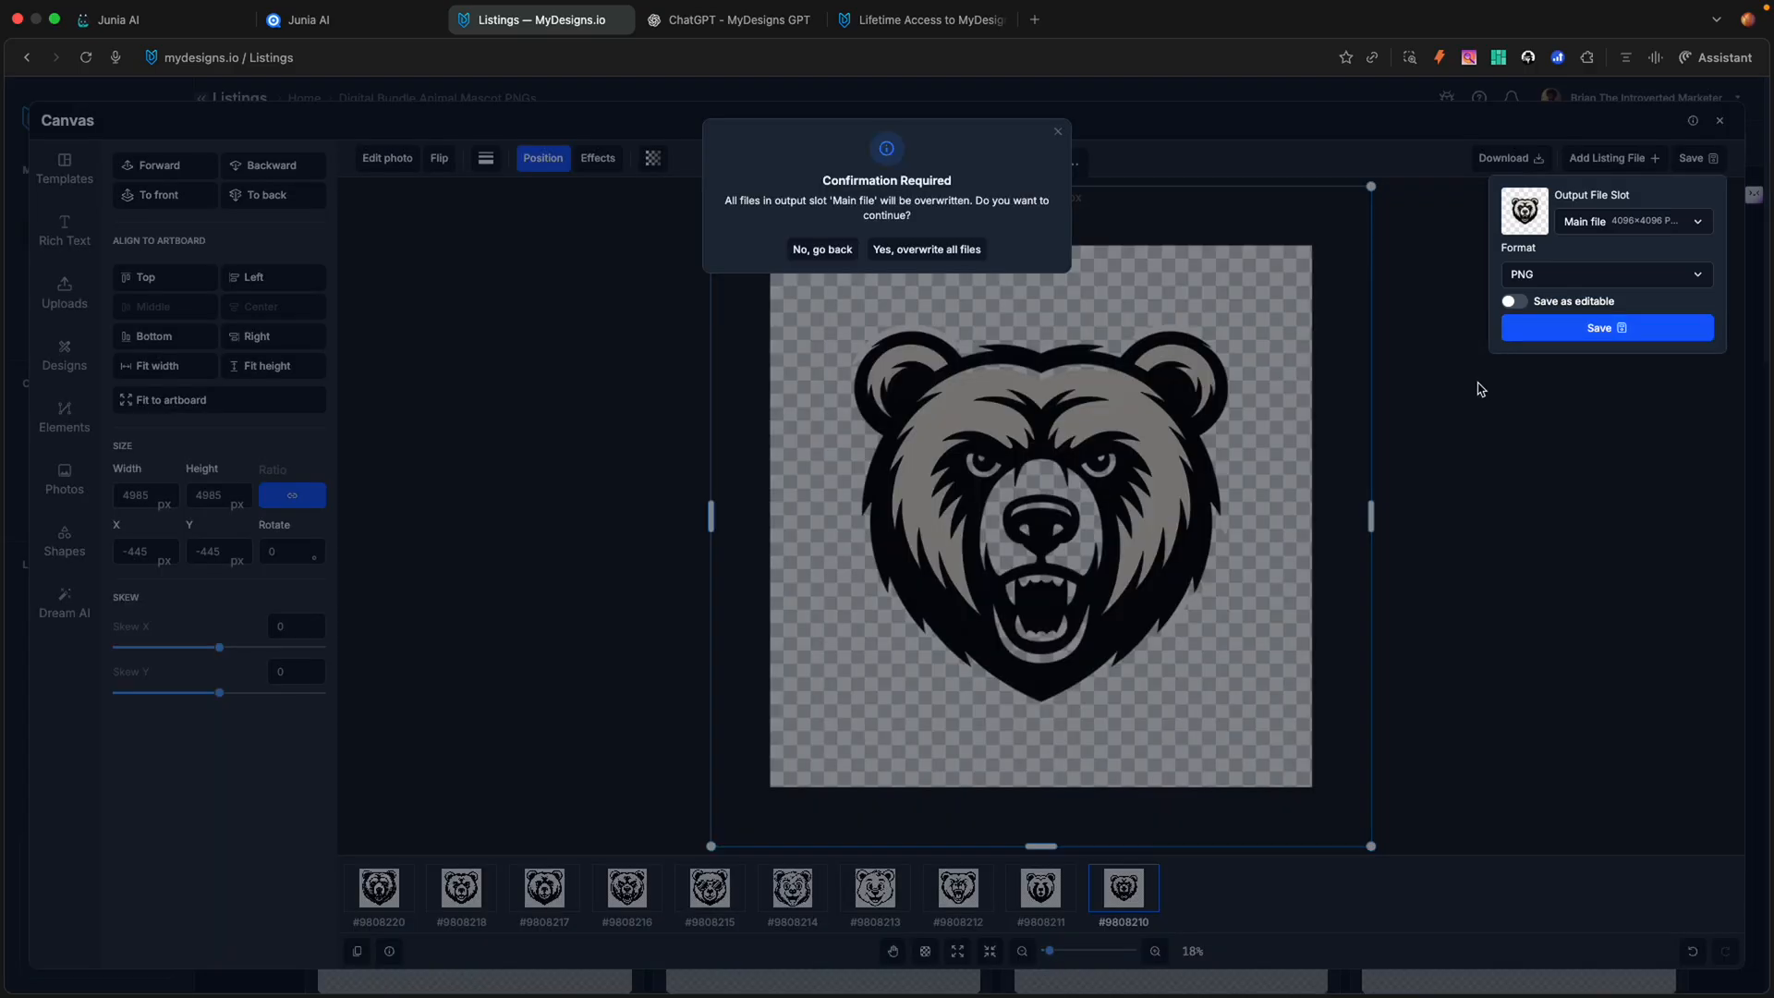
{"action": "left_click", "coordinate": [910, 250]}
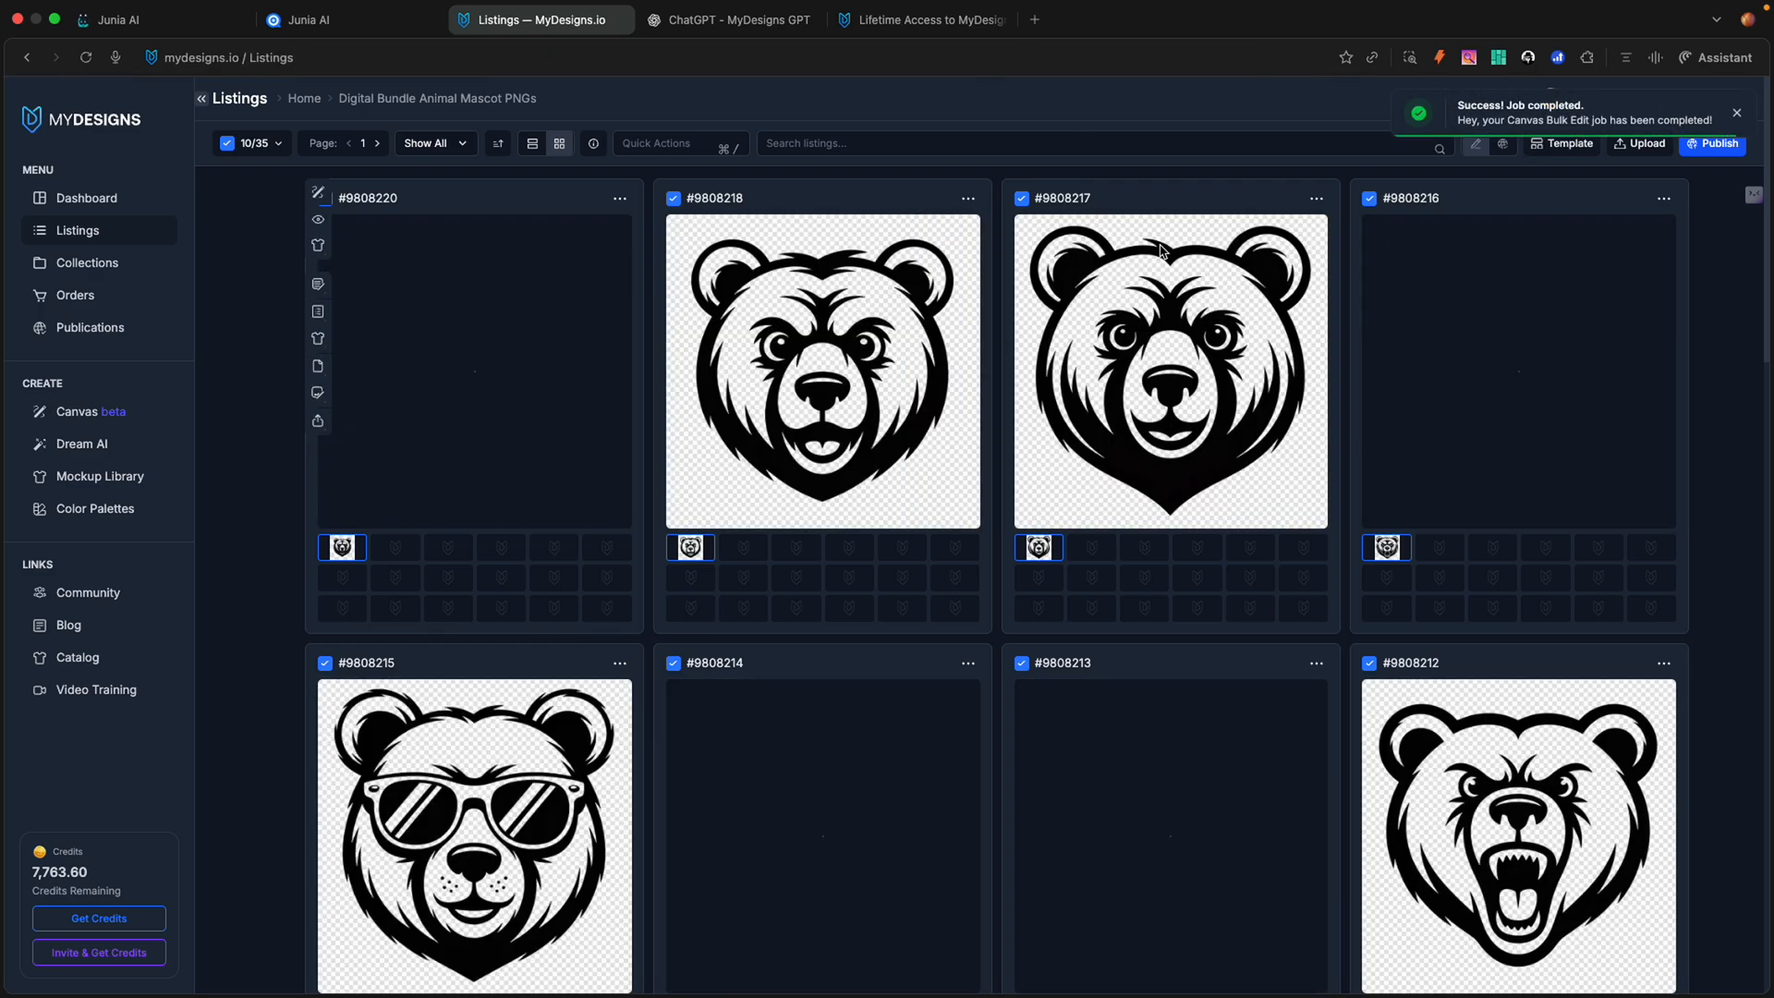
{"action": "scroll", "coordinate": [996, 486], "scroll_direction": "down", "scroll_amount": 3}
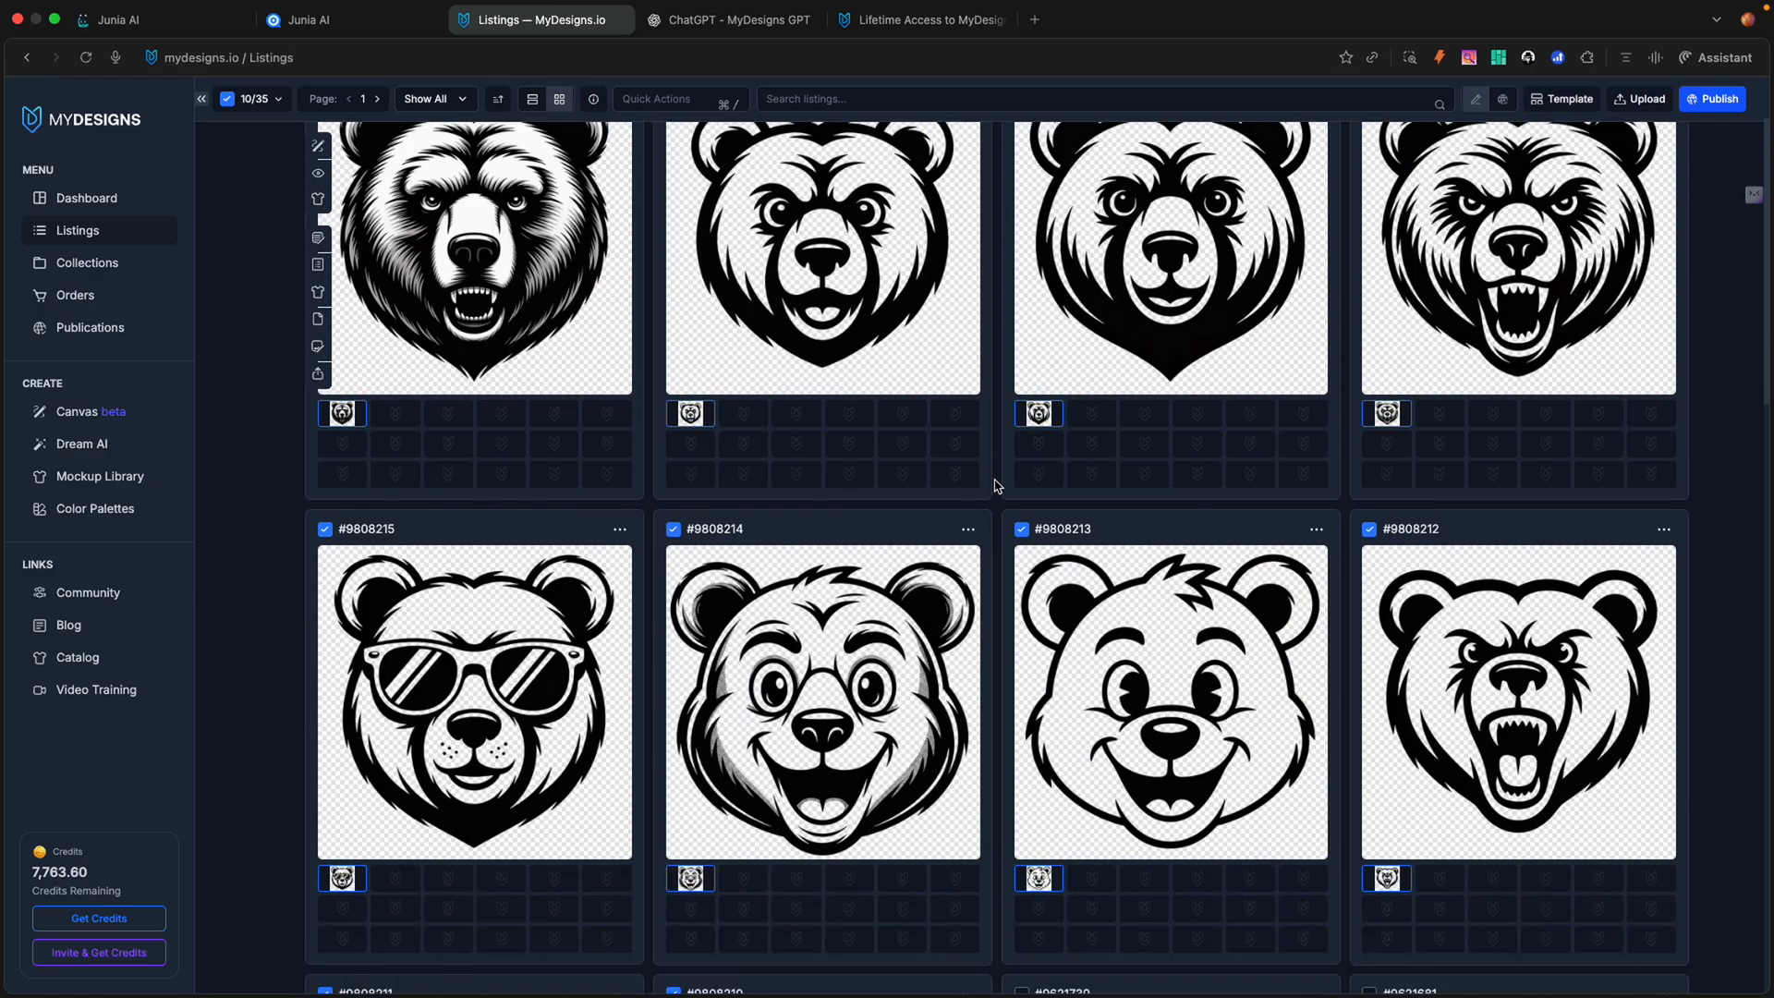
{"action": "scroll", "coordinate": [996, 485], "scroll_direction": "down", "scroll_amount": 5}
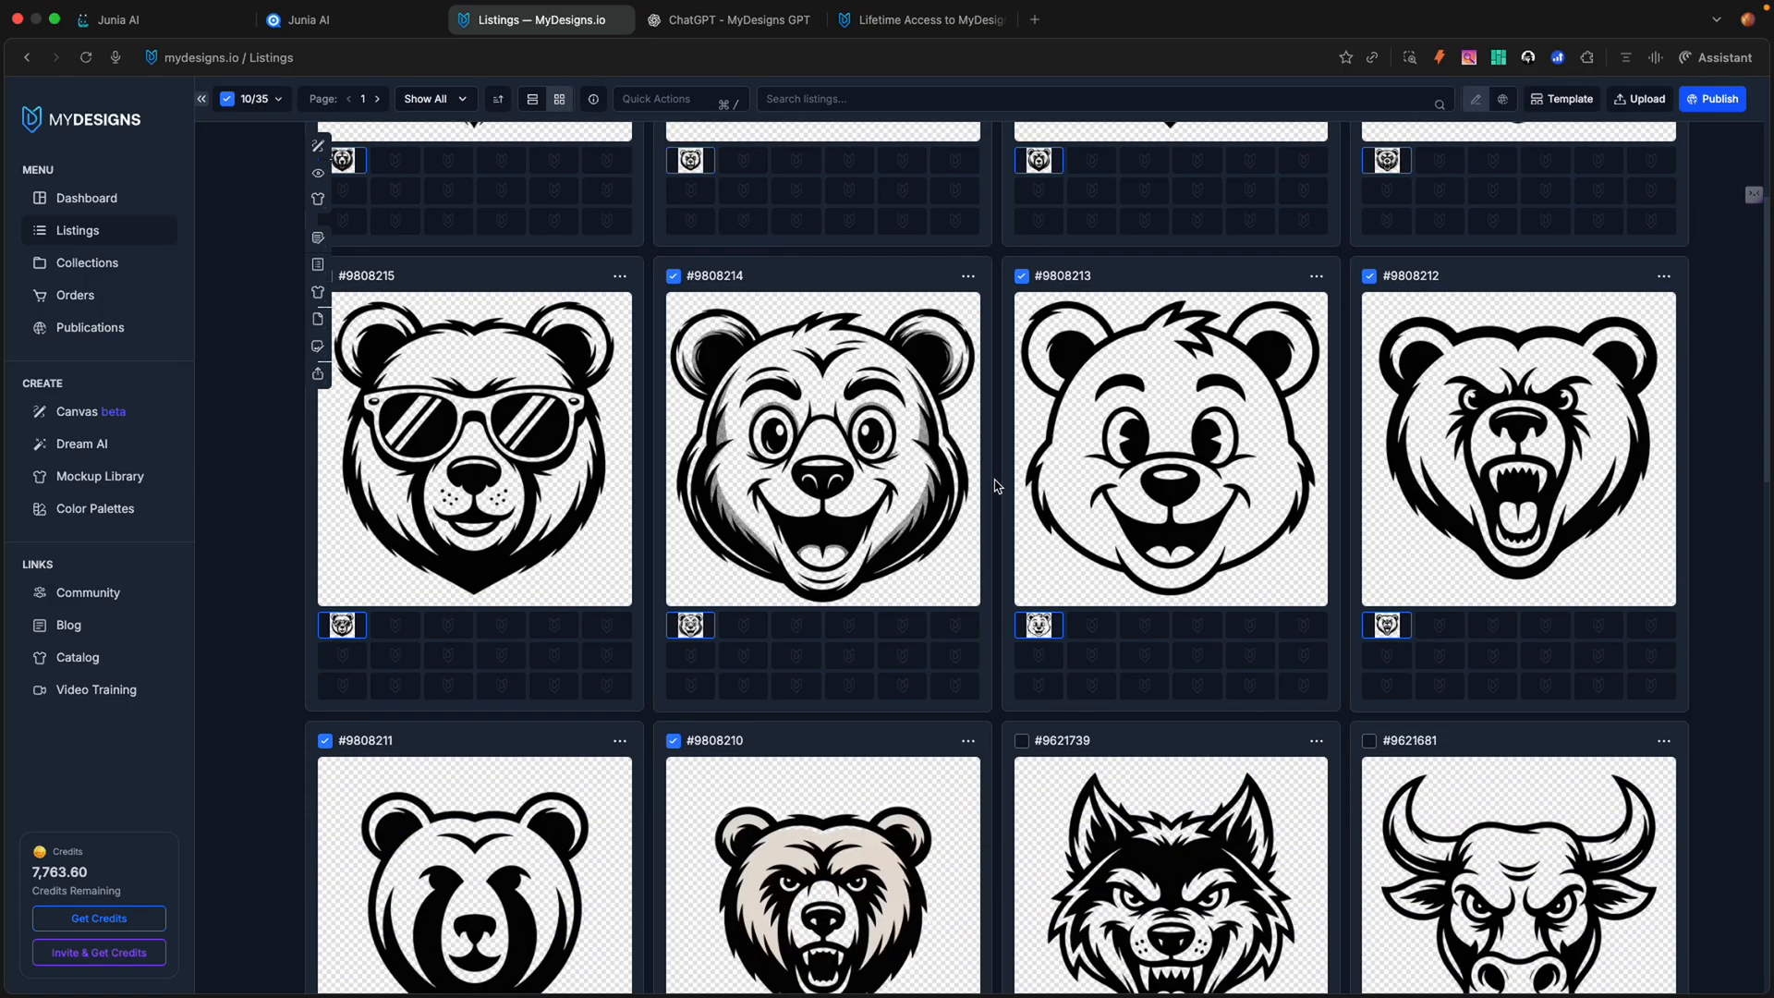
{"action": "scroll", "coordinate": [995, 485], "scroll_direction": "up", "scroll_amount": 7}
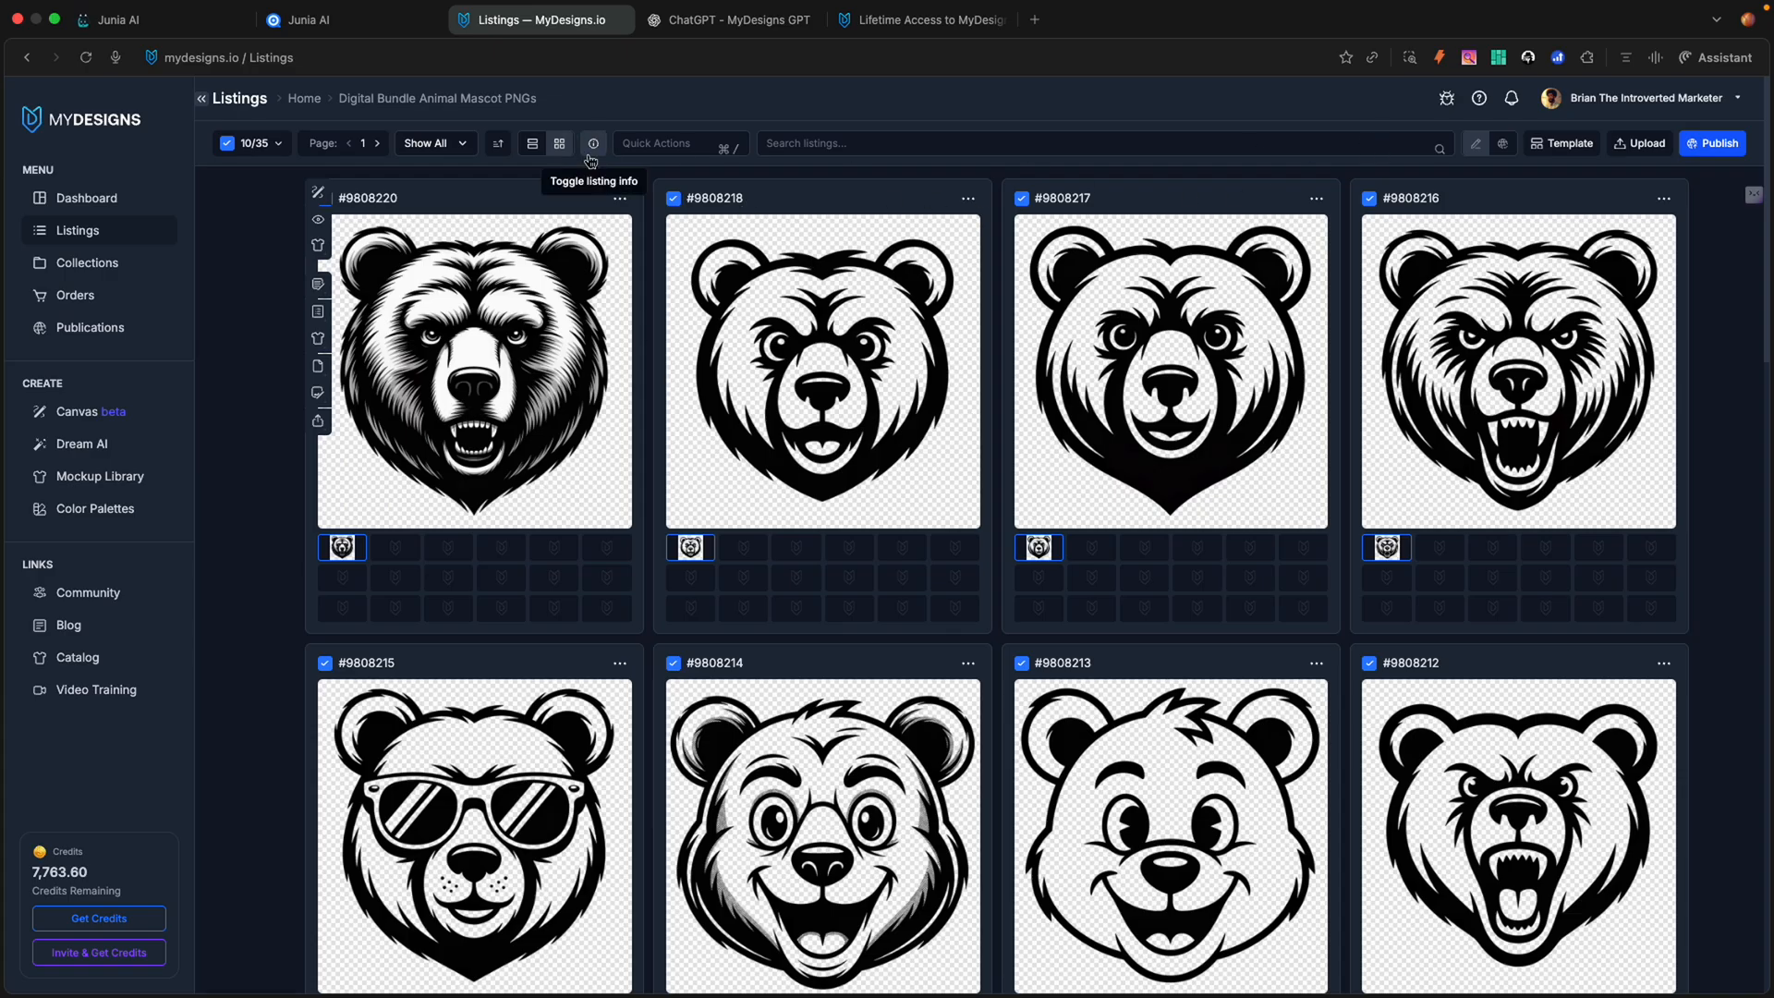
Step: Vectorize the main file images of the ten selected bear listings and look over the listings
{"action": "left_click", "coordinate": [680, 145]}
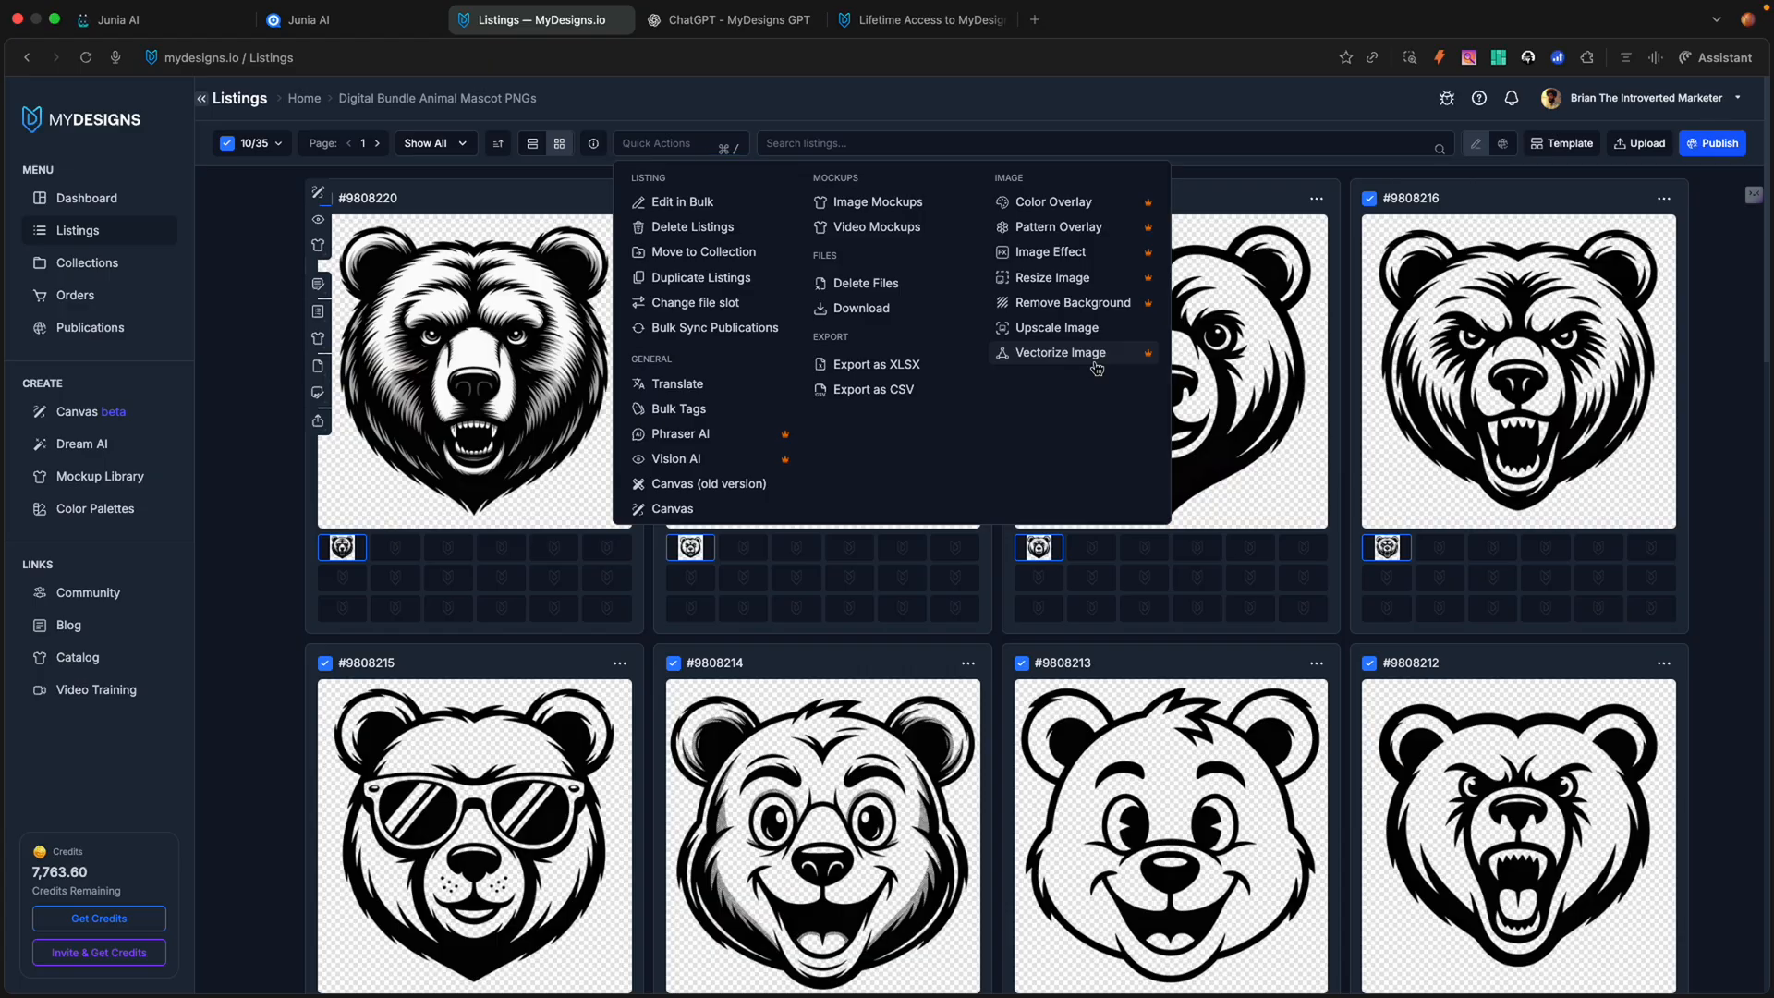
{"action": "left_click", "coordinate": [1097, 366]}
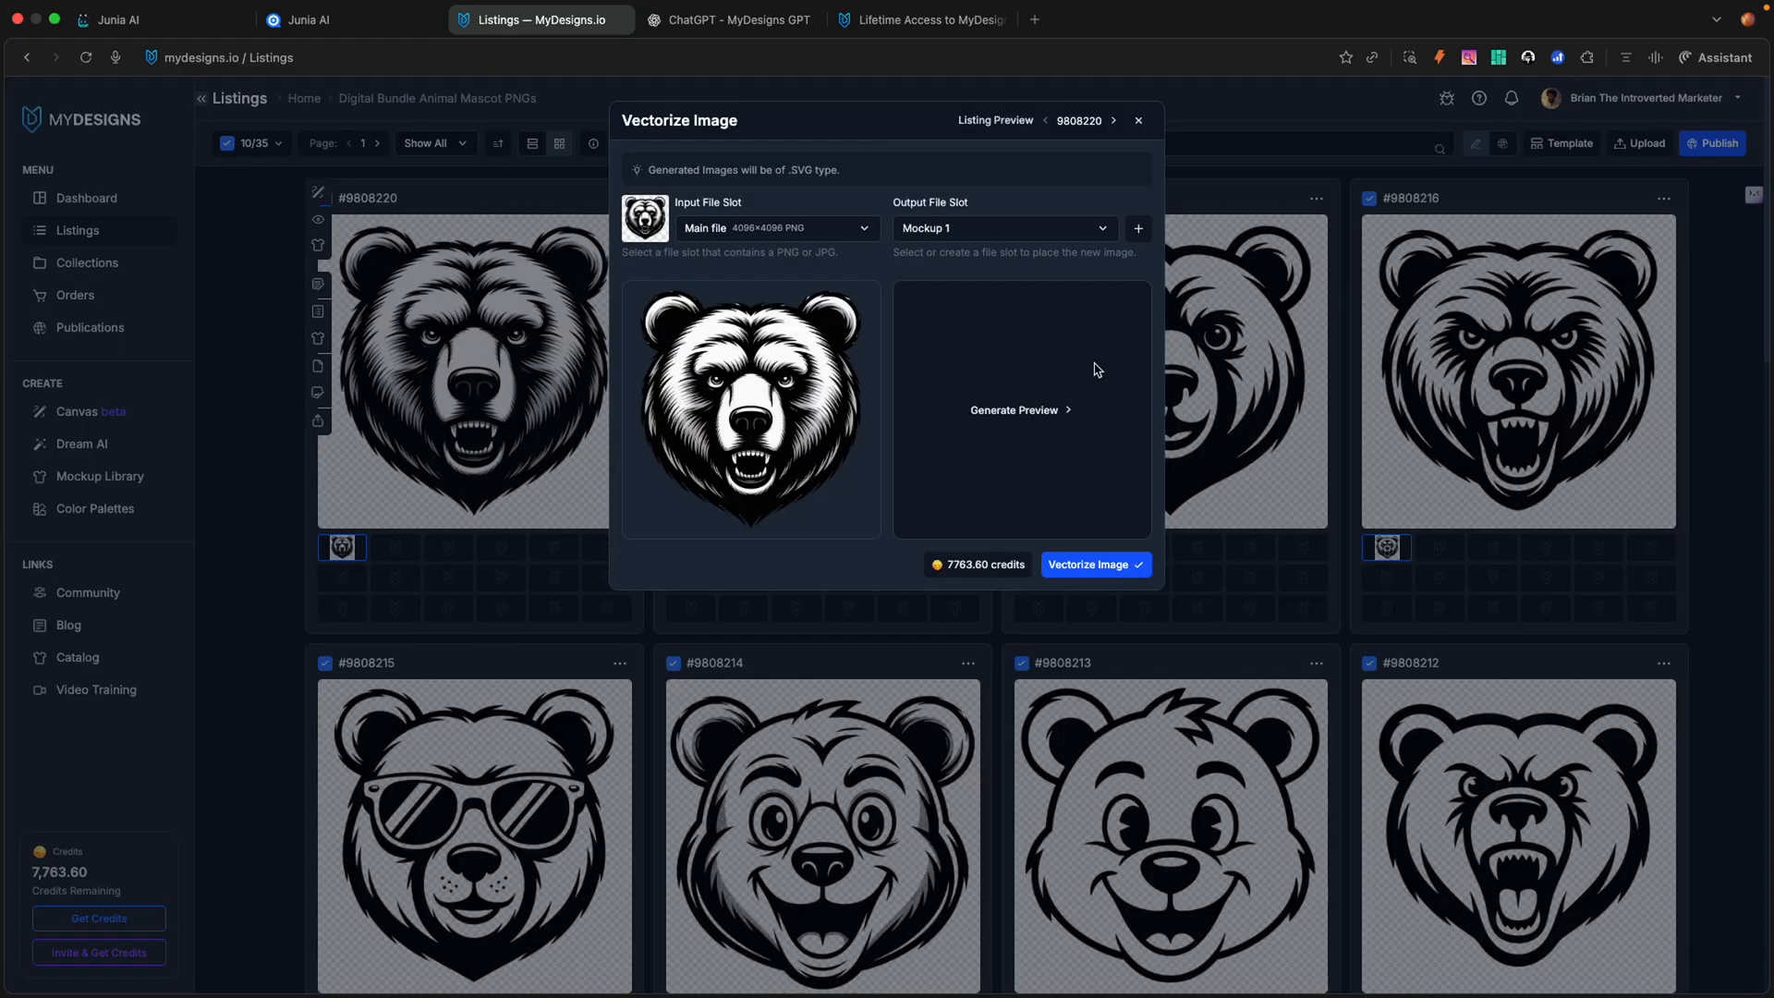
{"action": "left_click", "coordinate": [939, 237]}
{"action": "left_click", "coordinate": [966, 282]}
{"action": "left_click", "coordinate": [1118, 565]}
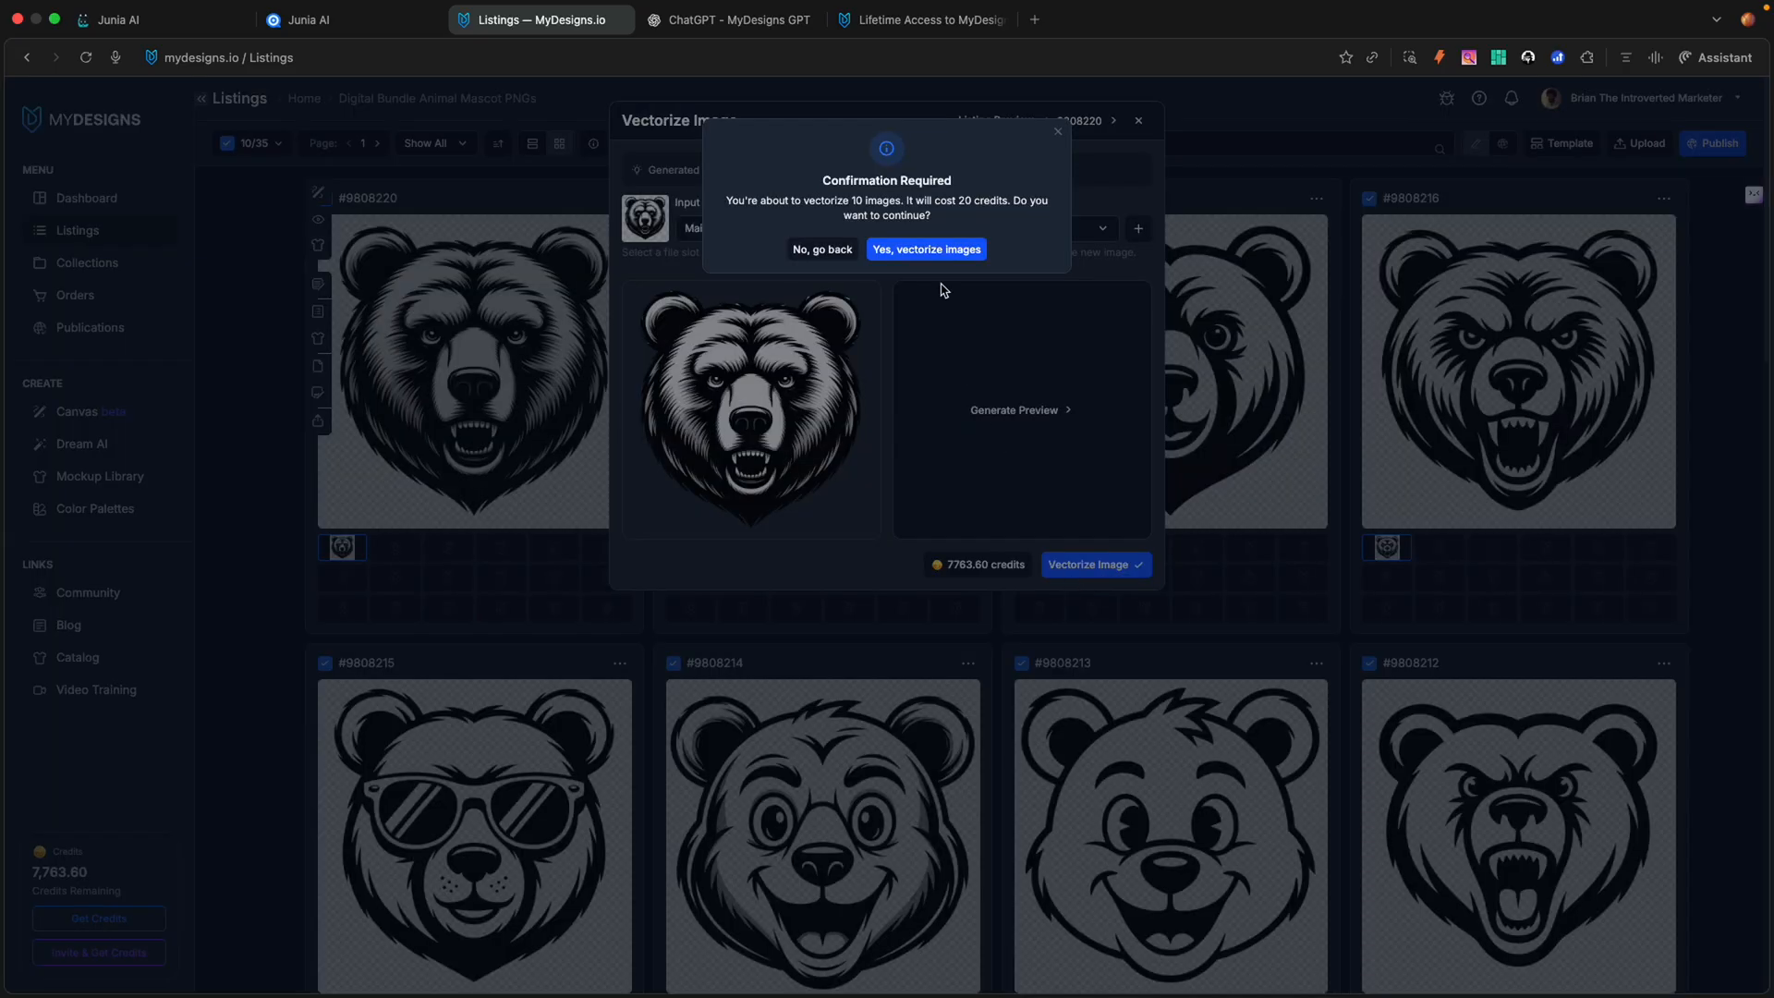
{"action": "left_click", "coordinate": [927, 250]}
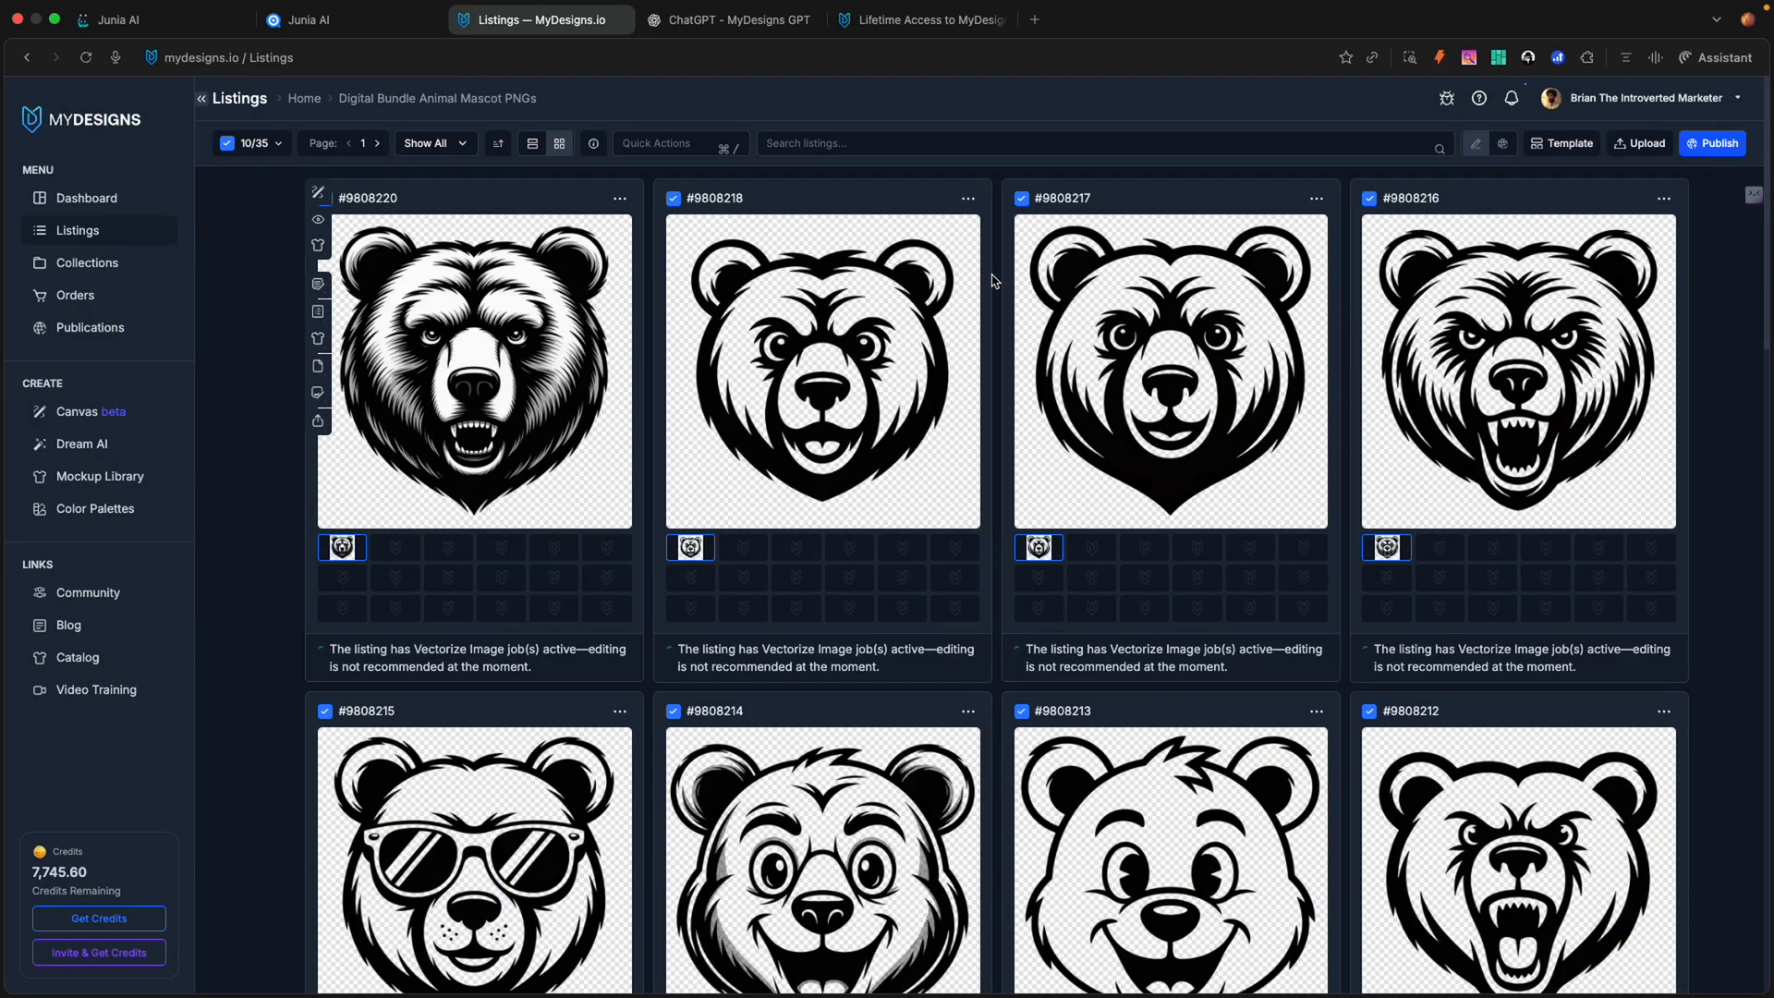
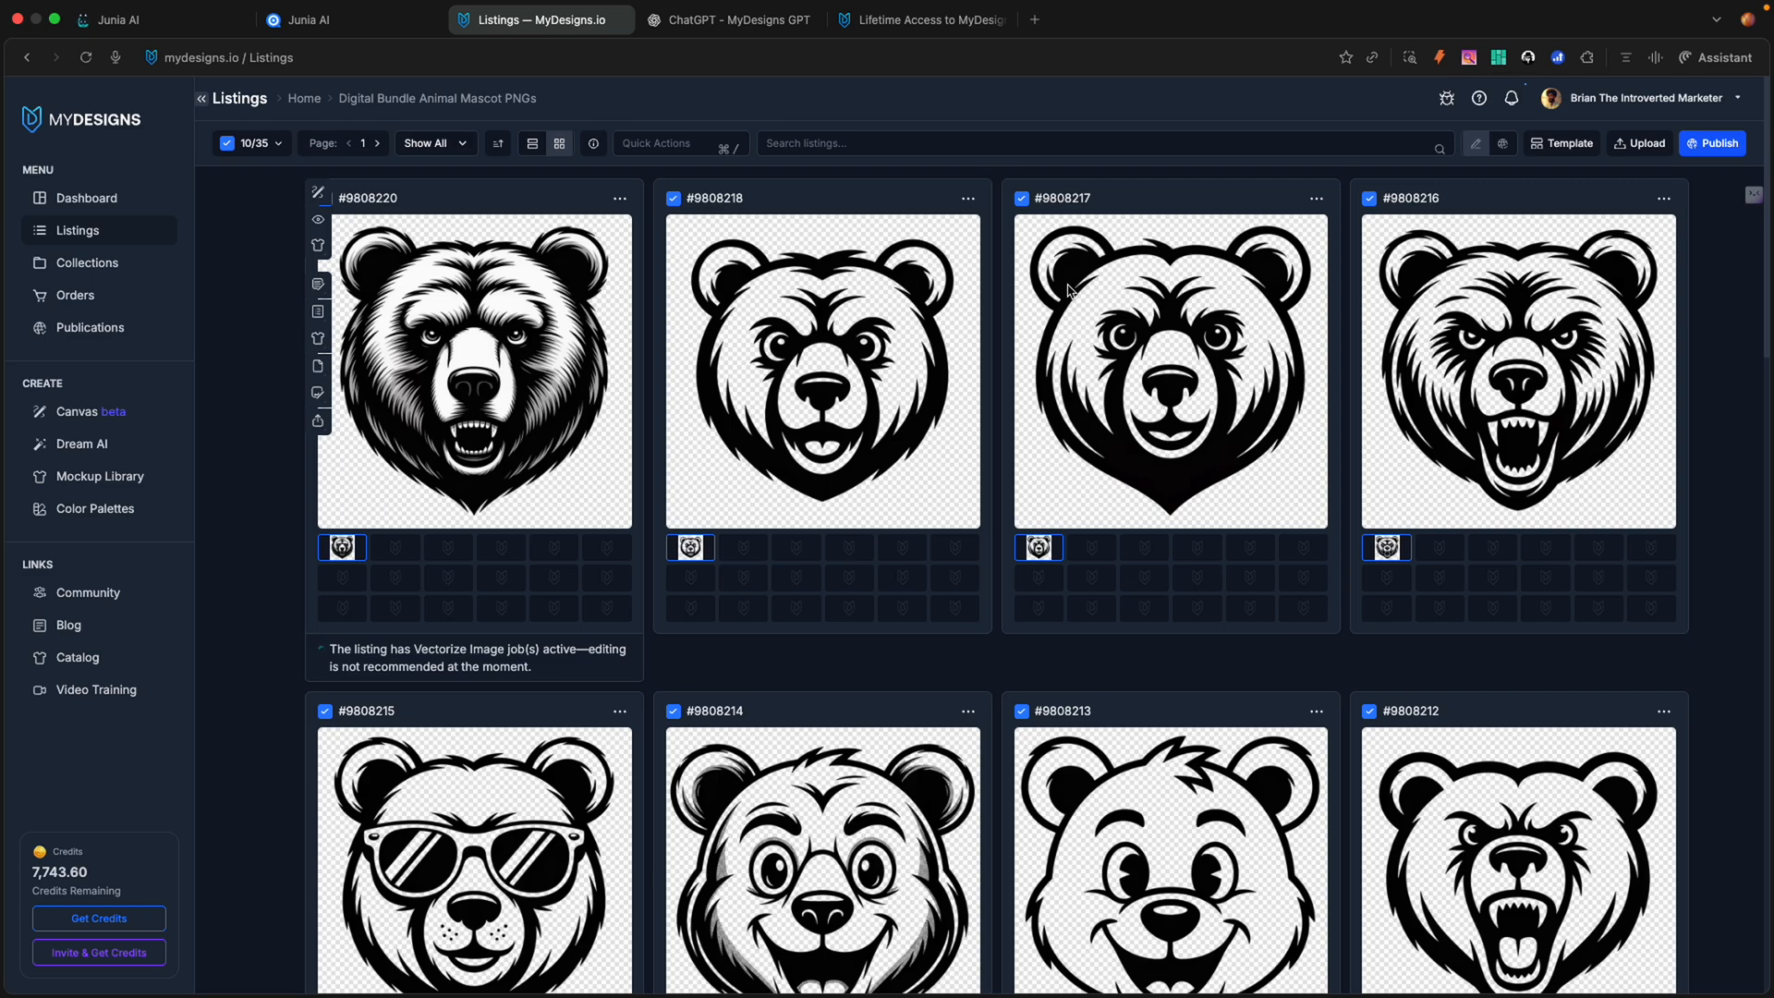
{"action": "scroll", "coordinate": [976, 407], "scroll_direction": "down", "scroll_amount": 2}
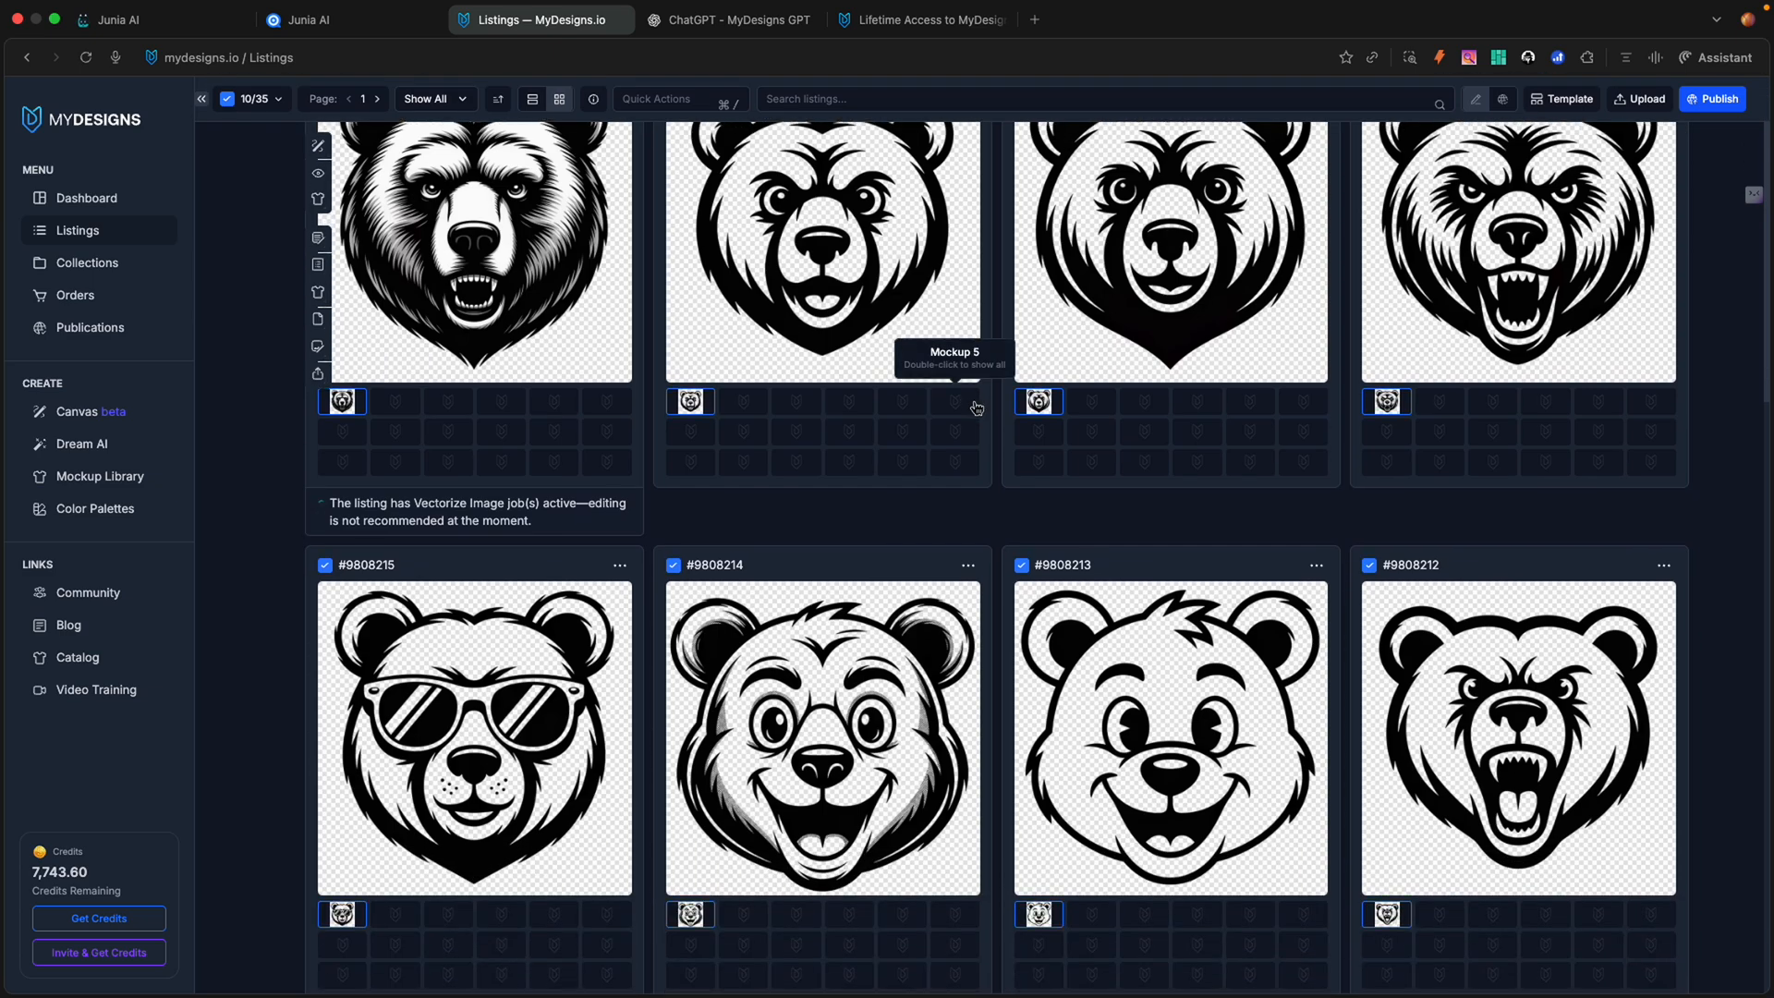
{"action": "scroll", "coordinate": [976, 408], "scroll_direction": "down", "scroll_amount": 4}
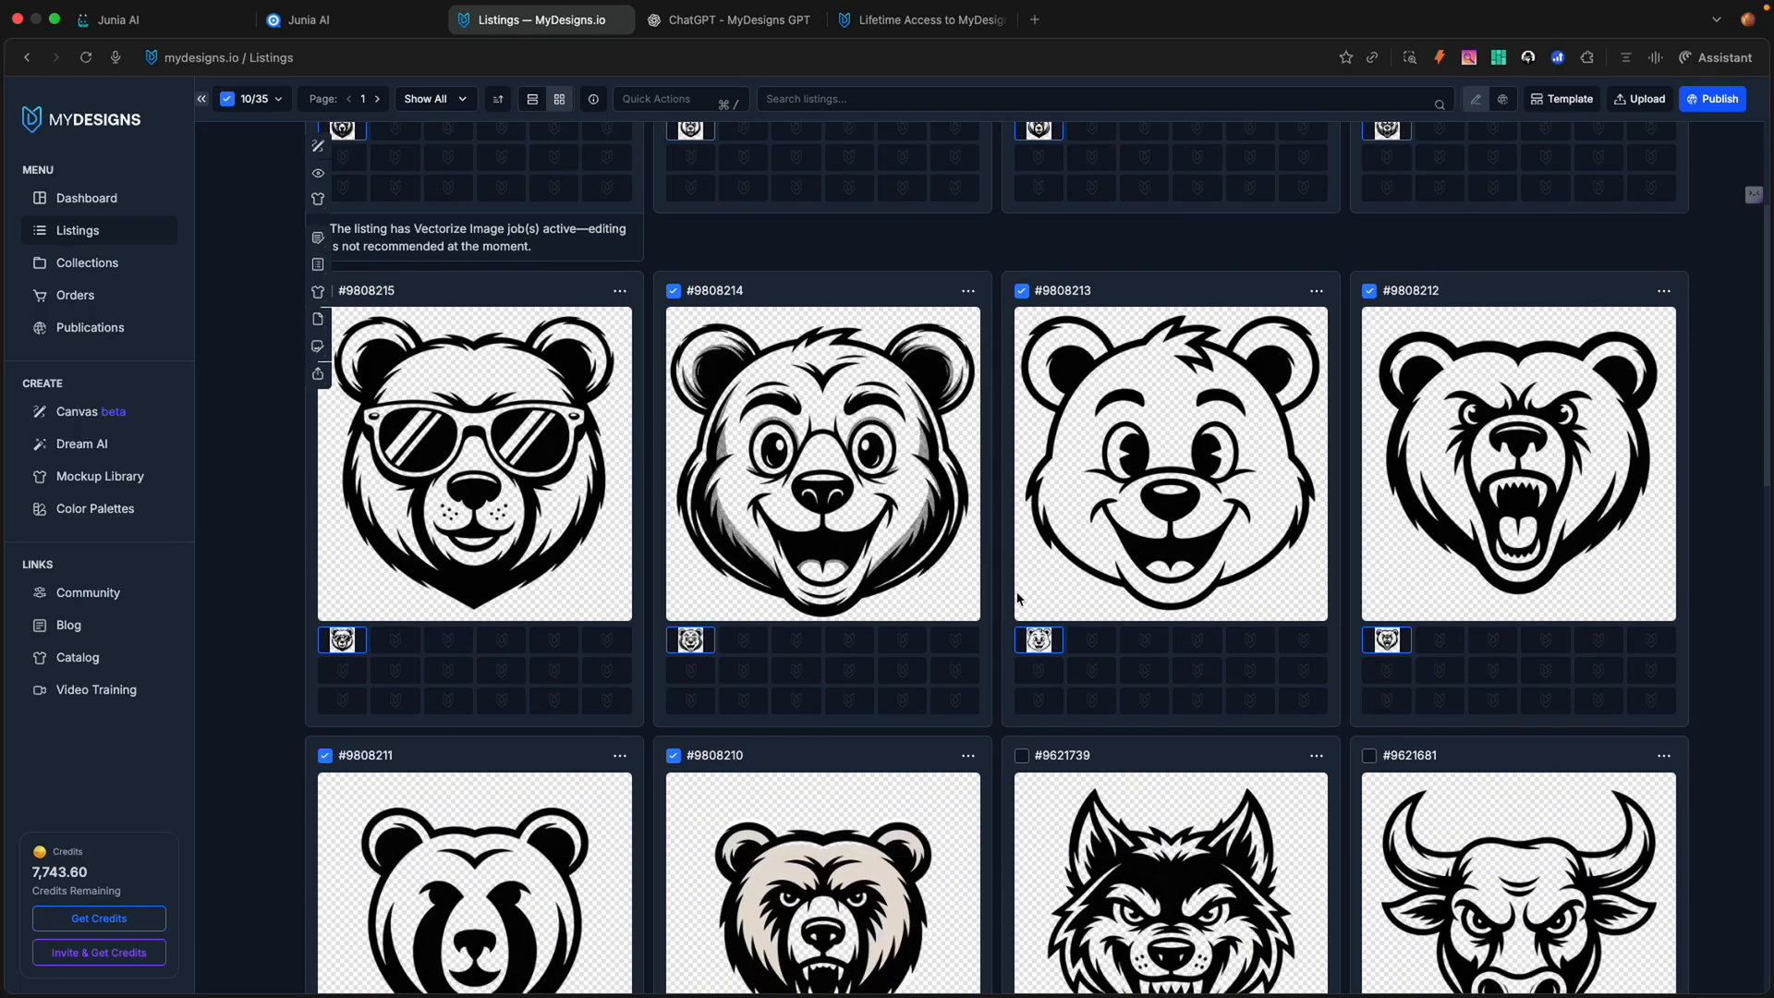
Step: Review the vectorized files on the bear listings and take a look at the Mockup Library before returning to the listings
{"action": "scroll", "coordinate": [1014, 582], "scroll_direction": "up", "scroll_amount": 5}
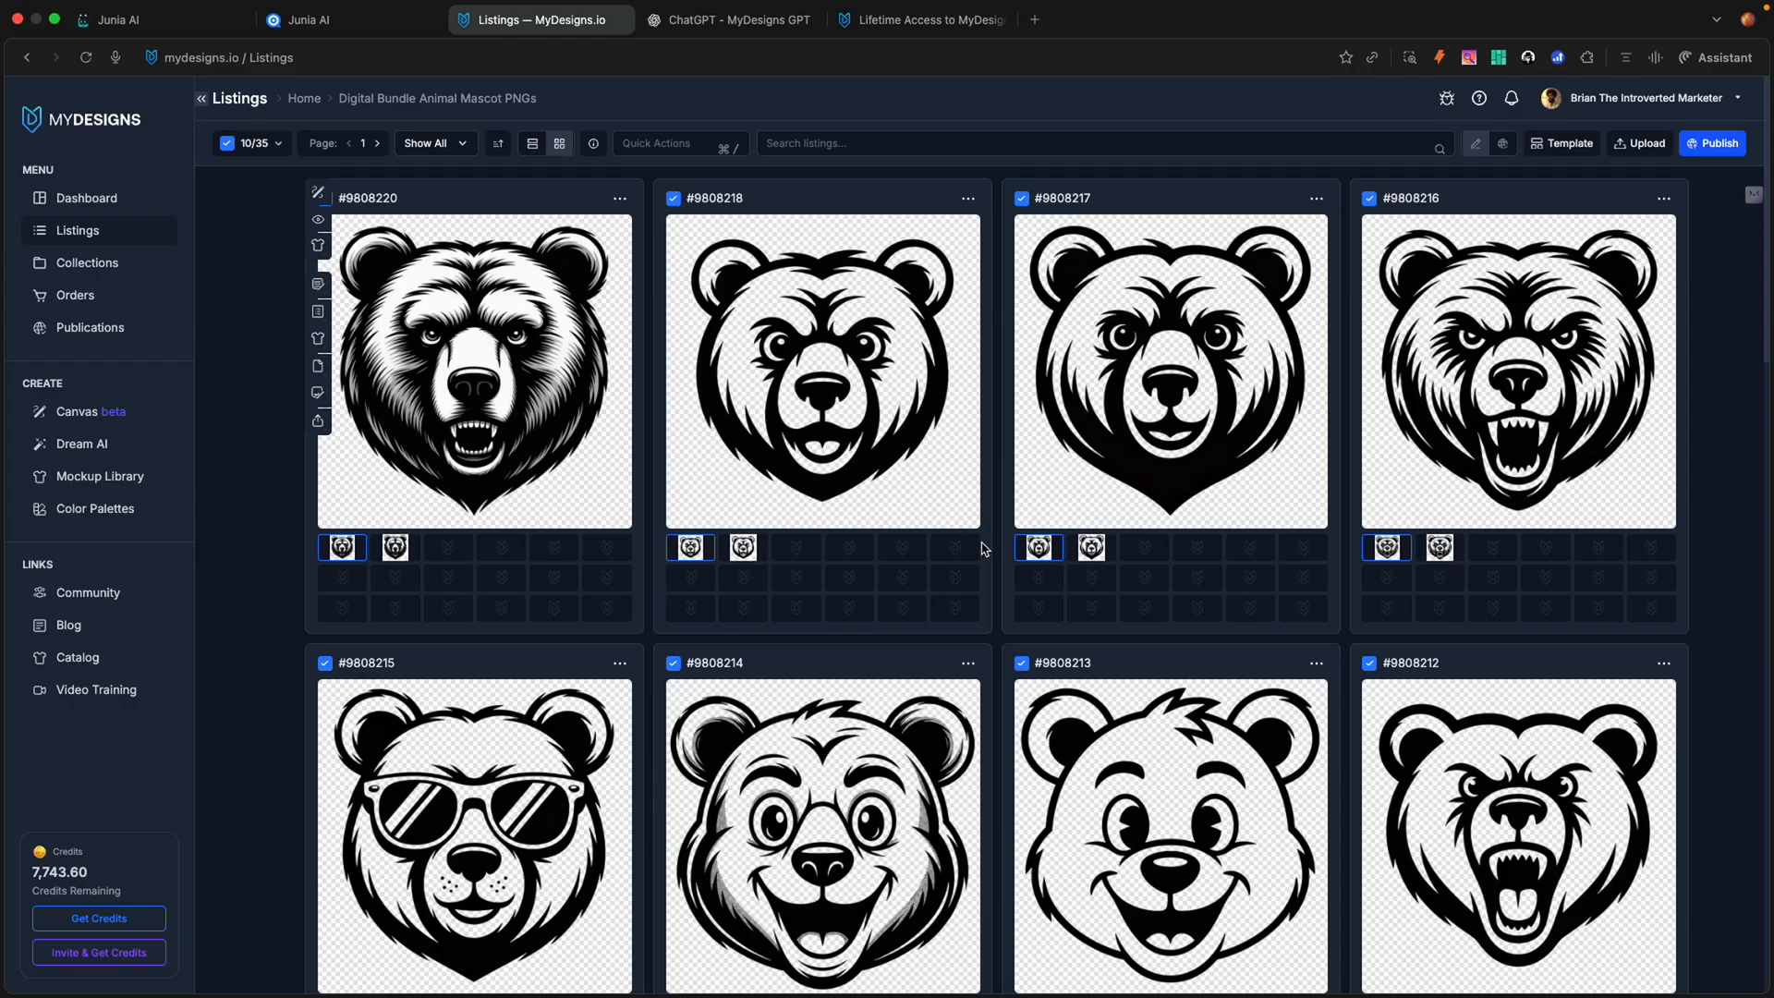
{"action": "scroll", "coordinate": [985, 549], "scroll_direction": "down", "scroll_amount": 2}
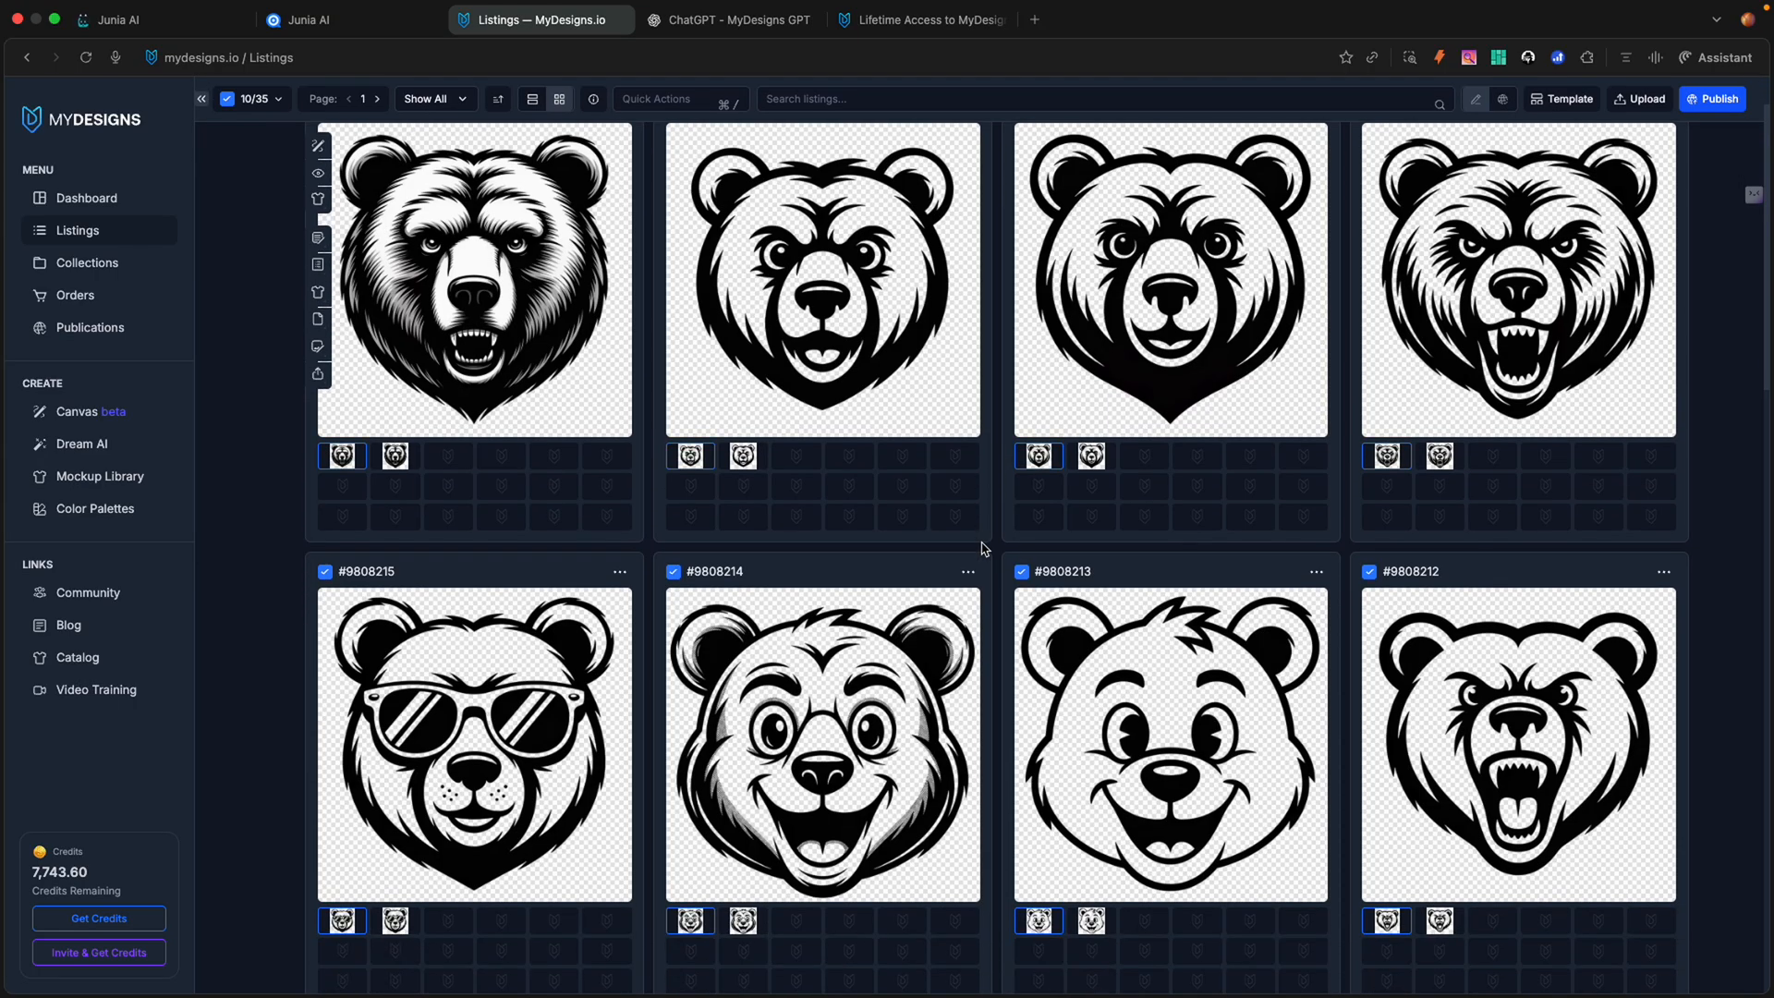
{"action": "scroll", "coordinate": [961, 541], "scroll_direction": "up", "scroll_amount": 5}
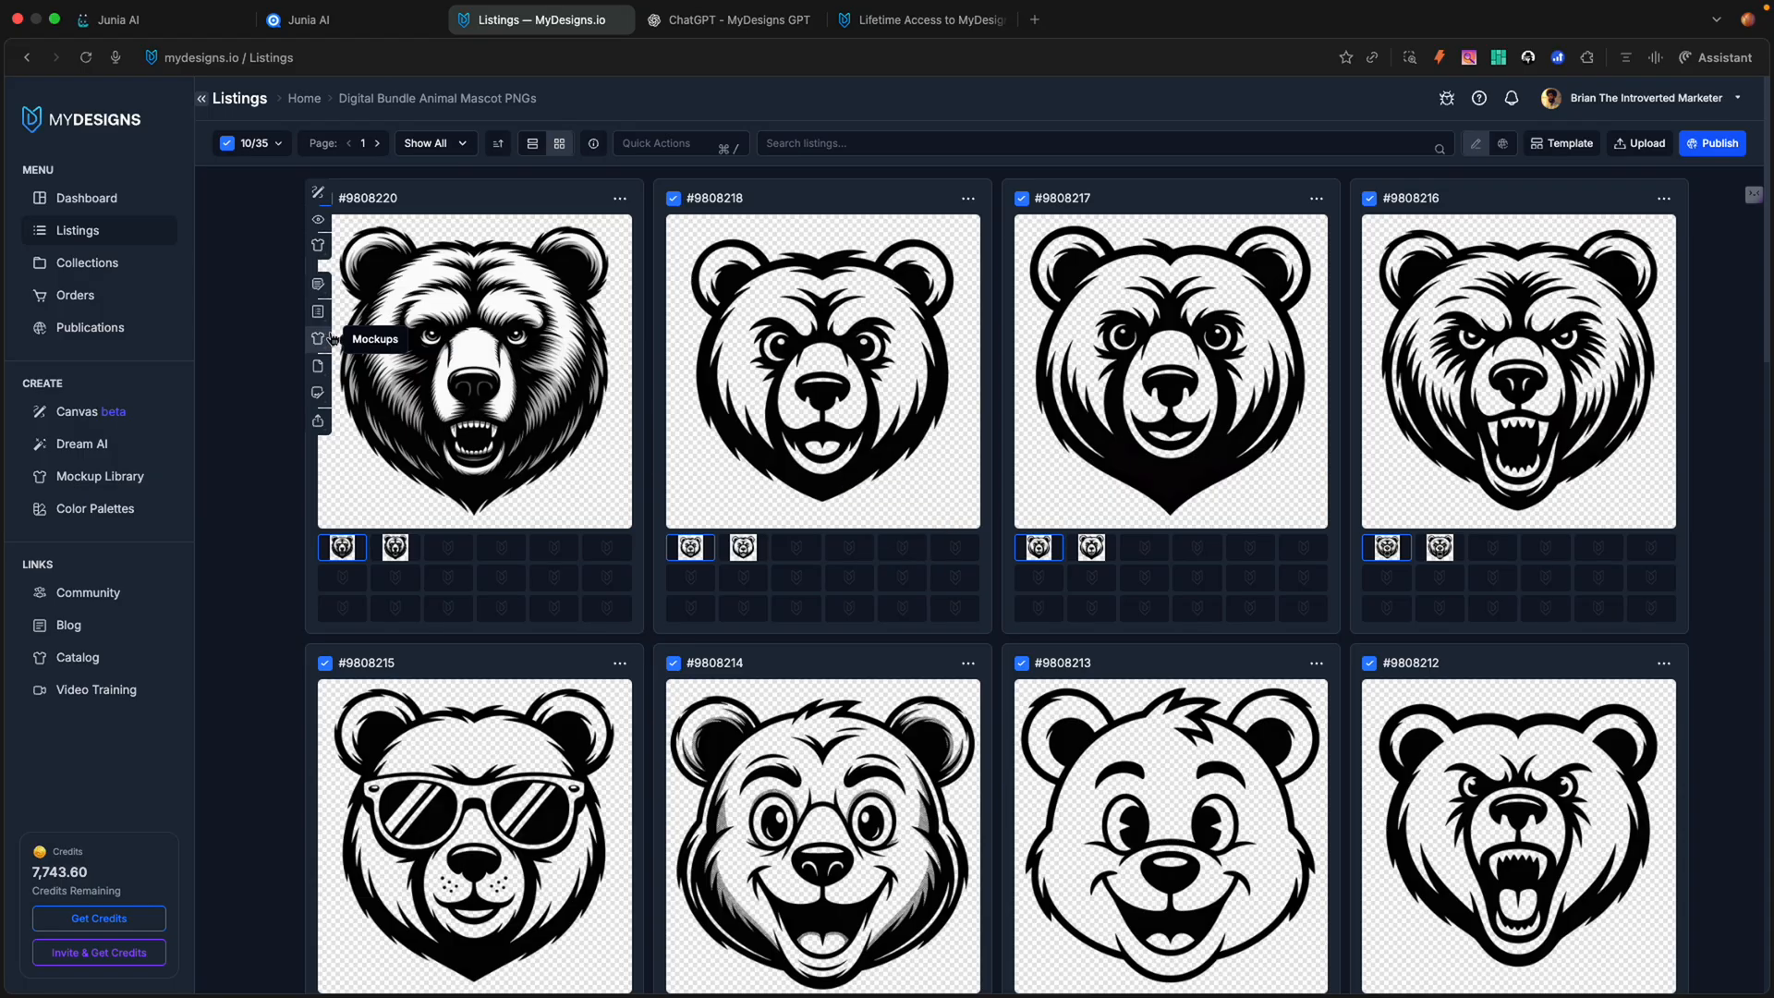
{"action": "left_click", "coordinate": [121, 479]}
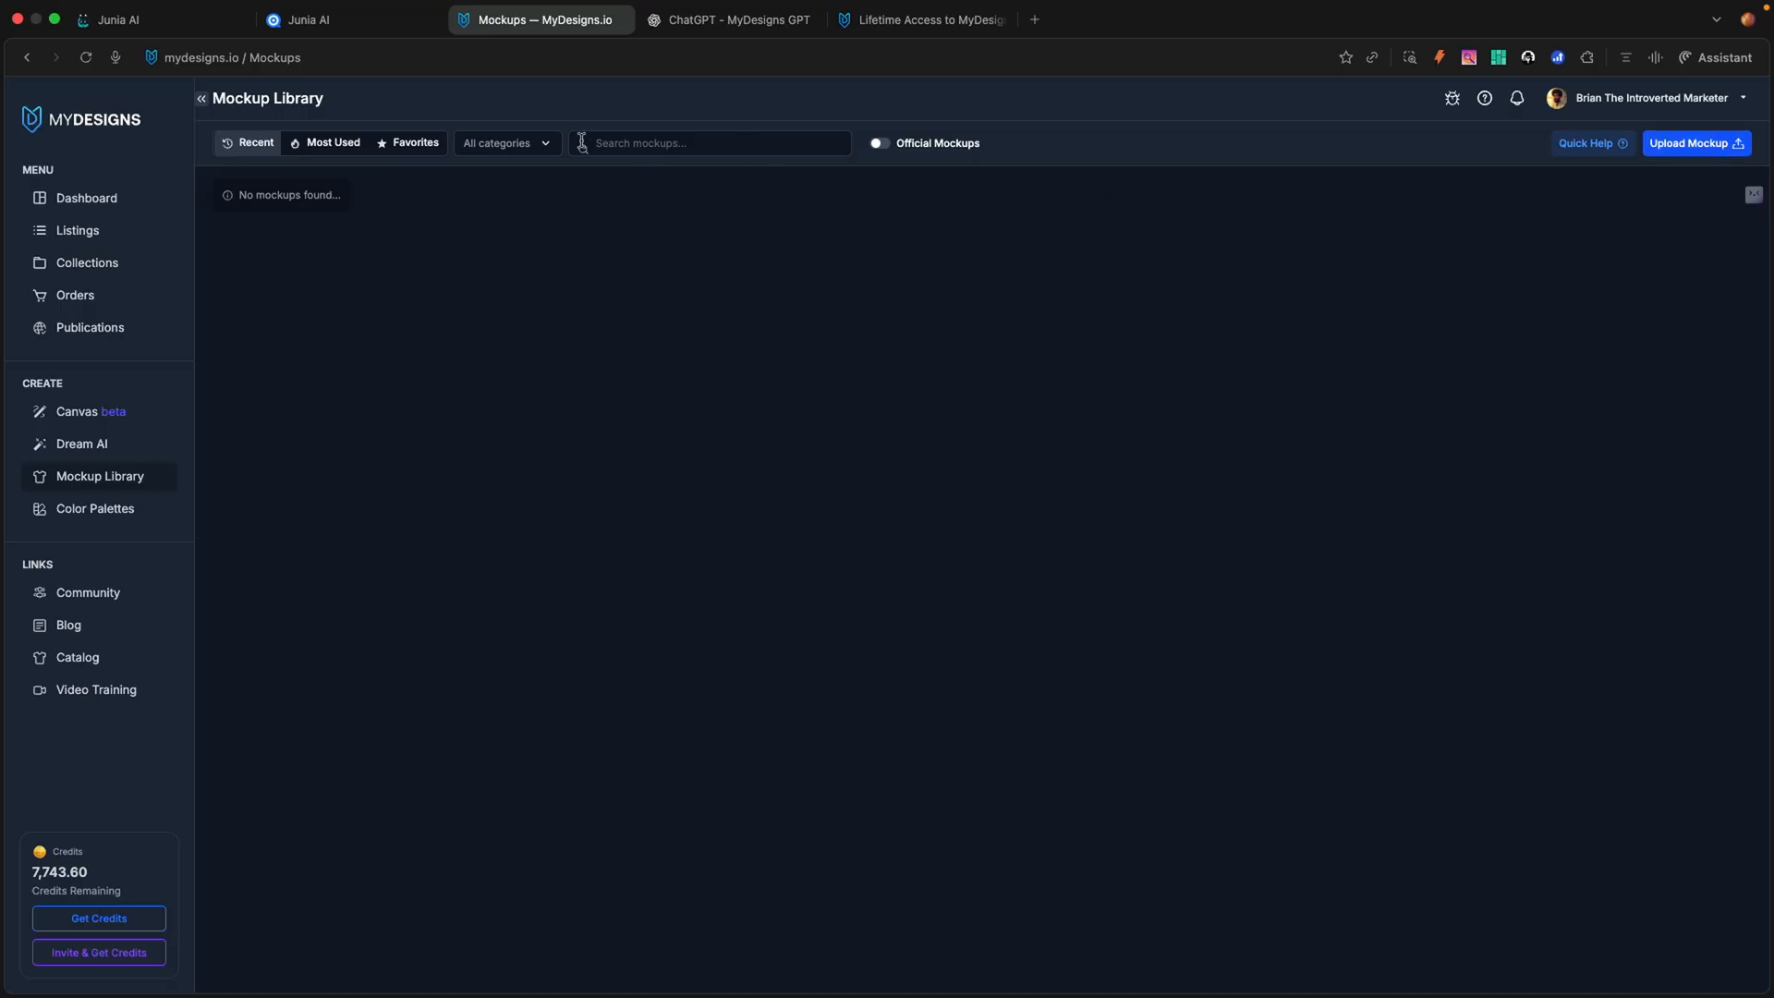
{"action": "left_click", "coordinate": [93, 242]}
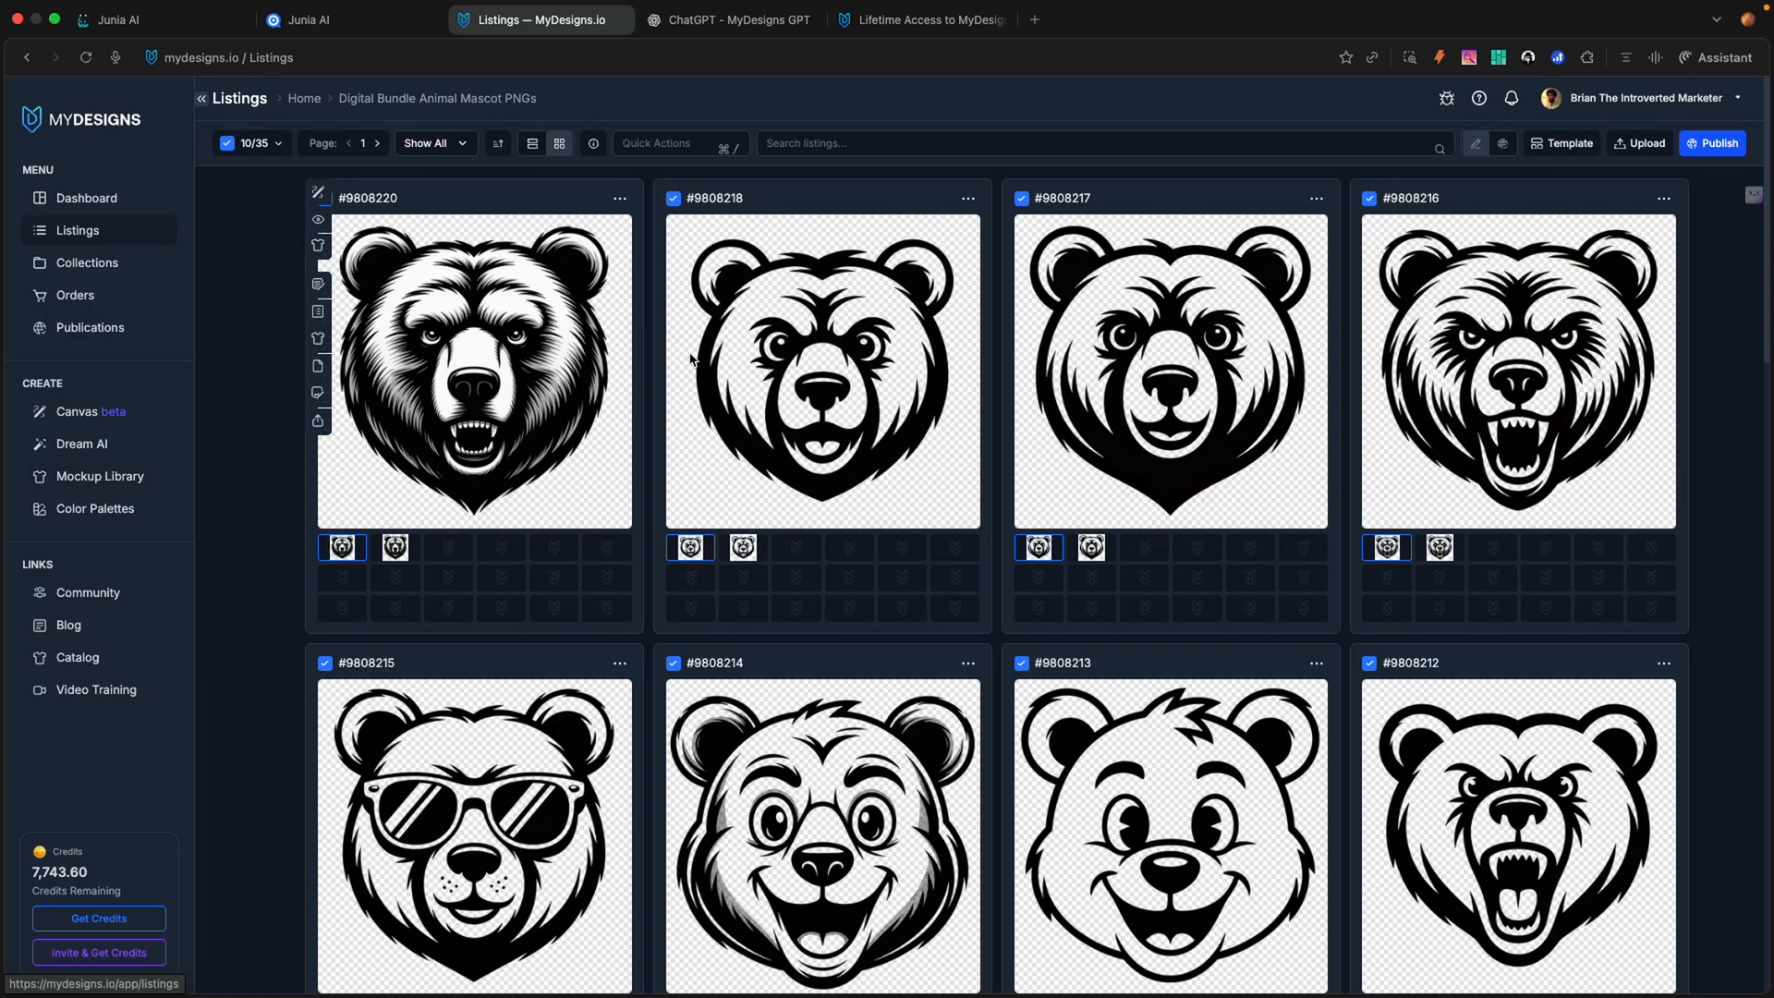
Step: Preview the 60x50 woven blanket image mockup for the selected bear listings, with Main file as input and Mockup 2 as output slot
{"action": "left_click", "coordinate": [318, 338]}
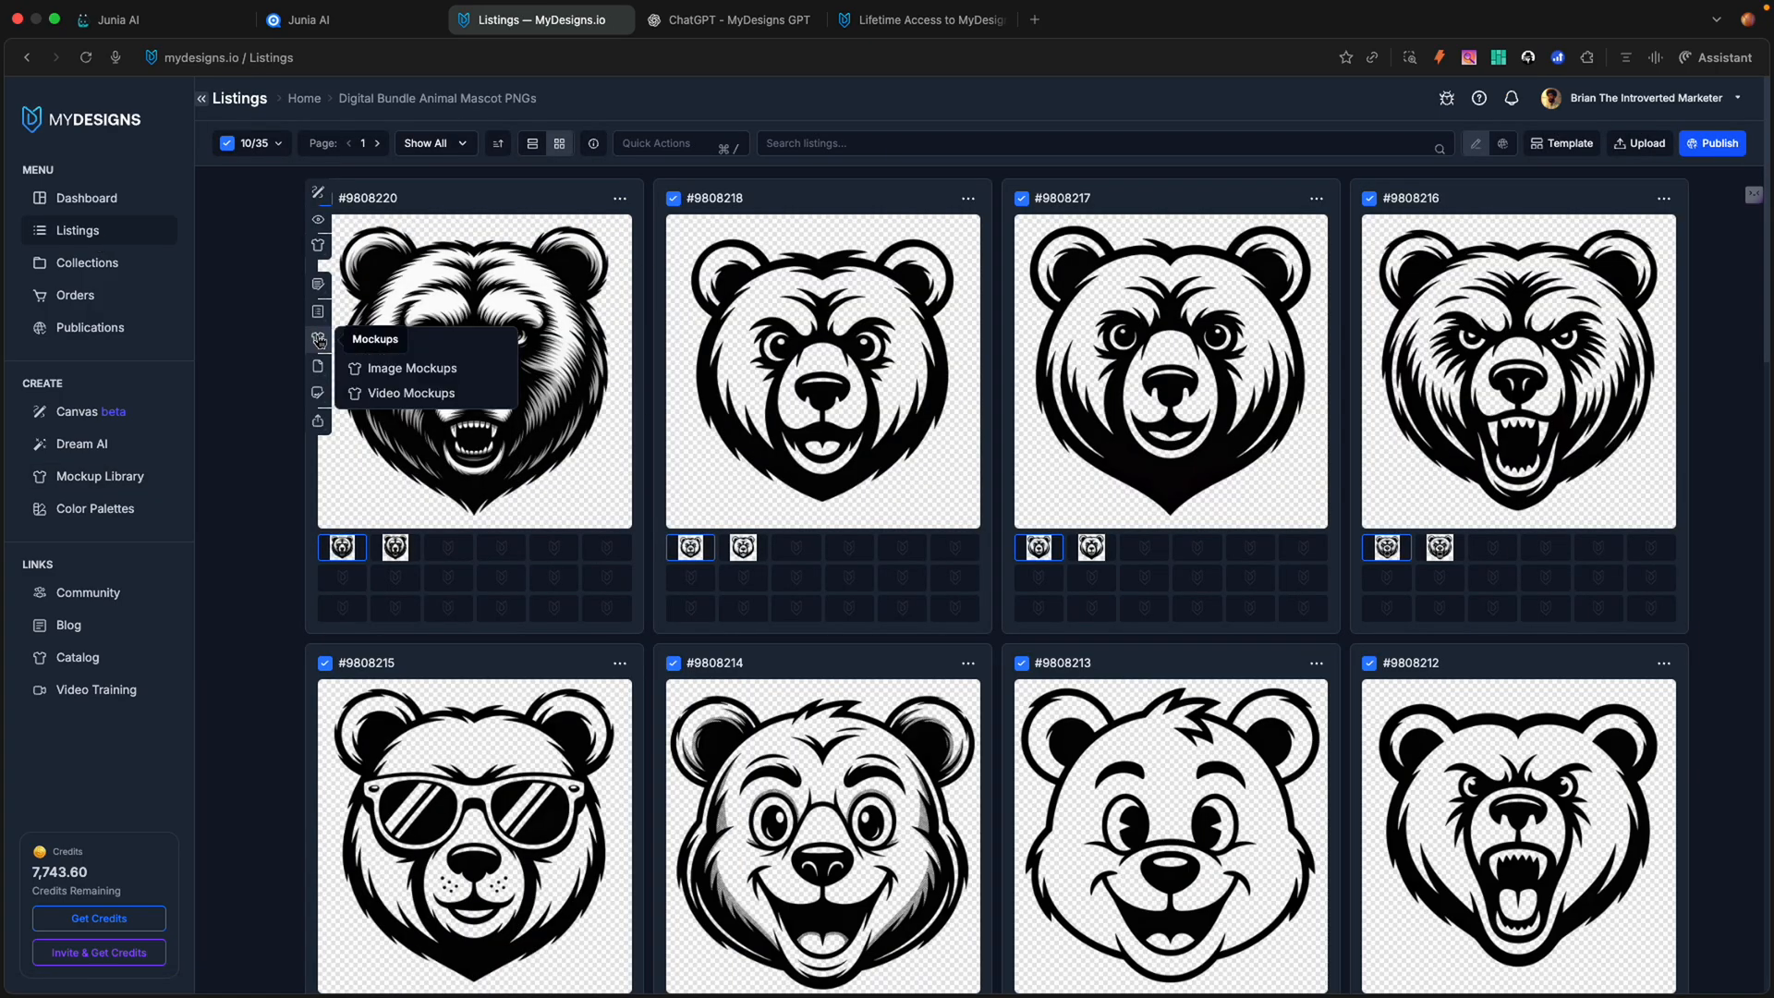
{"action": "left_click", "coordinate": [456, 370]}
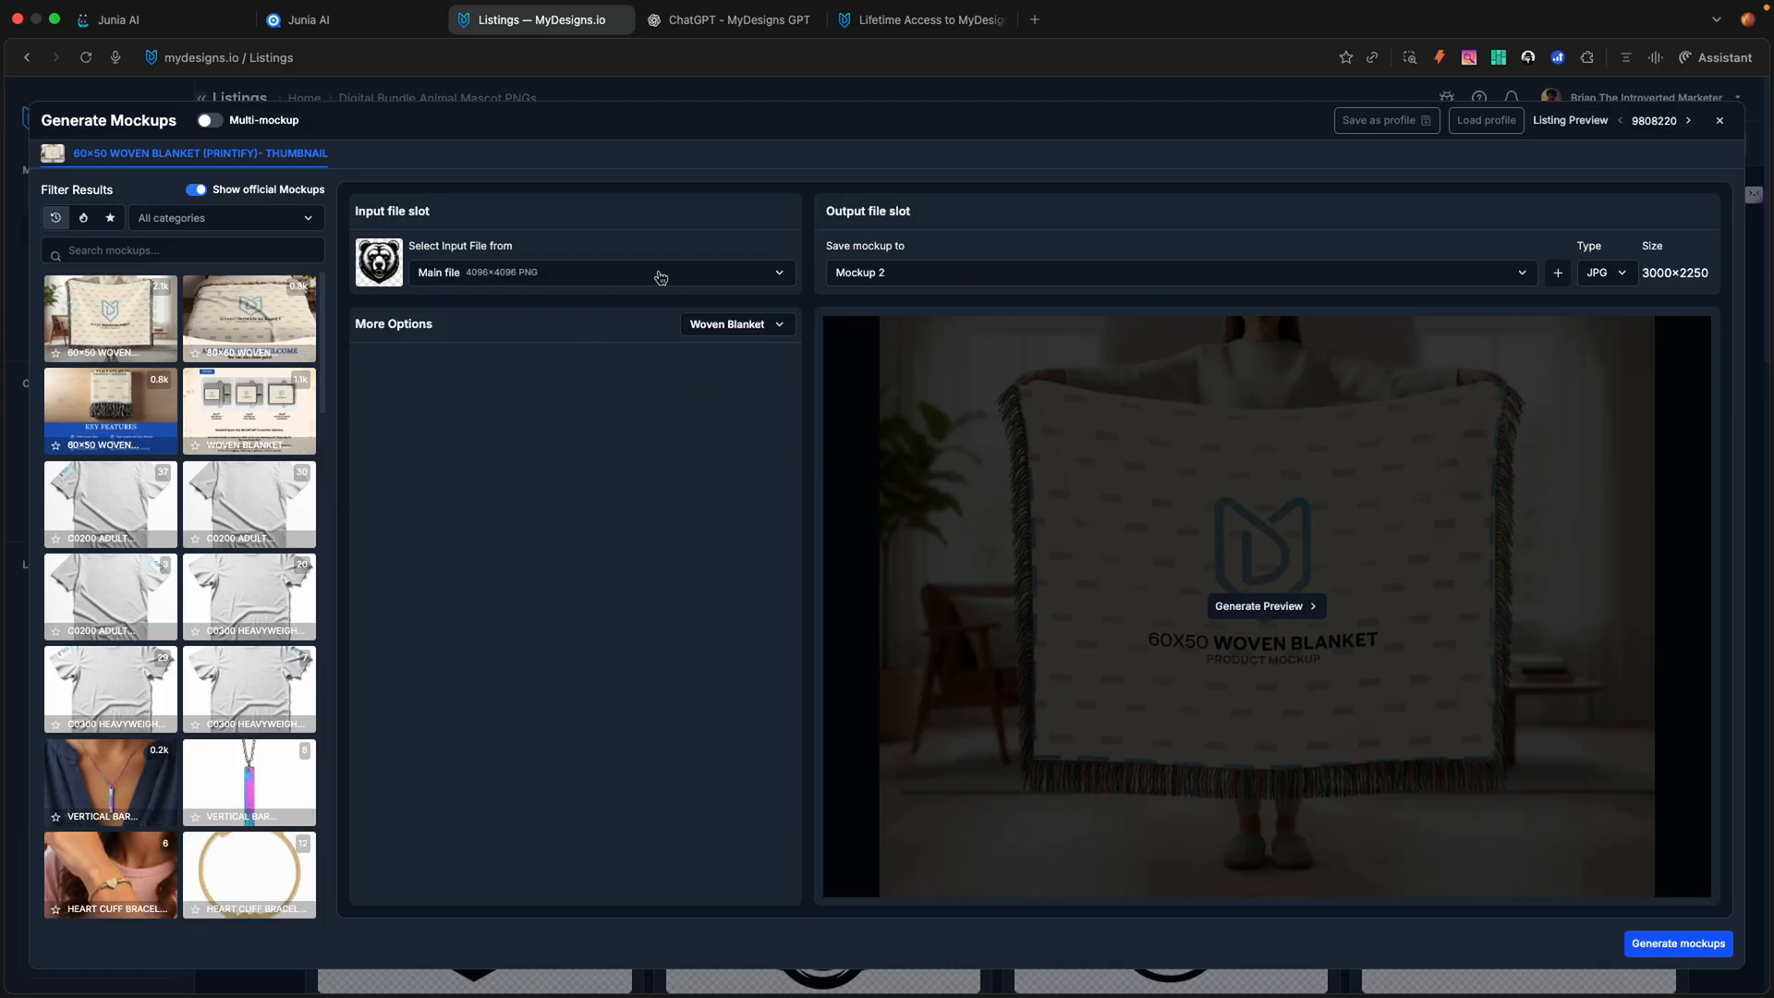
{"action": "left_click", "coordinate": [1054, 278]}
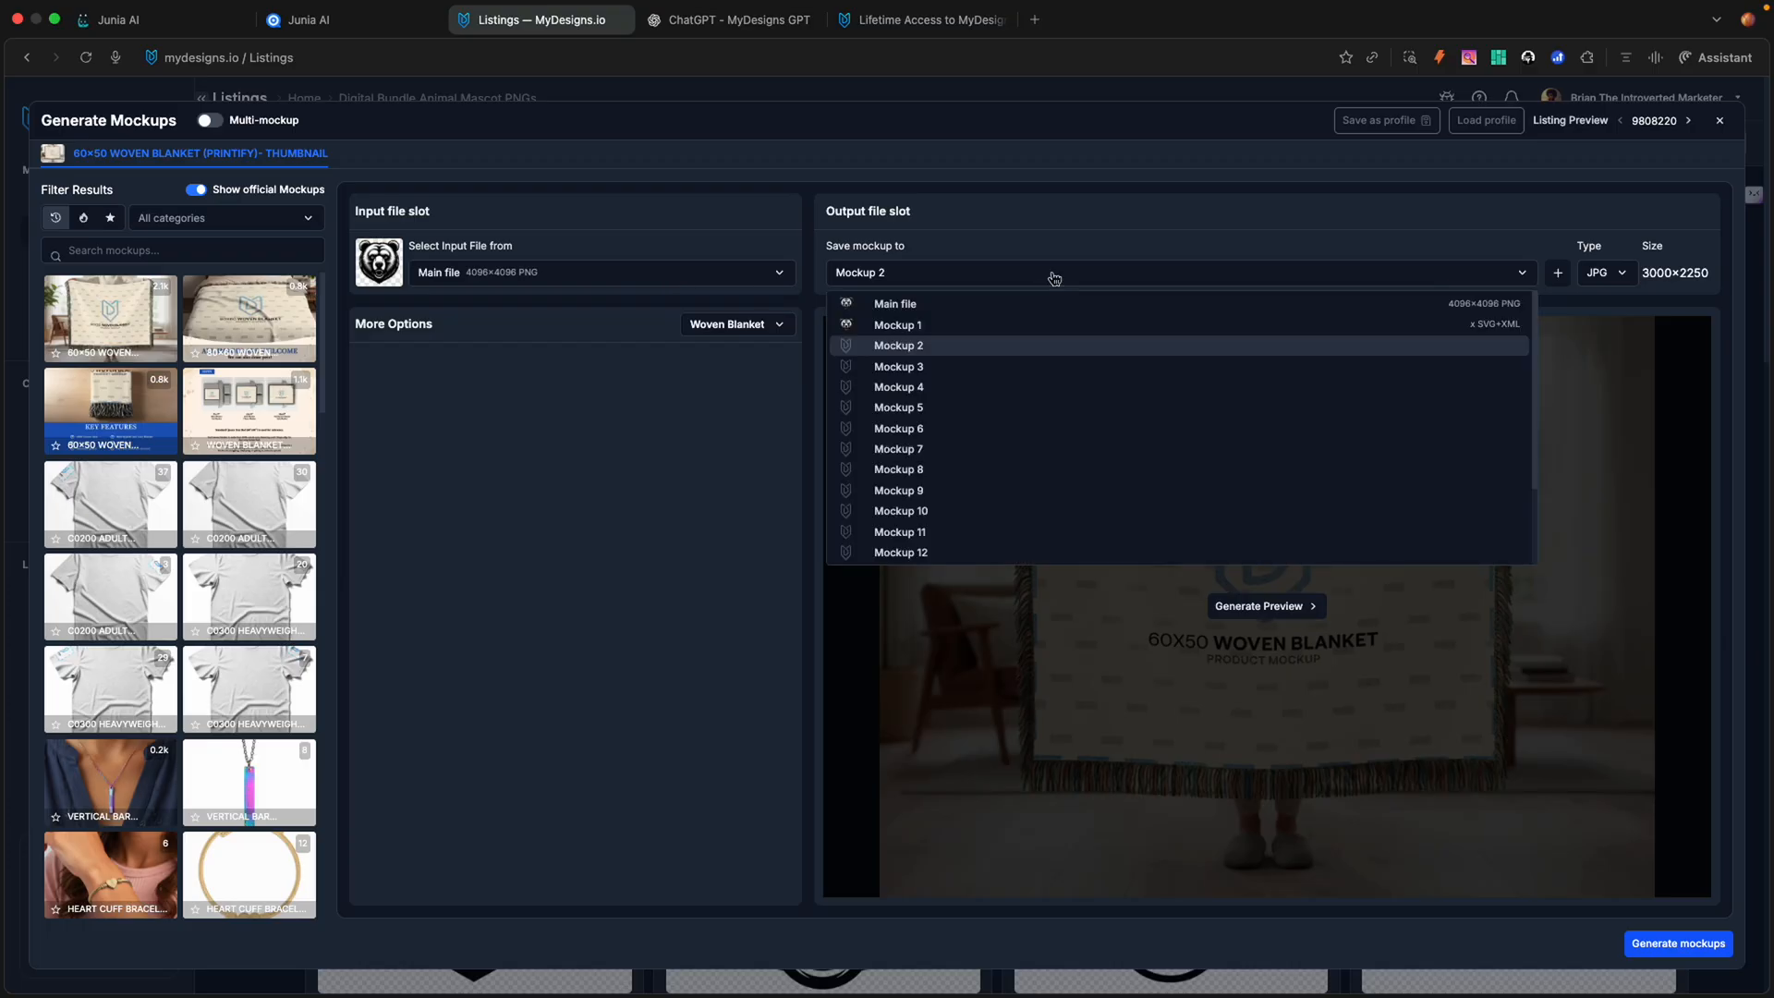
{"action": "left_click", "coordinate": [1055, 278]}
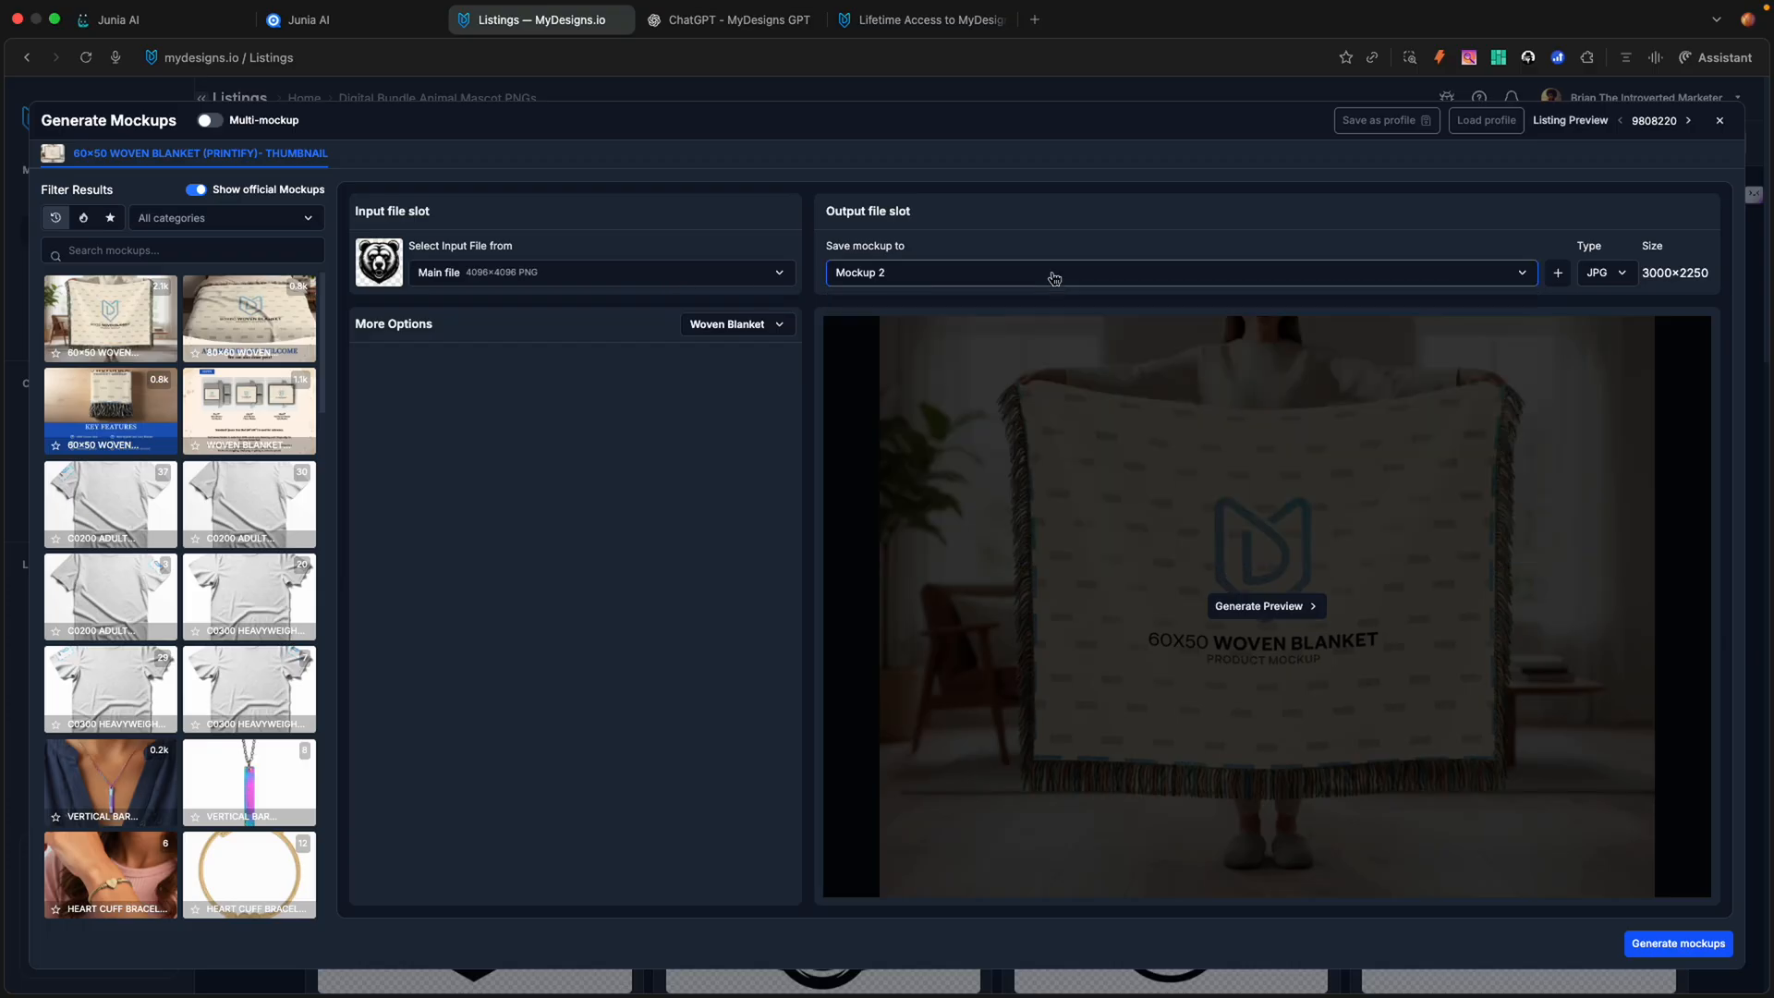
{"action": "left_click", "coordinate": [1249, 607]}
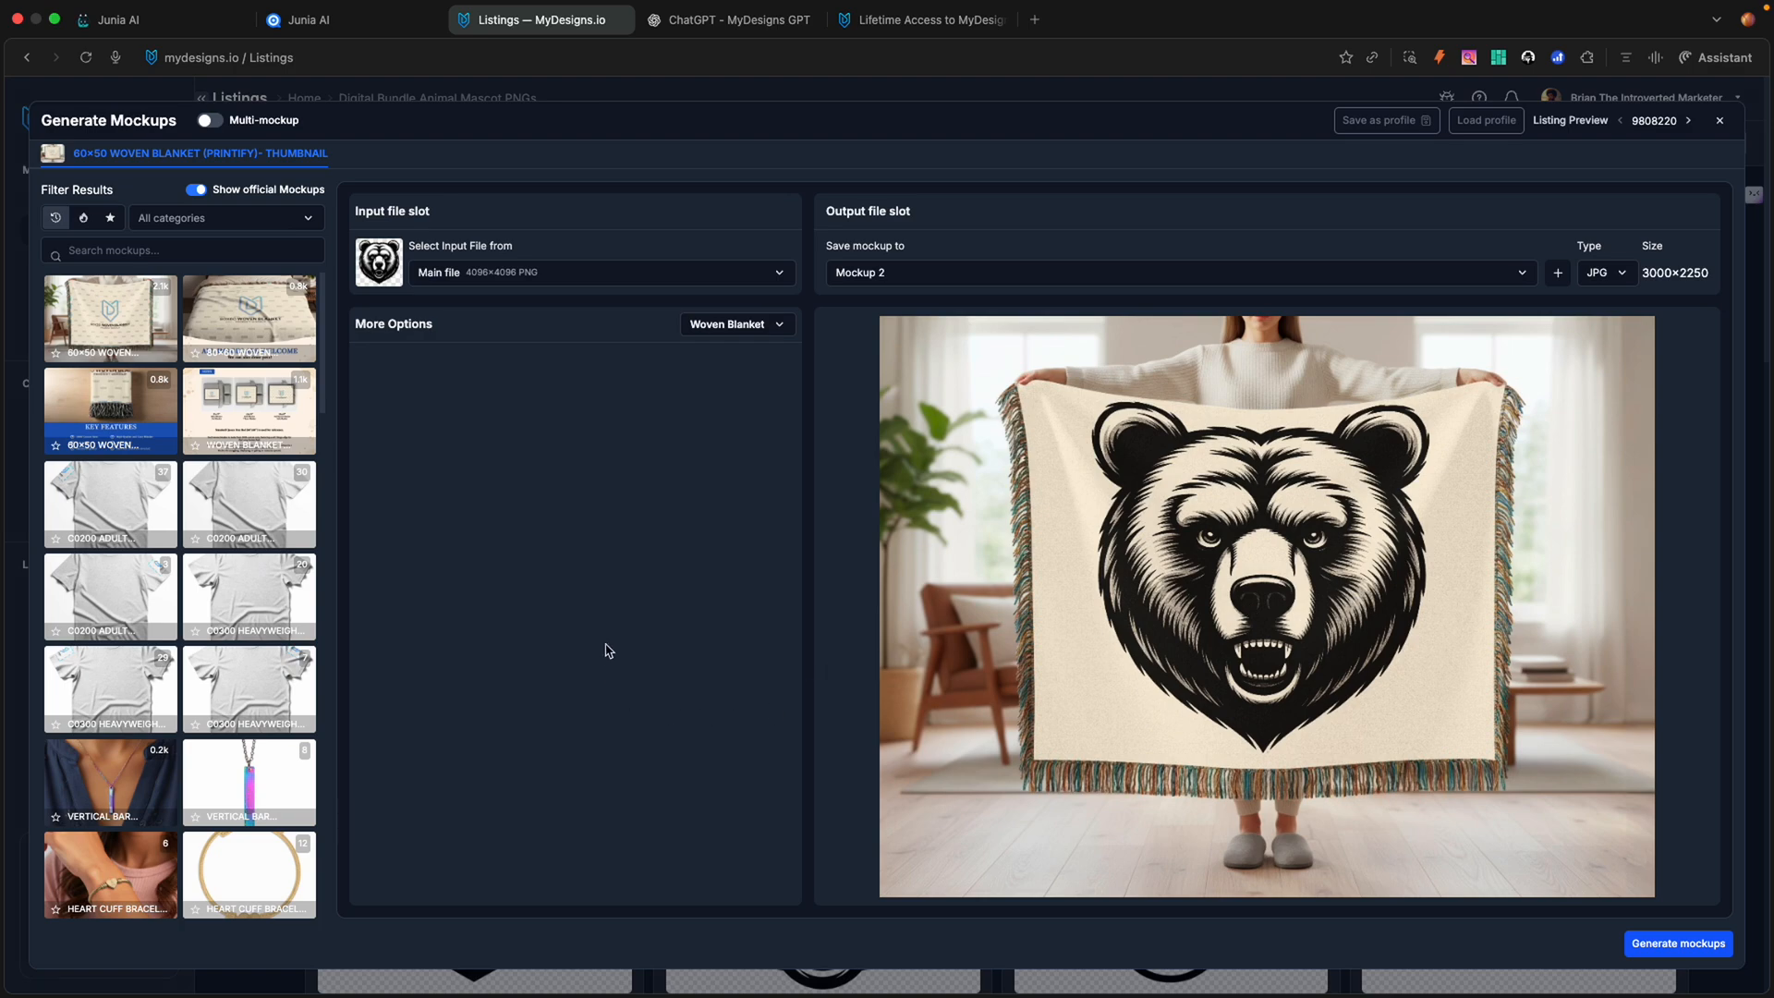
Step: Switch to the C0300 heavyweight crewneck T-shirt neck mockup, set the shirt color to #ffffff, and generate its preview
{"action": "left_click", "coordinate": [269, 591]}
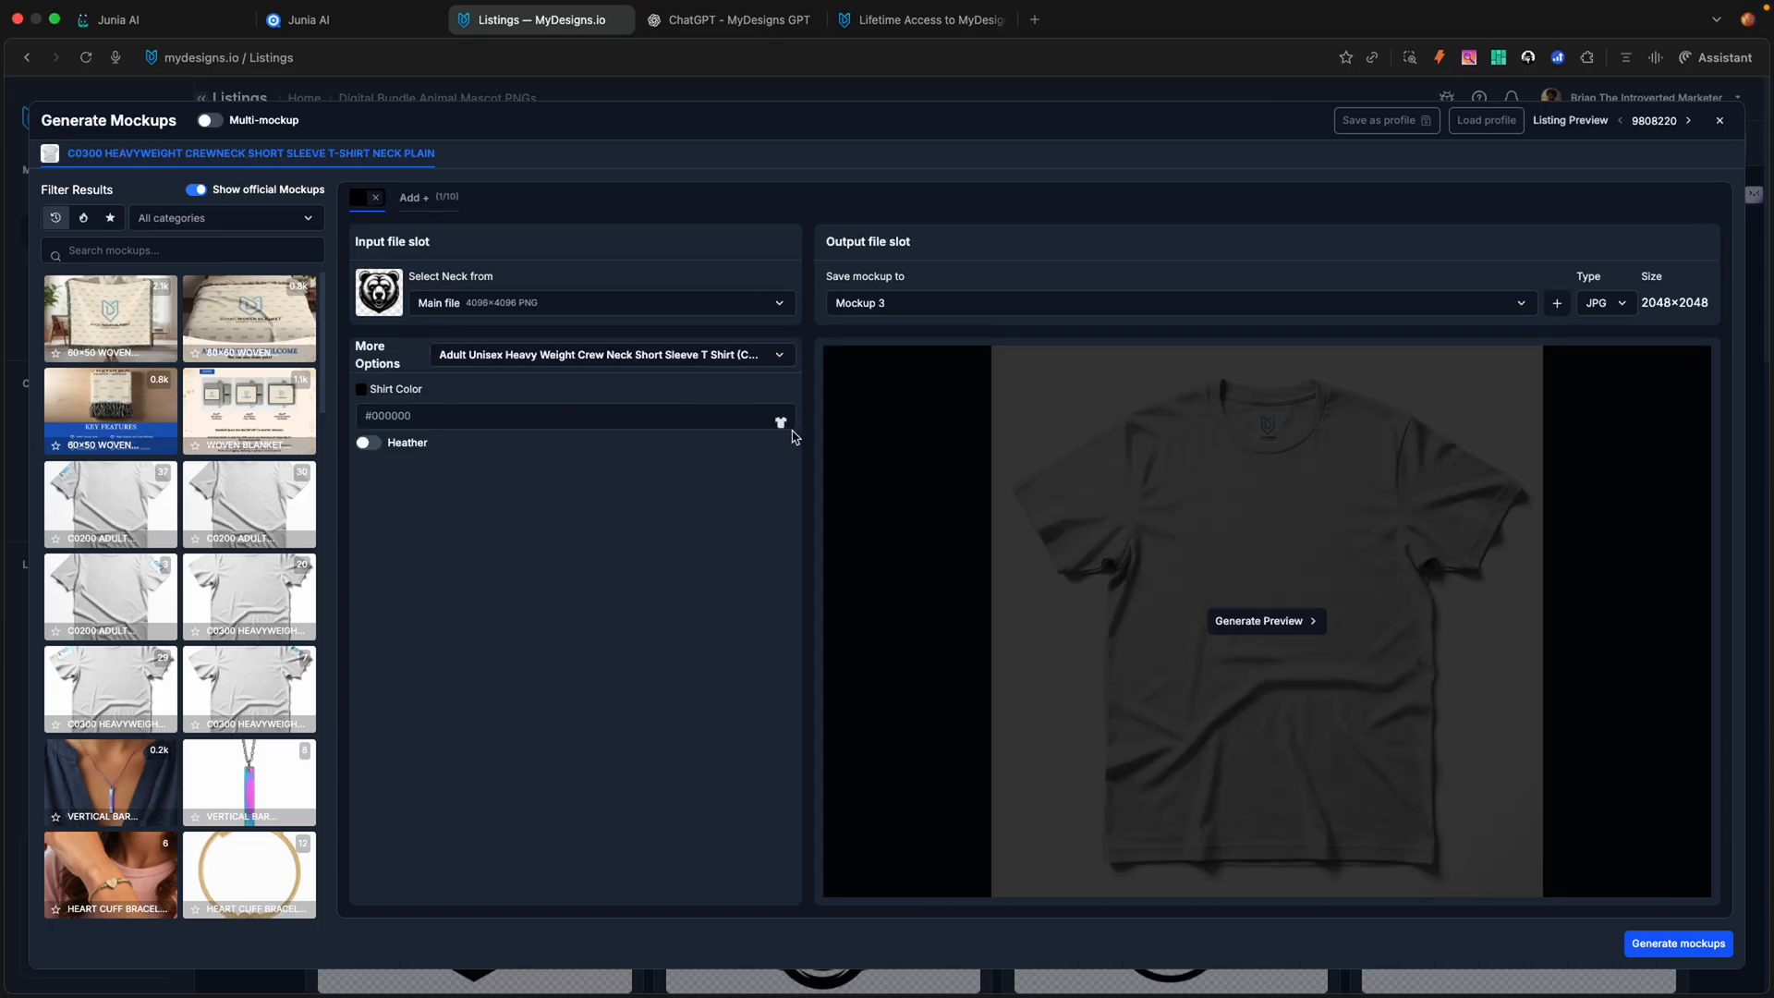
{"action": "left_click", "coordinate": [424, 415]}
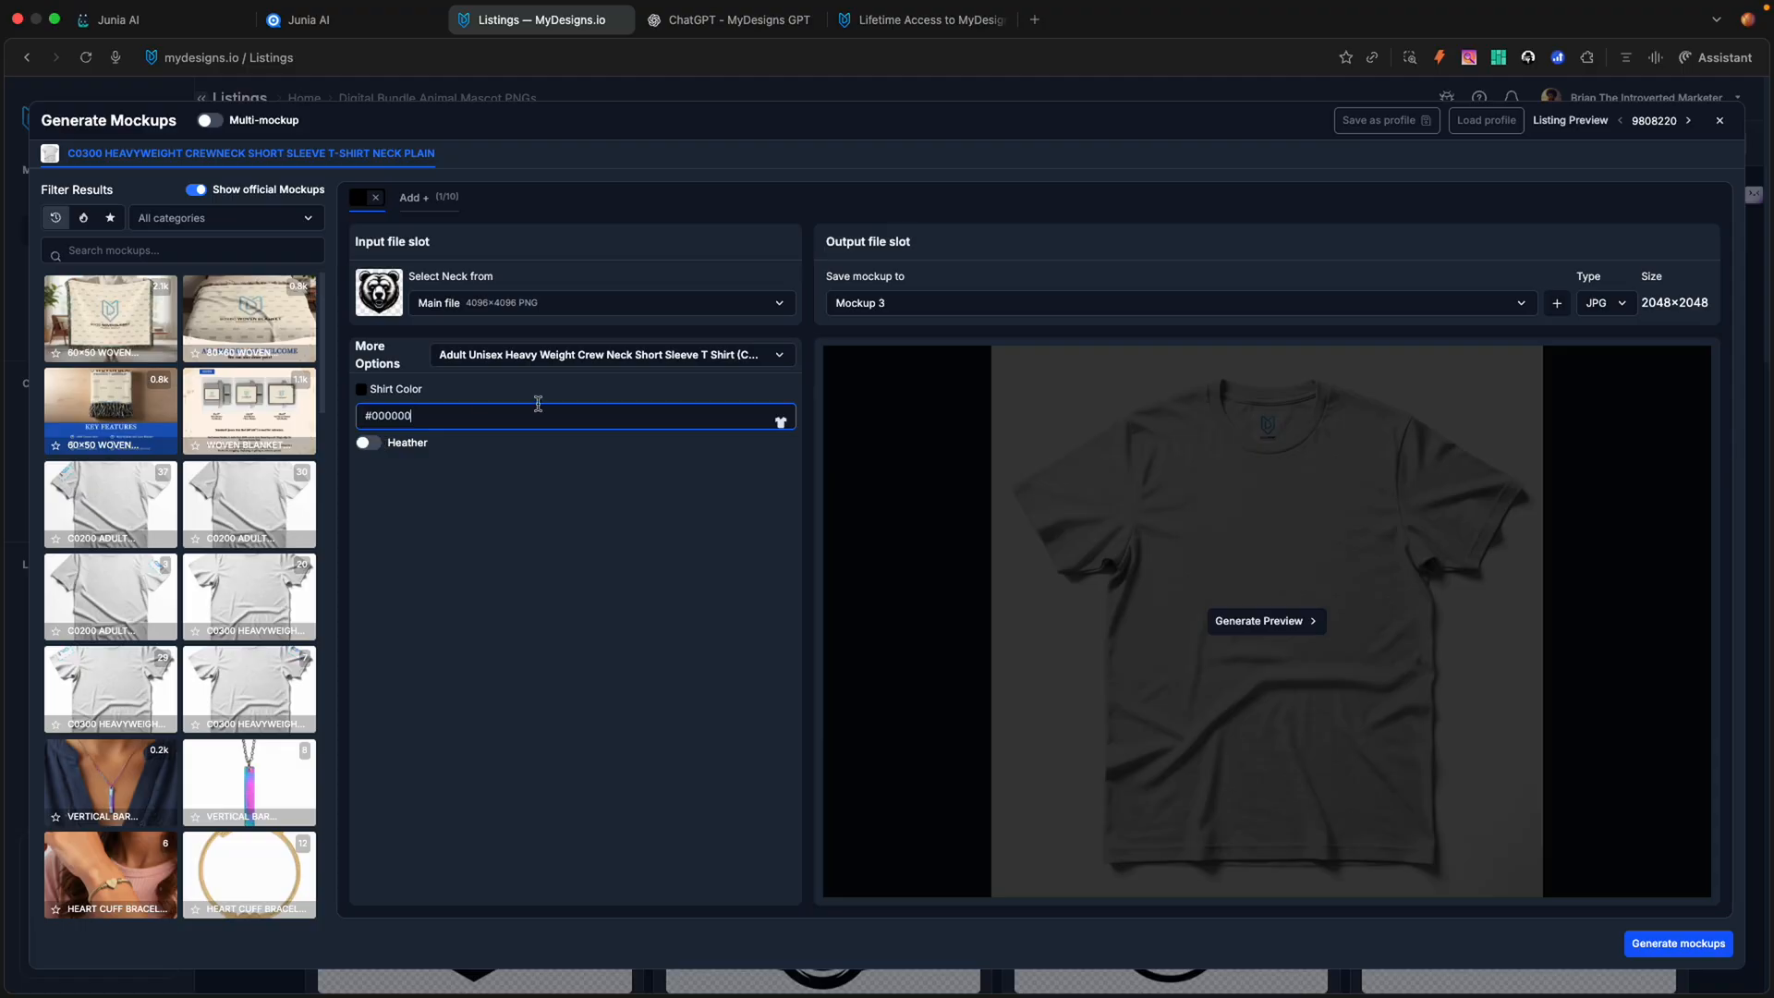
{"action": "left_click", "coordinate": [362, 389]}
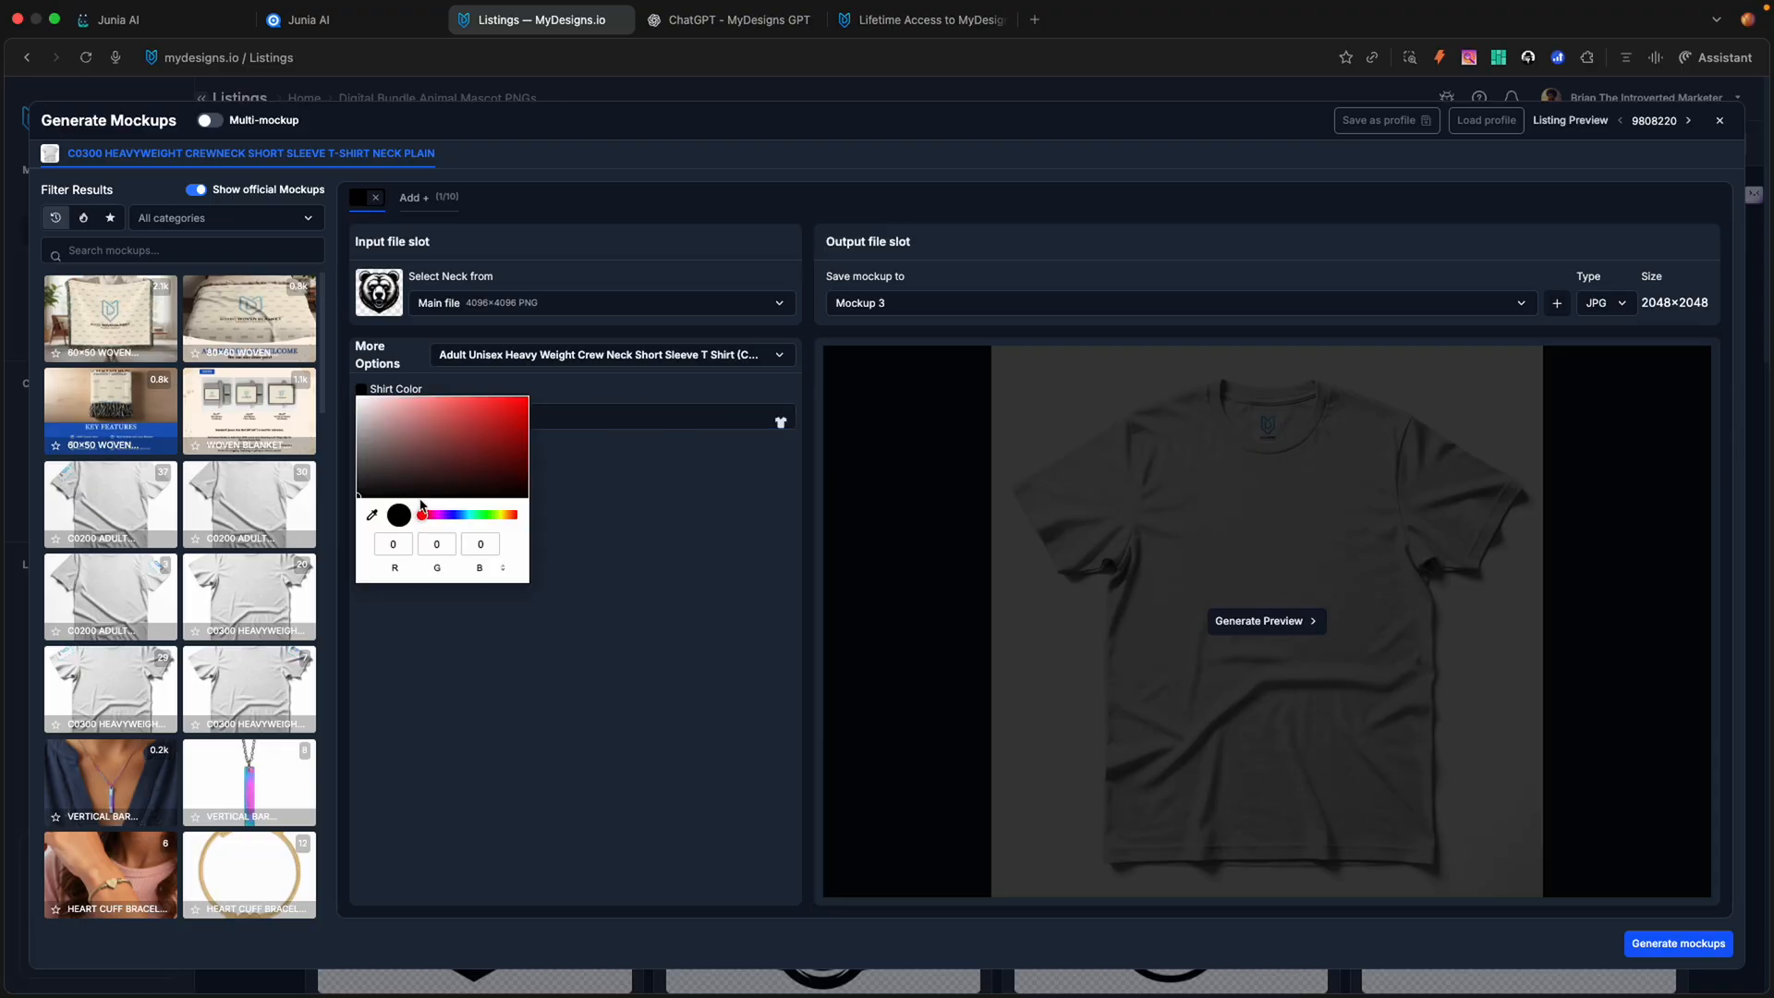
{"action": "left_click", "coordinate": [614, 510]}
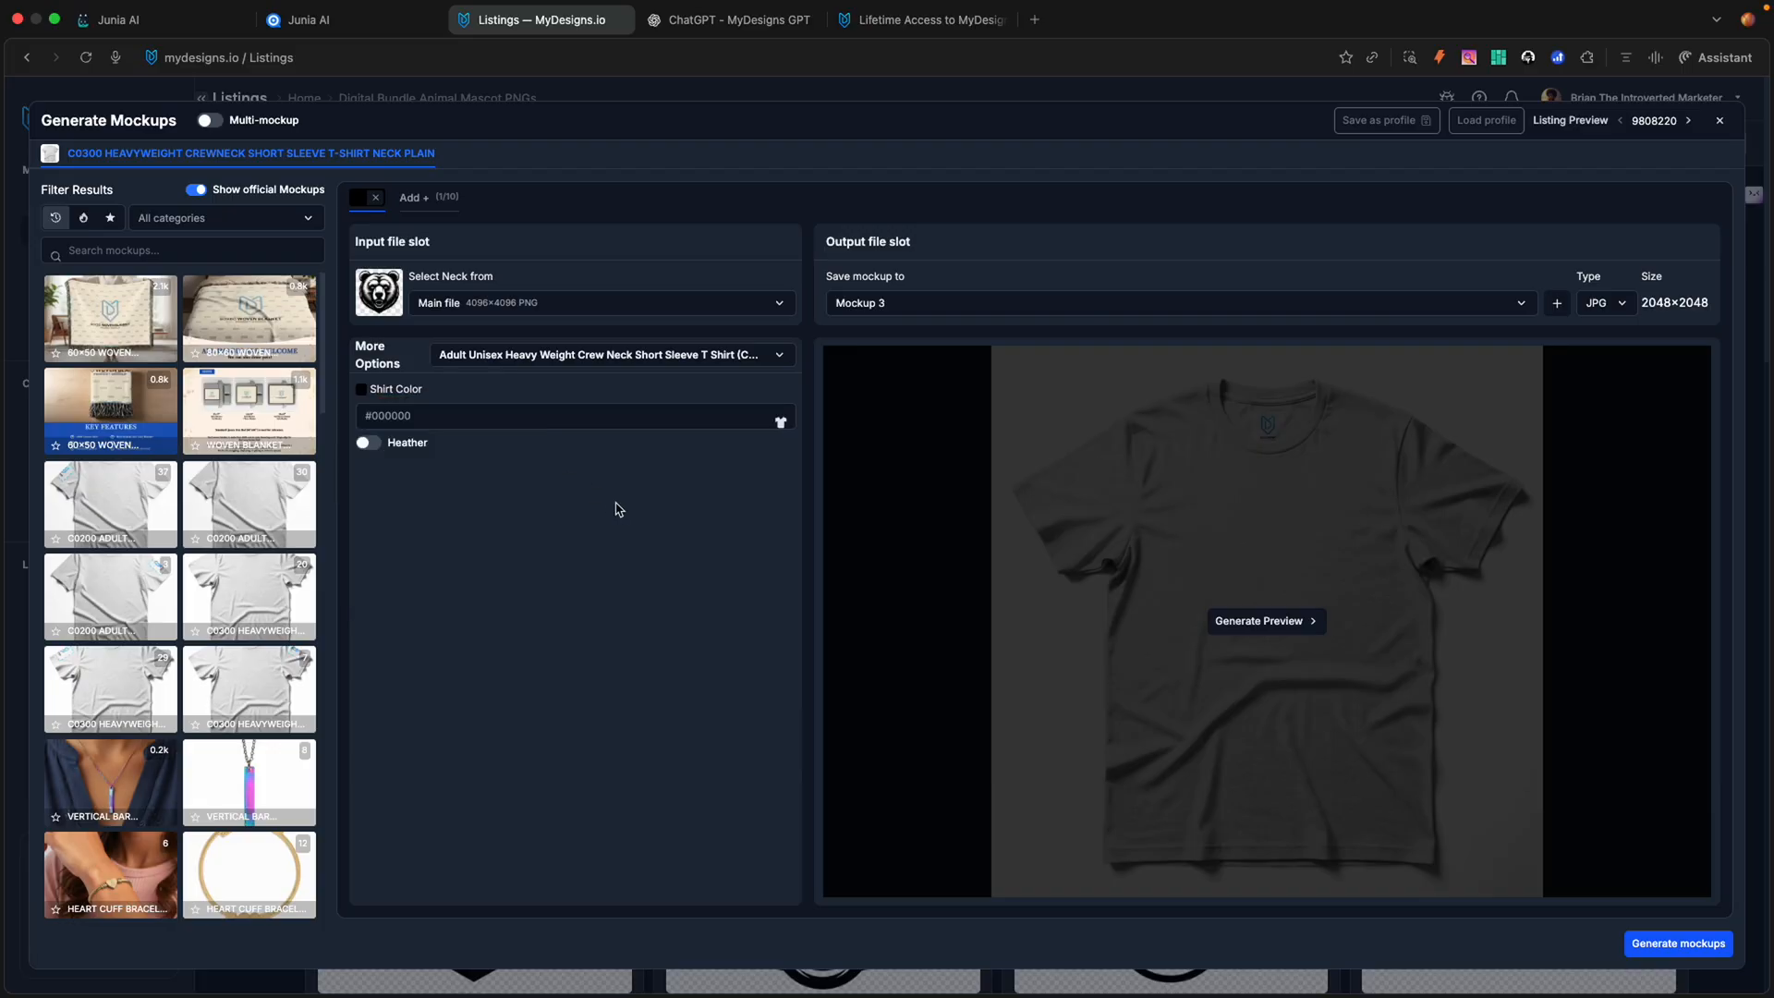
{"action": "left_click", "coordinate": [454, 422]}
{"action": "key", "text": "BackSpace"}
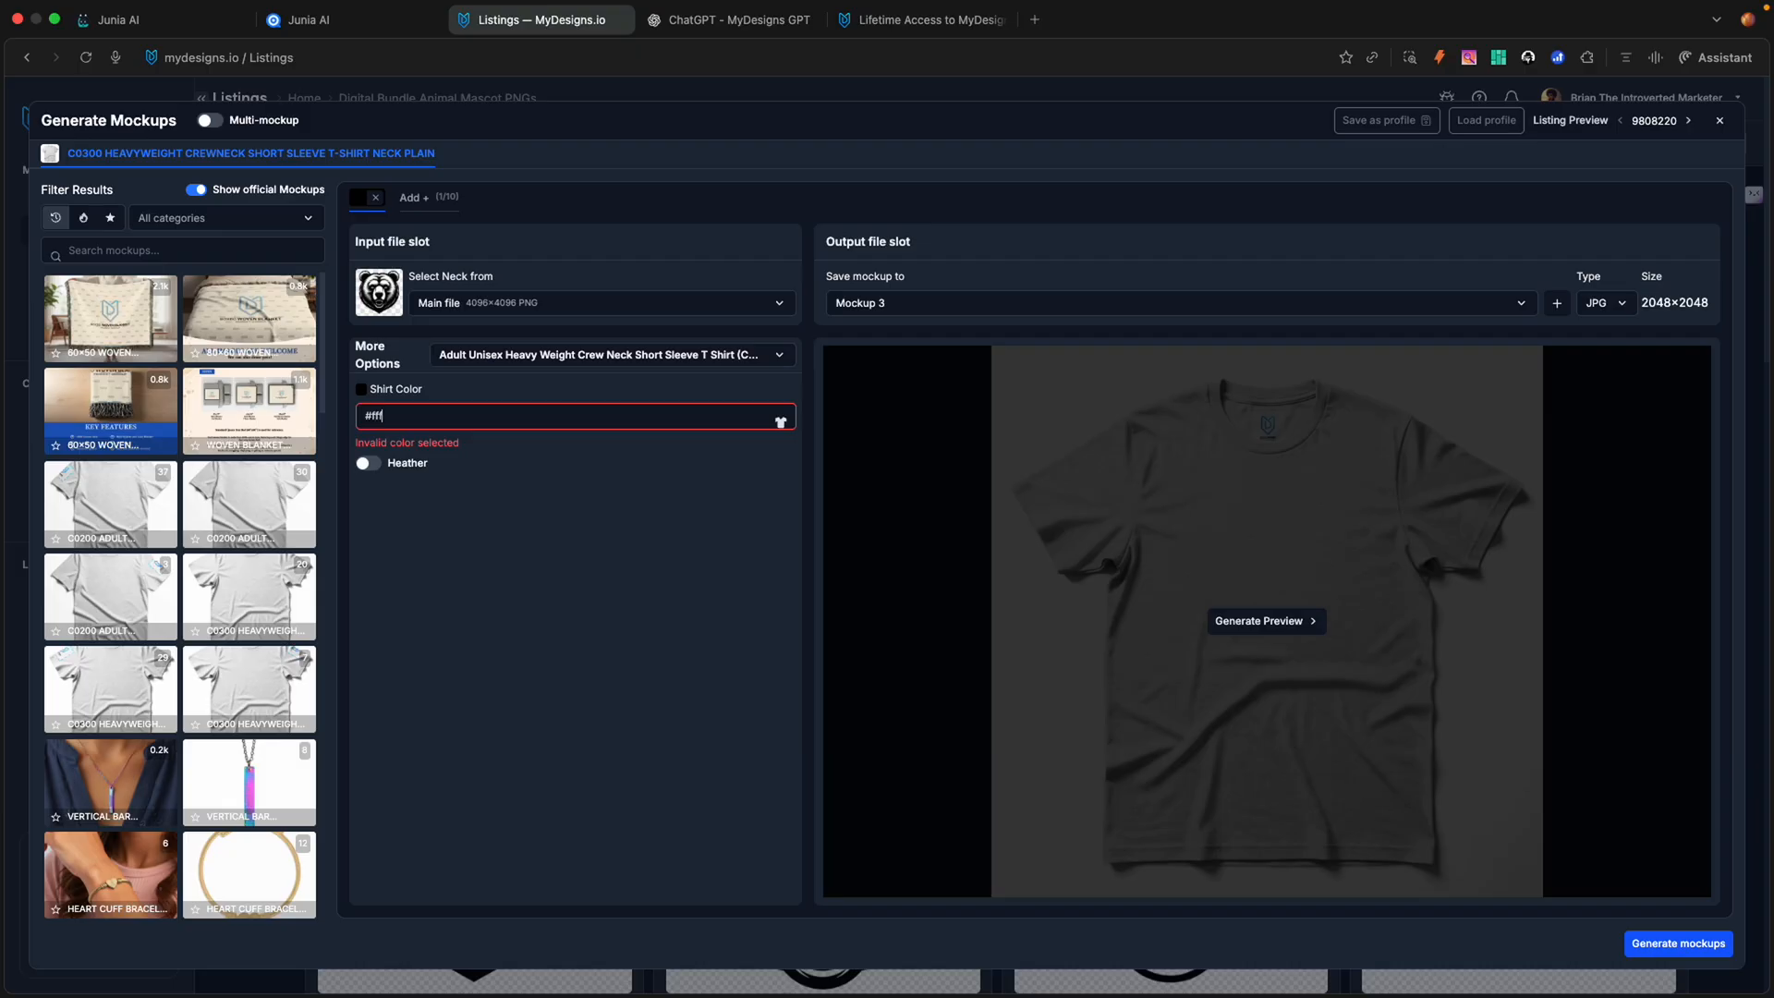
{"action": "type", "text": "ffffff"}
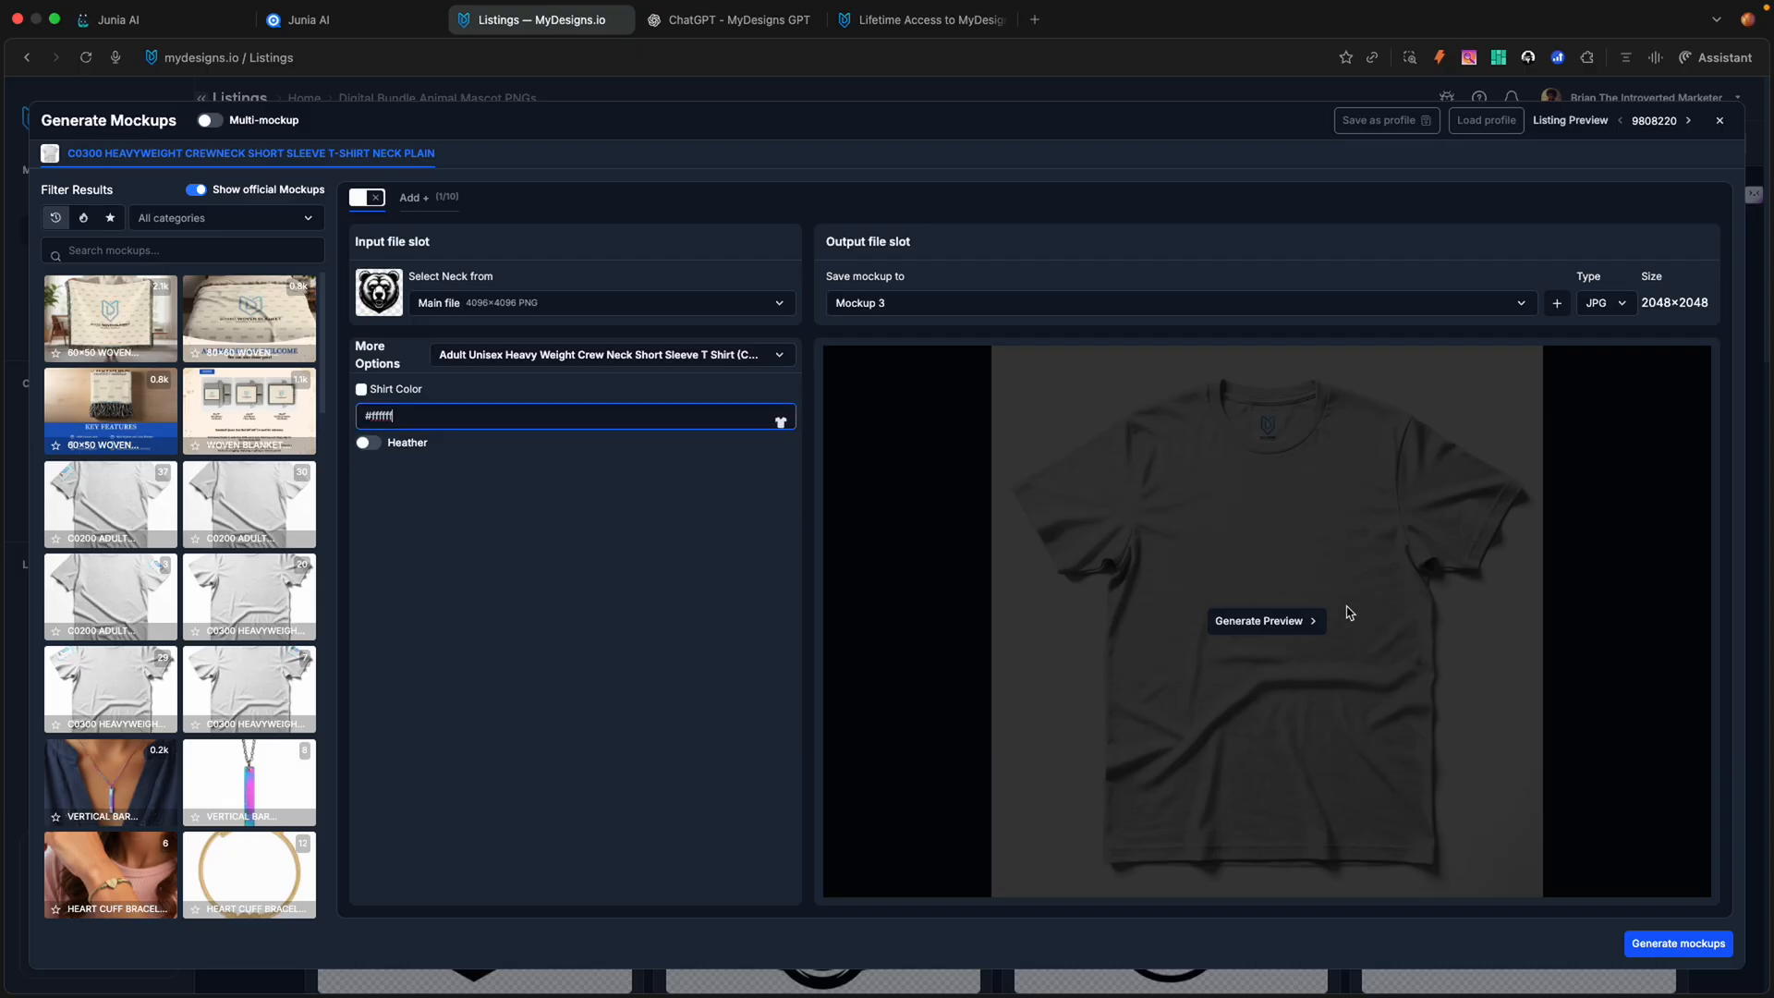
{"action": "left_click", "coordinate": [1270, 627]}
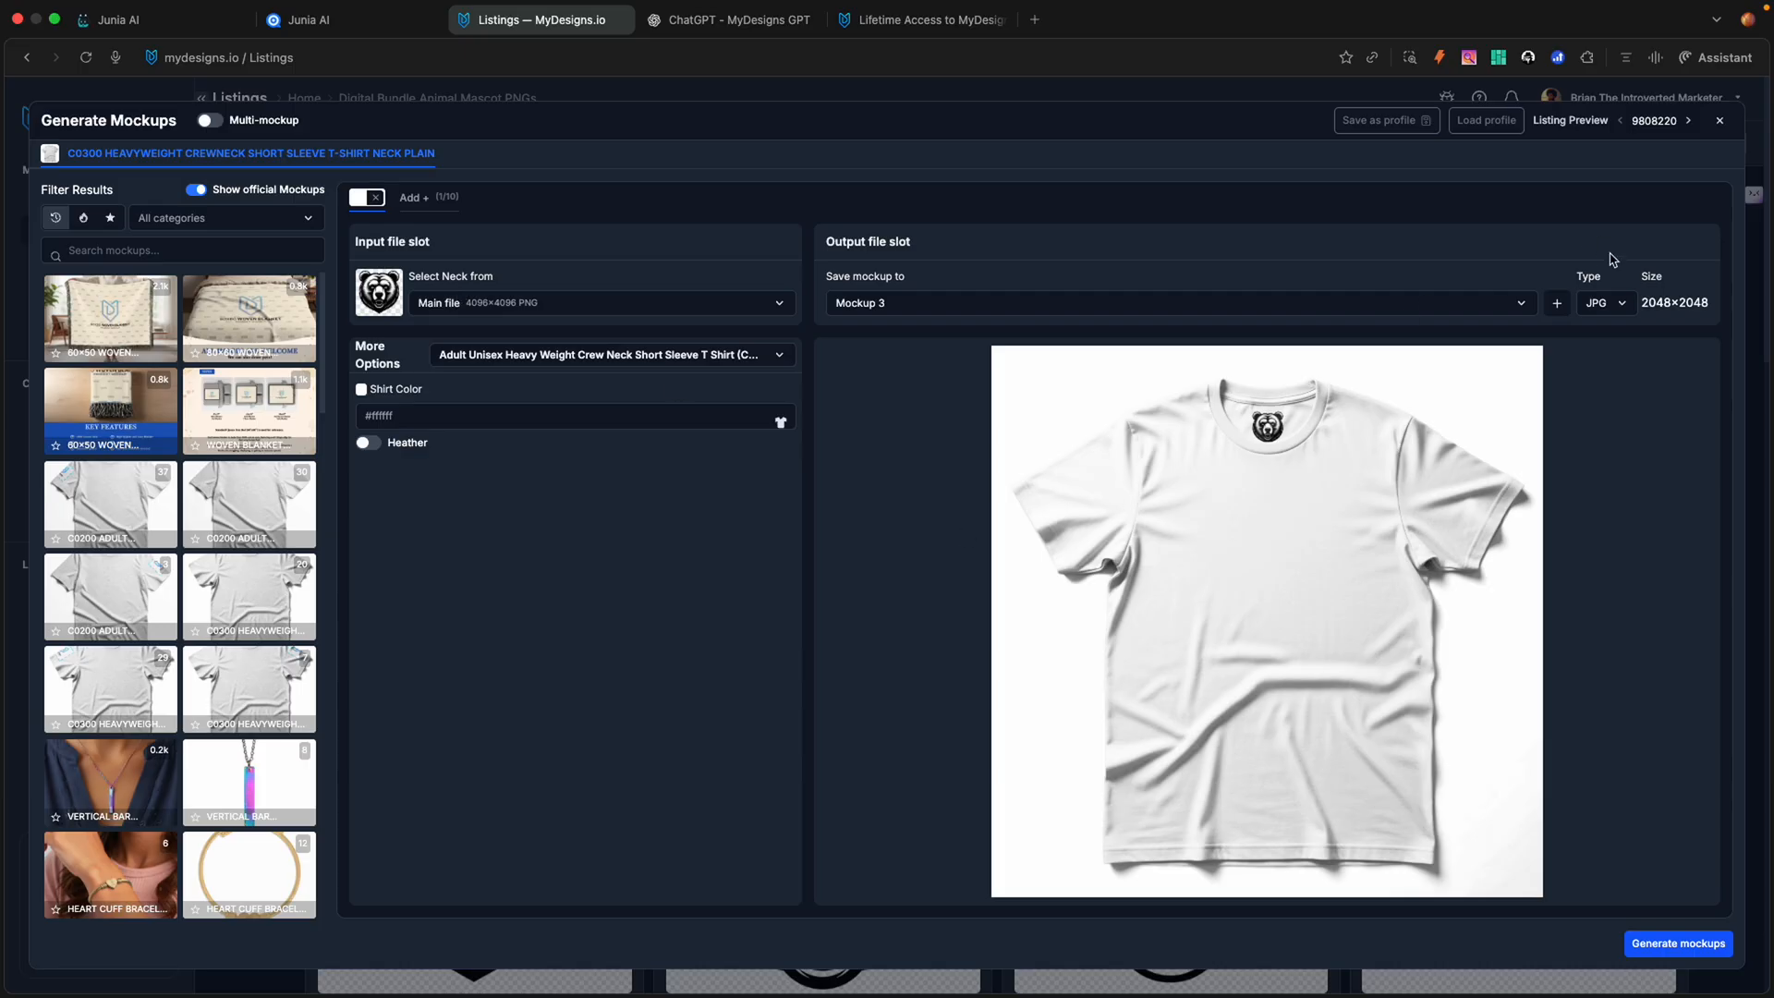
Step: Check the output file type and slot options, keeping JPG and Mockup 3, and close the mockup generator
{"action": "left_click", "coordinate": [1608, 312]}
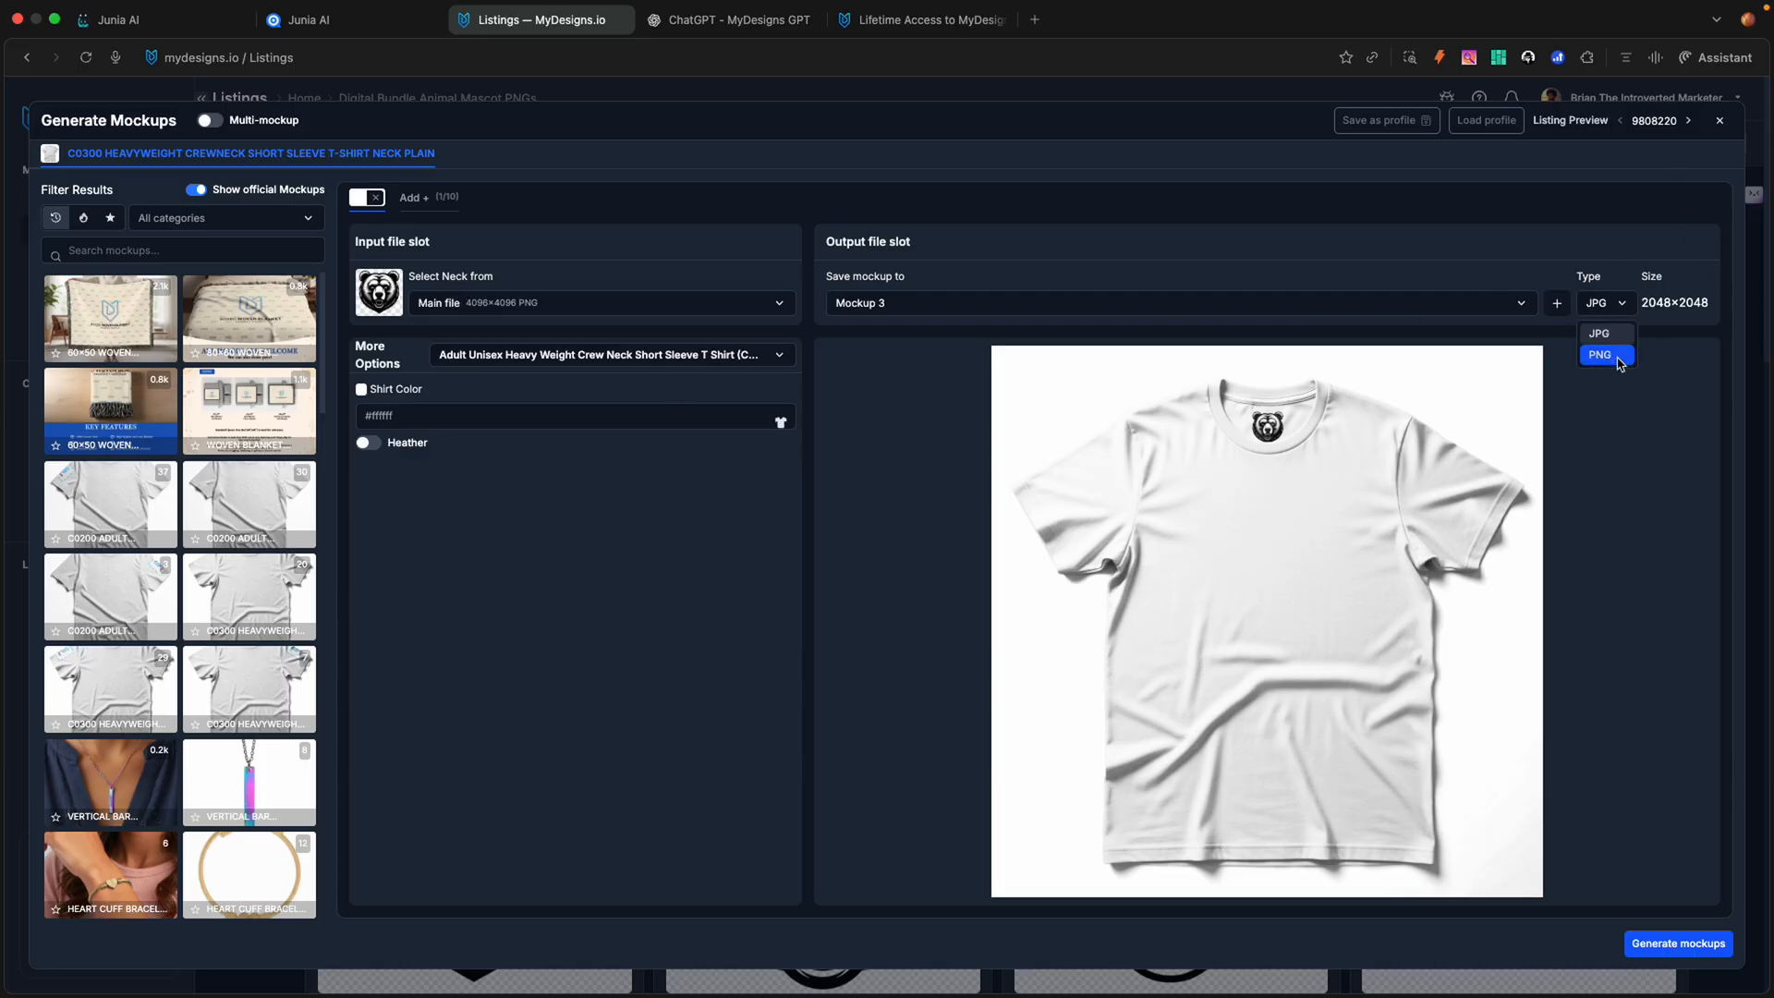
{"action": "left_click", "coordinate": [1599, 333]}
{"action": "left_click", "coordinate": [1419, 308]}
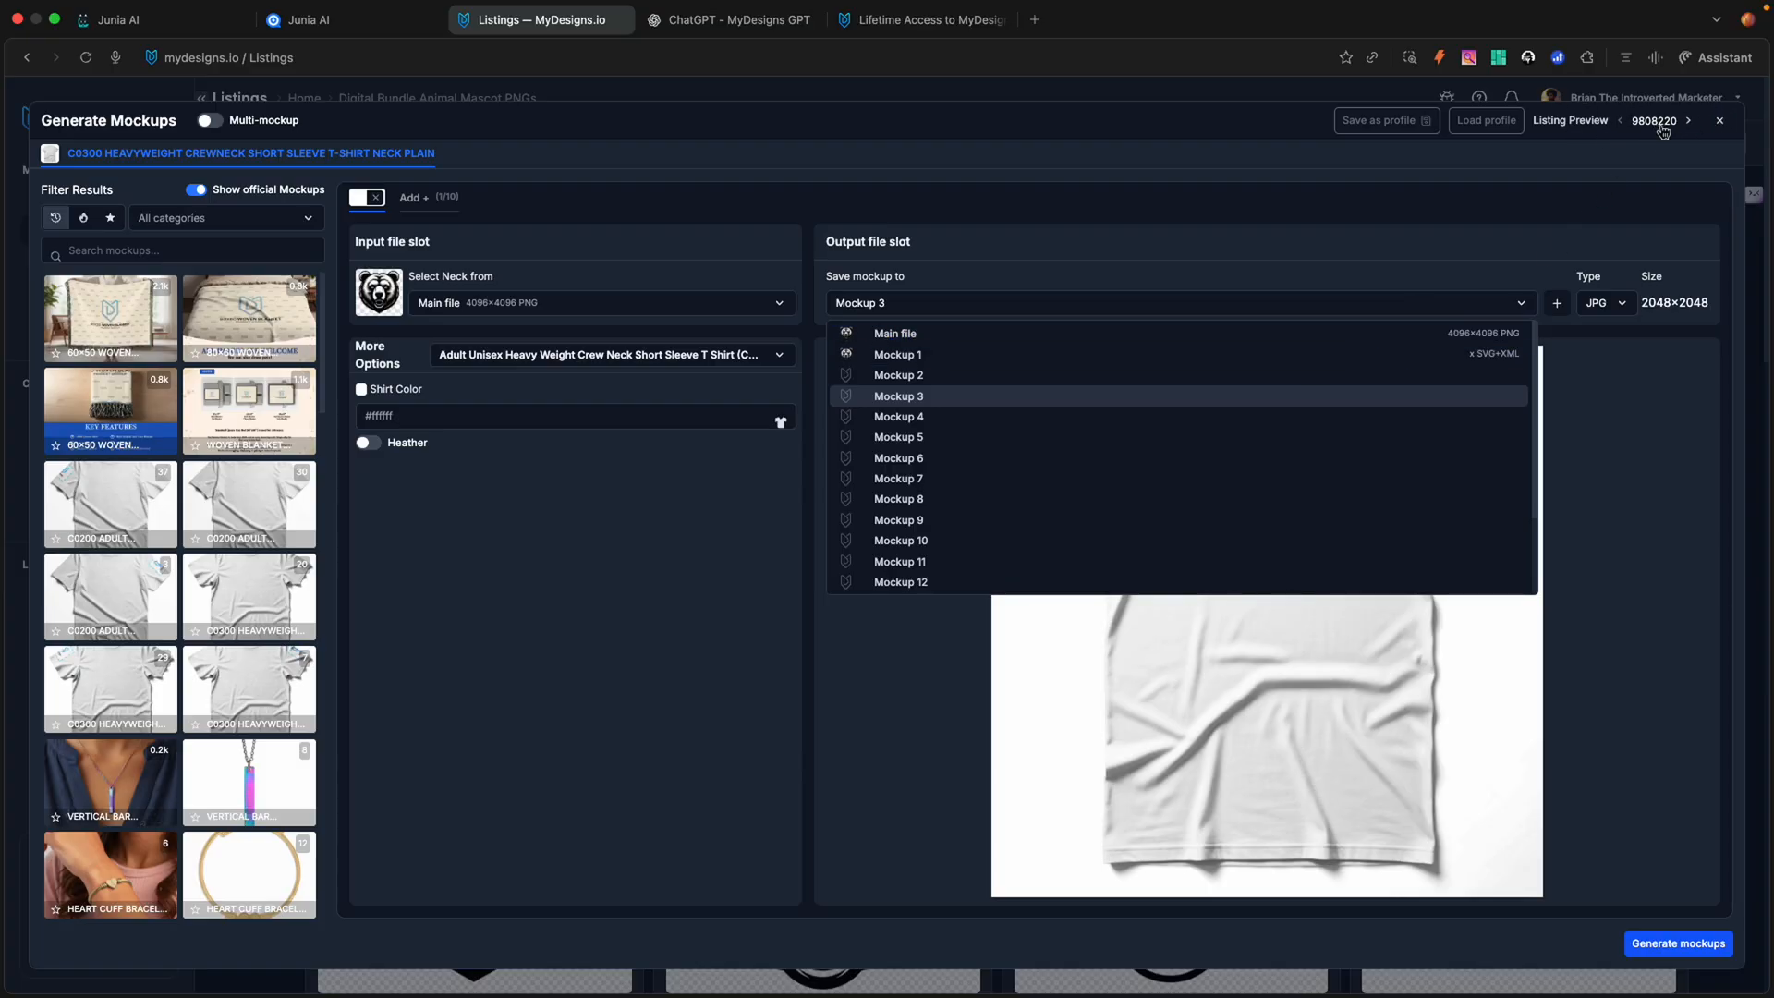
{"action": "left_click", "coordinate": [1718, 123]}
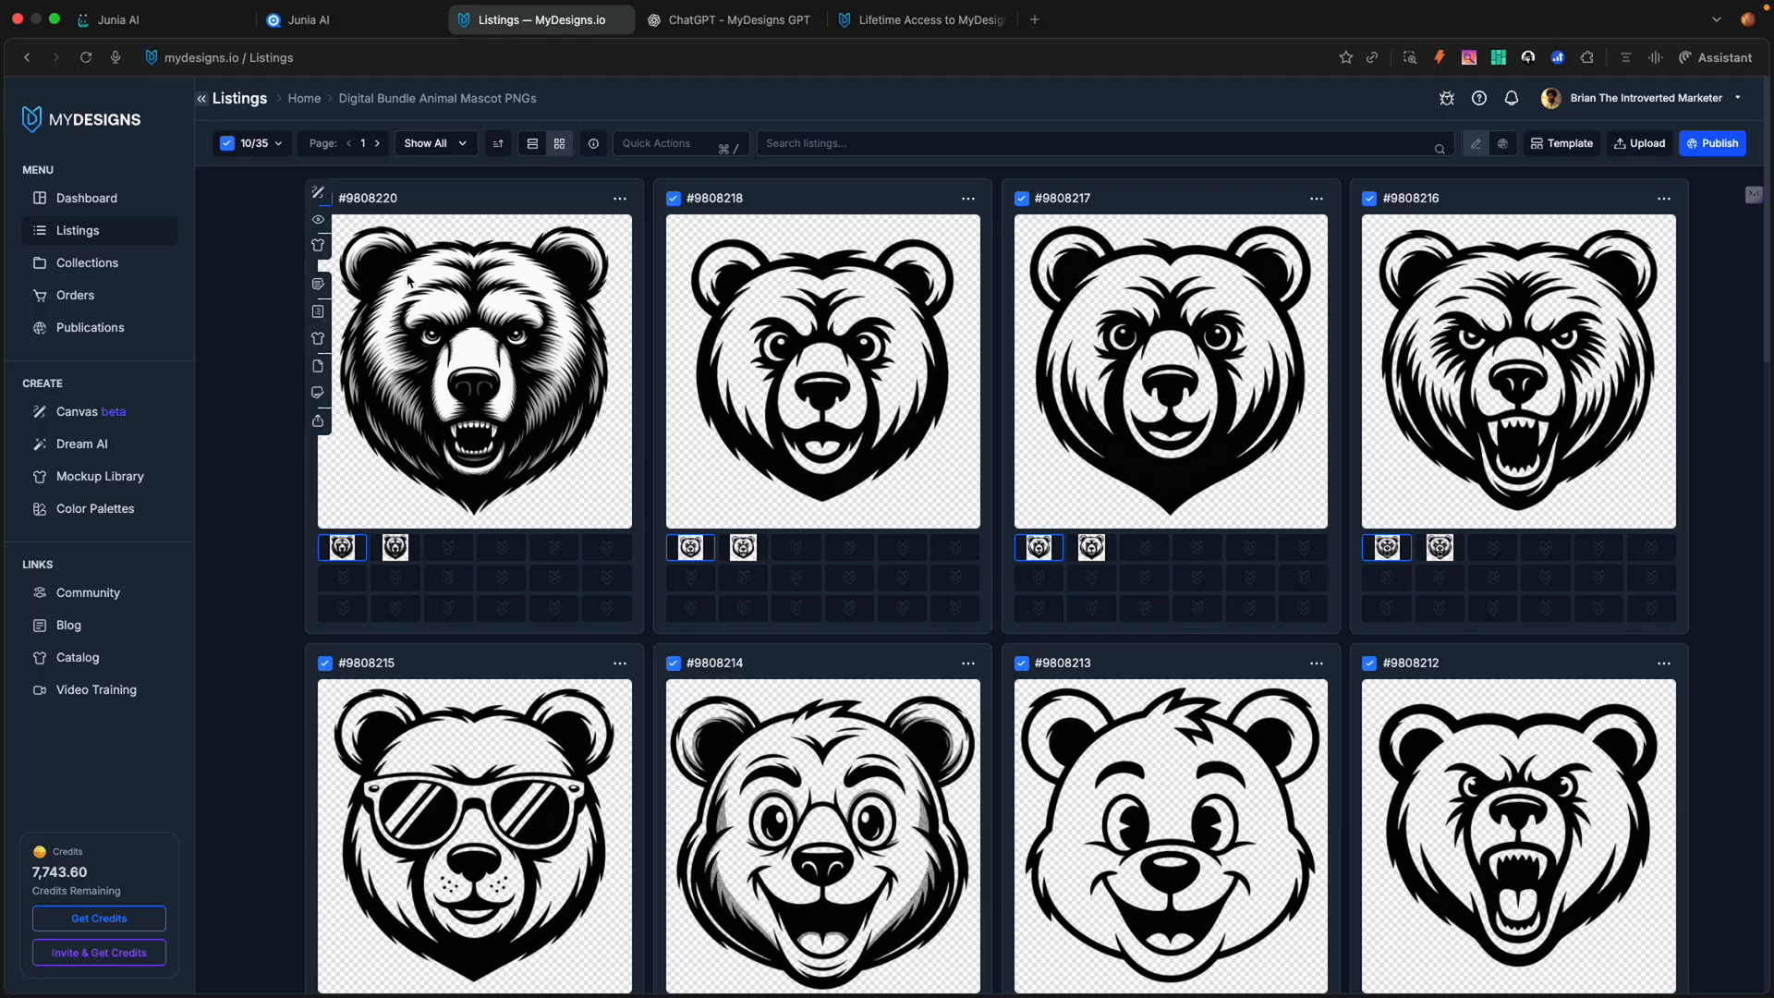
Step: Reopen image mockups for the selected listings and load the private profile "6PNGS 6SVGS Filled Correctly"
{"action": "left_click", "coordinate": [318, 338]}
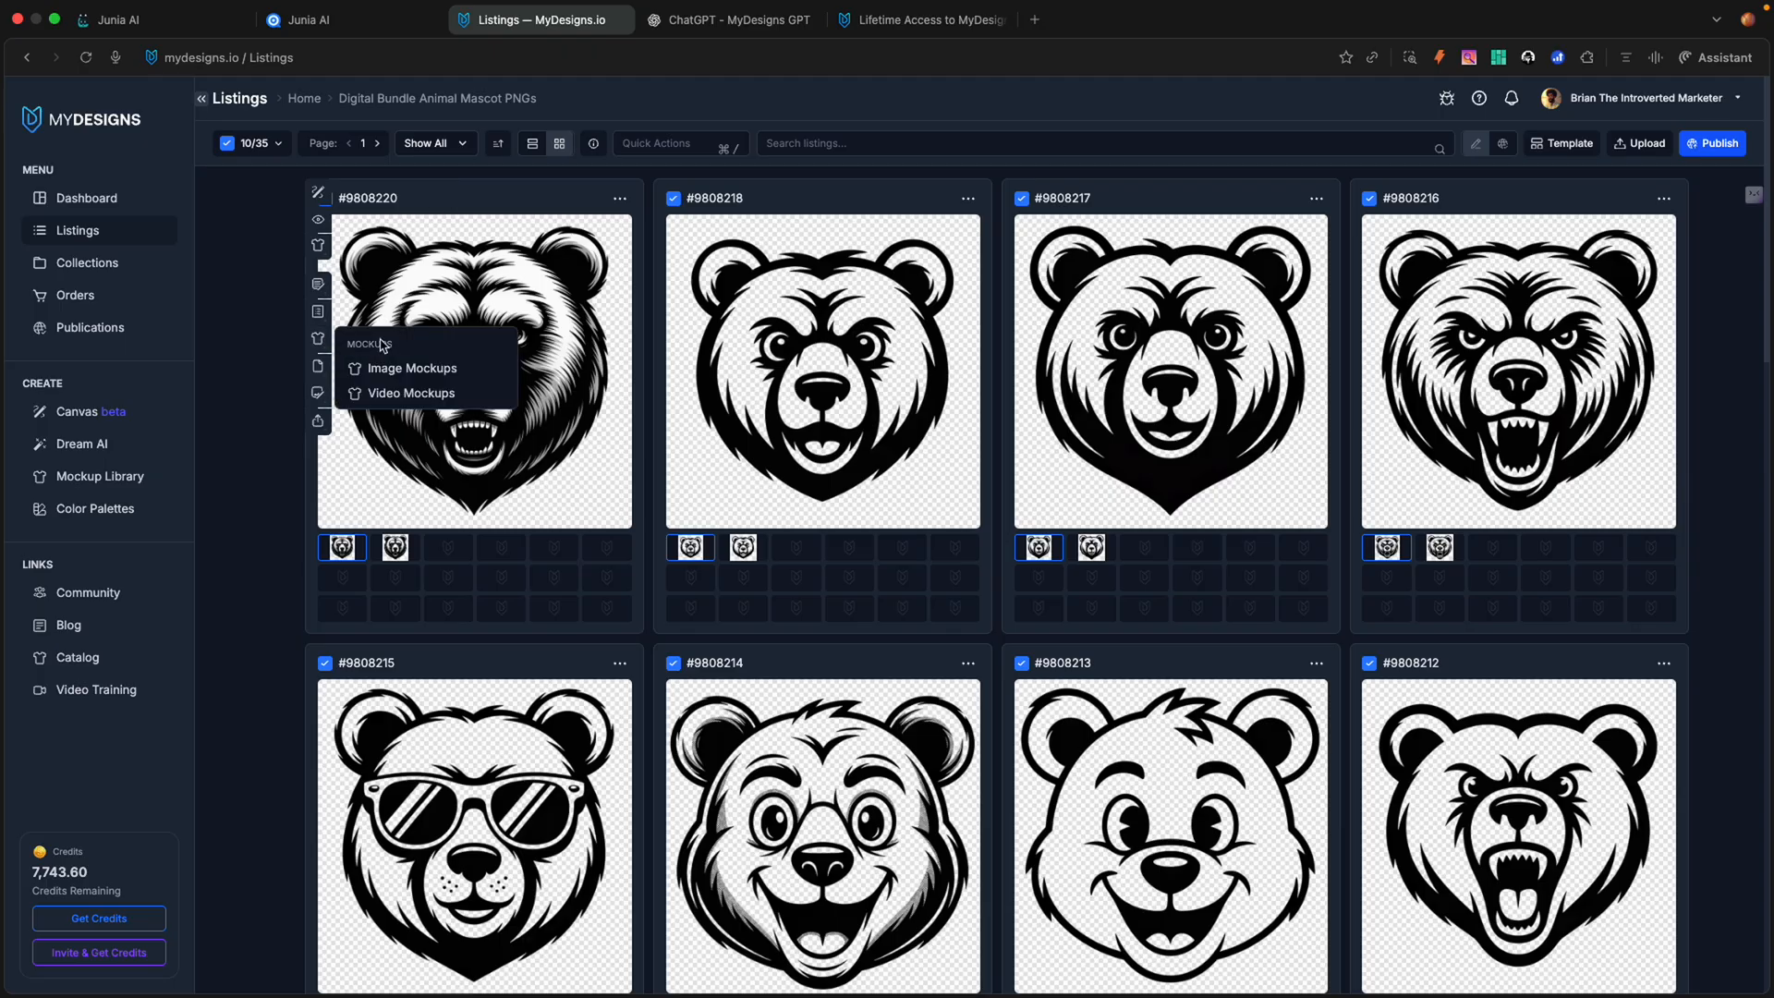
{"action": "left_click", "coordinate": [403, 368]}
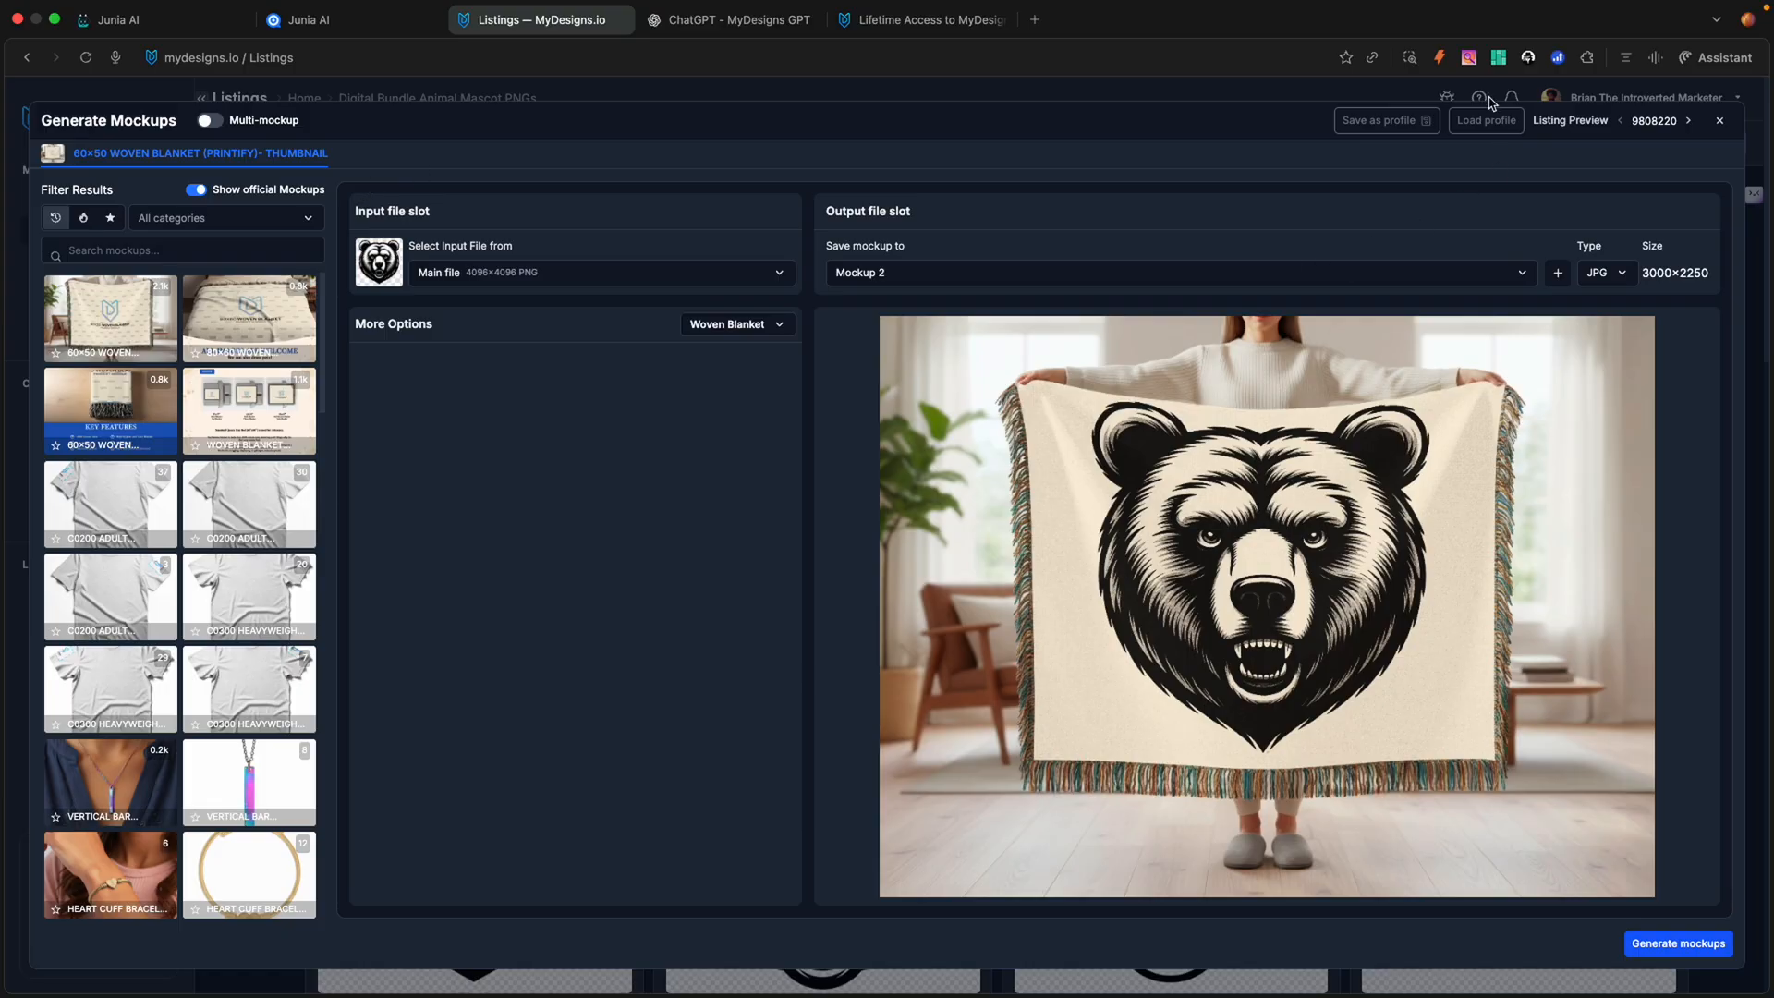
{"action": "left_click", "coordinate": [1481, 128]}
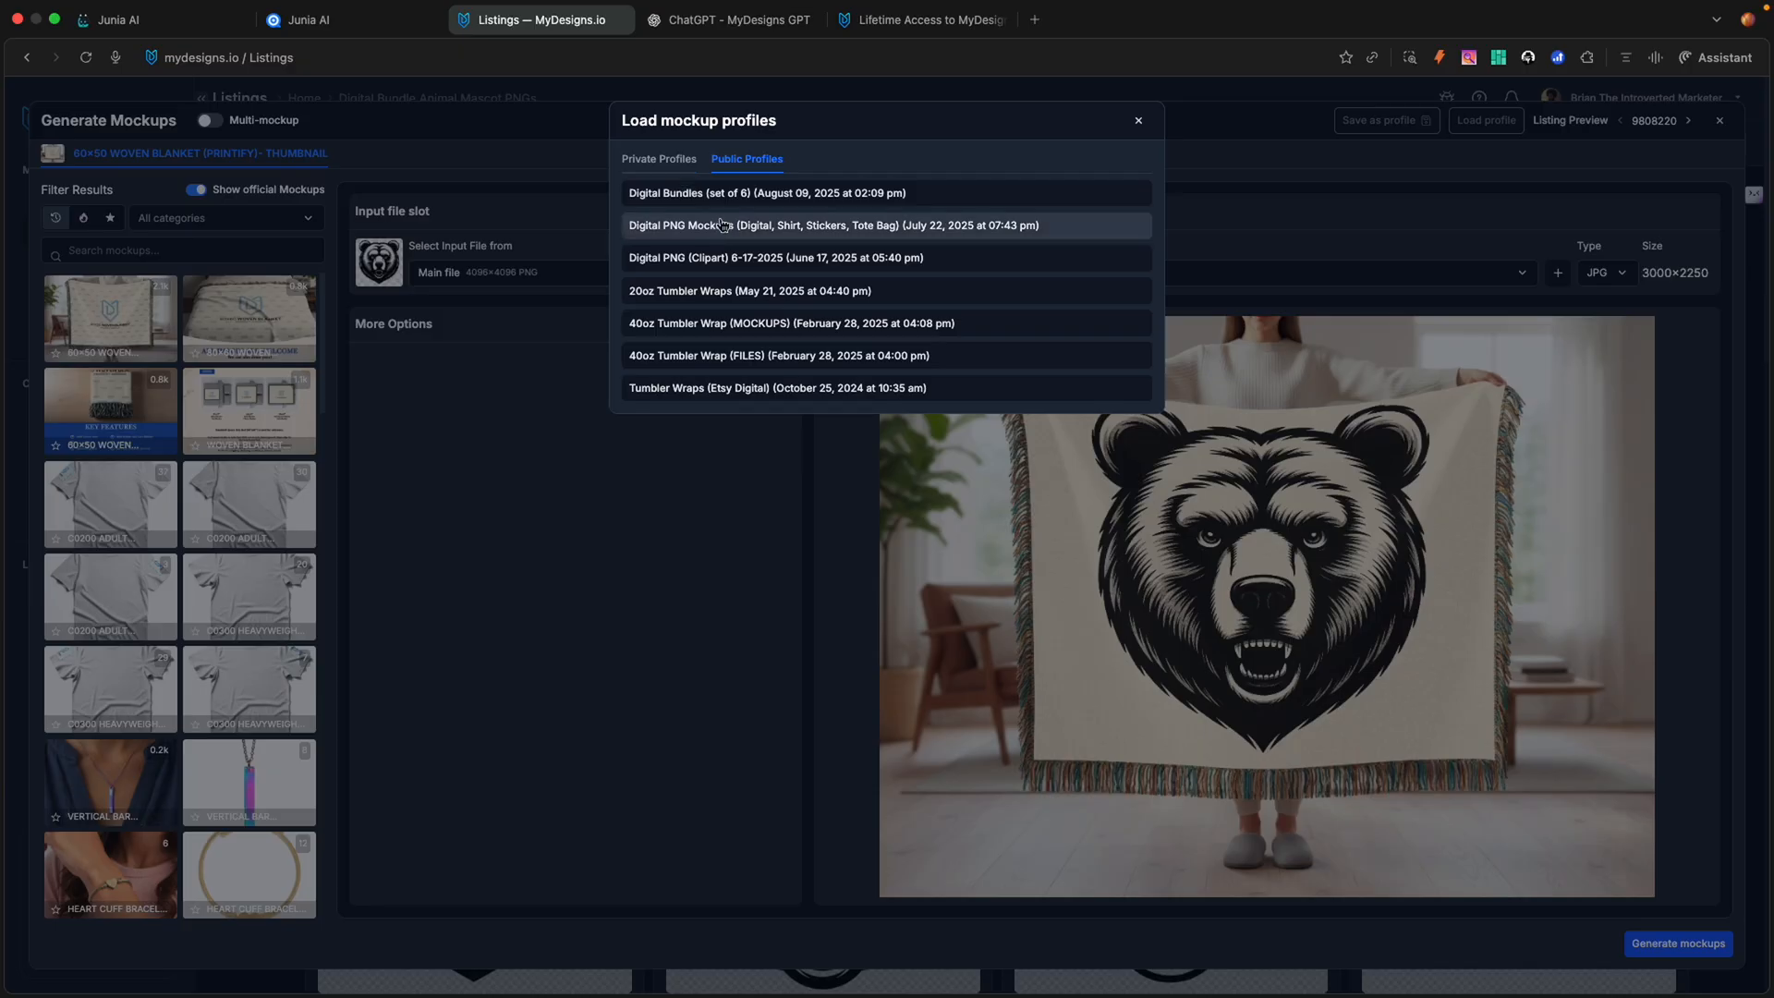
{"action": "left_click", "coordinate": [659, 161]}
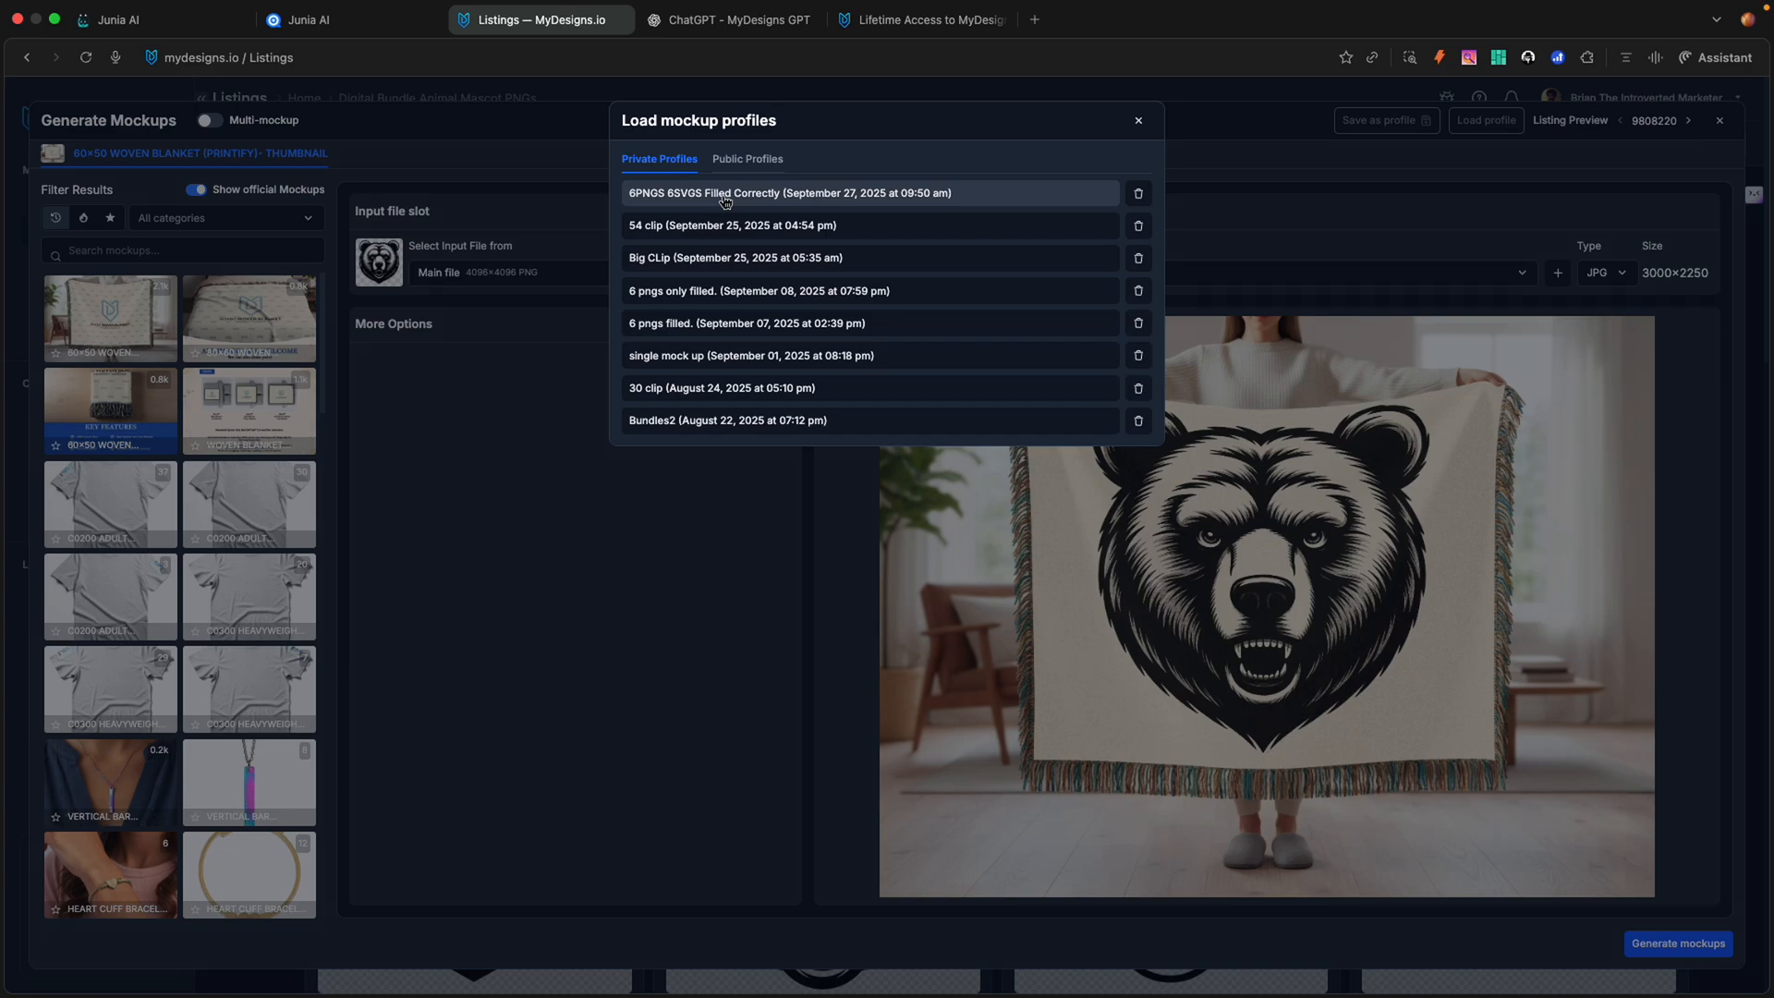
{"action": "left_click", "coordinate": [726, 193]}
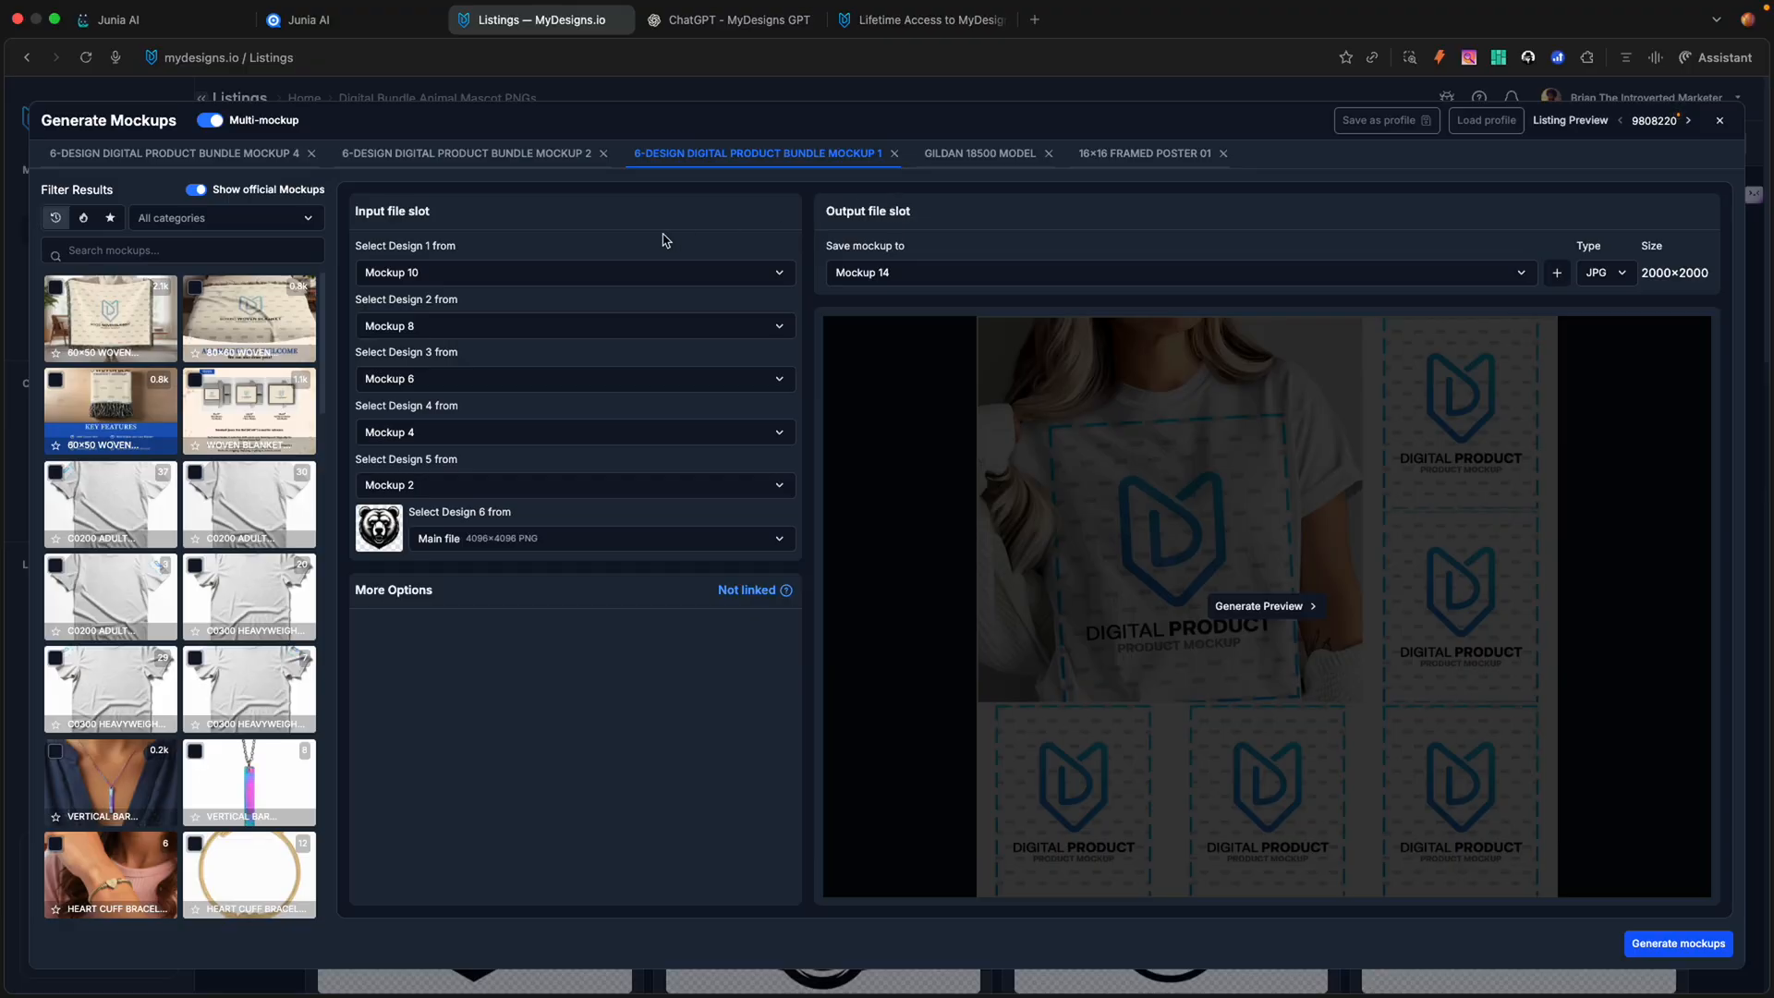
Step: Examine the input and output slots of each mockup in the loaded profile, from the 6-design bundles to the framed poster, and close the generator
{"action": "left_click", "coordinate": [131, 162]}
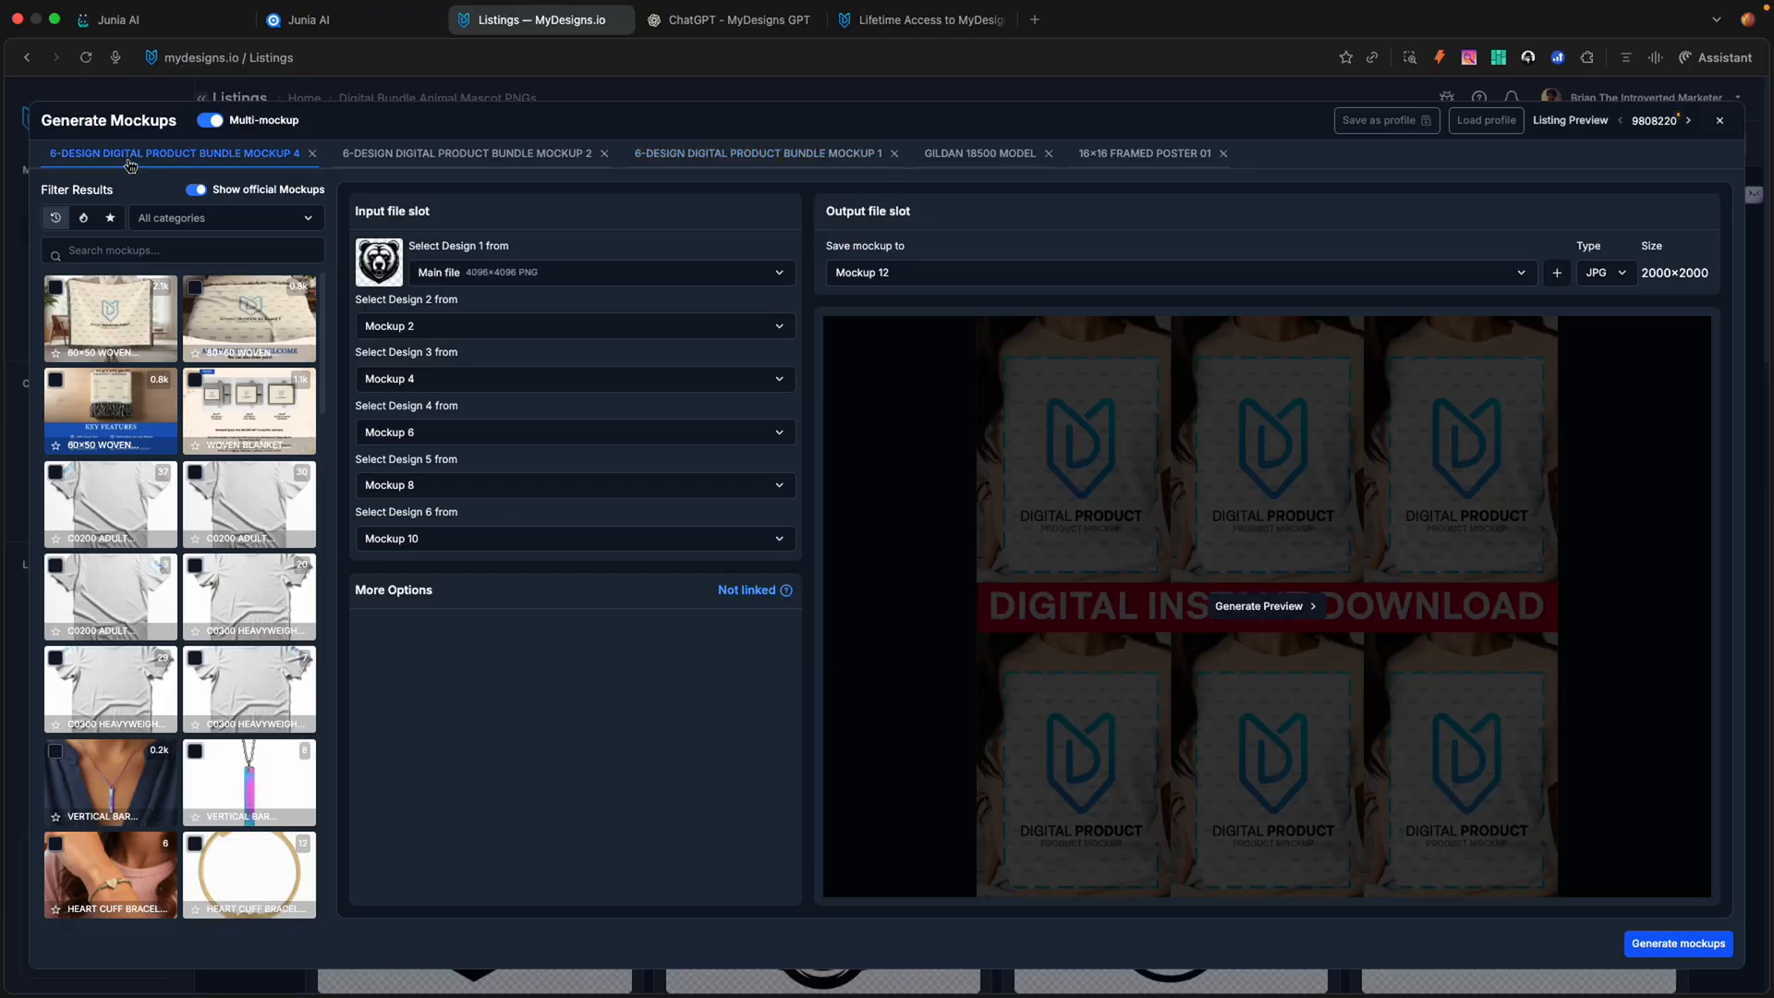
{"action": "left_click", "coordinate": [467, 159]}
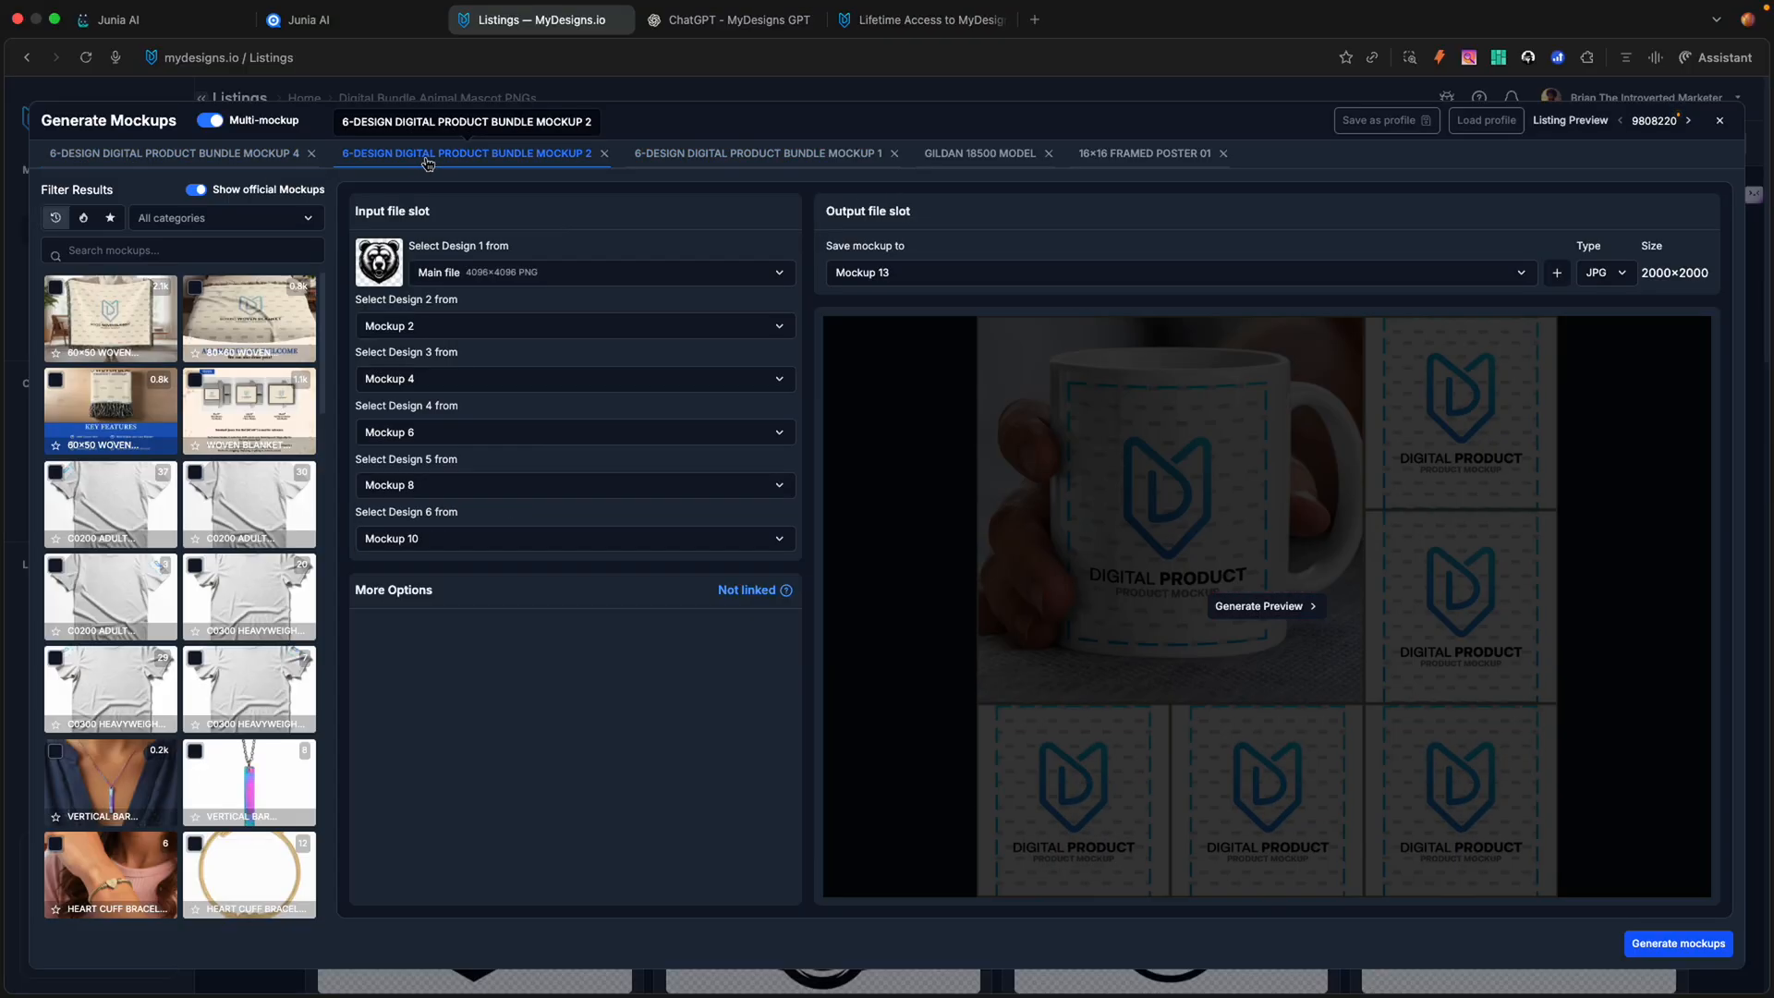
{"action": "left_click", "coordinate": [711, 159]}
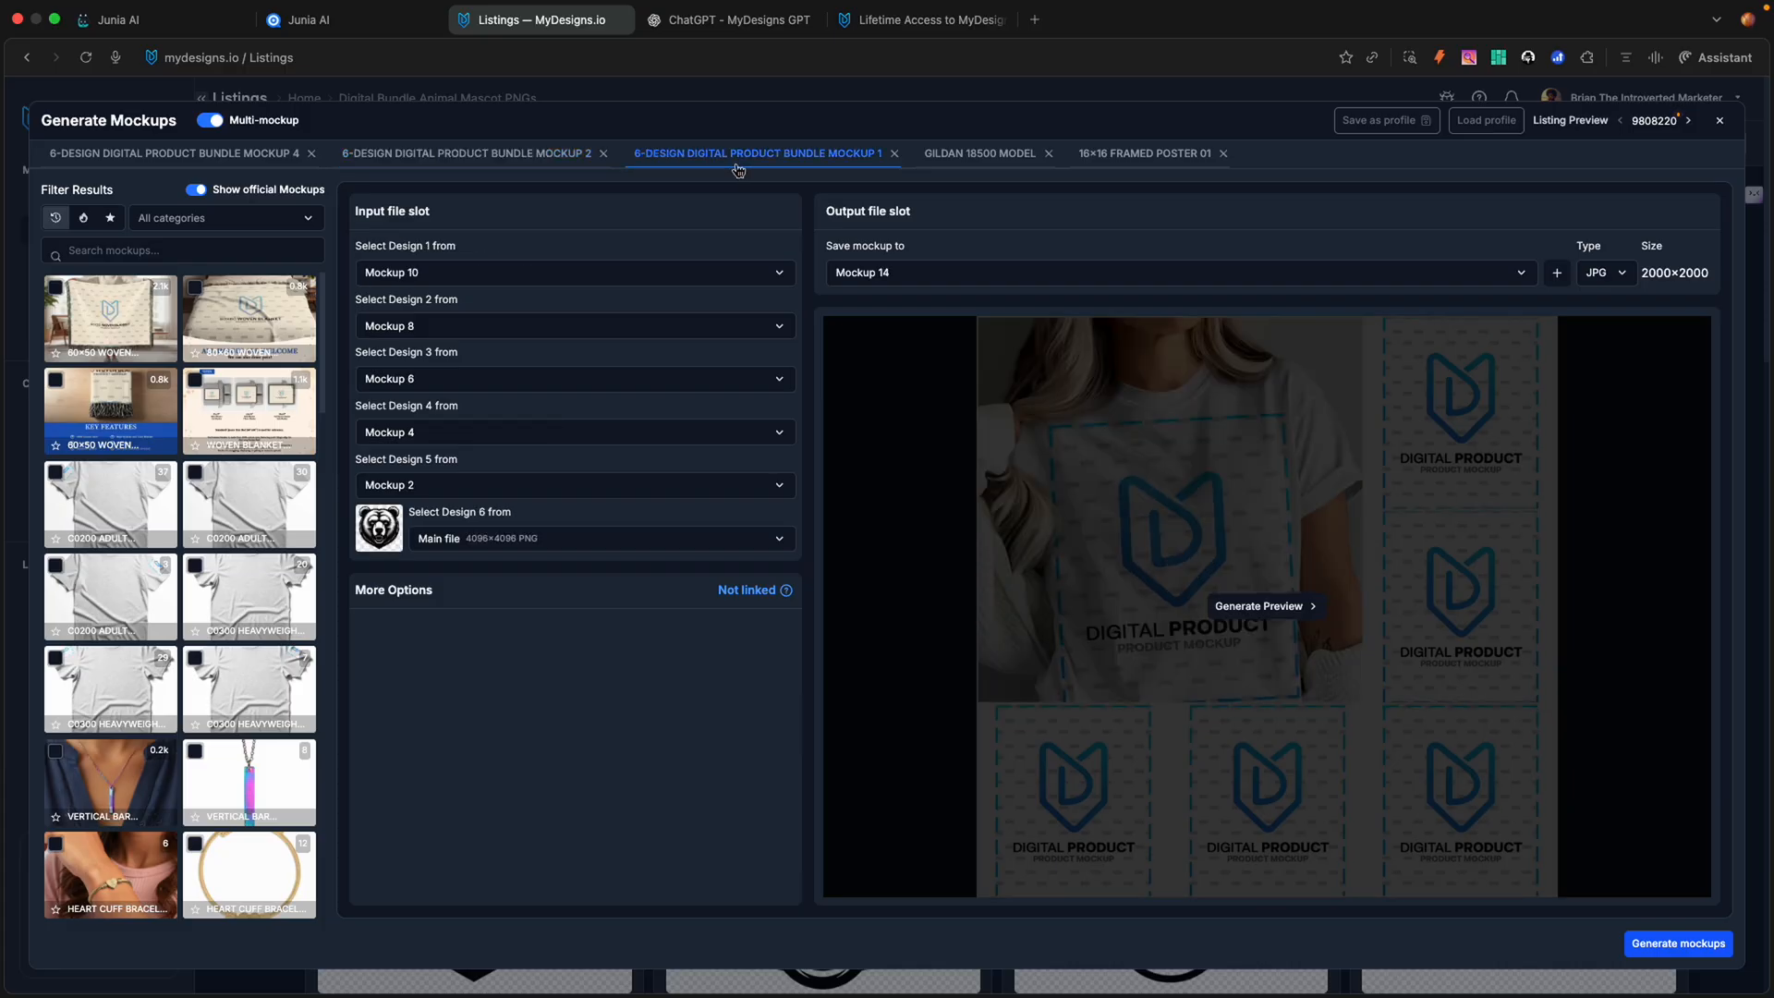
{"action": "left_click", "coordinate": [986, 156]}
{"action": "left_click", "coordinate": [1118, 157]}
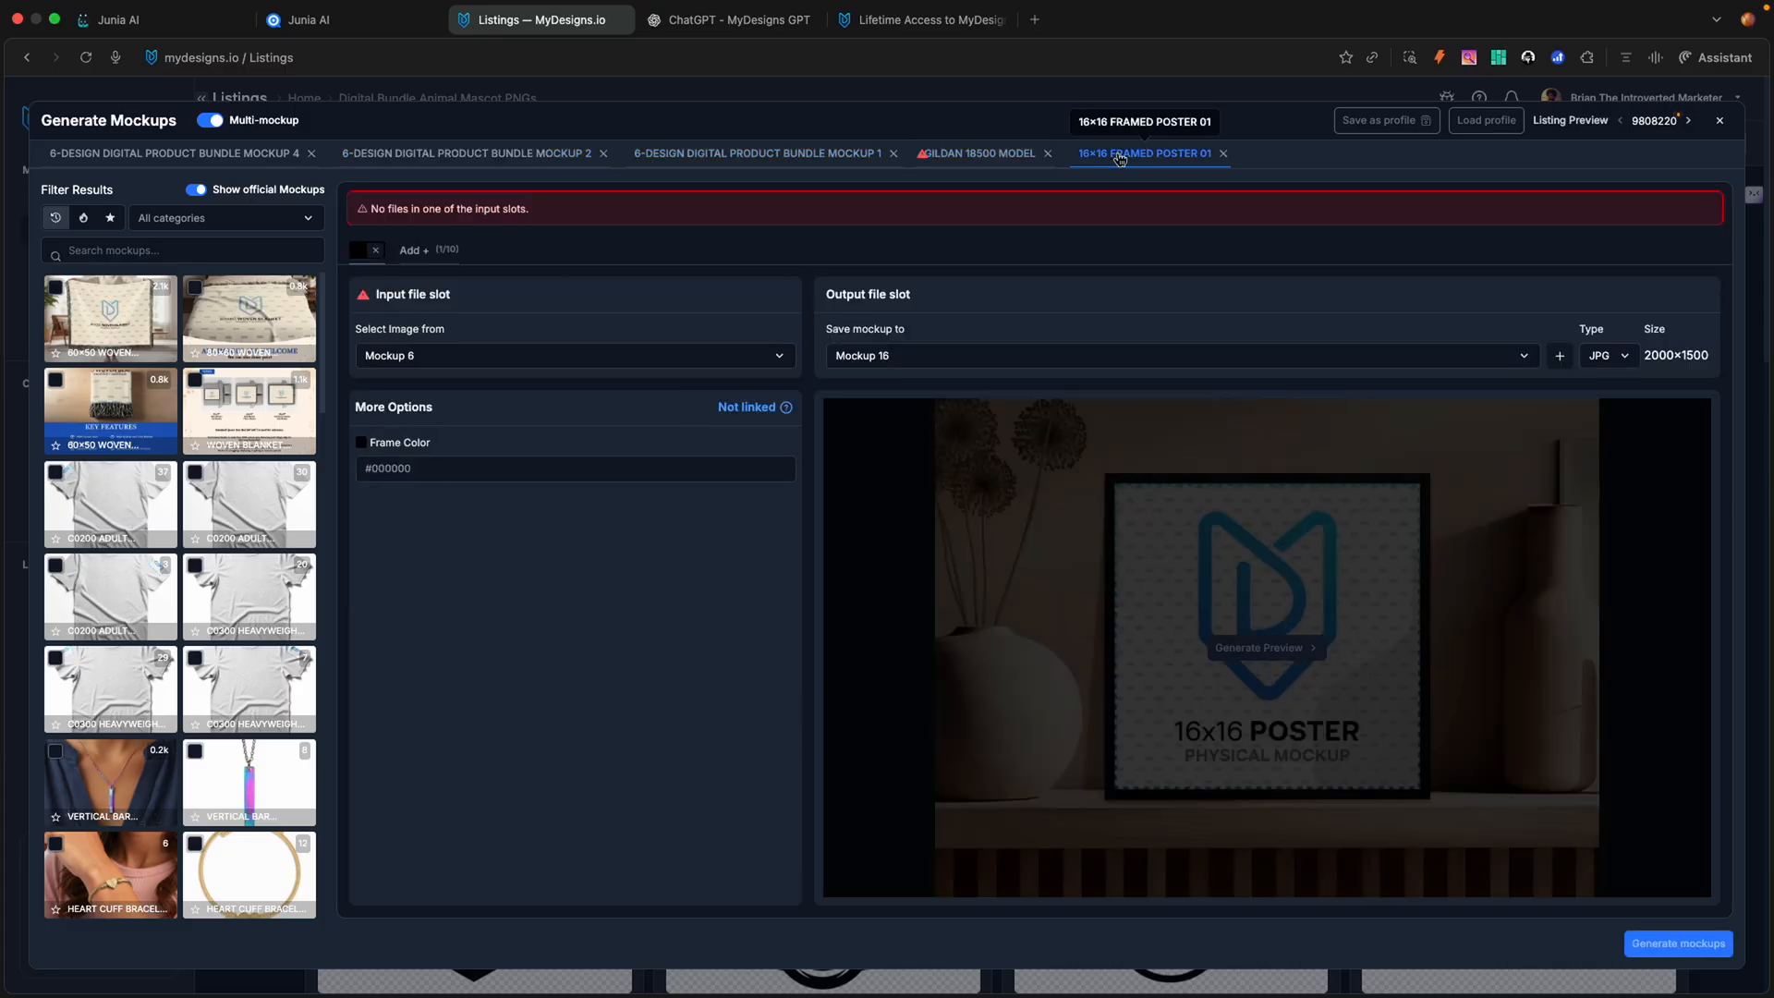
{"action": "left_click", "coordinate": [145, 167]}
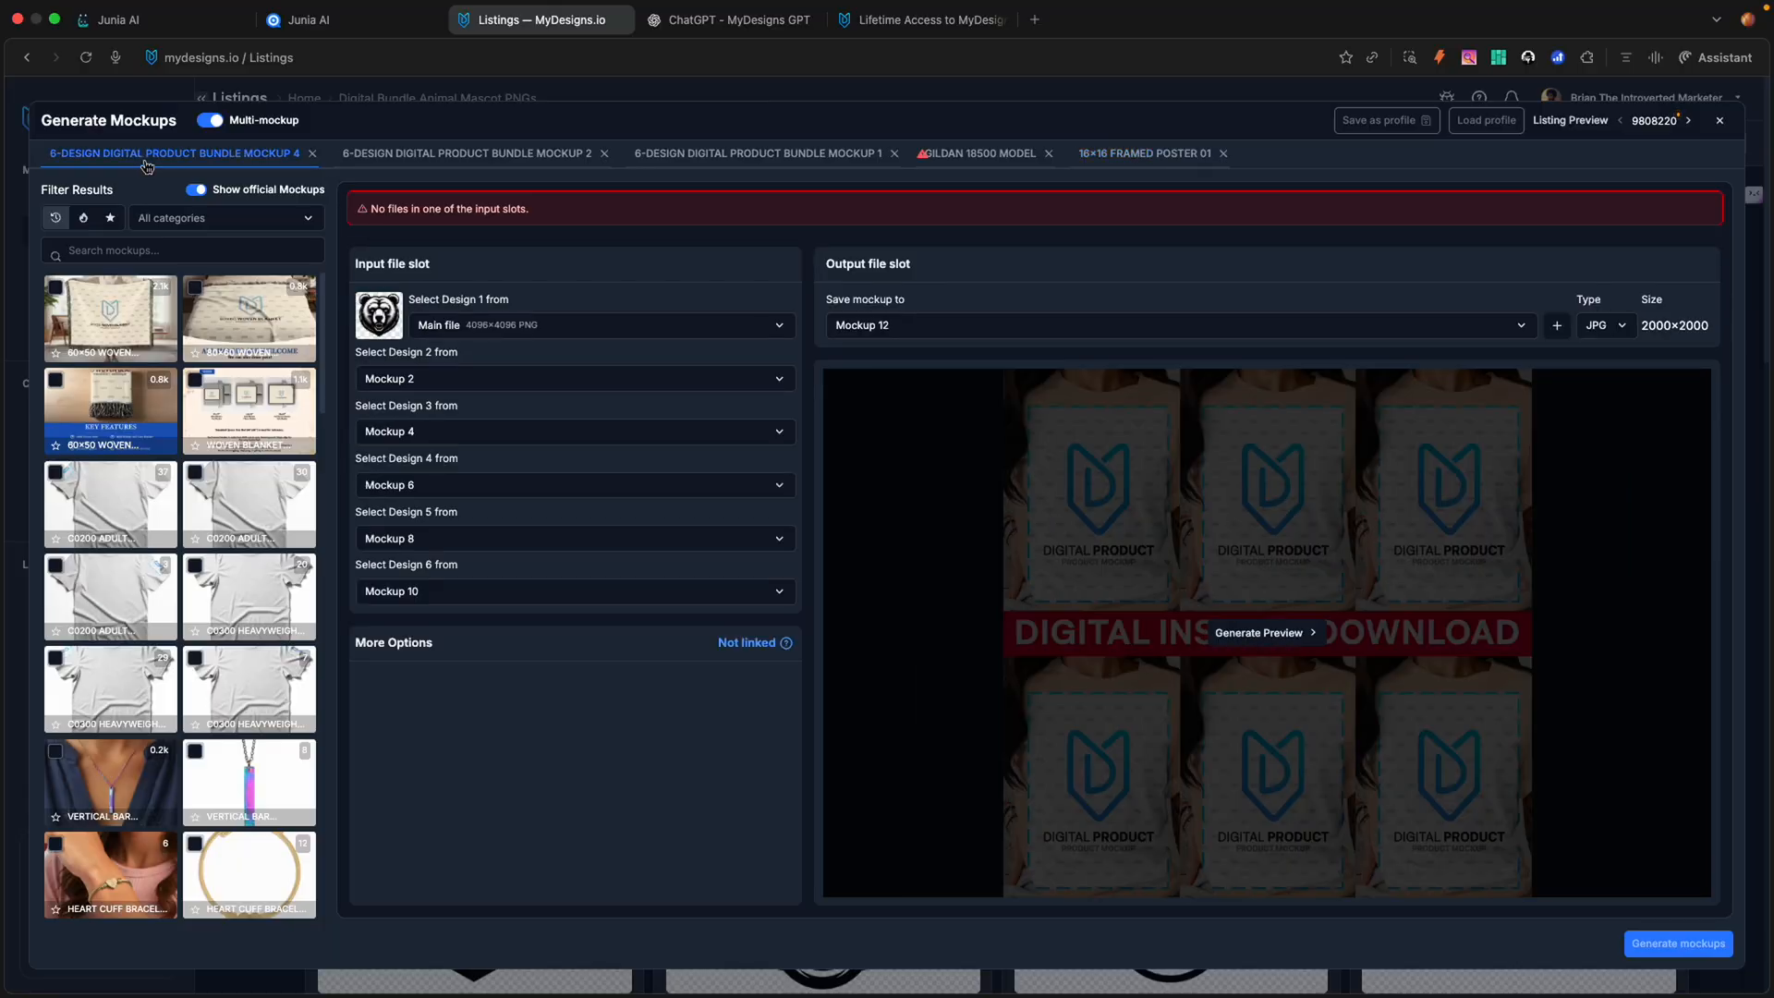
{"action": "left_click", "coordinate": [1719, 121]}
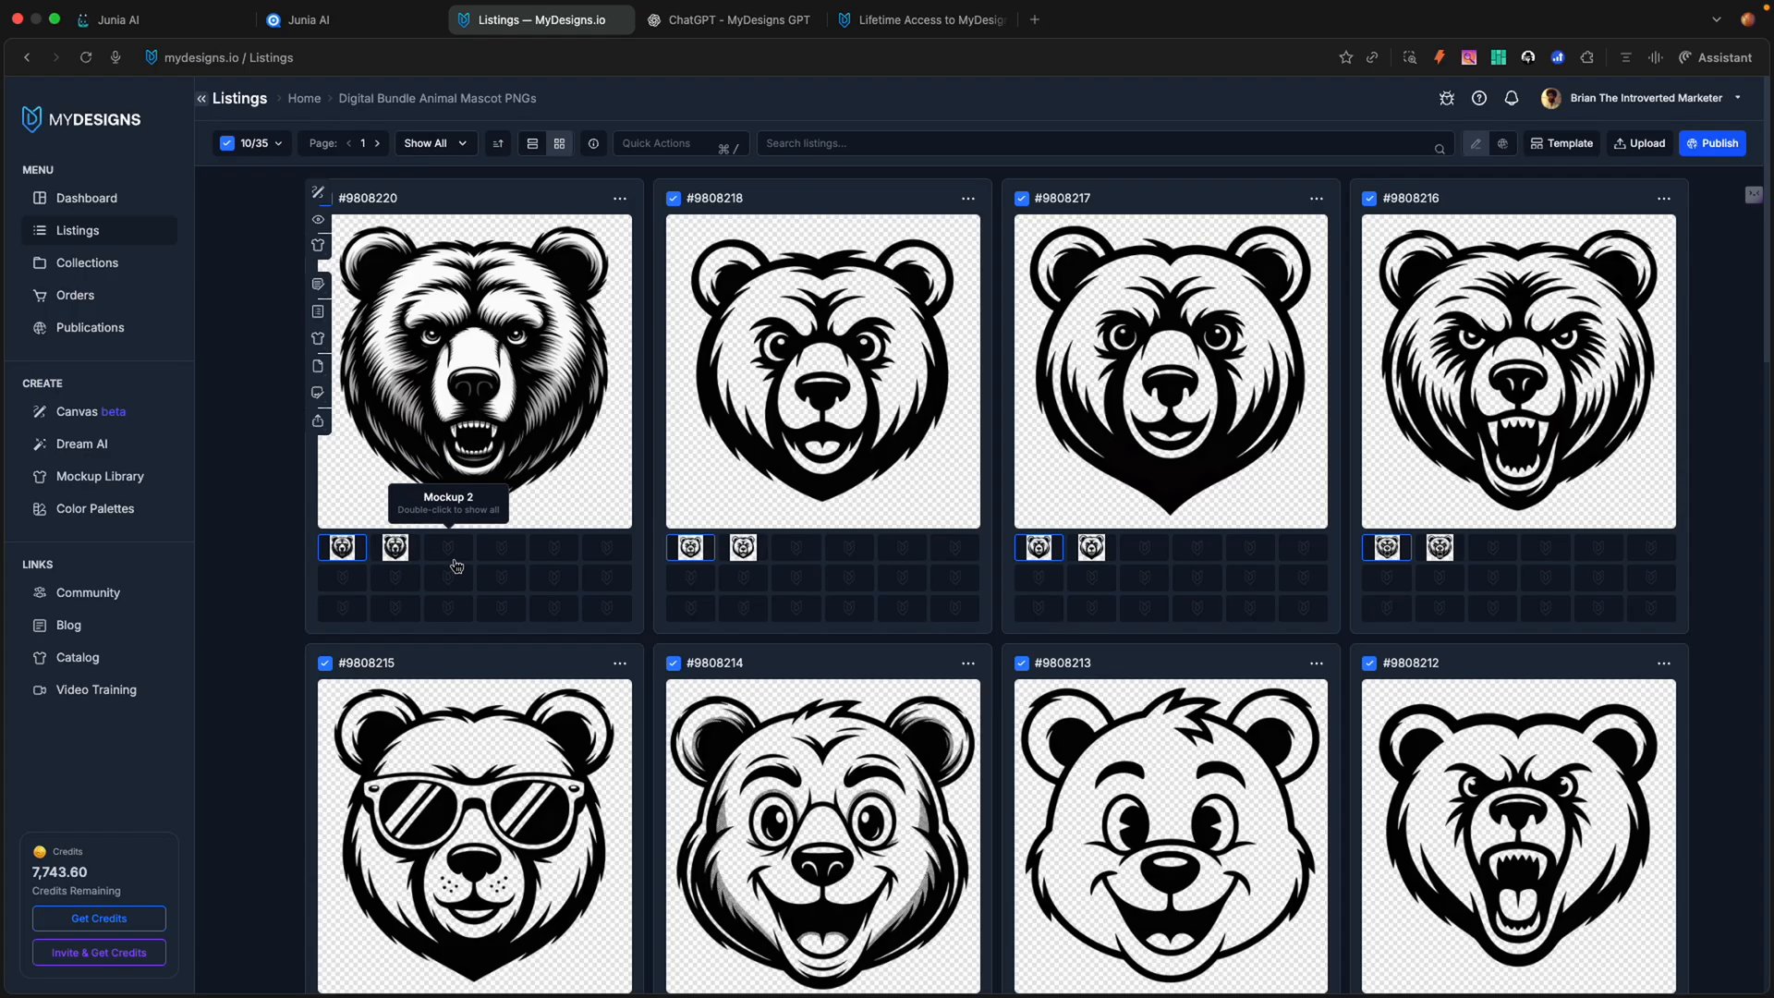
Step: Reopen image mockups for the selected bear listings and load the private profile "6 pngs filled."
{"action": "scroll", "coordinate": [587, 565], "scroll_direction": "down", "scroll_amount": 4}
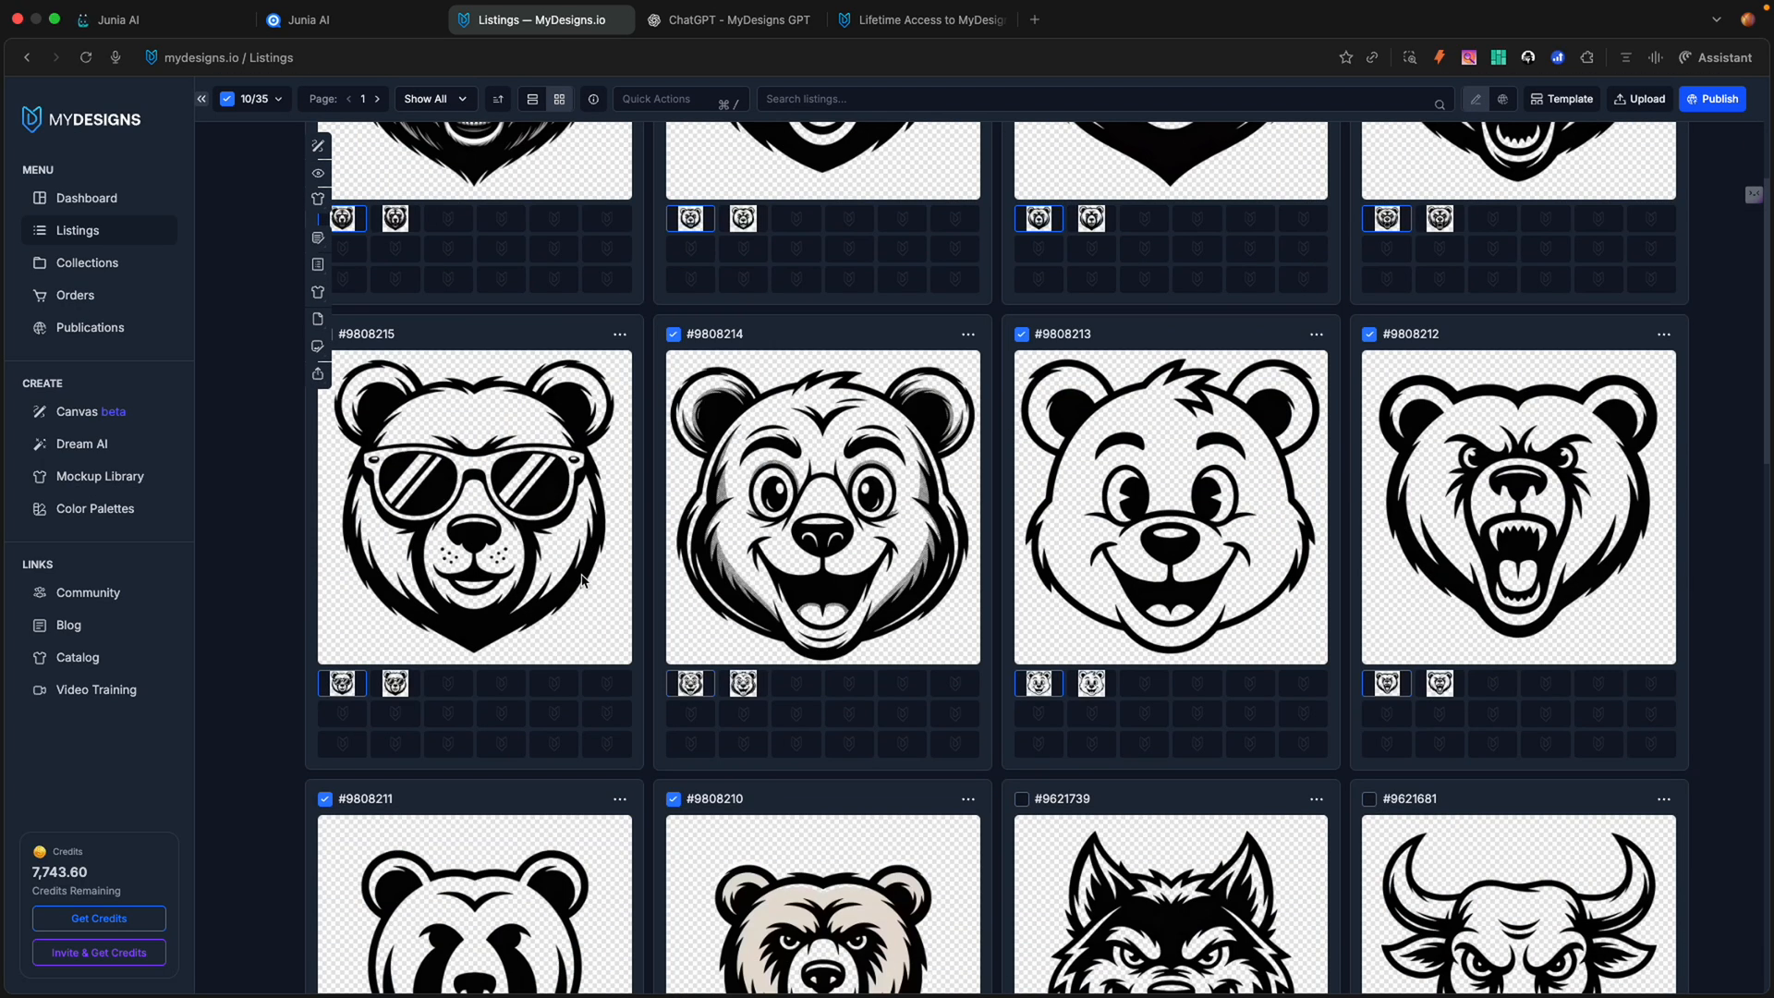
{"action": "scroll", "coordinate": [321, 372], "scroll_direction": "up", "scroll_amount": 2}
{"action": "left_click", "coordinate": [318, 292]}
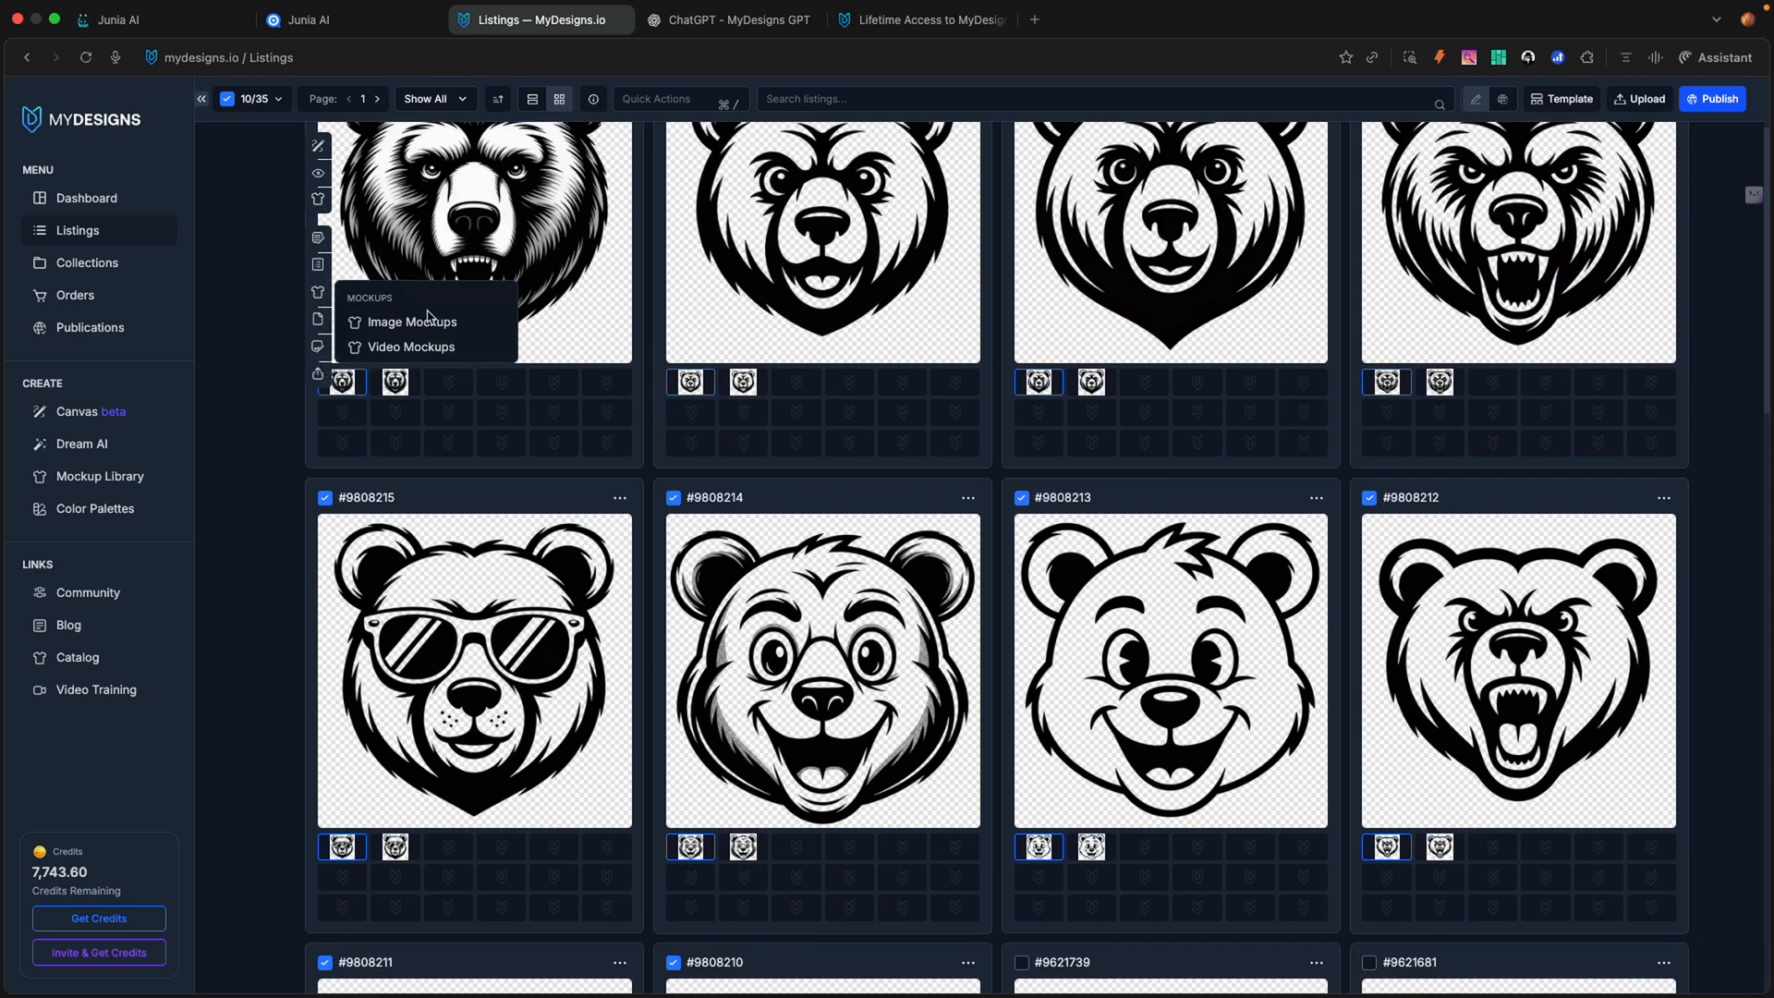
{"action": "left_click", "coordinate": [411, 325]}
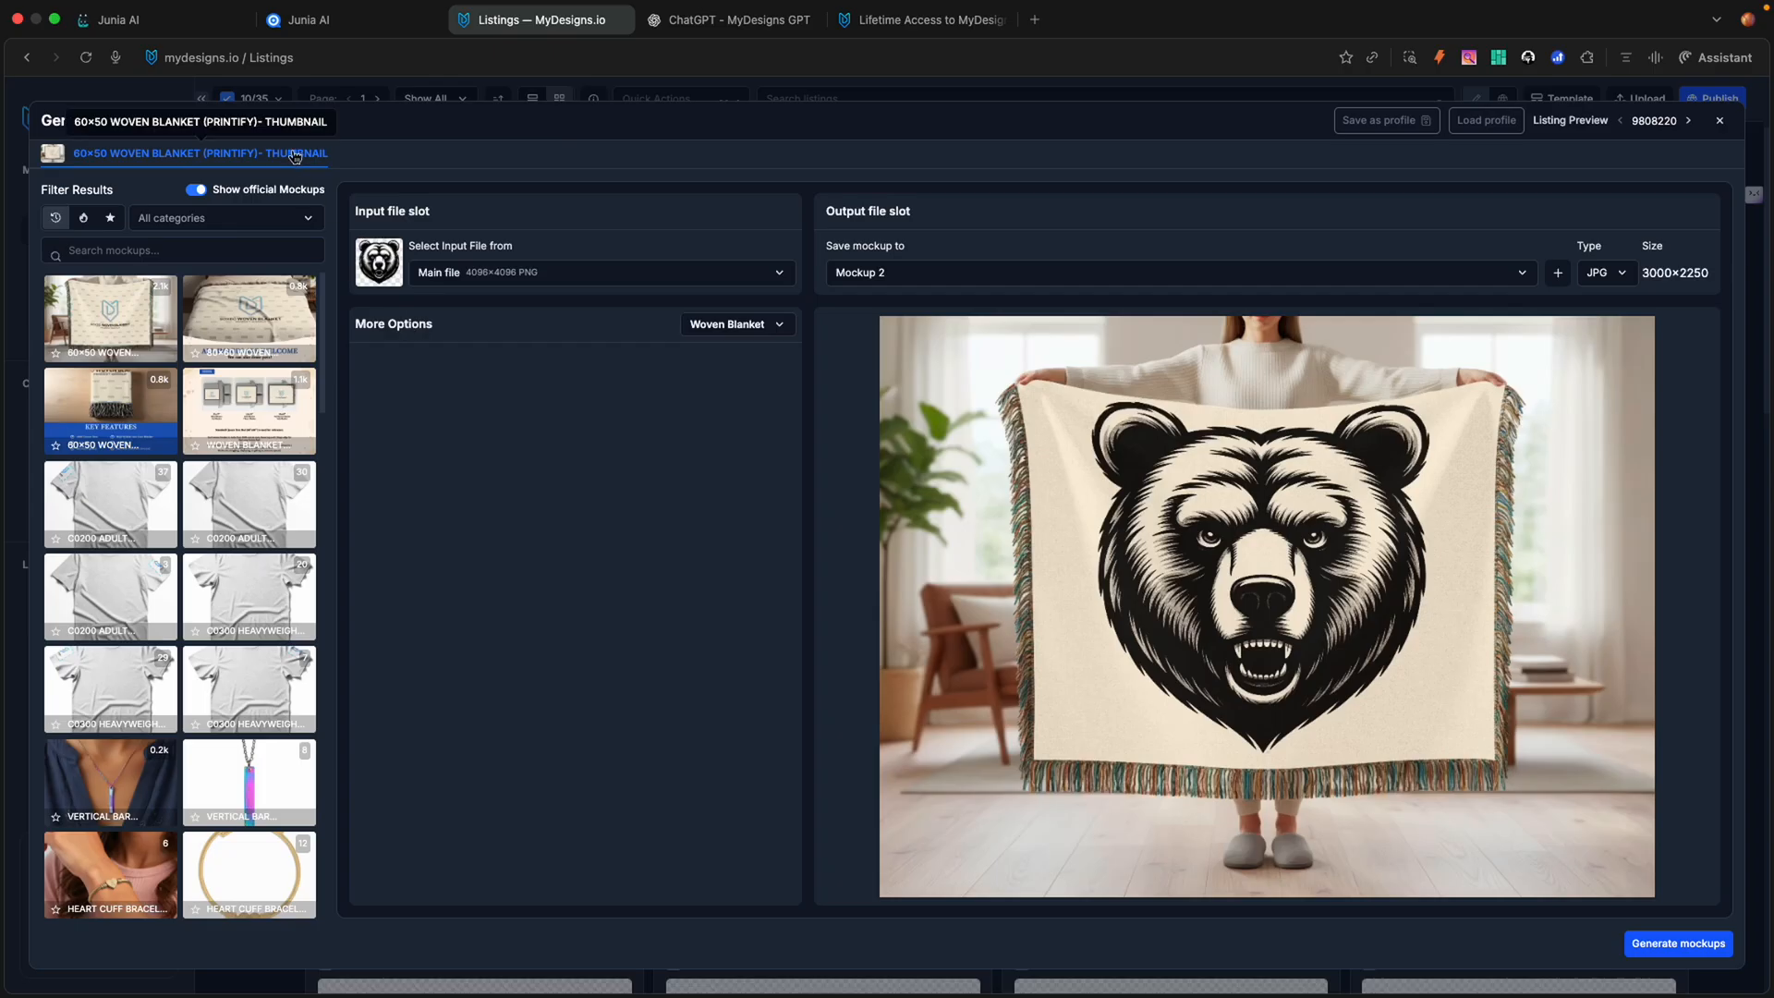
{"action": "left_click", "coordinate": [1462, 129]}
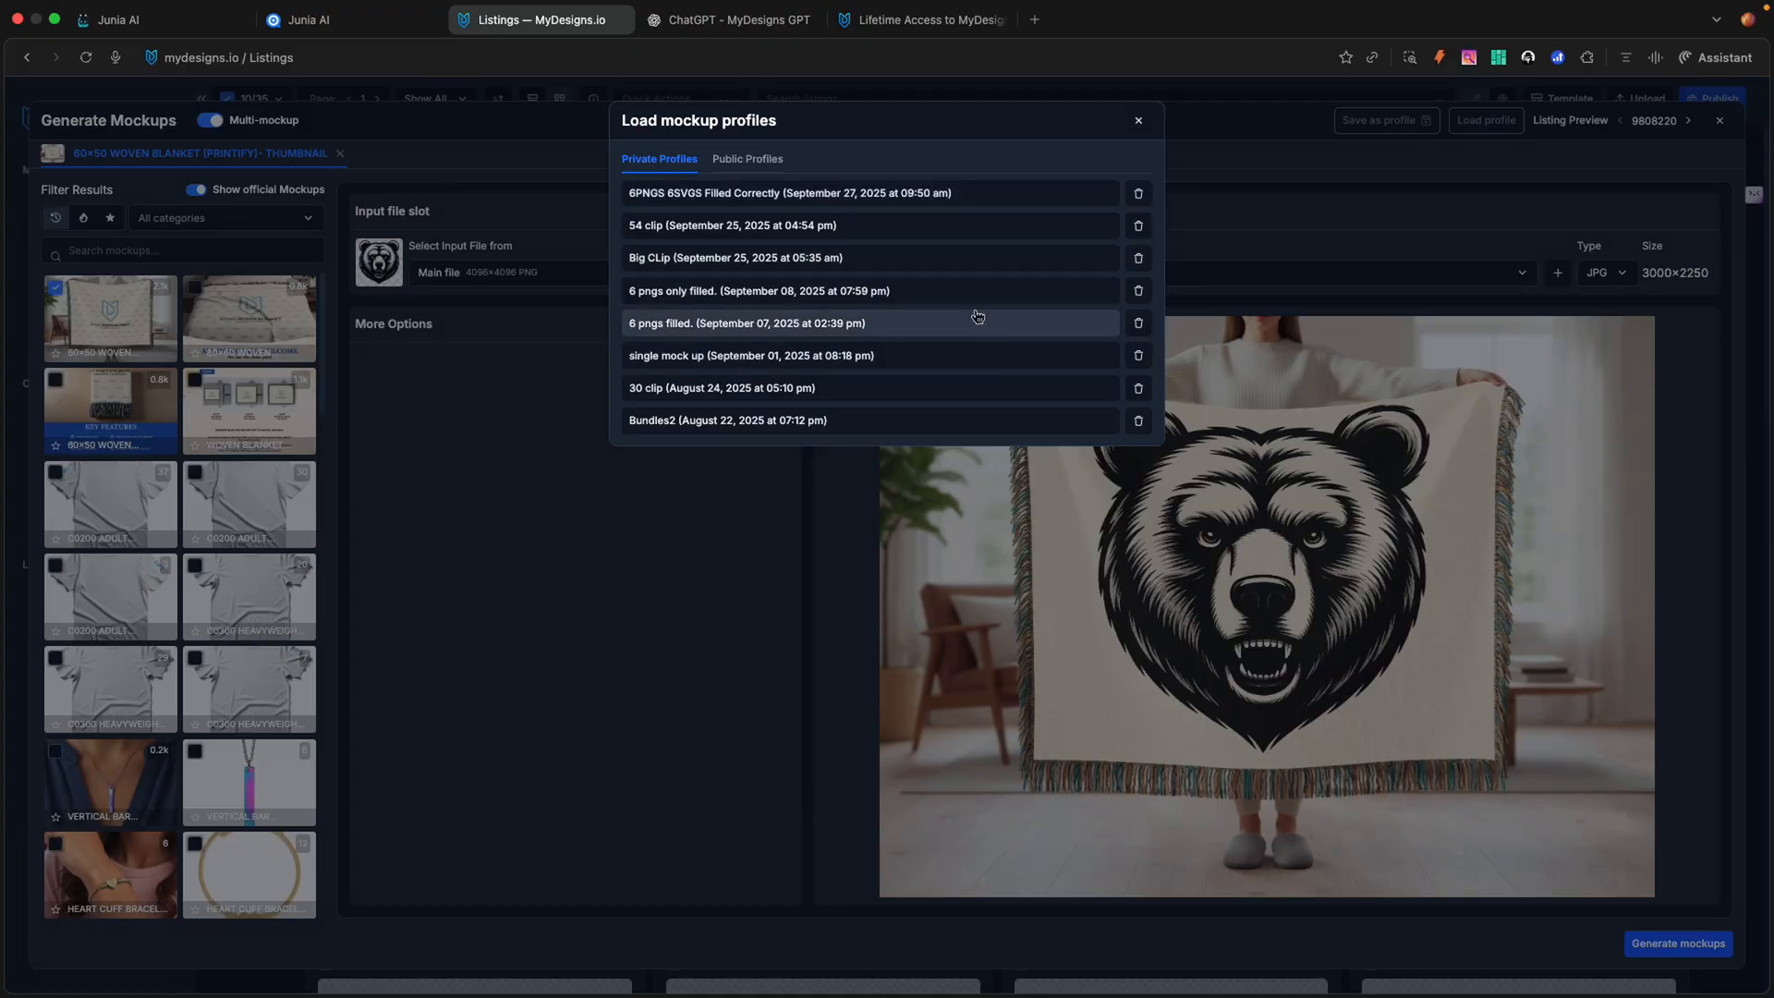
{"action": "left_click", "coordinate": [753, 322]}
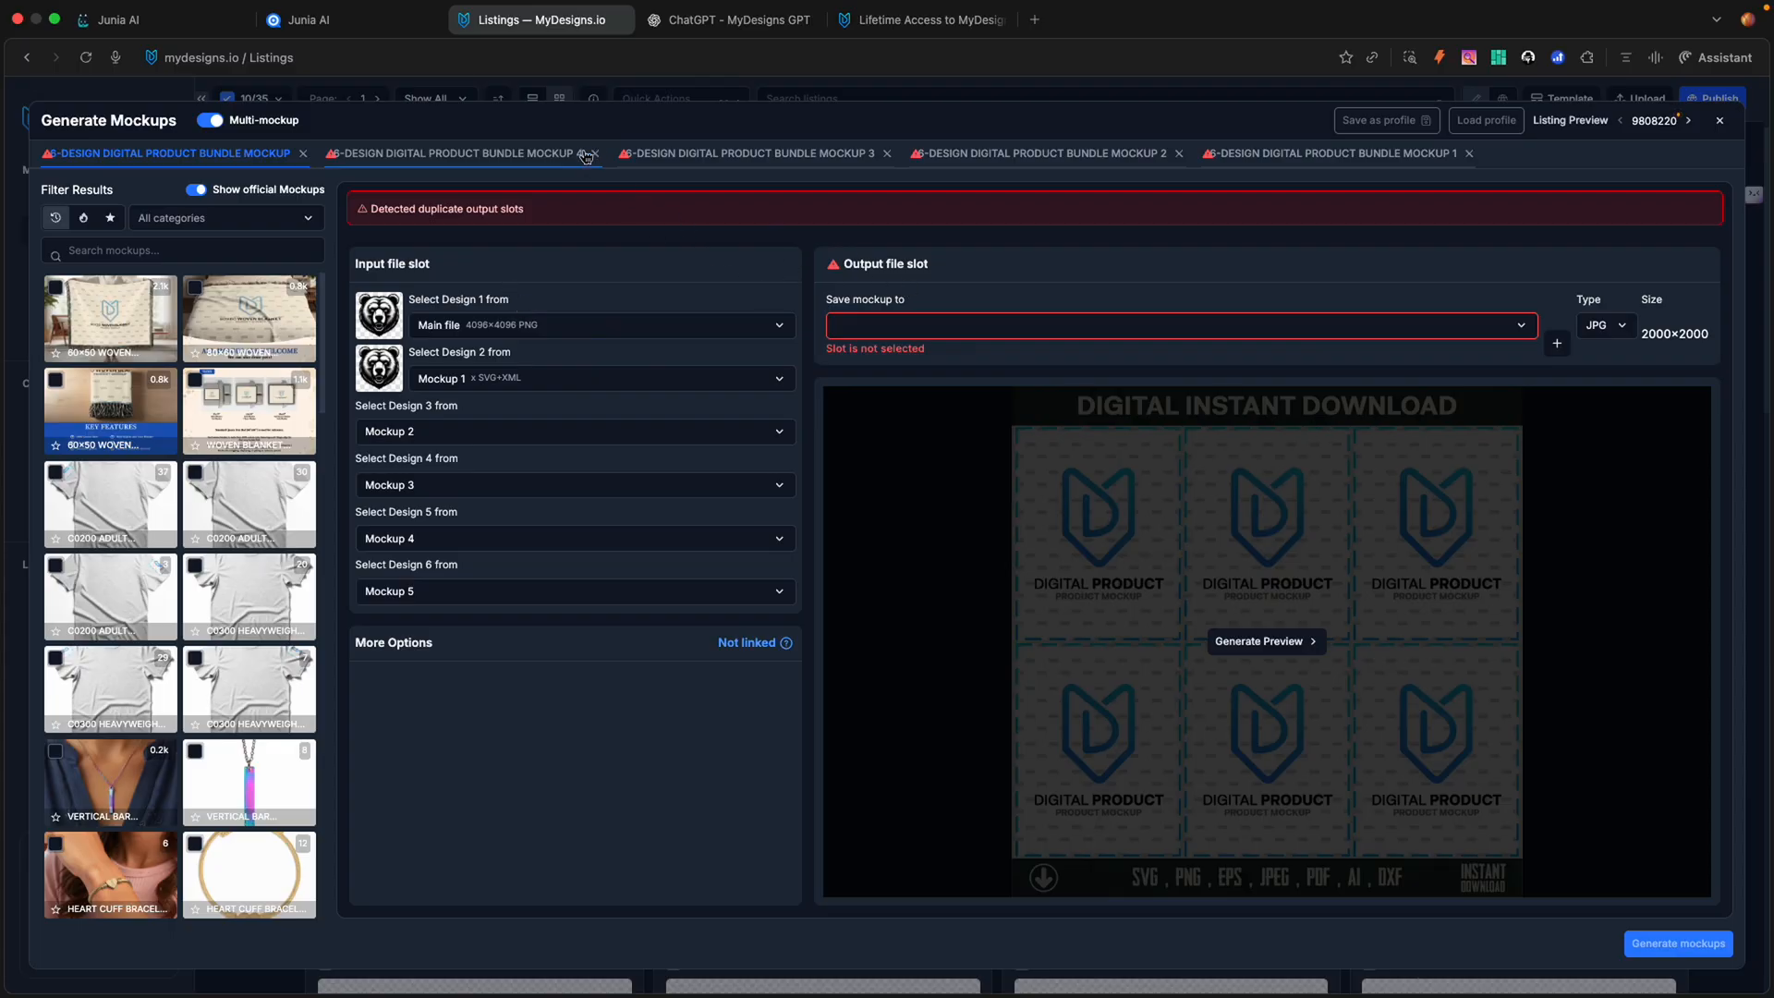
Step: Save the first 6-Design Digital Product Bundle mockup to the Mockup 2 slot and Bundle Mockup 4 to Mockup 3
{"action": "left_click", "coordinate": [923, 330]}
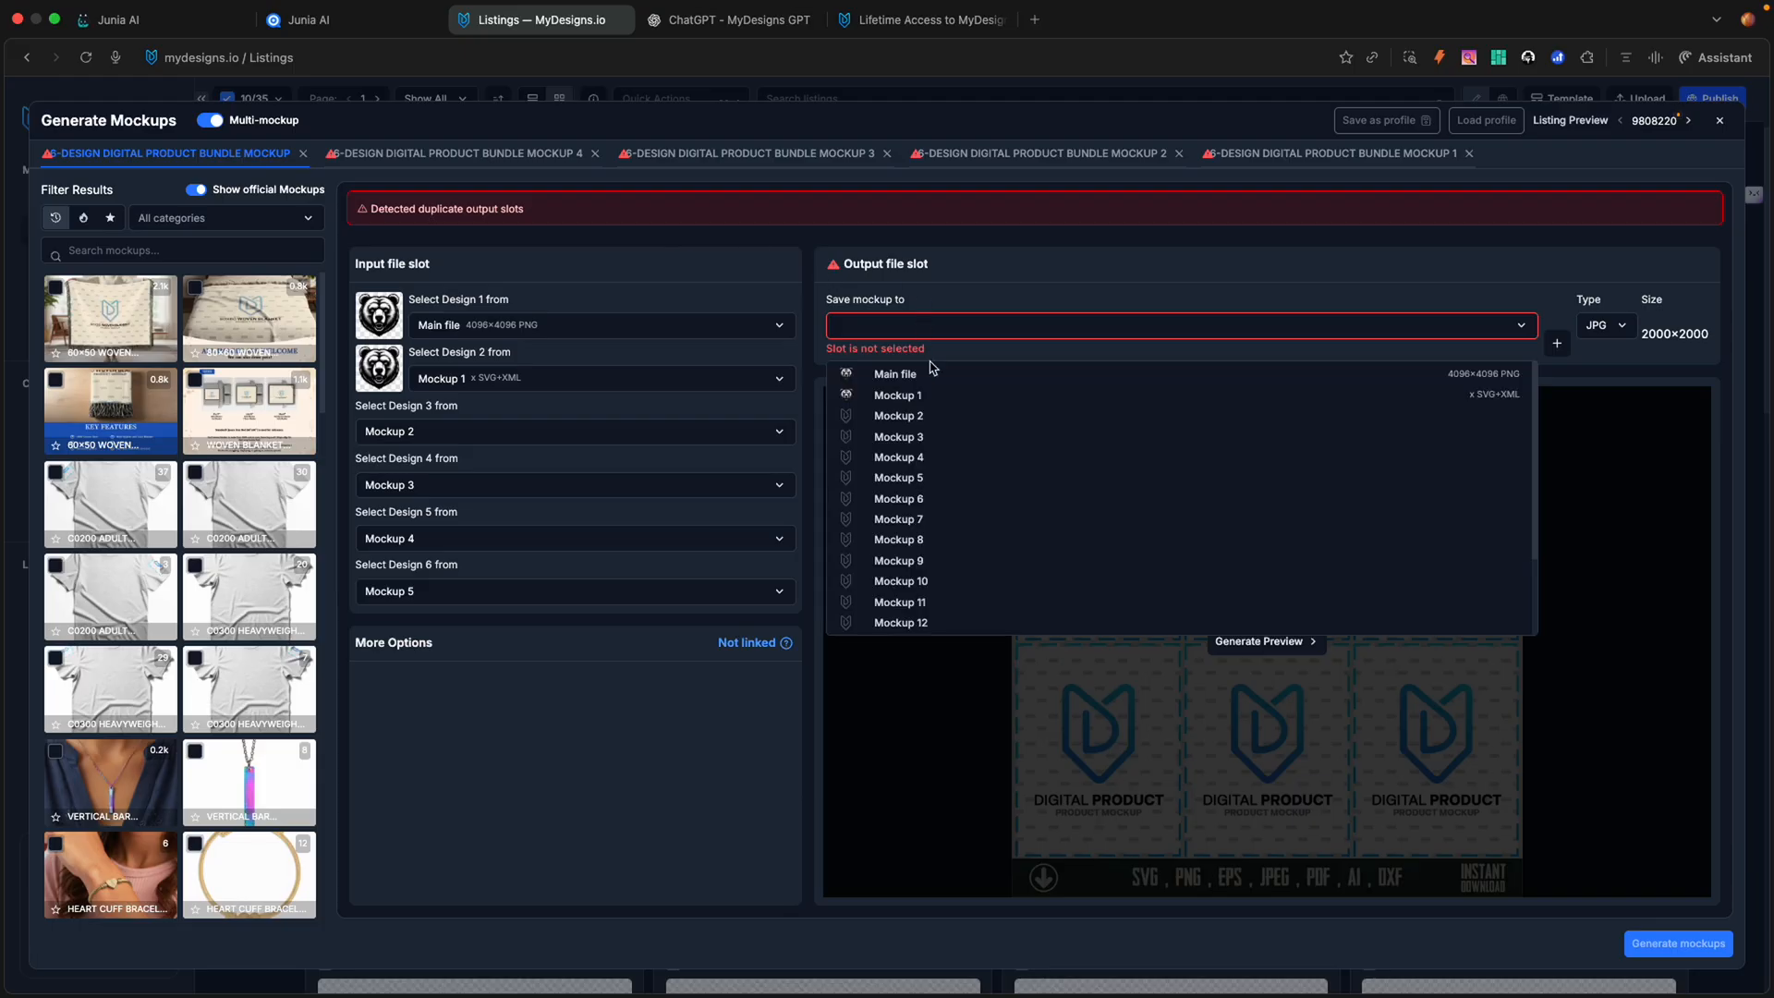
{"action": "left_click", "coordinate": [933, 428]}
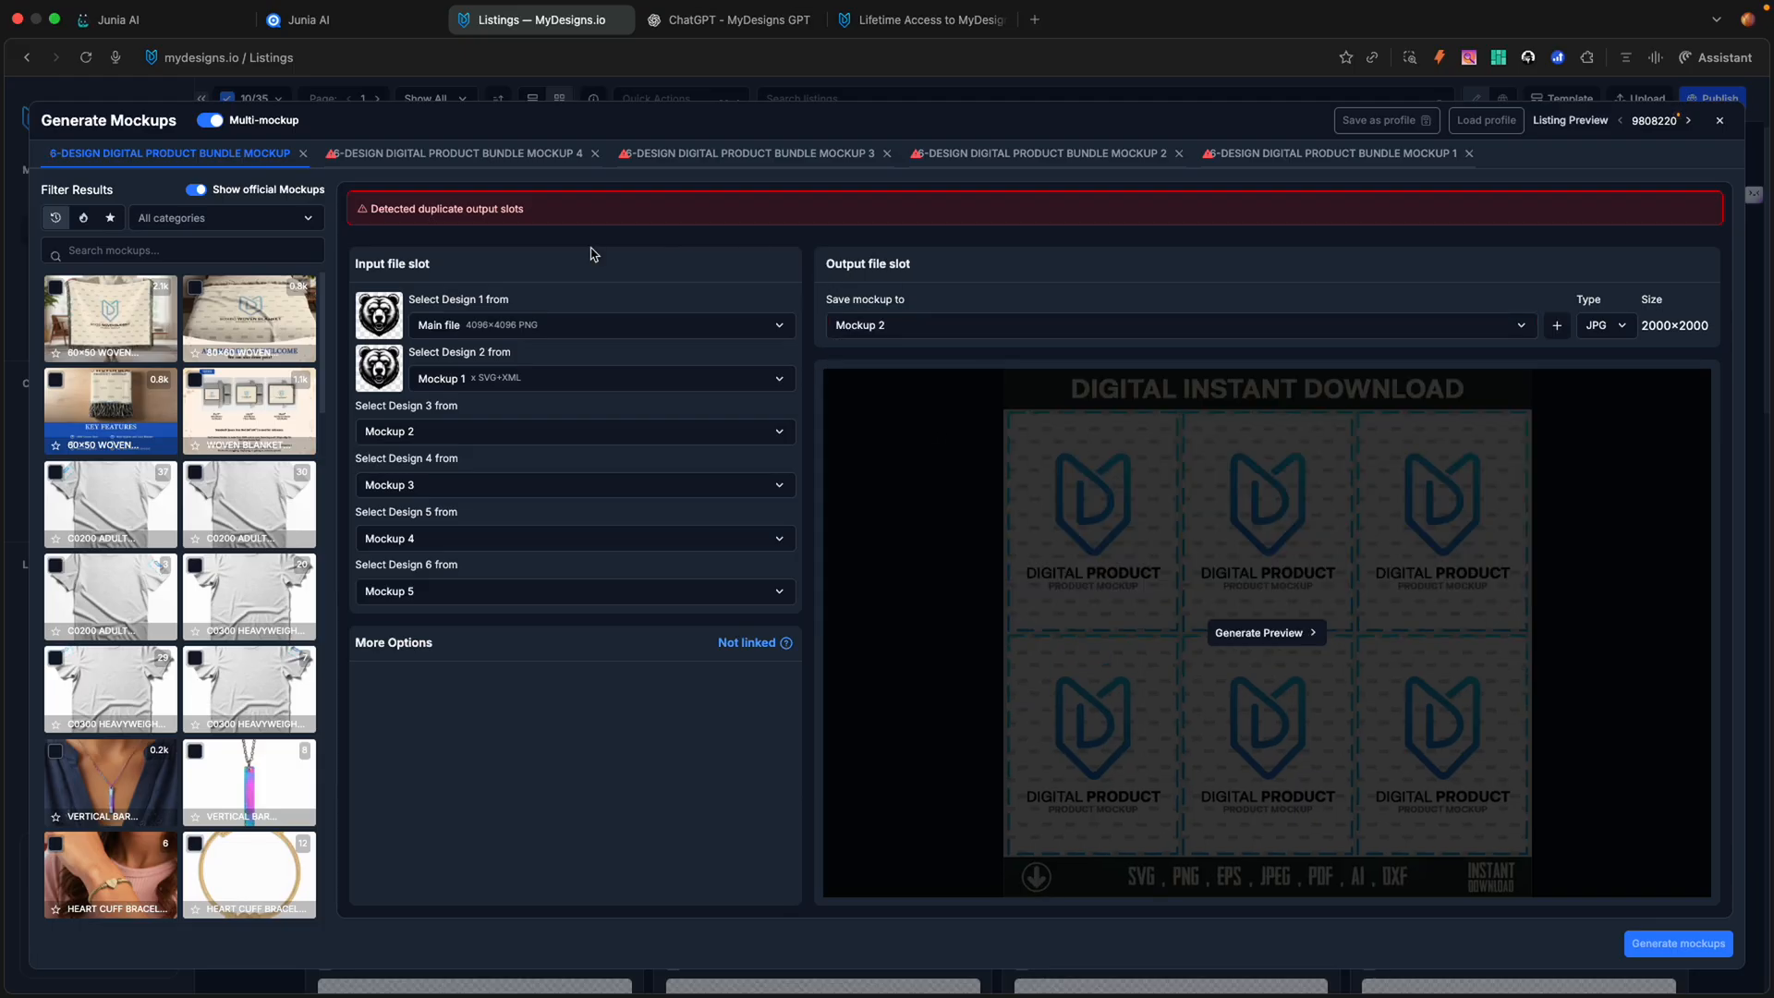
{"action": "left_click", "coordinate": [507, 164]}
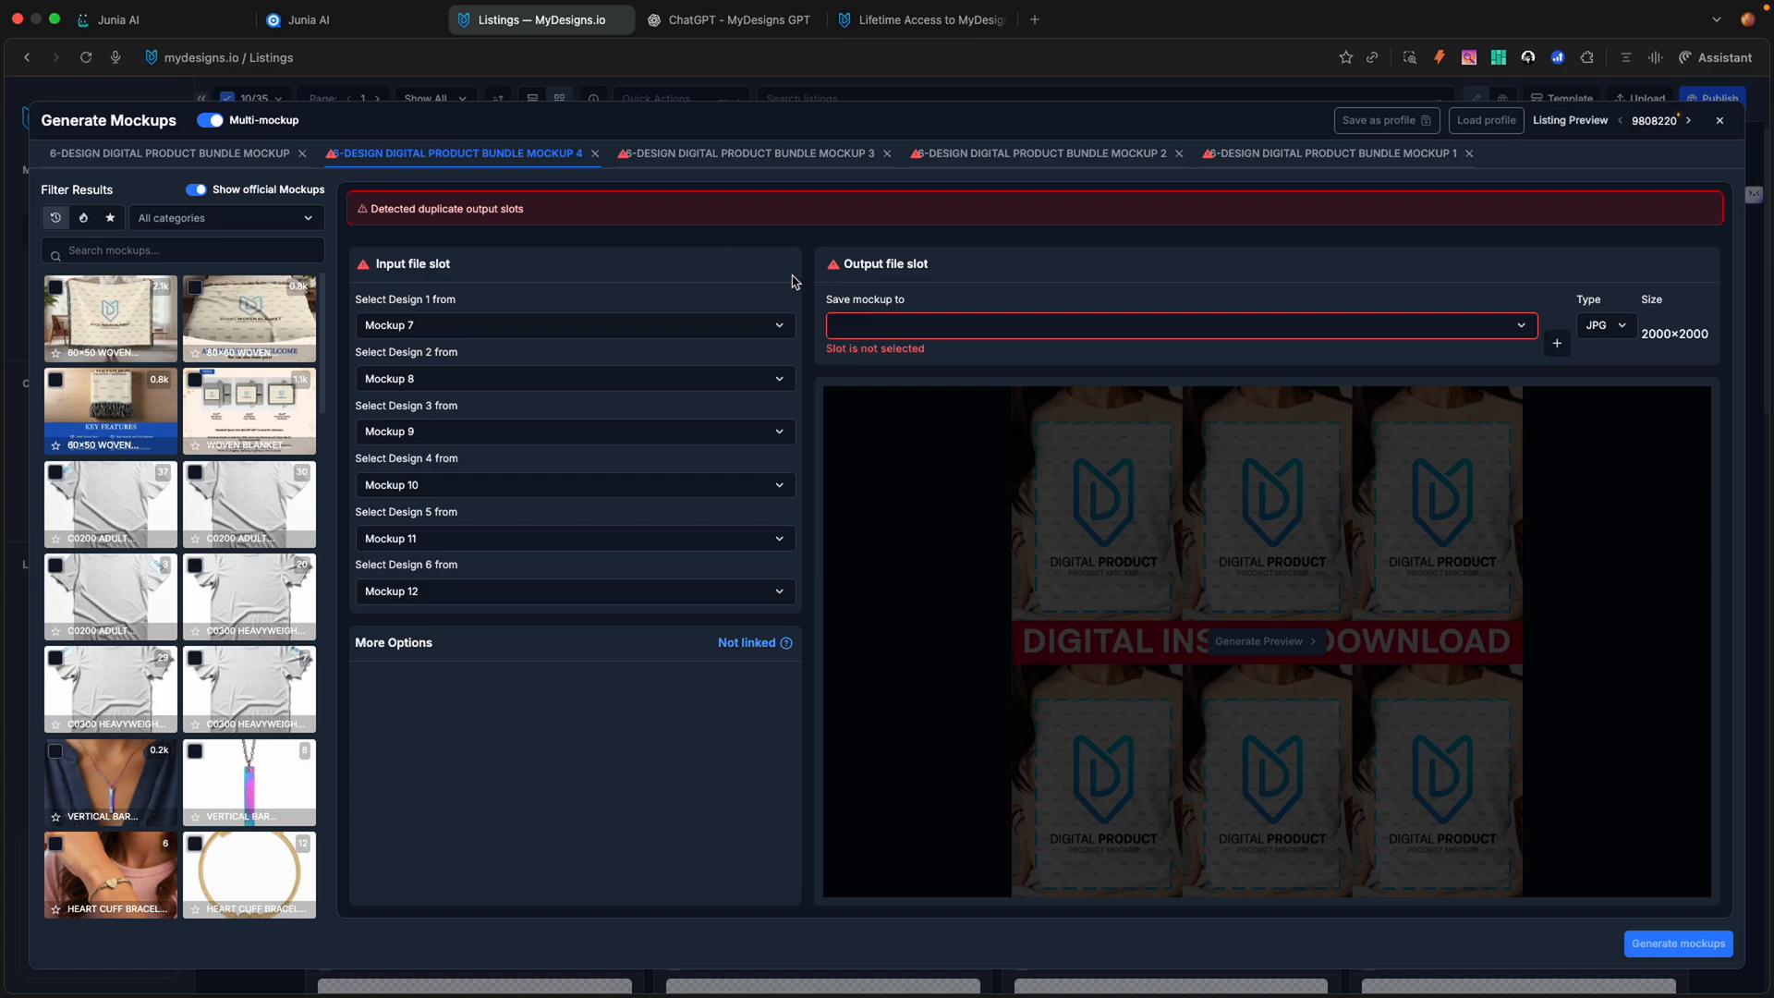
{"action": "left_click", "coordinate": [1000, 333]}
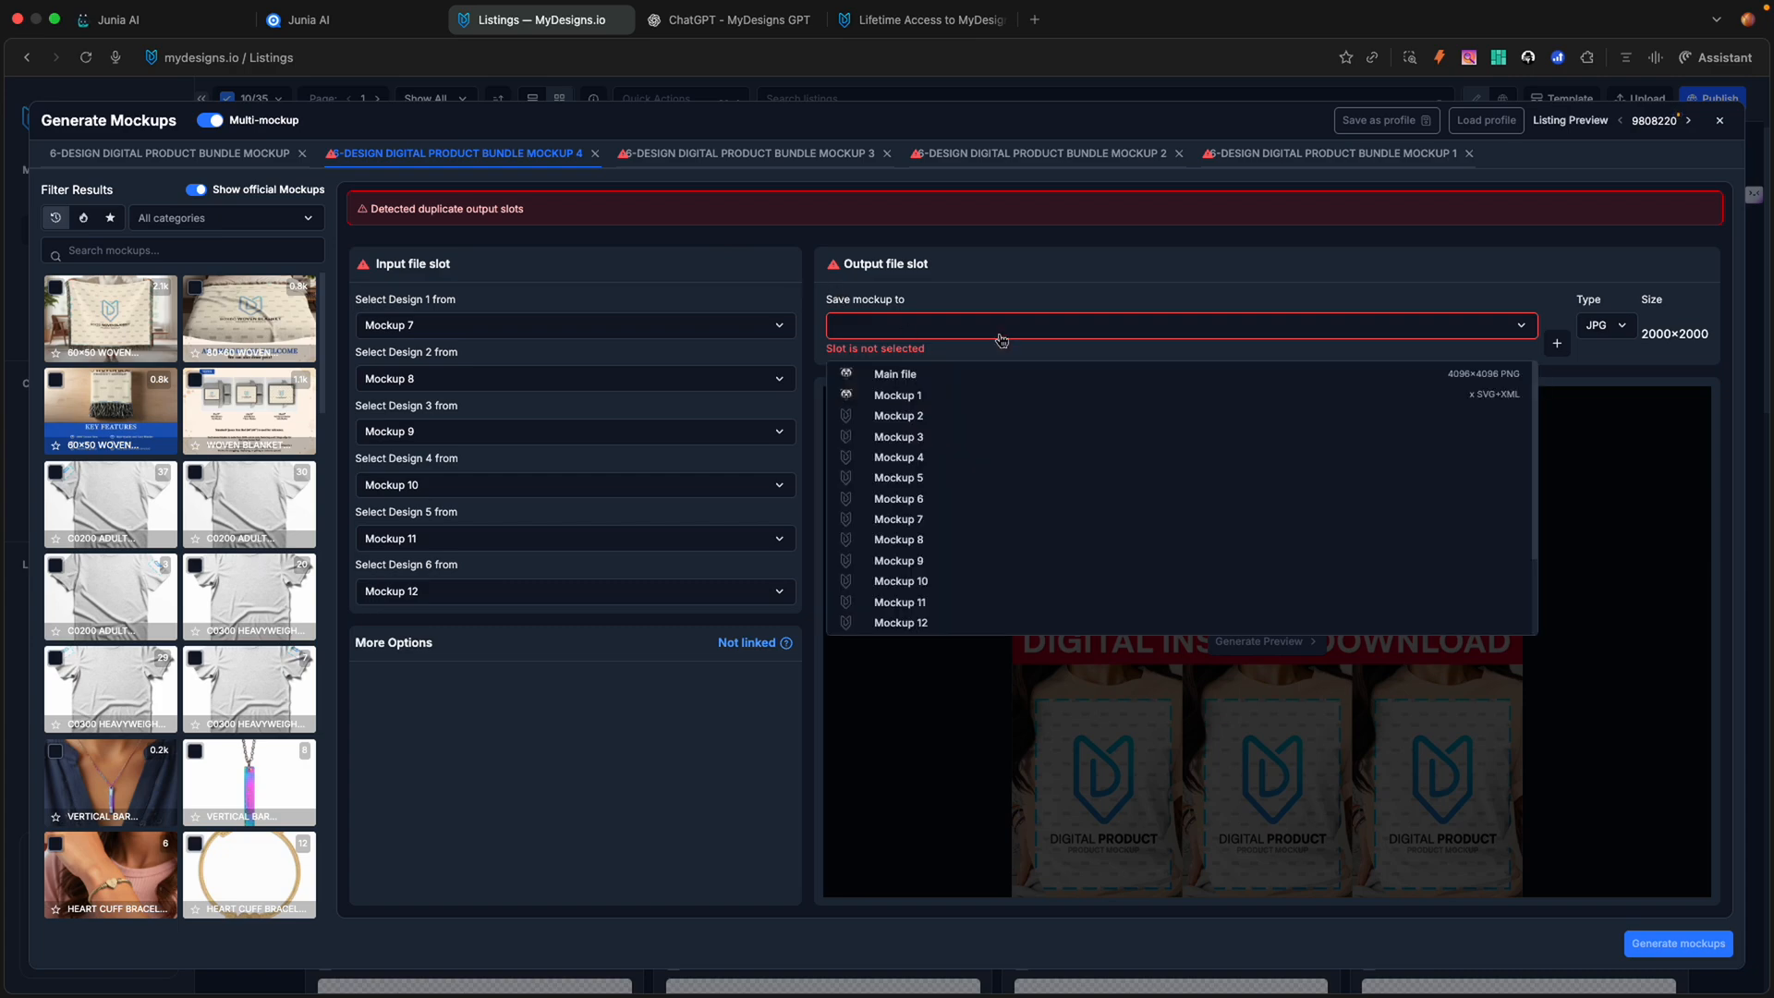
{"action": "left_click", "coordinate": [934, 438]}
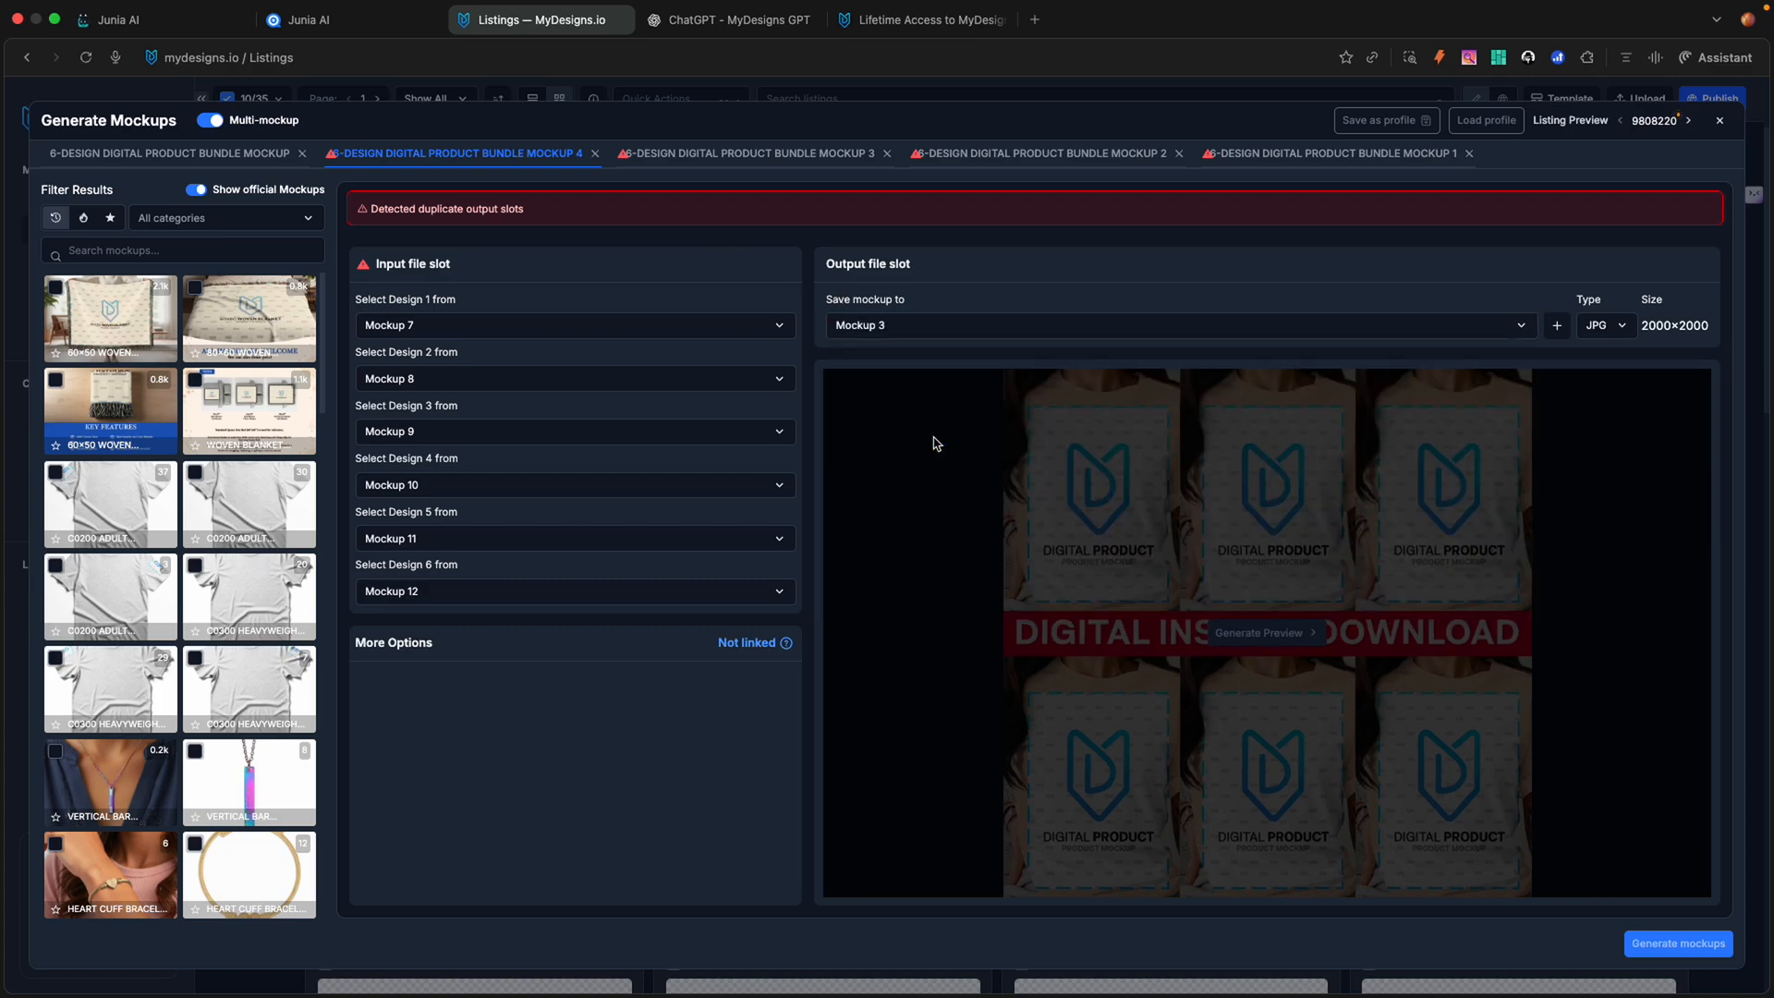
Step: Assign output slots Mockup 4, Mockup 5 and Mockup 6 to 6-Design Bundle Mockups 3, 2 and 1 respectively
{"action": "left_click", "coordinate": [790, 172]}
{"action": "left_click", "coordinate": [1015, 332]}
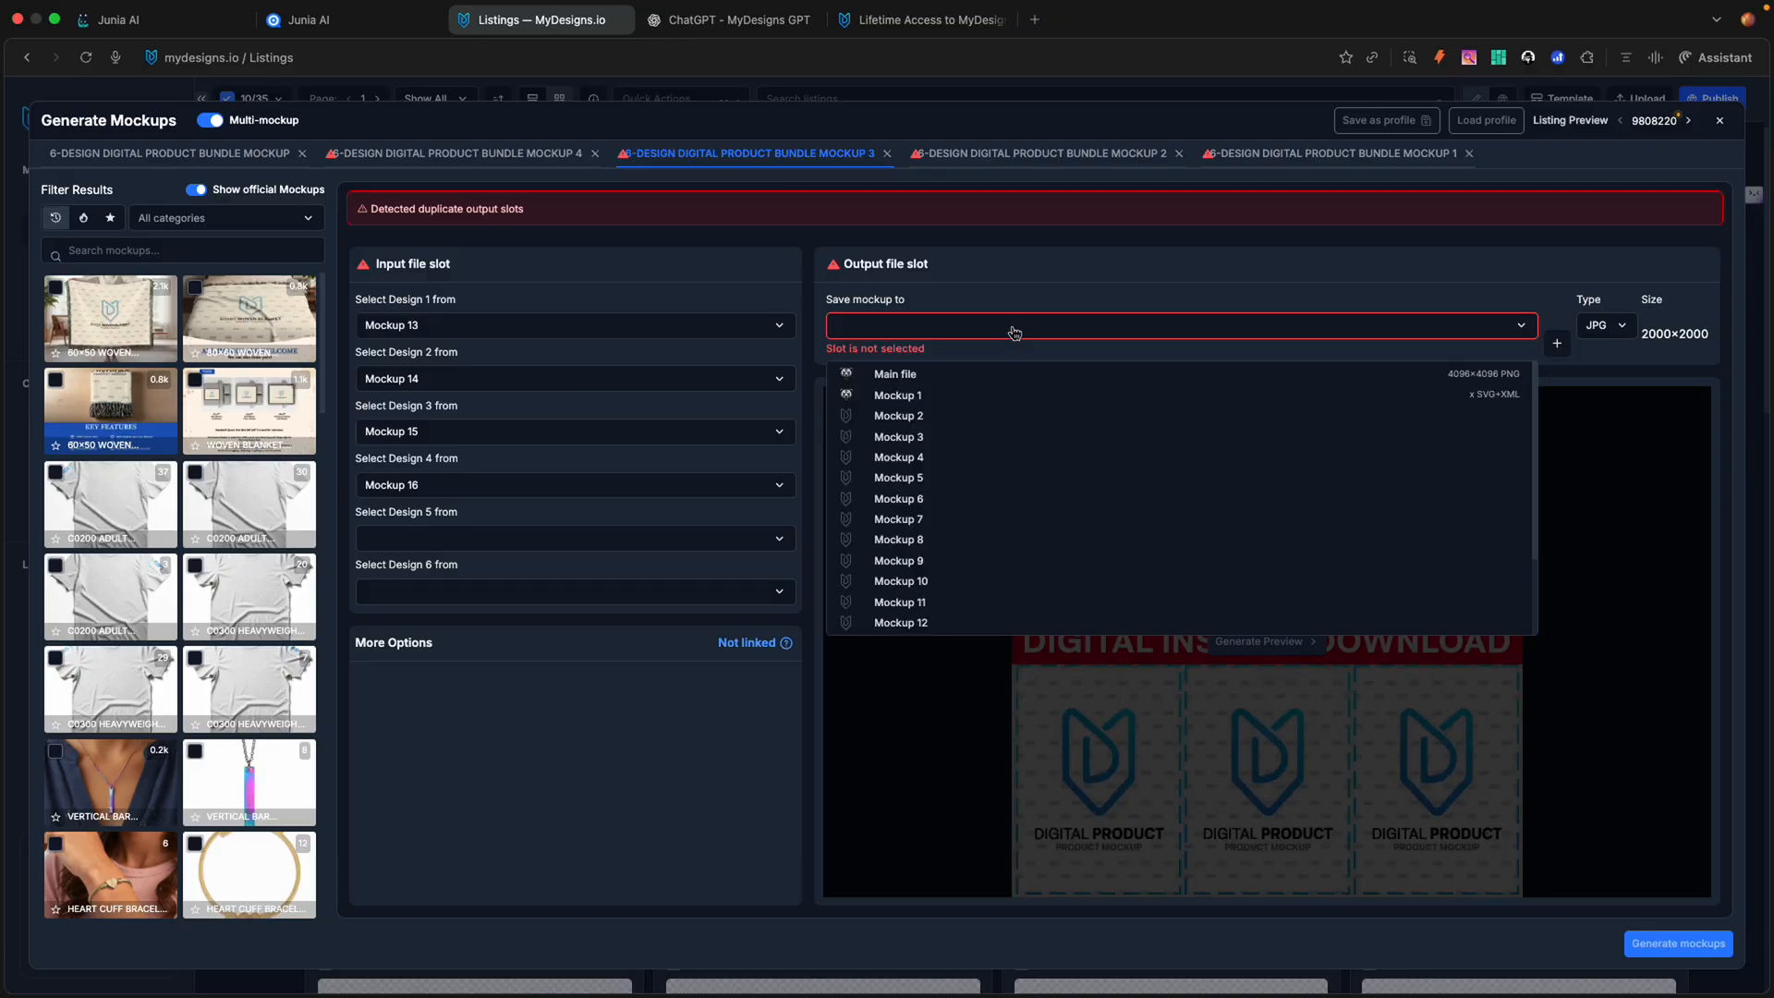
{"action": "left_click", "coordinate": [954, 457]}
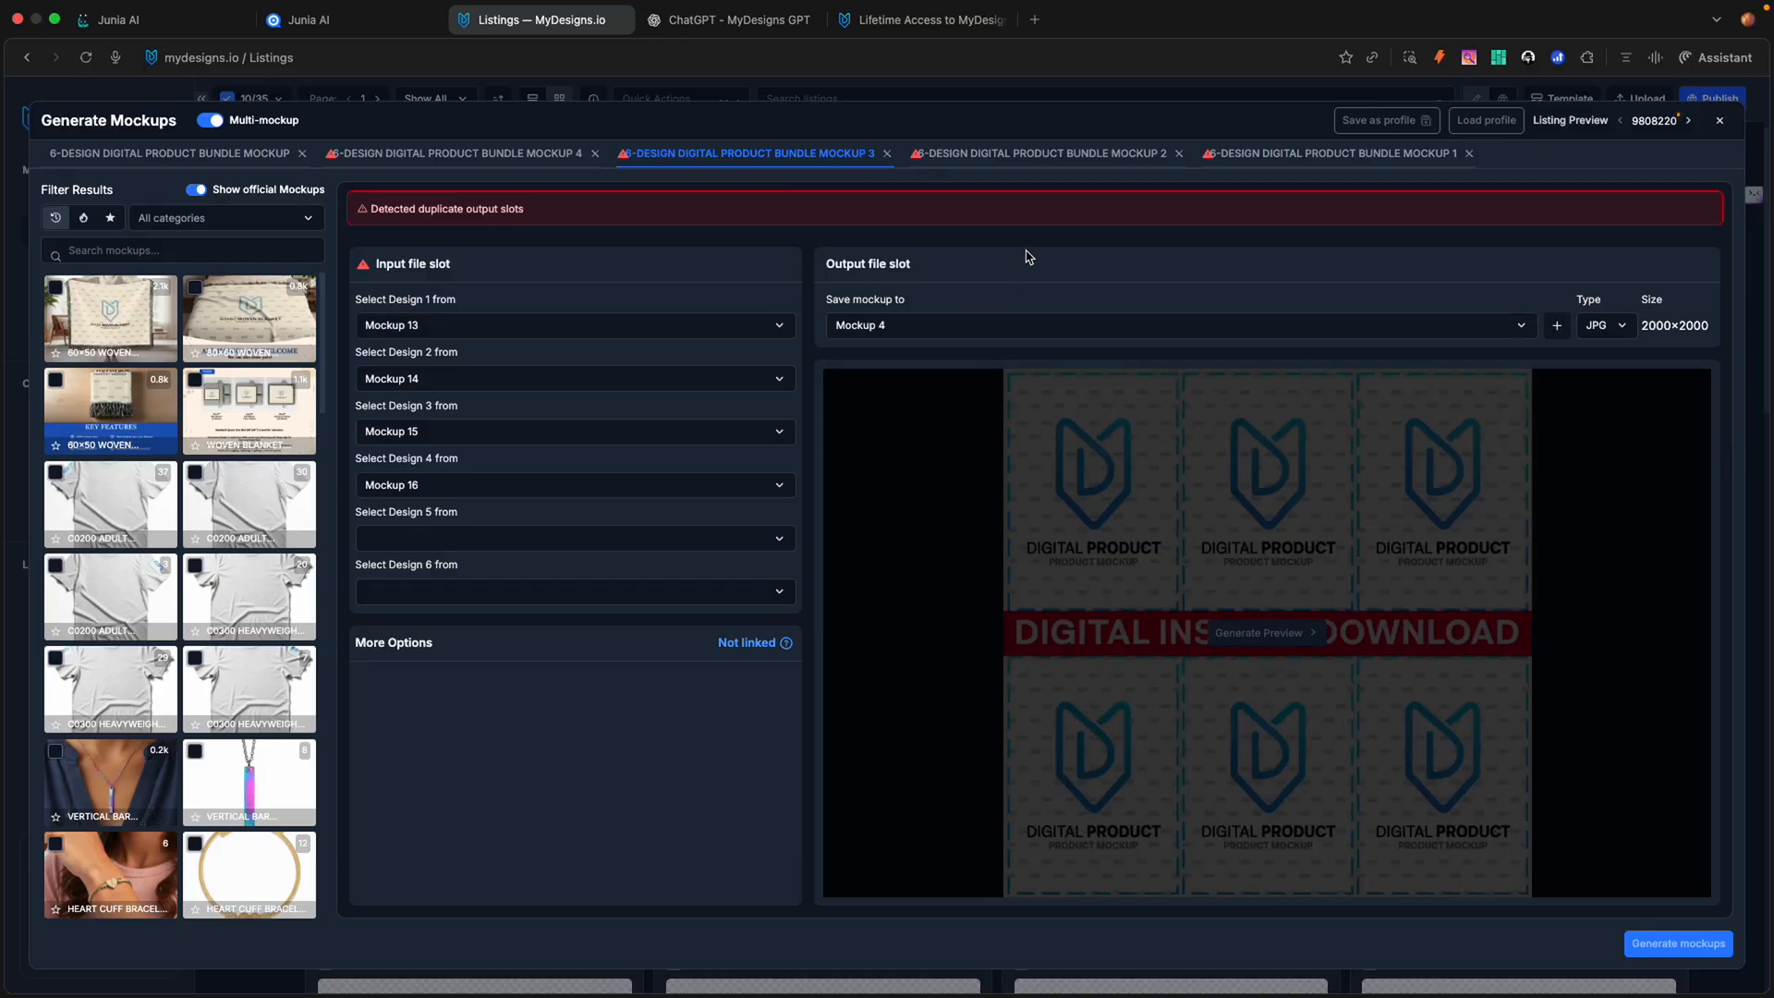
{"action": "left_click", "coordinate": [1035, 155]}
{"action": "left_click", "coordinate": [1026, 330]}
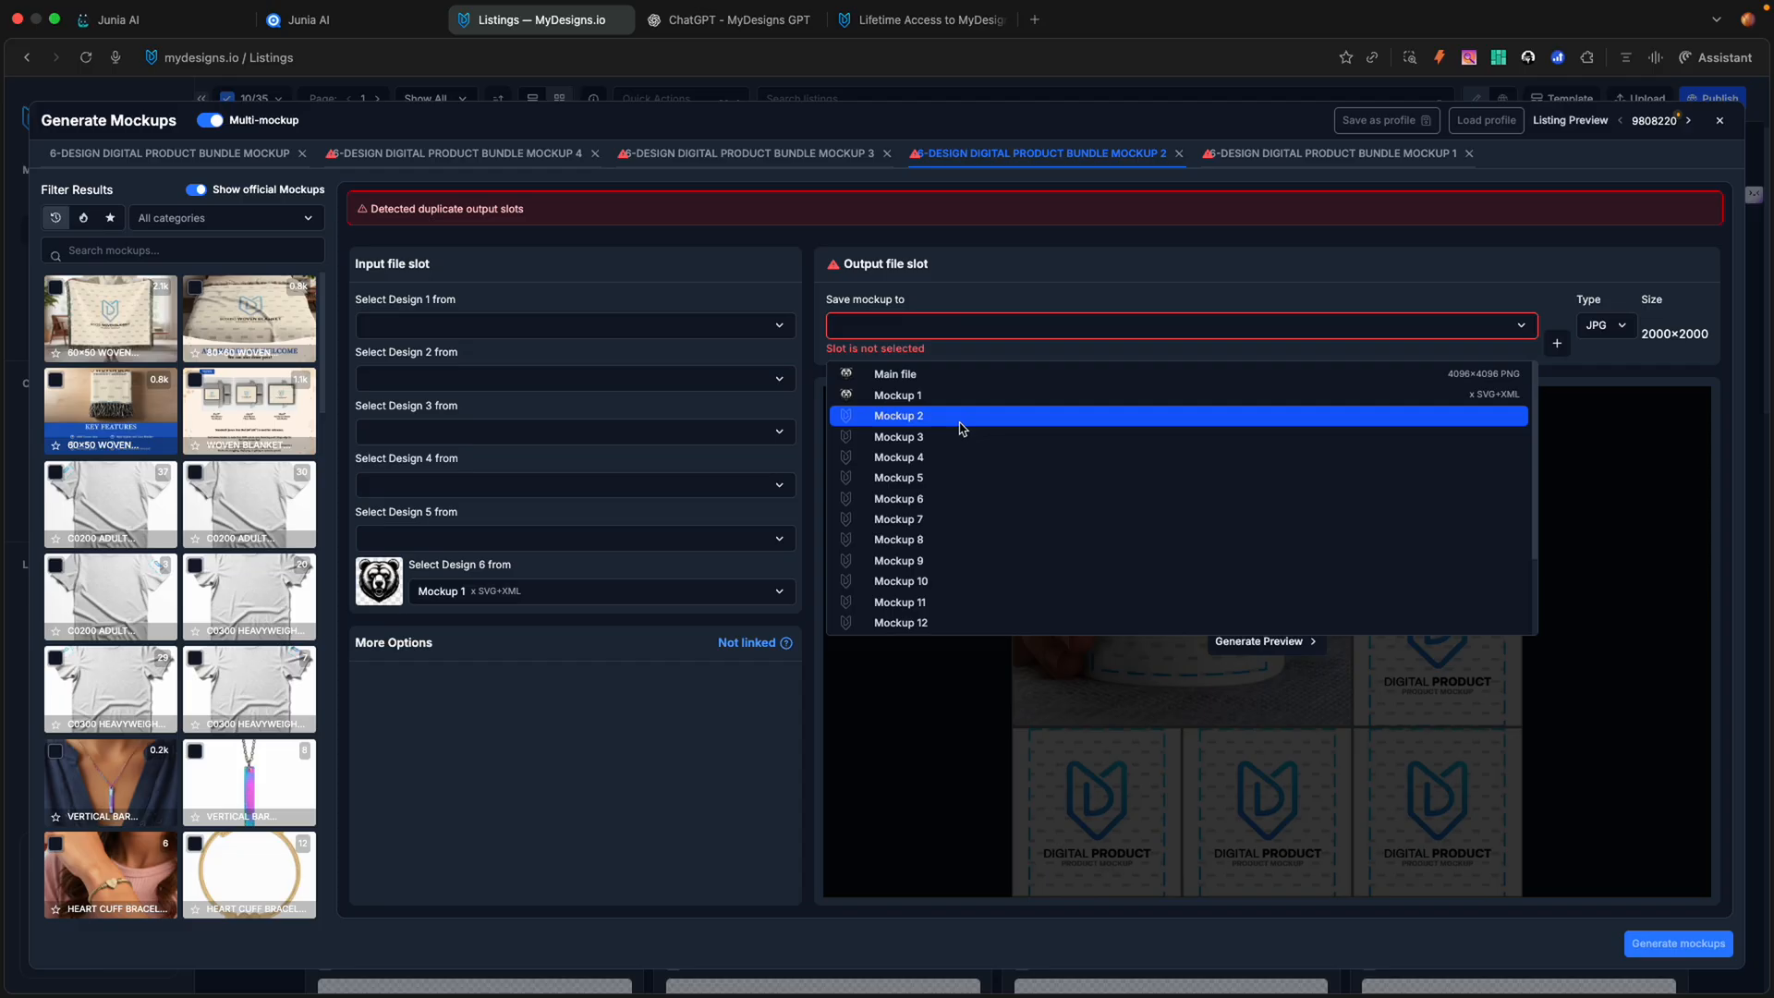
{"action": "left_click", "coordinate": [951, 478]}
{"action": "left_click", "coordinate": [1298, 155]}
{"action": "left_click", "coordinate": [1077, 328]}
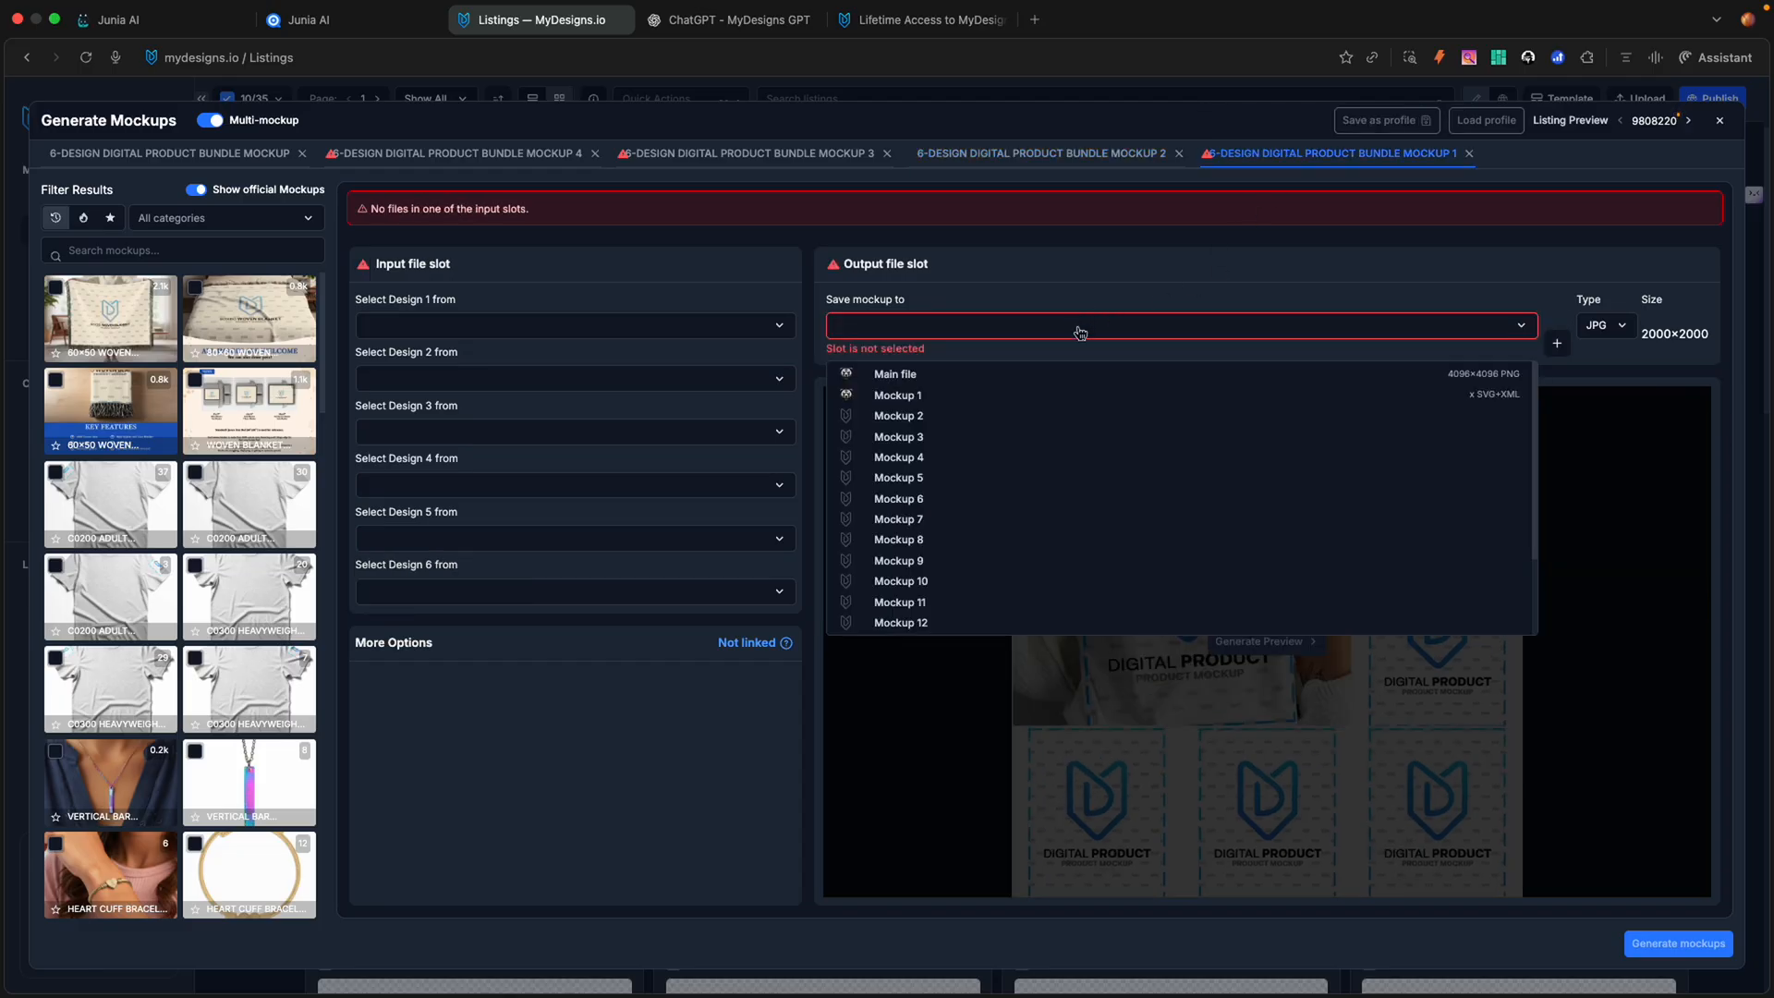
{"action": "left_click", "coordinate": [971, 501]}
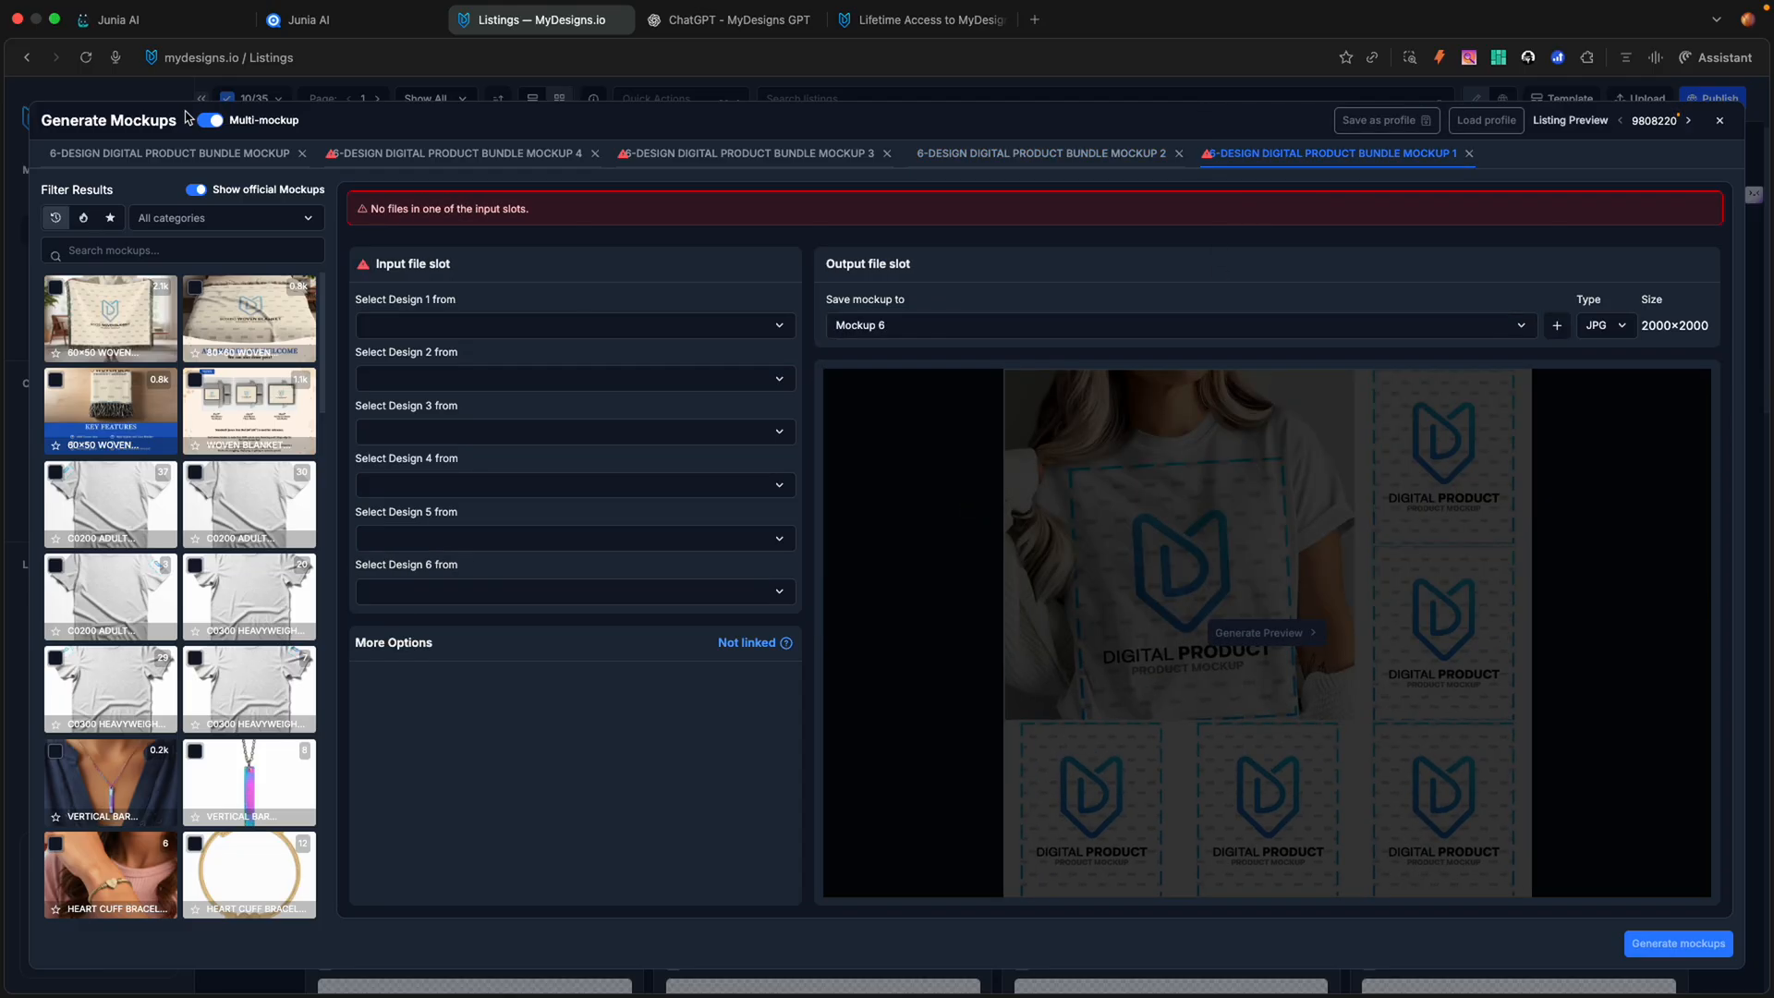
Step: Check the file choices for Design 2 in the first bundle mockup and close the mockup generator
{"action": "left_click", "coordinate": [175, 153]}
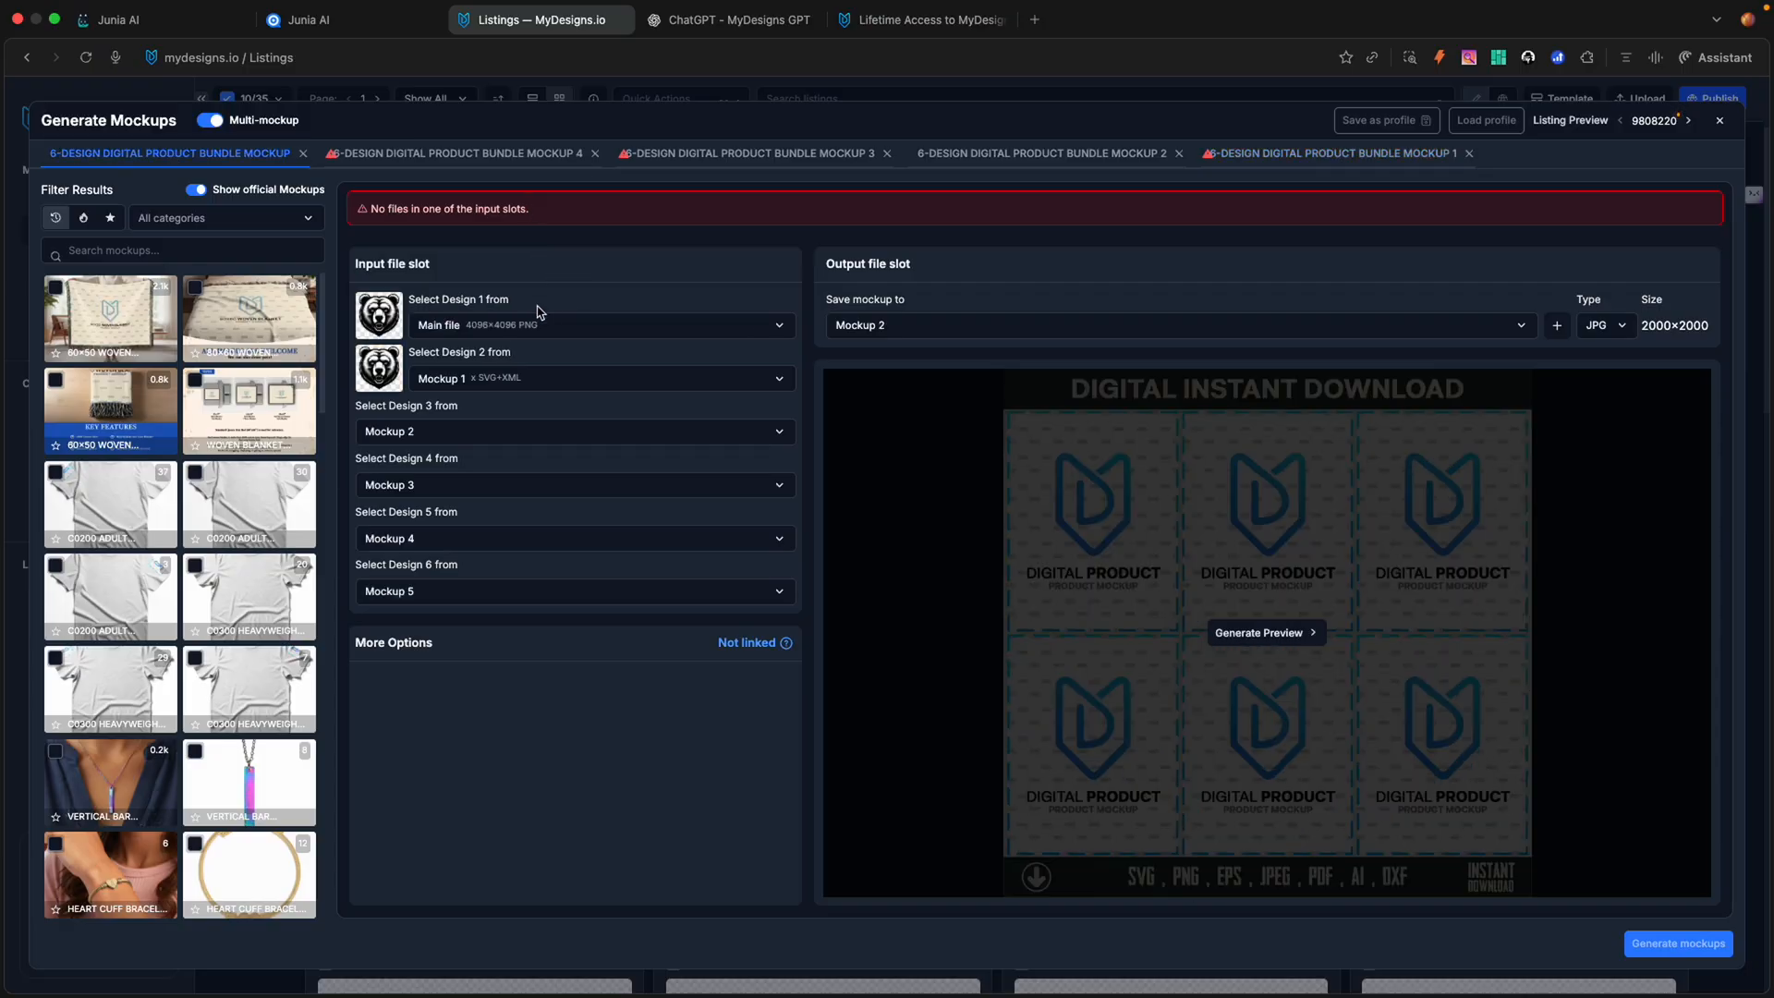
{"action": "left_click", "coordinate": [526, 380]}
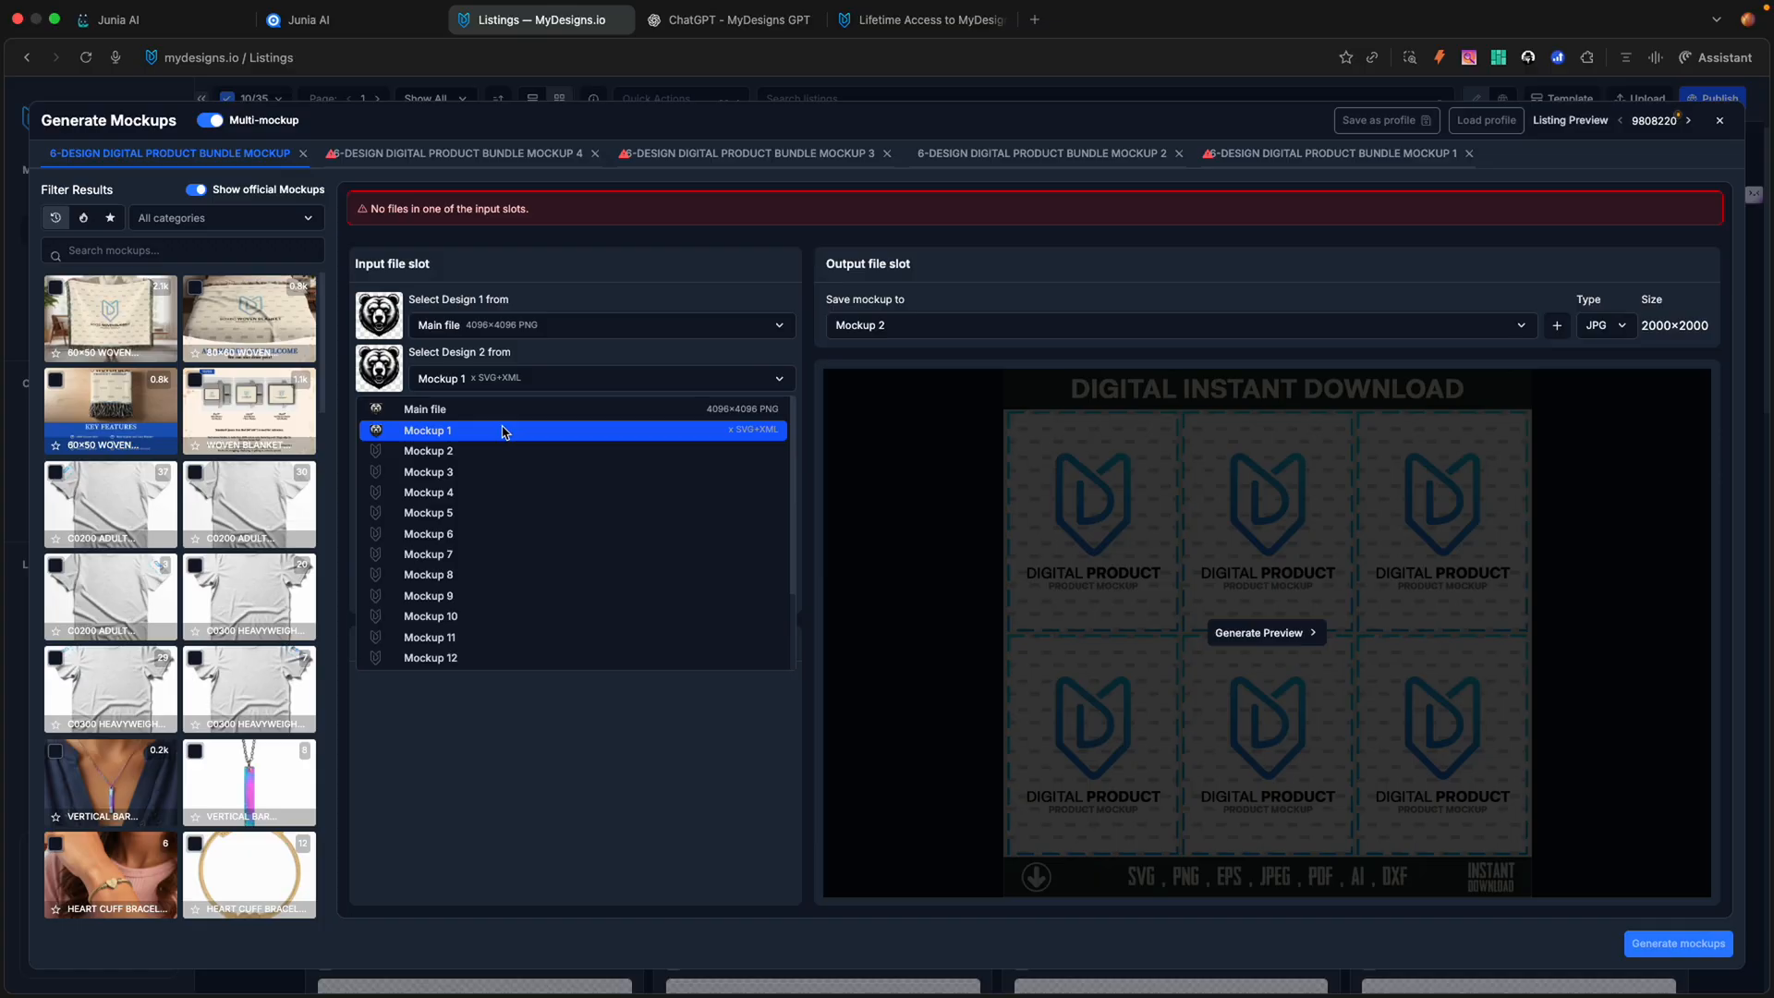
{"action": "left_click", "coordinate": [521, 374]}
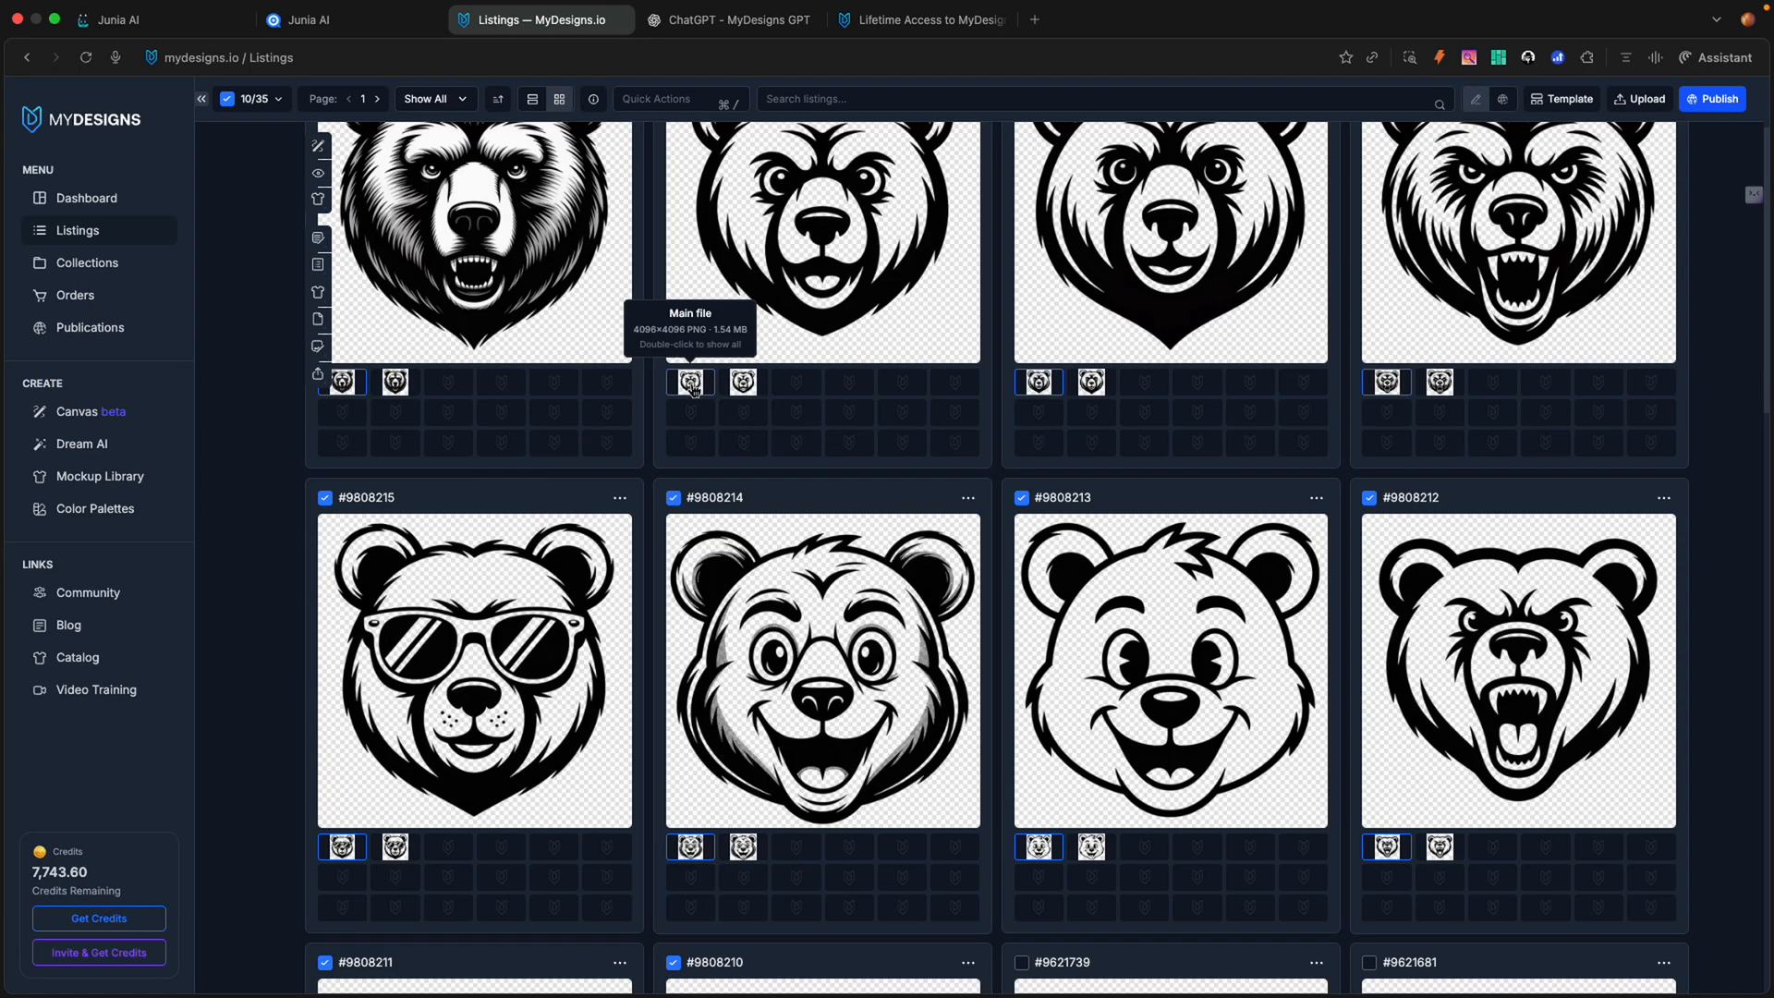
Step: Open image mockups for the merged bear listing and load the private profile "6PNGS 6SVGS Filled Correctly"
{"action": "scroll", "coordinate": [484, 388], "scroll_direction": "up", "scroll_amount": 1}
{"action": "scroll", "coordinate": [484, 396], "scroll_direction": "up", "scroll_amount": 3}
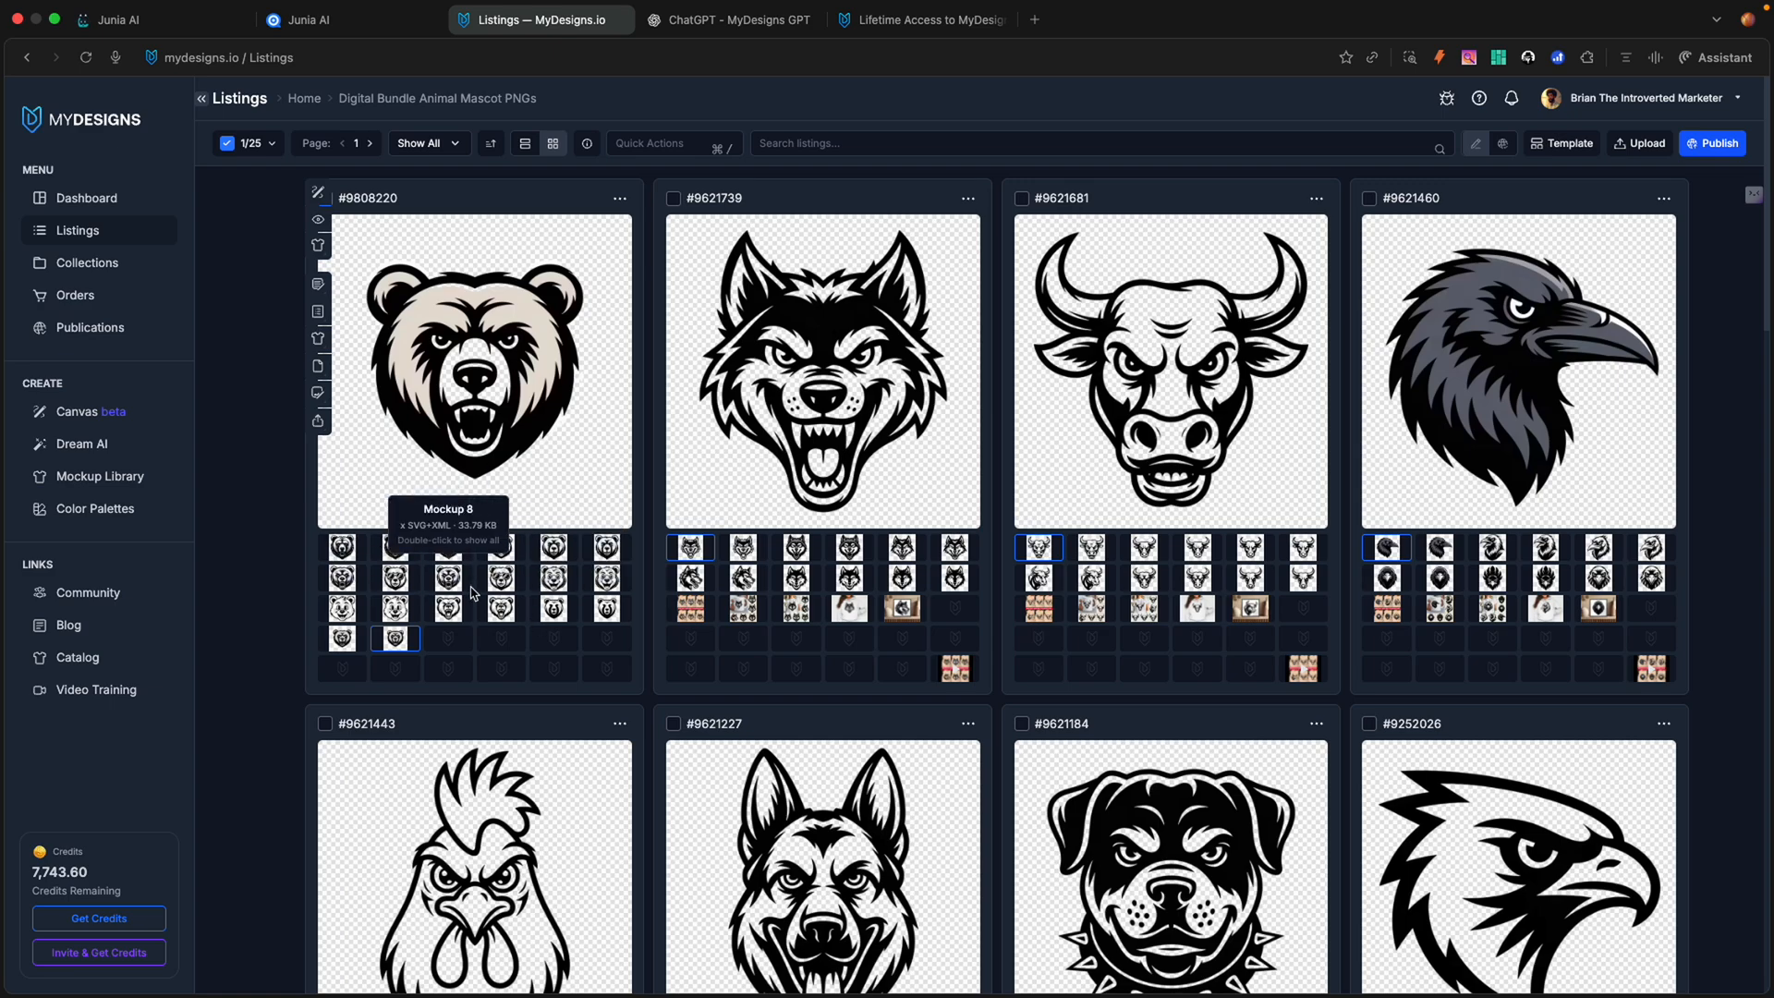
{"action": "left_click", "coordinate": [316, 343]}
{"action": "left_click", "coordinate": [363, 372]}
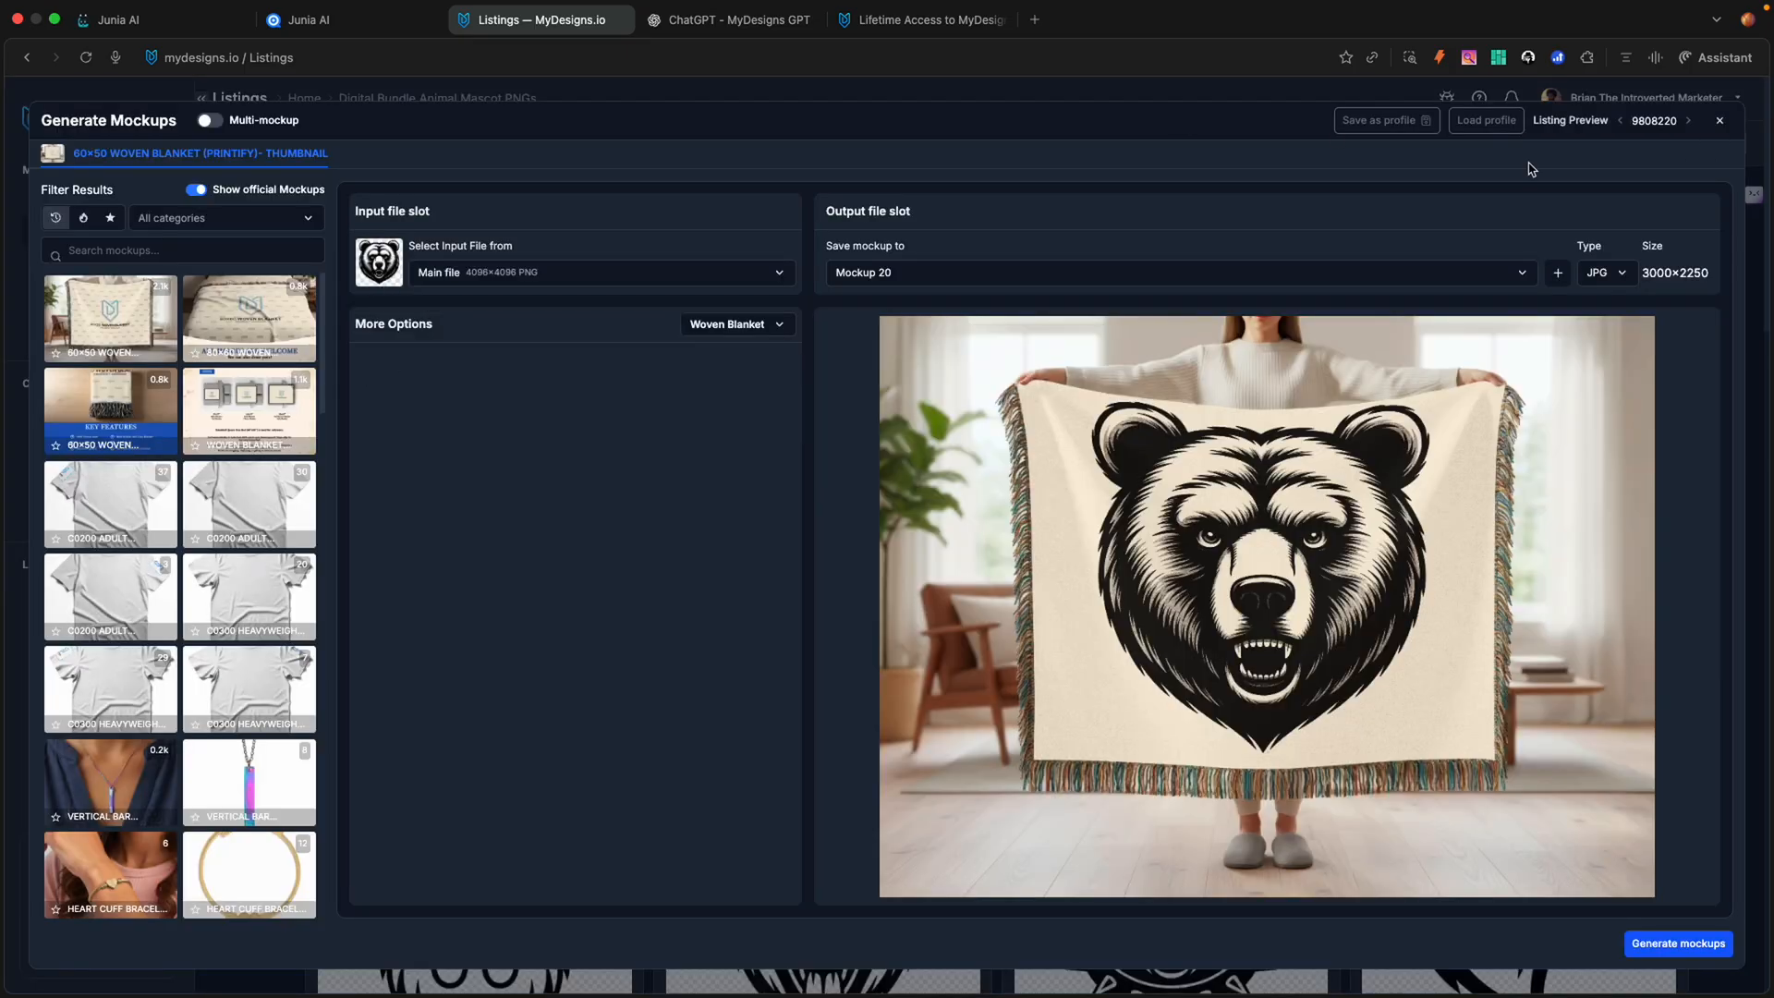
{"action": "left_click", "coordinate": [1483, 126]}
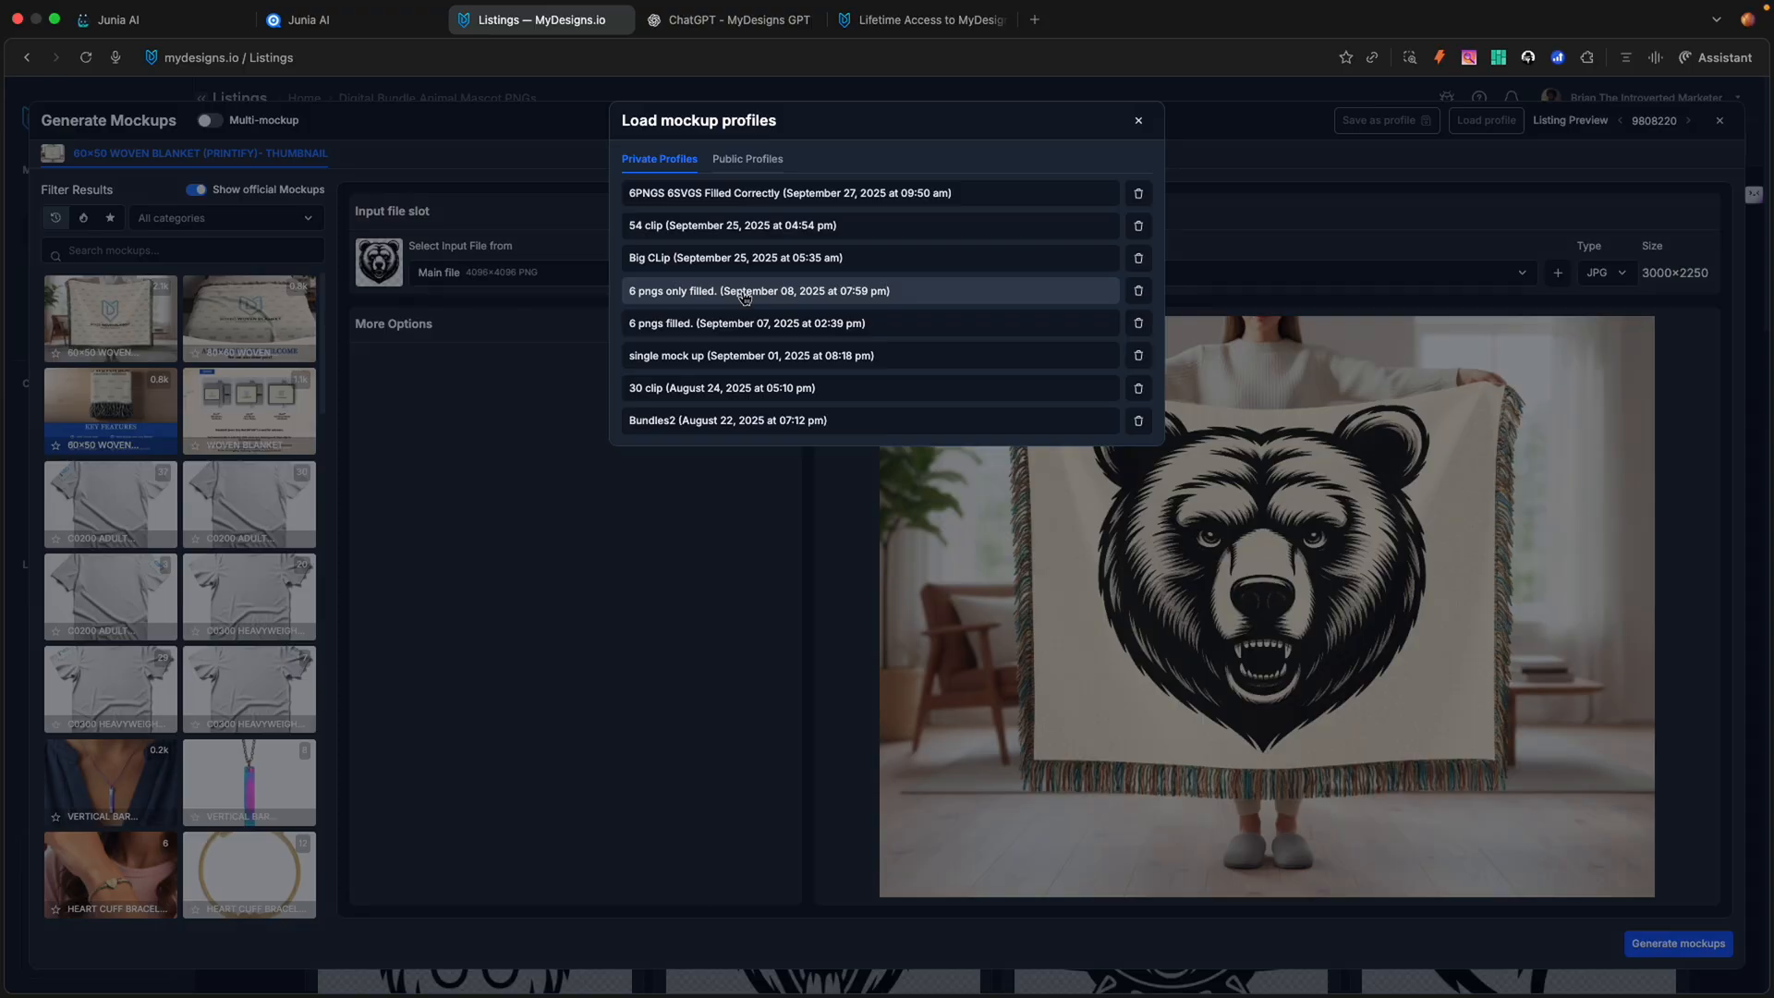
{"action": "left_click", "coordinate": [776, 193]}
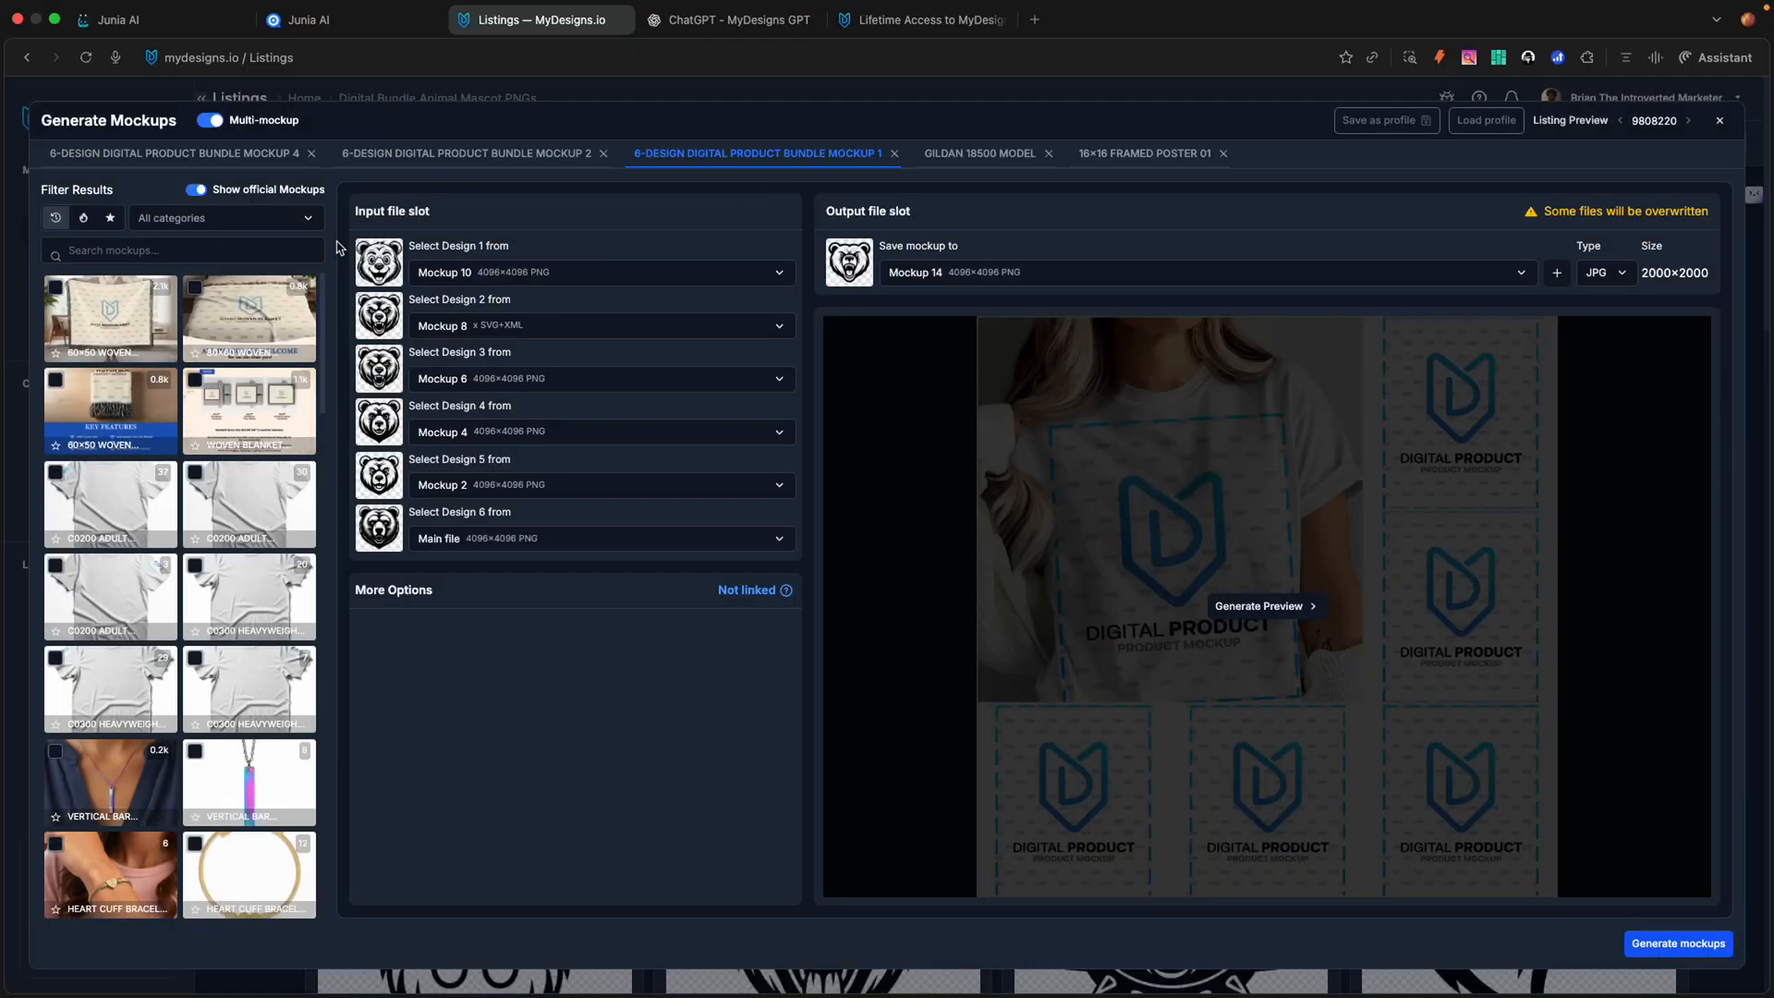
Step: Set the output slot of 6-Design Digital Product Bundle Mockup 4 to Mockup 20, the first empty slot
{"action": "left_click", "coordinate": [162, 154]}
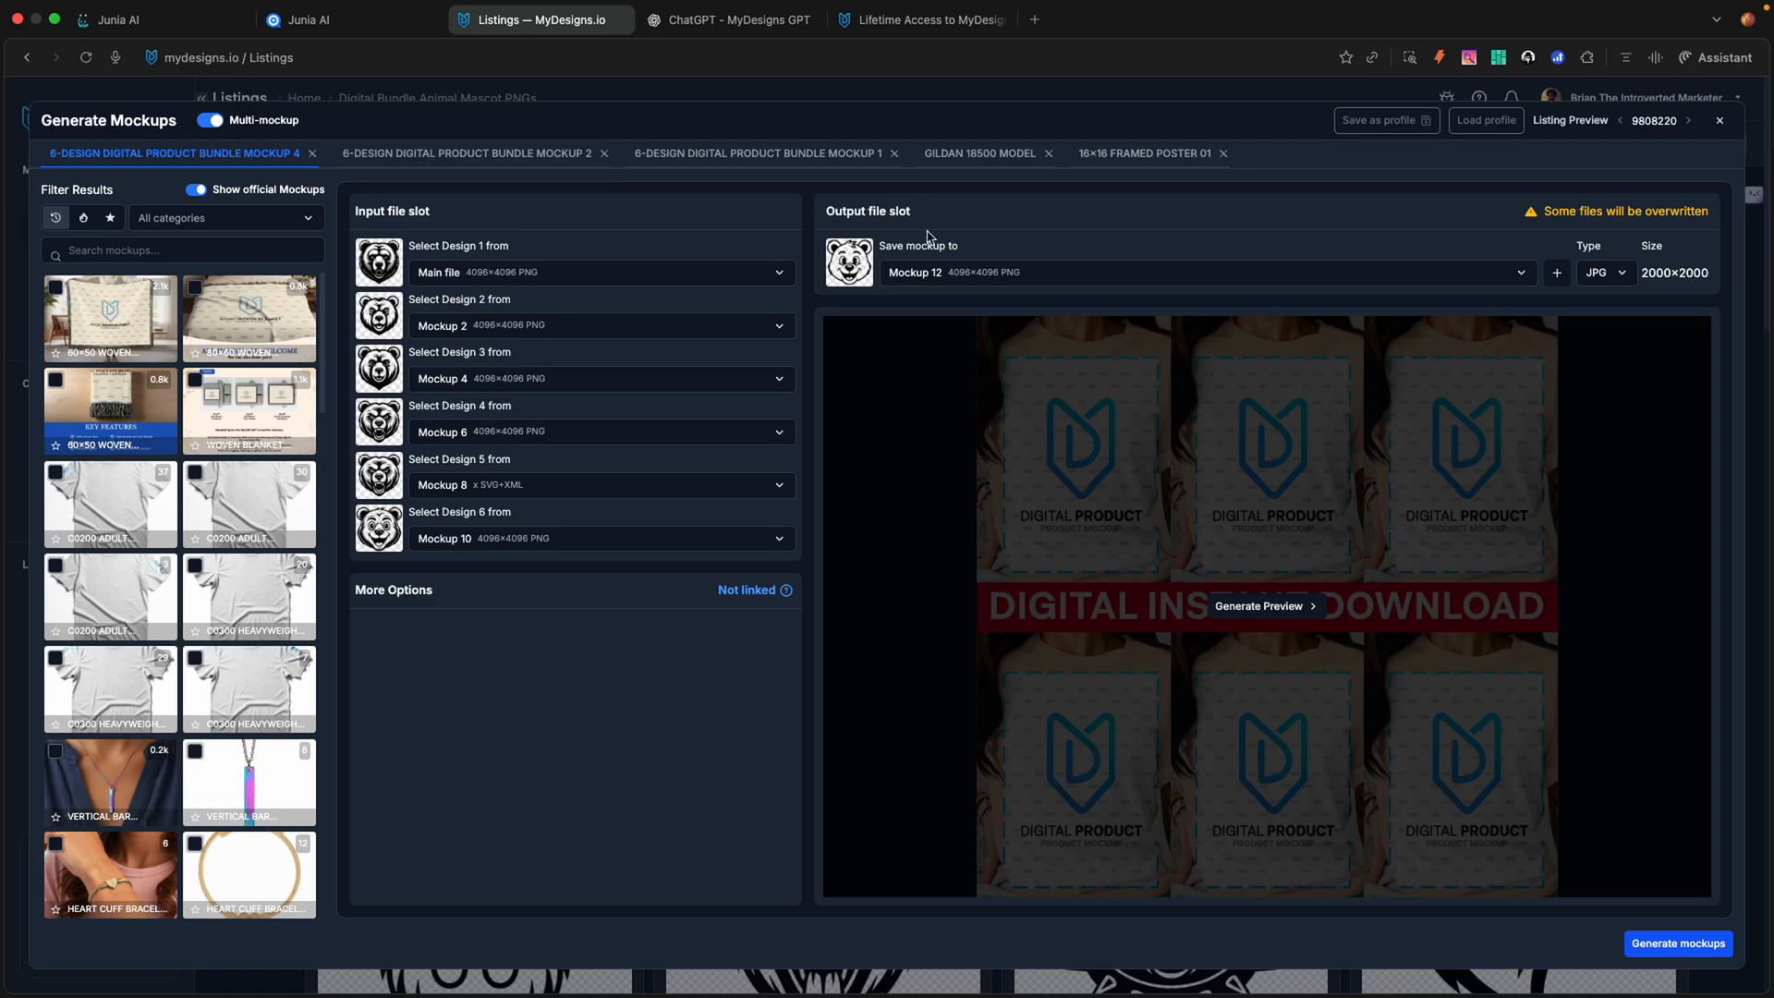
{"action": "left_click", "coordinate": [481, 154]}
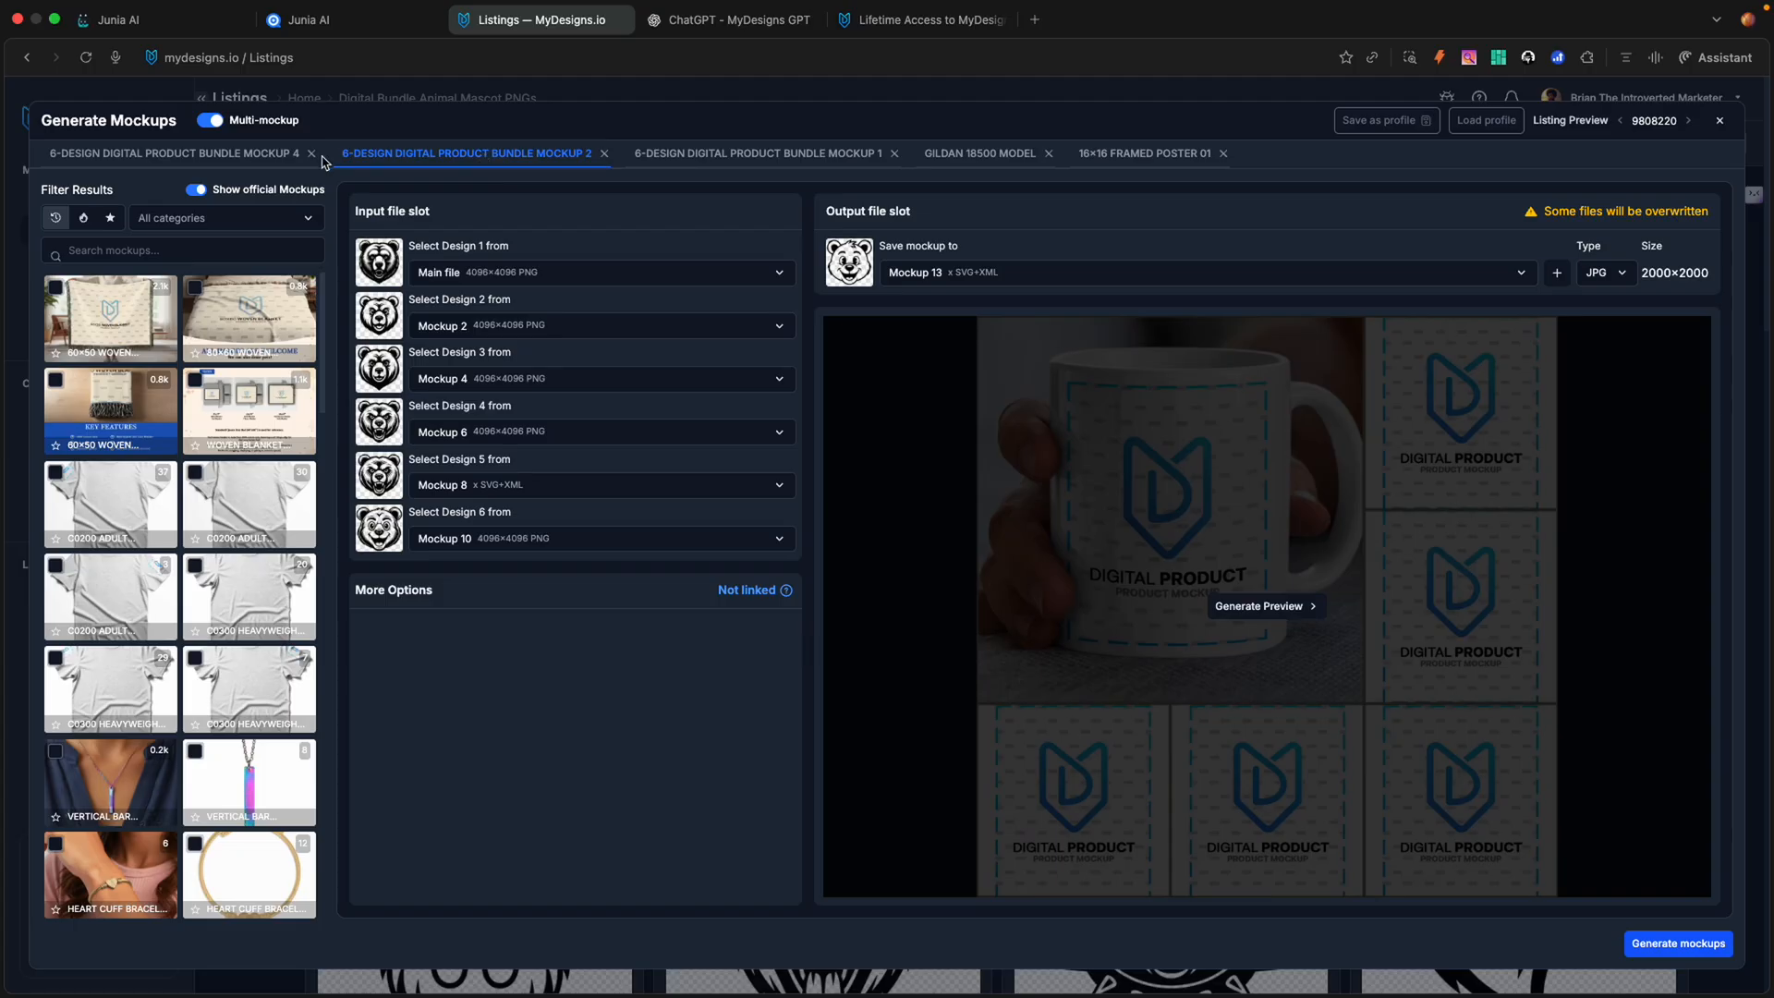
{"action": "left_click", "coordinate": [176, 153]}
{"action": "left_click", "coordinate": [1074, 277]}
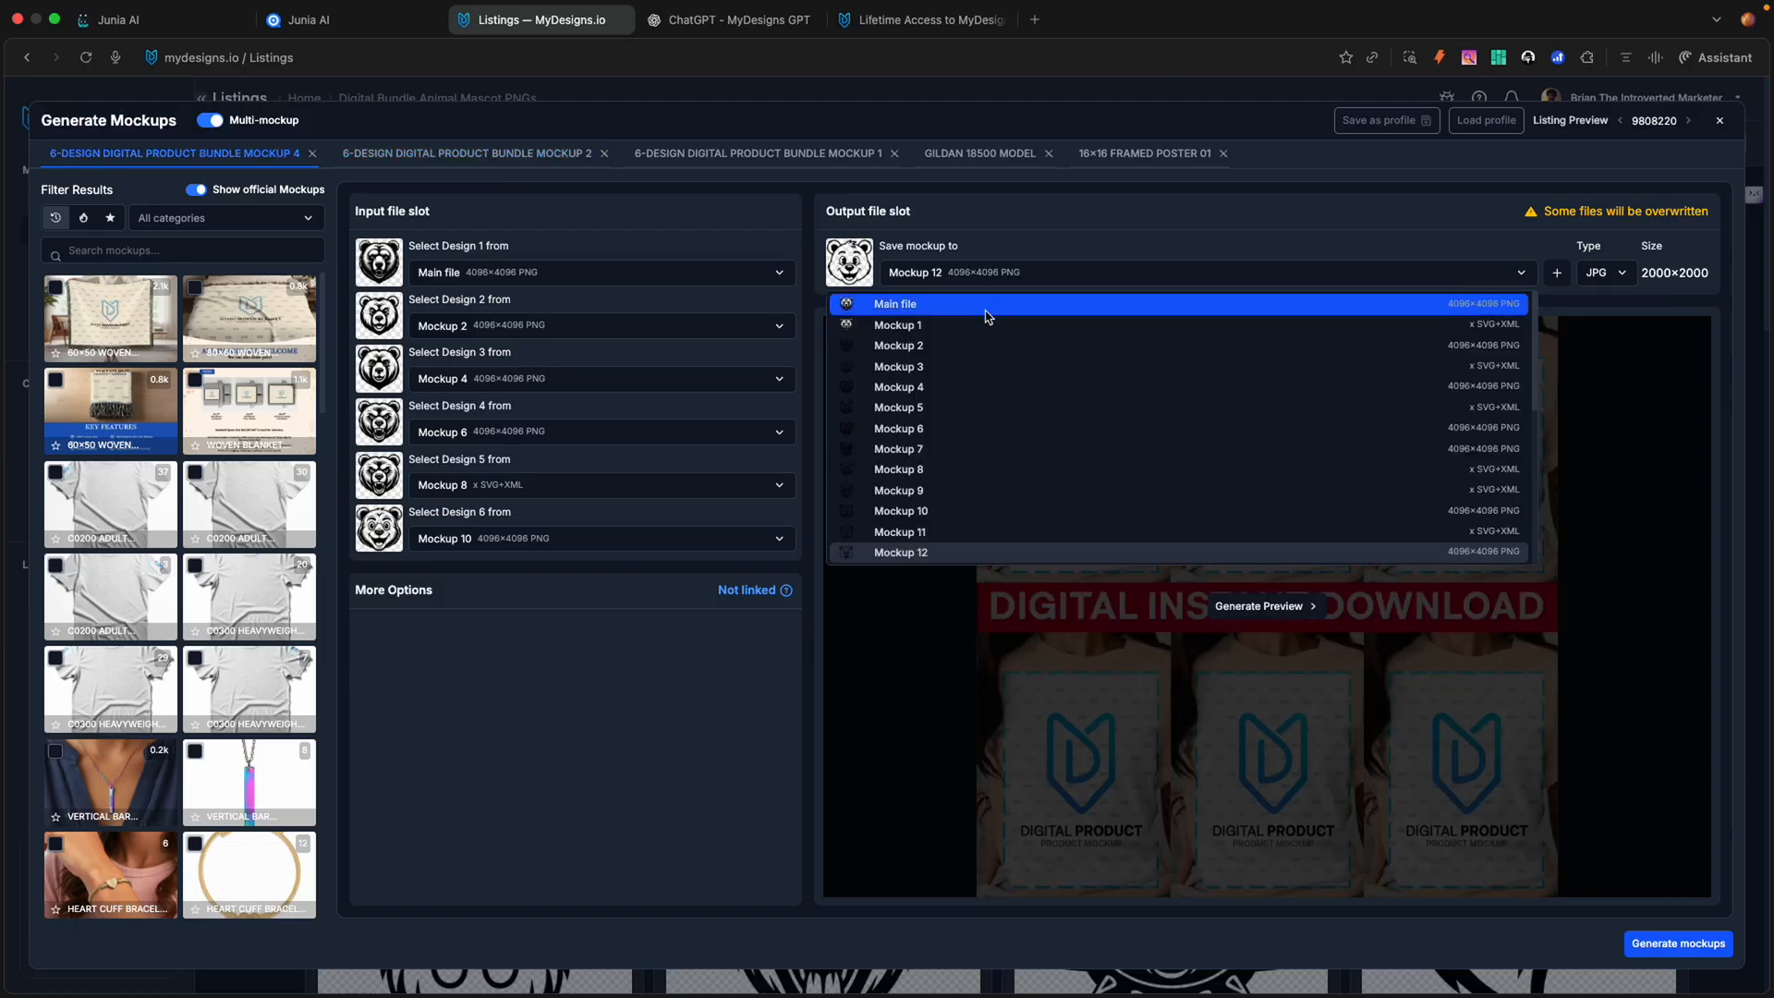
{"action": "scroll", "coordinate": [950, 365], "scroll_direction": "down", "scroll_amount": 4}
{"action": "scroll", "coordinate": [949, 367], "scroll_direction": "up", "scroll_amount": 4}
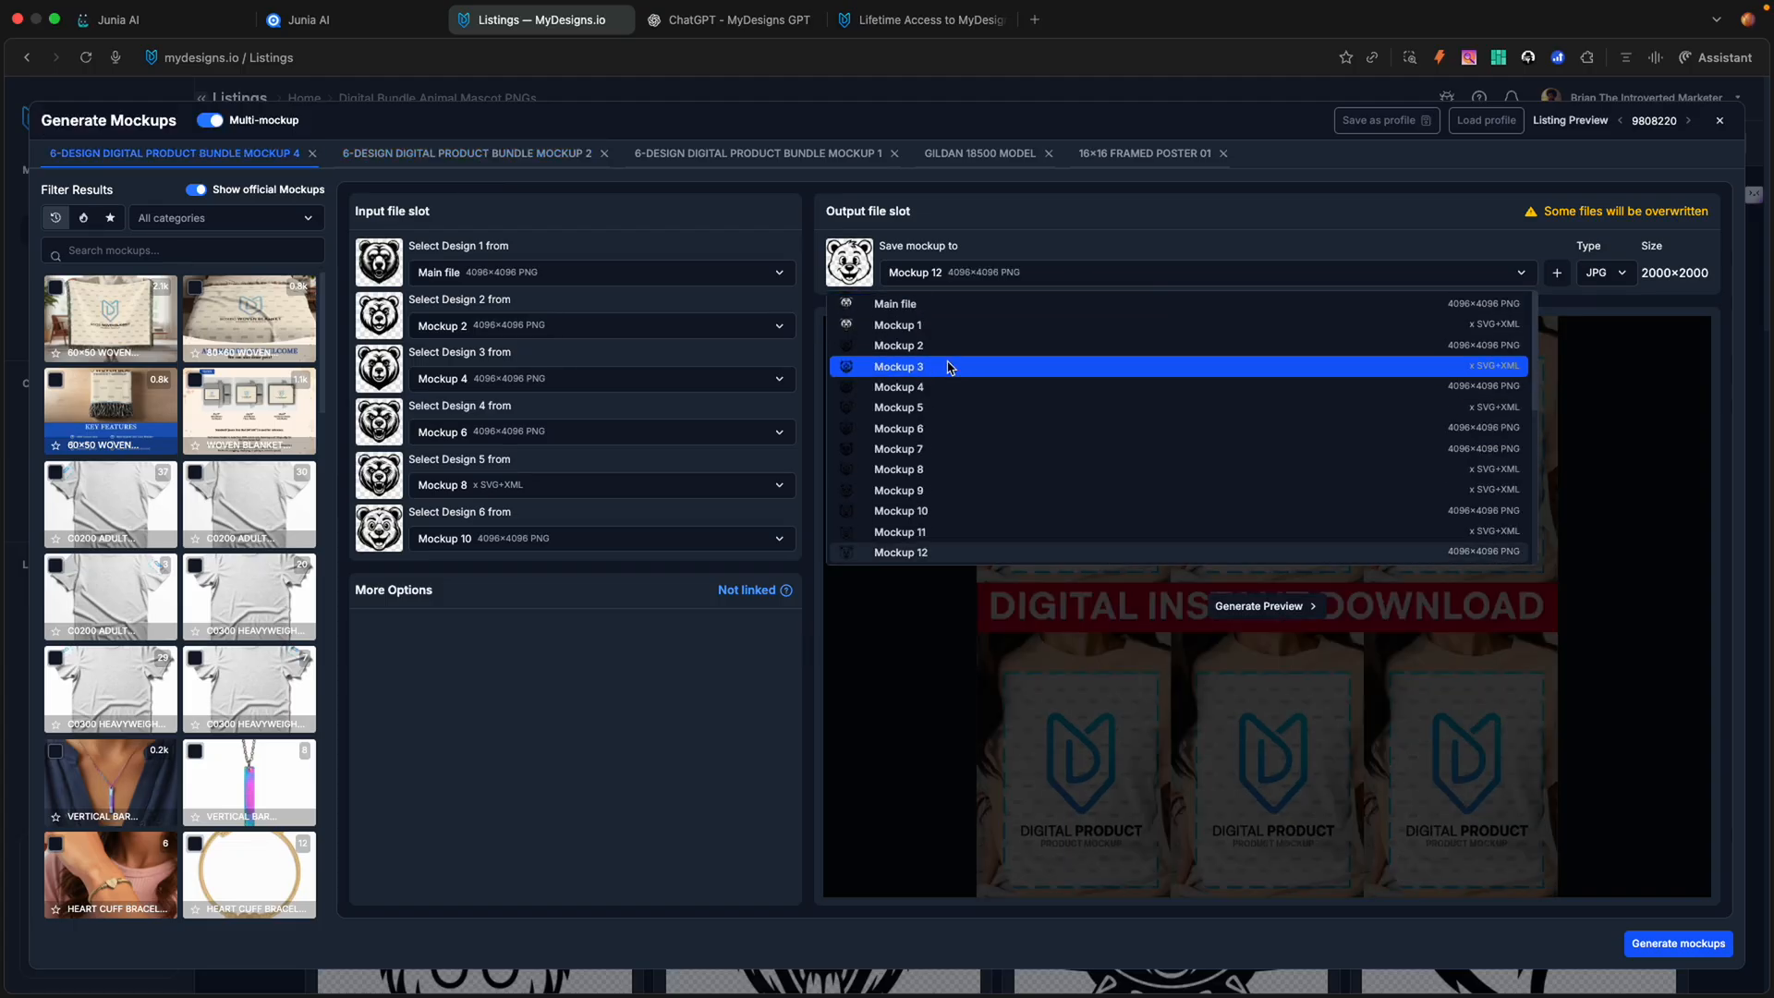
{"action": "scroll", "coordinate": [950, 367], "scroll_direction": "down", "scroll_amount": 5}
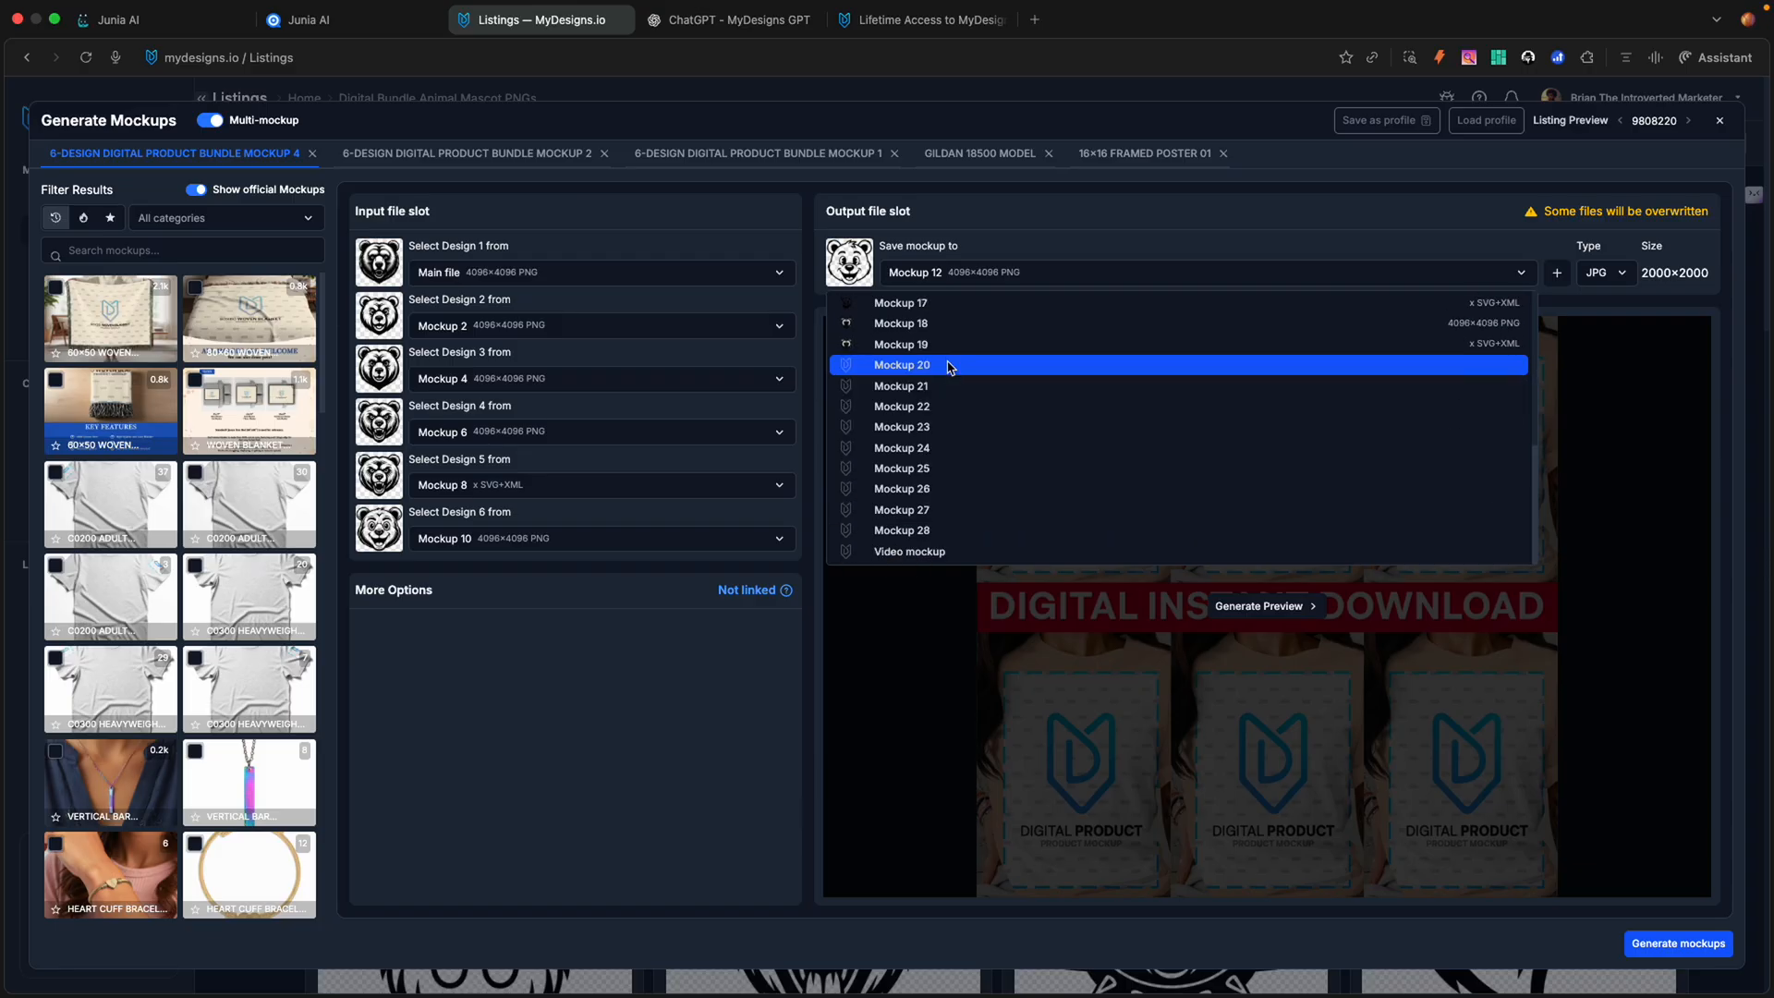
{"action": "scroll", "coordinate": [950, 367], "scroll_direction": "up", "scroll_amount": 3}
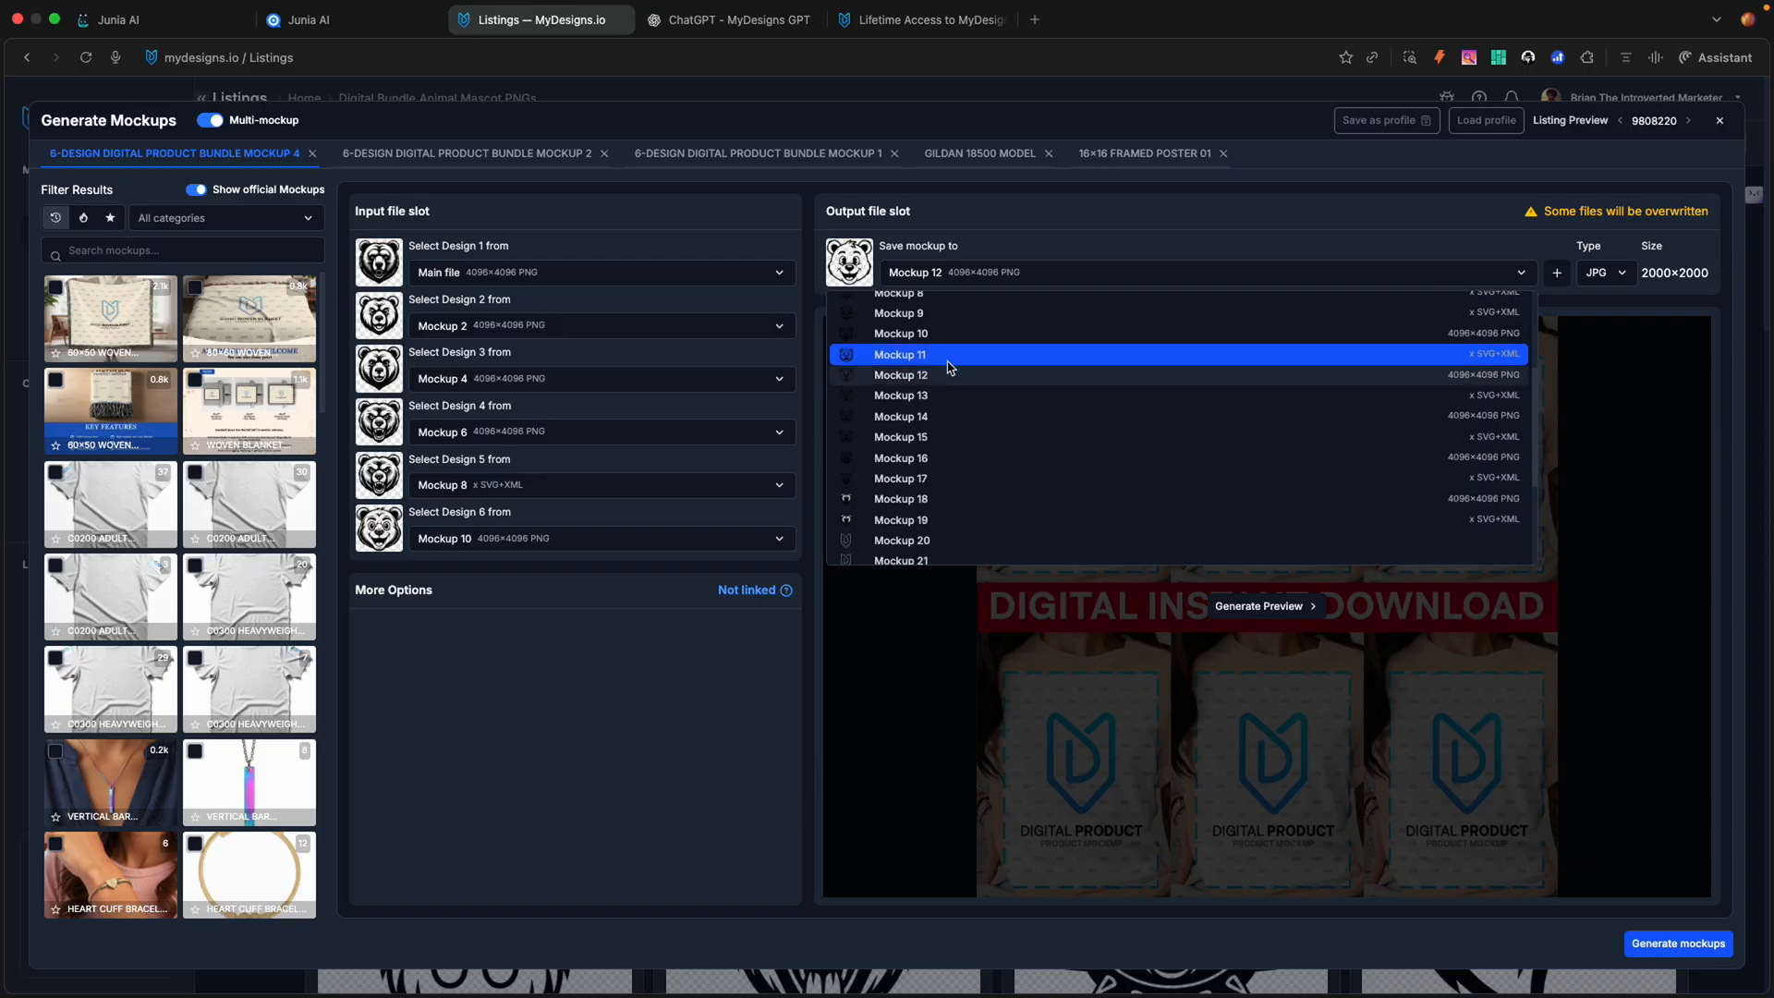
{"action": "scroll", "coordinate": [904, 471], "scroll_direction": "up", "scroll_amount": 2}
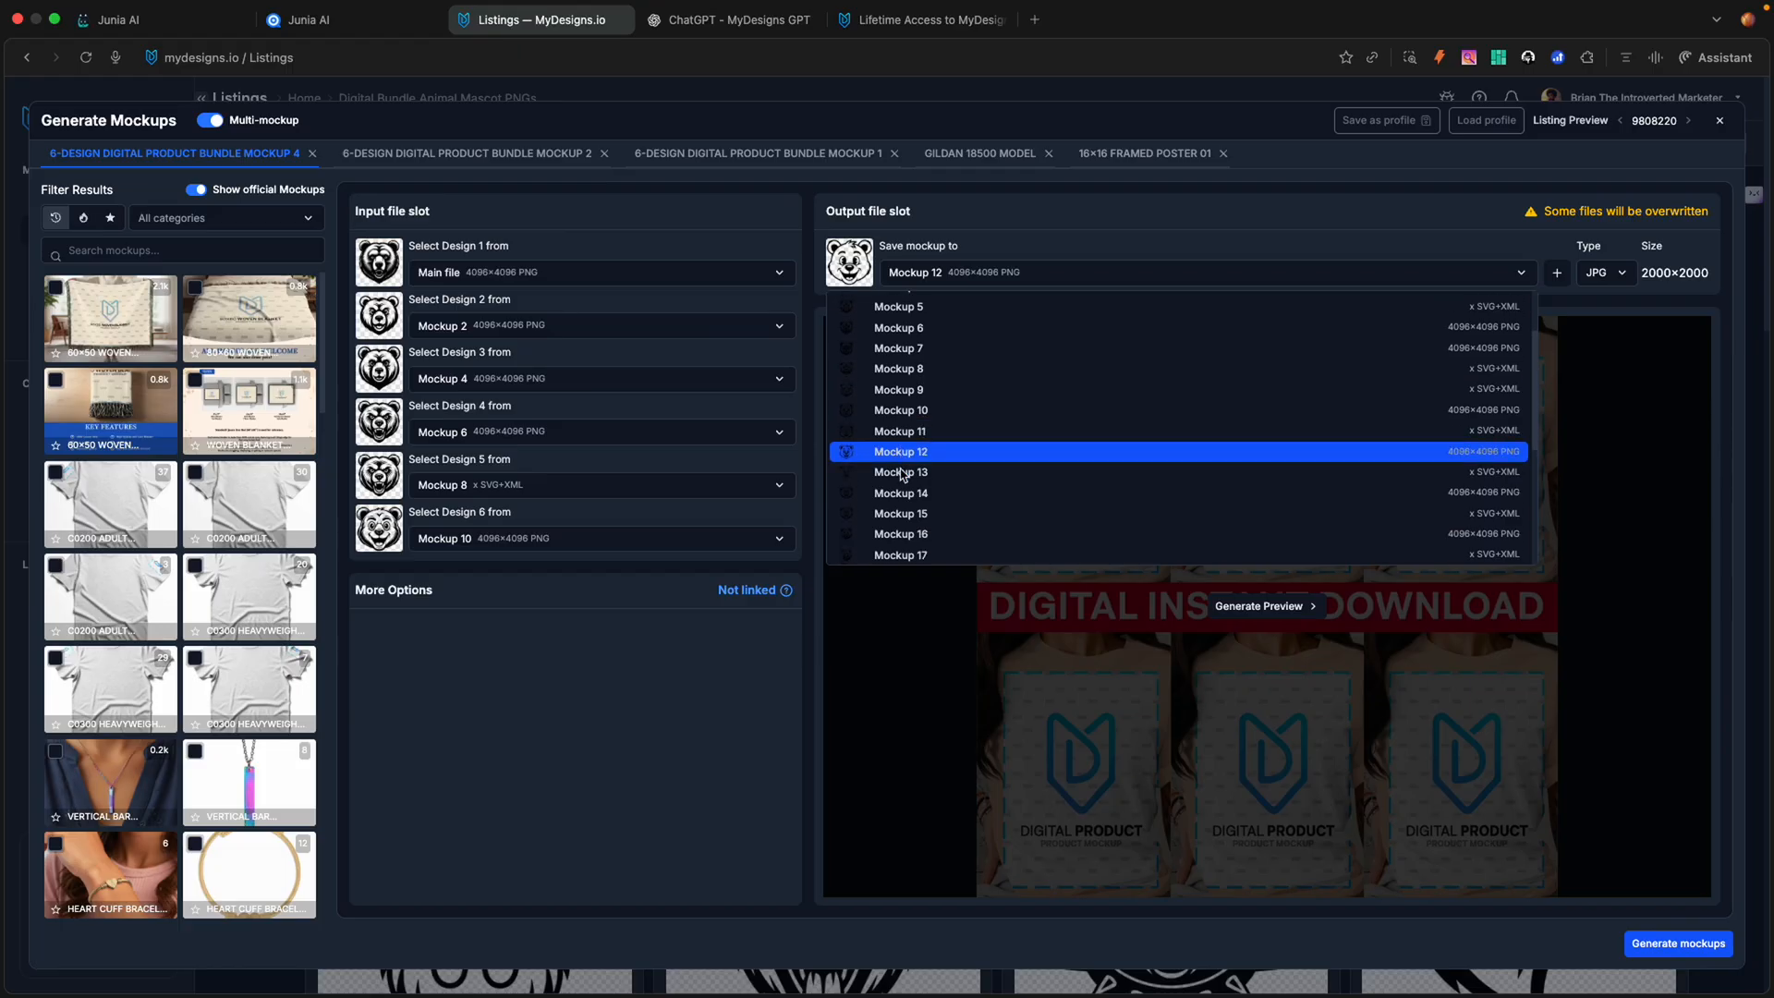
{"action": "scroll", "coordinate": [904, 472], "scroll_direction": "down", "scroll_amount": 5}
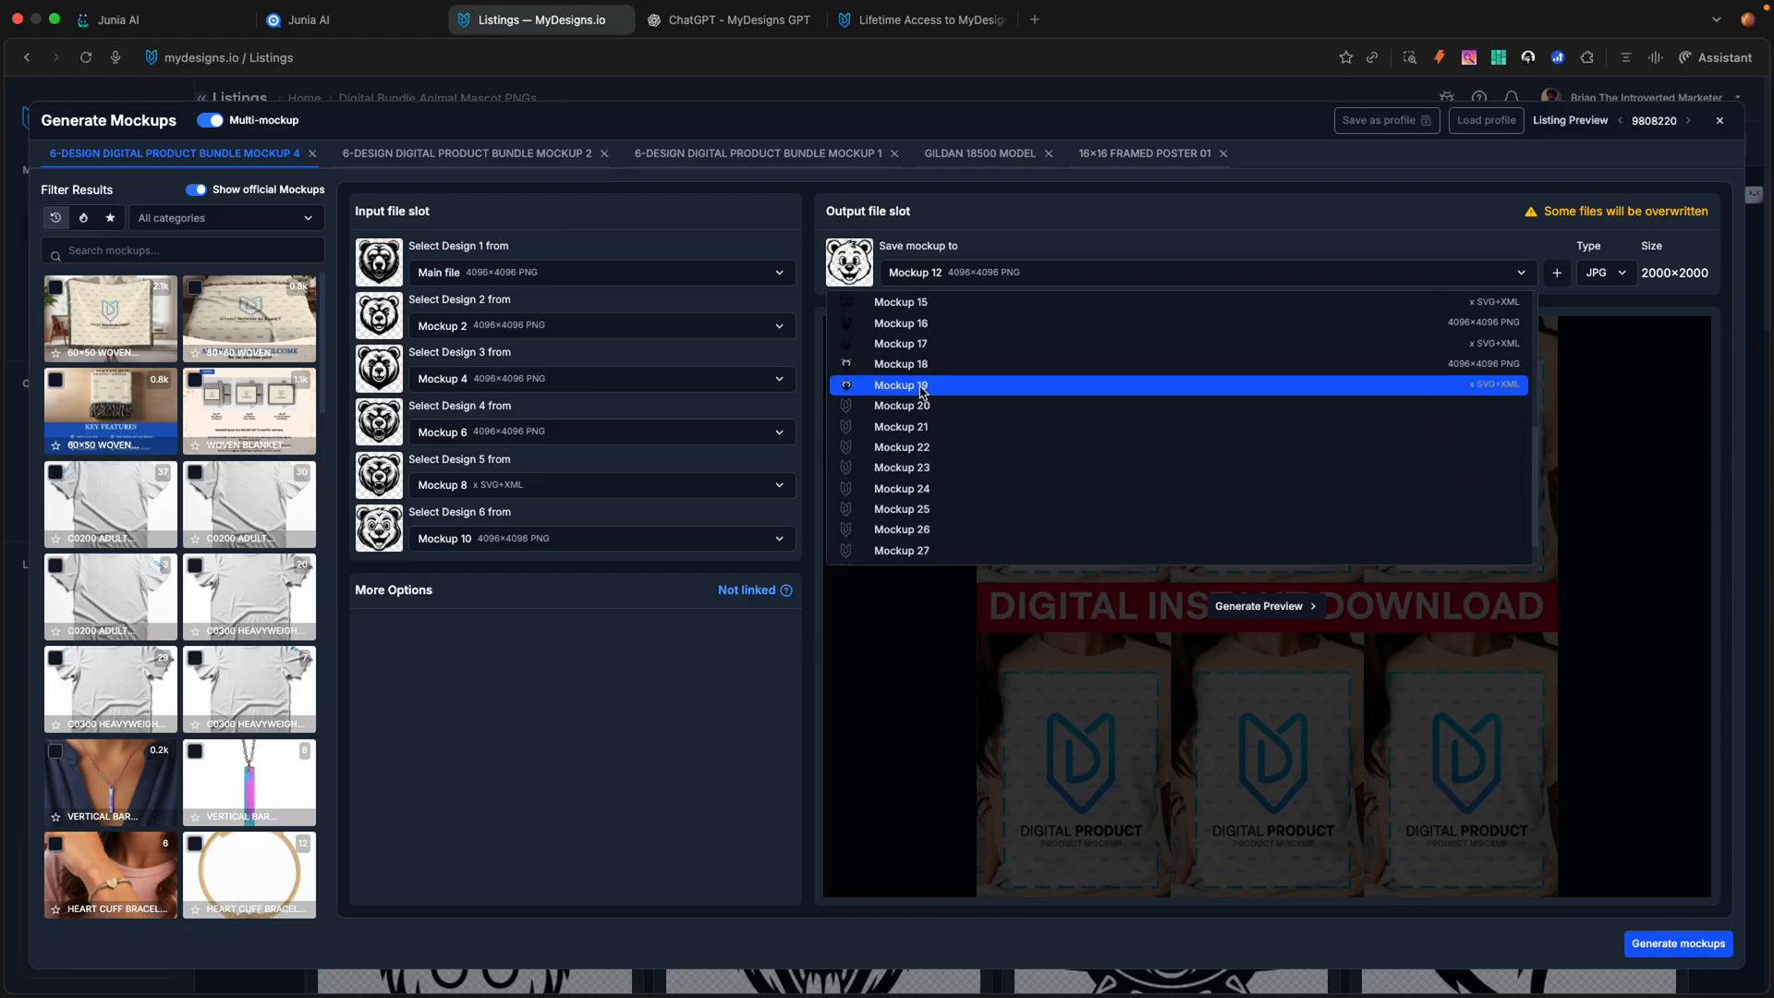
{"action": "scroll", "coordinate": [933, 351], "scroll_direction": "up", "scroll_amount": 7}
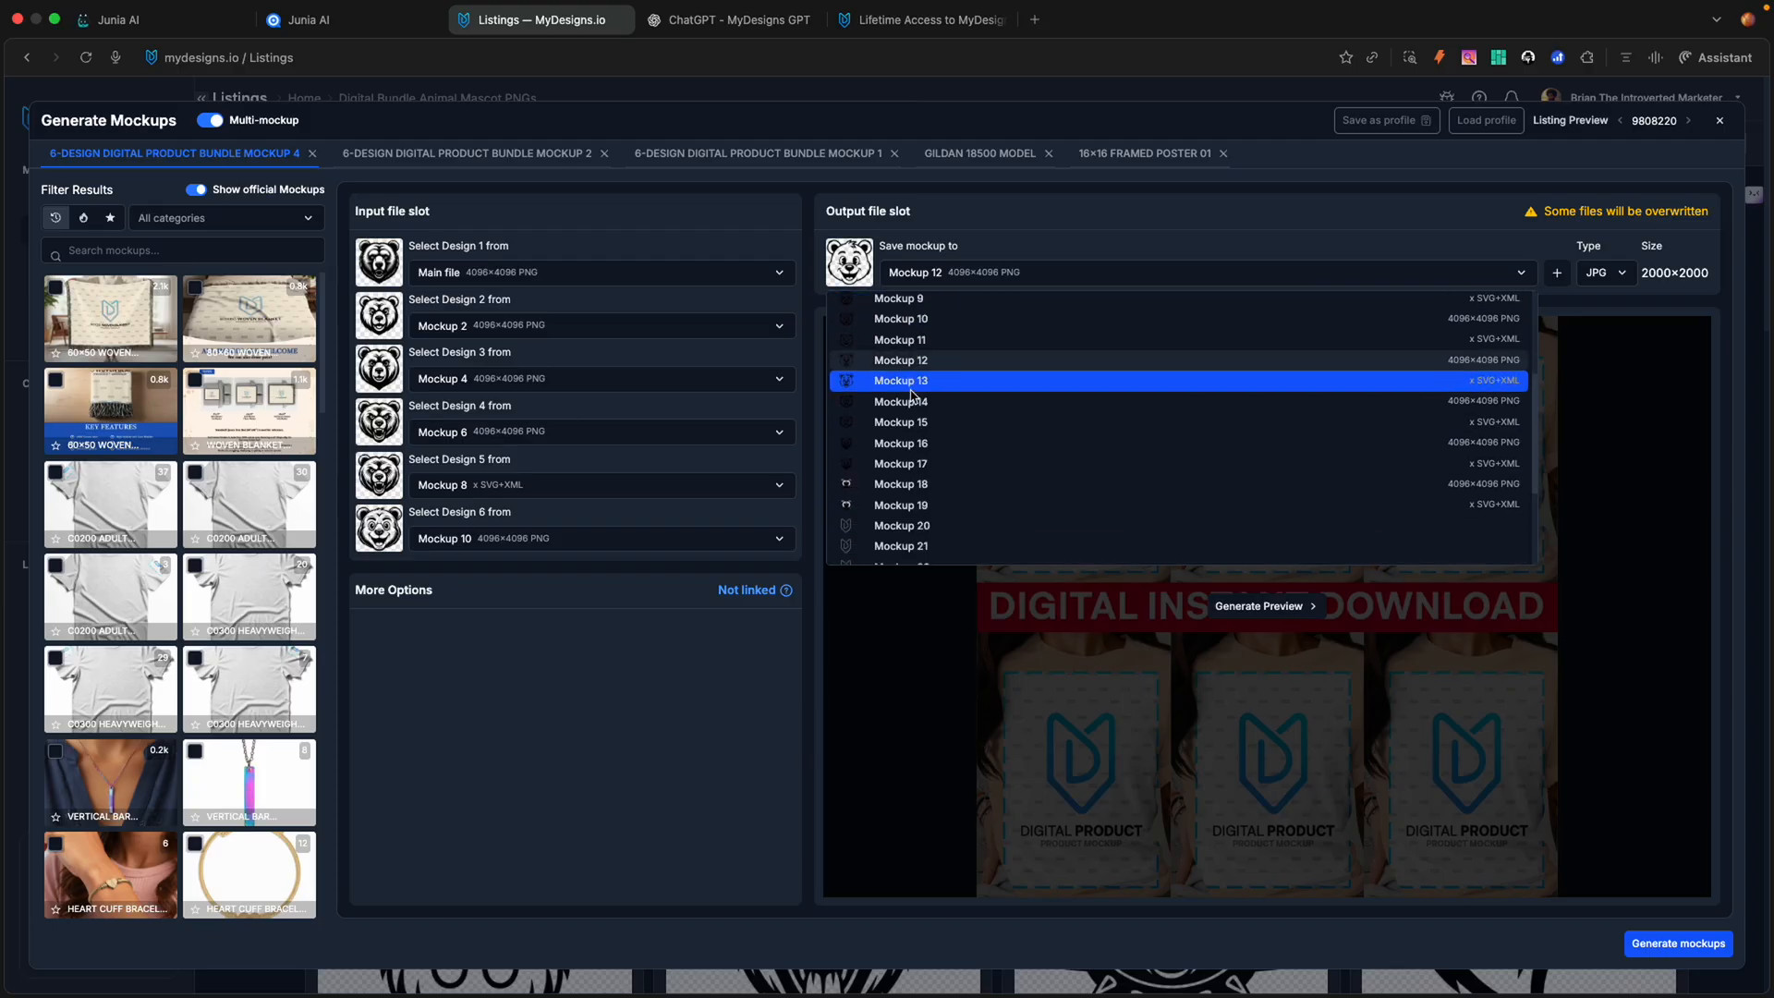
{"action": "scroll", "coordinate": [902, 397], "scroll_direction": "down", "scroll_amount": 5}
{"action": "scroll", "coordinate": [905, 502], "scroll_direction": "down", "scroll_amount": 1}
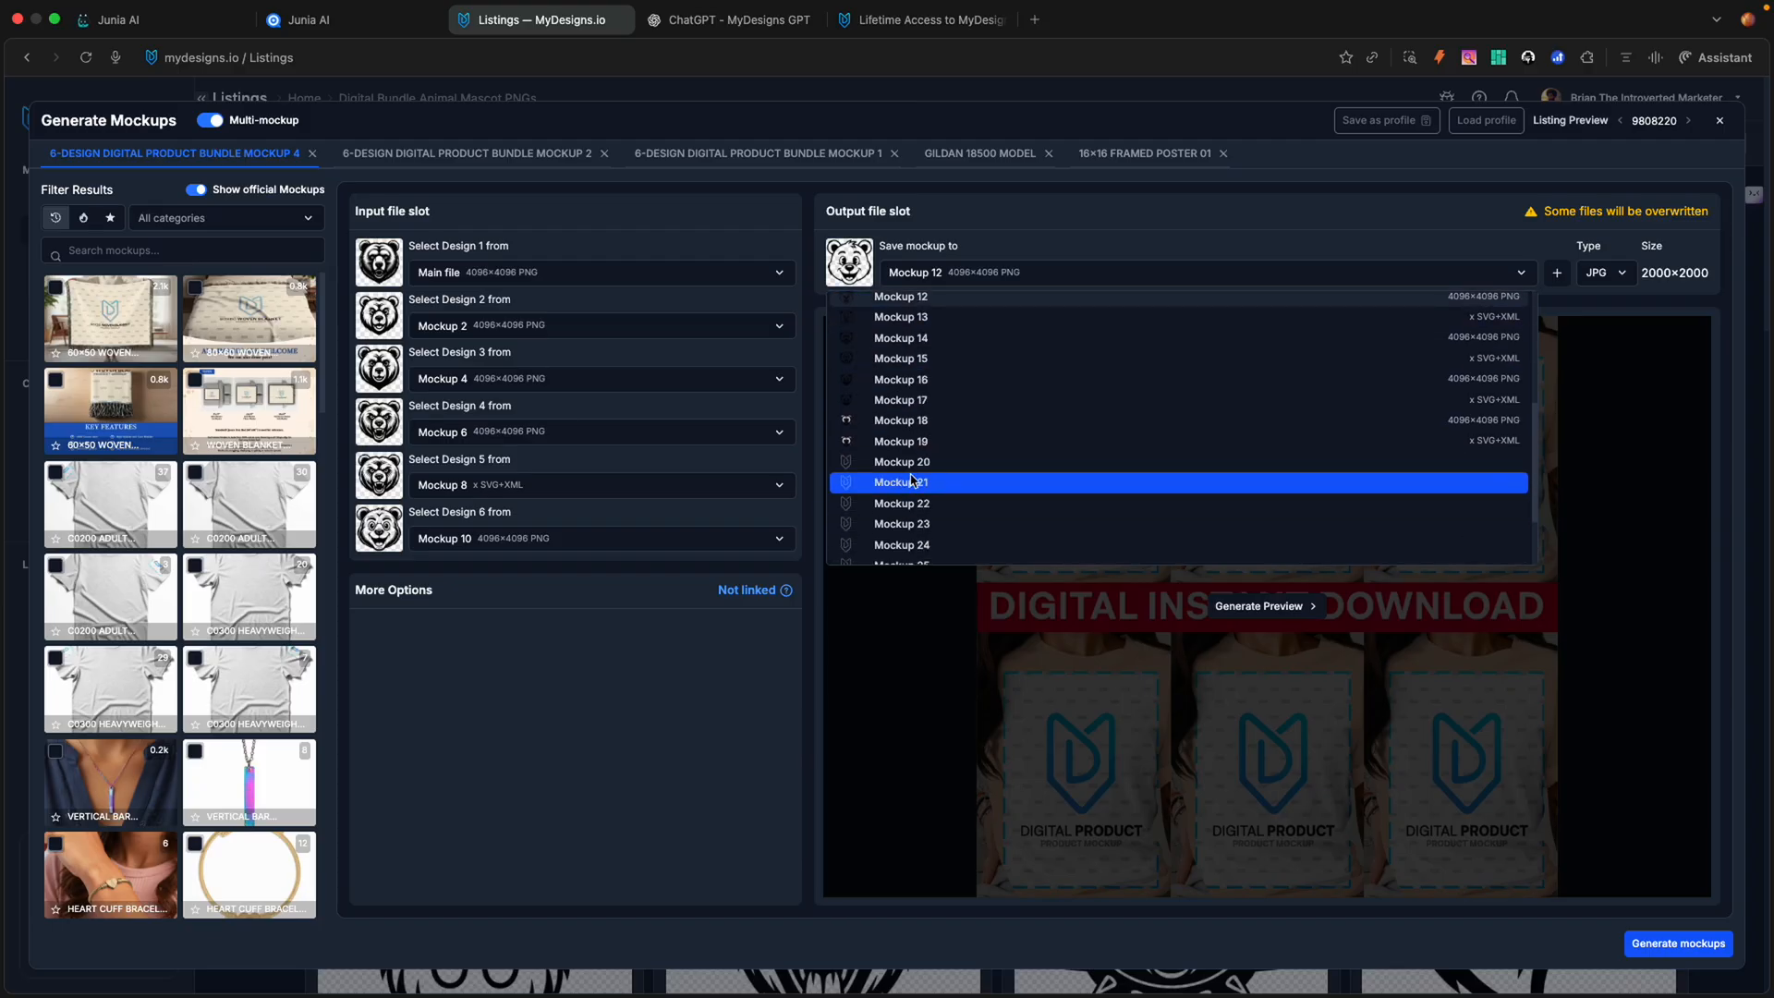
{"action": "left_click", "coordinate": [922, 467]}
Step: Set the output slot of 6-Design Digital Product Bundle Mockup 2 to Mockup 21
{"action": "left_click", "coordinate": [522, 153]}
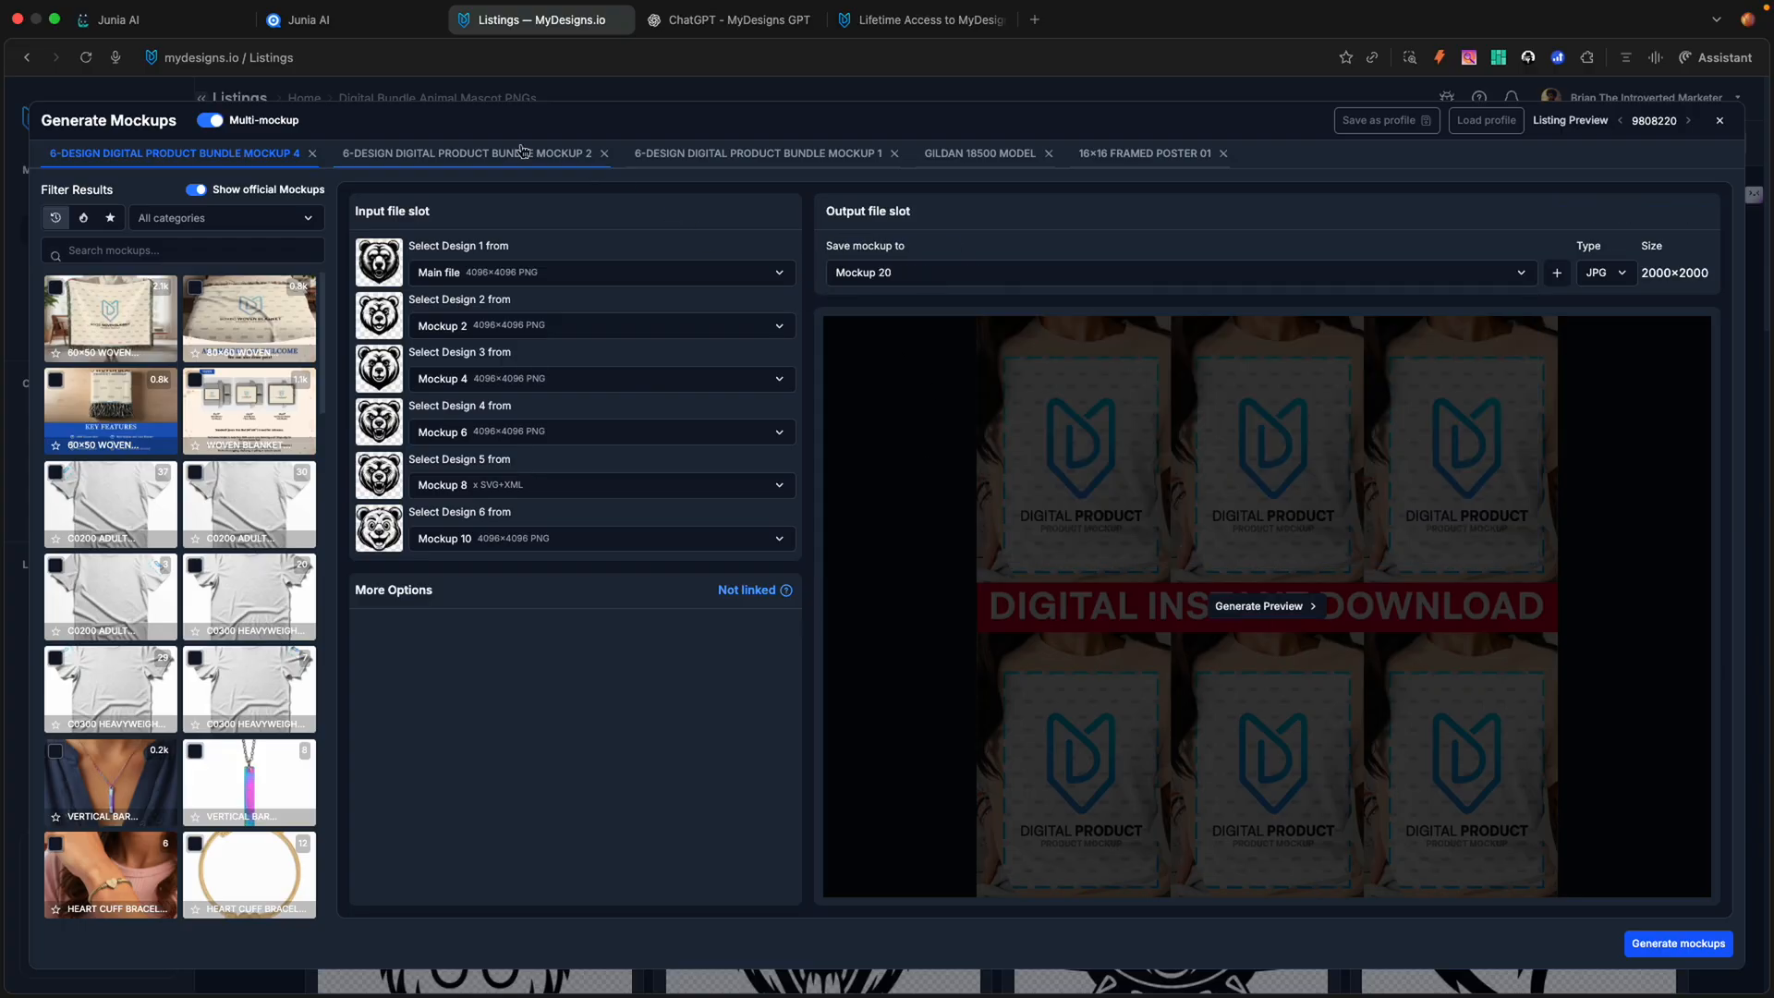
{"action": "left_click", "coordinate": [1007, 270]}
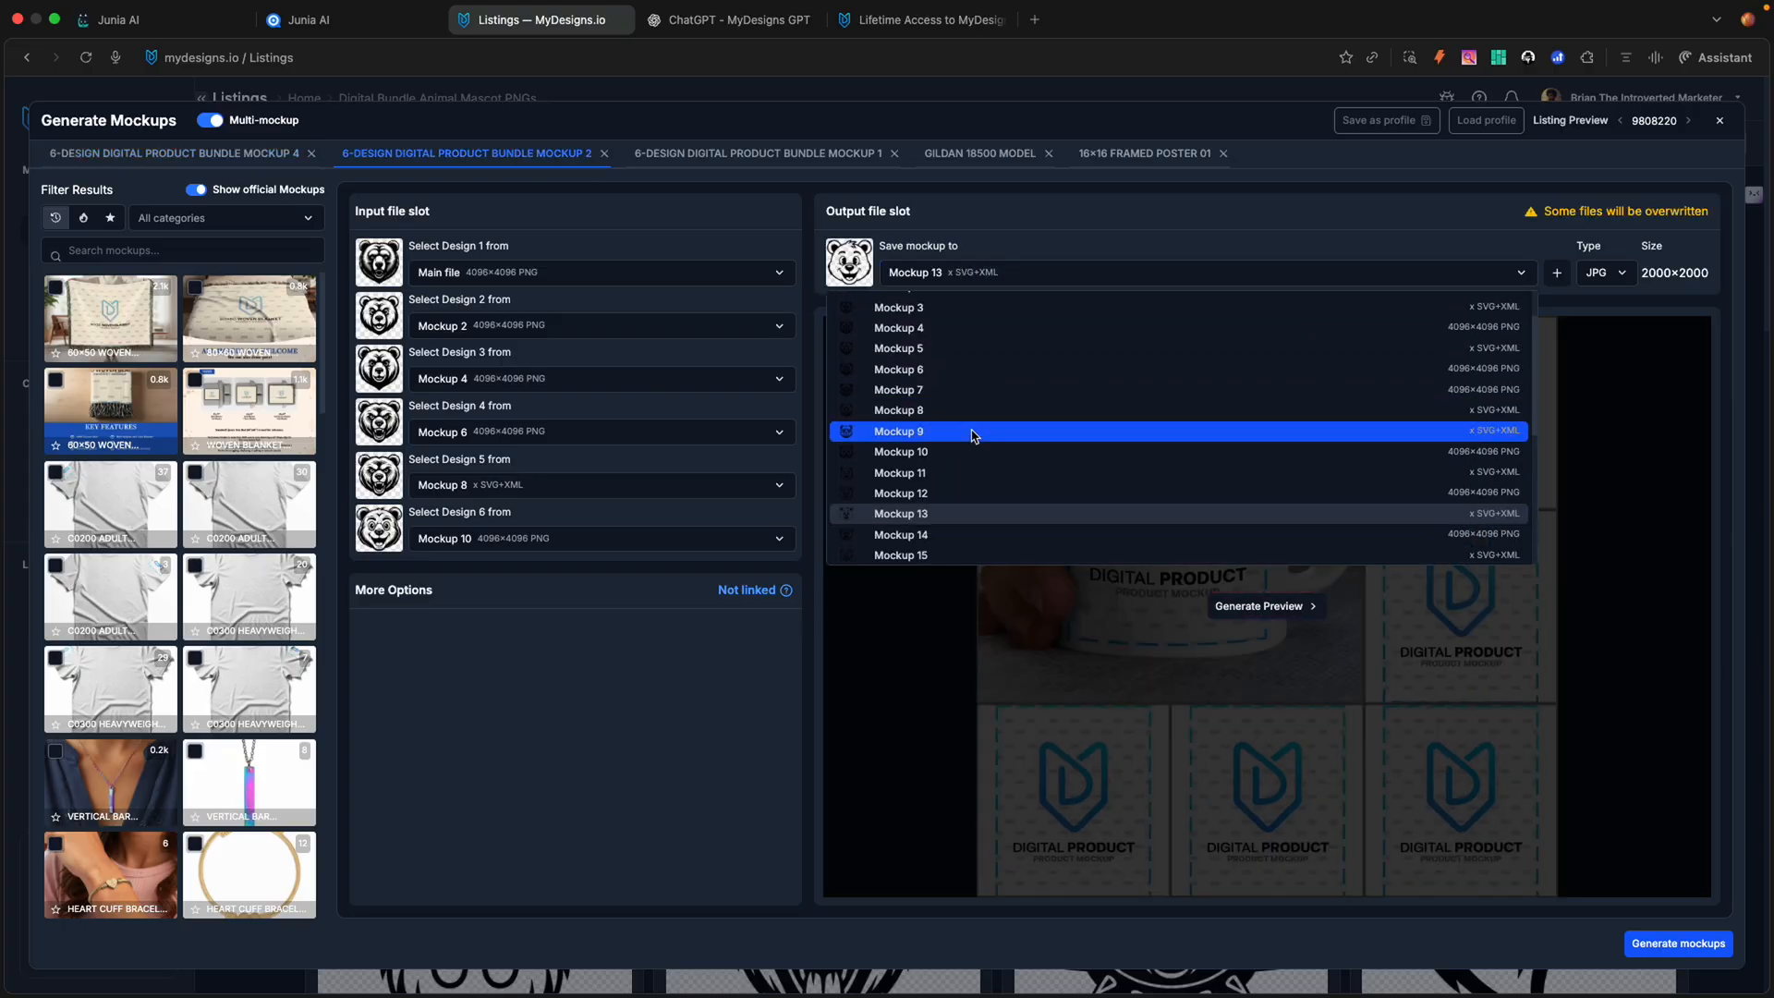
{"action": "scroll", "coordinate": [970, 429], "scroll_direction": "down", "scroll_amount": 5}
{"action": "left_click", "coordinate": [934, 388]}
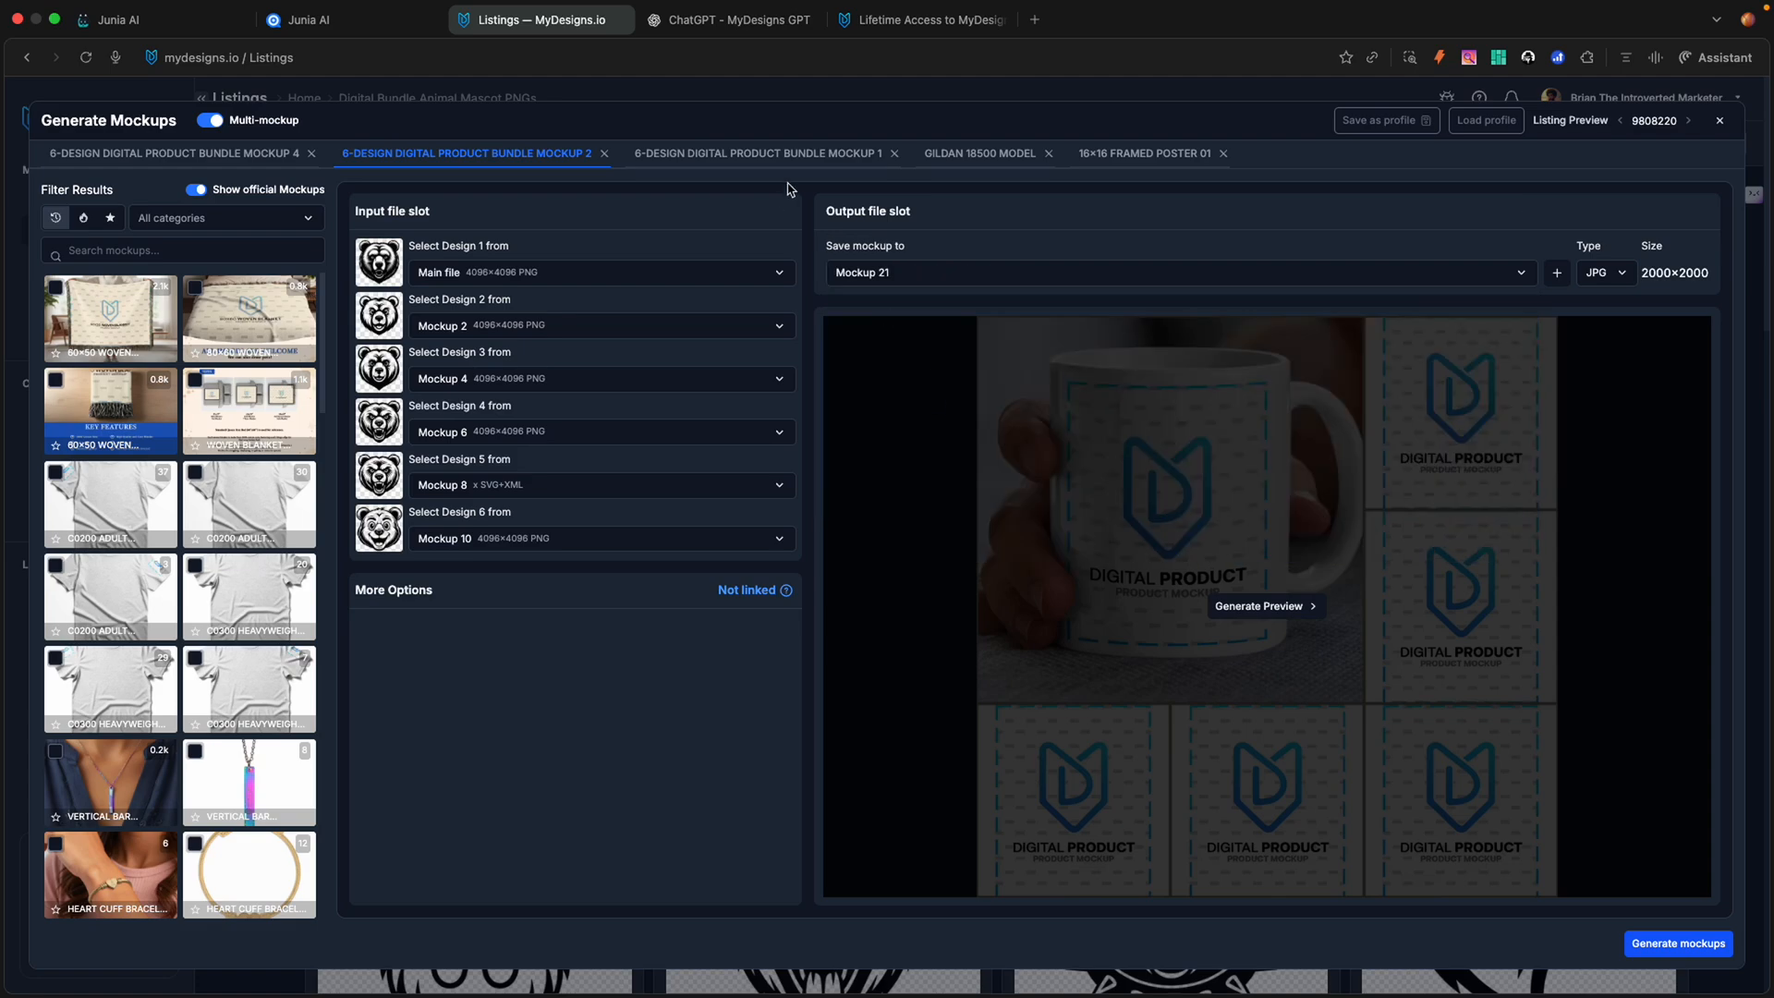
Step: Set the output slot of 6-Design Digital Product Bundle Mockup 1 to Mockup 22
{"action": "left_click", "coordinate": [758, 153]}
{"action": "left_click", "coordinate": [970, 273]}
{"action": "scroll", "coordinate": [887, 517], "scroll_direction": "down", "scroll_amount": 3}
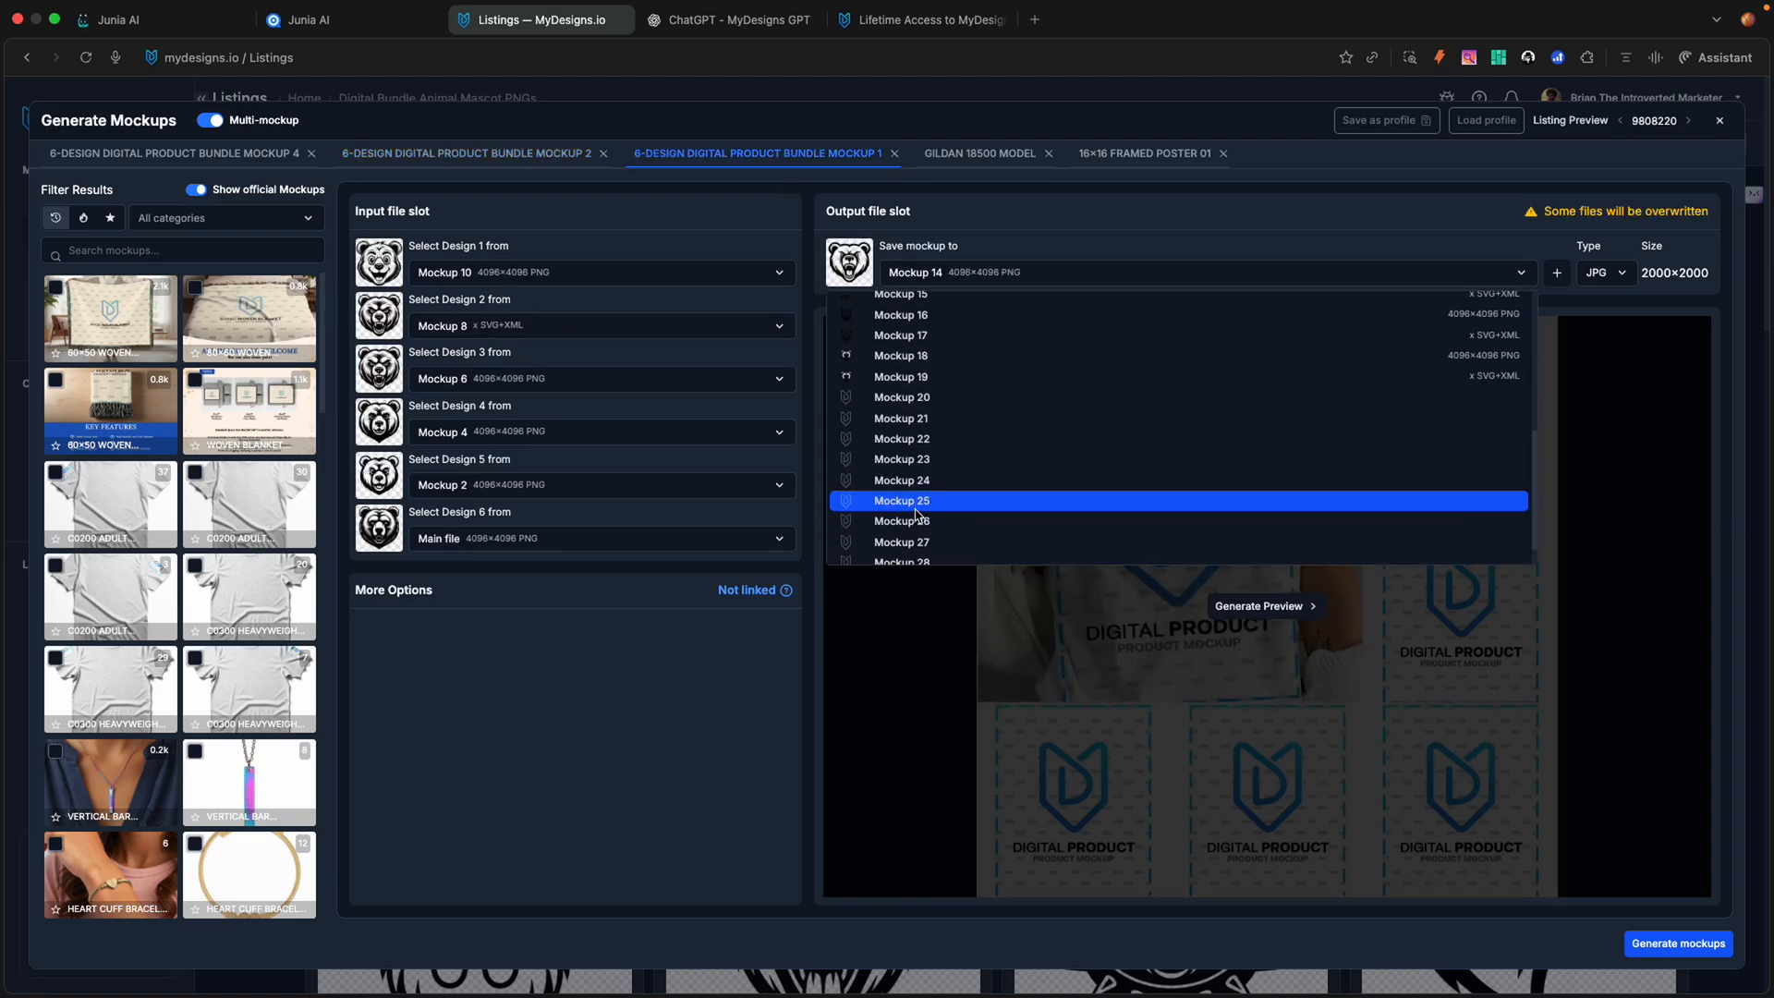
{"action": "left_click", "coordinate": [925, 438]}
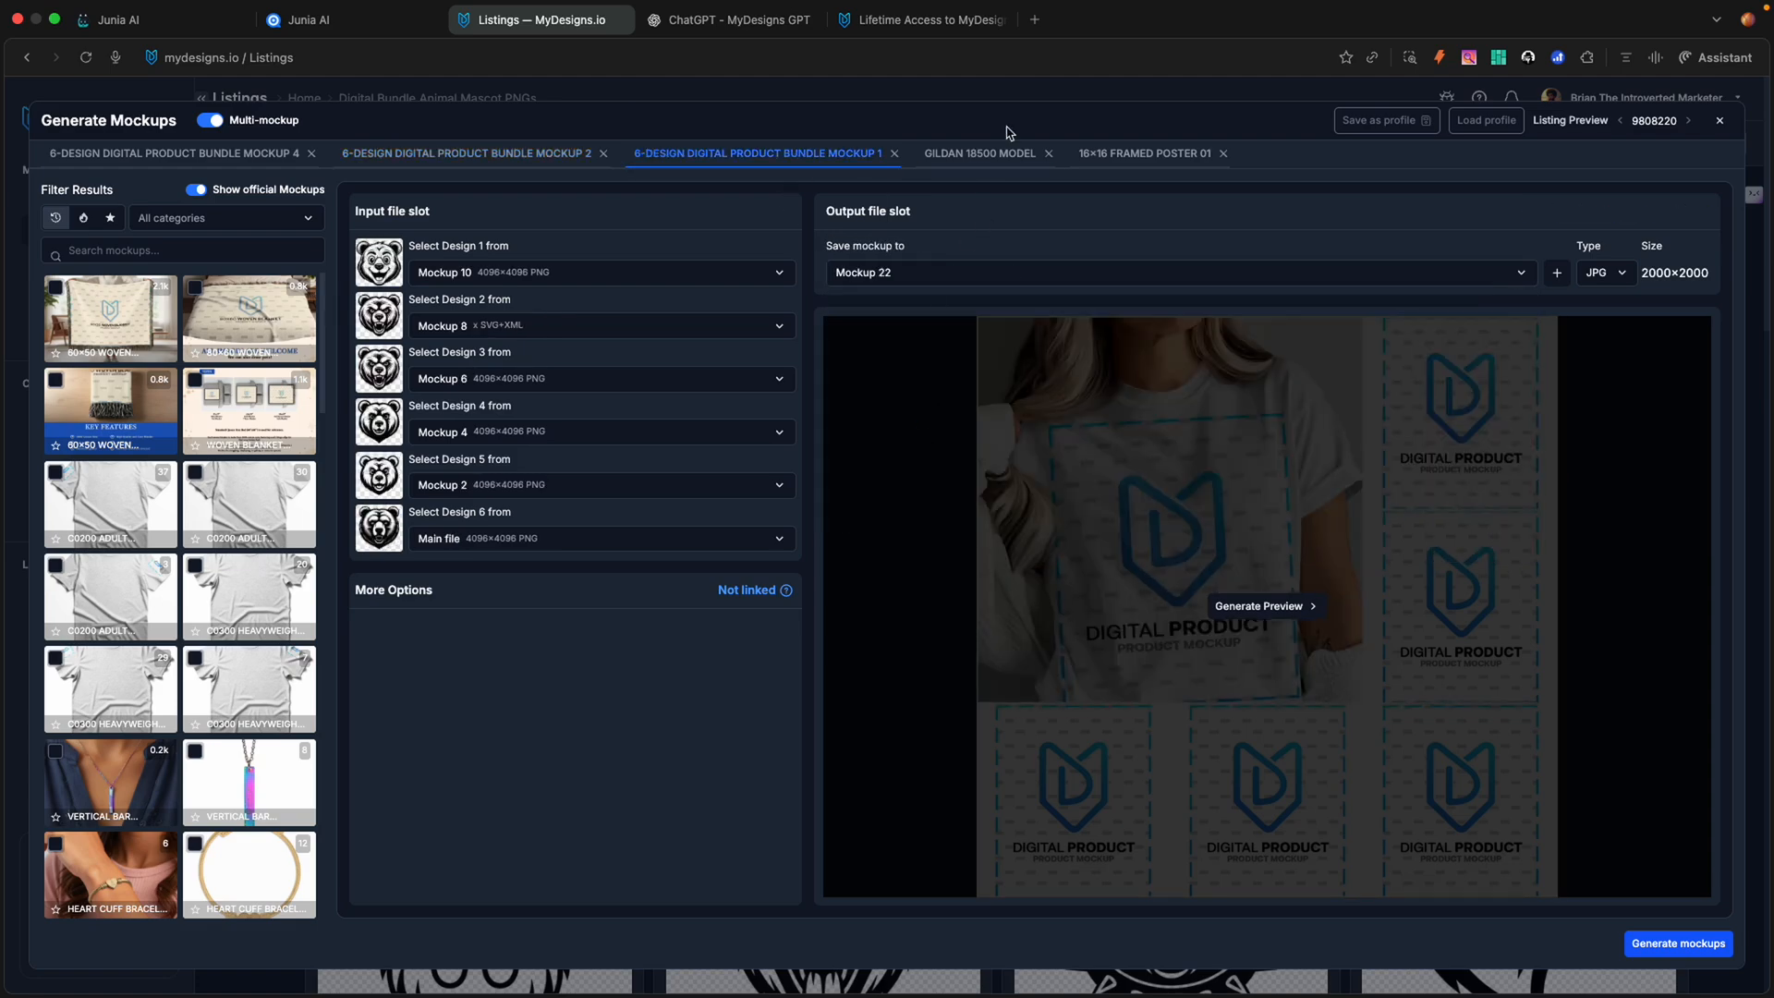
Step: Set the output slot of the Gildan 18500 Model mockup to Mockup 23
{"action": "left_click", "coordinate": [987, 154]}
{"action": "left_click", "coordinate": [975, 310]}
{"action": "scroll", "coordinate": [994, 490], "scroll_direction": "down", "scroll_amount": 3}
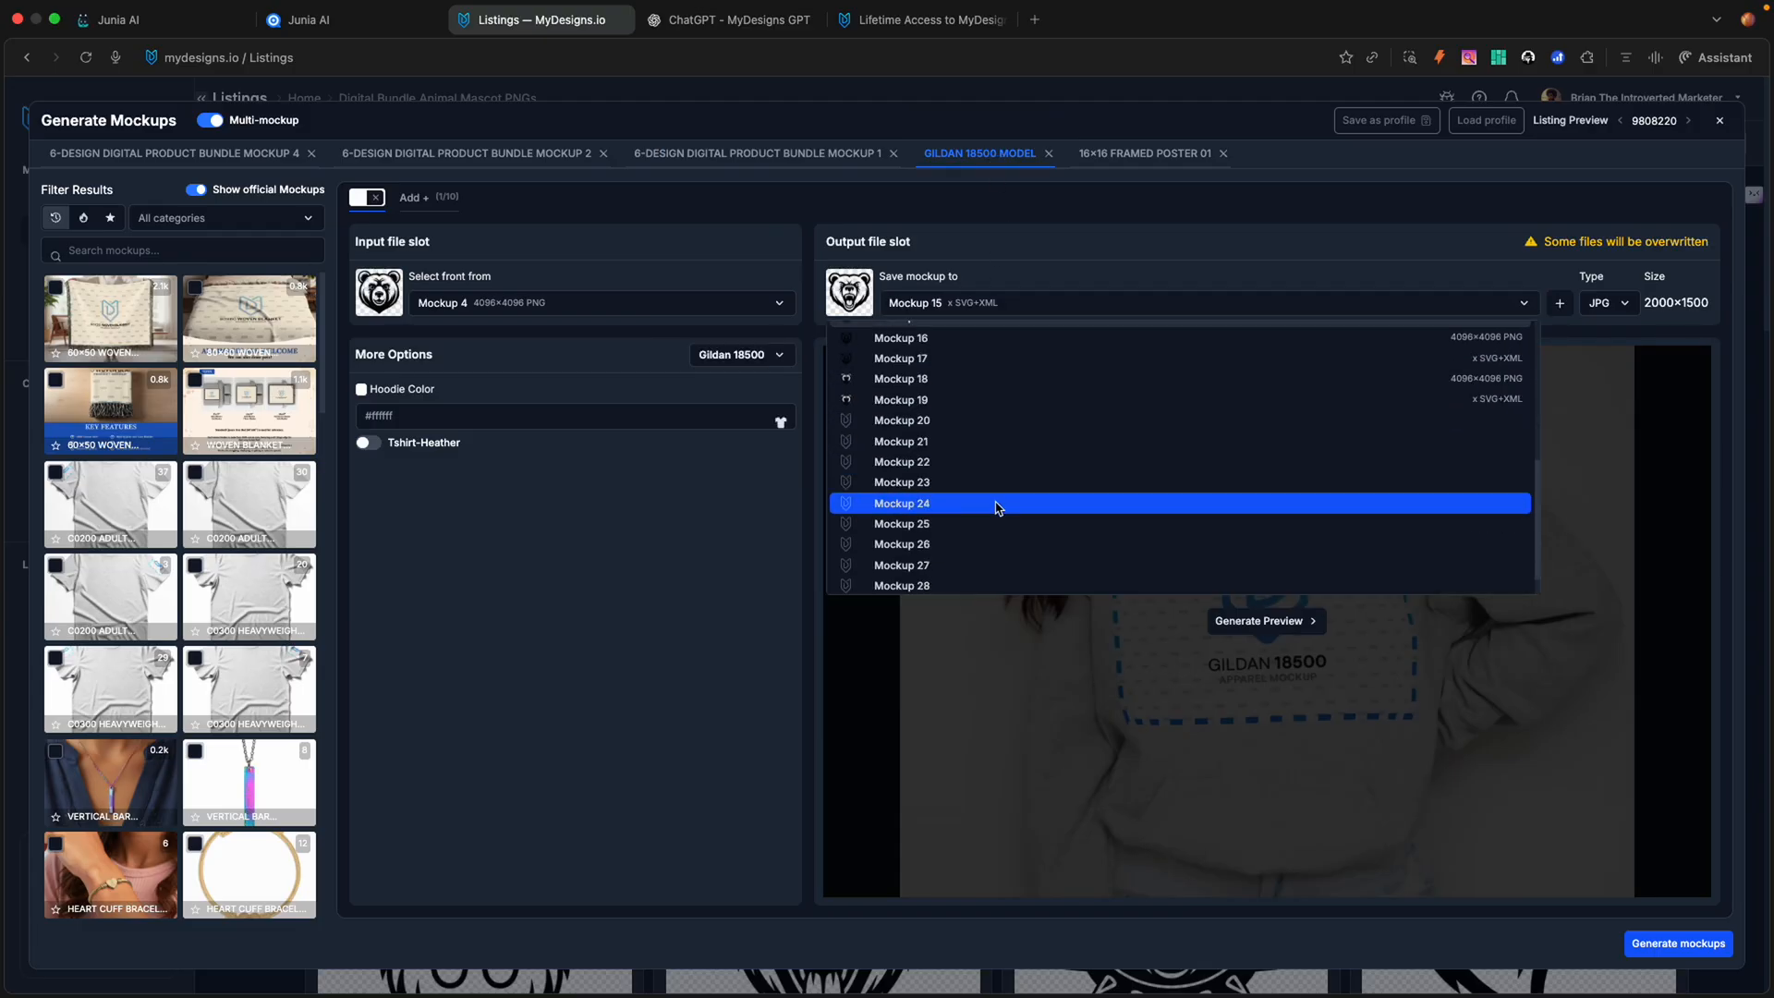
{"action": "left_click", "coordinate": [989, 462]}
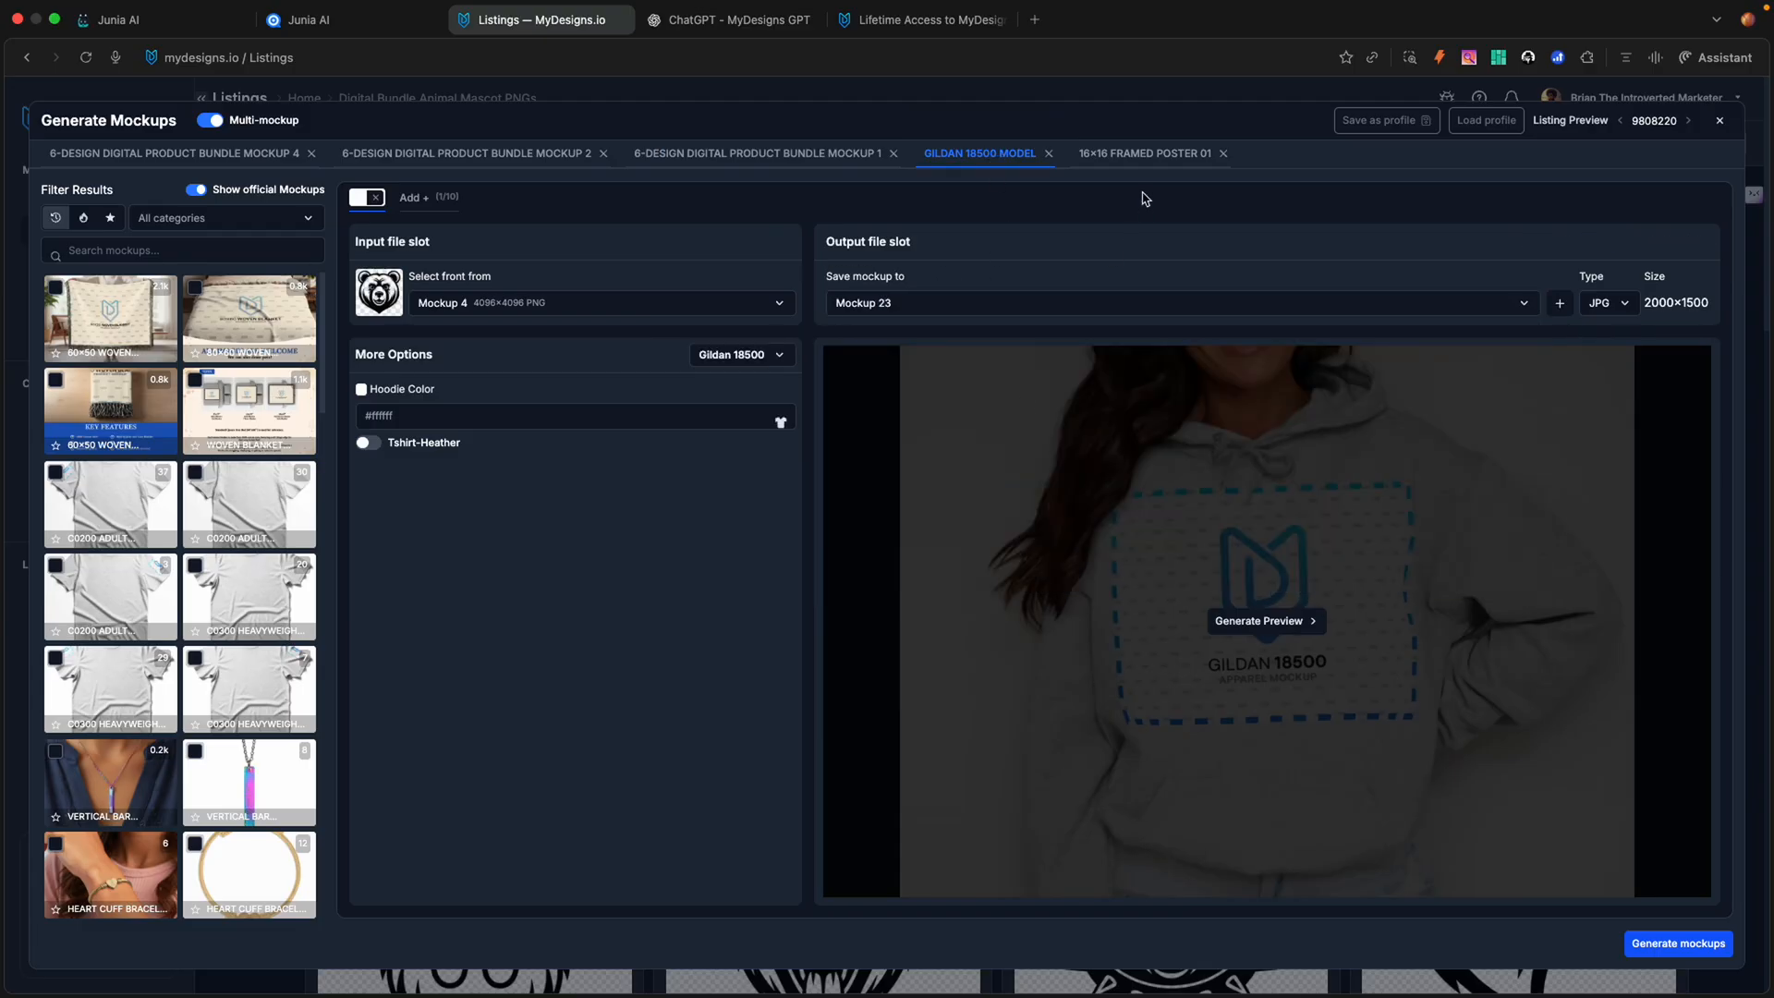
Step: Set the output slot of the 16x16 Framed Poster 01 mockup to Mockup 24
{"action": "left_click", "coordinate": [1144, 154]}
{"action": "left_click", "coordinate": [1007, 305]}
{"action": "scroll", "coordinate": [966, 444], "scroll_direction": "down", "scroll_amount": 5}
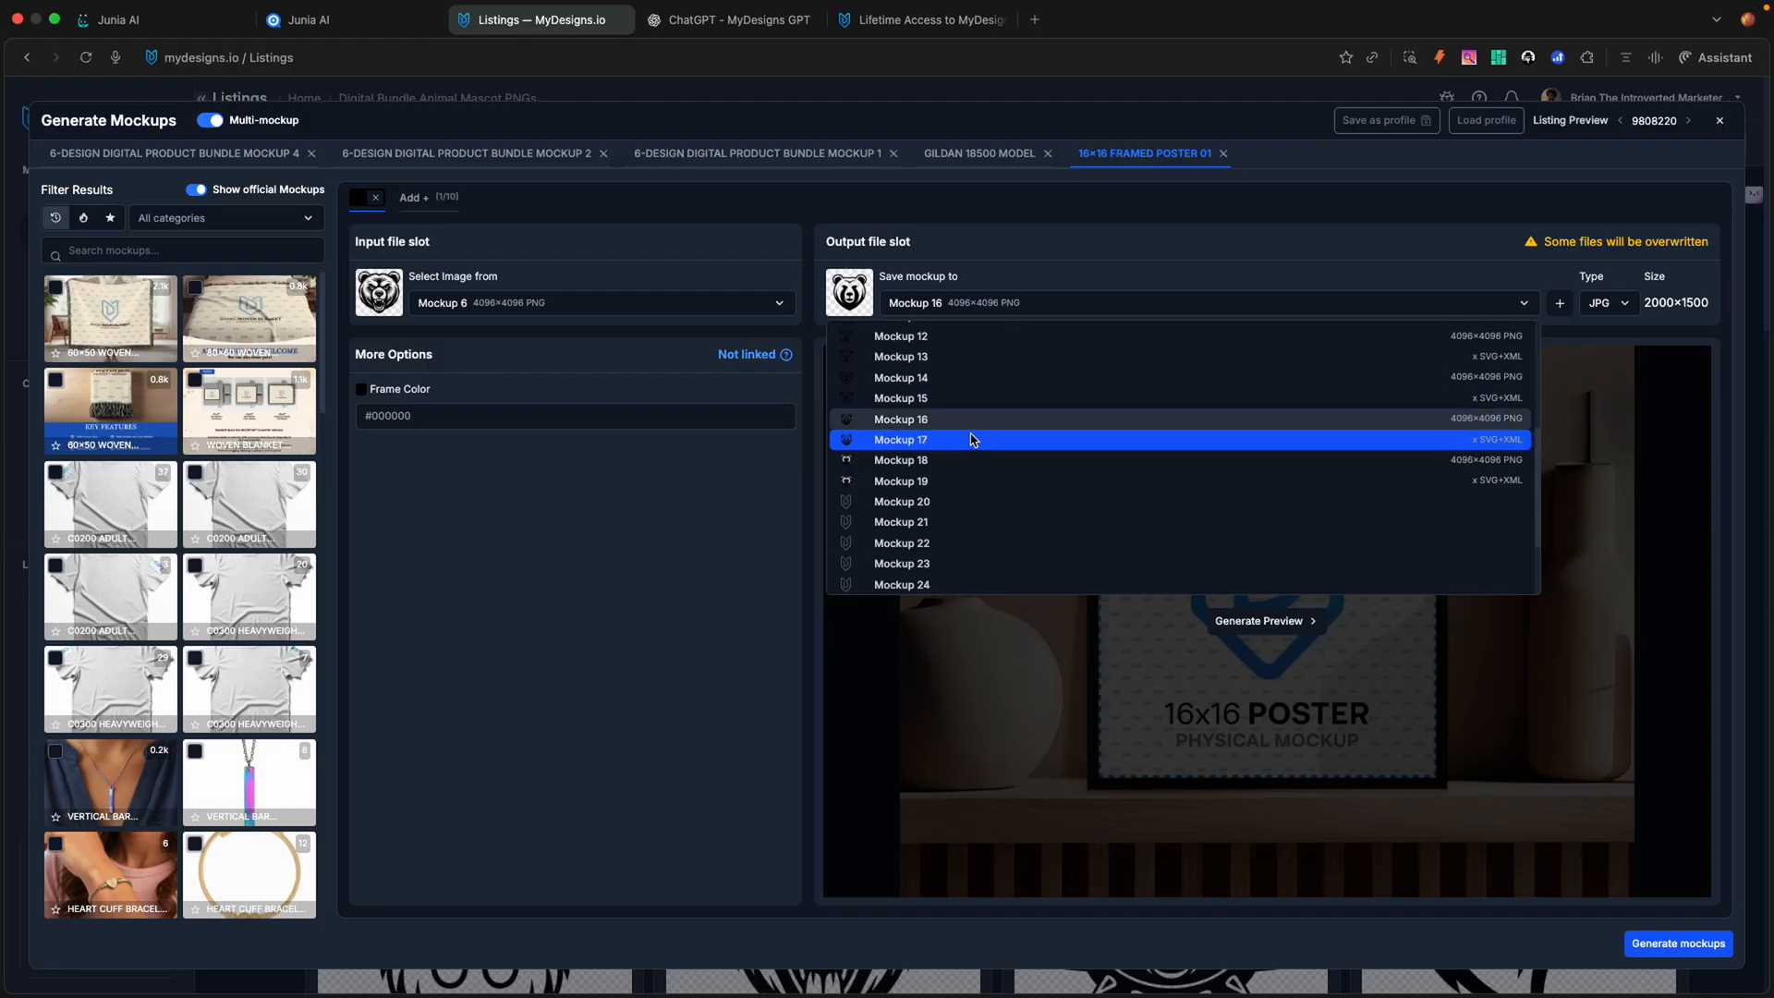
{"action": "left_click", "coordinate": [956, 477]}
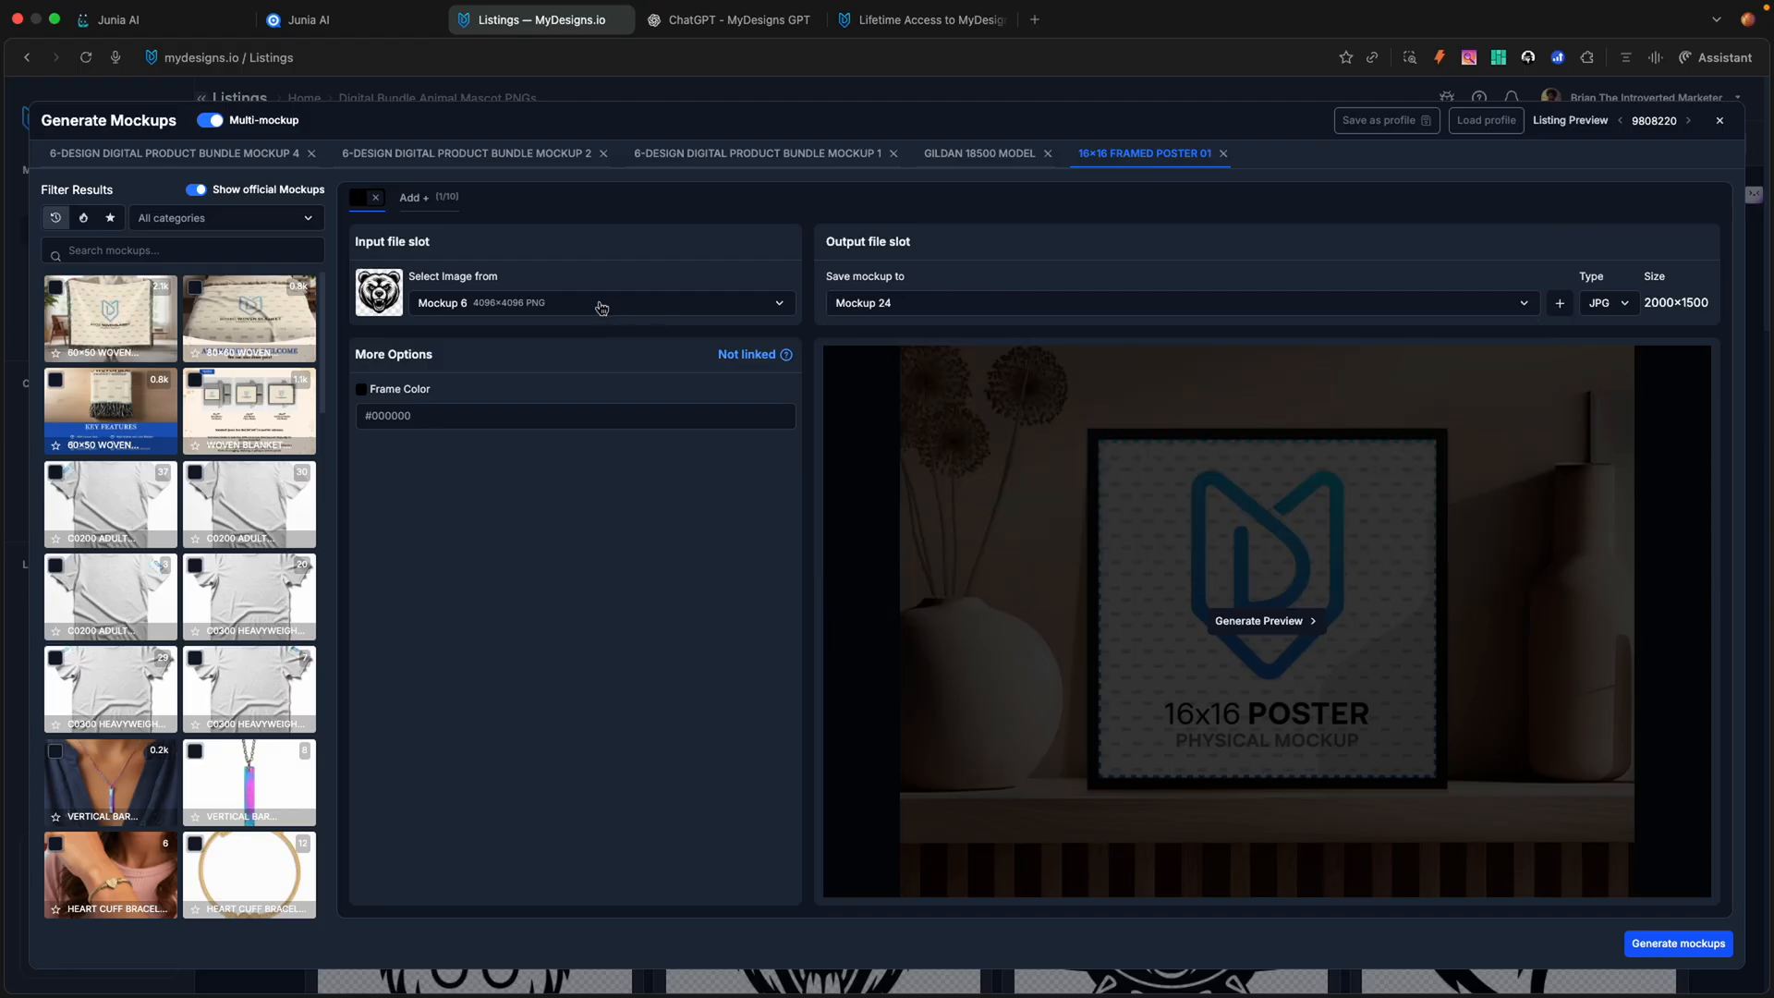
Step: Set the output type of 16x16 Framed Poster 01 to PNG and generate all five mockups for the bear listing
{"action": "left_click", "coordinate": [189, 155]}
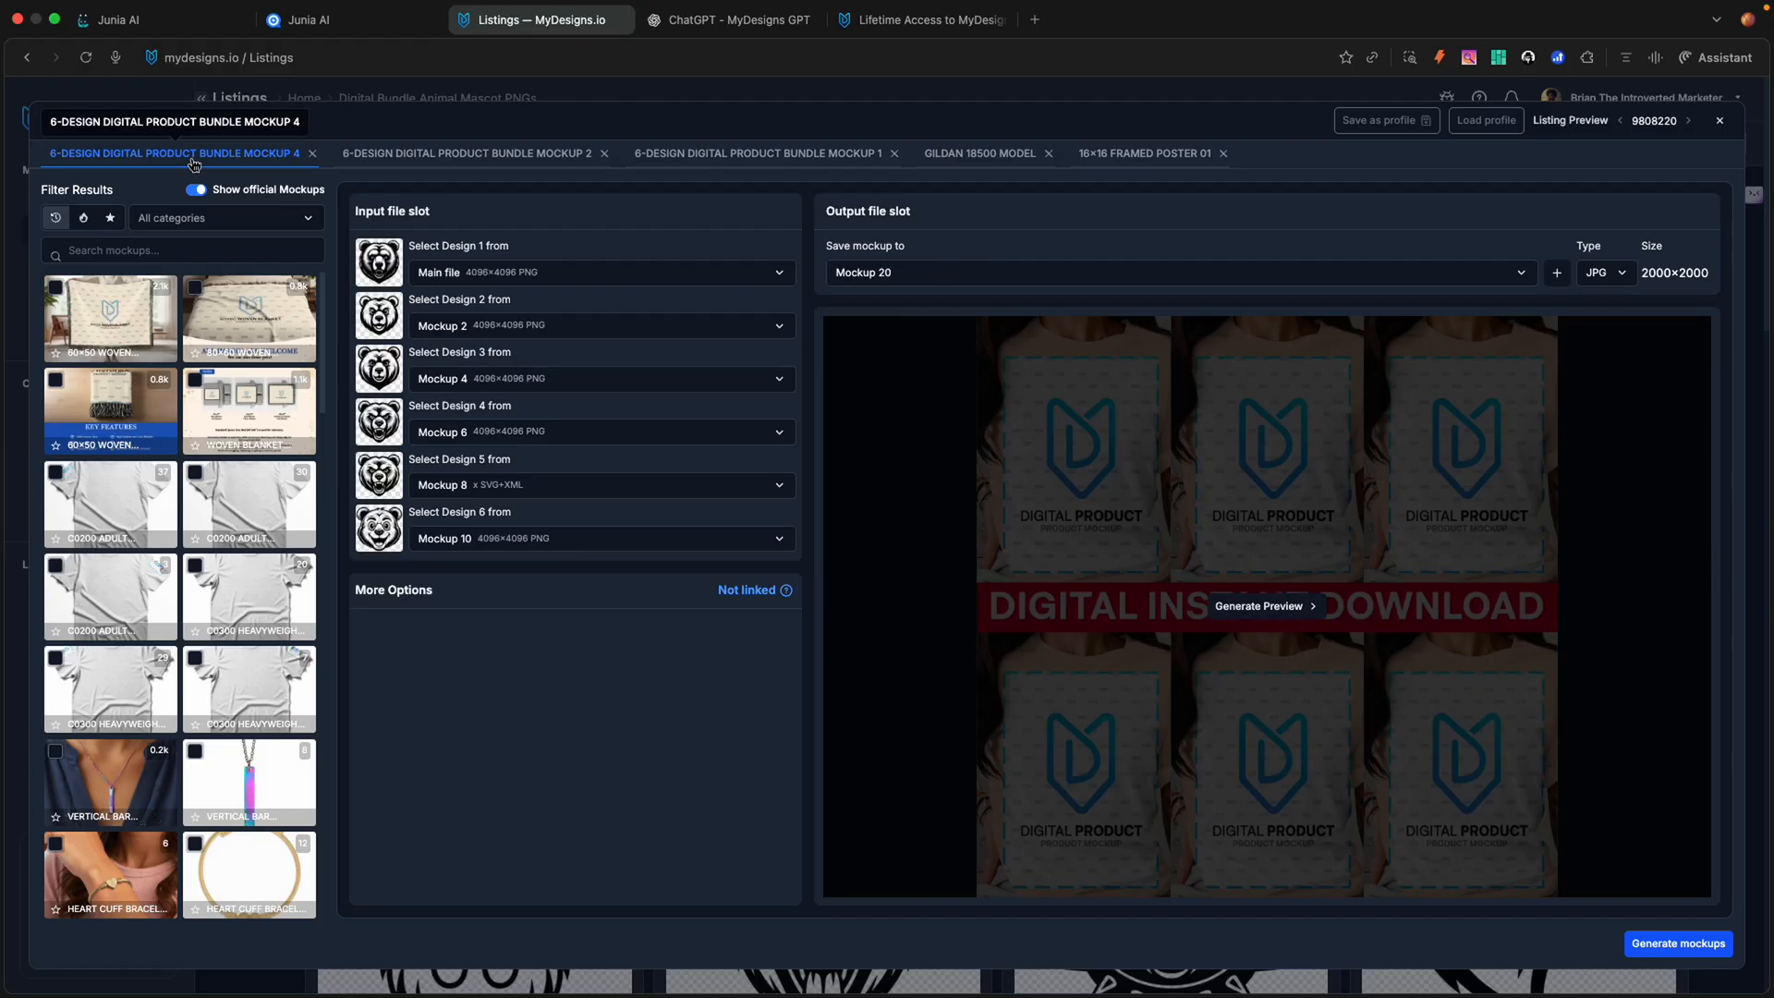
{"action": "left_click", "coordinate": [471, 155]}
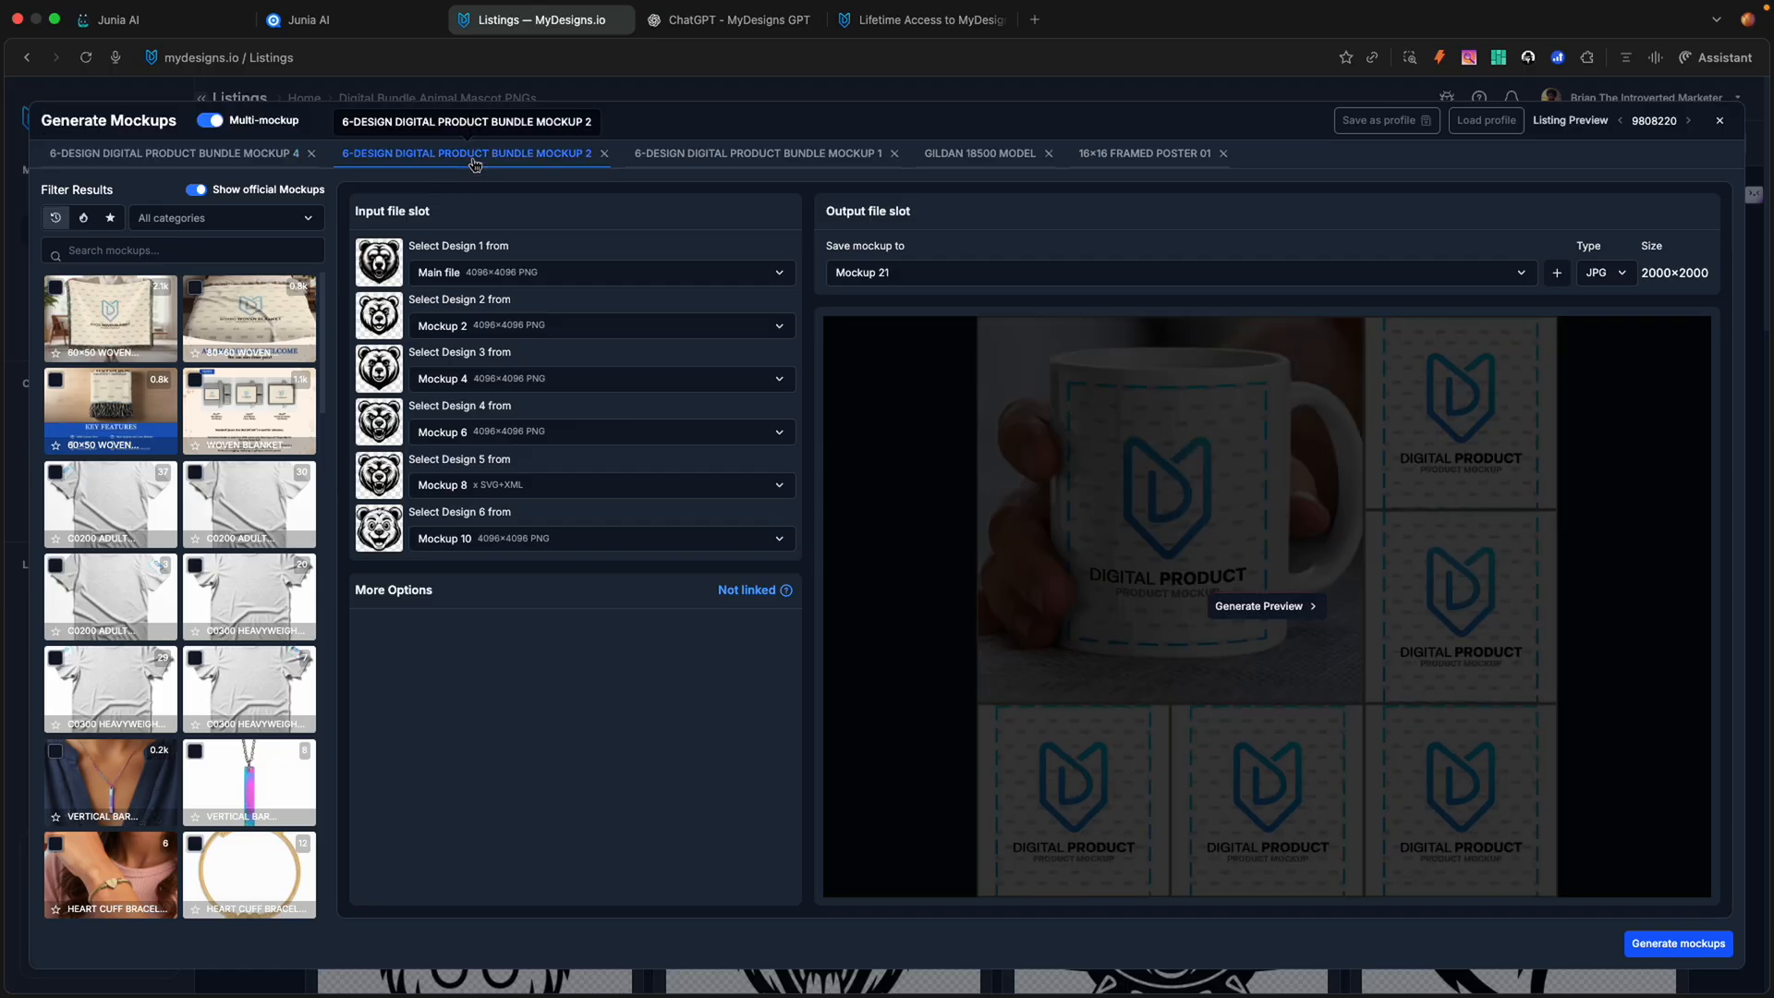
{"action": "left_click", "coordinate": [674, 157]}
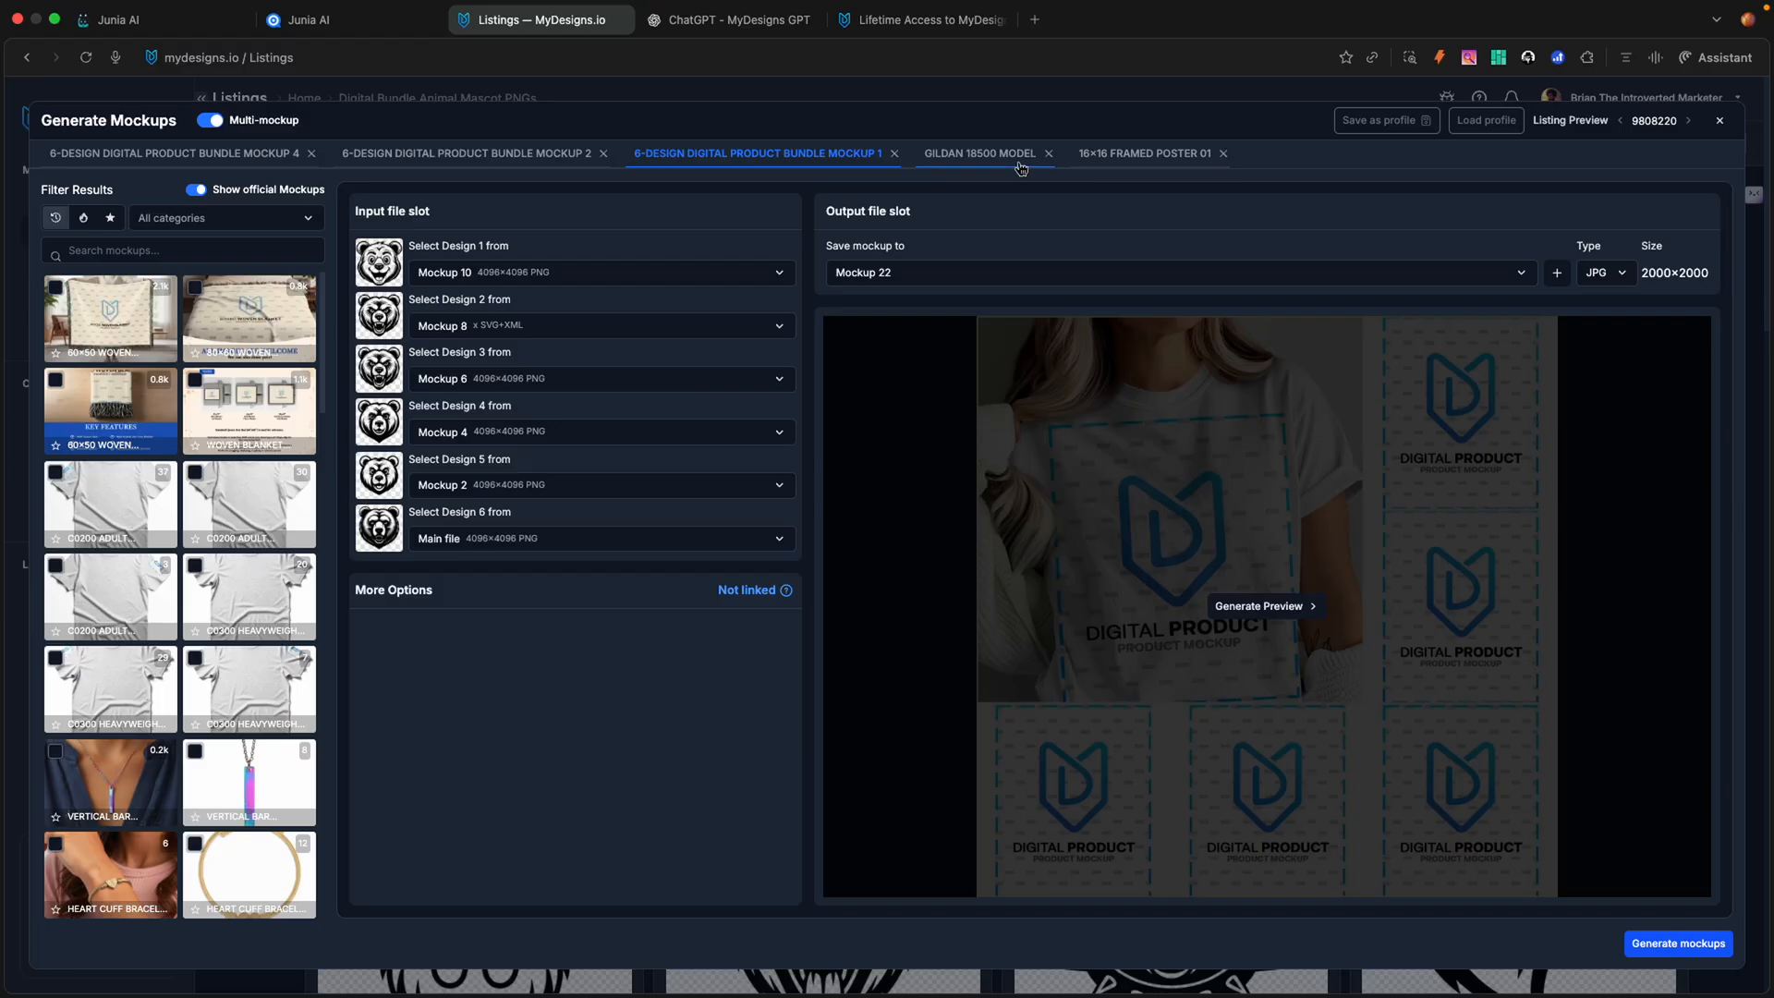
{"action": "left_click", "coordinate": [981, 165]}
{"action": "left_click", "coordinate": [1135, 157]}
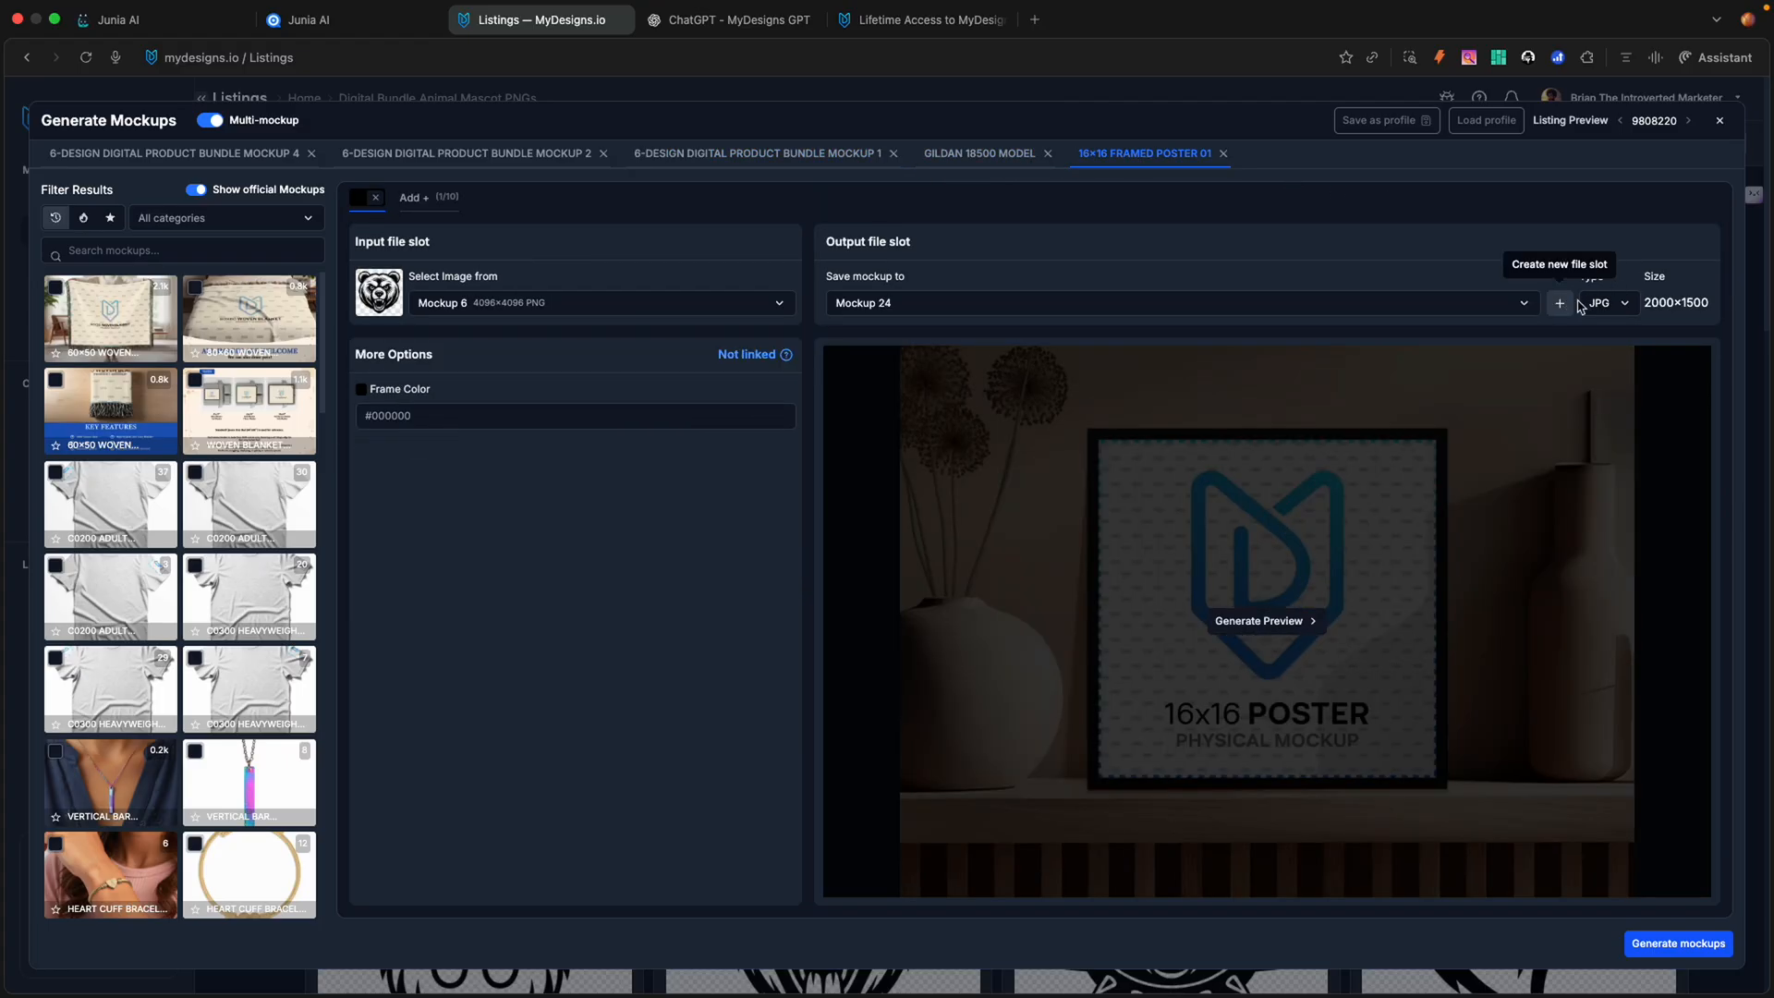
{"action": "left_click", "coordinate": [1626, 307]}
{"action": "left_click", "coordinate": [1604, 355]}
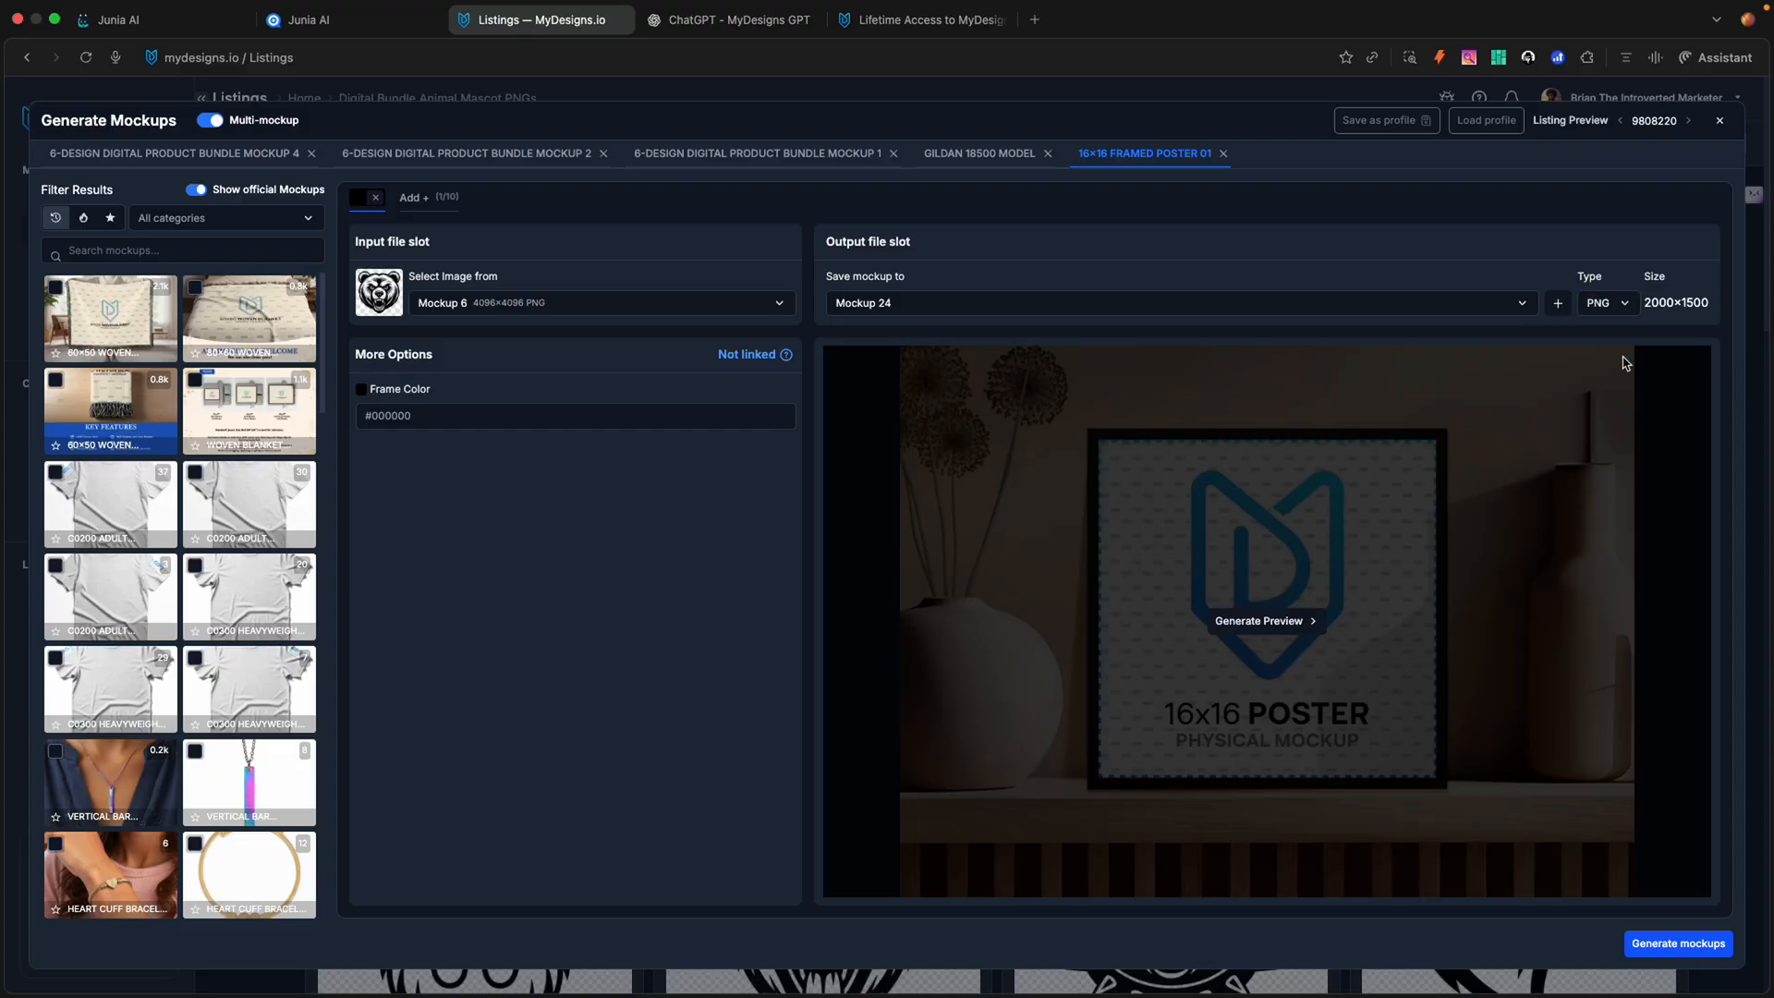
{"action": "left_click", "coordinate": [1673, 950]}
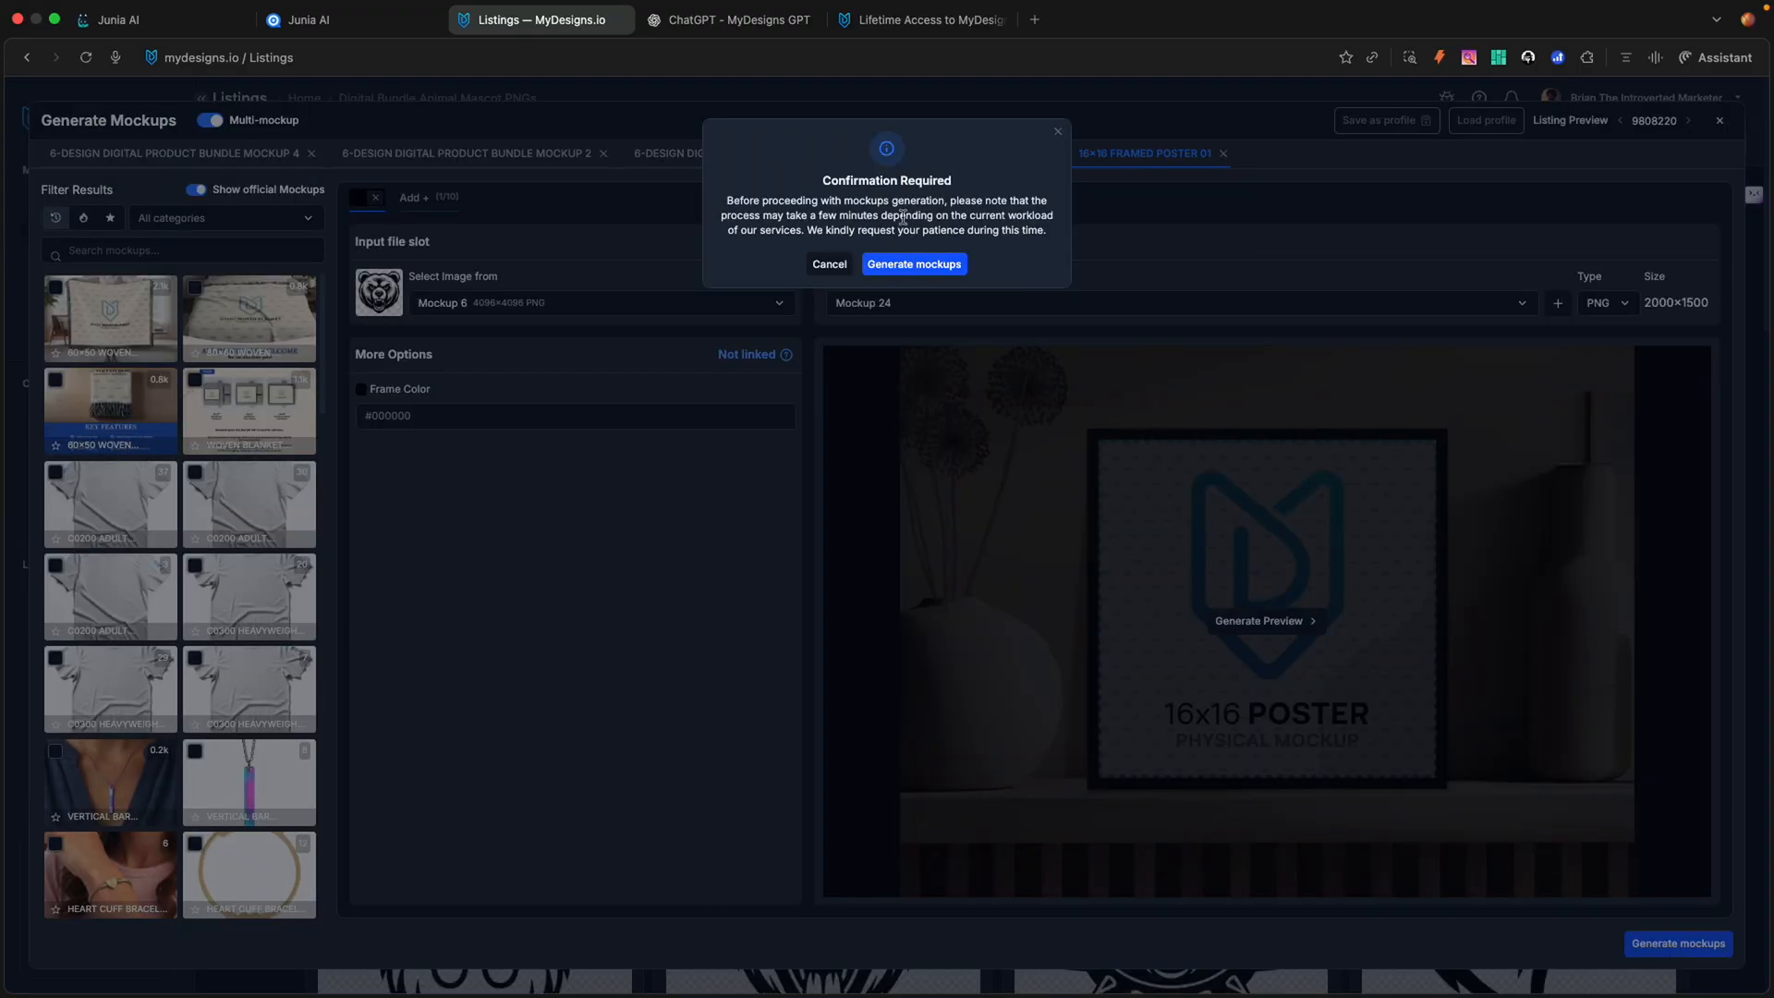
{"action": "left_click", "coordinate": [919, 265]}
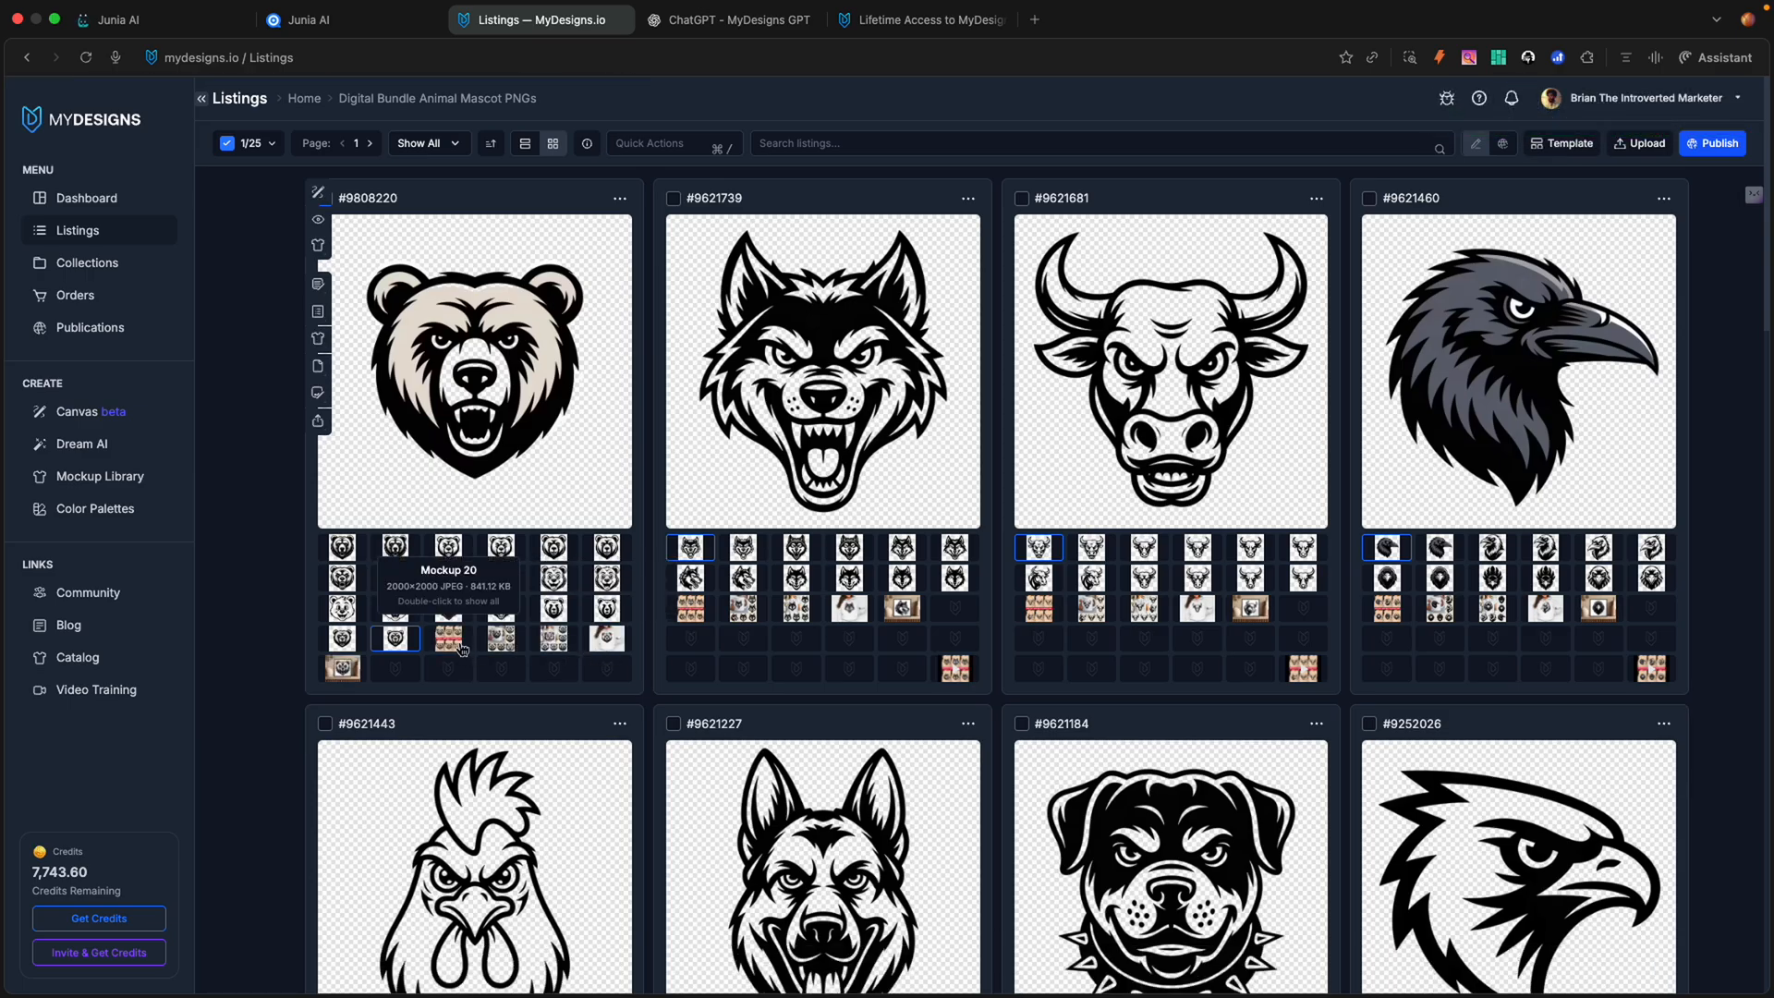
Step: Inspect the generated images in slots Mockup 20 to Mockup 24 of the bear listing
{"action": "left_click", "coordinate": [462, 649]}
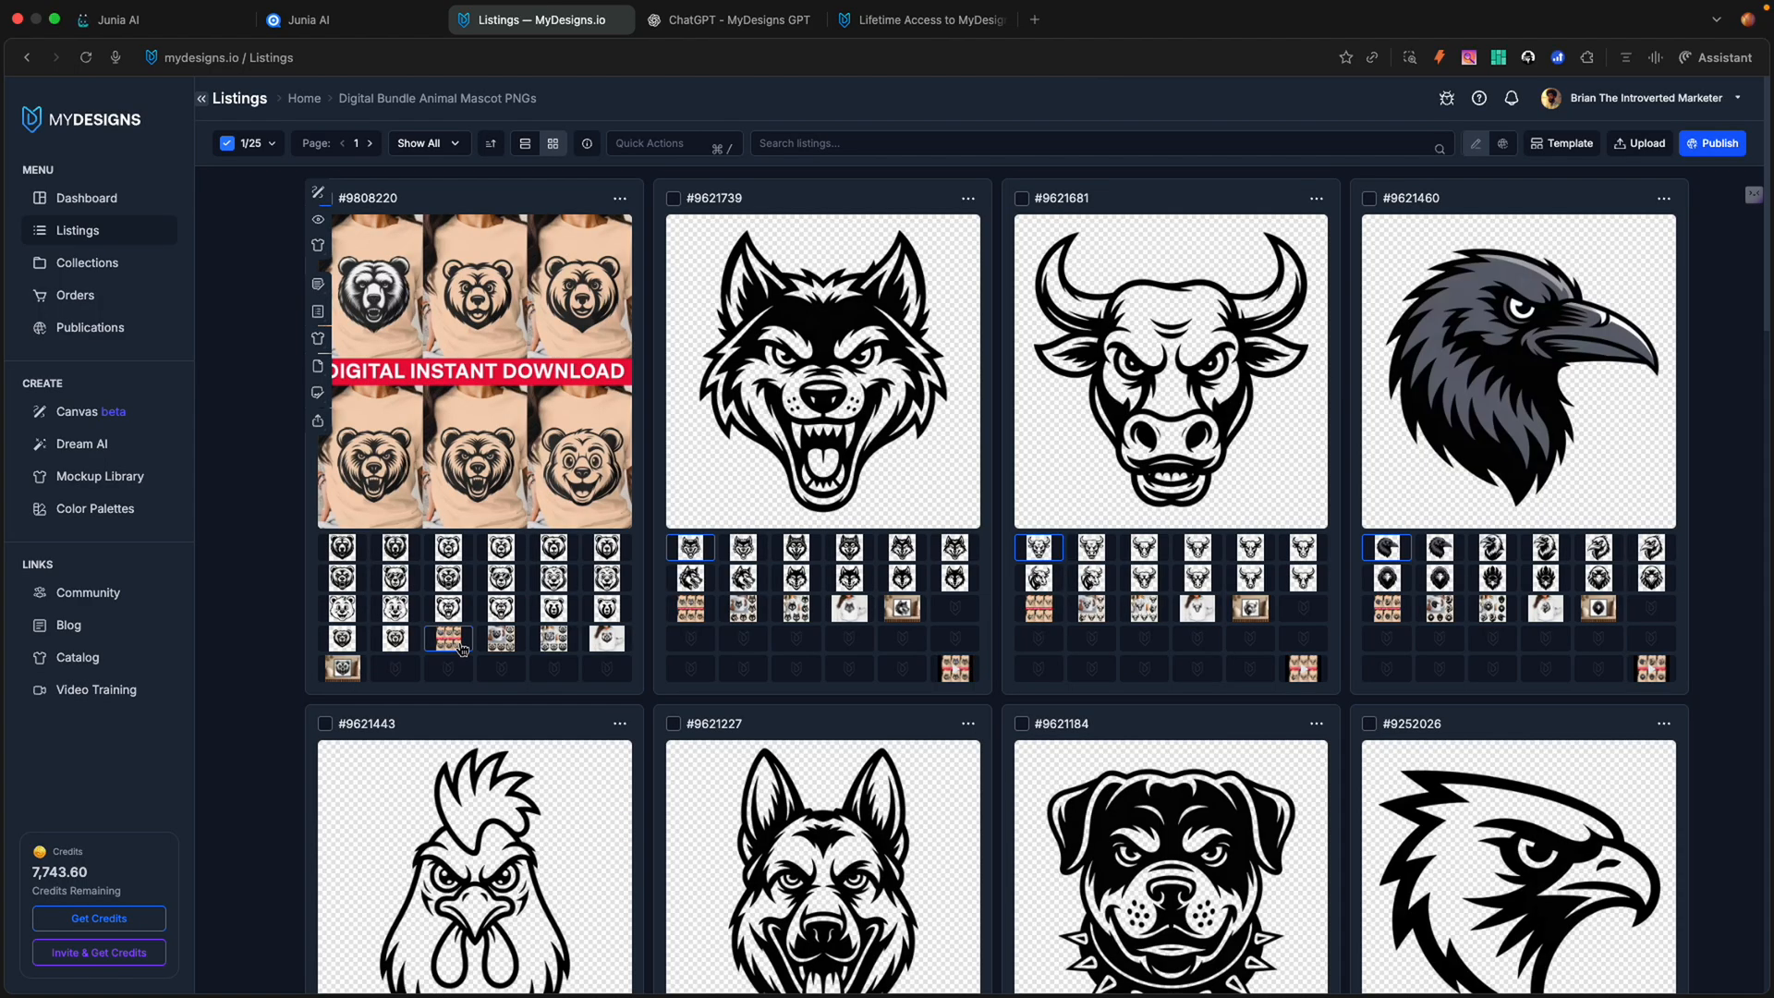
{"action": "left_click", "coordinate": [500, 640]}
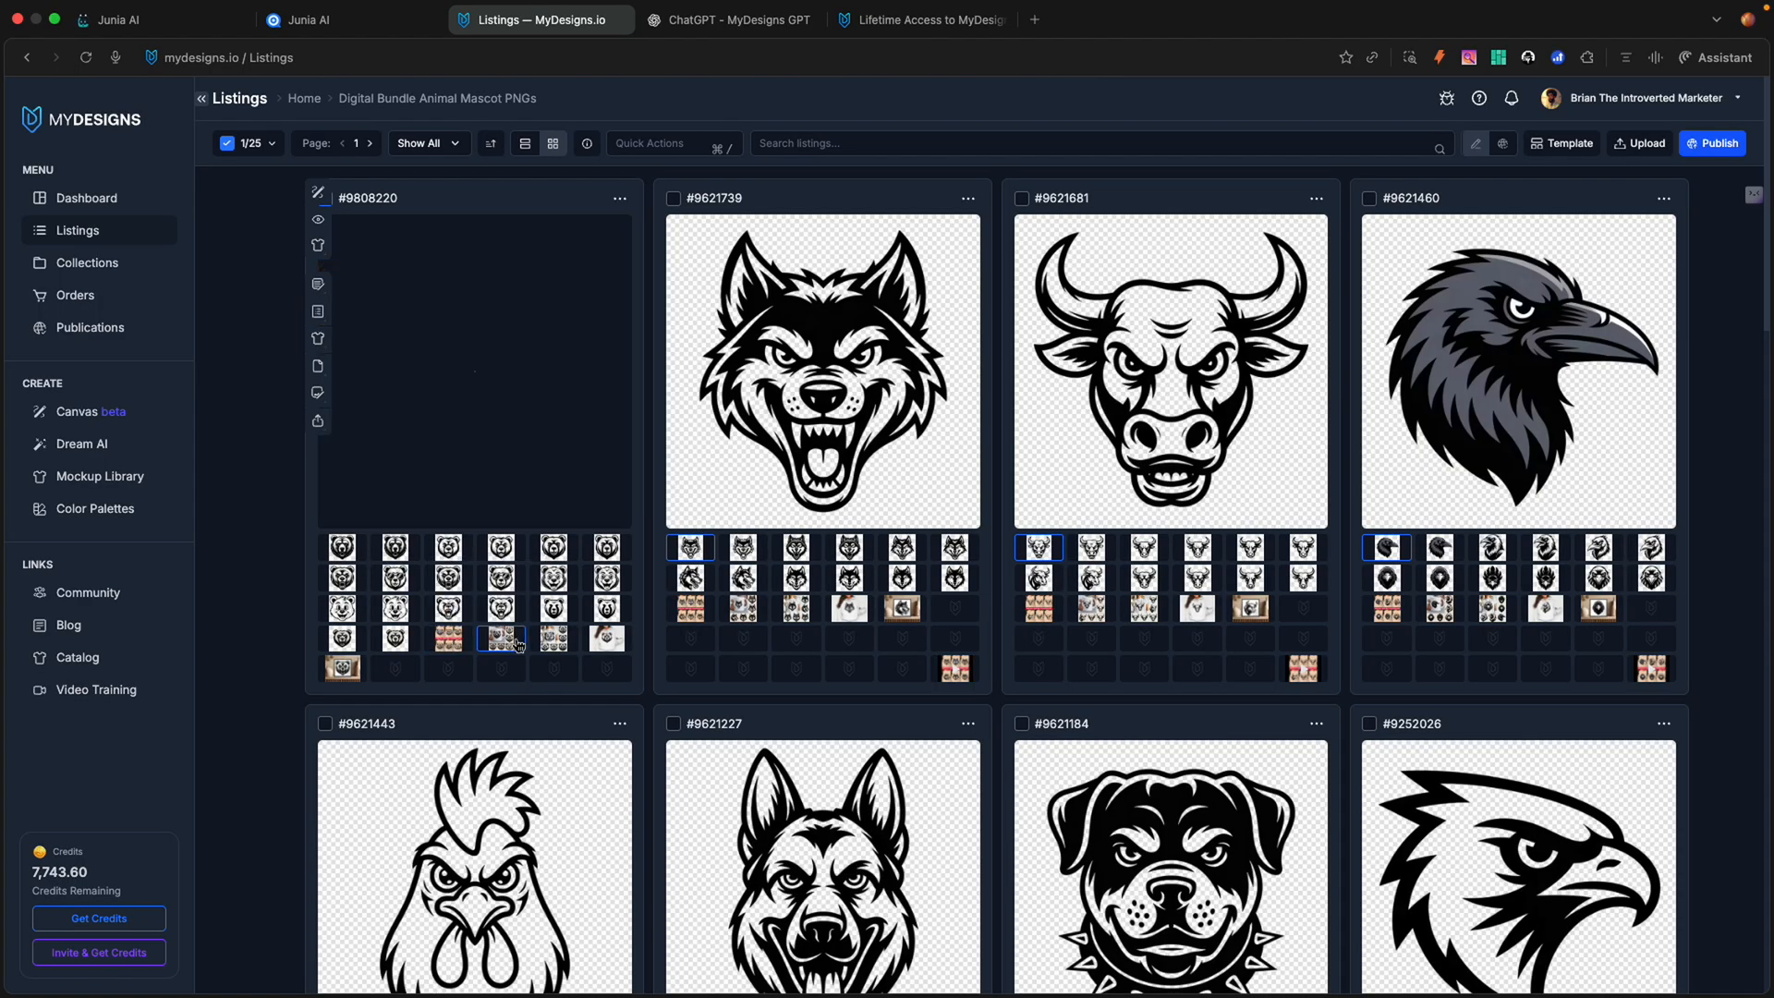
{"action": "left_click", "coordinate": [562, 647]}
{"action": "left_click", "coordinate": [604, 642]}
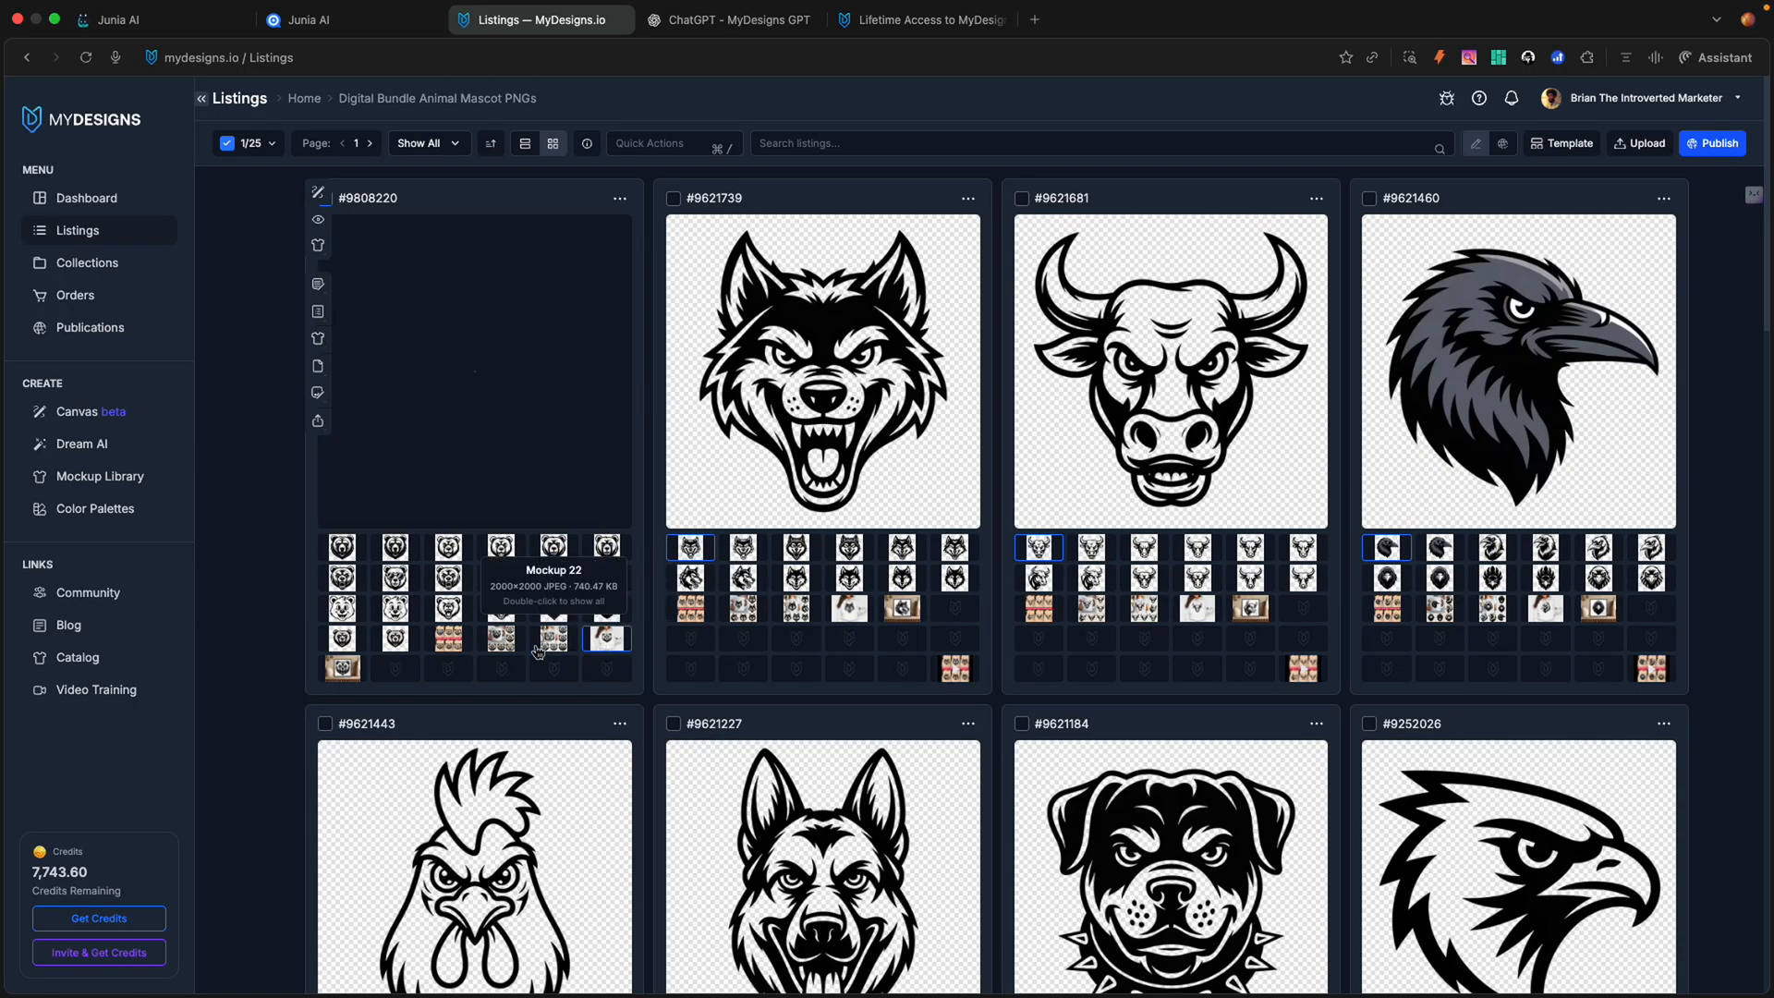
{"action": "left_click", "coordinate": [359, 671]}
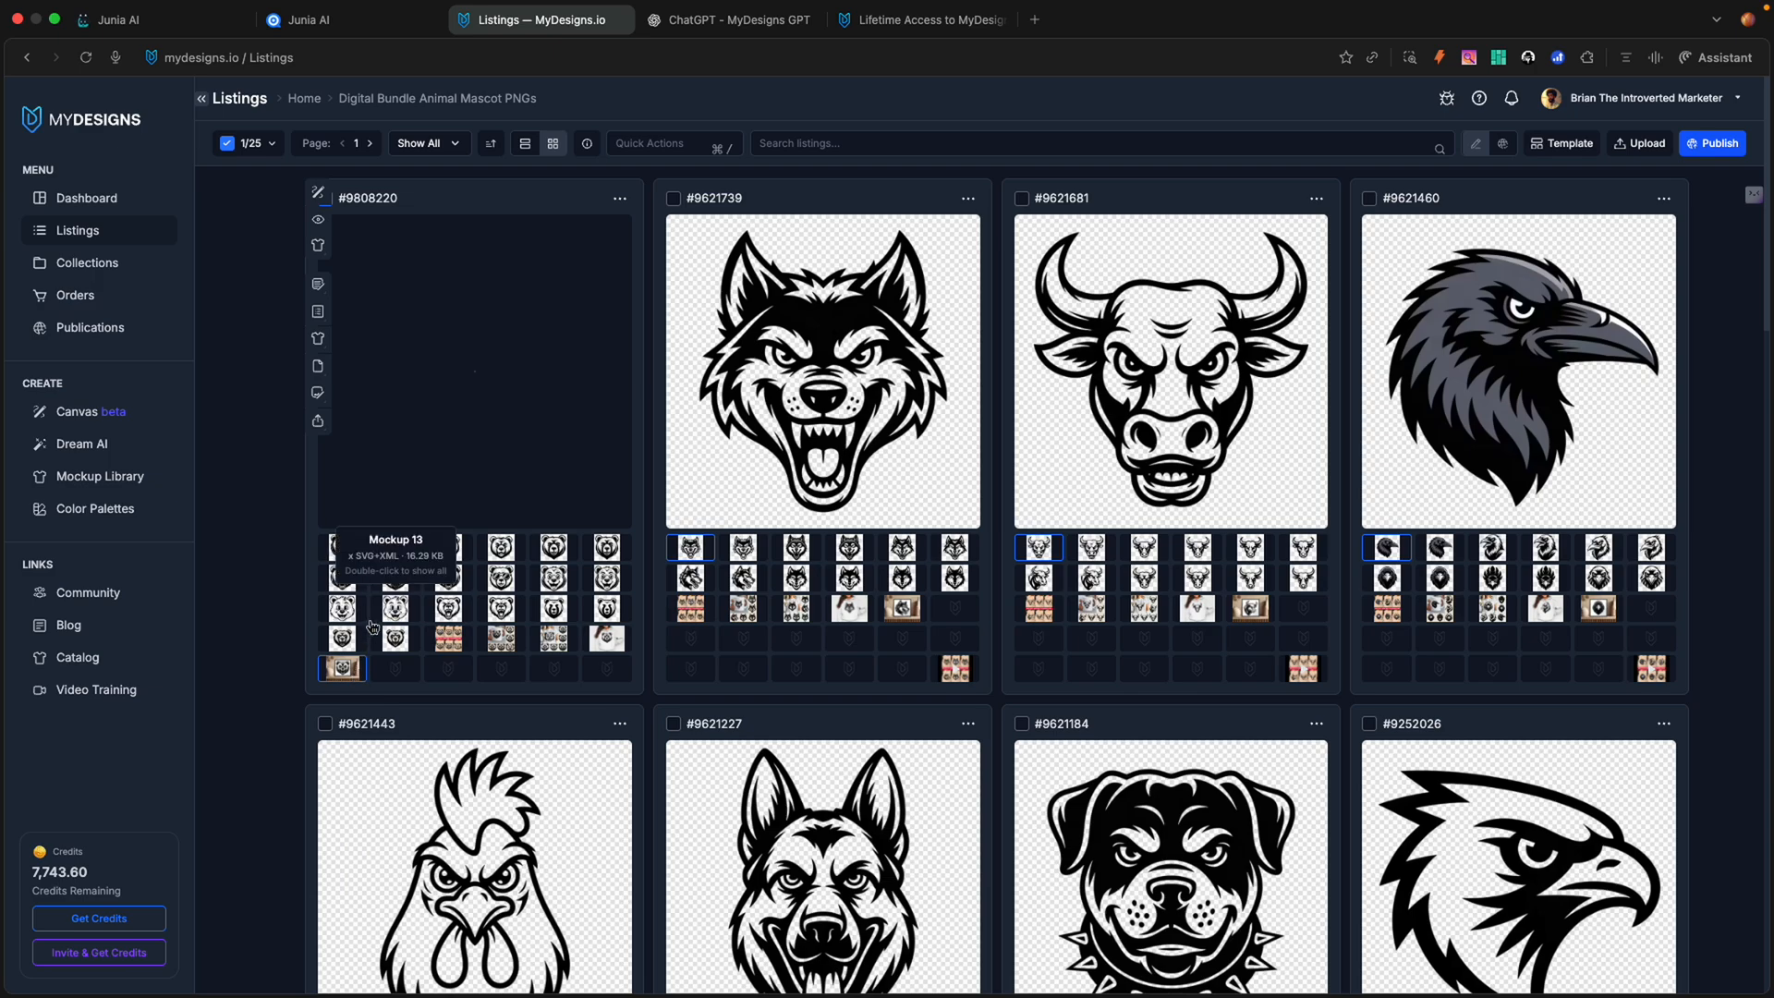
Step: Create a video mockup for the bear listing from Mockups 20, 21, 22, 23 and 24 in that order, saved to the Video mockup slot
{"action": "left_click", "coordinate": [318, 338]}
{"action": "left_click", "coordinate": [416, 398]}
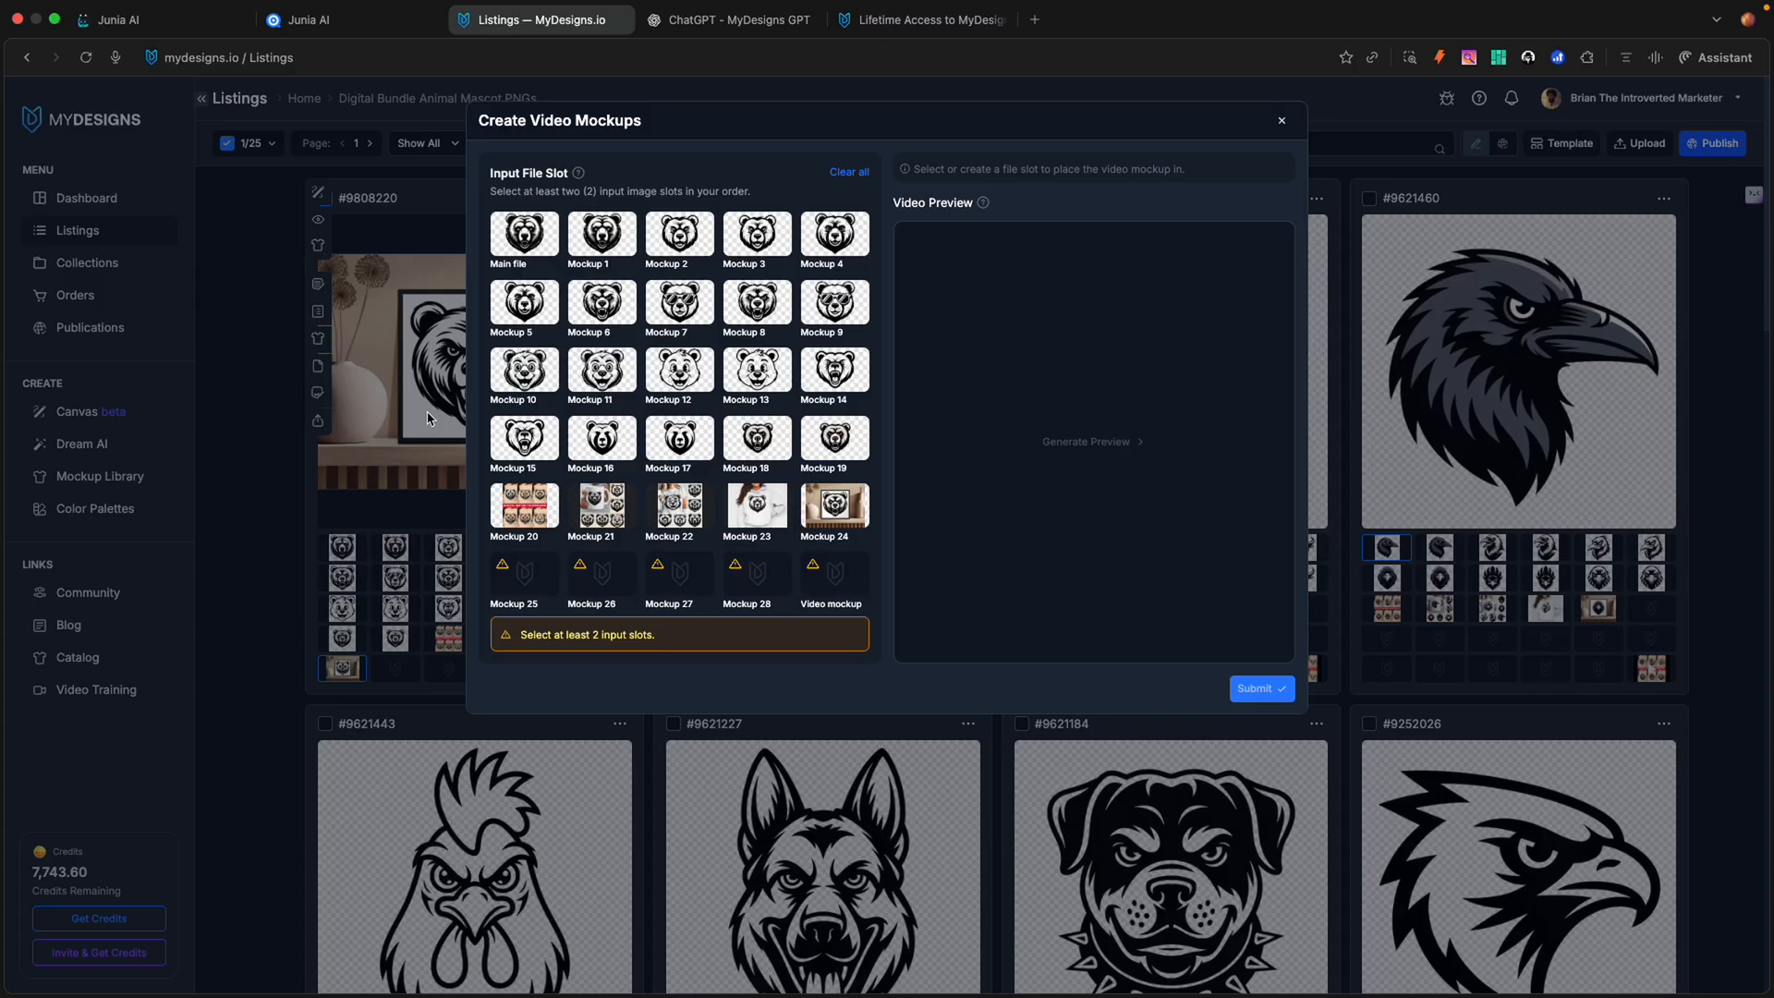
{"action": "left_click", "coordinate": [541, 502]}
{"action": "left_click", "coordinate": [608, 510]}
{"action": "left_click", "coordinate": [684, 509]}
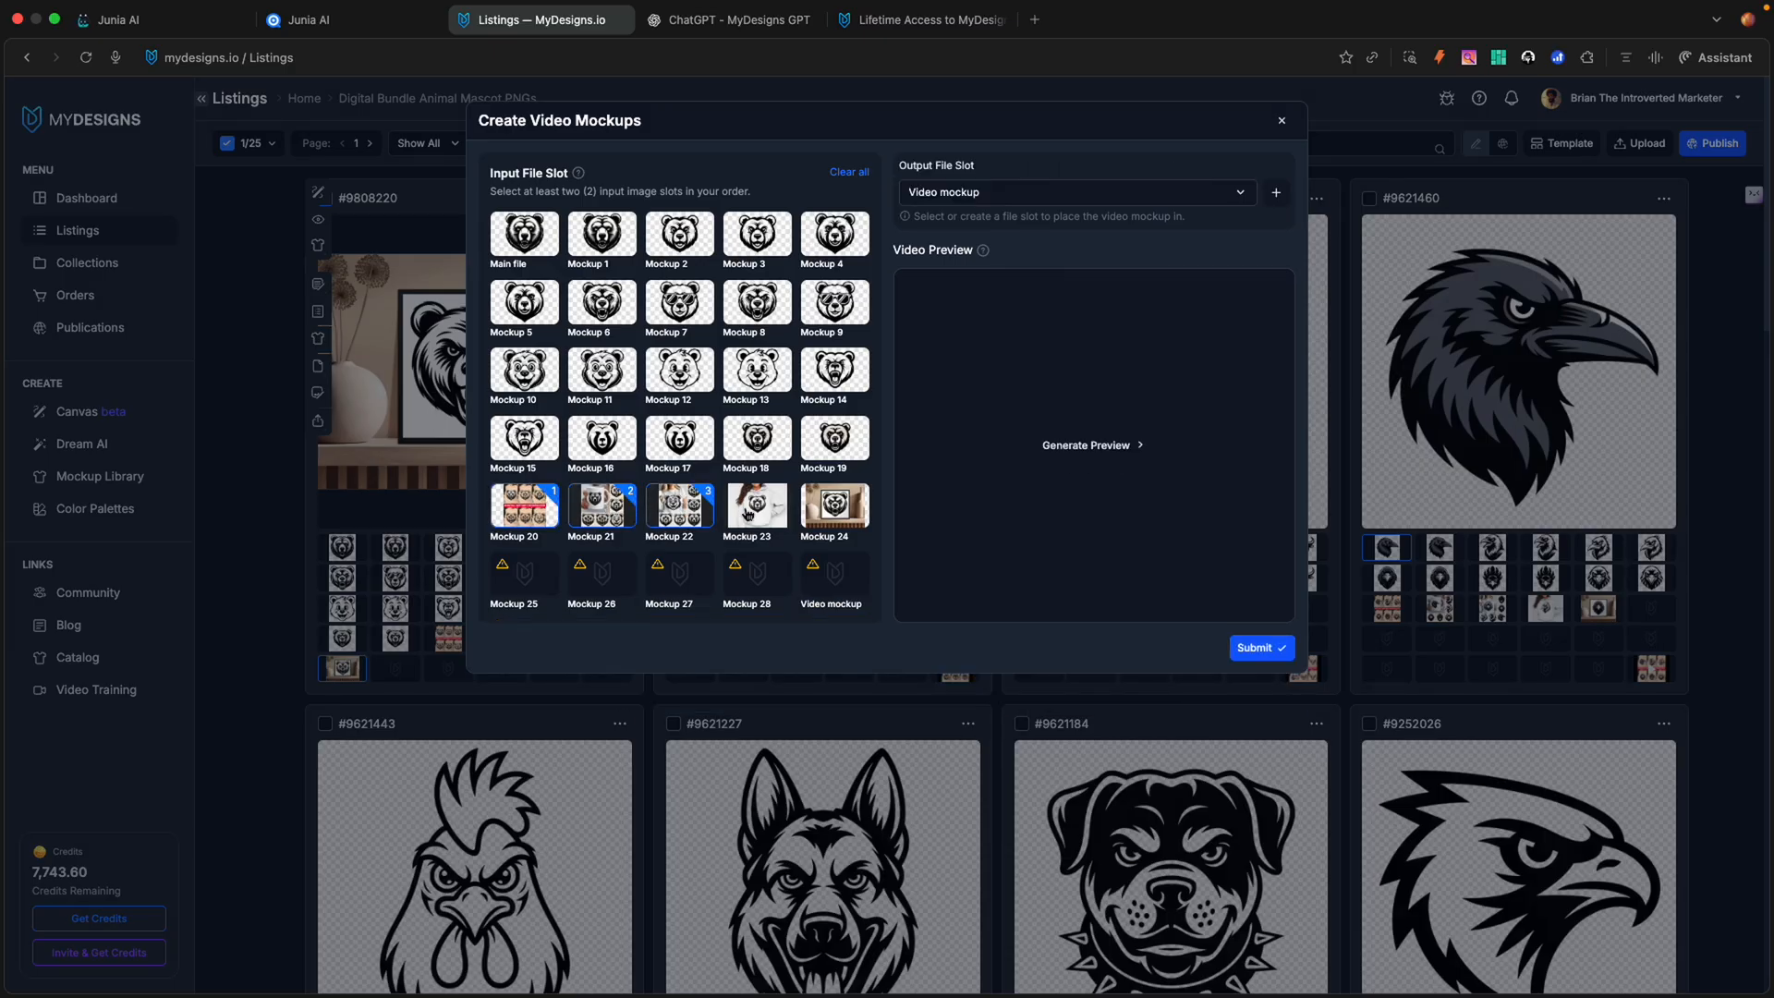
{"action": "left_click", "coordinate": [750, 516]}
{"action": "left_click", "coordinate": [837, 516]}
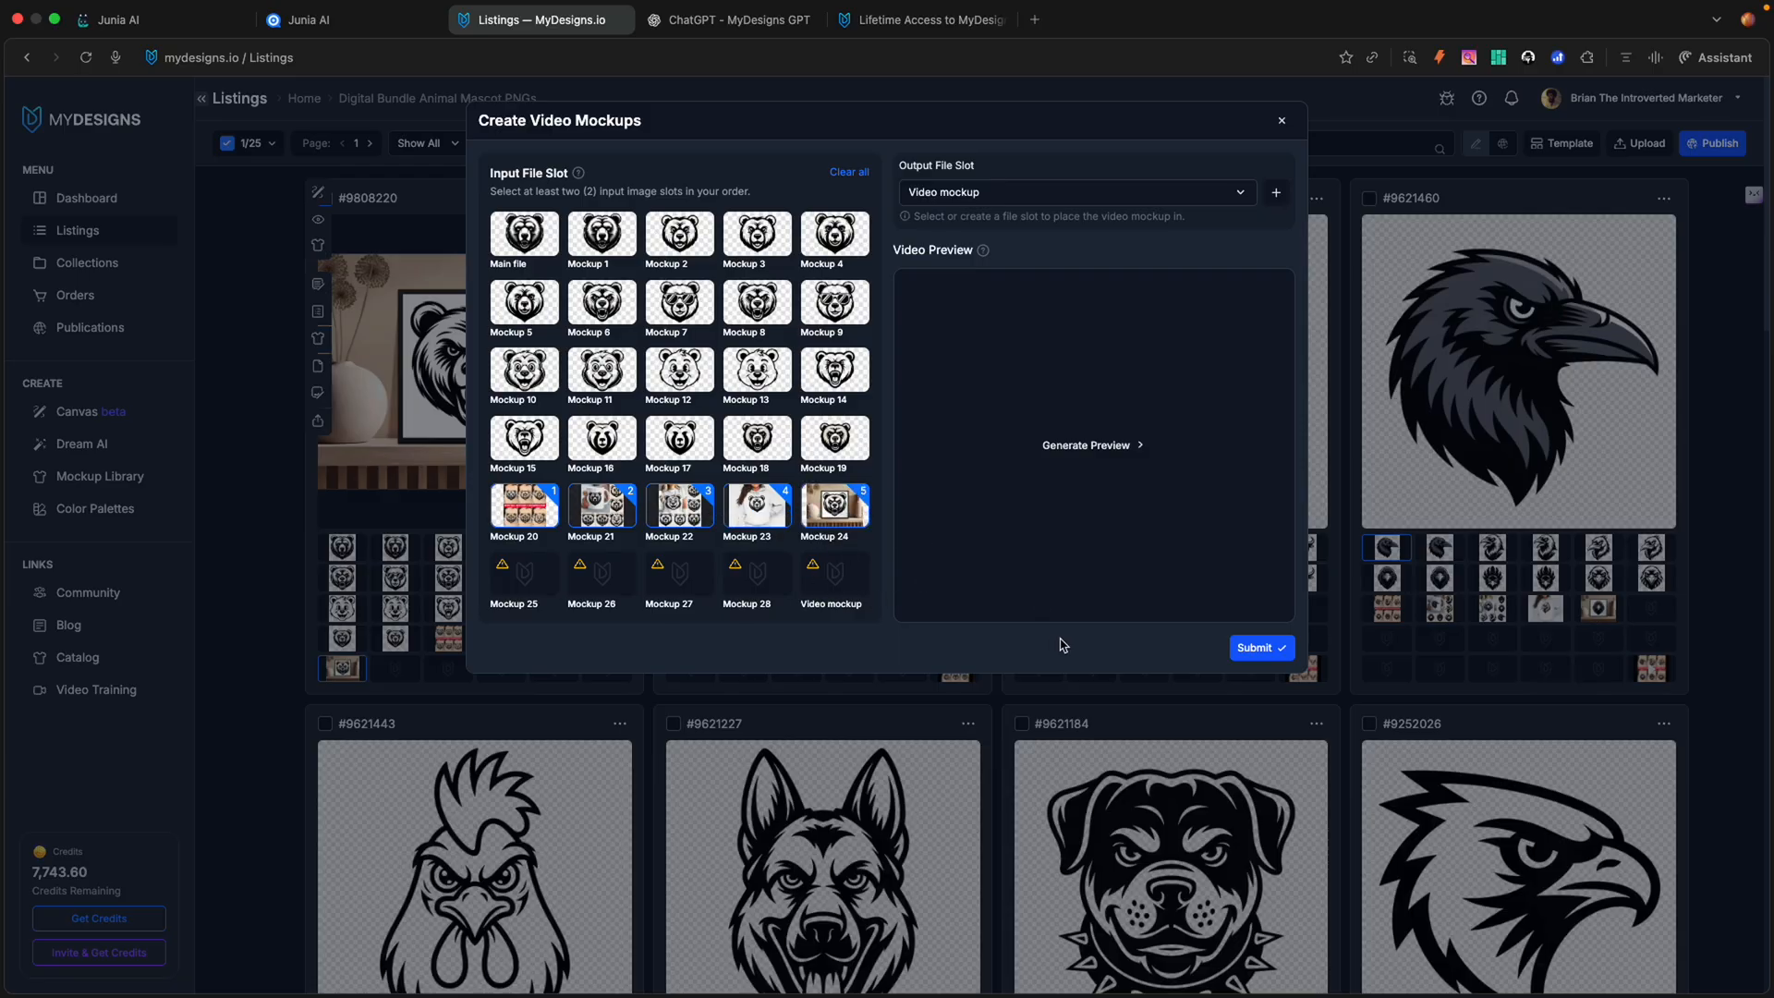
{"action": "left_click", "coordinate": [1259, 648]}
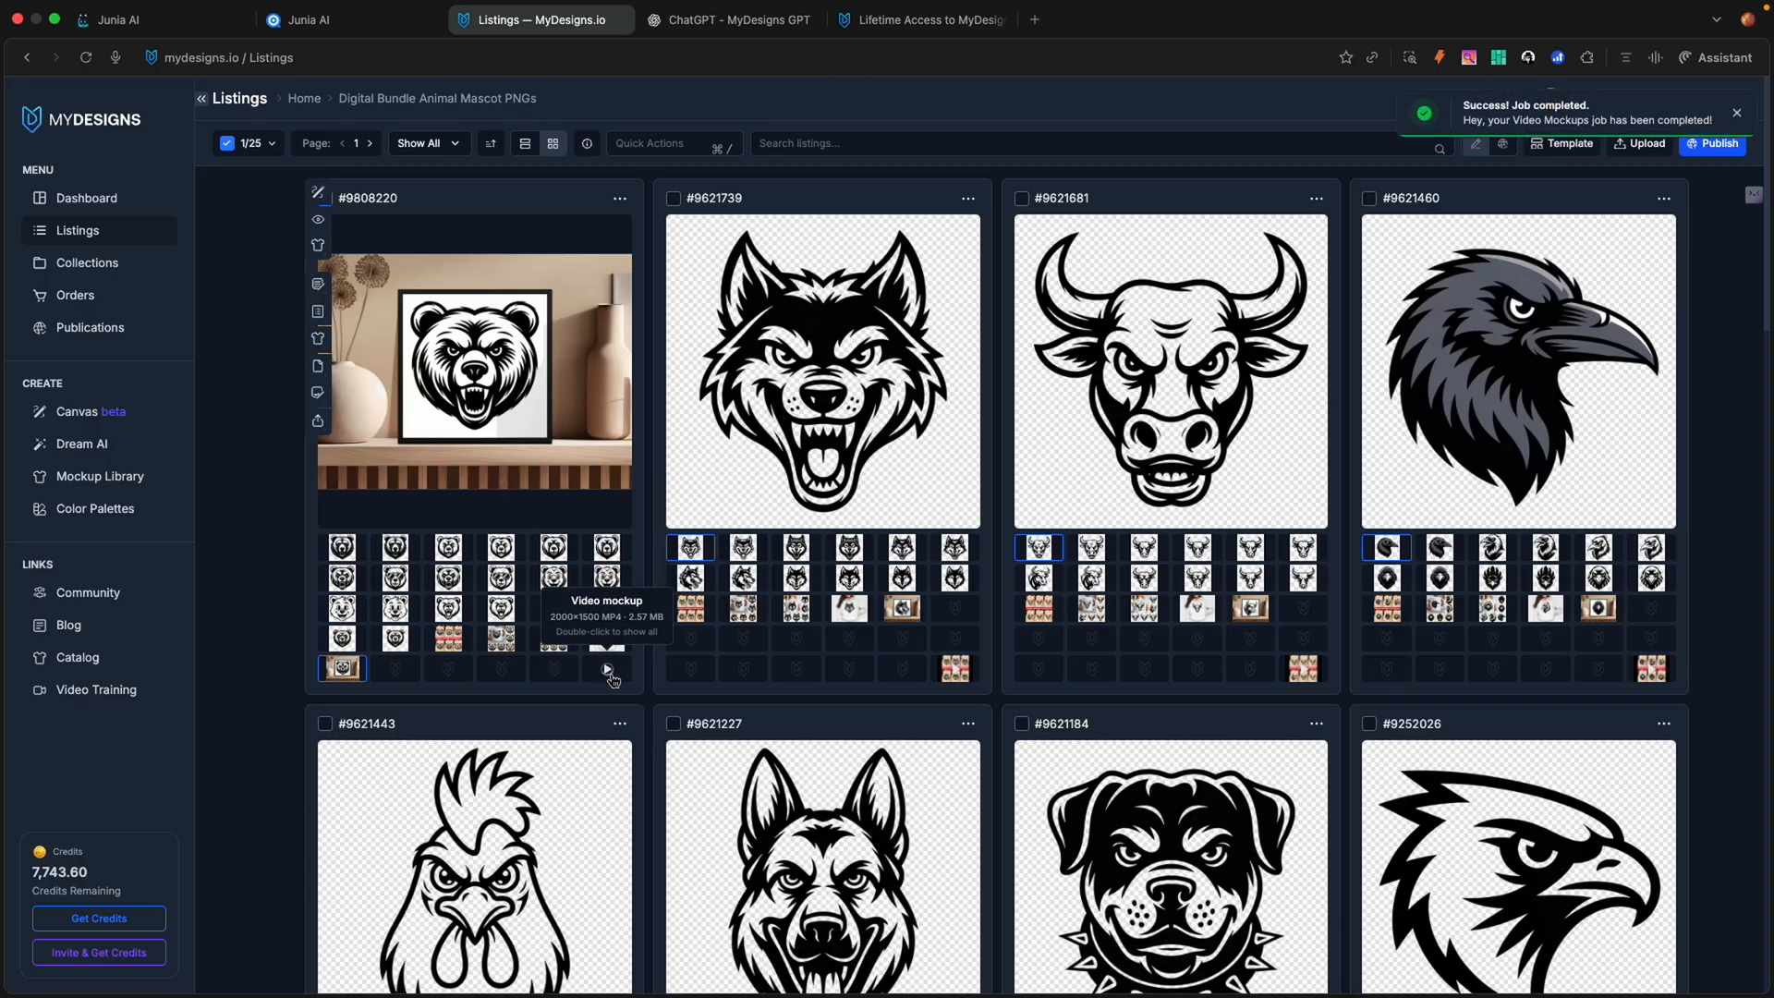
Step: Play the bear listing's video mockup in full screen and close the preview
{"action": "left_click", "coordinate": [607, 669]}
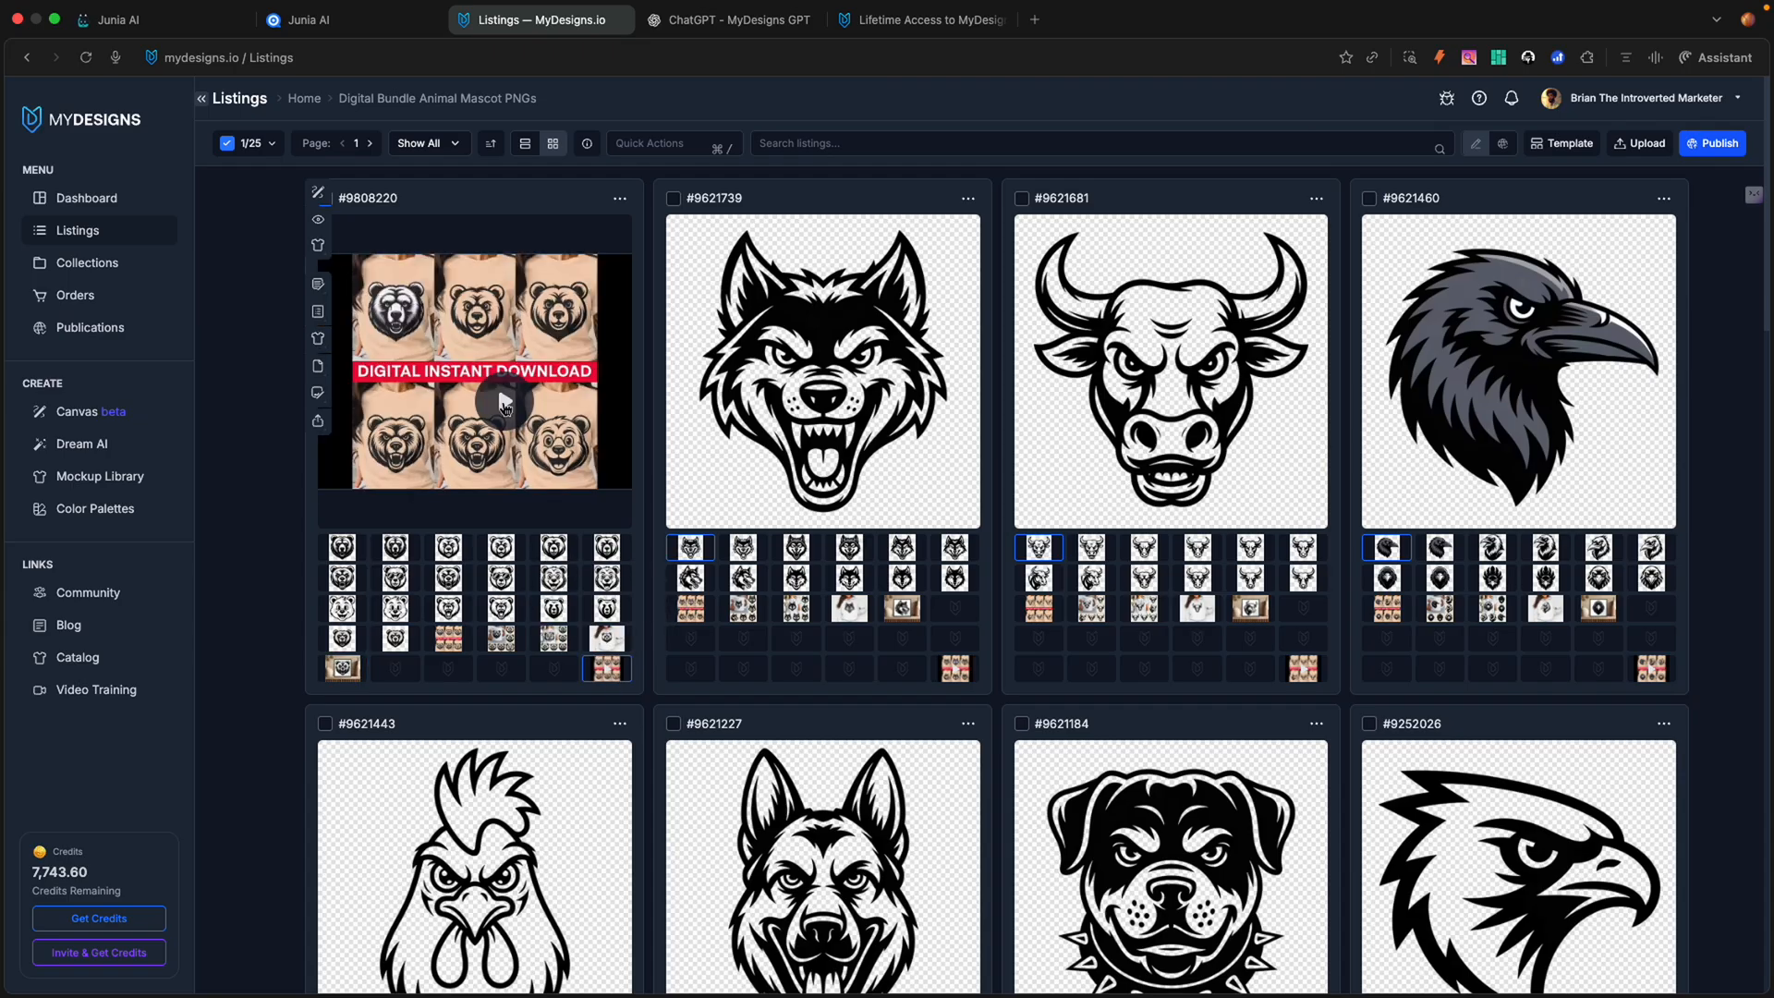
{"action": "left_click", "coordinate": [507, 411]}
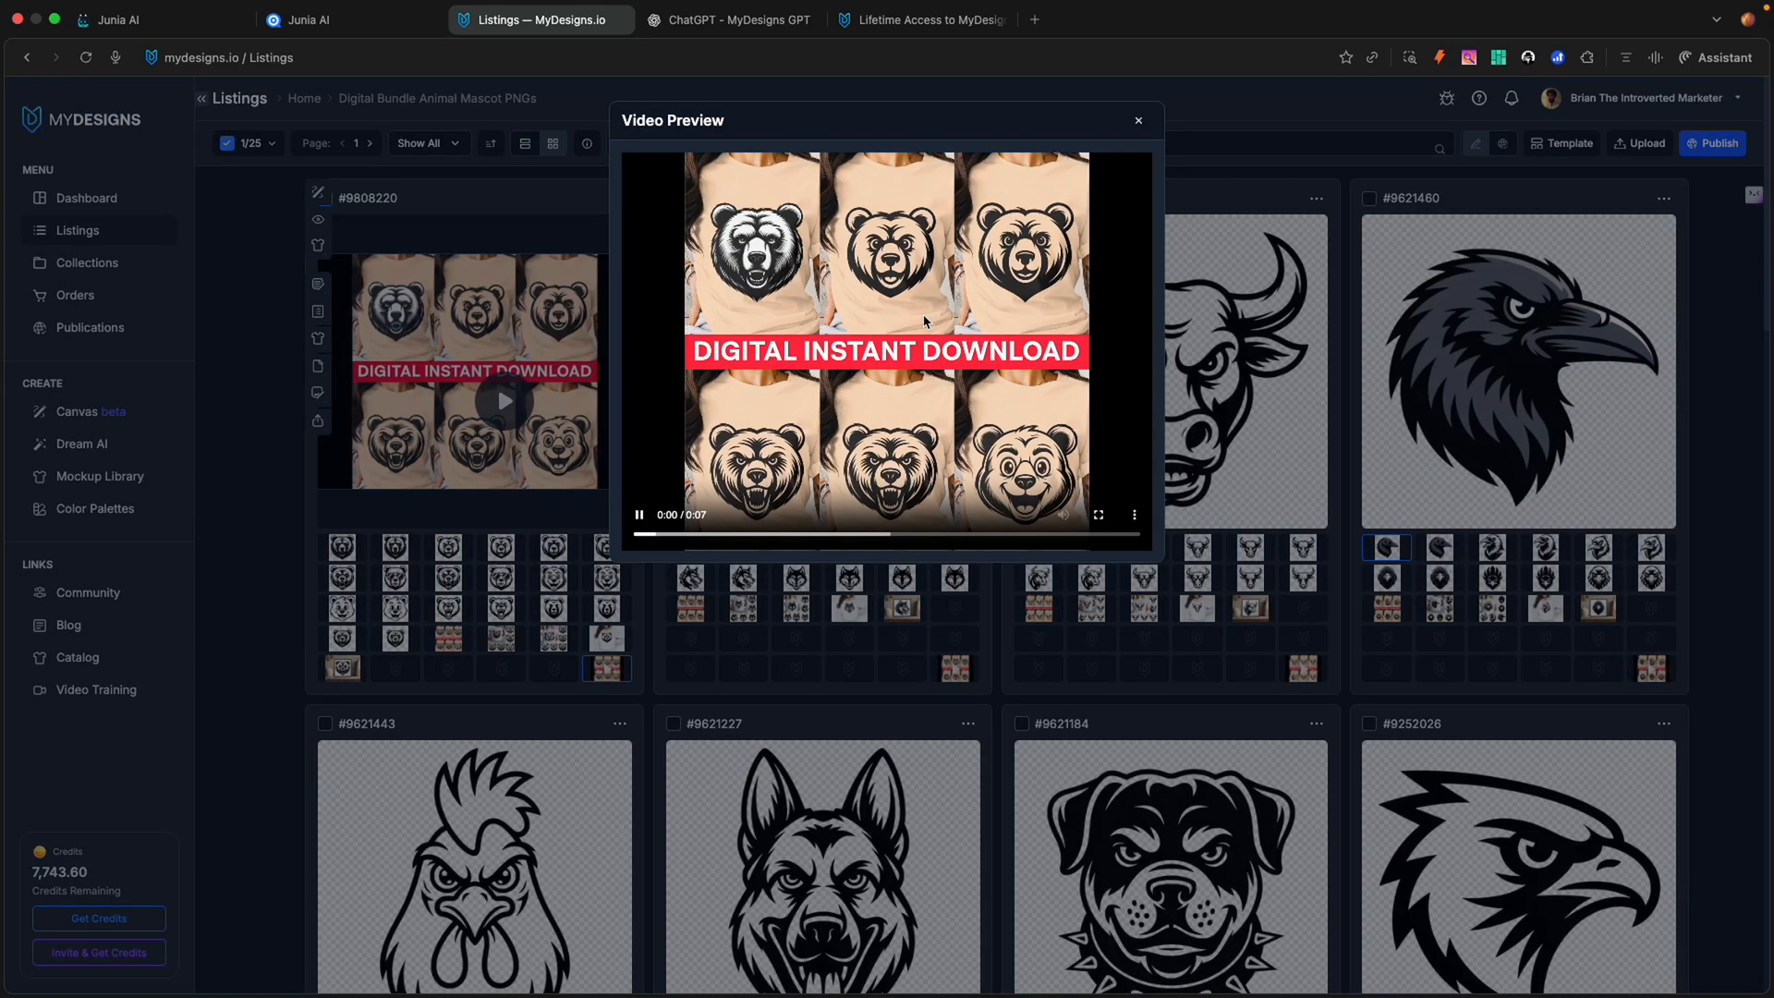
{"action": "left_click", "coordinate": [1098, 516]}
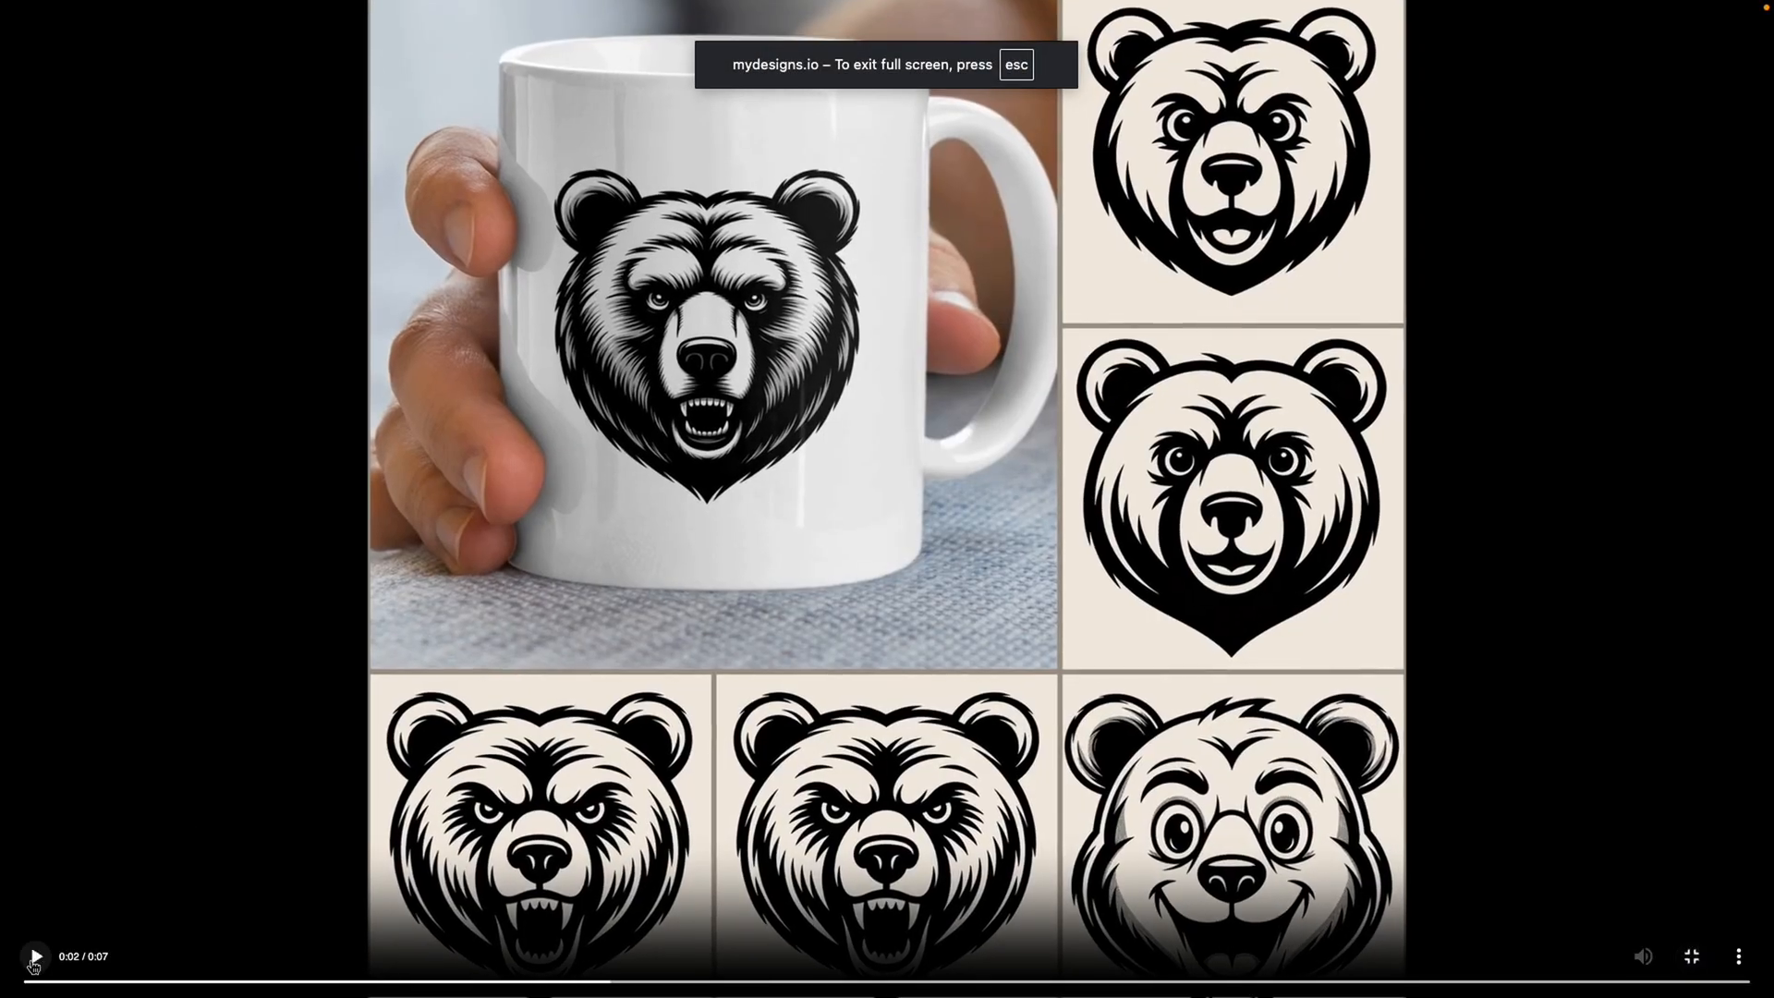
{"action": "left_click", "coordinate": [32, 982]}
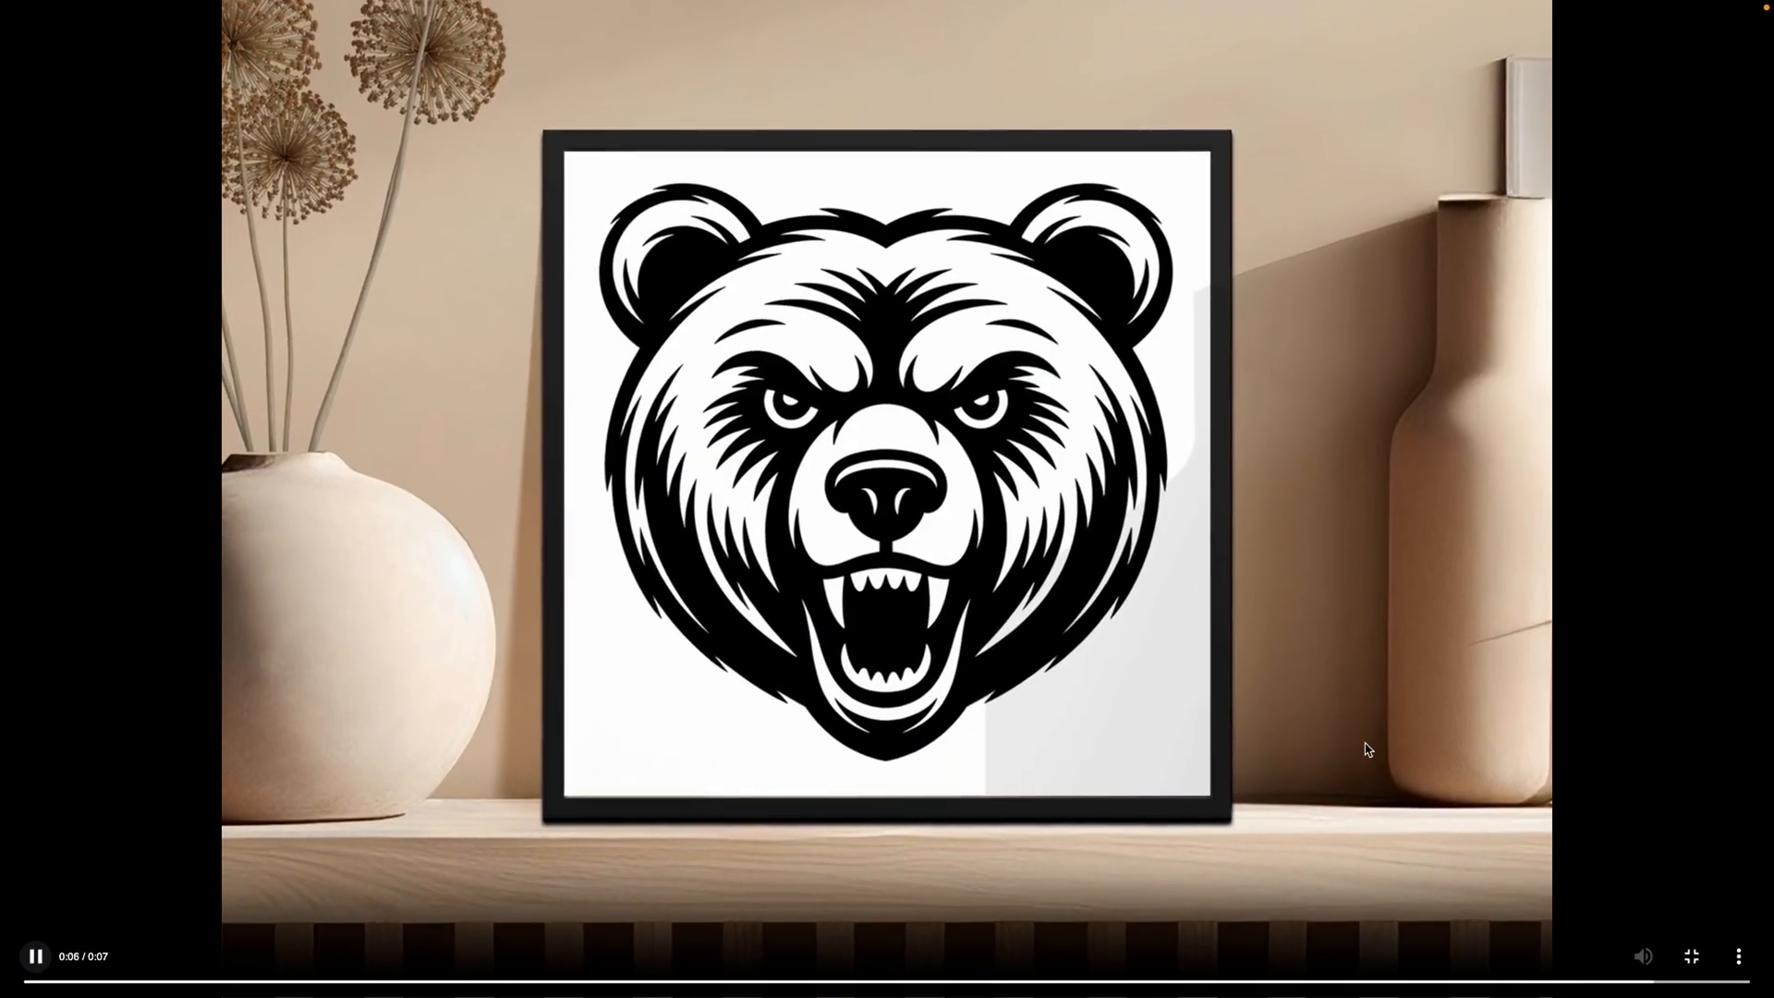
{"action": "left_click", "coordinate": [1694, 960]}
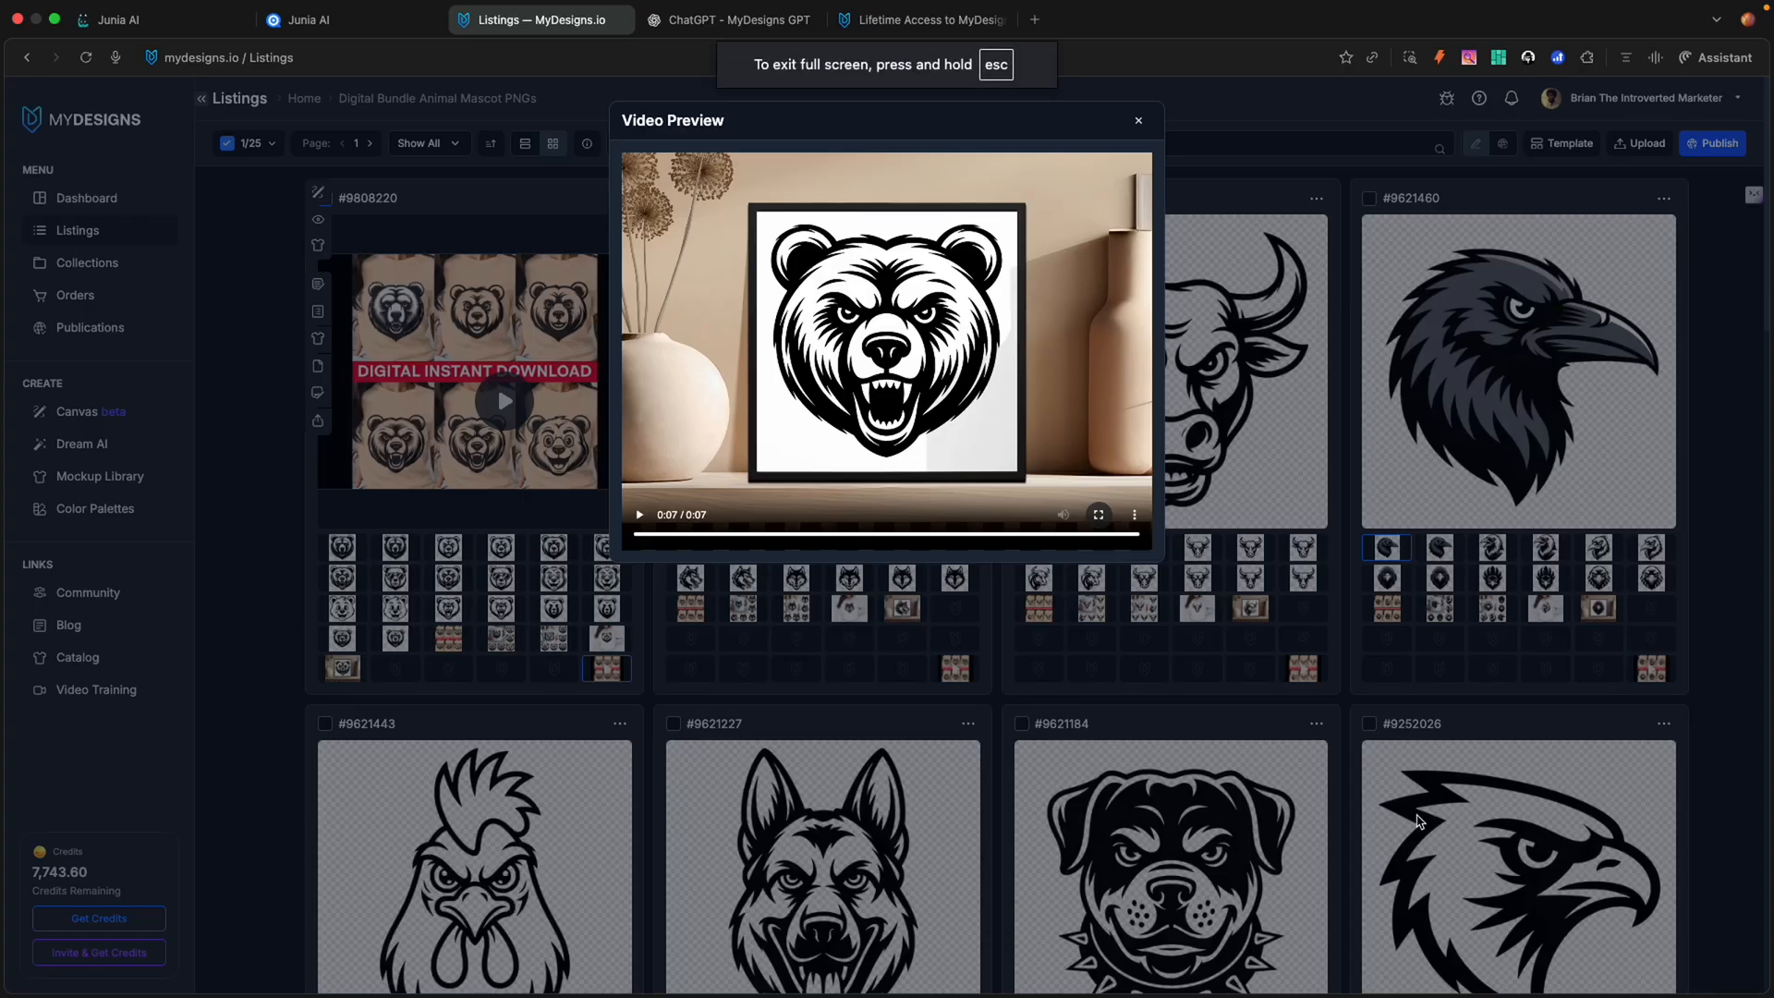
{"action": "left_click", "coordinate": [874, 644]}
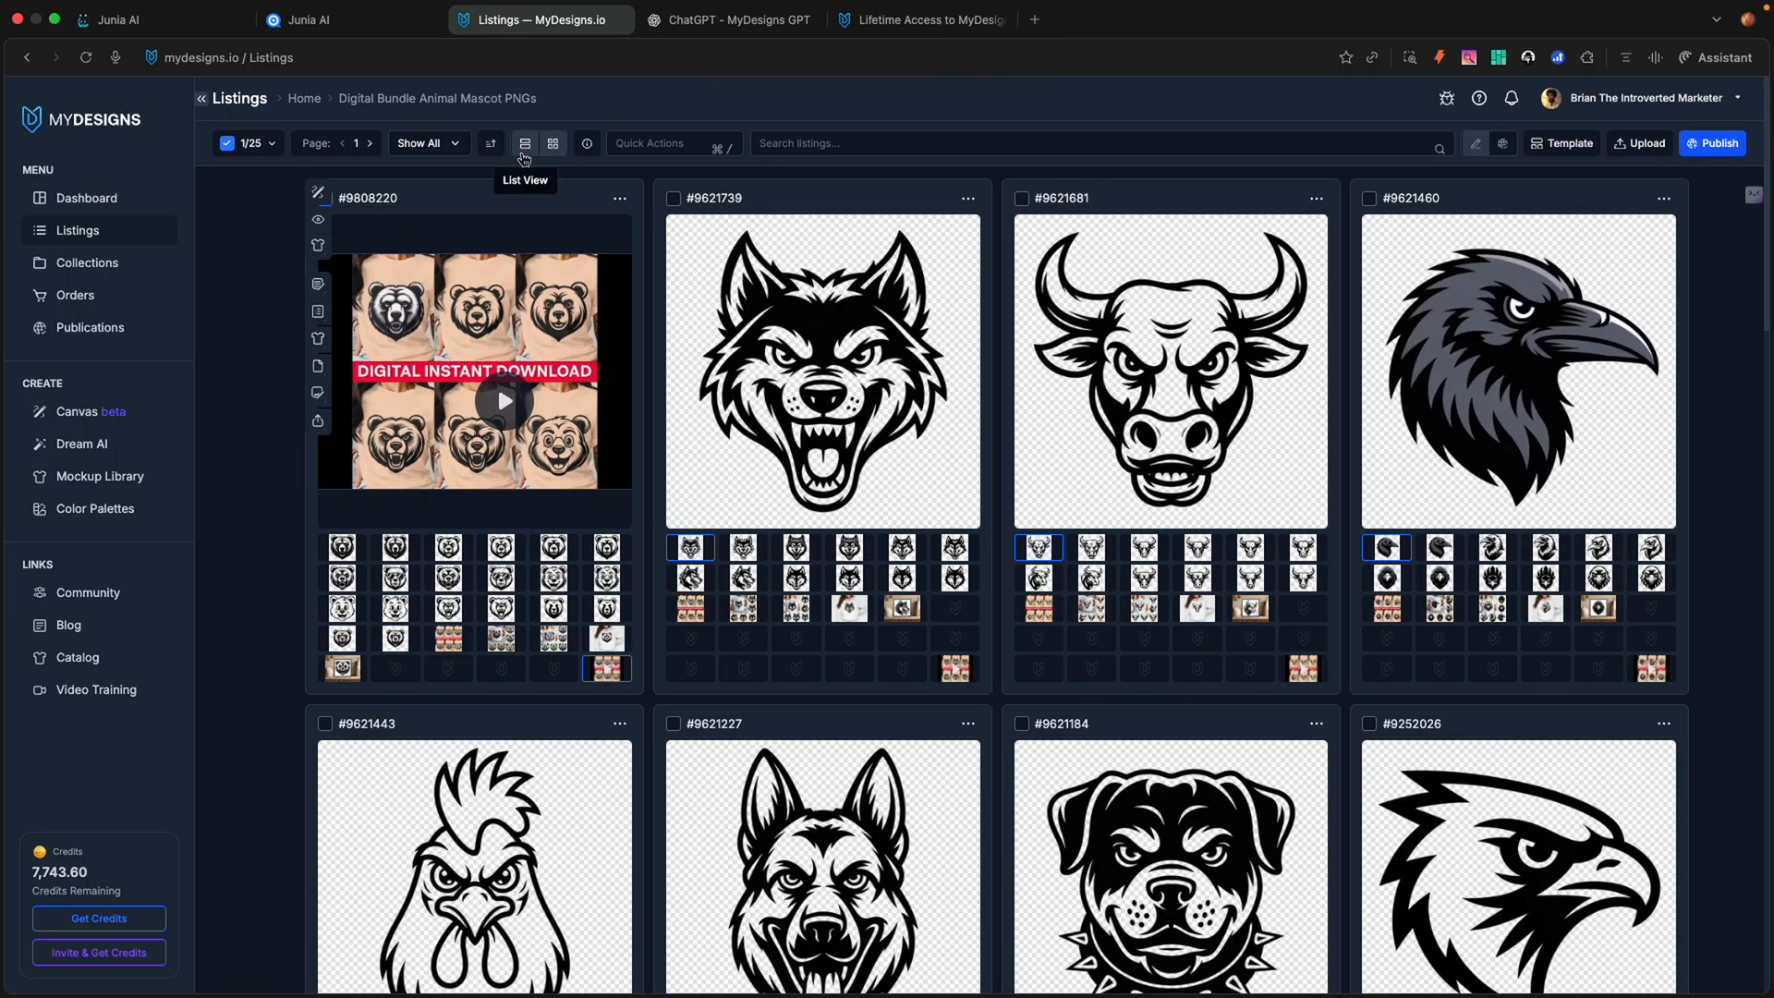
Step: Show the listings in list view and open Vision AI for the bear listing
{"action": "left_click", "coordinate": [525, 146]}
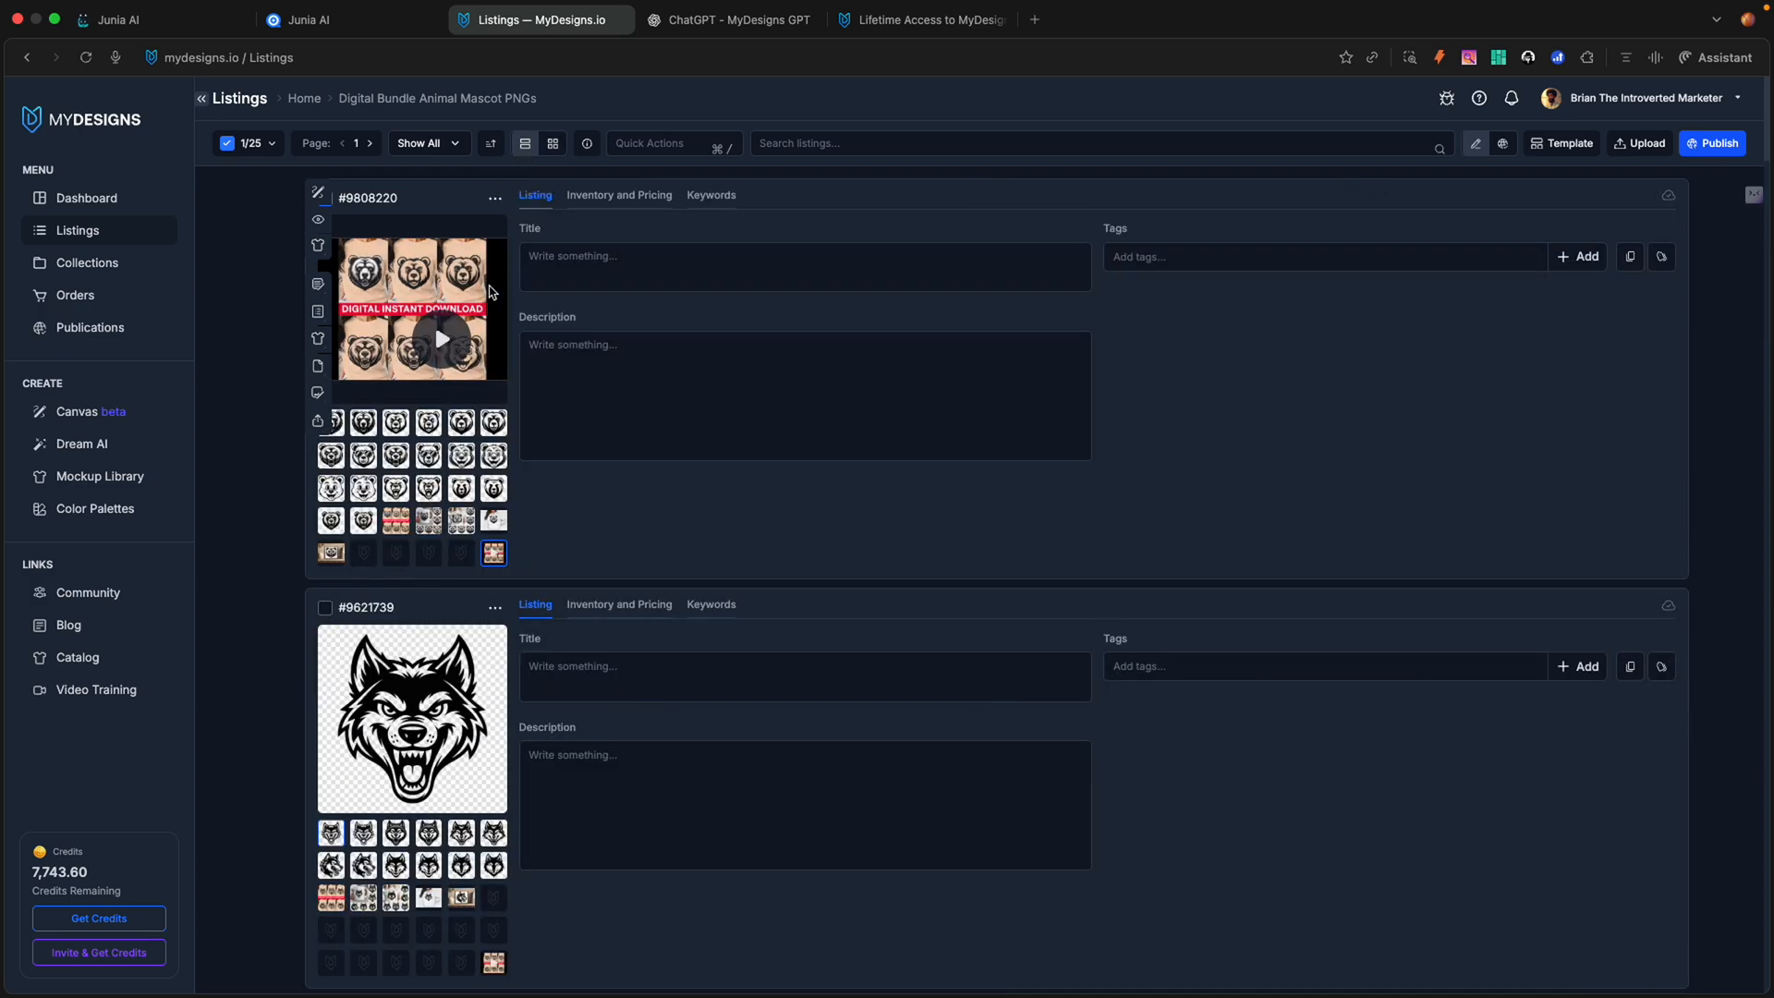
{"action": "scroll", "coordinate": [488, 287], "scroll_direction": "down", "scroll_amount": 1}
{"action": "scroll", "coordinate": [488, 286], "scroll_direction": "up", "scroll_amount": 1}
{"action": "left_click", "coordinate": [817, 269]}
{"action": "left_click", "coordinate": [330, 223]}
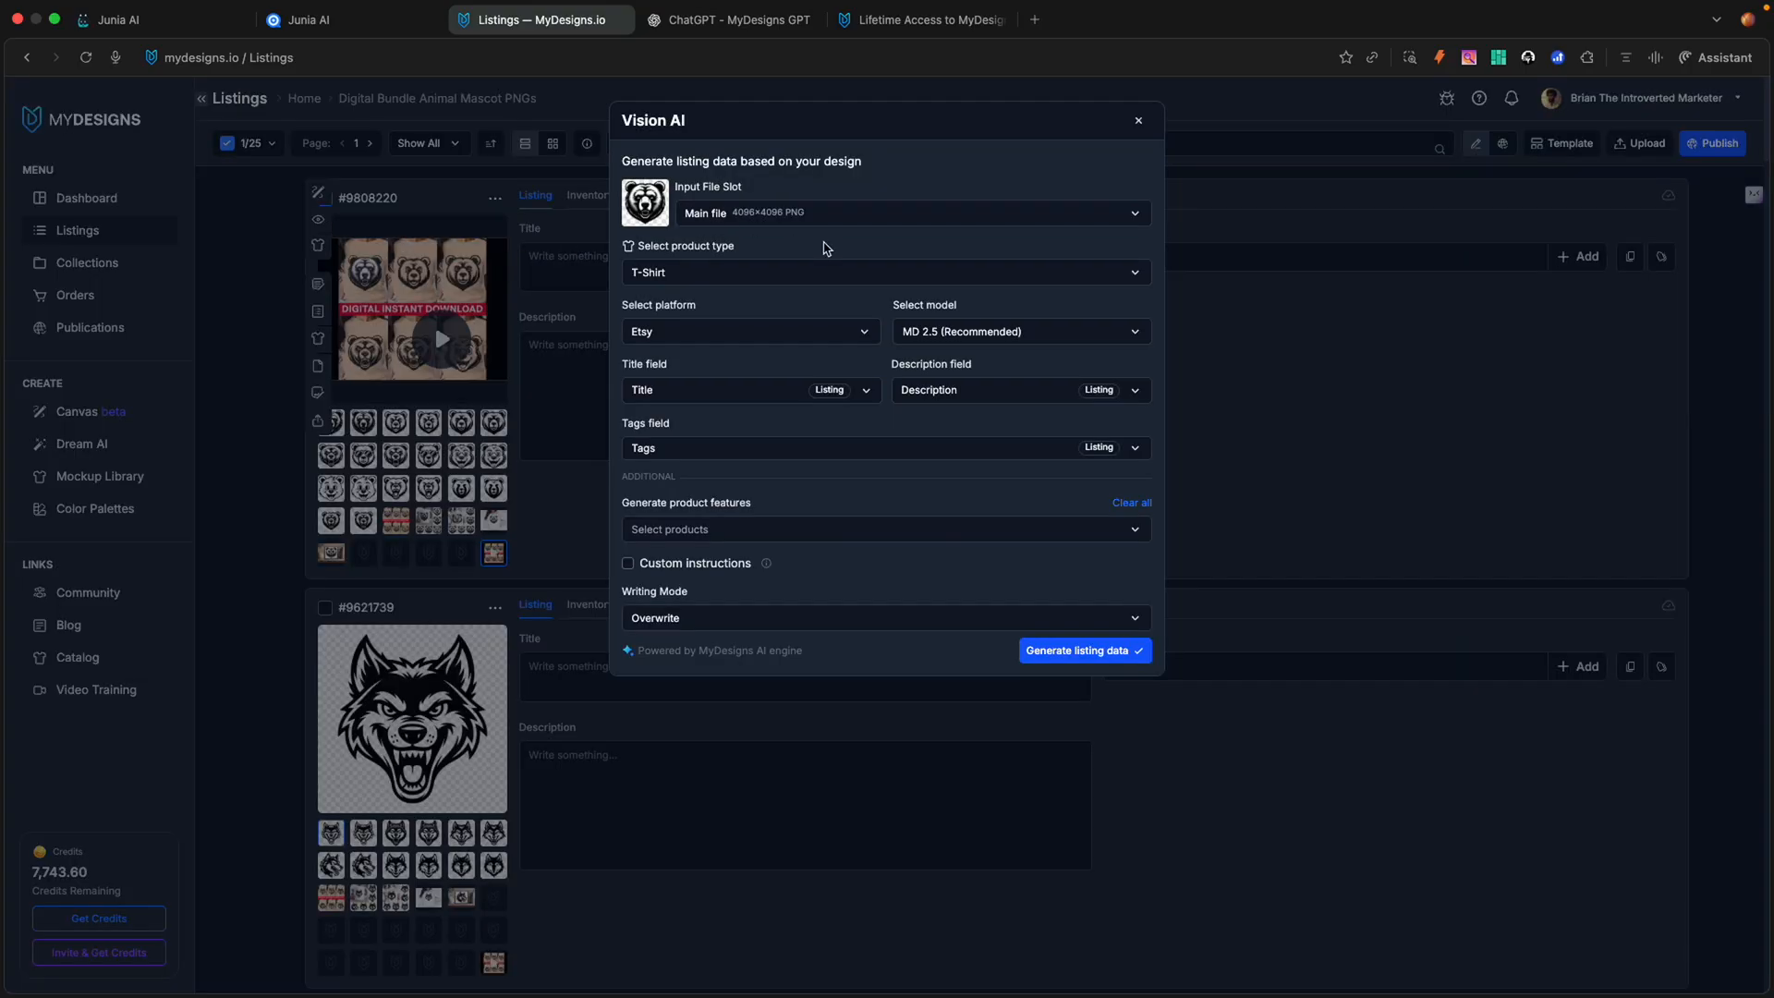
Step: Set the Vision AI product type to Digital only and open the choices for generated product features
{"action": "left_click", "coordinate": [932, 272]}
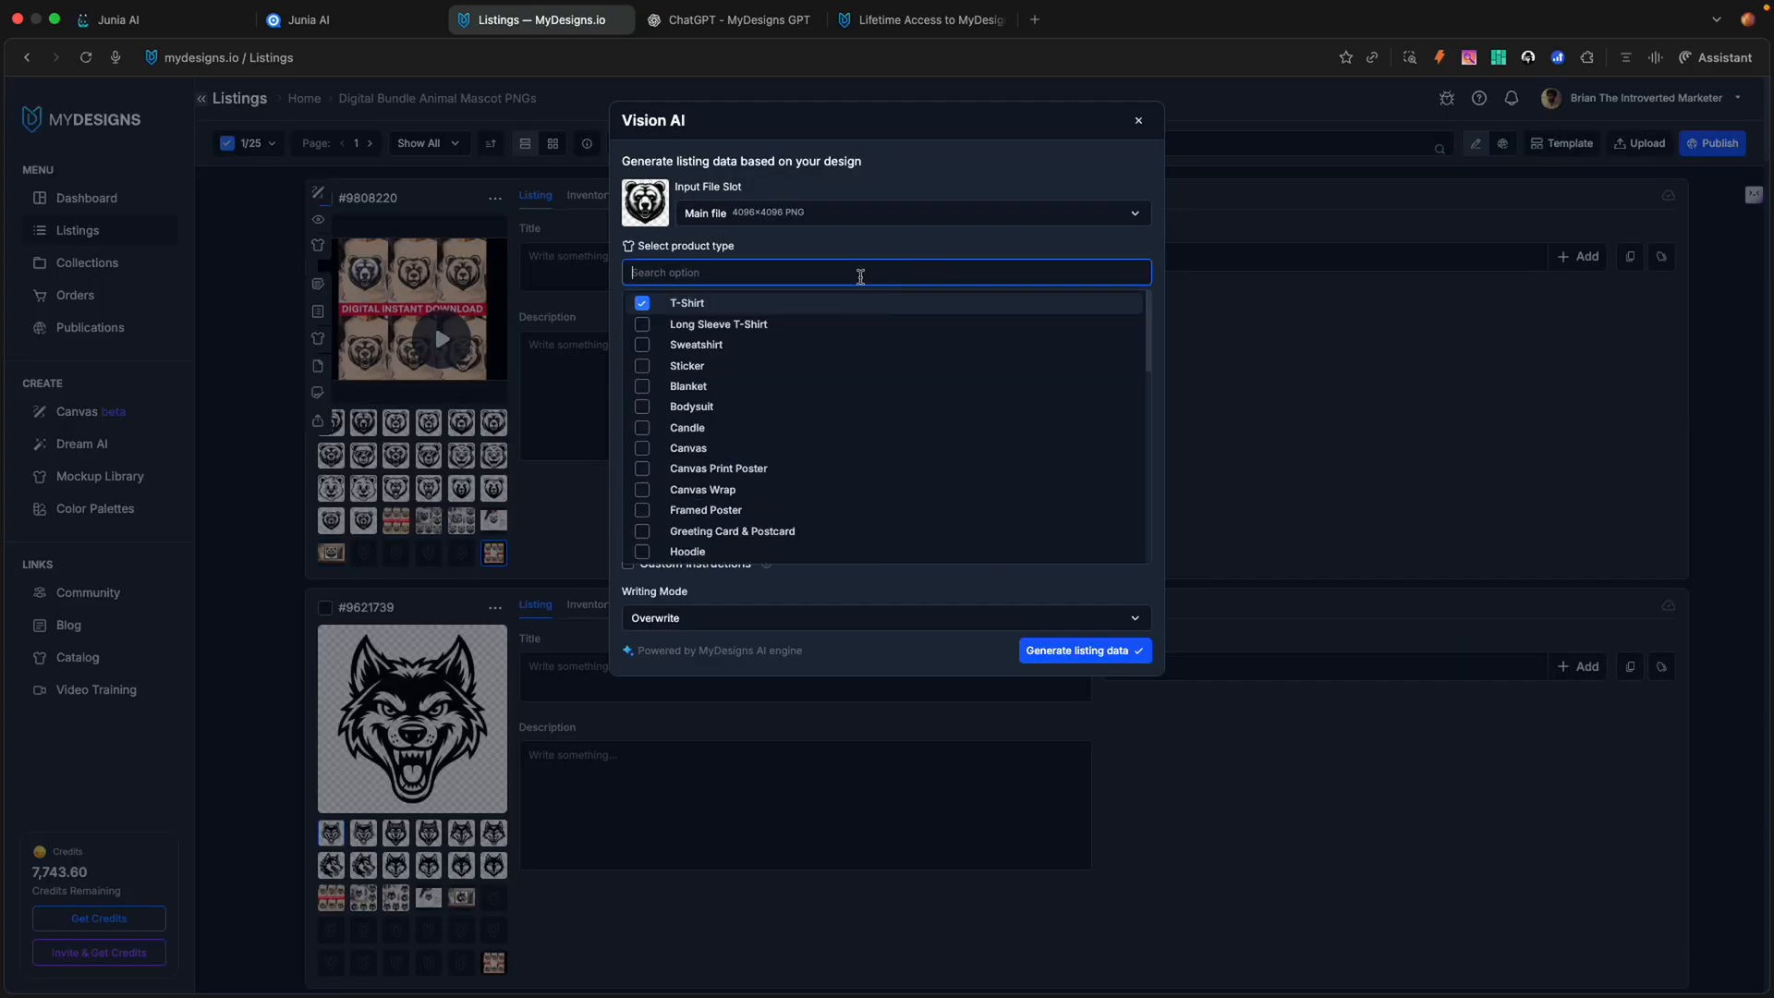
{"action": "left_click", "coordinate": [656, 310]}
{"action": "scroll", "coordinate": [702, 416], "scroll_direction": "down", "scroll_amount": 10}
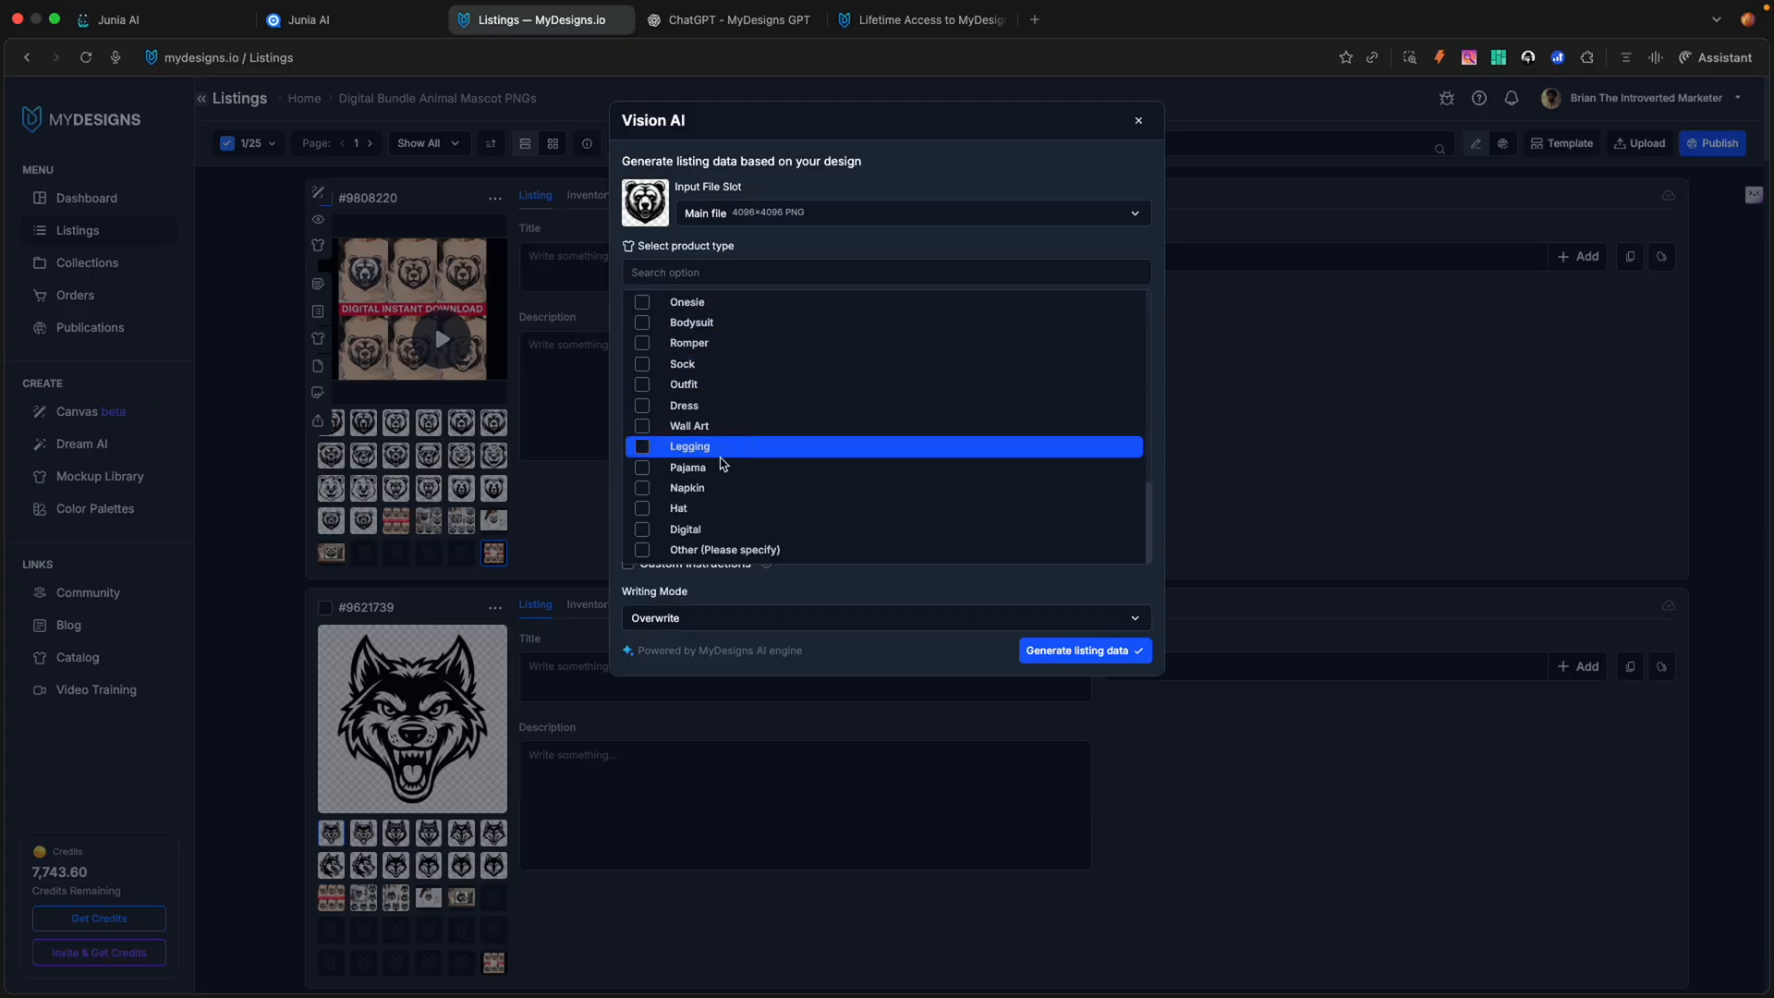
{"action": "left_click", "coordinate": [644, 551]}
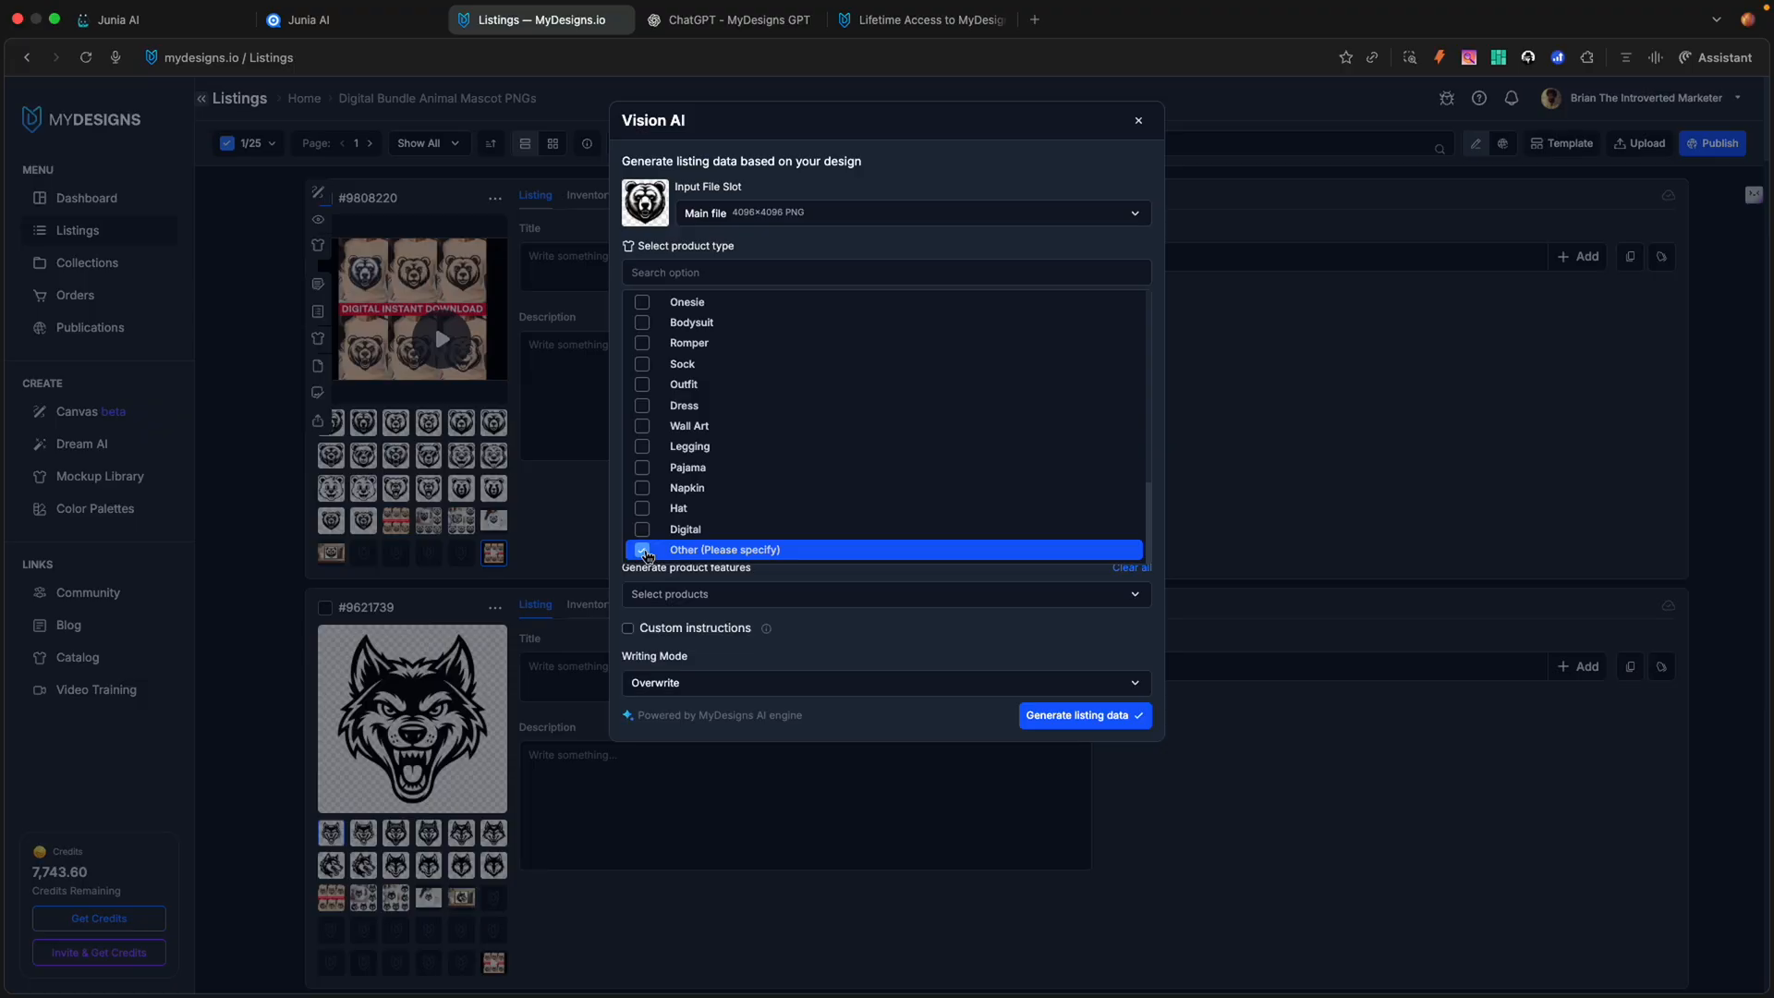
{"action": "left_click", "coordinate": [652, 529]}
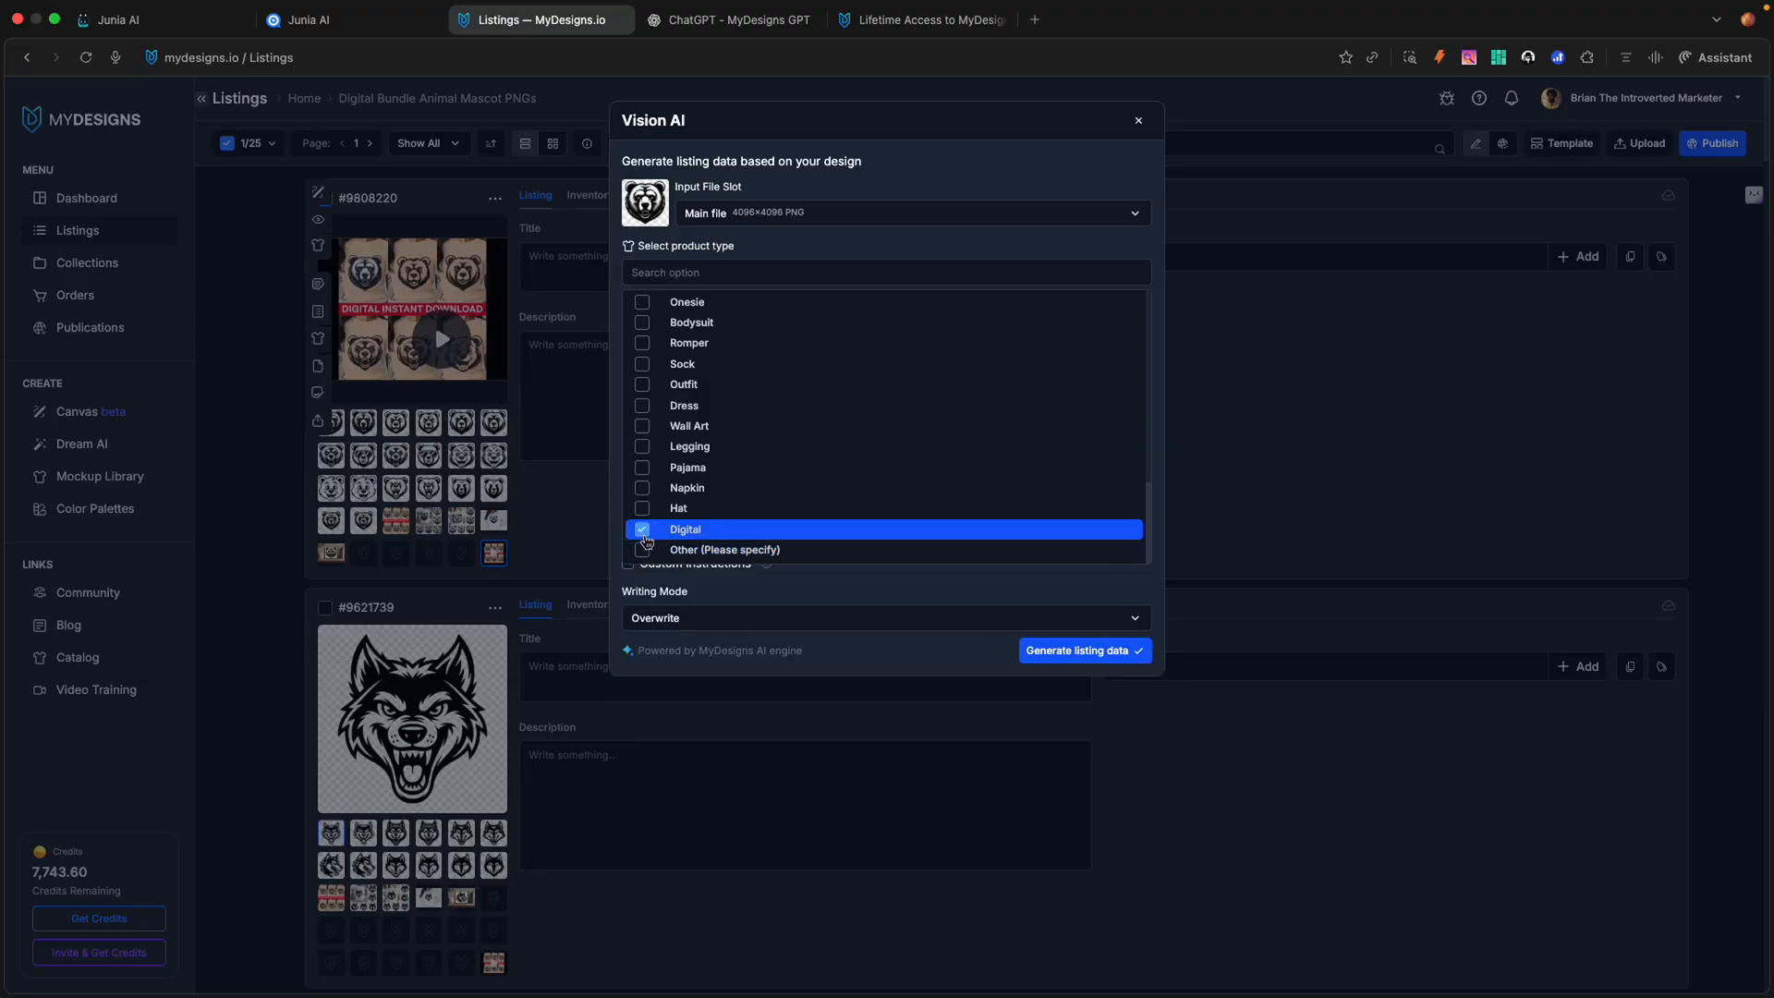
{"action": "left_click", "coordinate": [735, 601]}
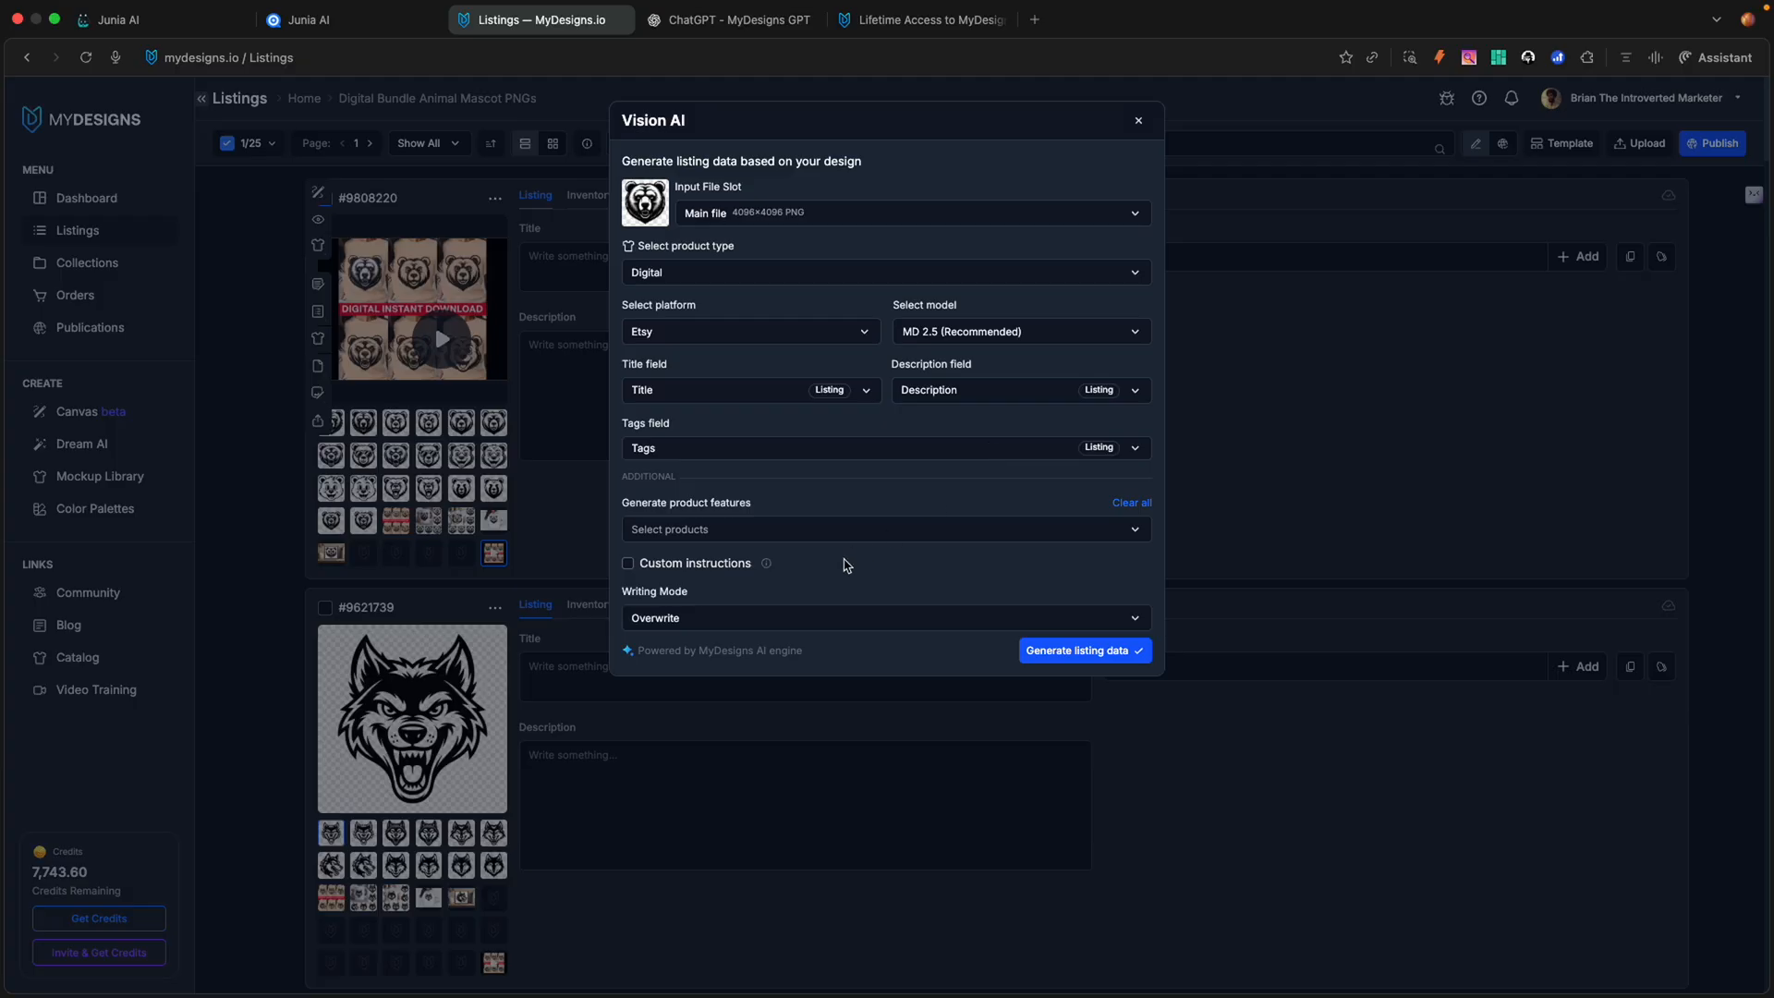
{"action": "left_click", "coordinate": [802, 532]}
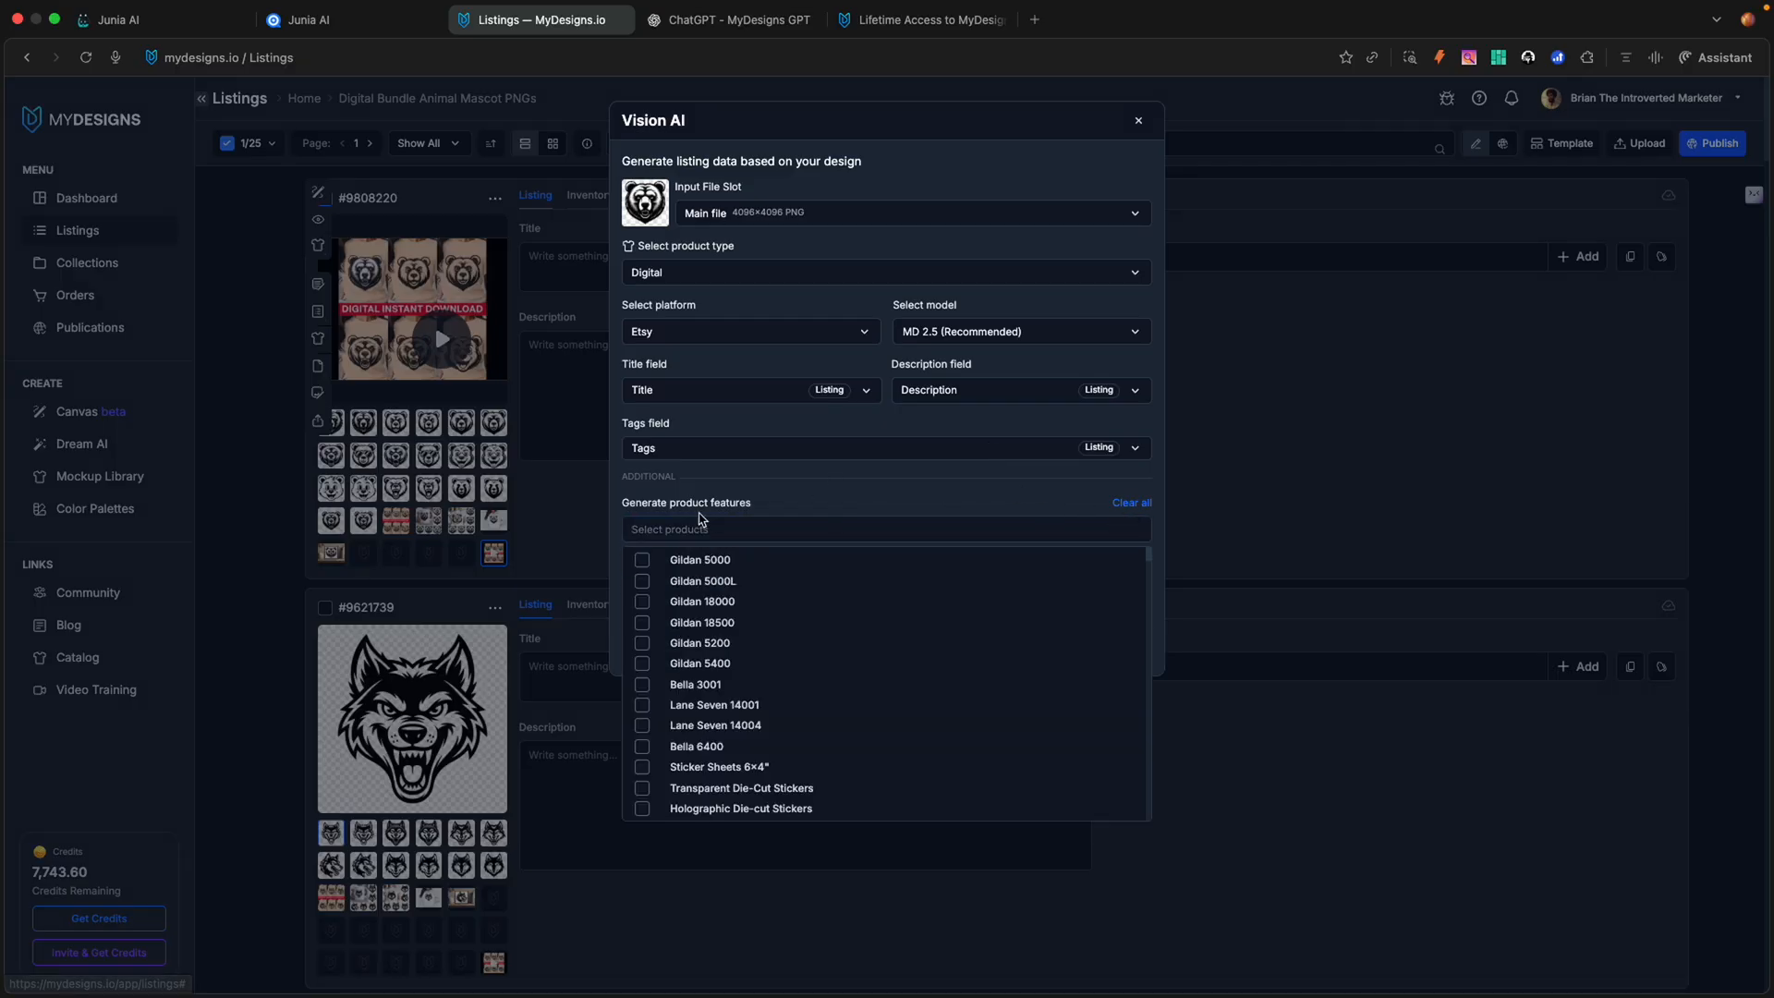
Step: Look through the products available for generated product features in Vision AI
{"action": "left_click", "coordinate": [642, 560]}
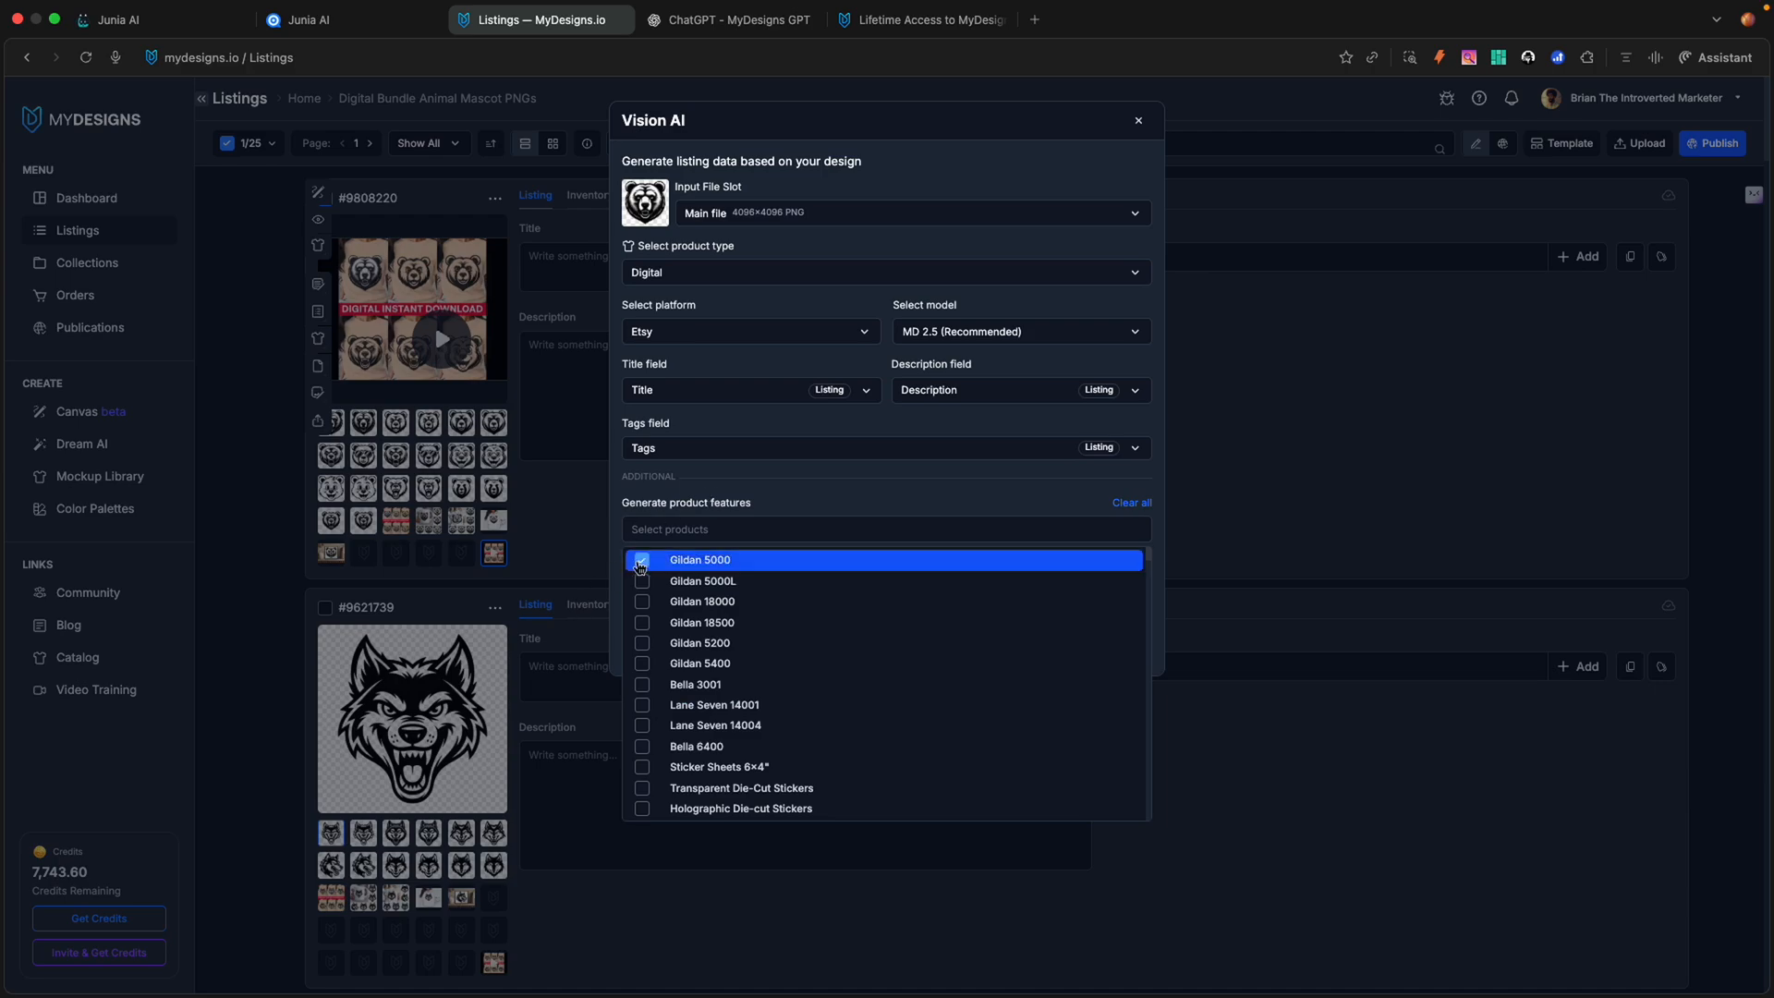
{"action": "left_click", "coordinate": [1334, 776]}
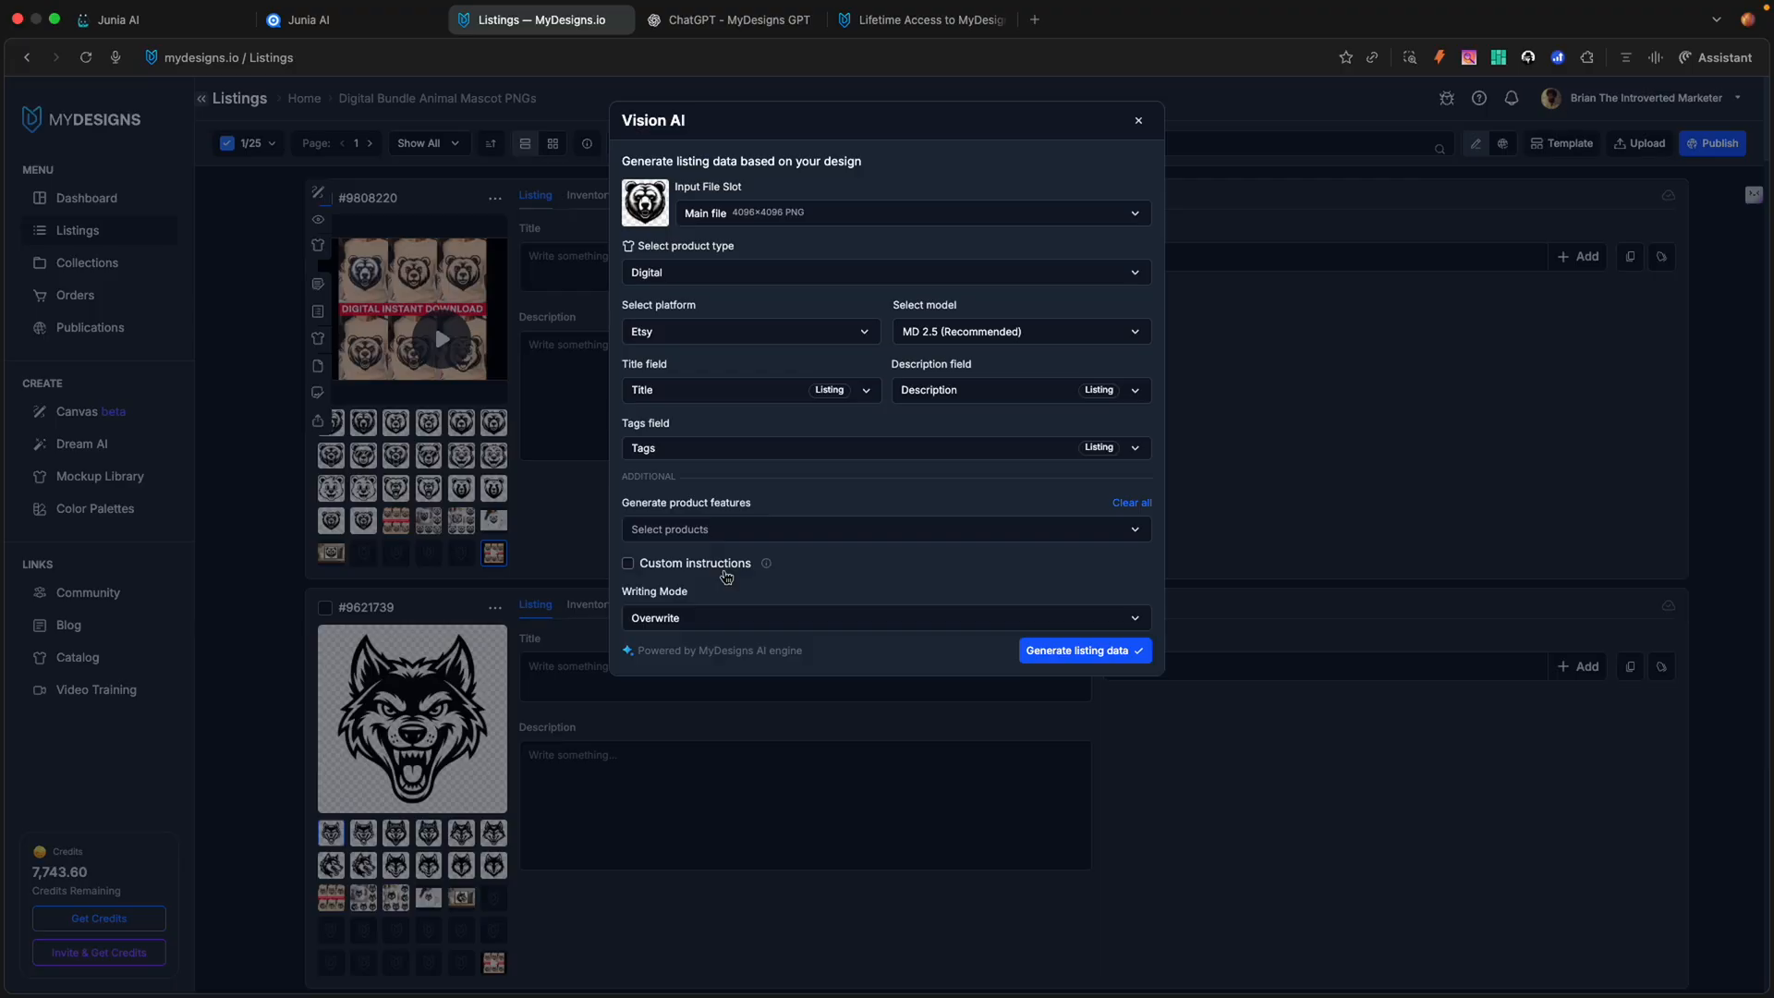
{"action": "left_click", "coordinate": [735, 532]}
{"action": "scroll", "coordinate": [831, 744], "scroll_direction": "down", "scroll_amount": 2}
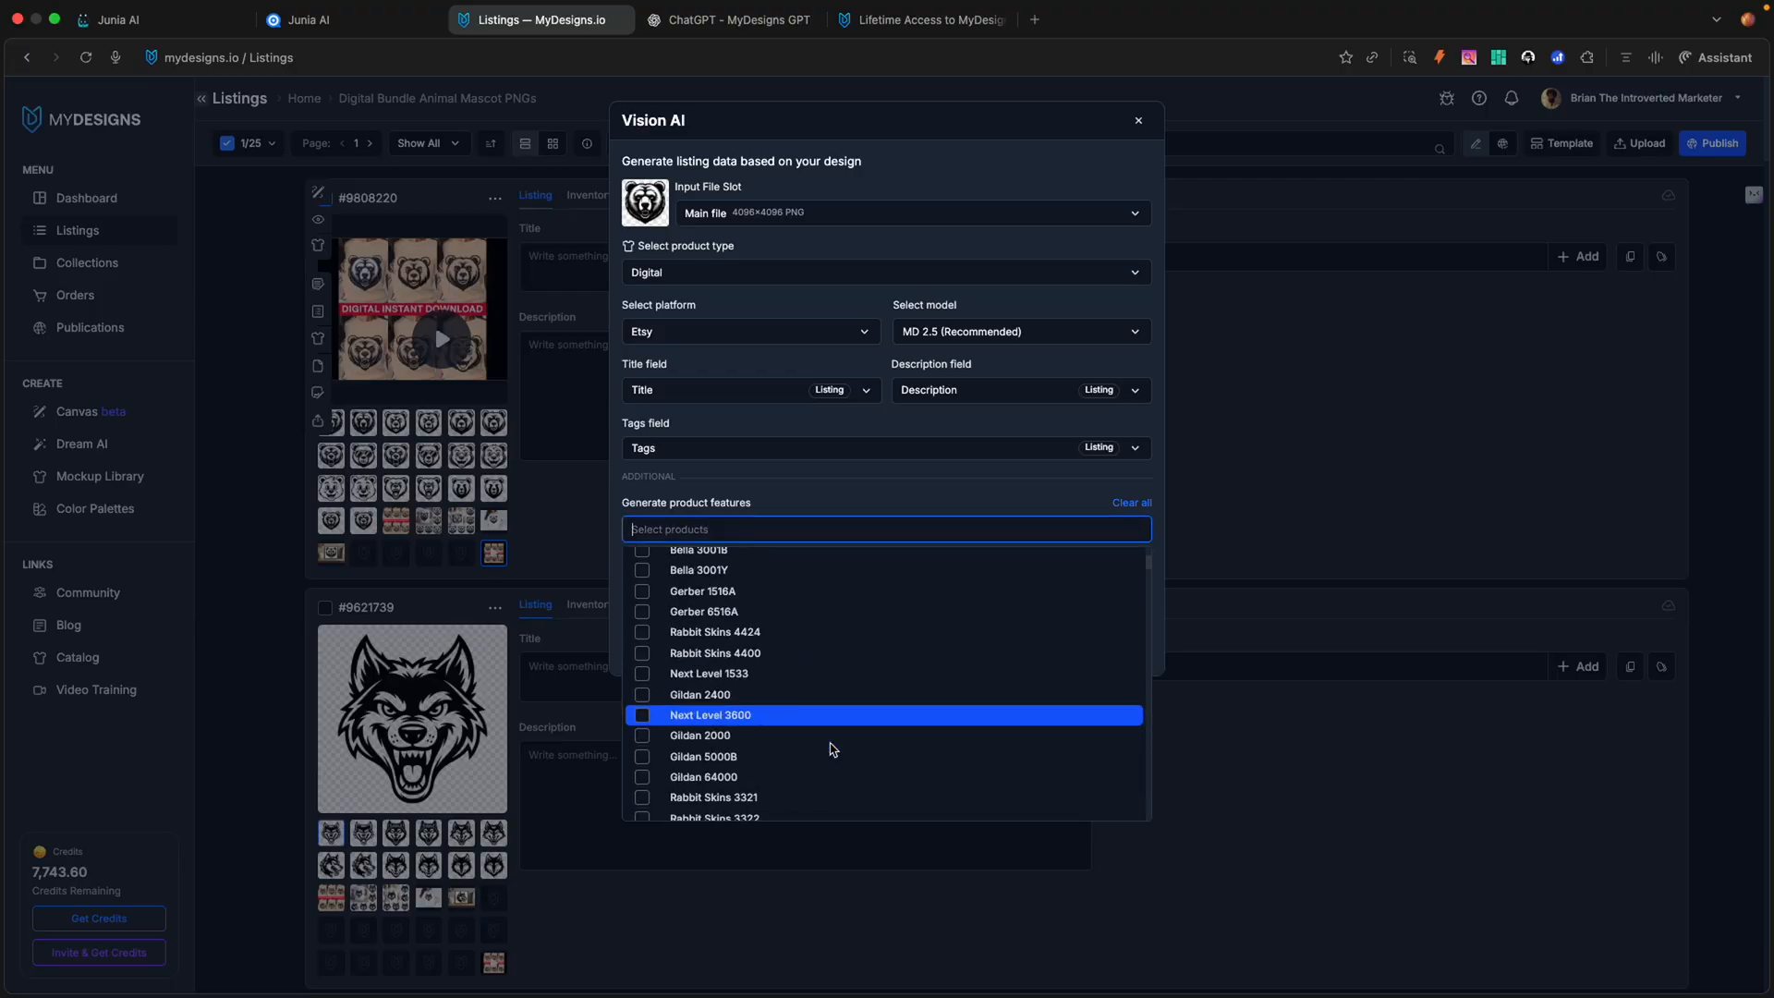
{"action": "scroll", "coordinate": [832, 746], "scroll_direction": "down", "scroll_amount": 12}
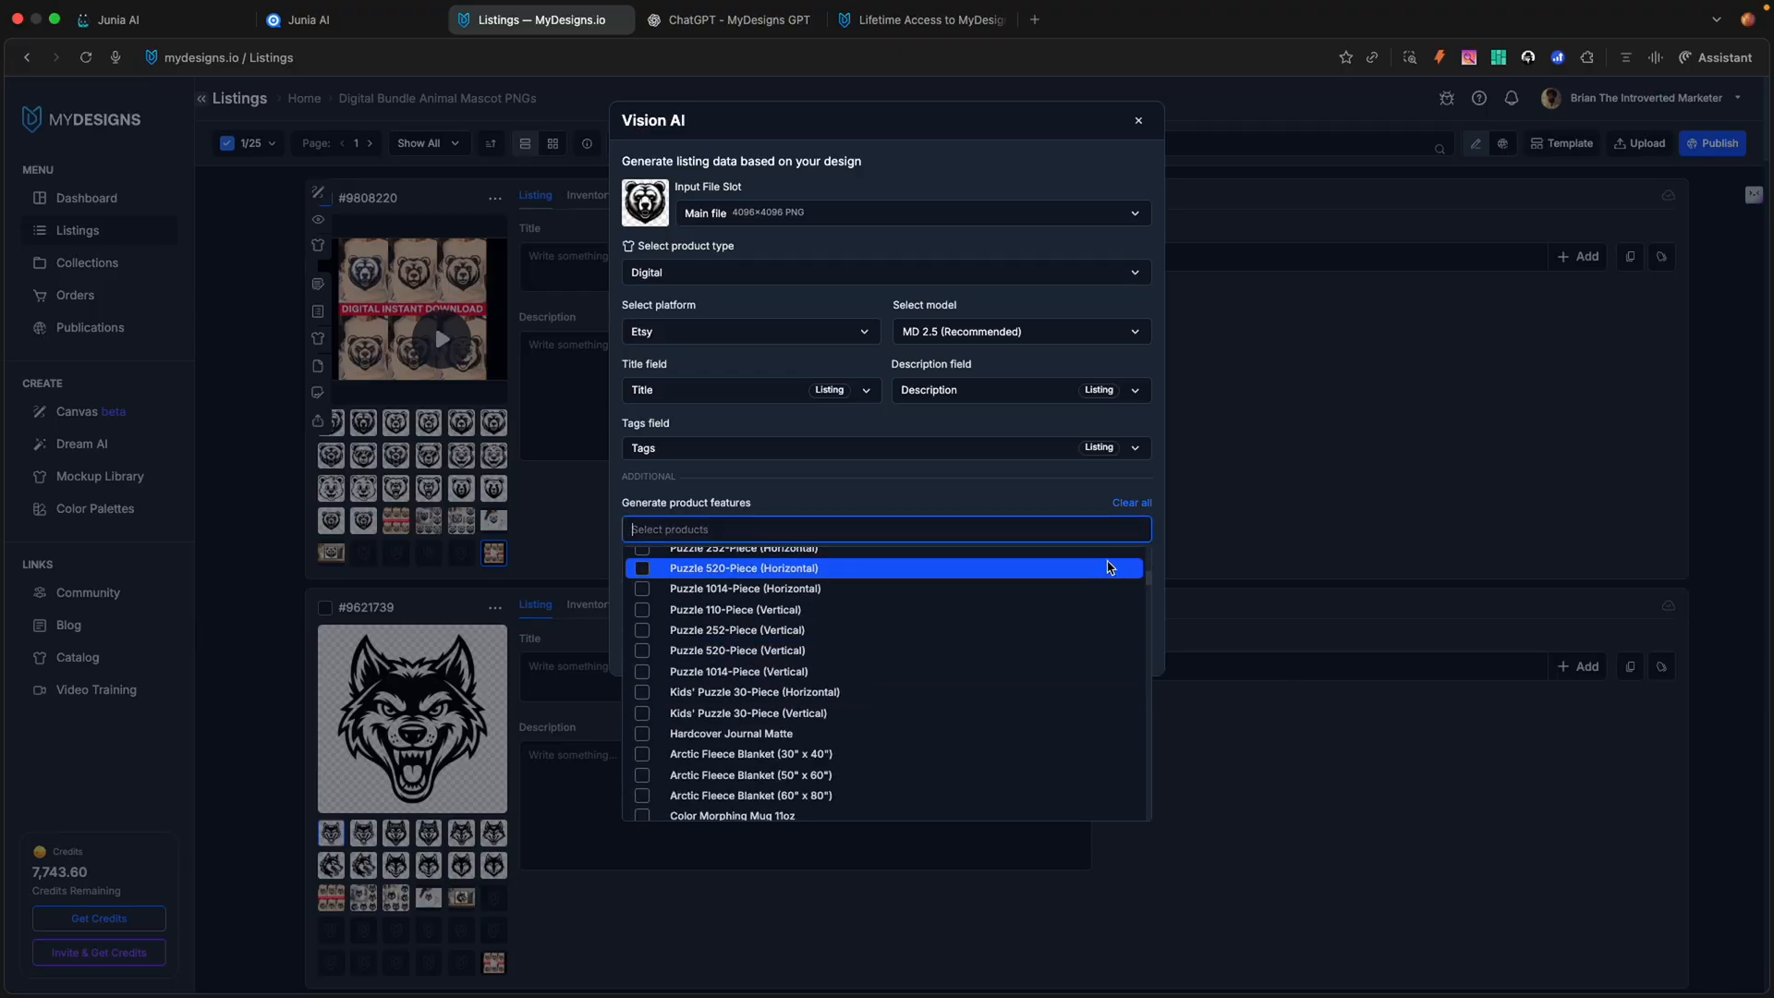
{"action": "left_click_drag", "start_coordinate": [1149, 580], "coordinate": [1129, 792]}
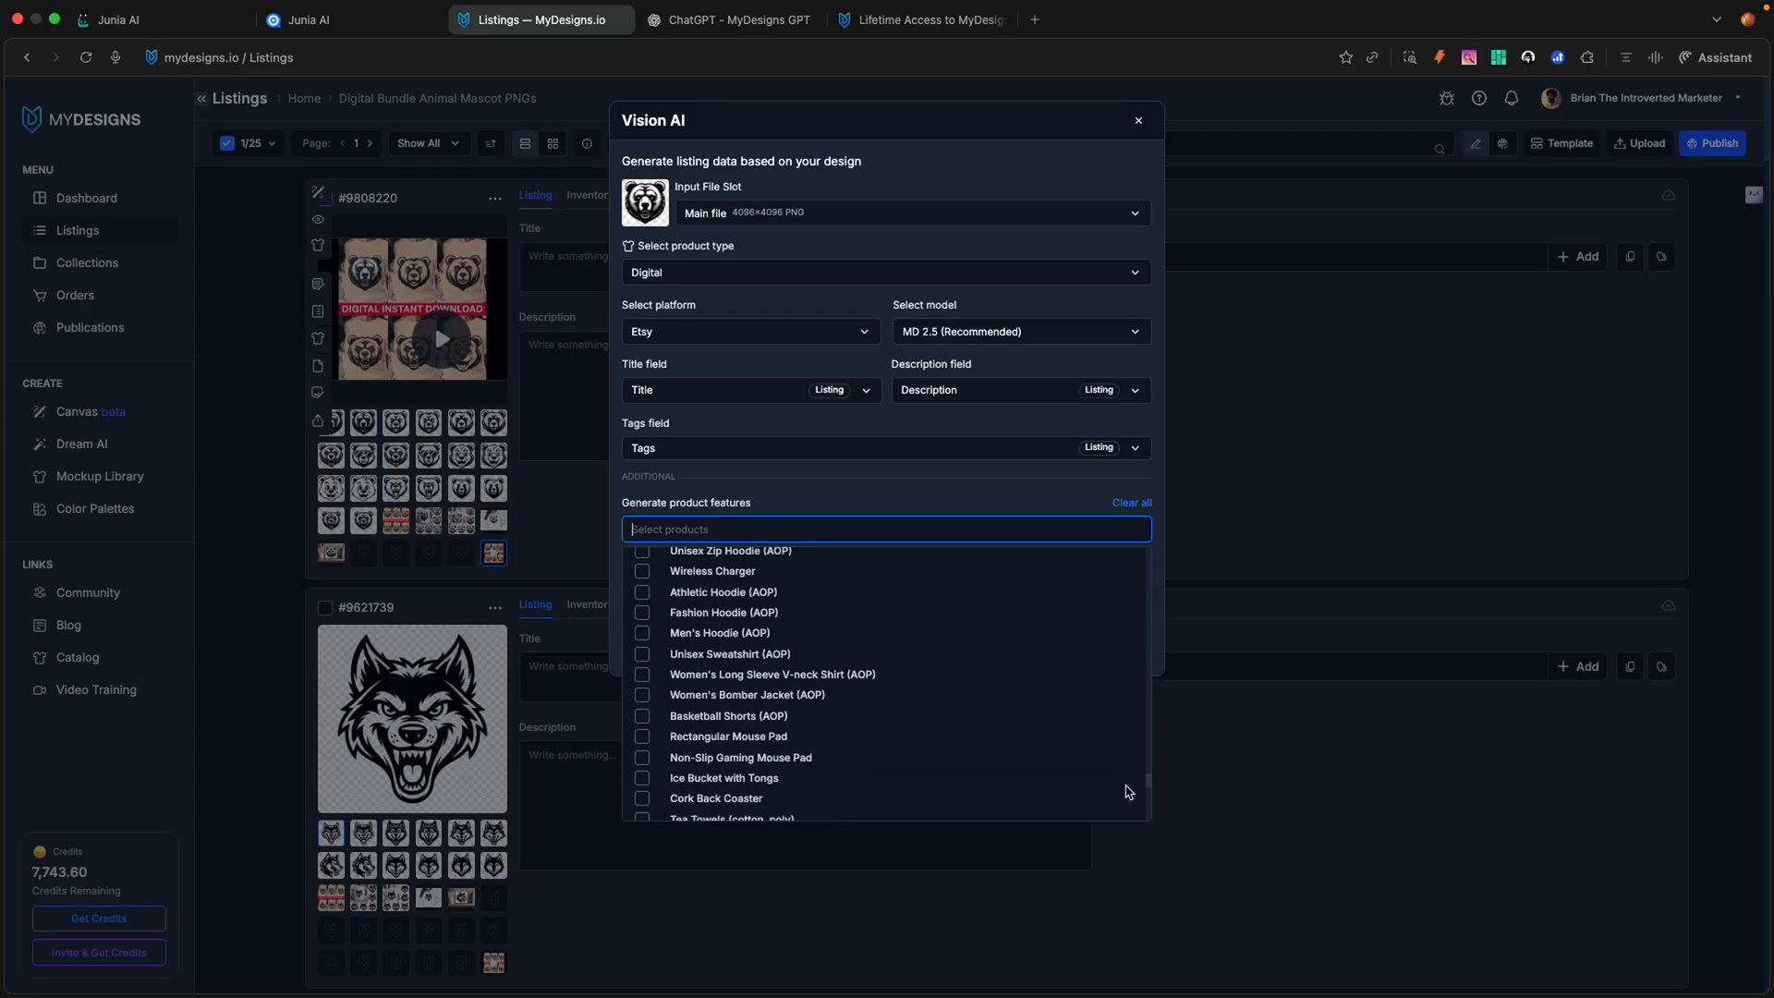
{"action": "scroll", "coordinate": [1129, 792], "scroll_direction": "down", "scroll_amount": 15}
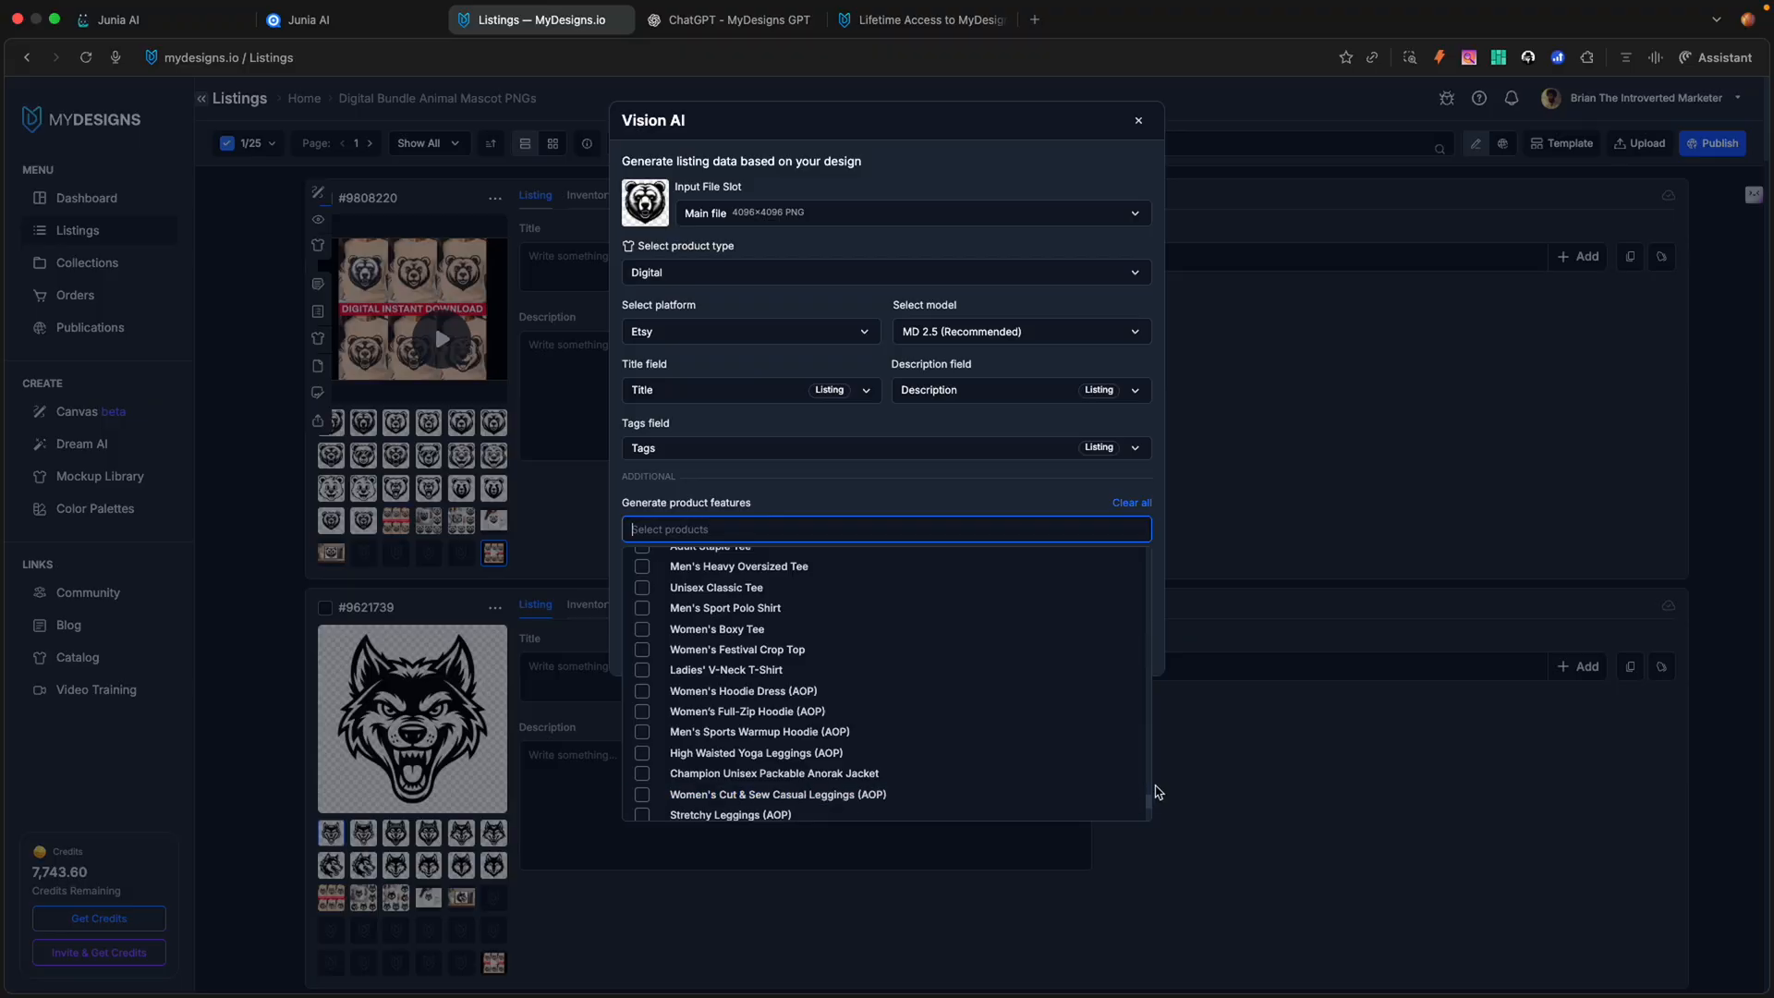
{"action": "left_click", "coordinate": [1243, 772]}
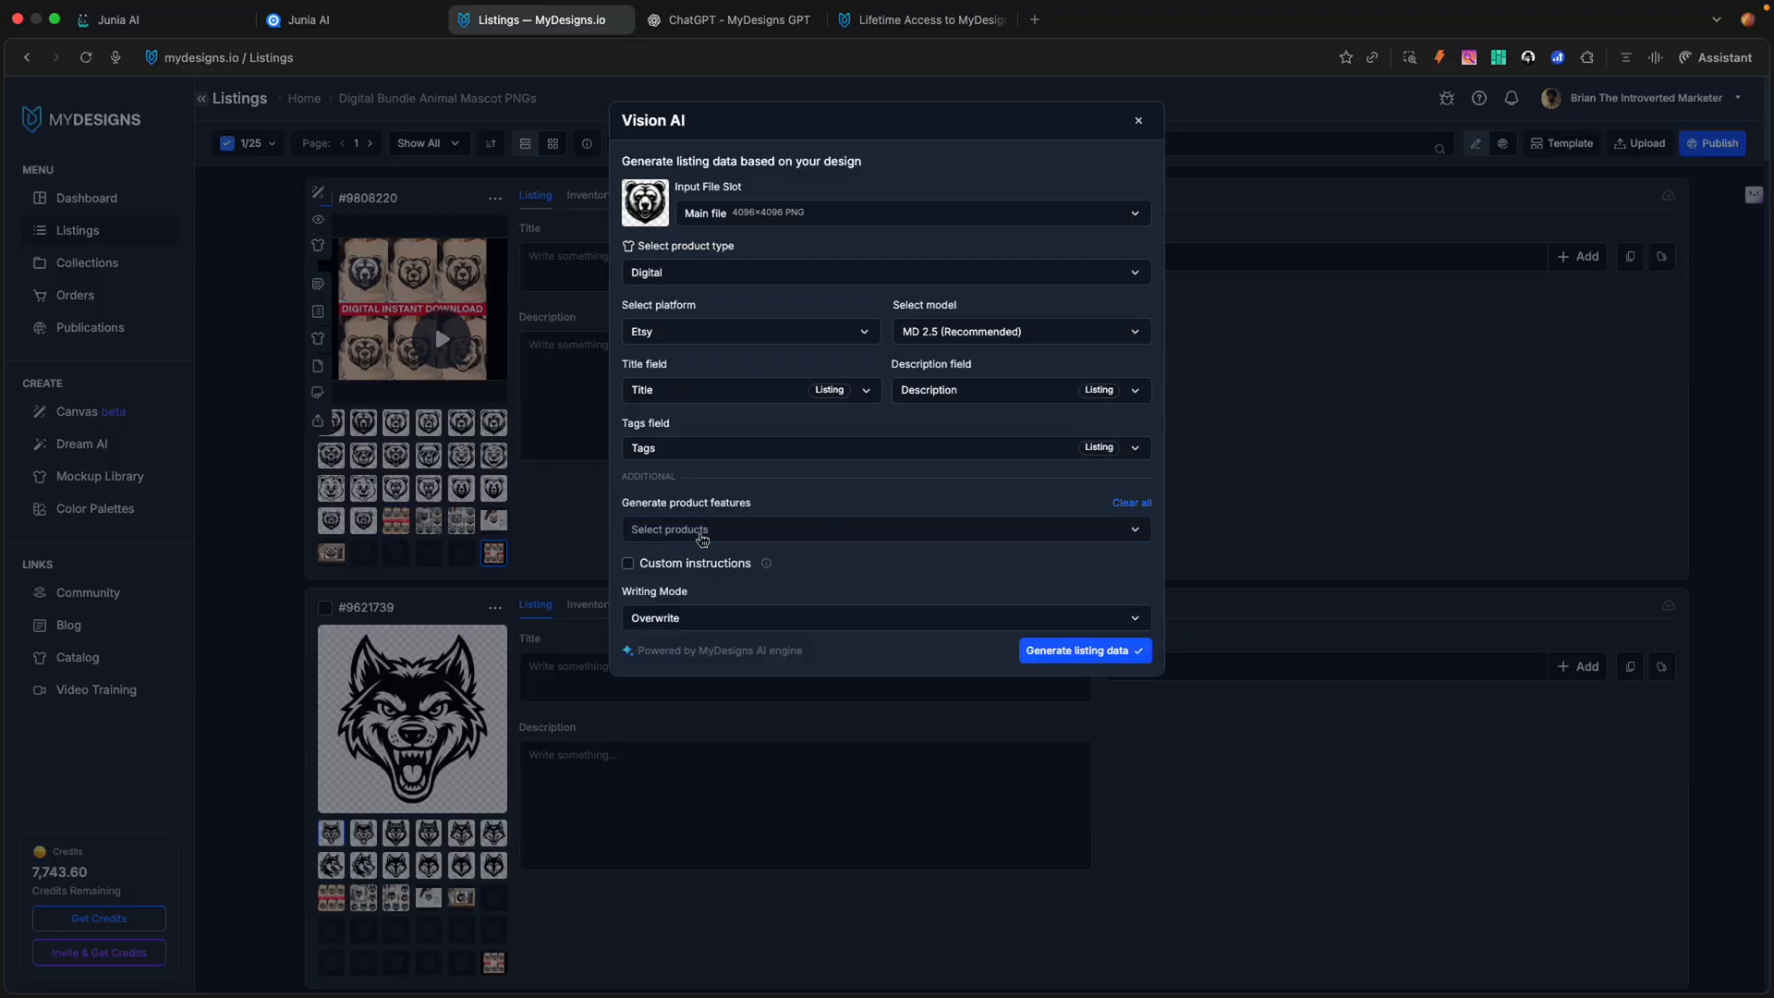
Step: Enable custom instructions and enter "analyze the design of the image and come up with an apprpriate title description and tags."
{"action": "left_click", "coordinate": [629, 565]}
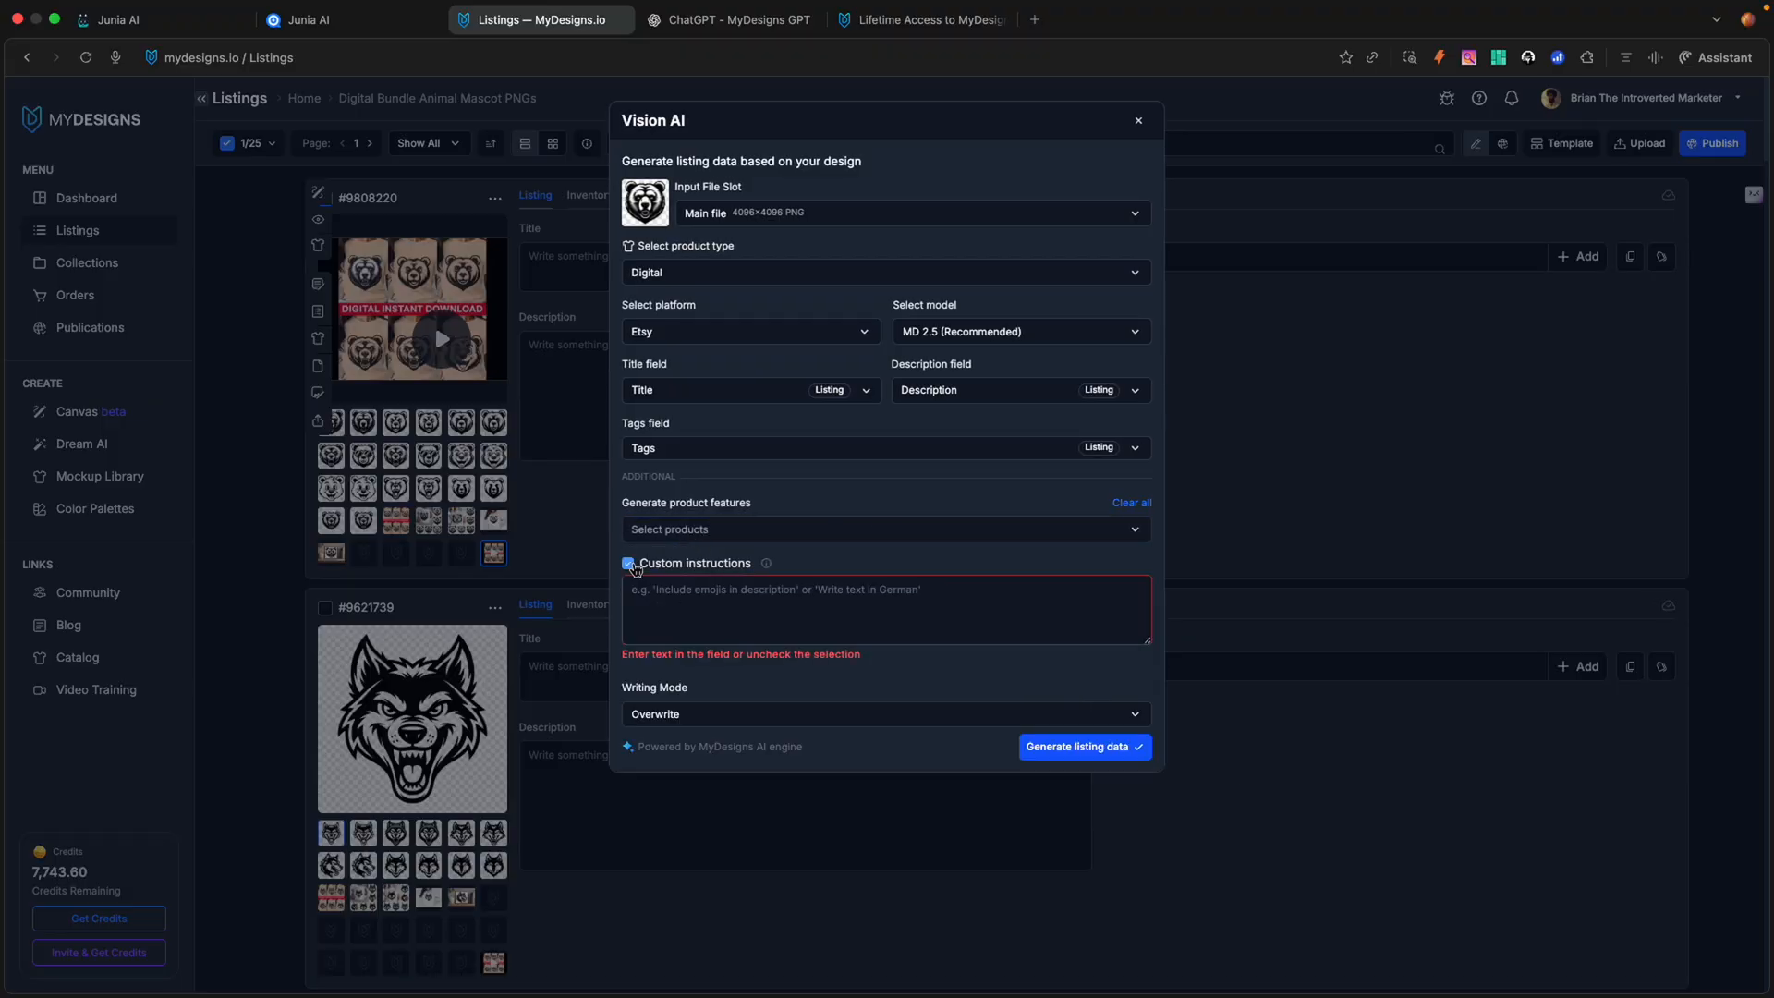
{"action": "left_click", "coordinate": [727, 593]}
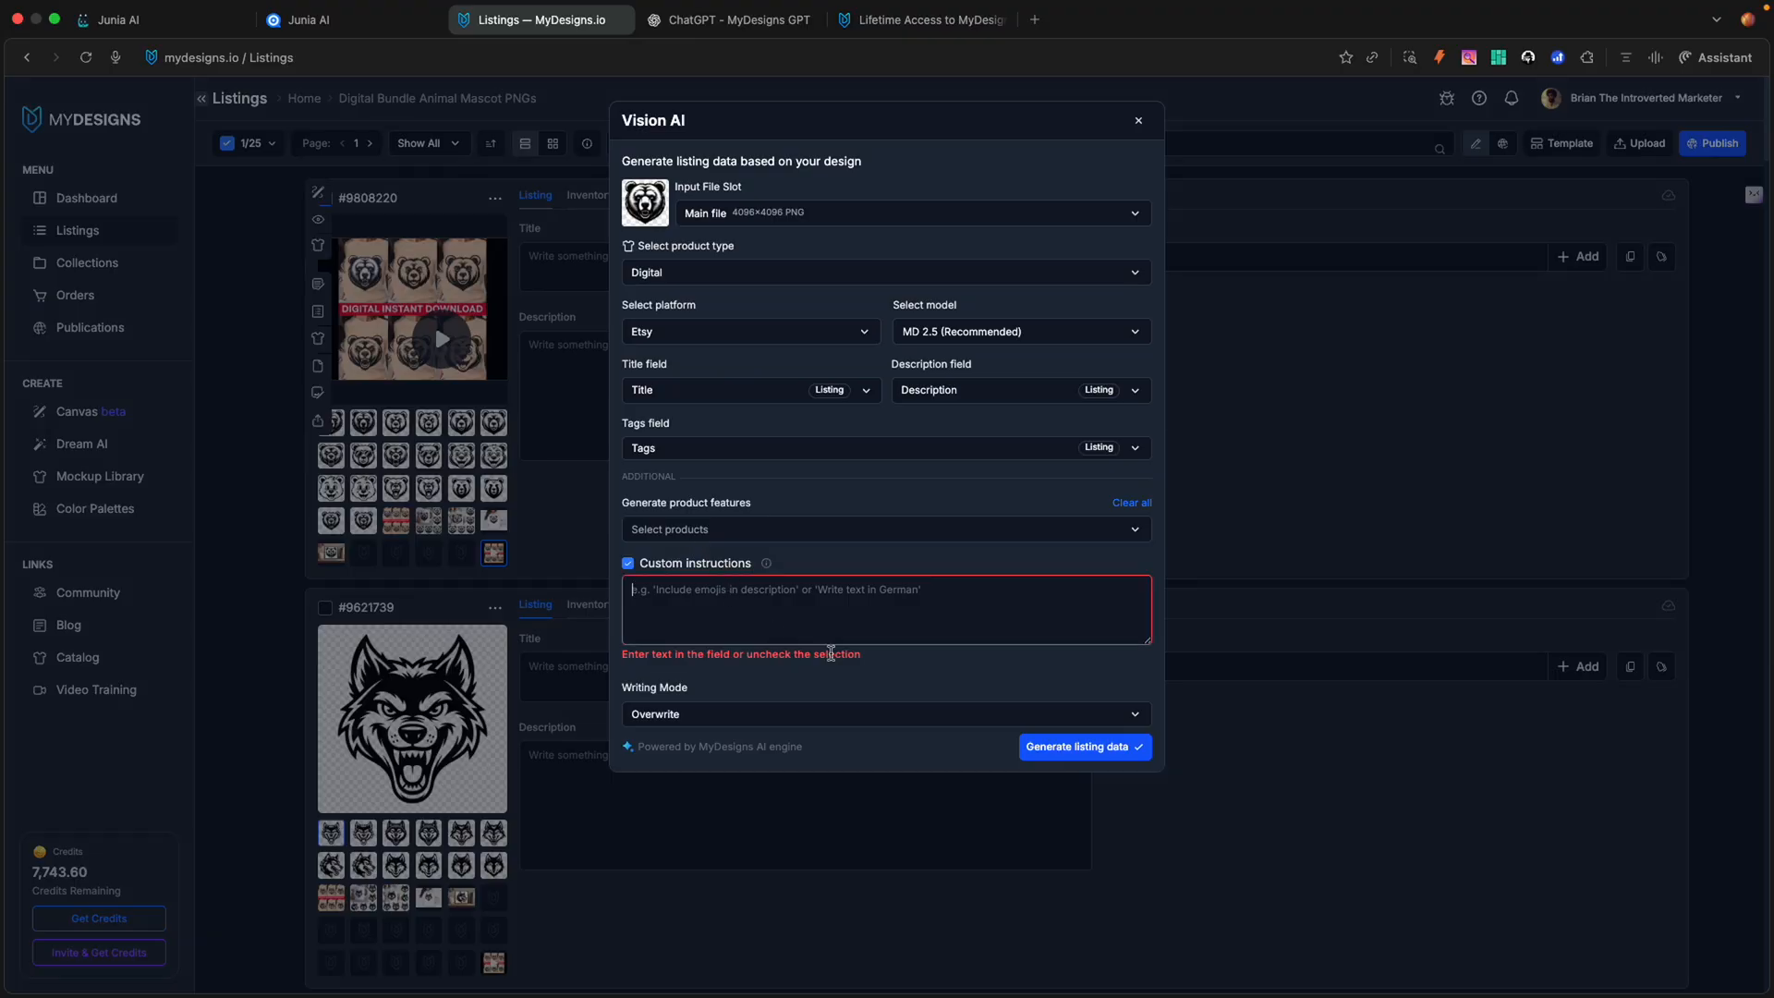
{"action": "type", "text": "analyze t"}
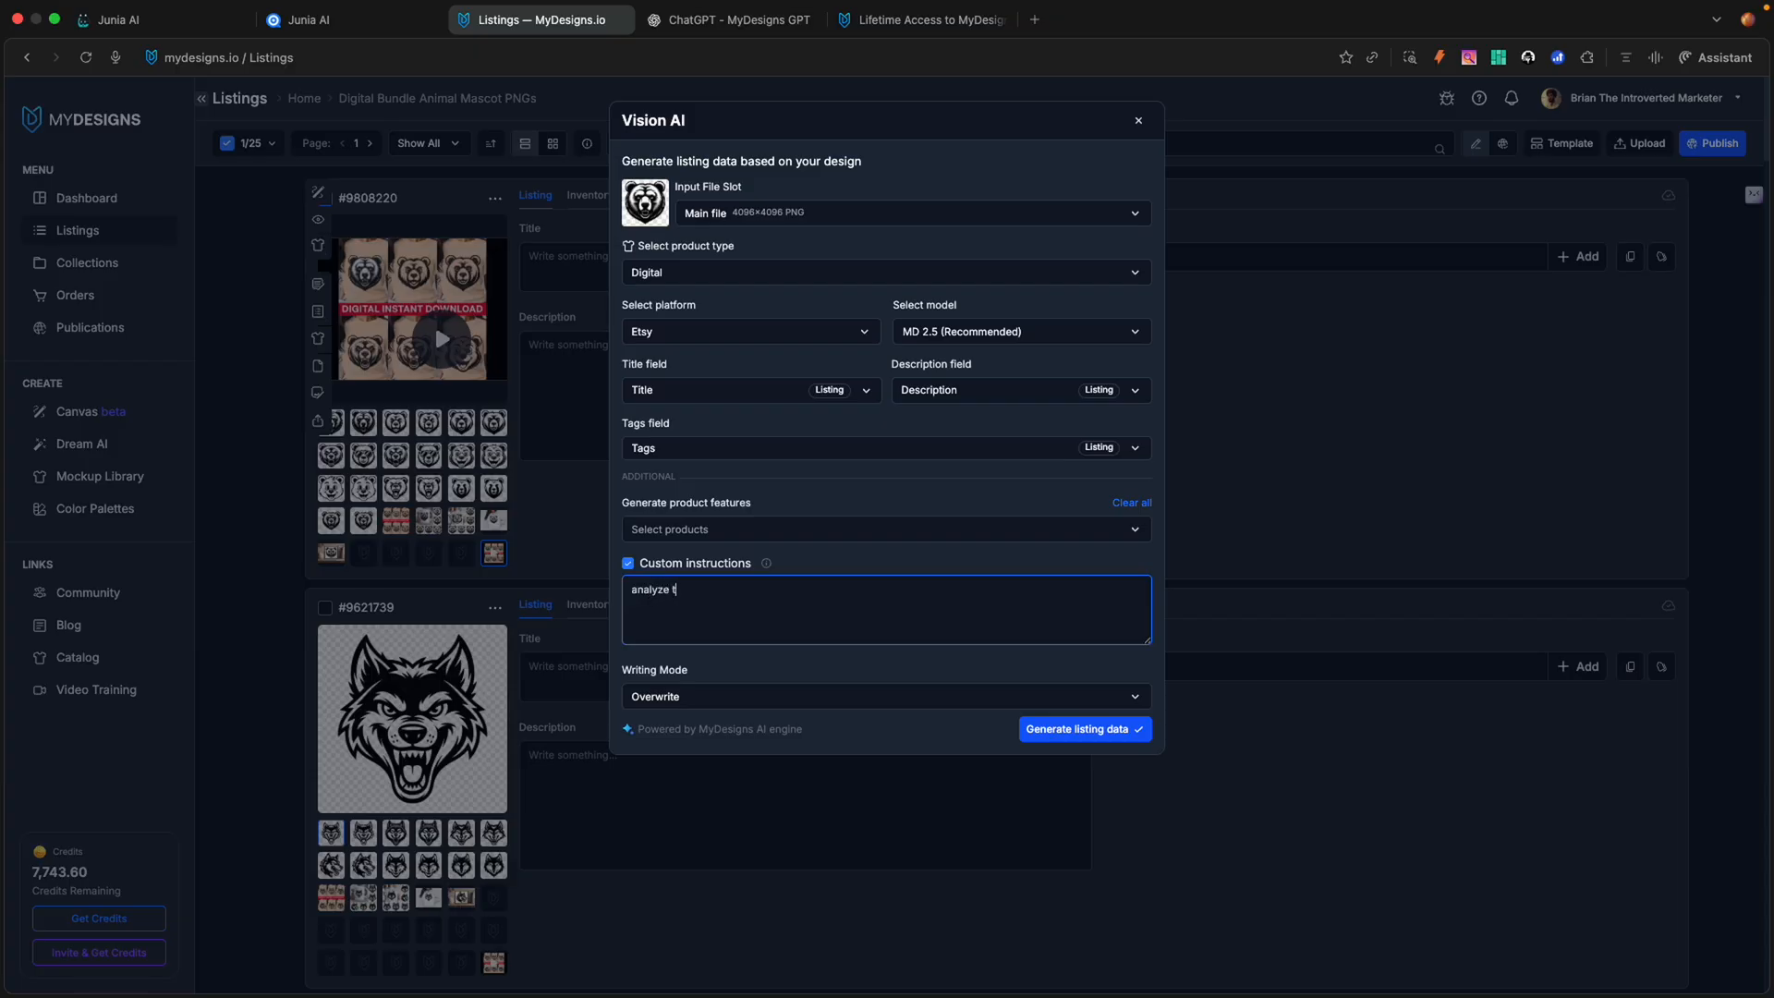
{"action": "type", "text": "he design of the image and come up with an apprpriate title description and tags."}
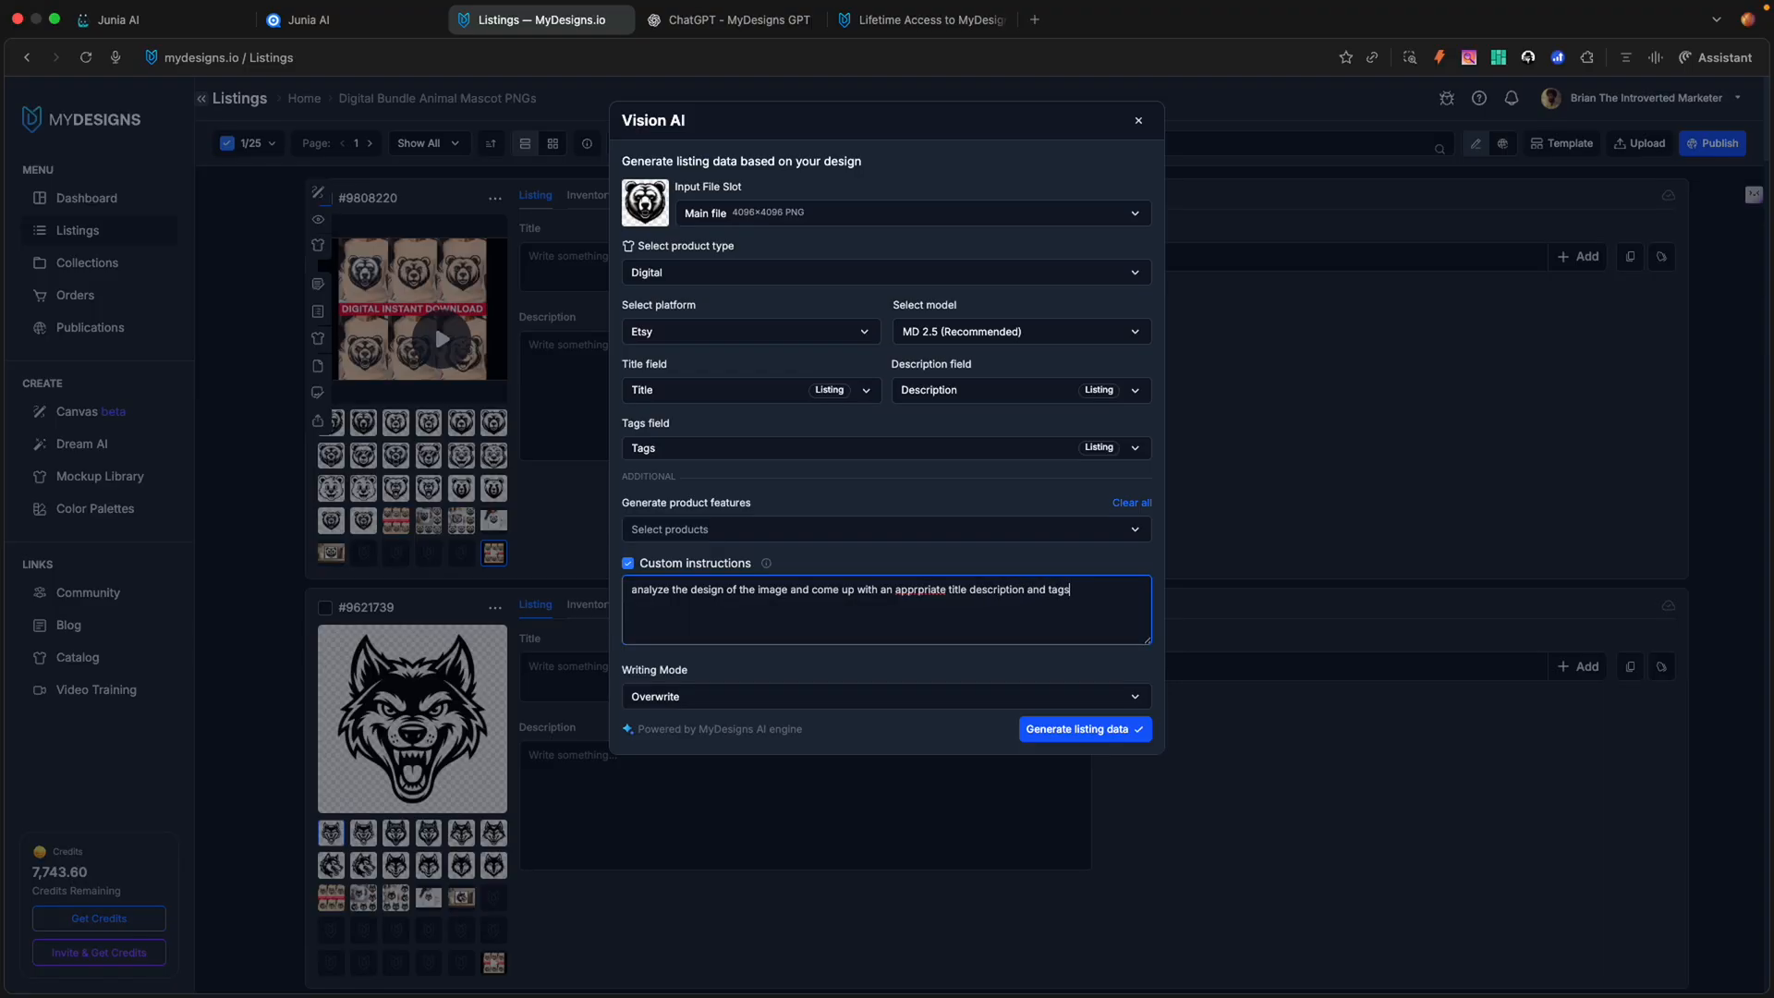
Step: Set the Vision AI model to MD 3 and review the choices for the title, description and tags fields
{"action": "left_click", "coordinate": [998, 338]}
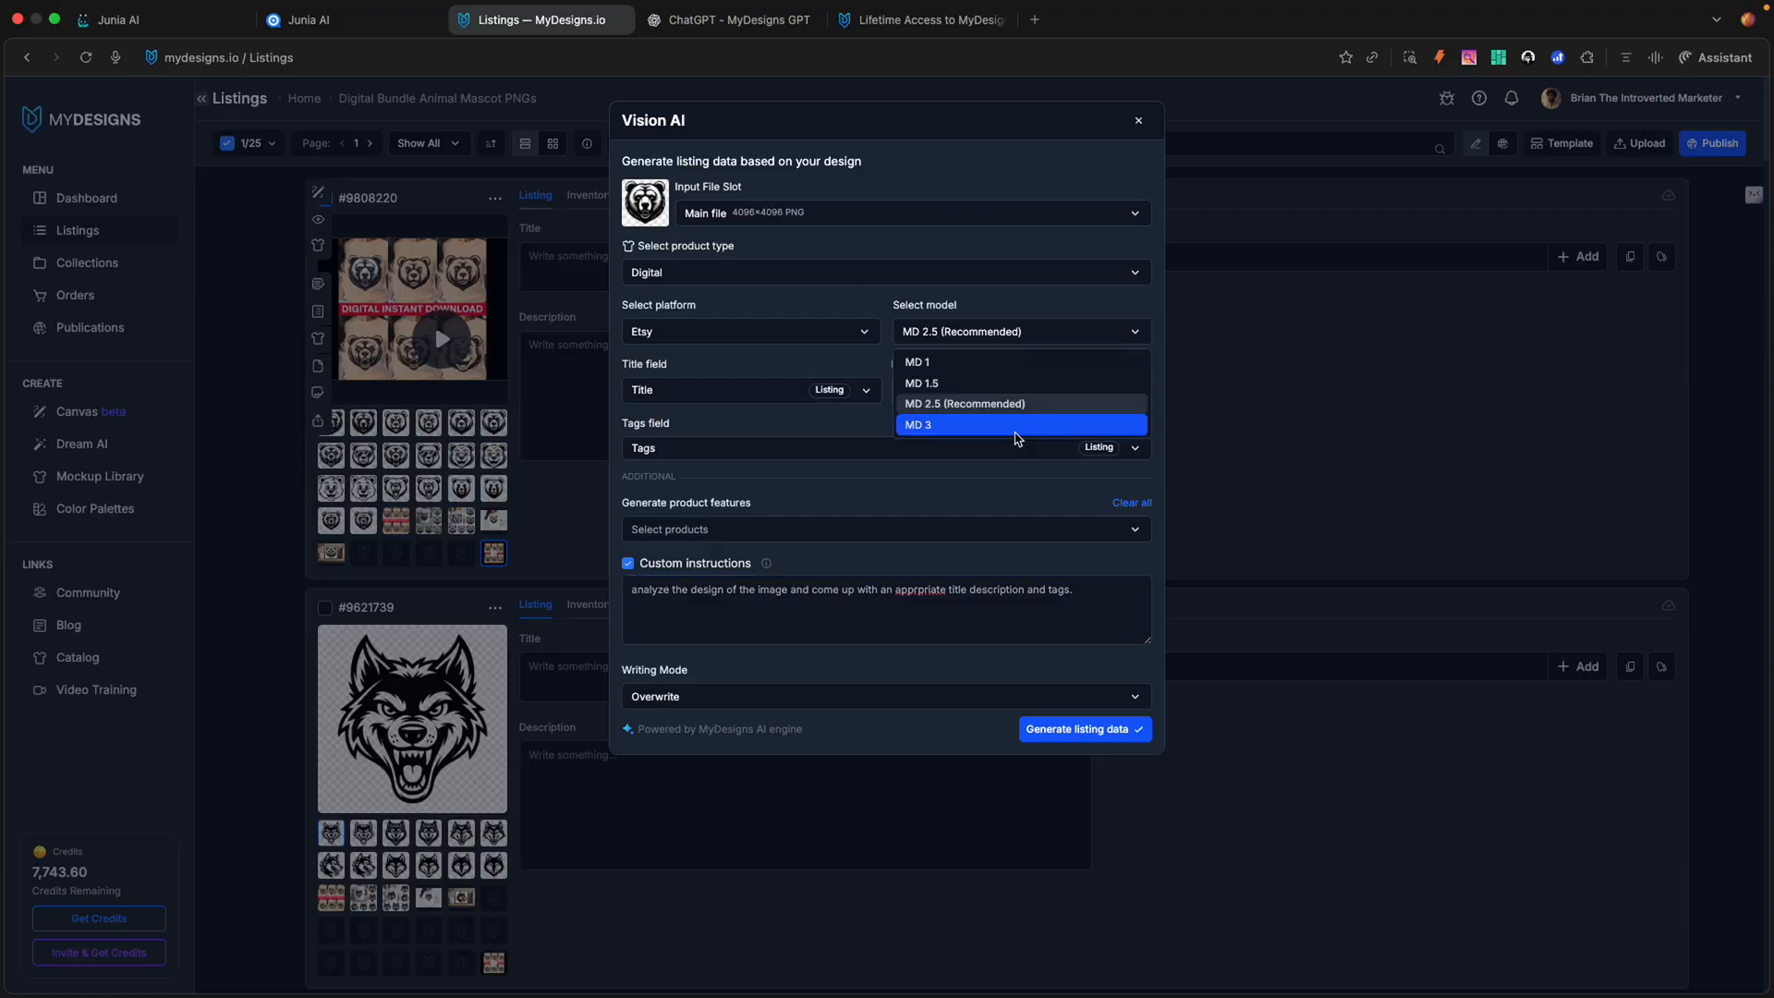
{"action": "left_click", "coordinate": [987, 427]}
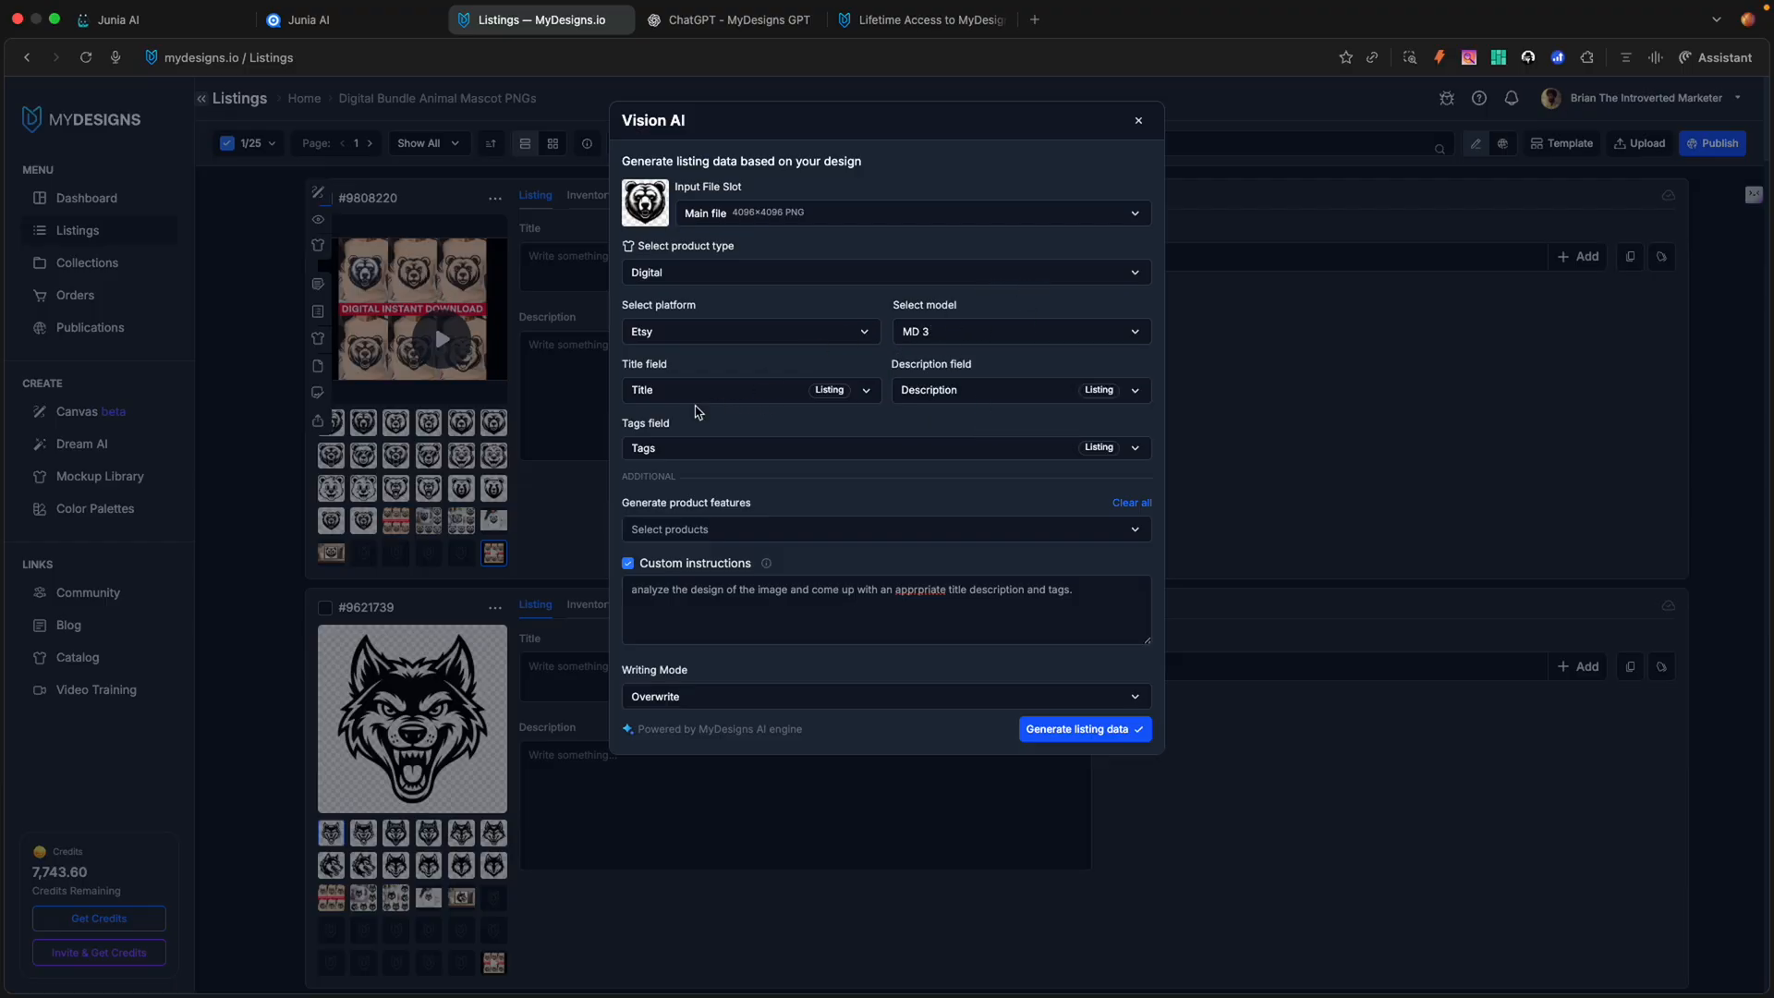
{"action": "left_click", "coordinate": [798, 403]}
{"action": "left_click", "coordinate": [797, 404]}
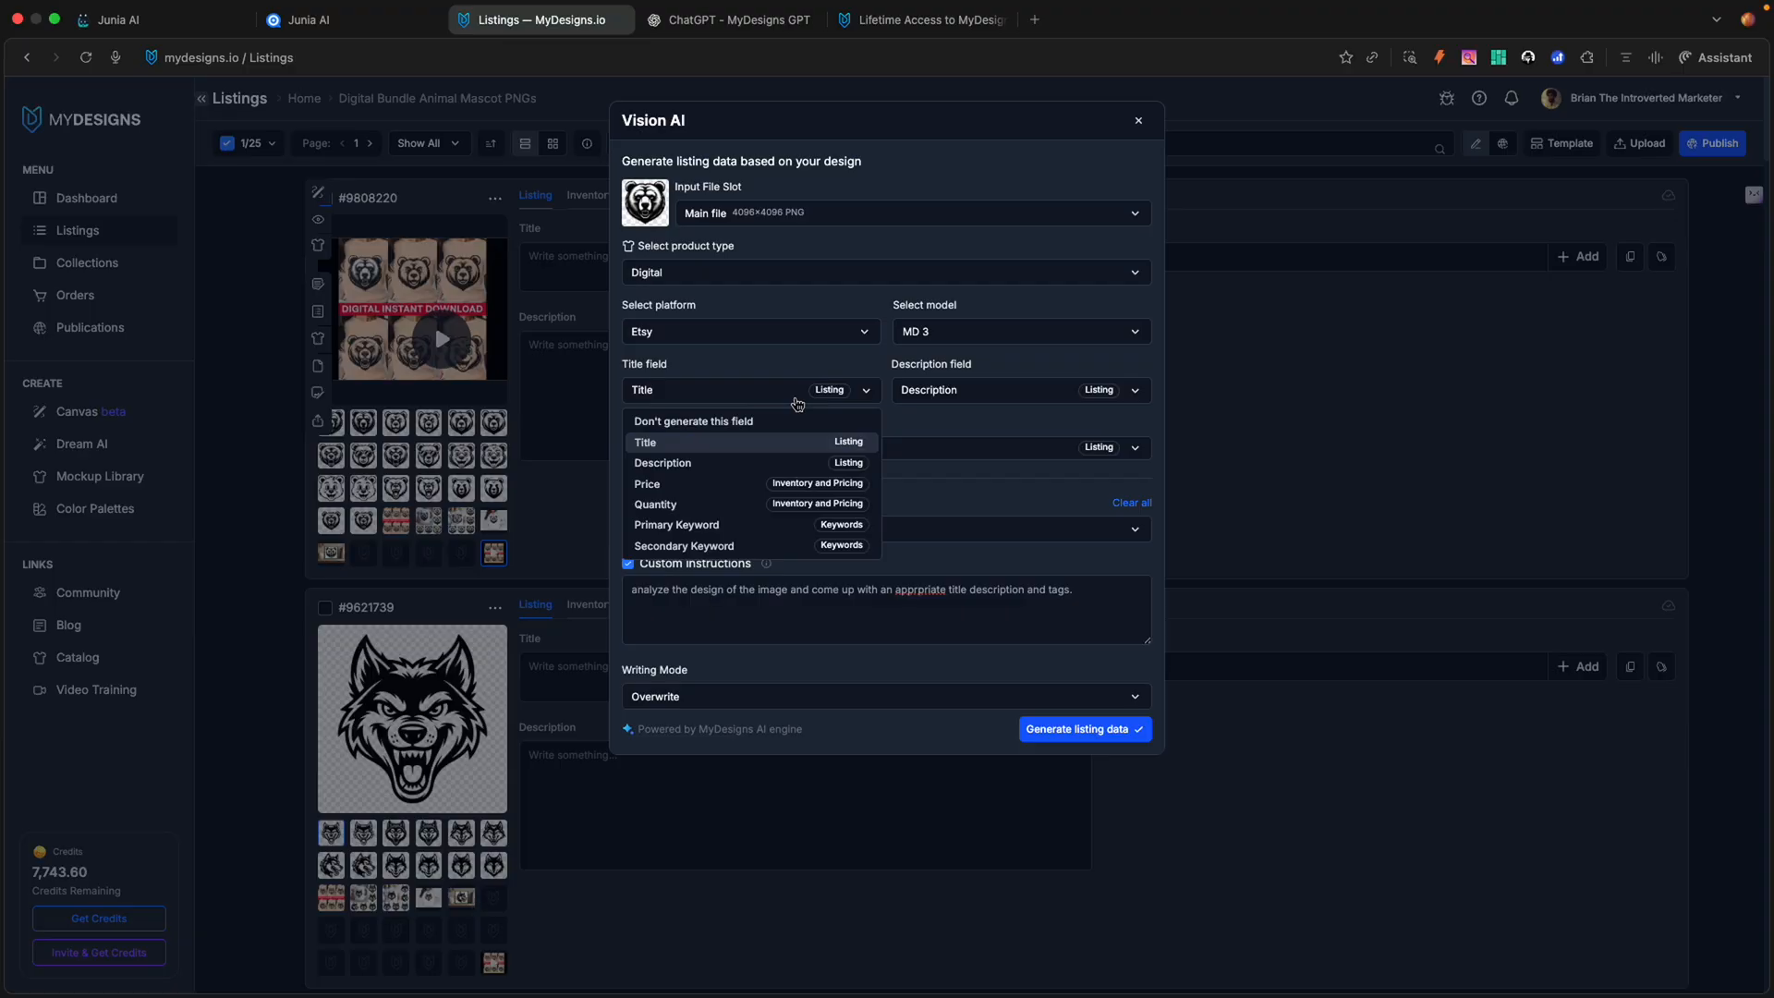
{"action": "left_click", "coordinate": [961, 392]}
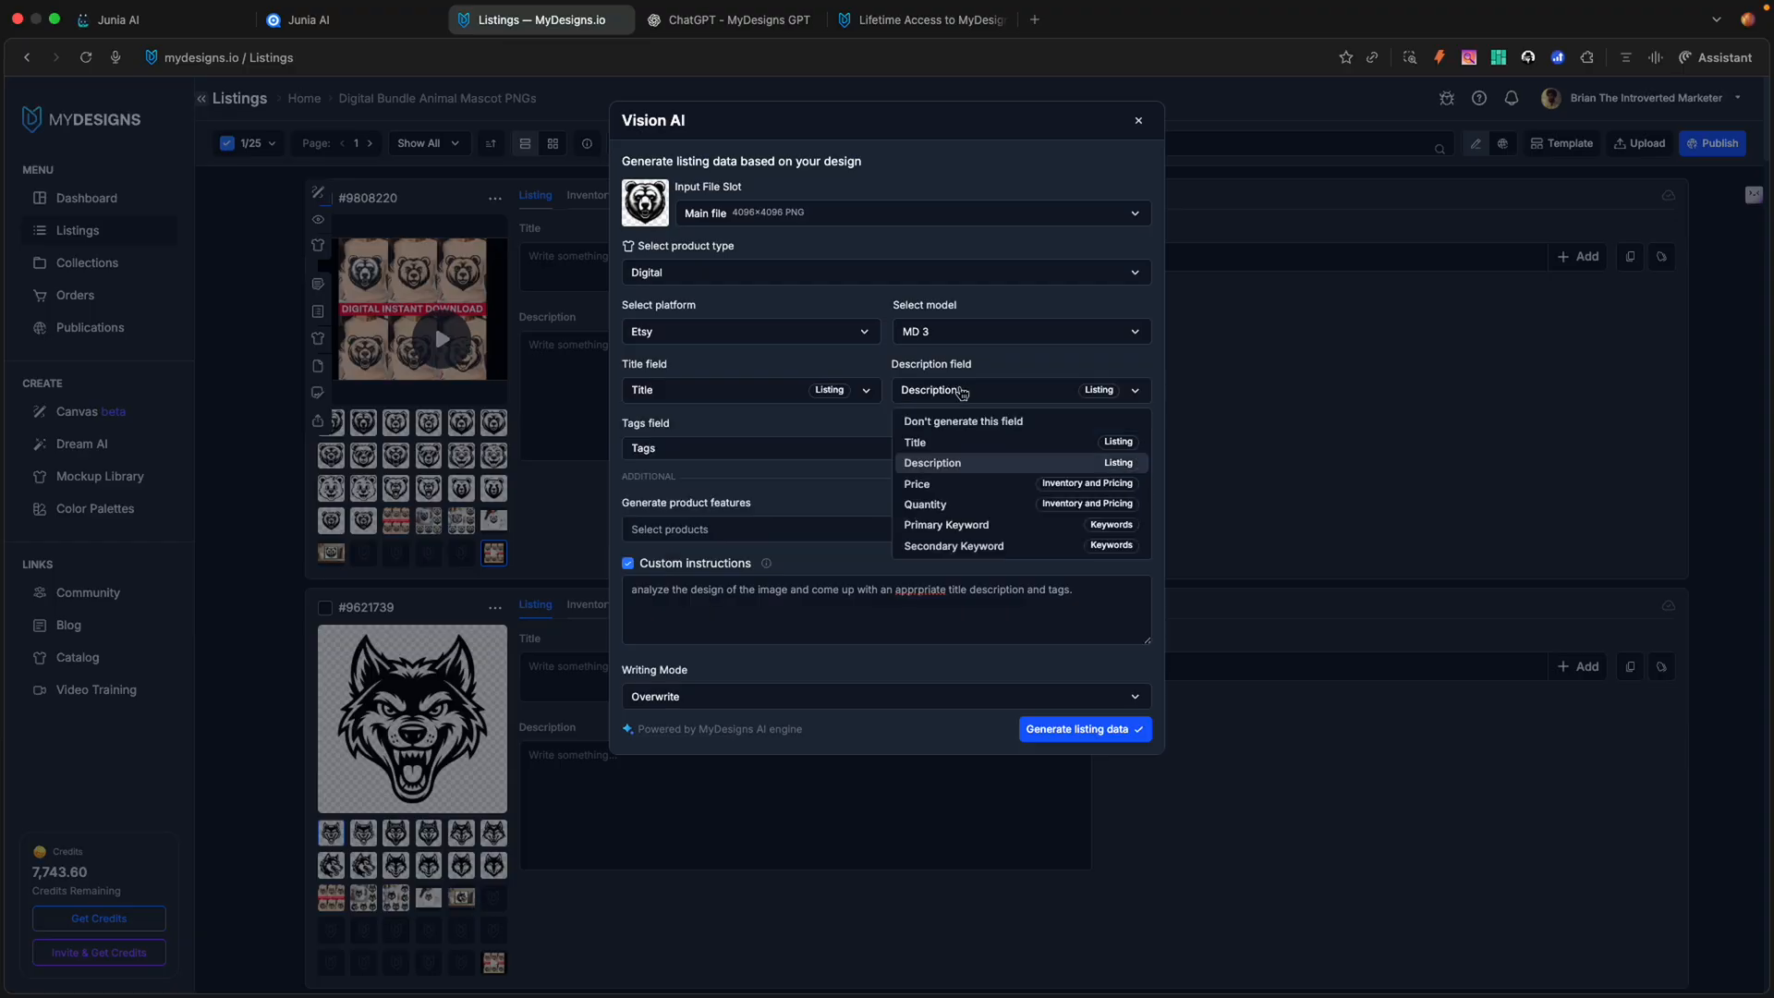
{"action": "left_click", "coordinate": [961, 392]}
{"action": "left_click", "coordinate": [841, 448]}
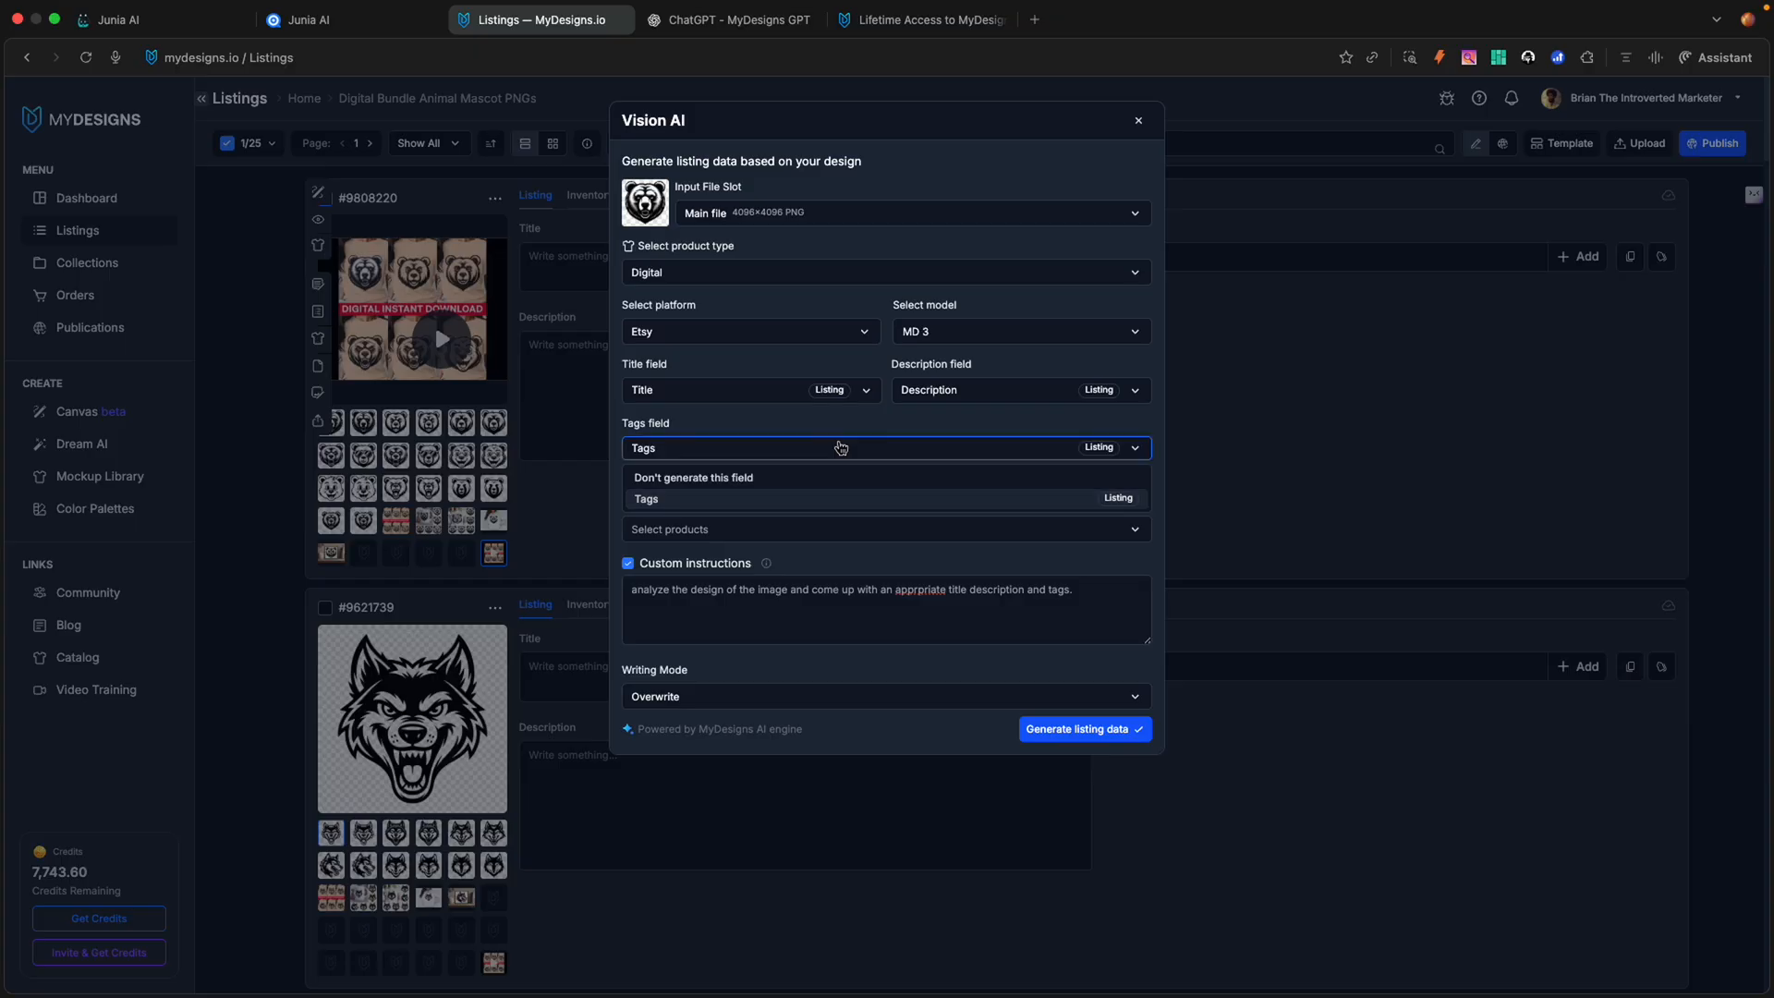
{"action": "left_click", "coordinate": [836, 448]}
{"action": "left_click", "coordinate": [808, 449]}
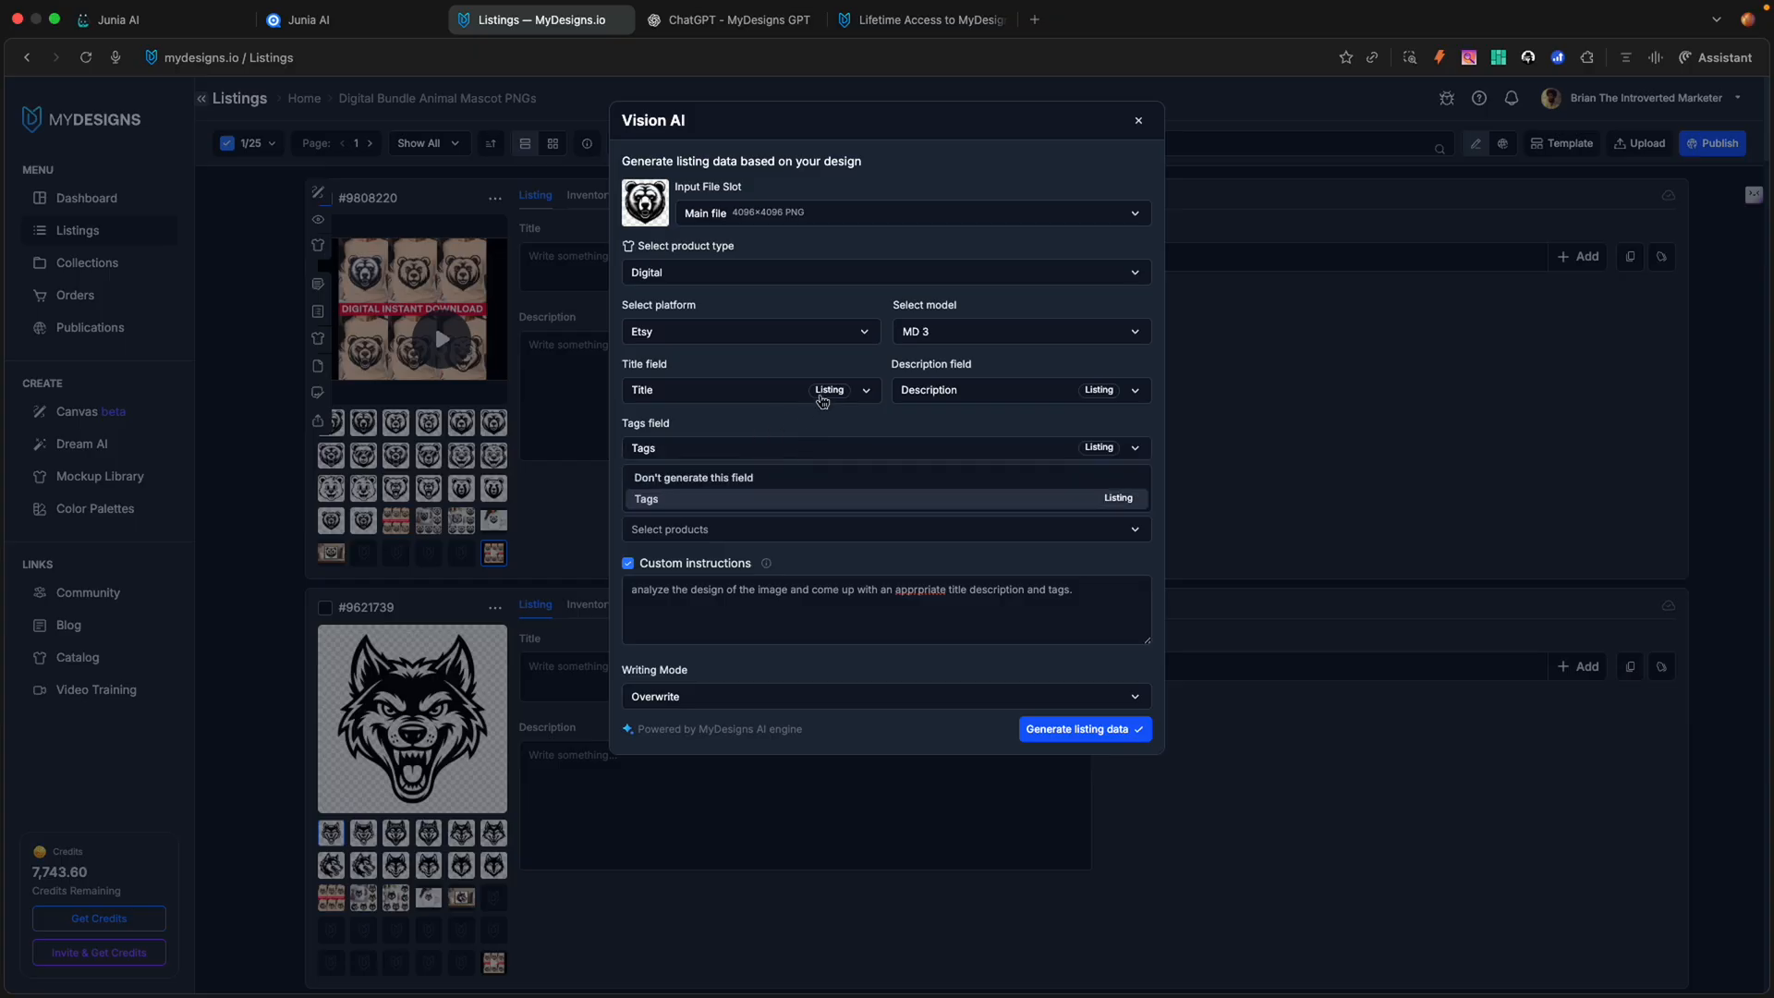
{"action": "left_click", "coordinate": [803, 423]}
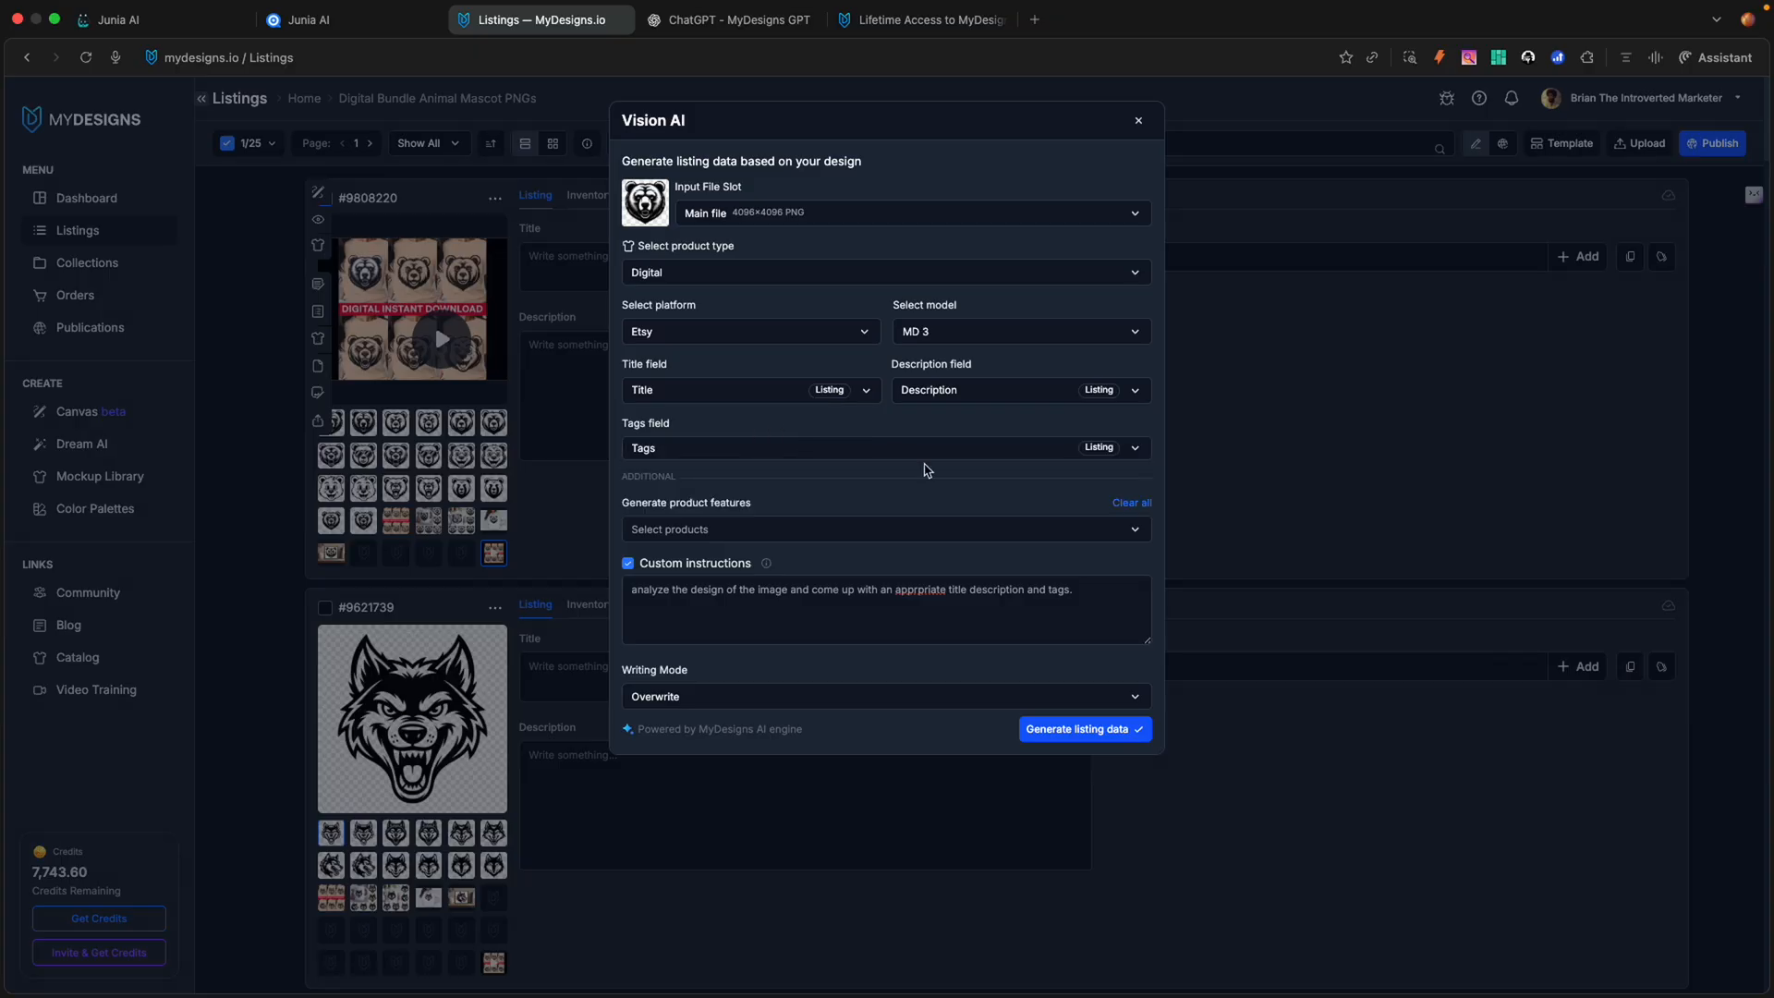
Step: Correct "apprpriate" to "appropriate" in the custom instructions and view the available writing modes
{"action": "left_click", "coordinate": [924, 596]}
{"action": "right_click", "coordinate": [932, 589]}
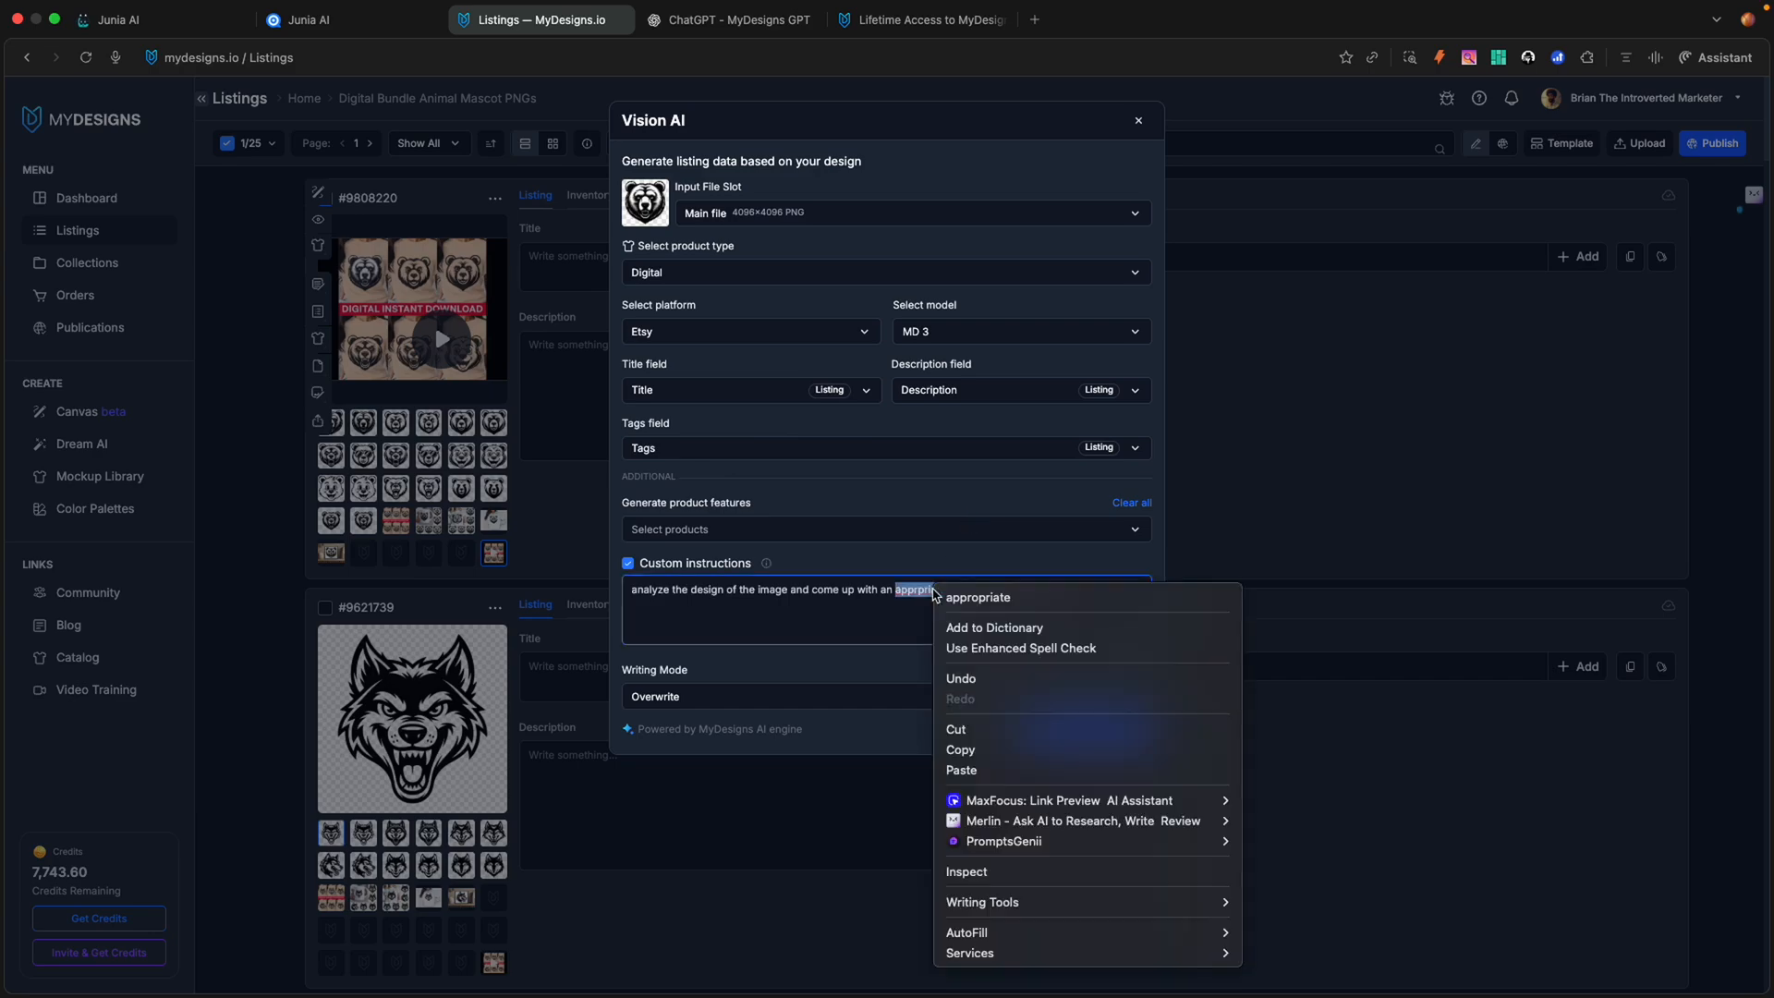
{"action": "left_click", "coordinate": [952, 592]}
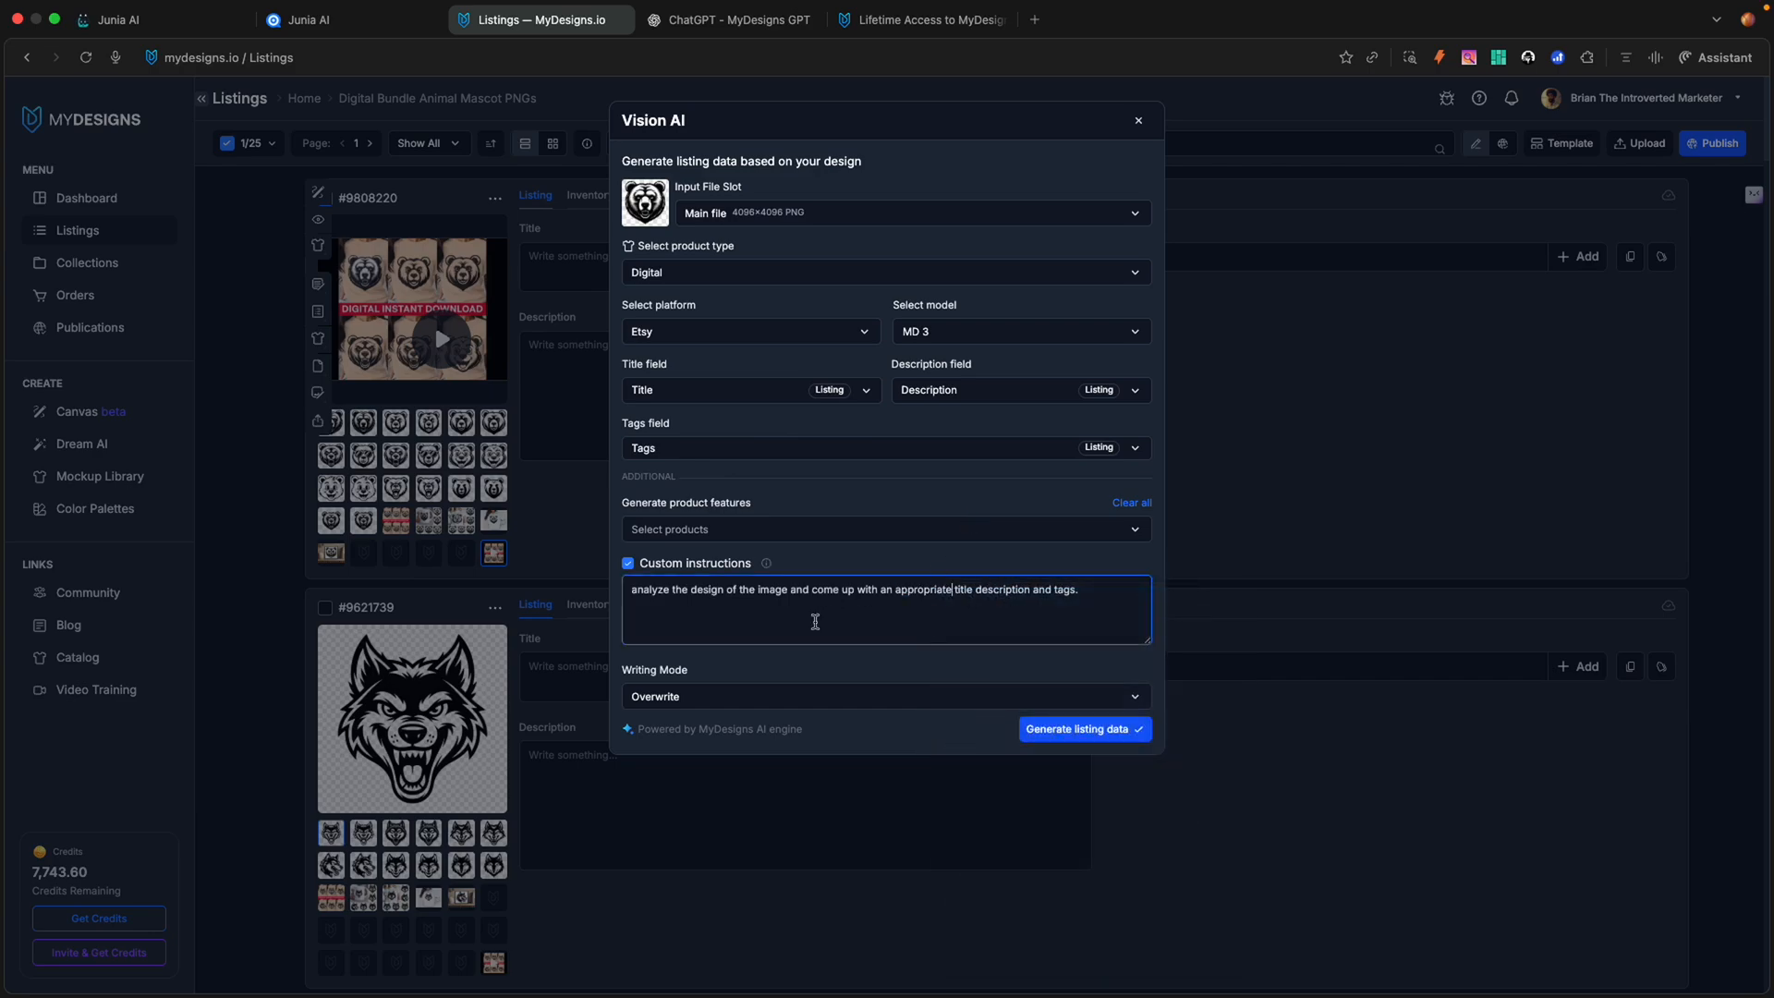
{"action": "left_click", "coordinate": [788, 698]}
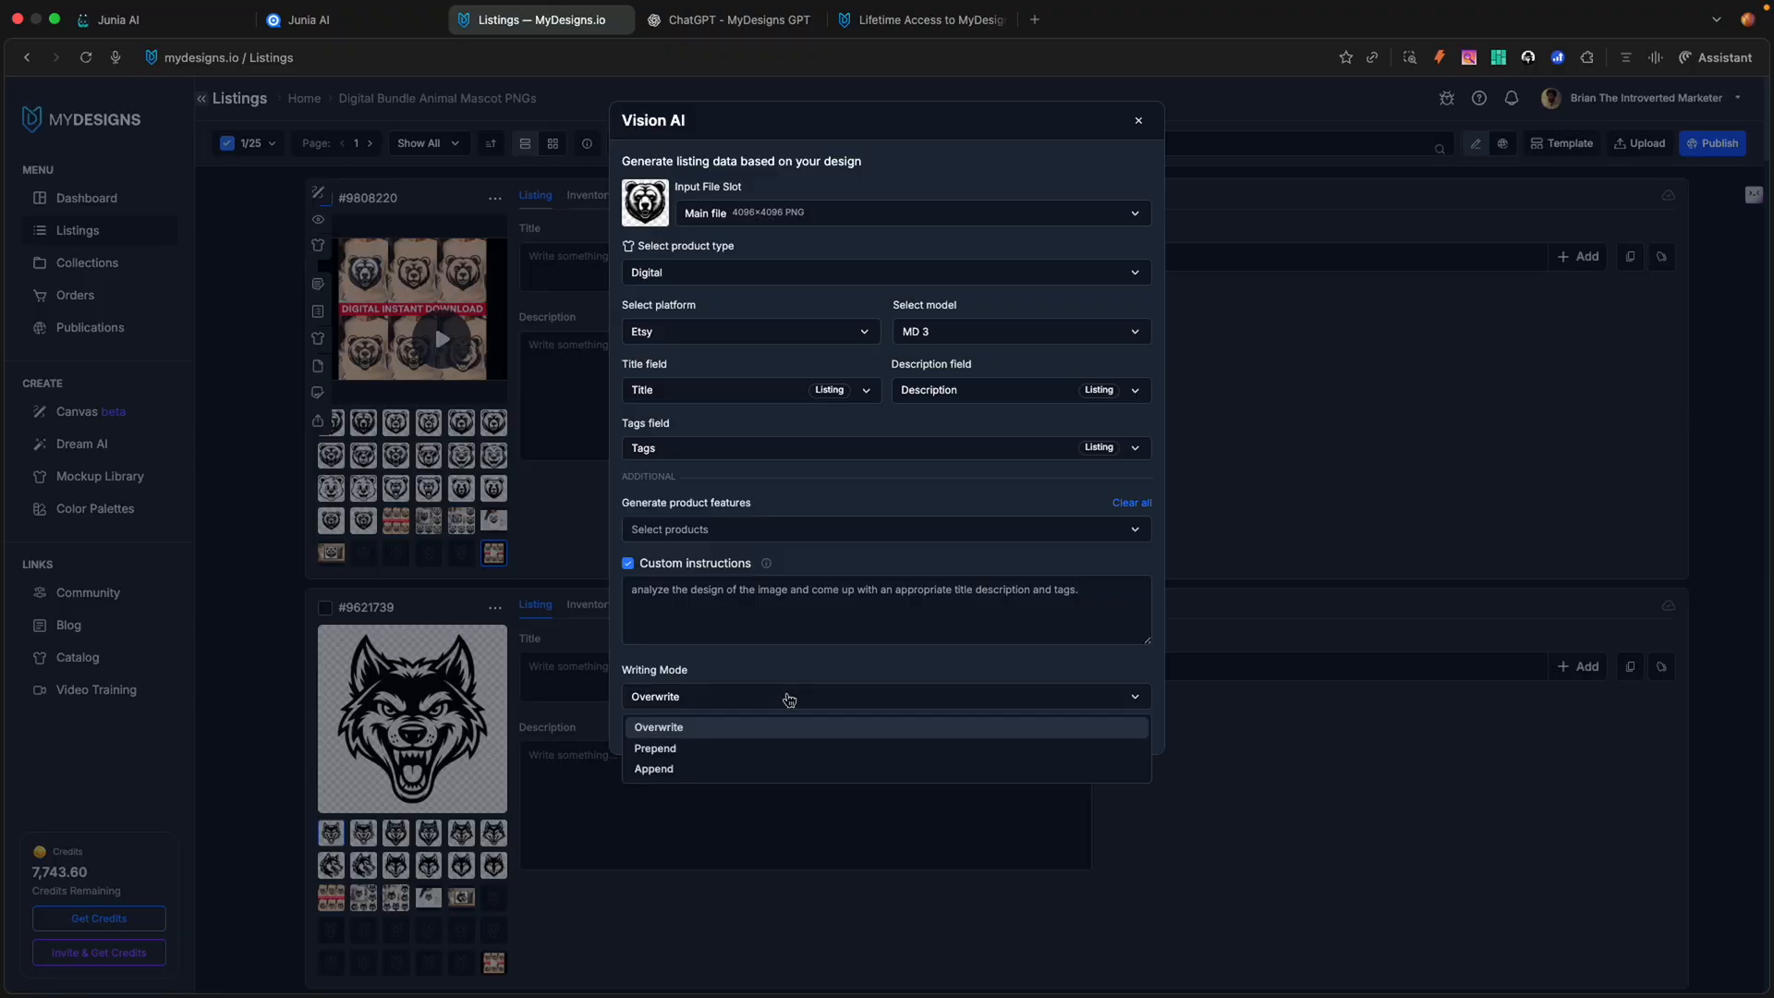
{"action": "left_click", "coordinate": [788, 698]}
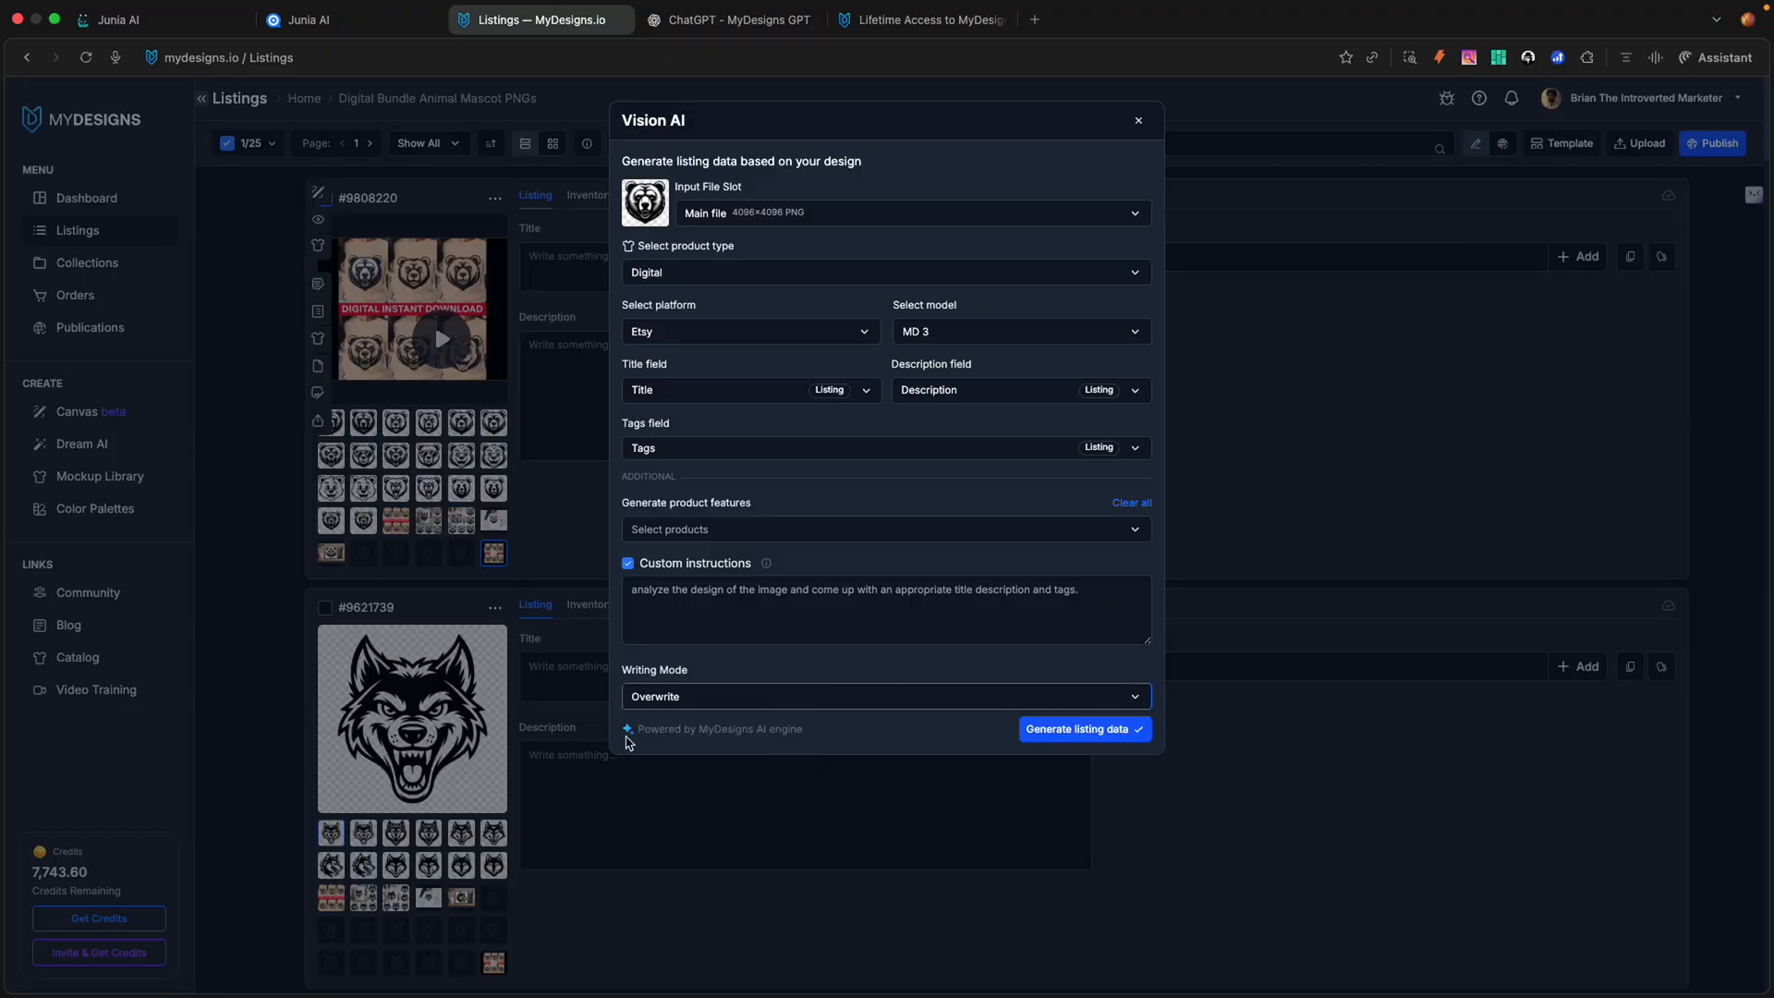
Step: Generate the bear listing's title, description and tags with Vision AI and confirm the run
{"action": "left_click", "coordinate": [1049, 734]}
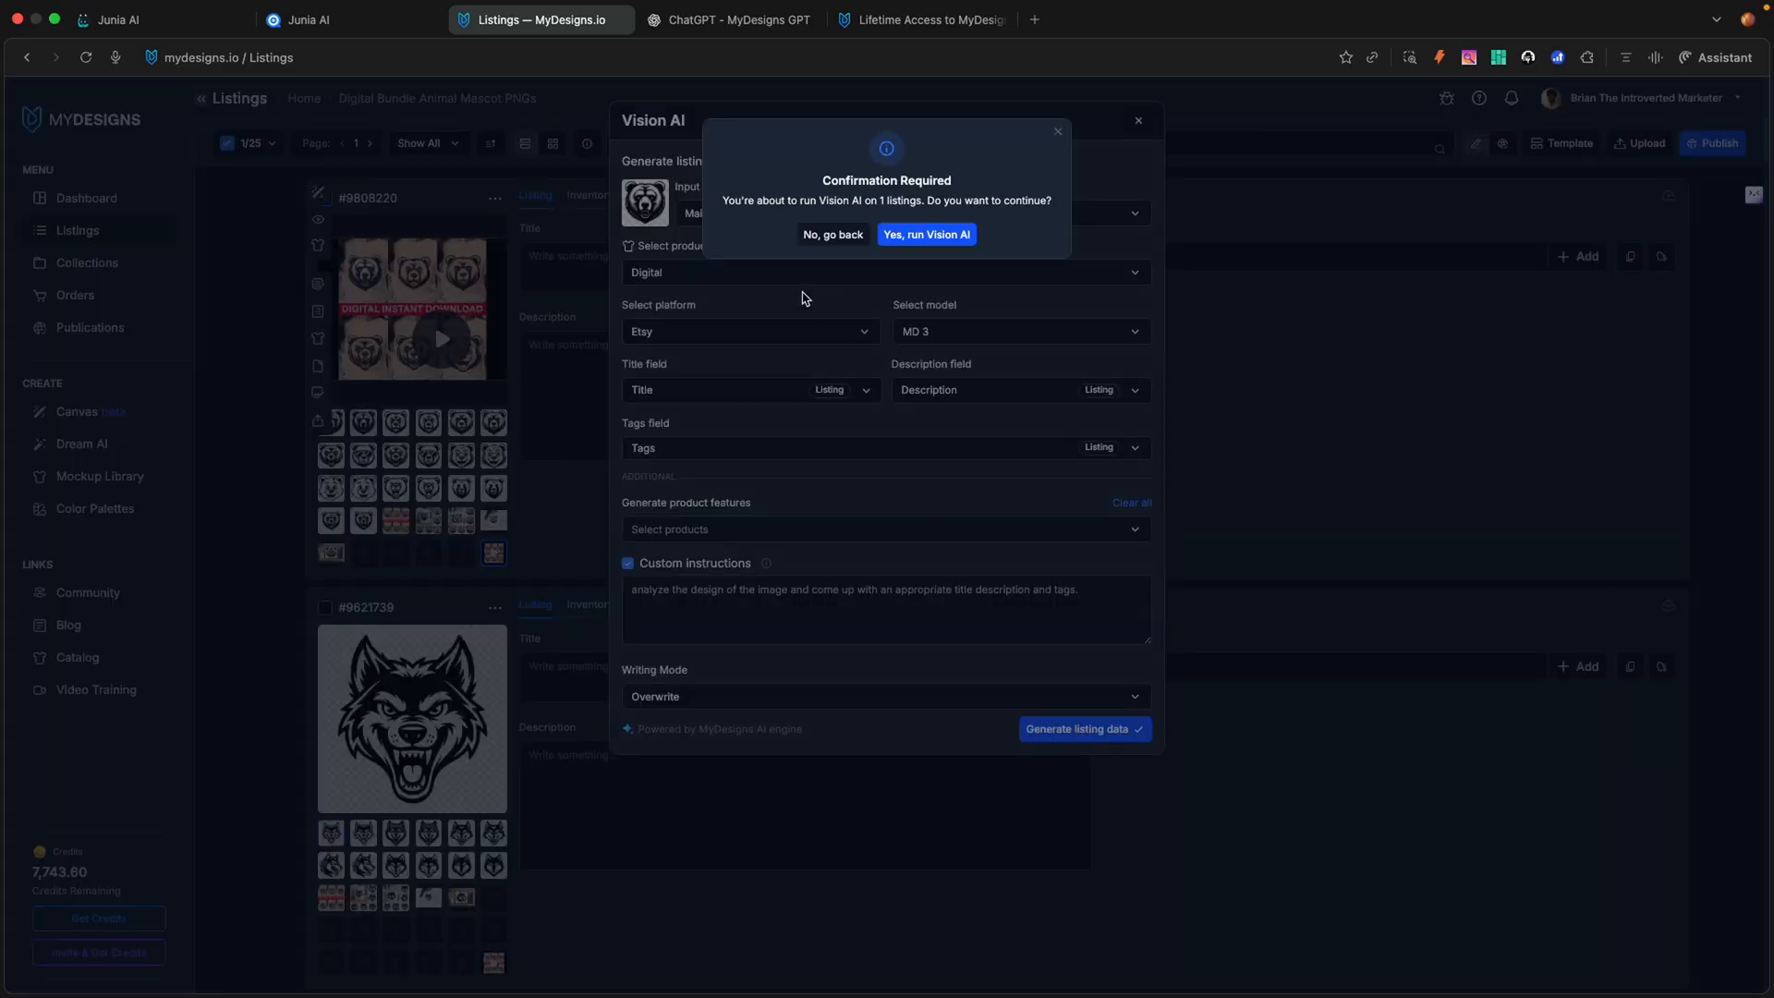
{"action": "left_click", "coordinate": [969, 248]}
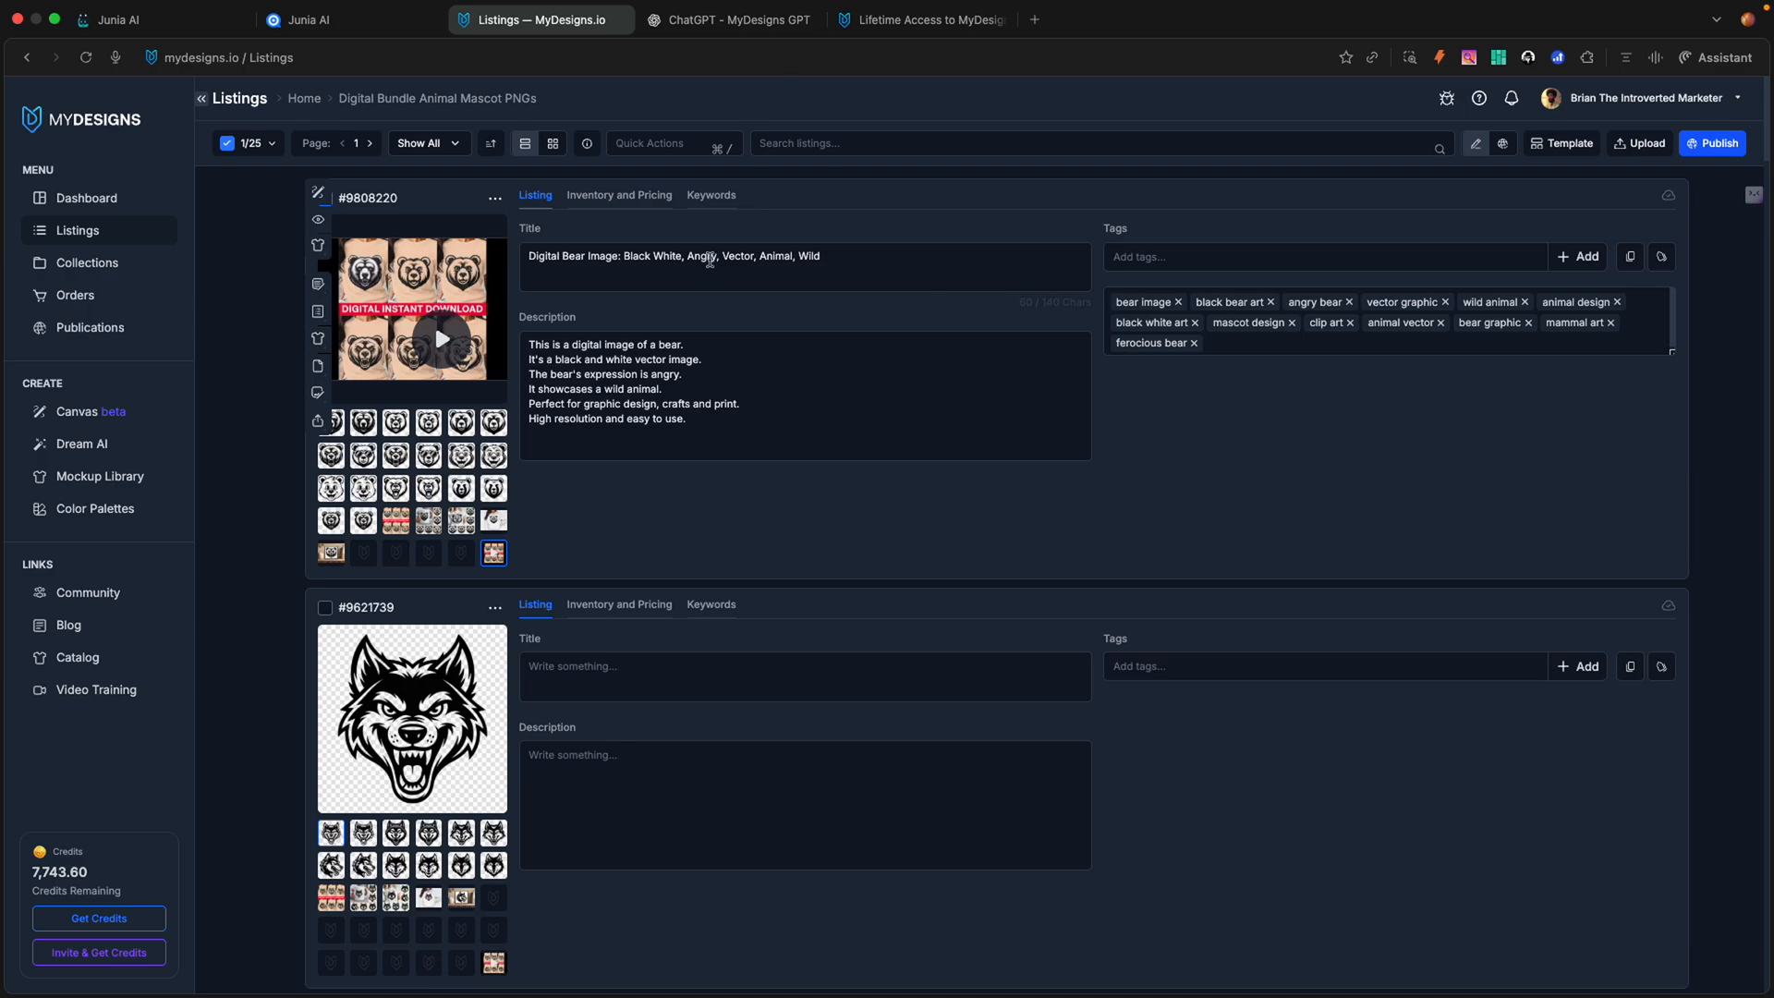
{"action": "left_click", "coordinate": [638, 436]}
Step: Start publishing the bear listing to Etsy as a digital product using the Select files to sell mode
{"action": "left_click", "coordinate": [1717, 153]}
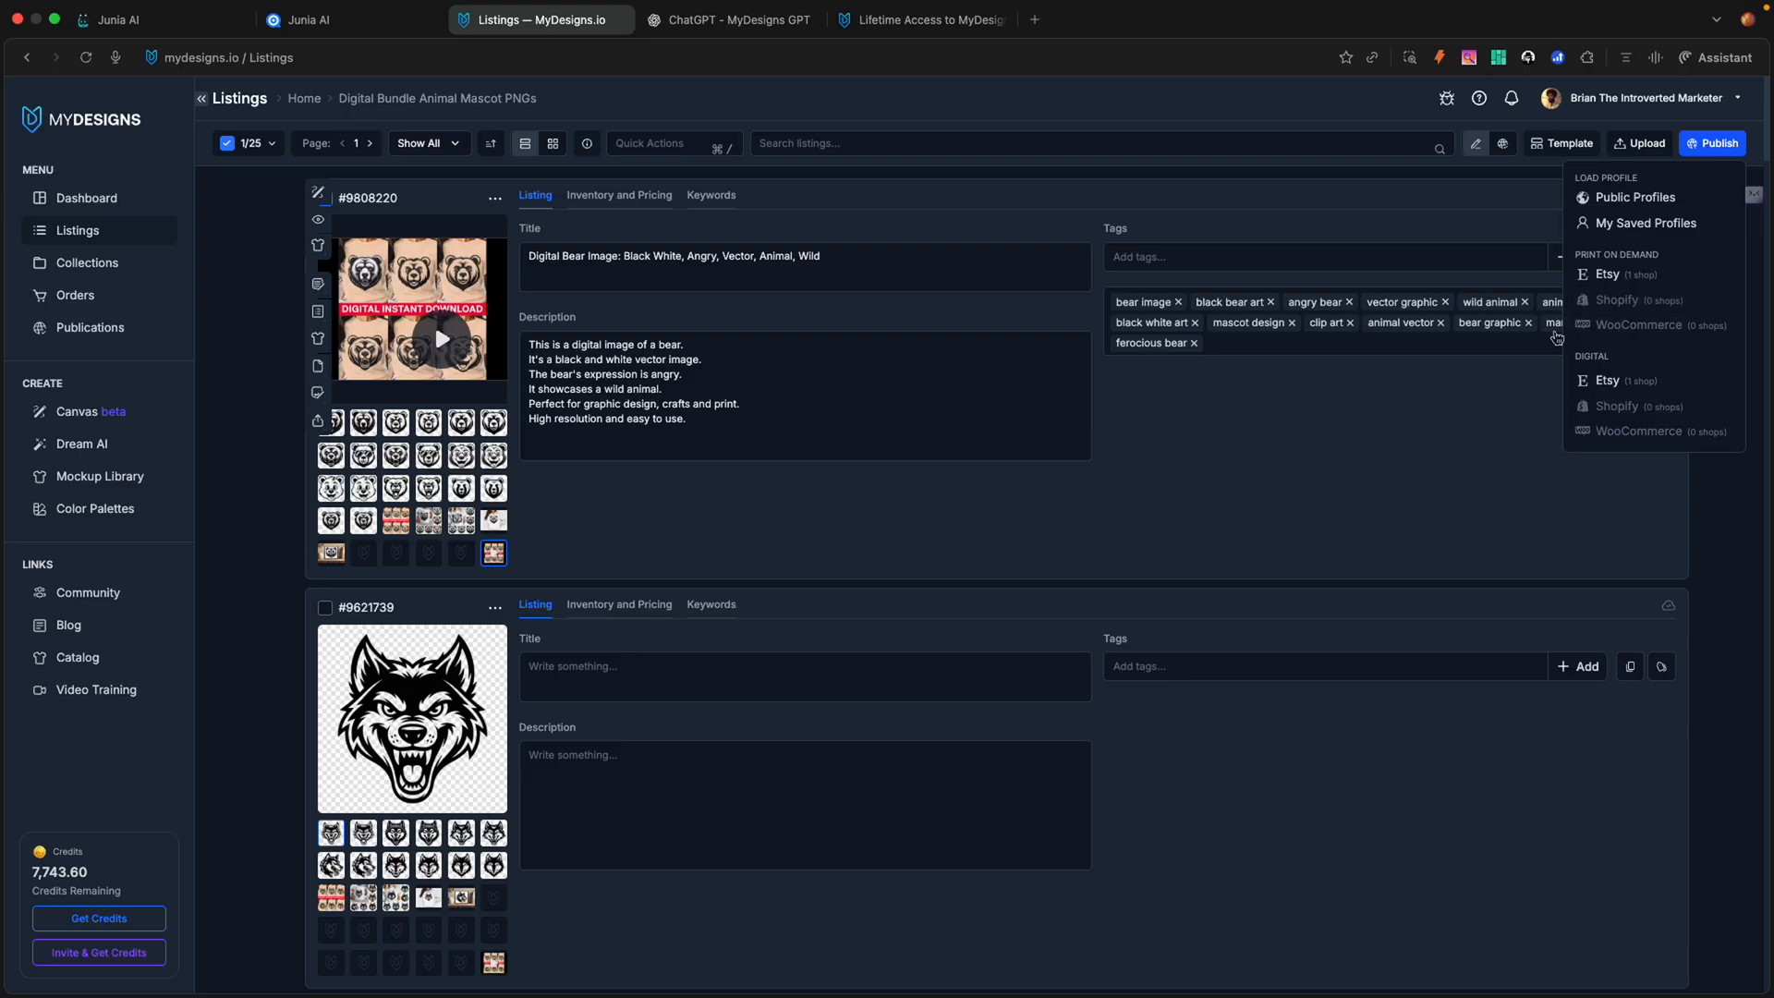
{"action": "left_click", "coordinate": [1666, 381]}
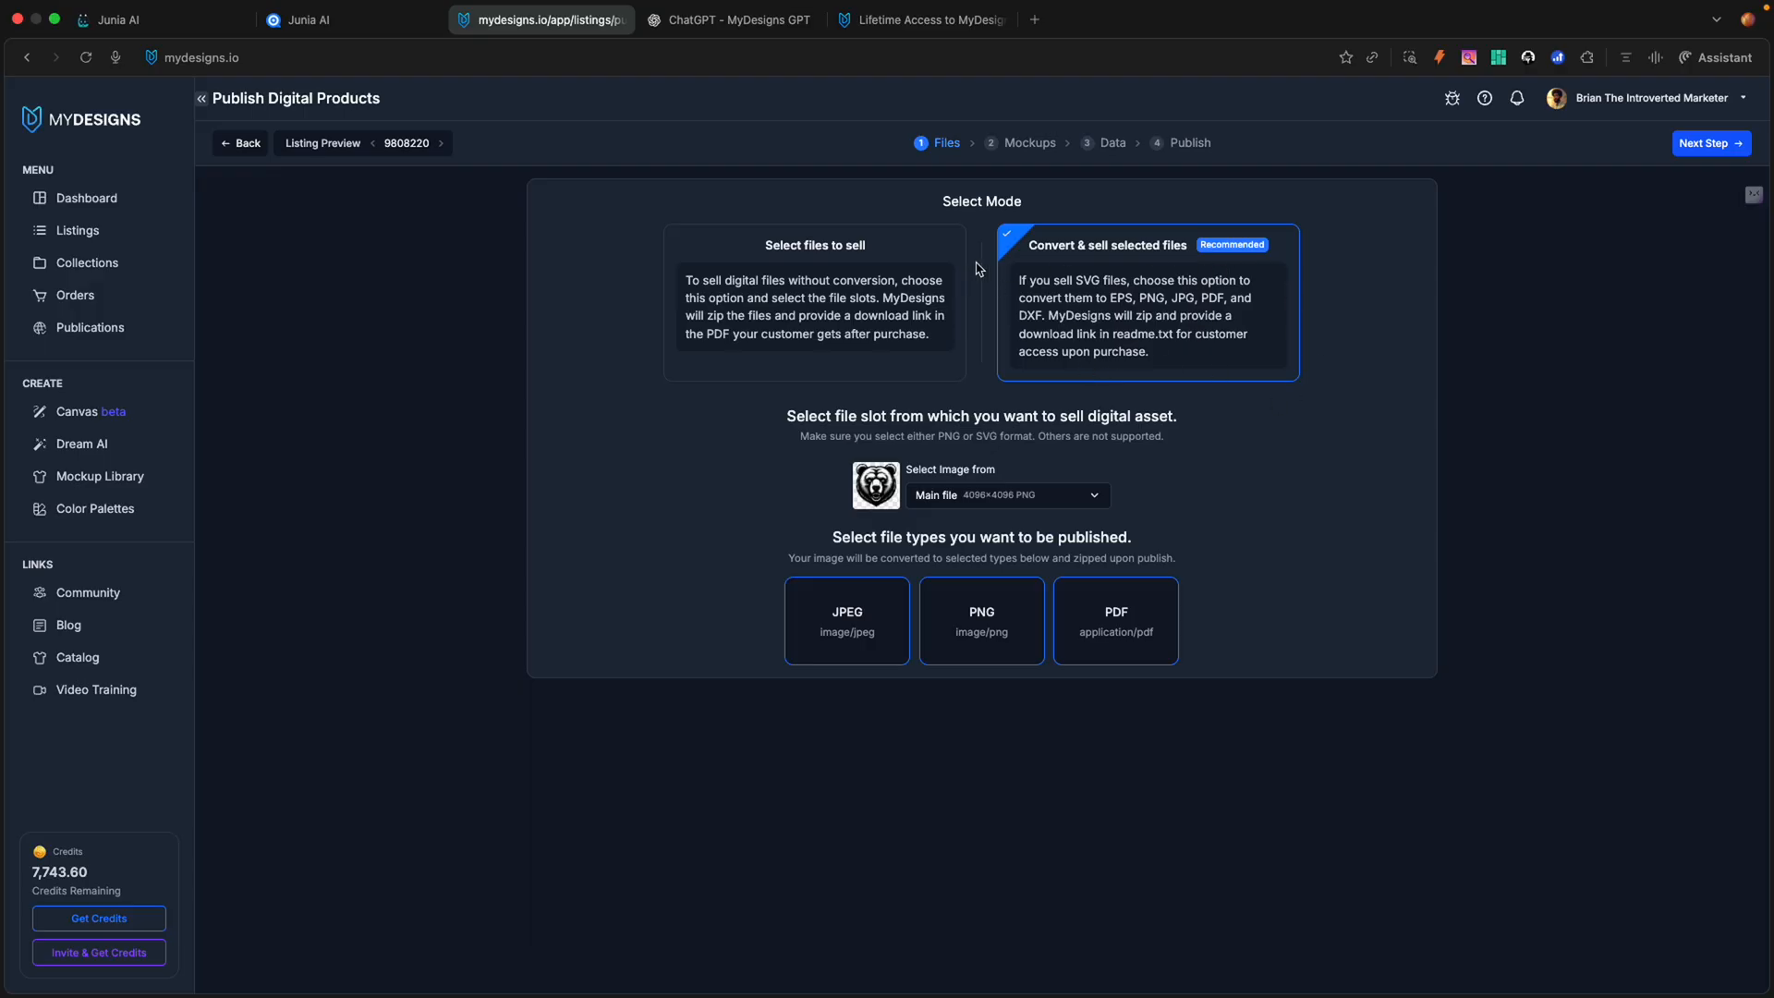
{"action": "left_click", "coordinate": [873, 294]}
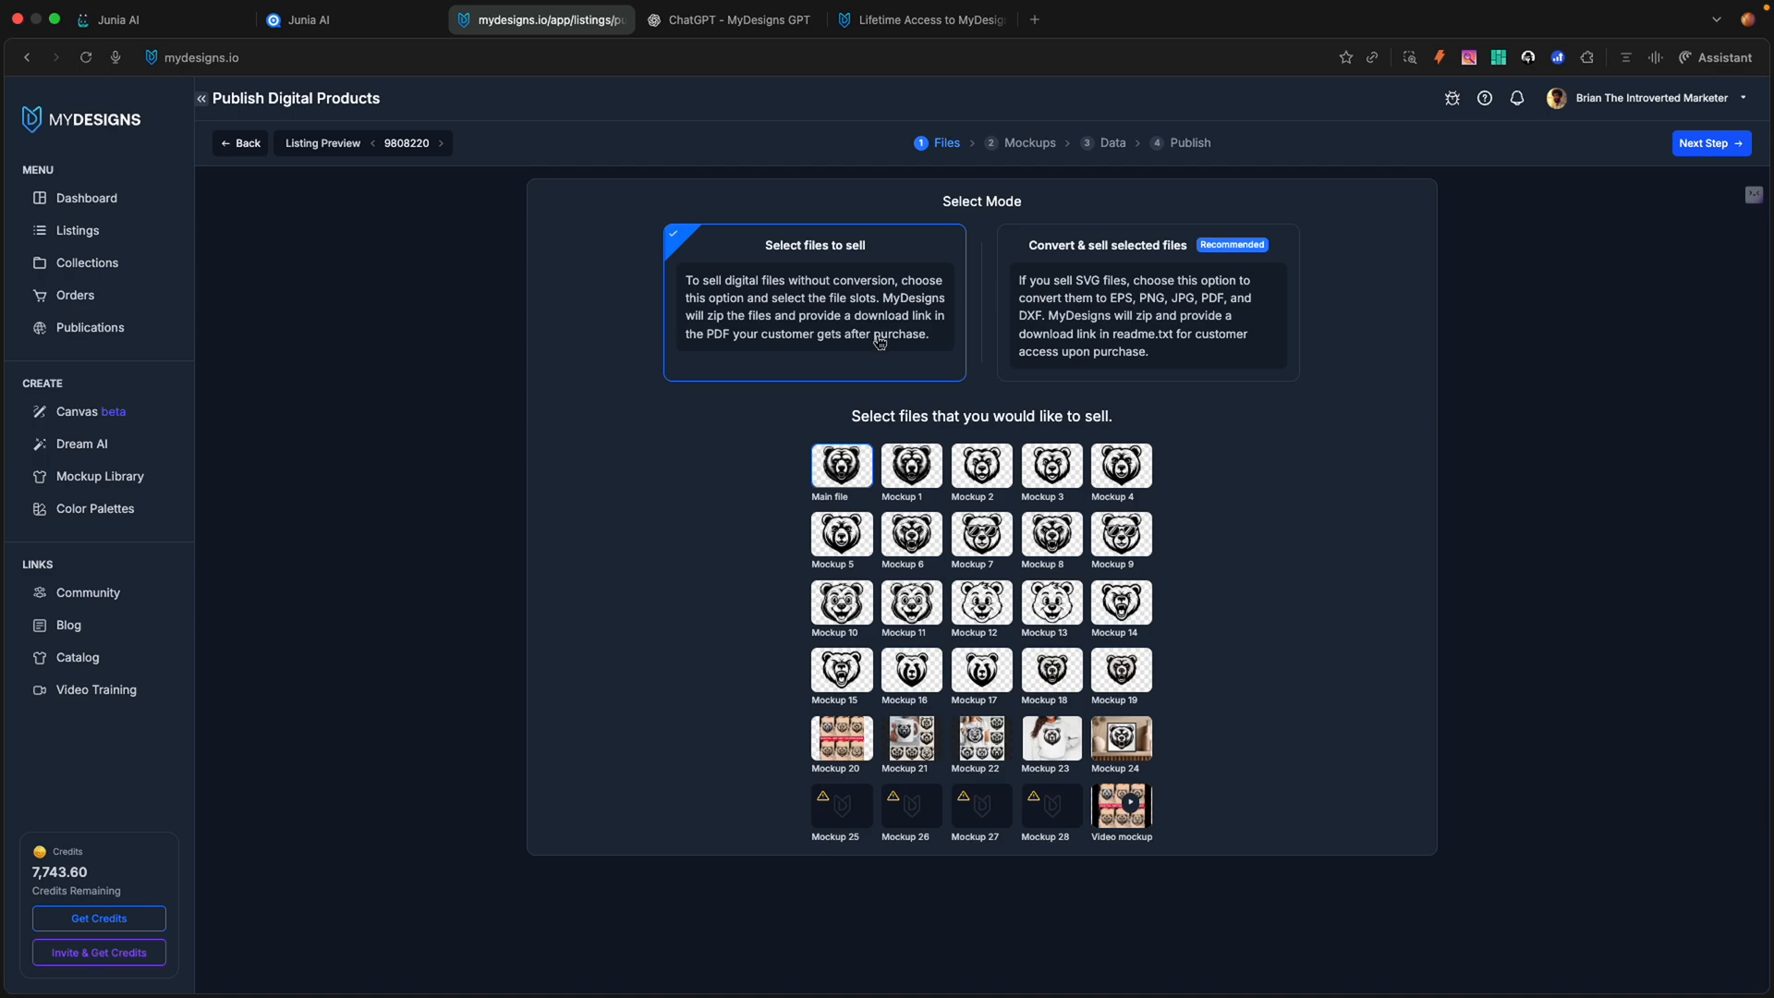
Step: Choose Main file and Mockups 1 through 19 as the files to sell and continue to the mockups stage
{"action": "left_click", "coordinate": [856, 473]}
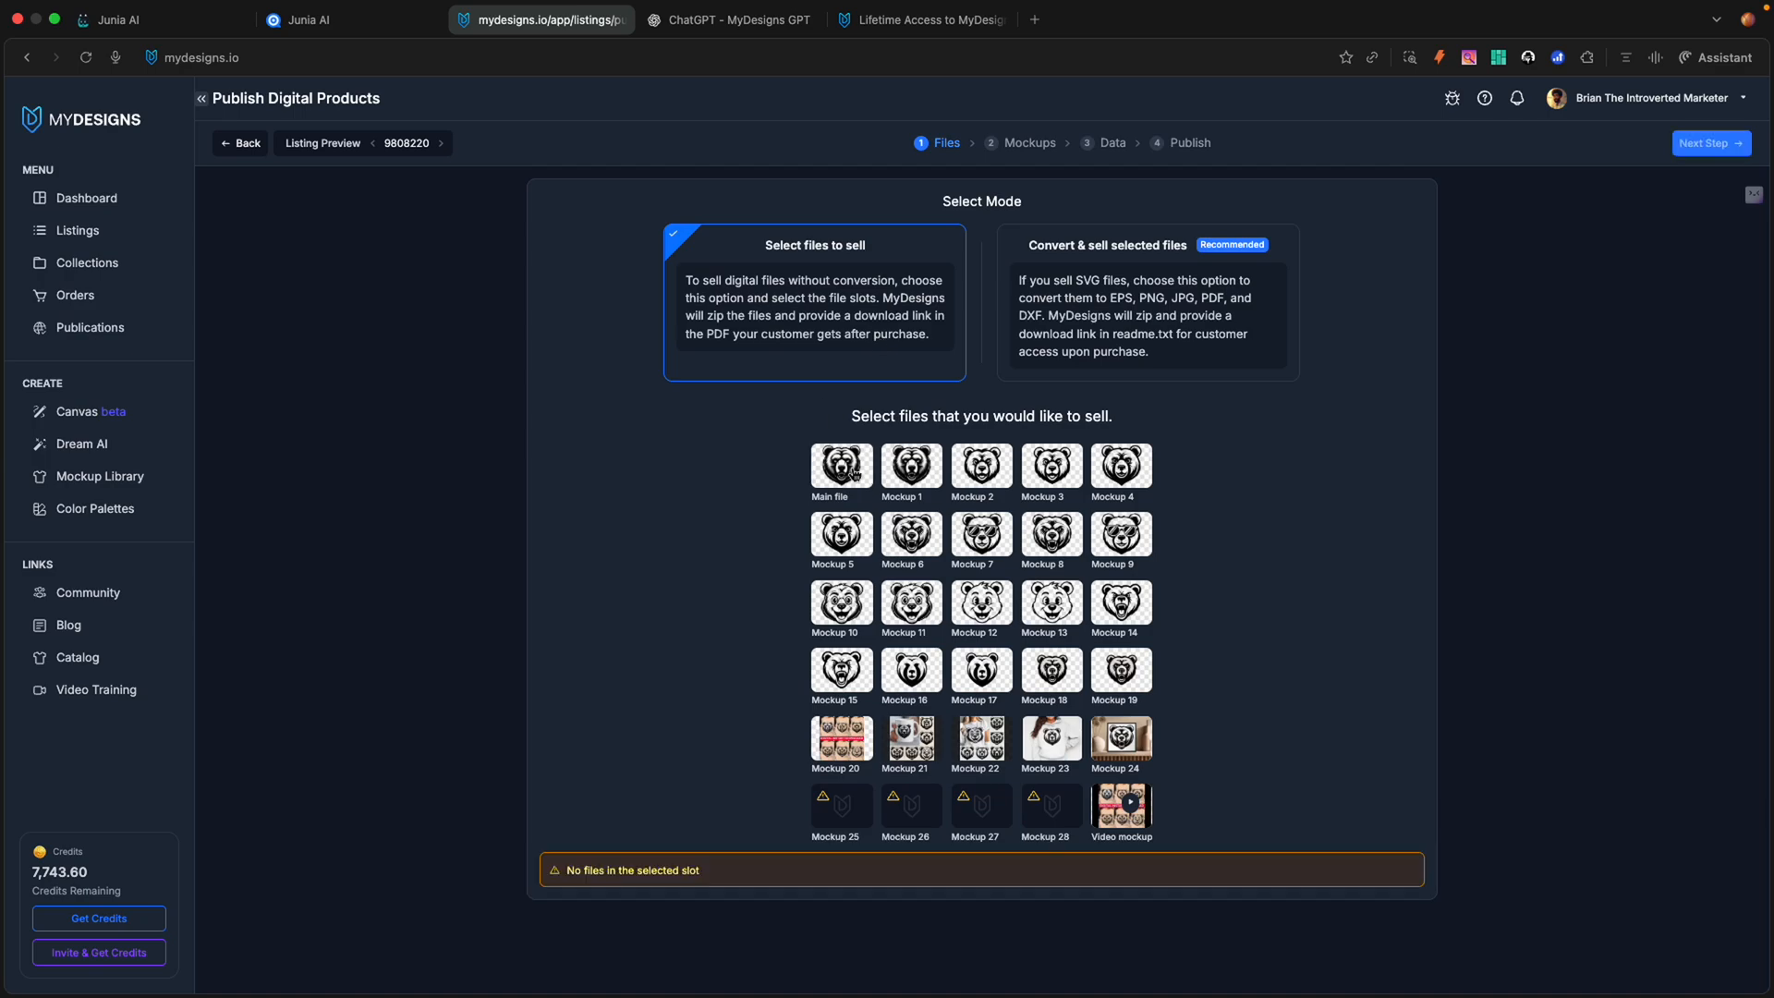
{"action": "left_click", "coordinate": [856, 473]}
{"action": "left_click", "coordinate": [927, 471]}
{"action": "left_click", "coordinate": [1002, 471]}
{"action": "left_click", "coordinate": [1060, 475]}
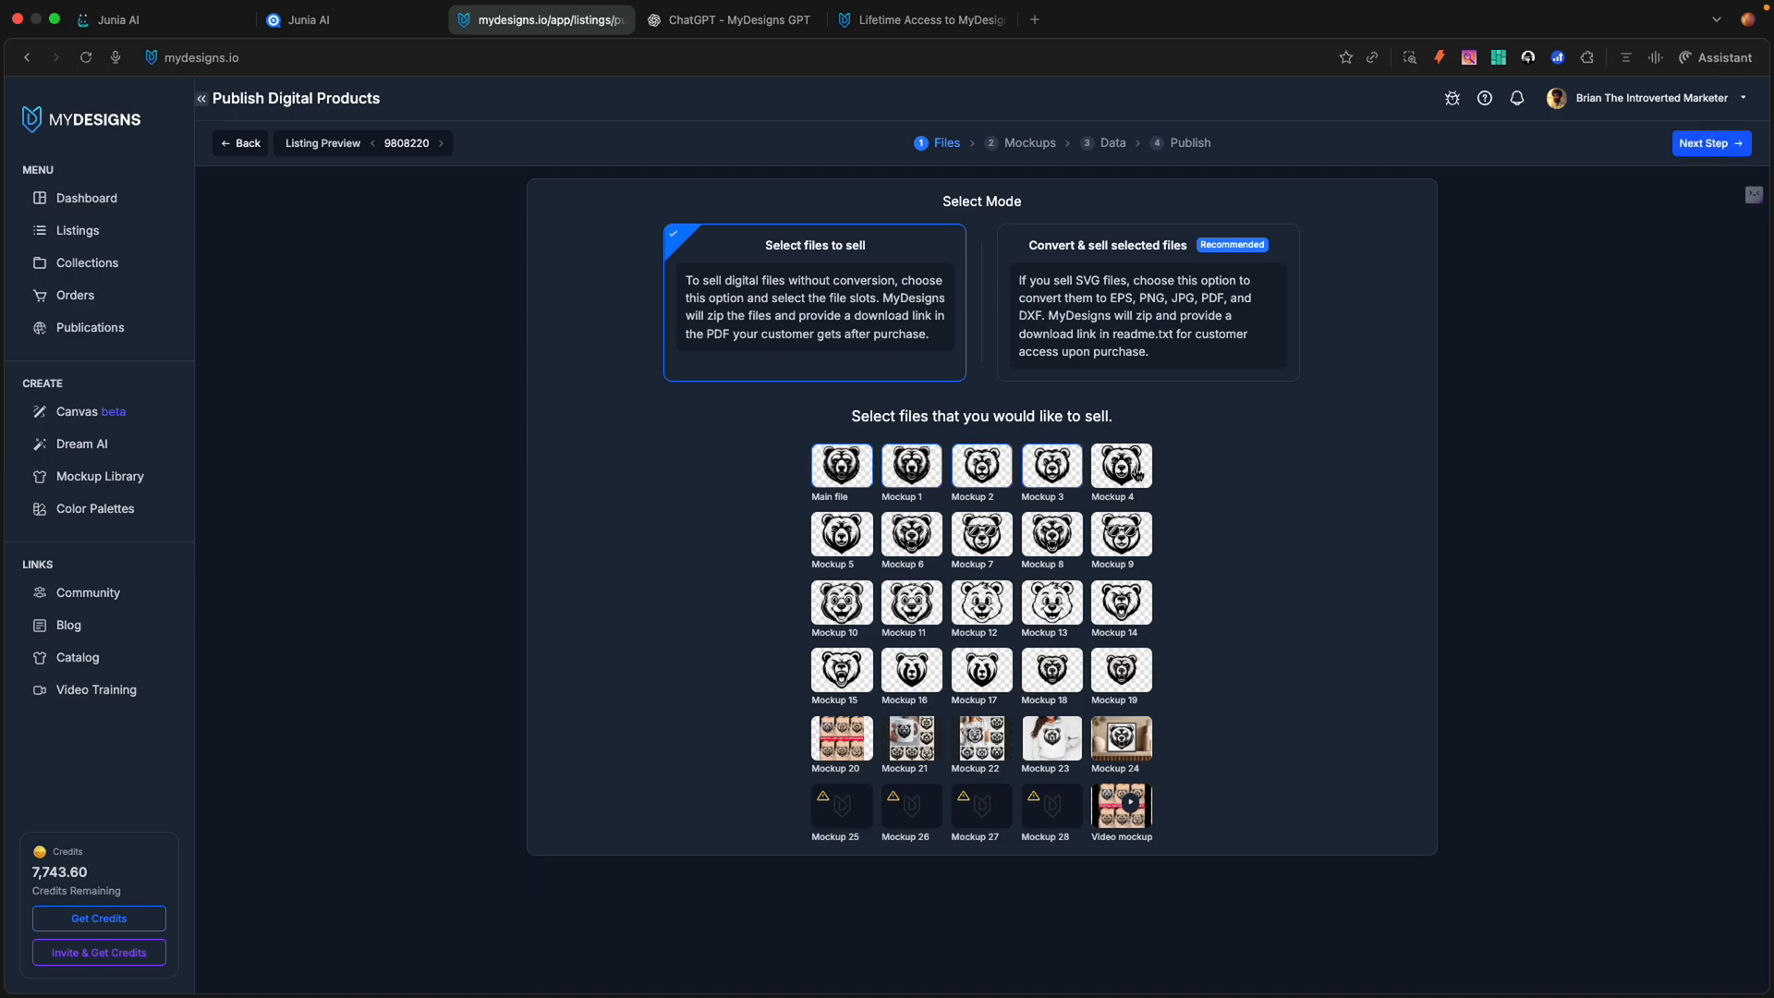
{"action": "left_click", "coordinate": [1137, 475]}
{"action": "left_click", "coordinate": [839, 545]}
{"action": "left_click", "coordinate": [914, 549]}
{"action": "left_click", "coordinate": [987, 549]}
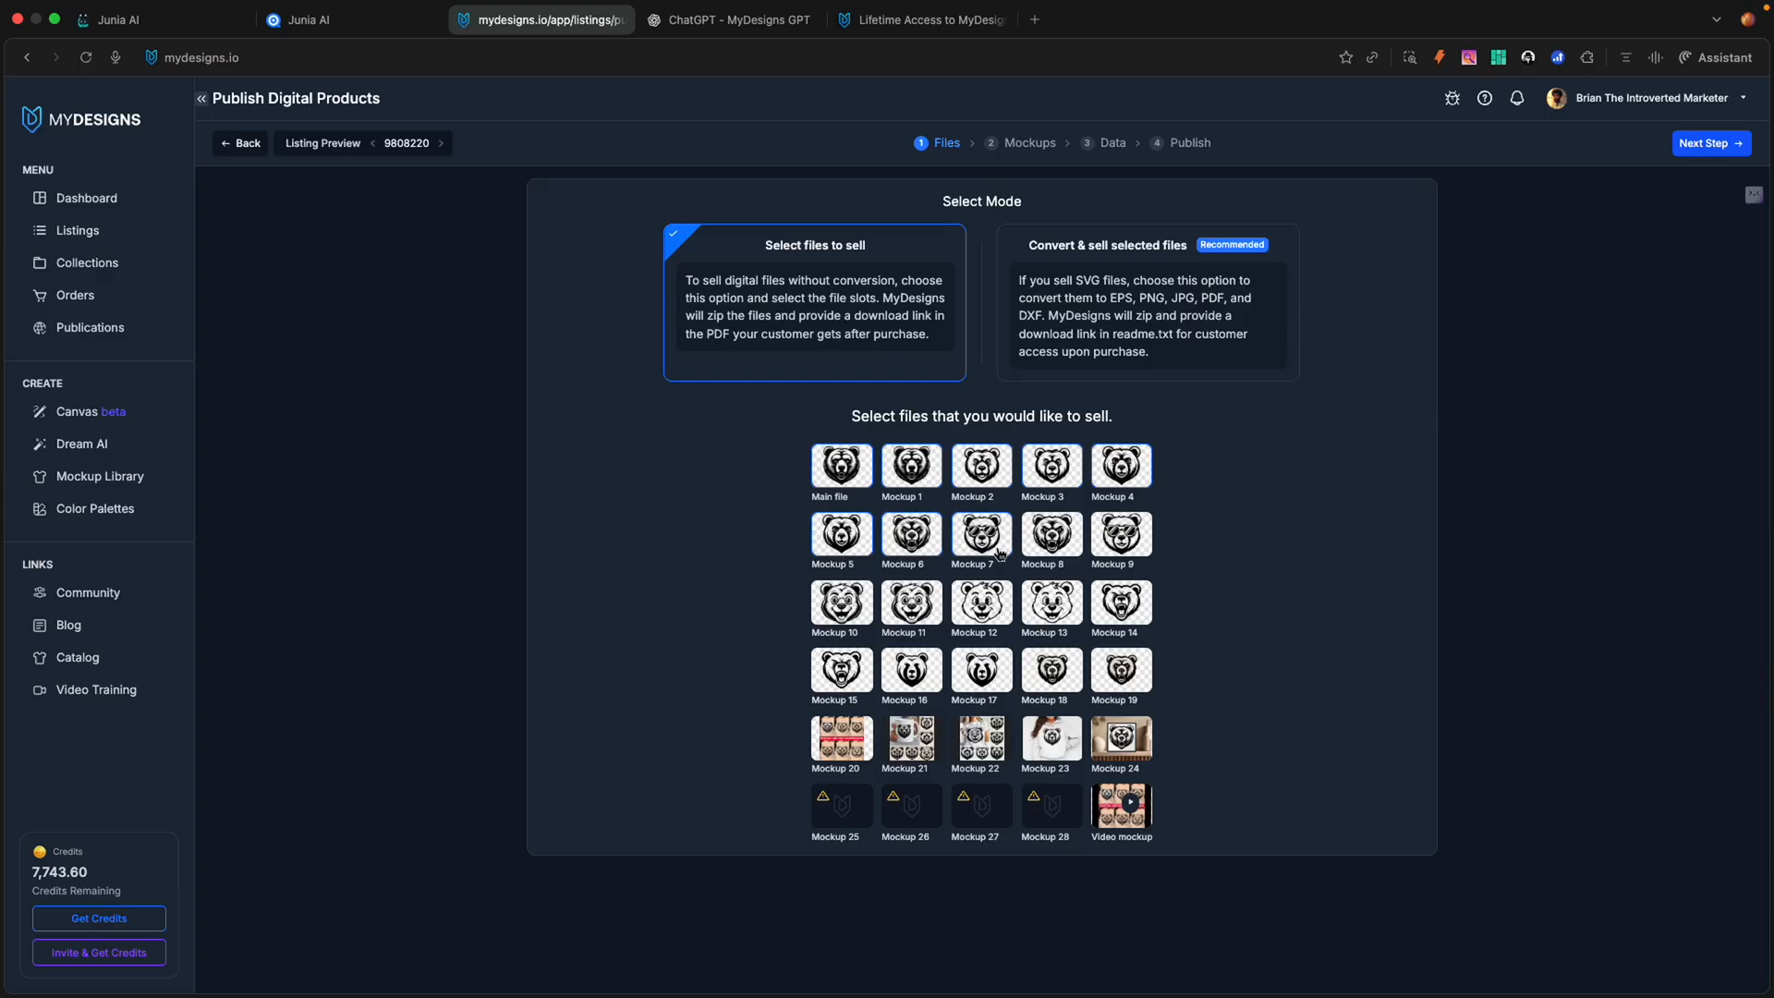
{"action": "left_click", "coordinate": [1054, 549]}
{"action": "left_click", "coordinate": [1121, 536]}
{"action": "left_click", "coordinate": [844, 616]}
{"action": "left_click", "coordinate": [931, 617]}
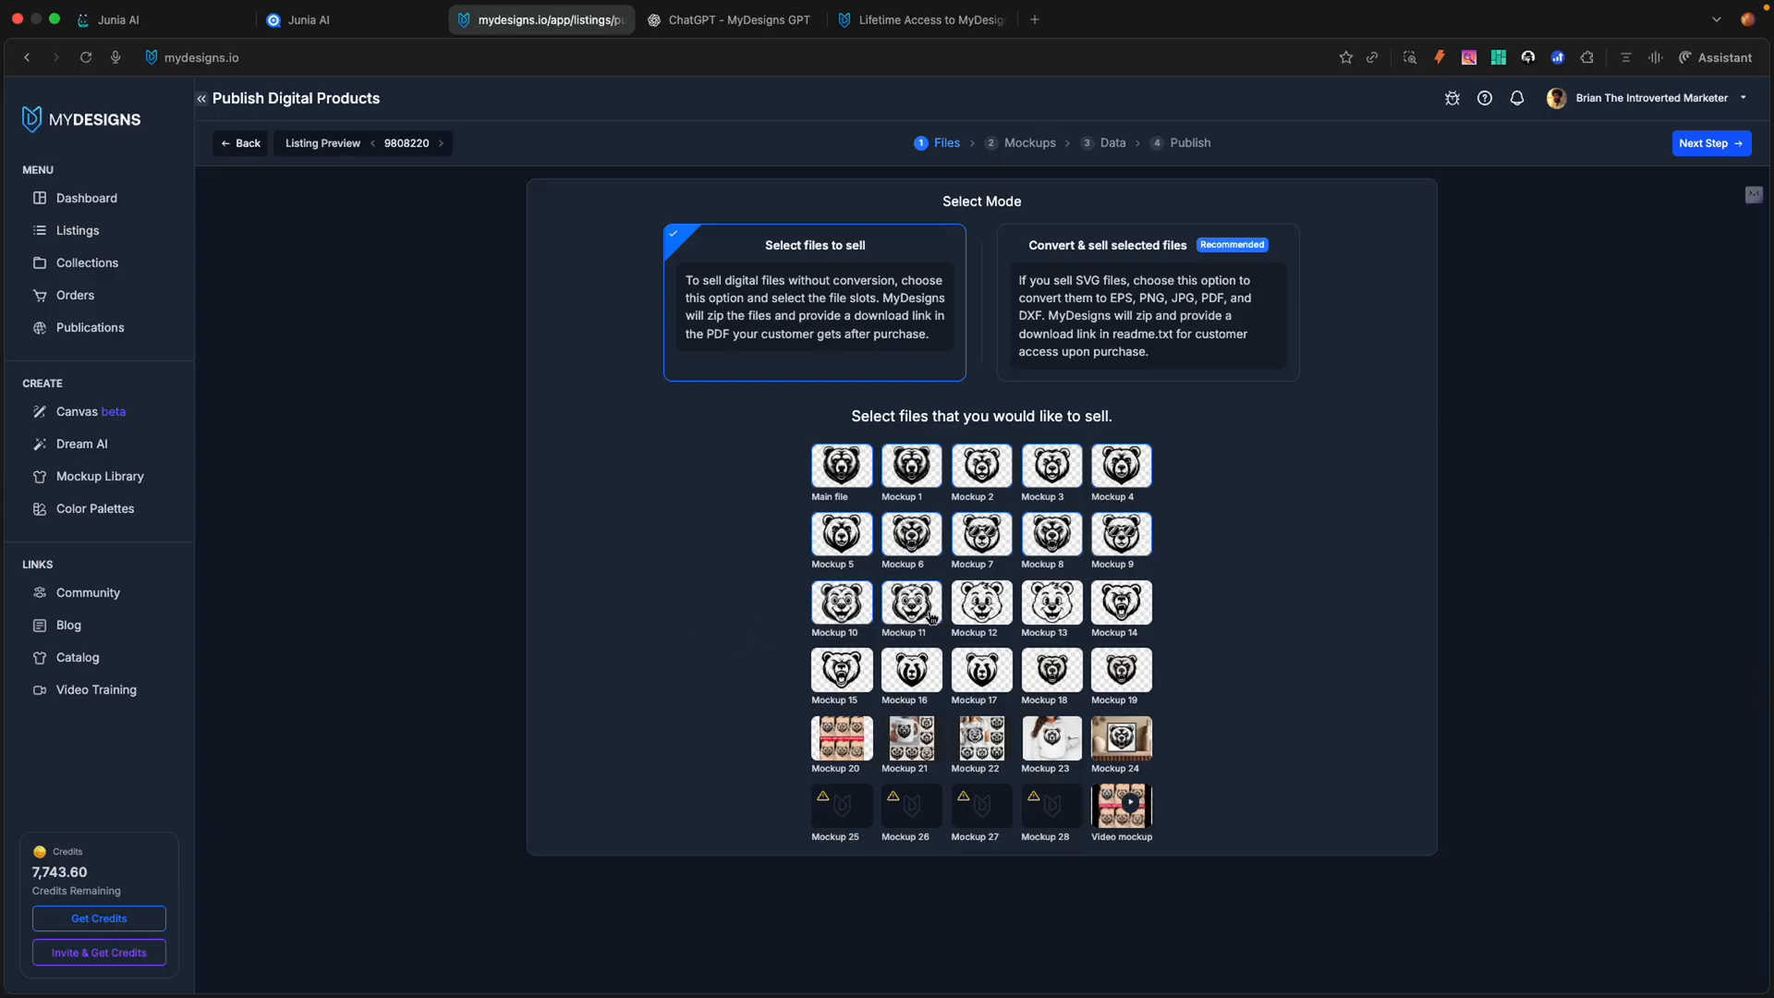
{"action": "left_click", "coordinate": [1059, 613]}
{"action": "left_click", "coordinate": [1129, 615]}
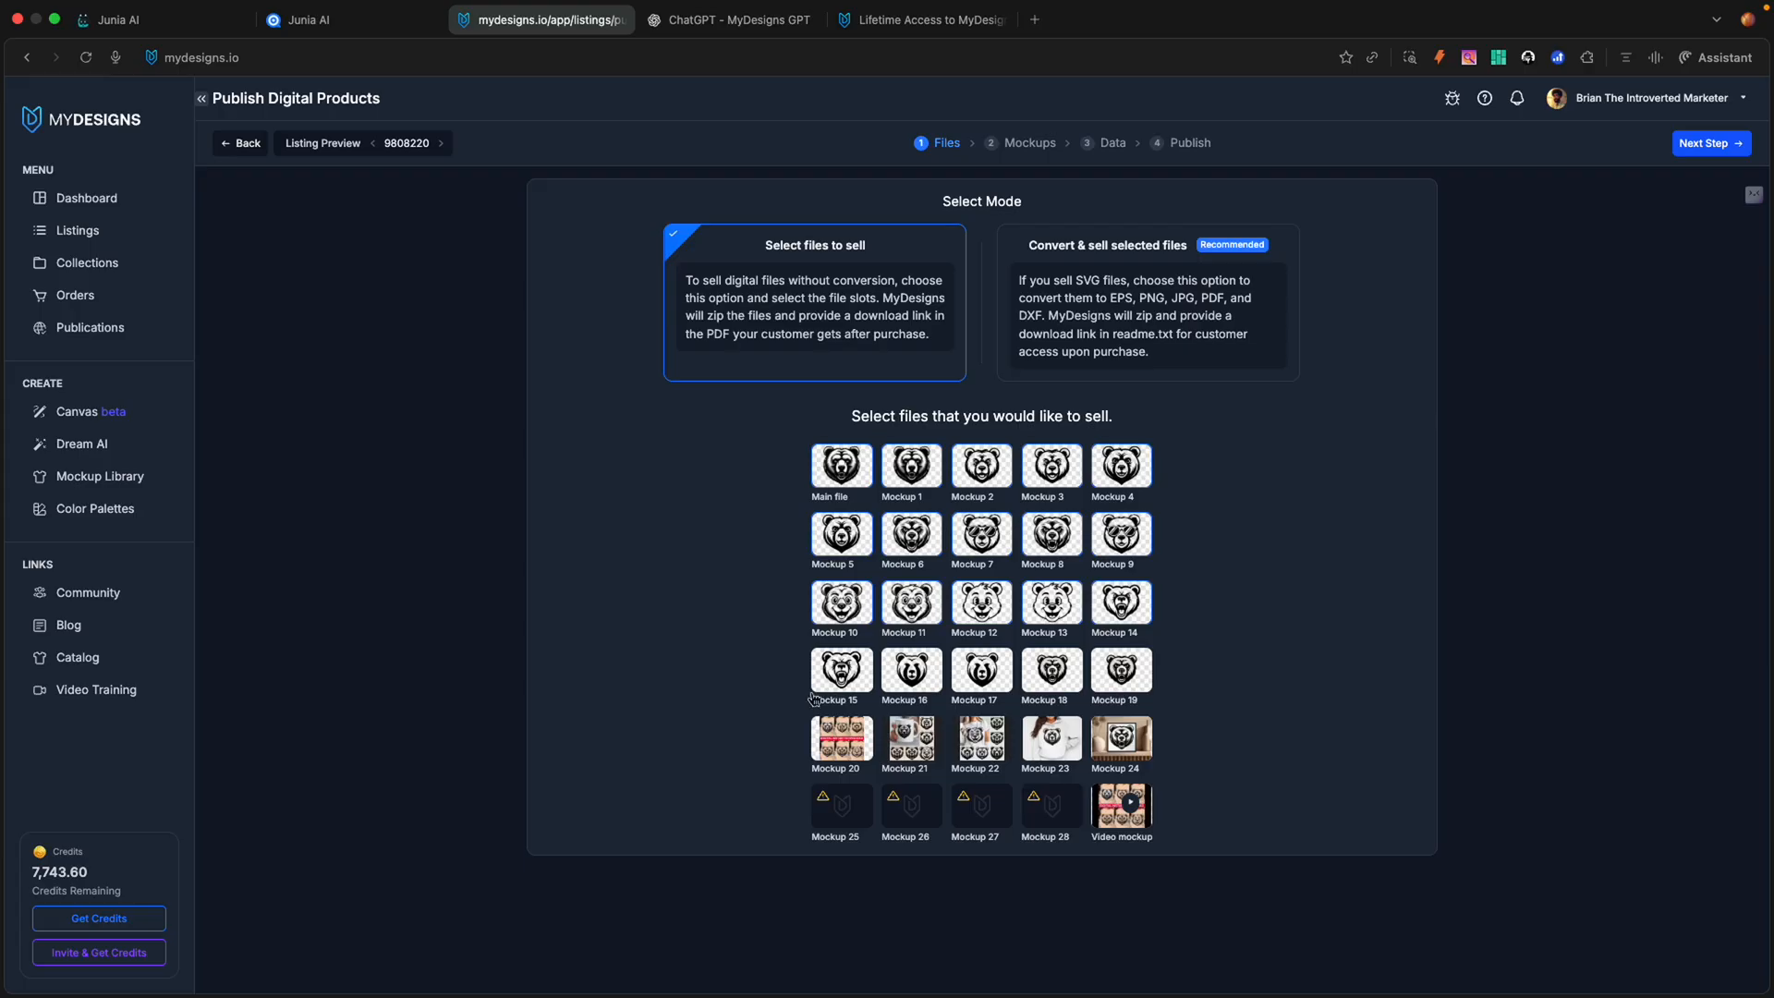
{"action": "left_click", "coordinate": [875, 674]}
{"action": "left_click", "coordinate": [967, 676]}
{"action": "left_click", "coordinate": [926, 683]}
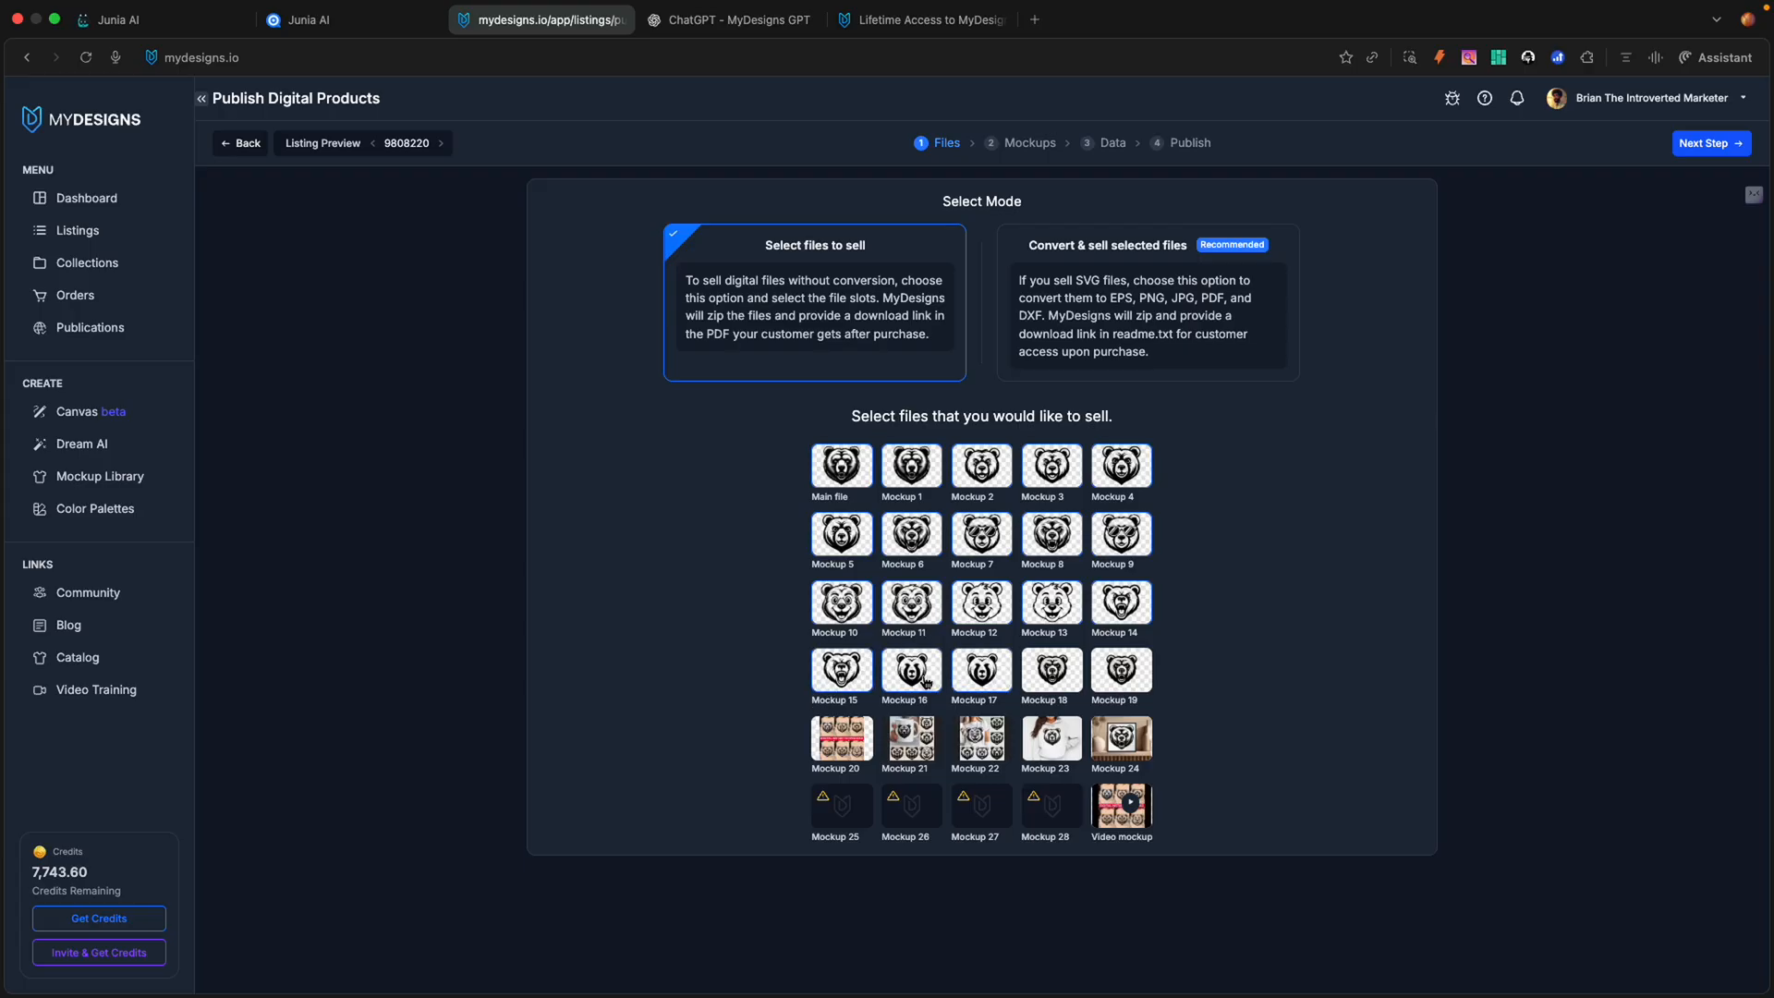
{"action": "left_click", "coordinate": [1042, 667]}
{"action": "left_click", "coordinate": [1102, 684]}
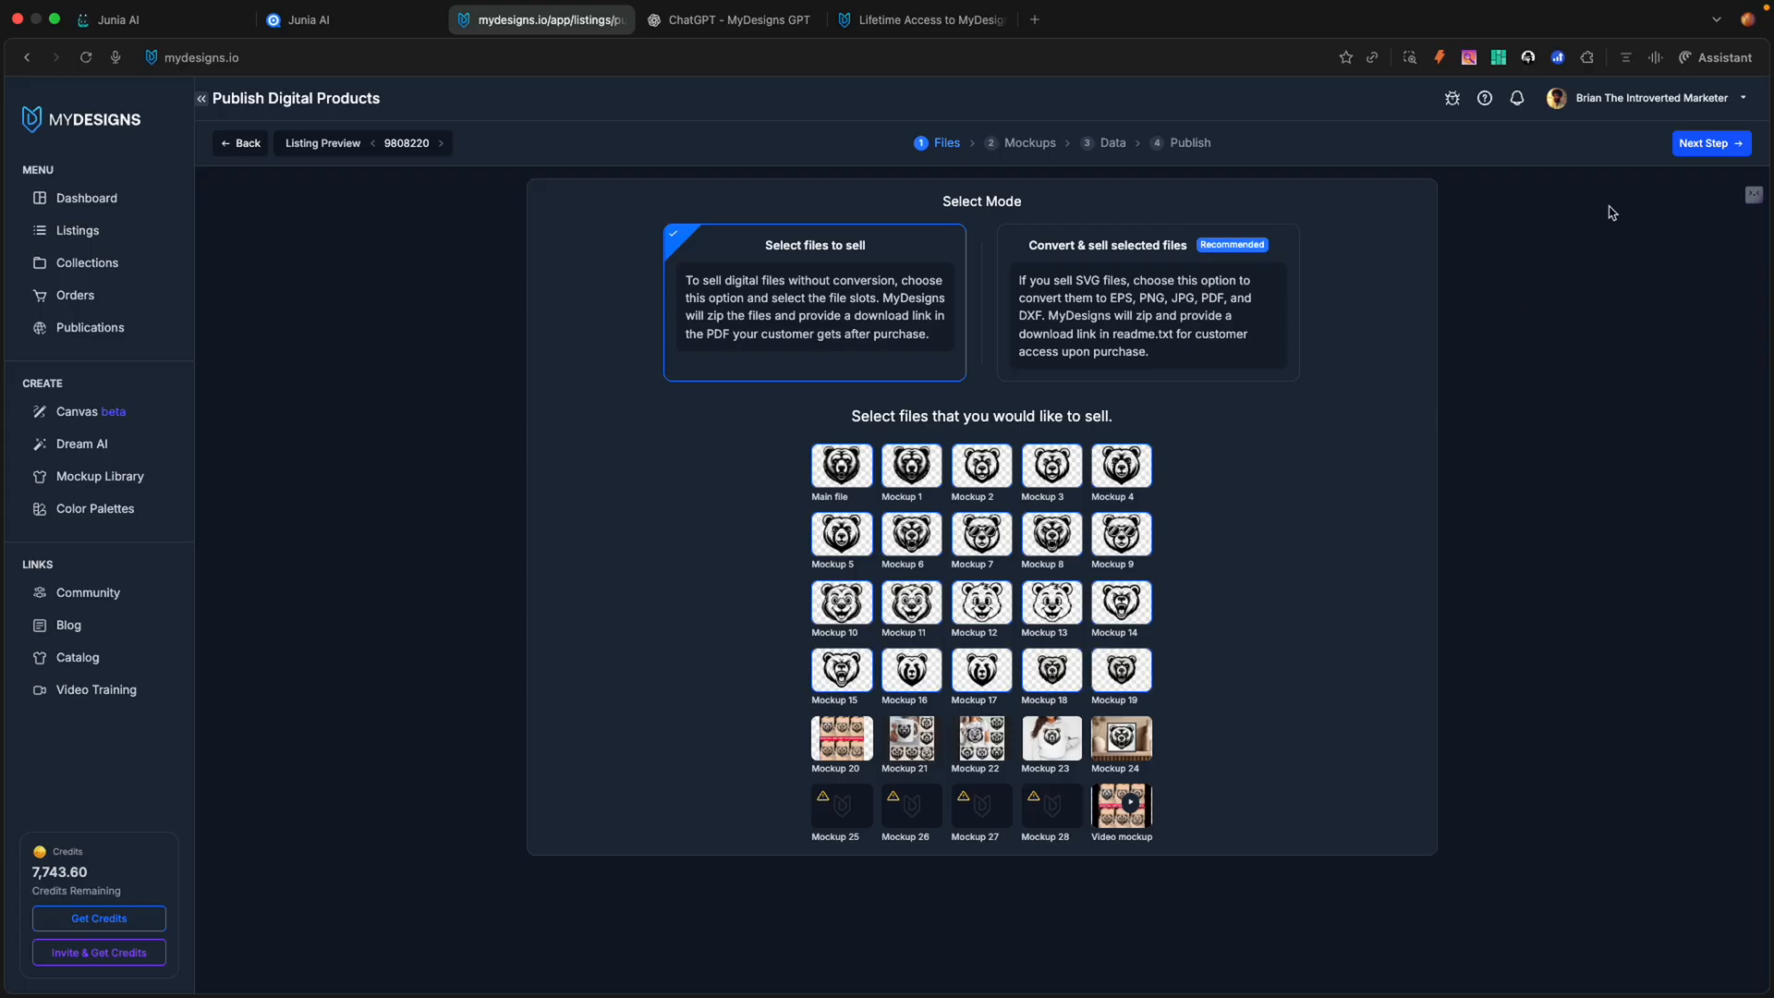
{"action": "left_click", "coordinate": [1684, 150]}
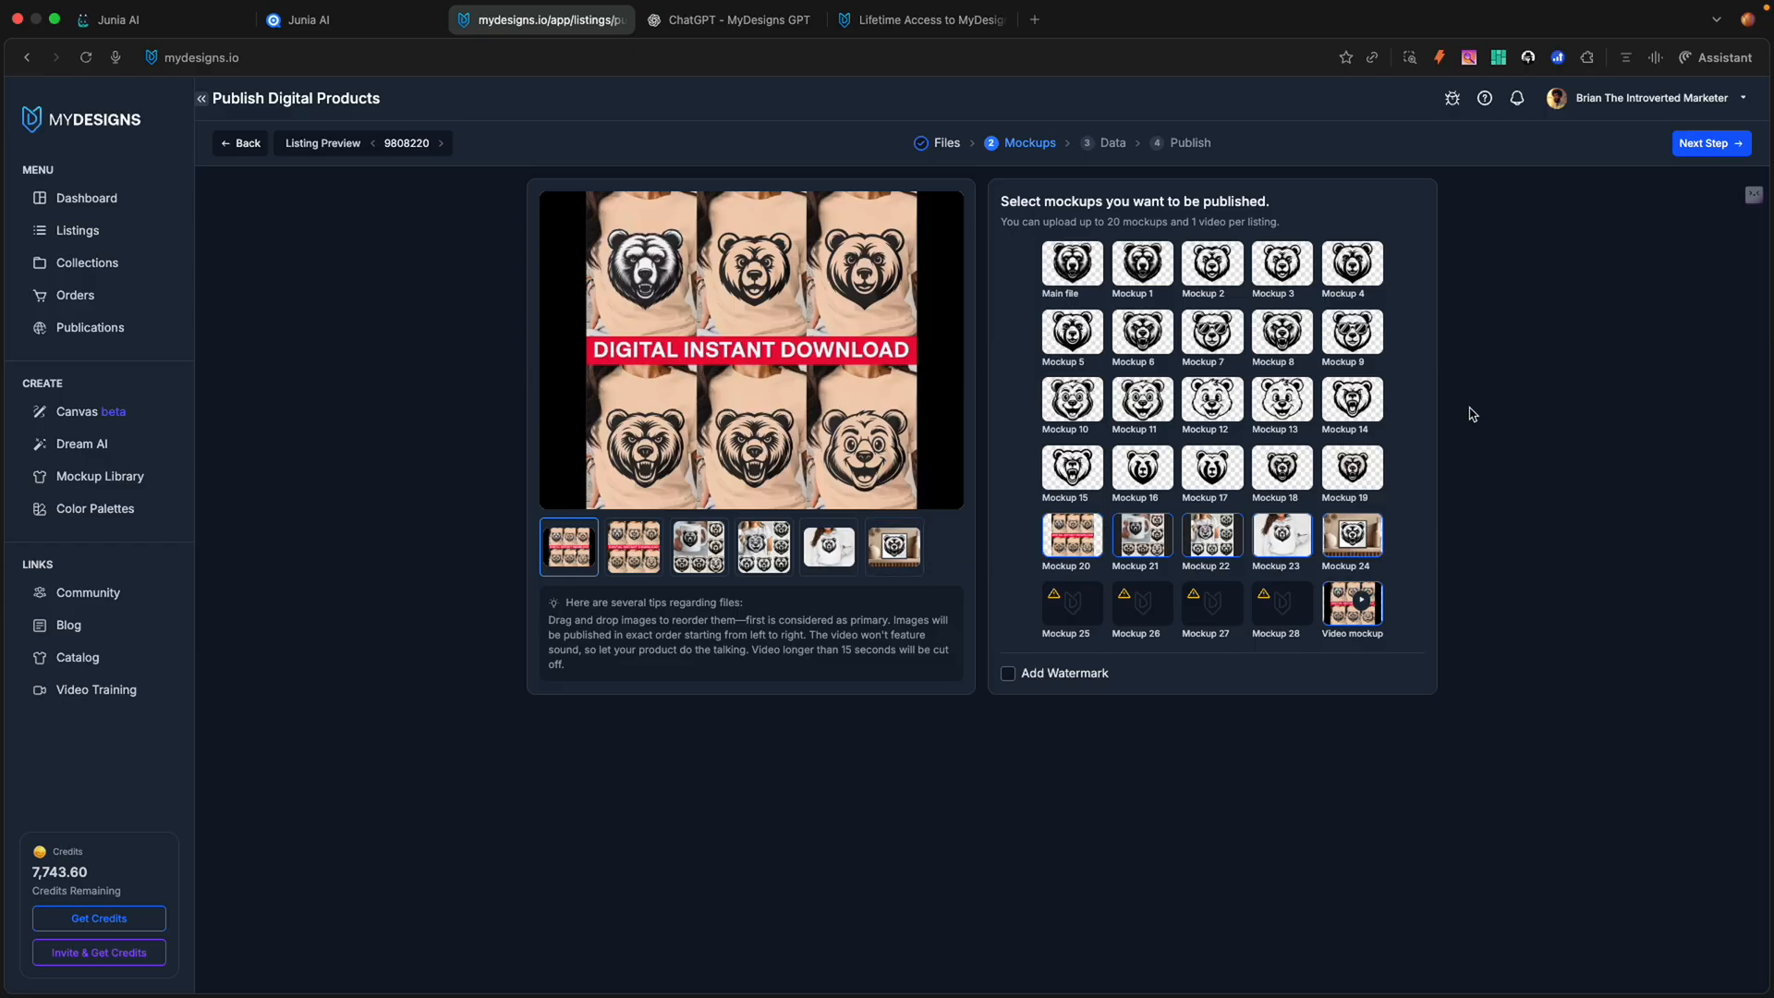
Step: Continue with the selected mockups and review the listing's title, description, tags and selling files through to pricing
{"action": "left_click", "coordinate": [1708, 144]}
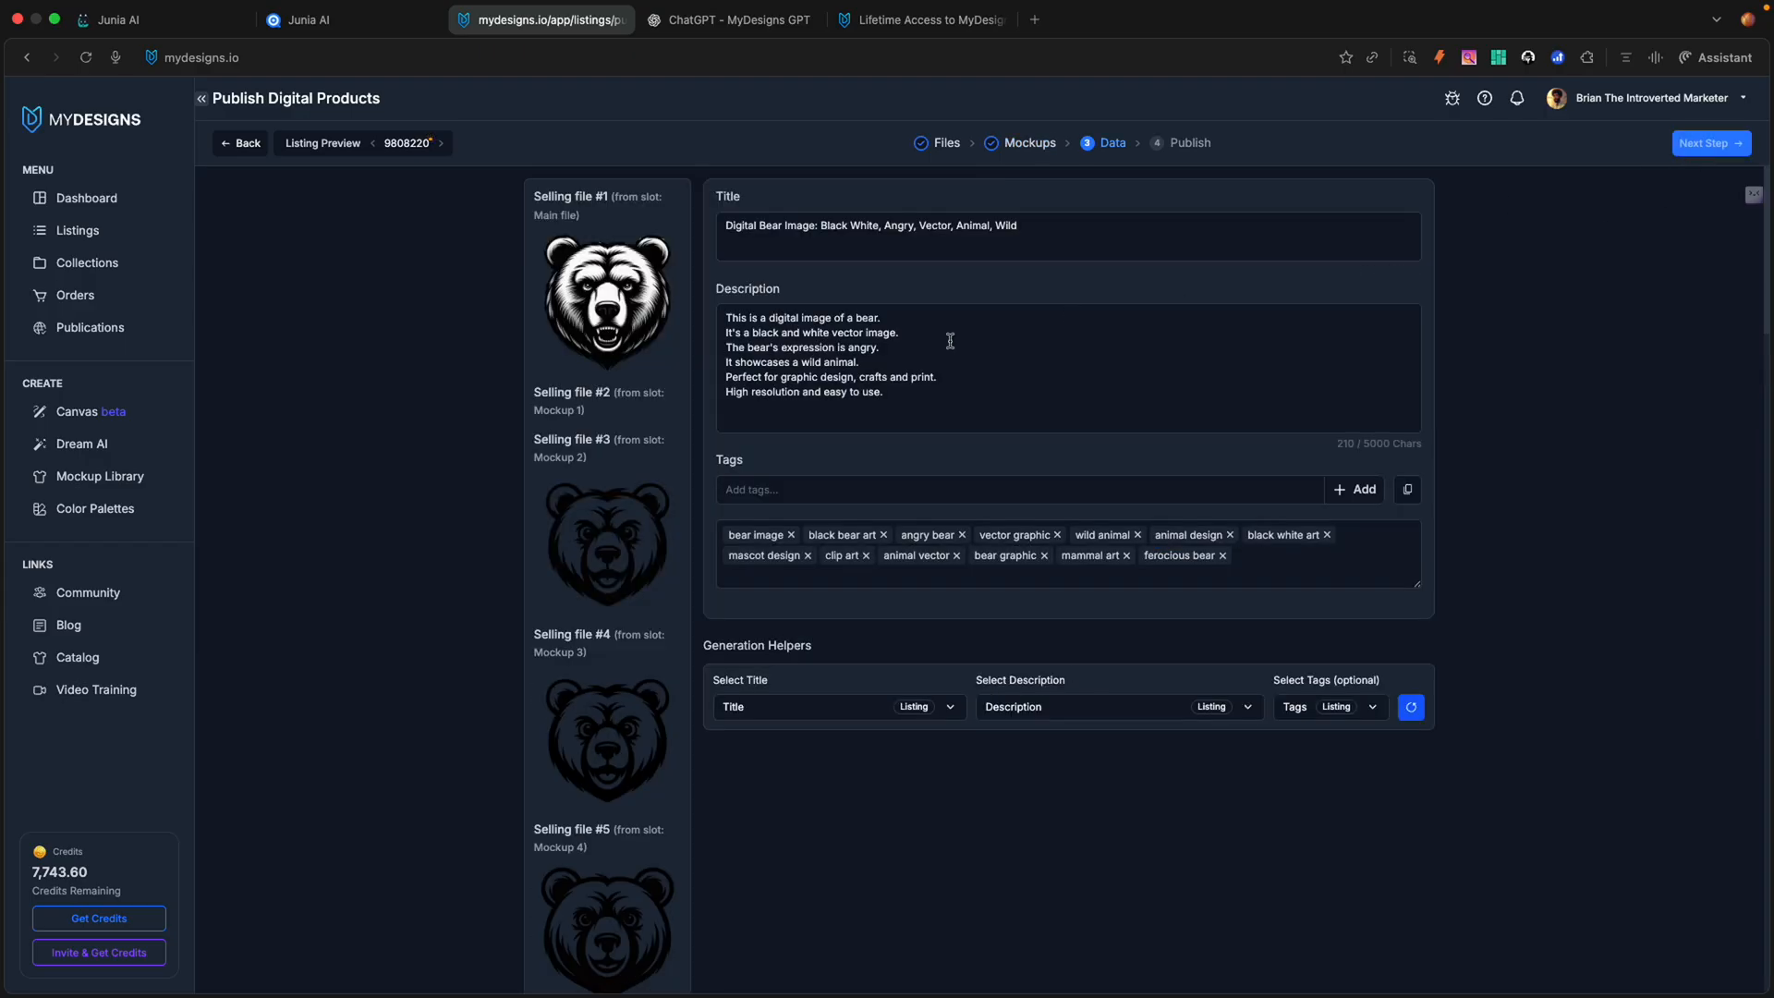
{"action": "scroll", "coordinate": [783, 397], "scroll_direction": "down", "scroll_amount": 3}
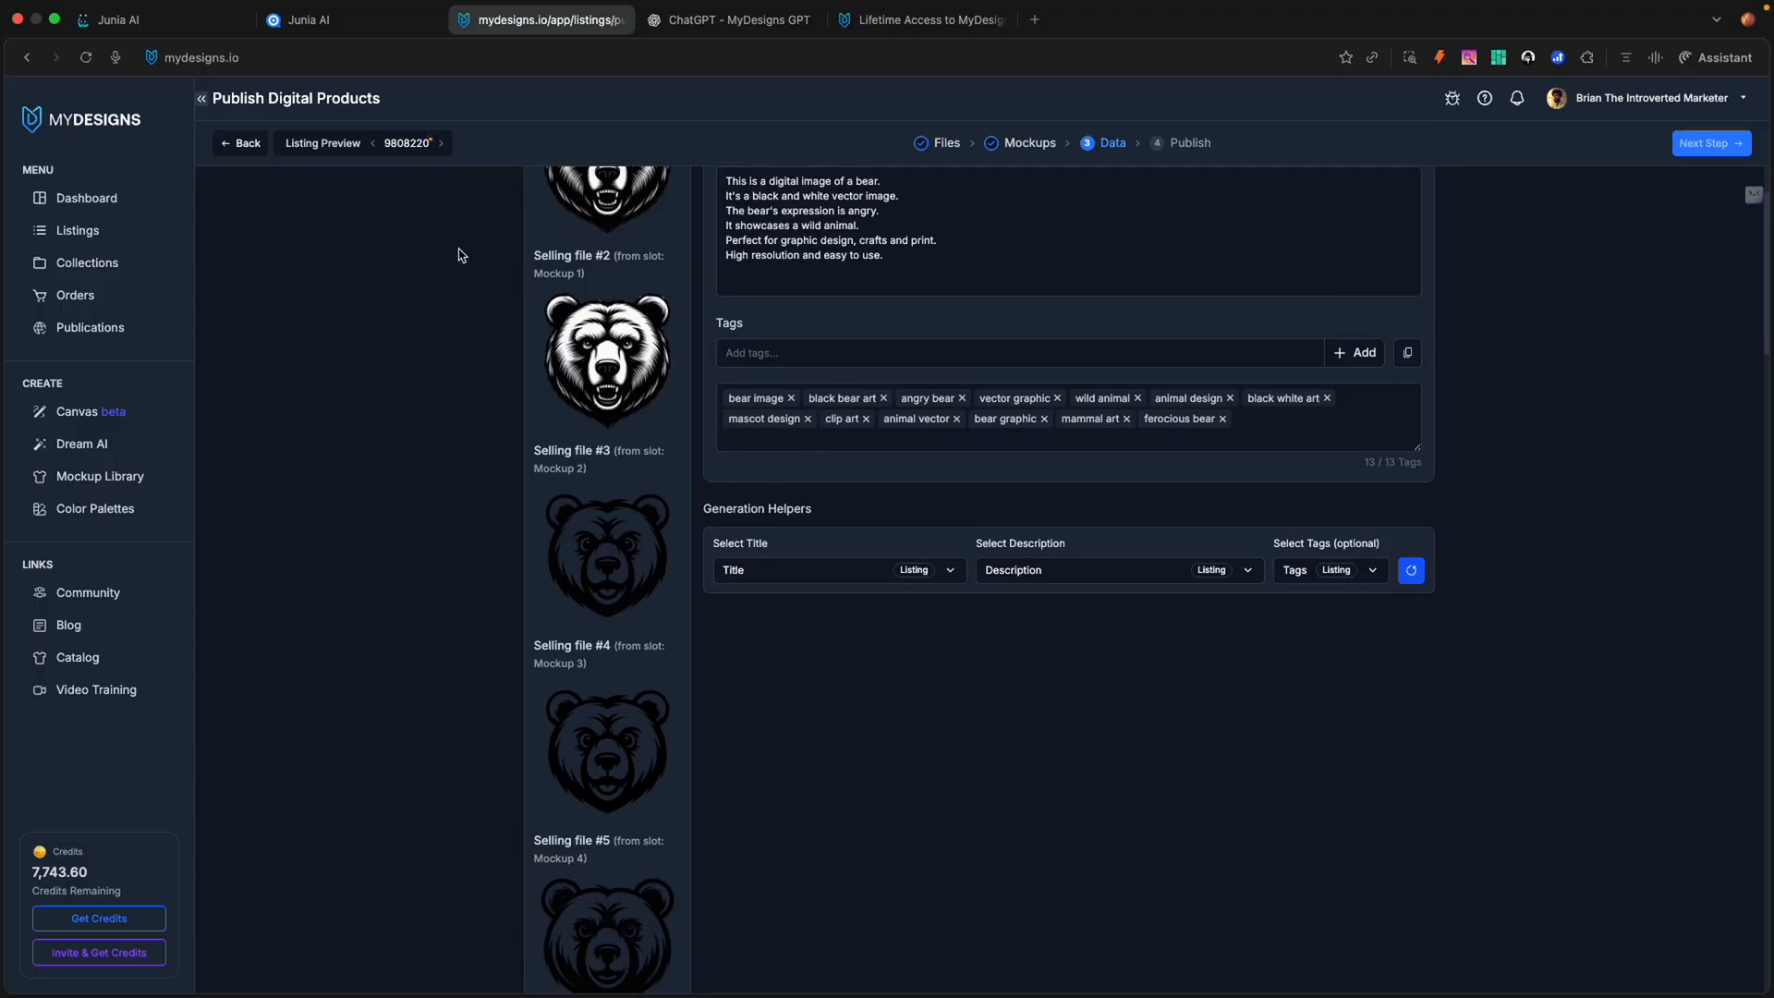
{"action": "scroll", "coordinate": [667, 310], "scroll_direction": "up", "scroll_amount": 3}
{"action": "scroll", "coordinate": [668, 309], "scroll_direction": "down", "scroll_amount": 20}
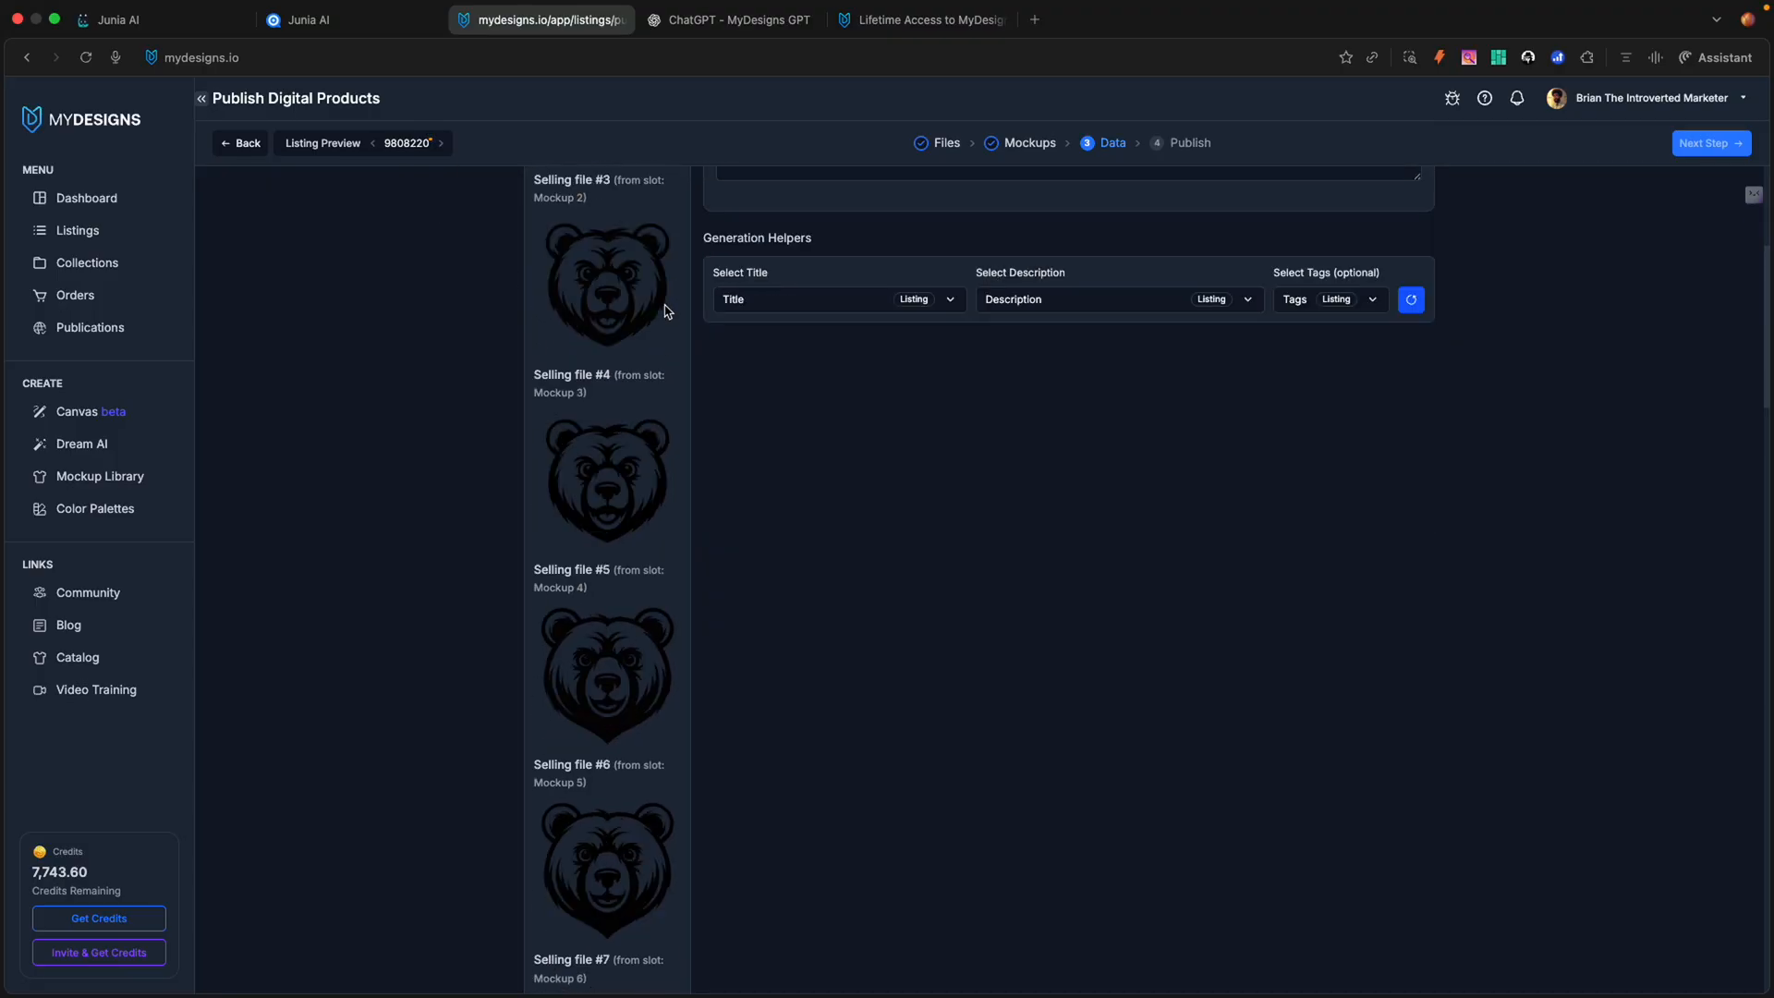
{"action": "scroll", "coordinate": [667, 312], "scroll_direction": "down", "scroll_amount": 19}
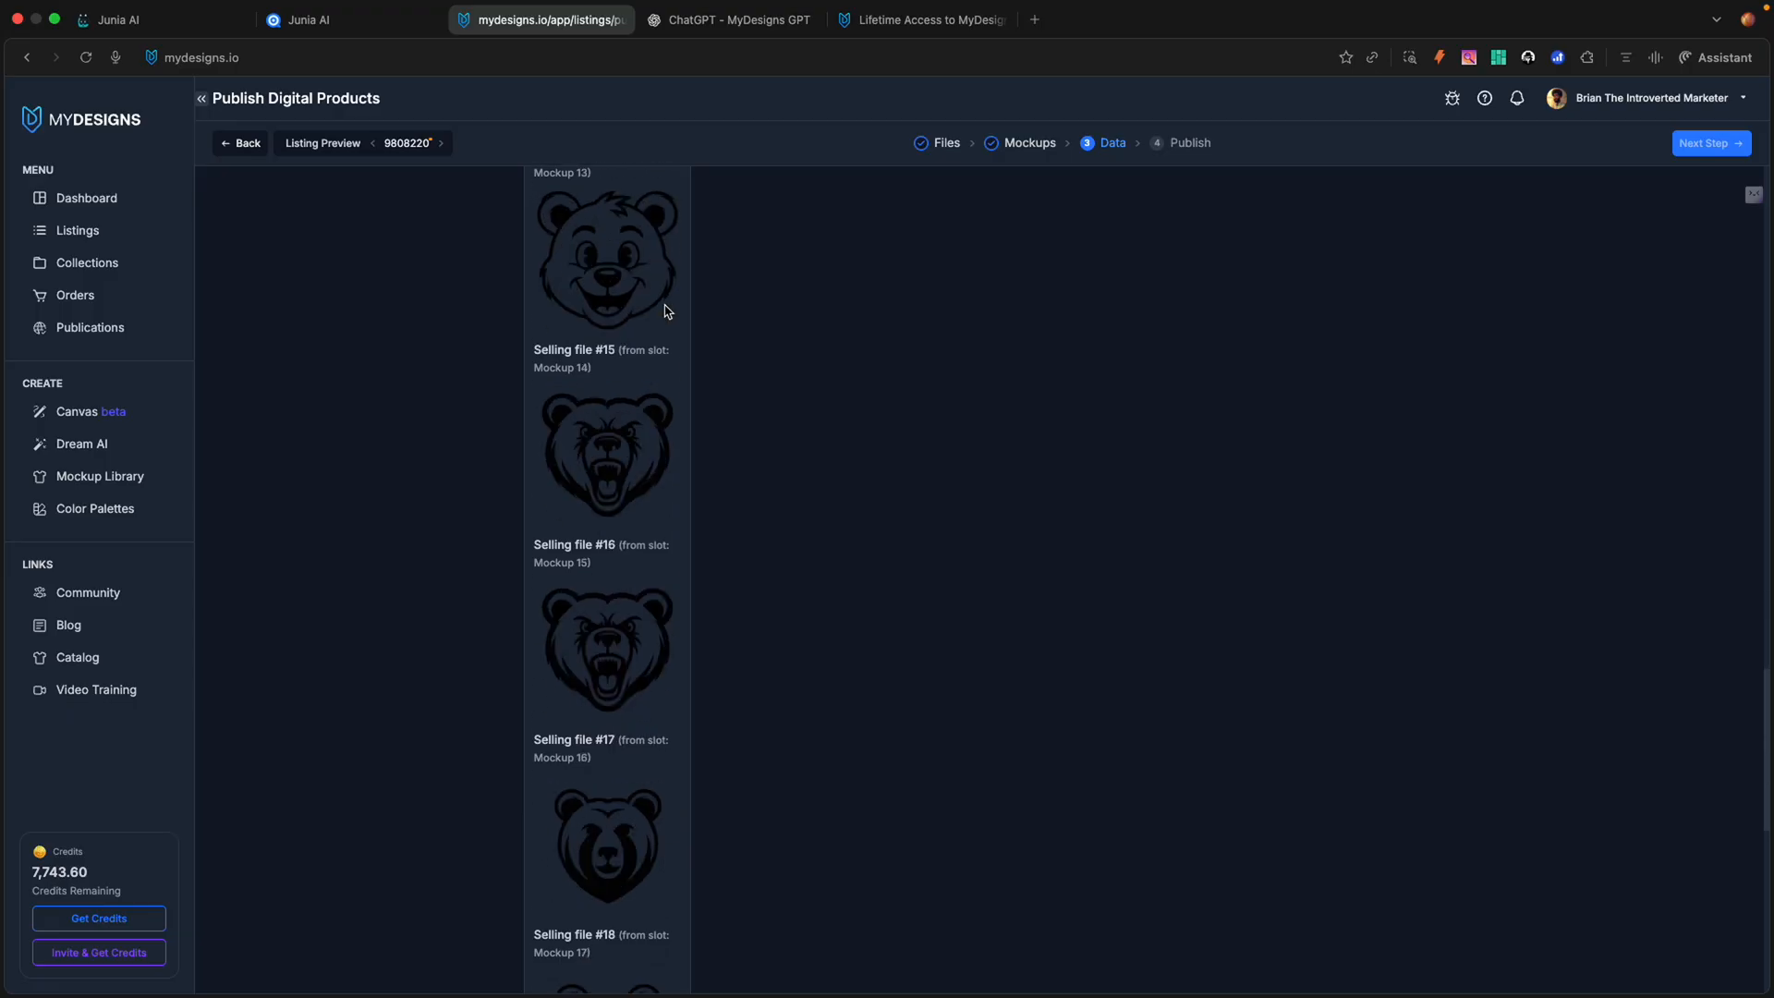
{"action": "scroll", "coordinate": [666, 310], "scroll_direction": "down", "scroll_amount": 8}
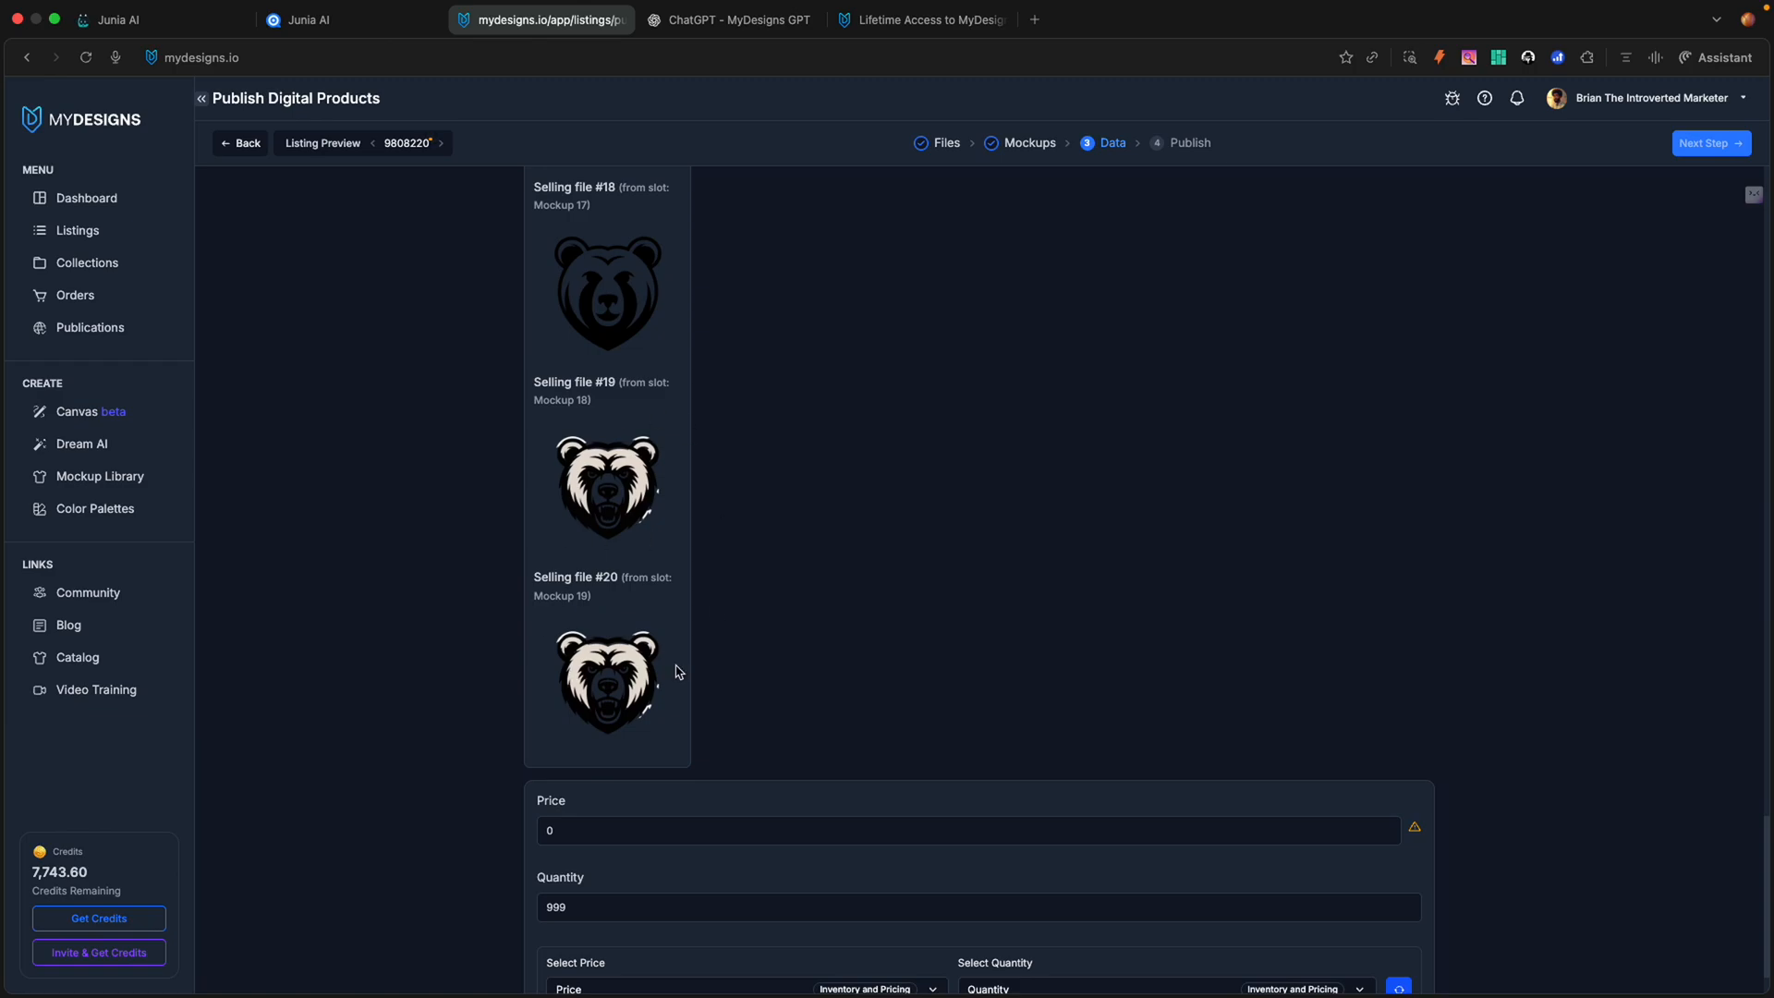
{"action": "scroll", "coordinate": [684, 647], "scroll_direction": "down", "scroll_amount": 2}
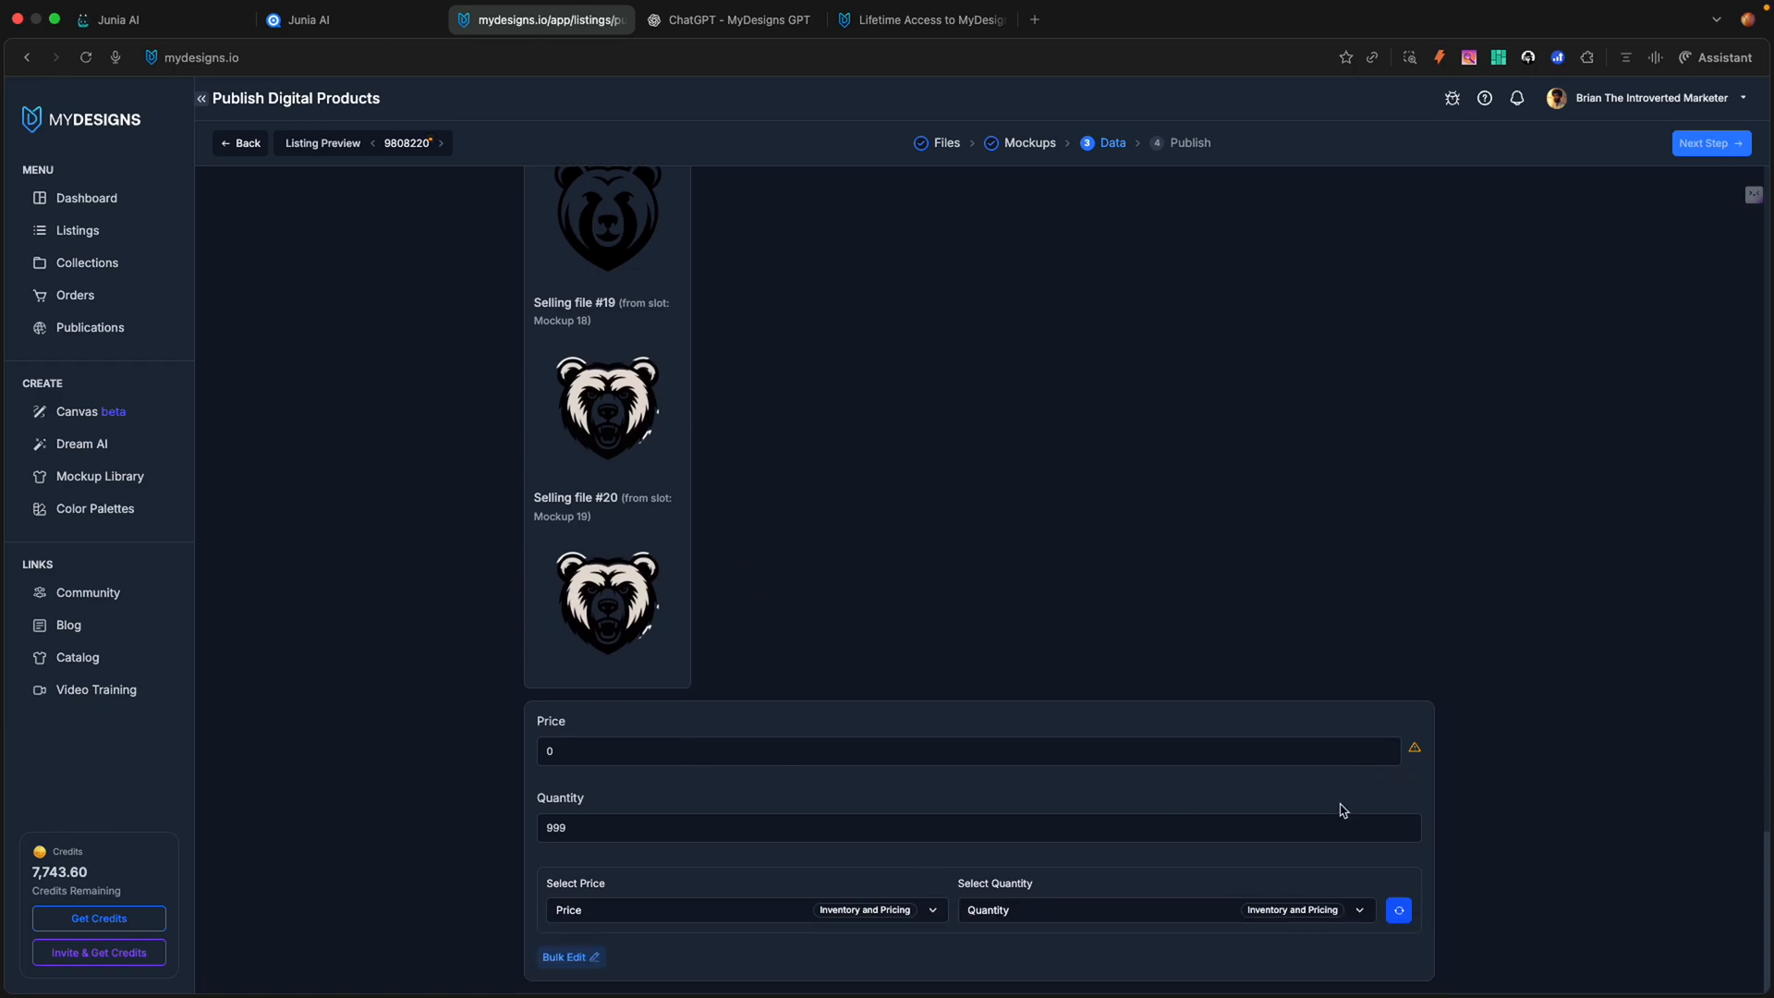
Step: Set the listing's price to 5.00 and choose VisualSpree as the Etsy store in the publish stage
{"action": "left_click", "coordinate": [1233, 752]}
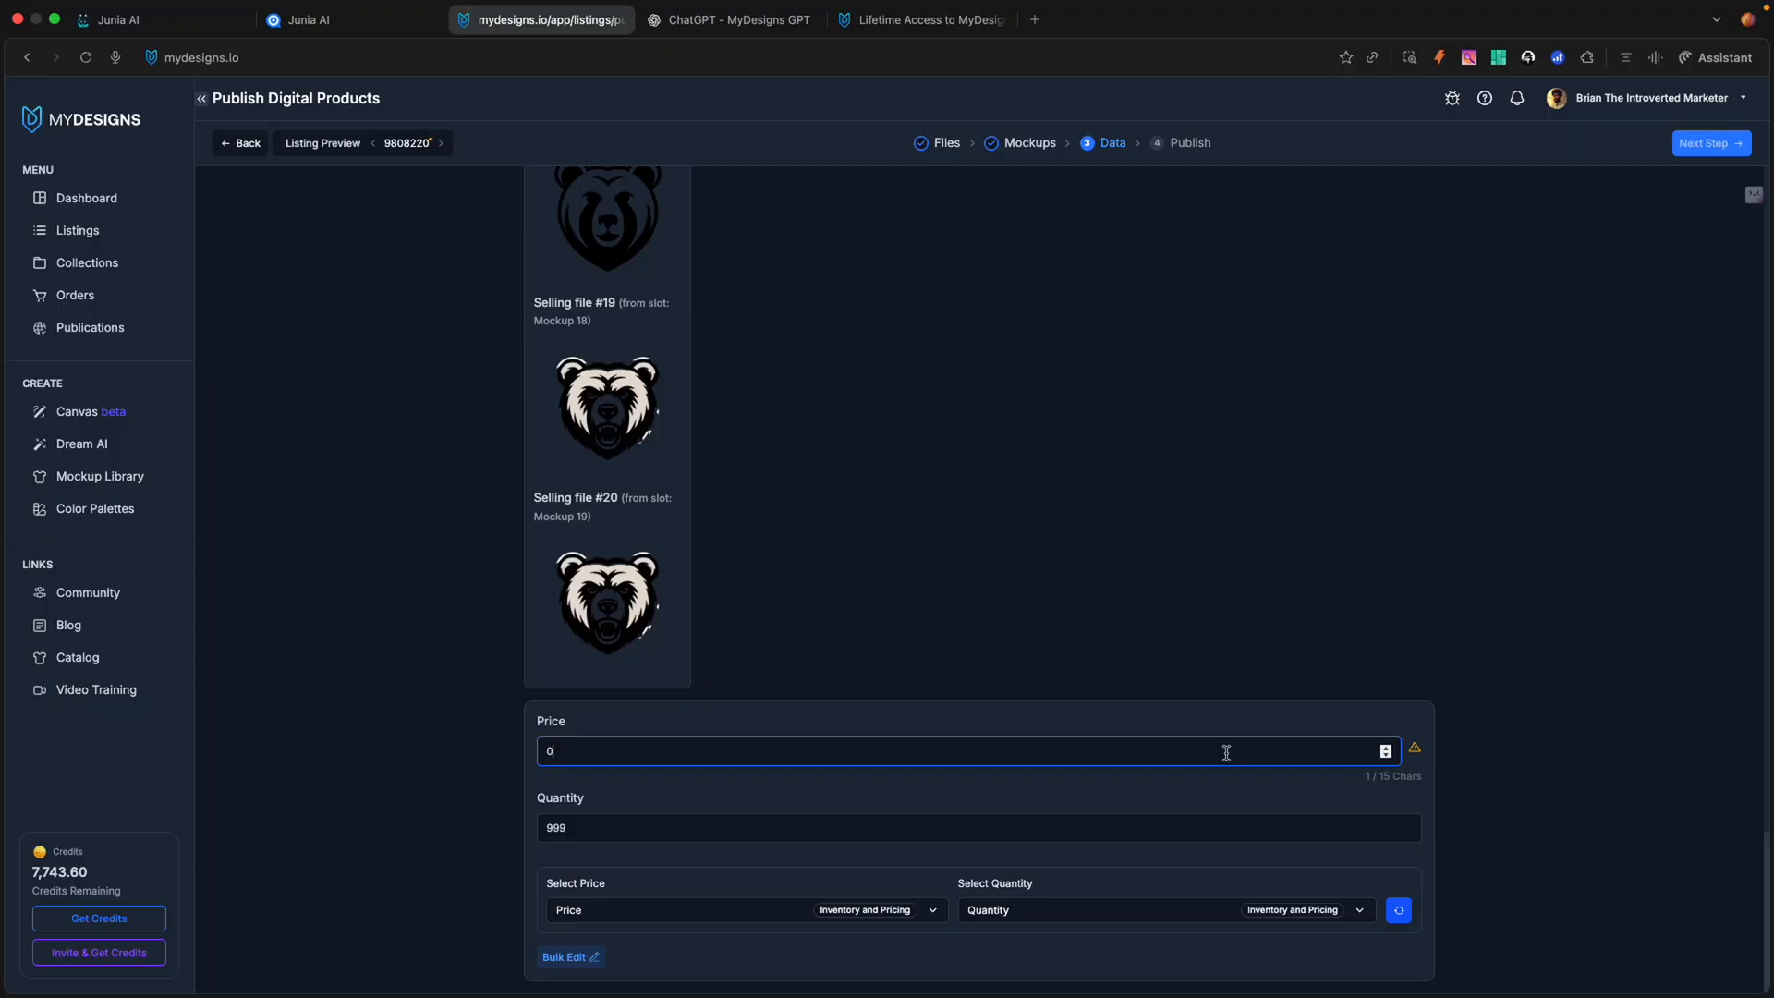
{"action": "key", "text": "BackSpace"}
{"action": "type", "text": "5"}
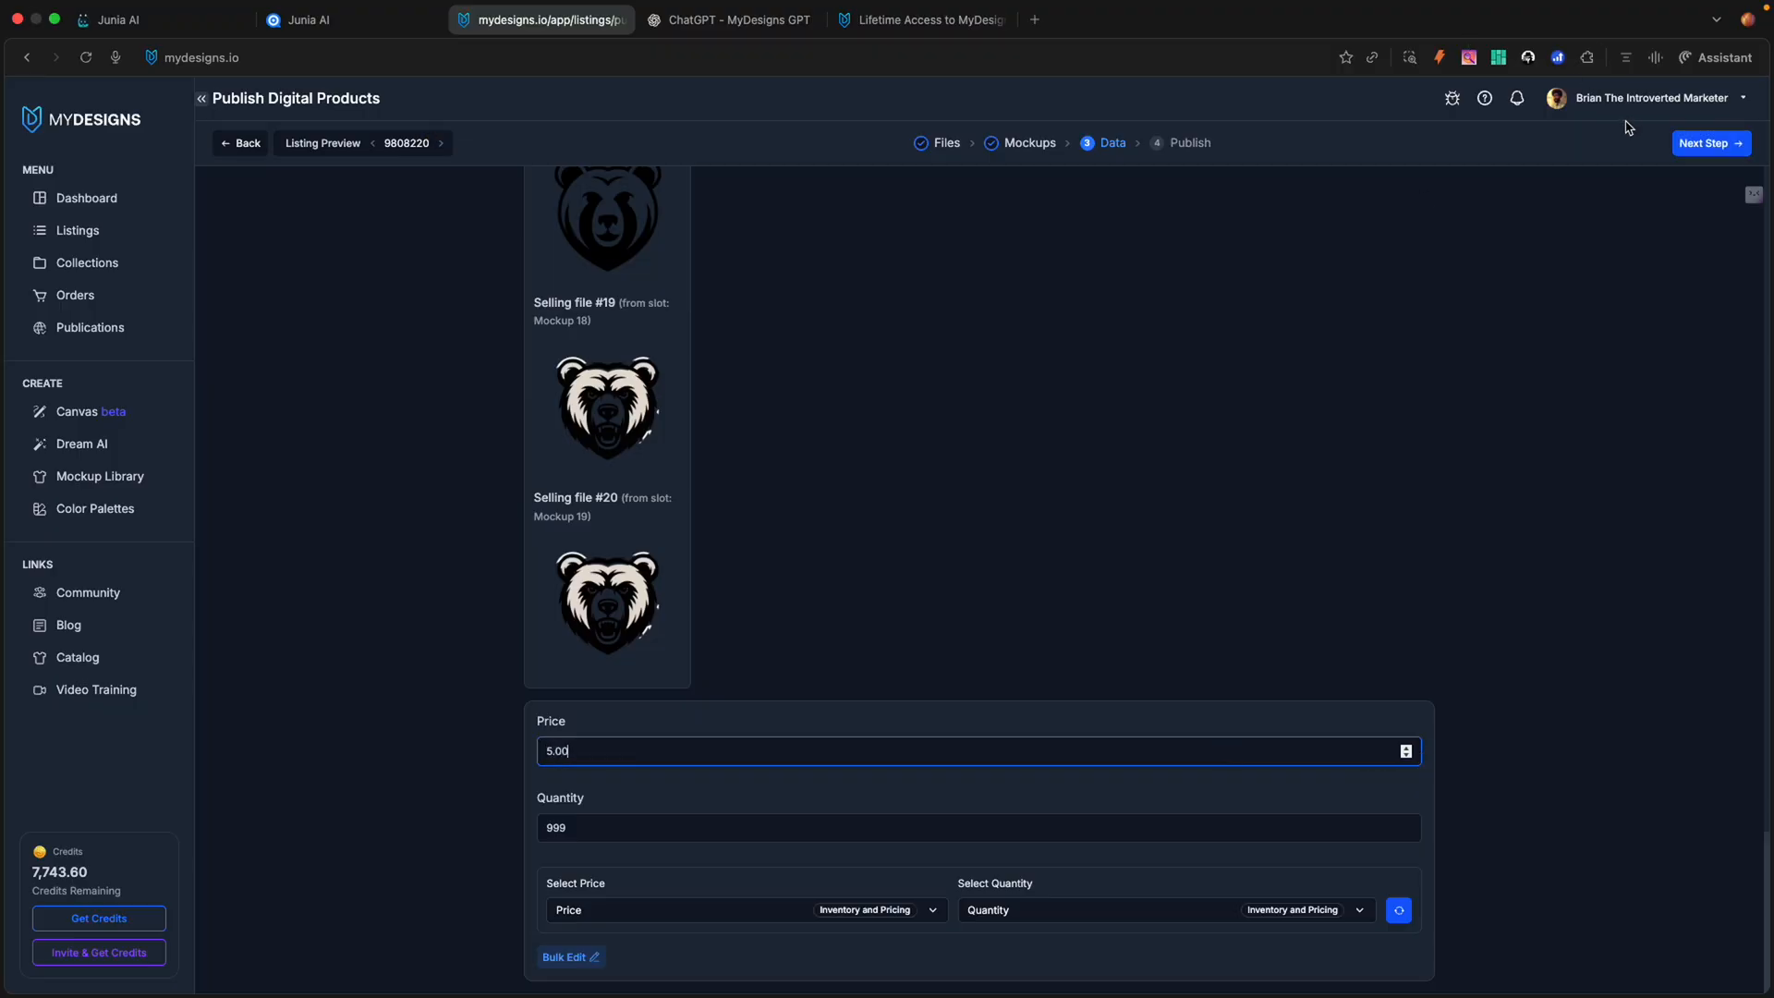
{"action": "left_click", "coordinate": [1675, 143]}
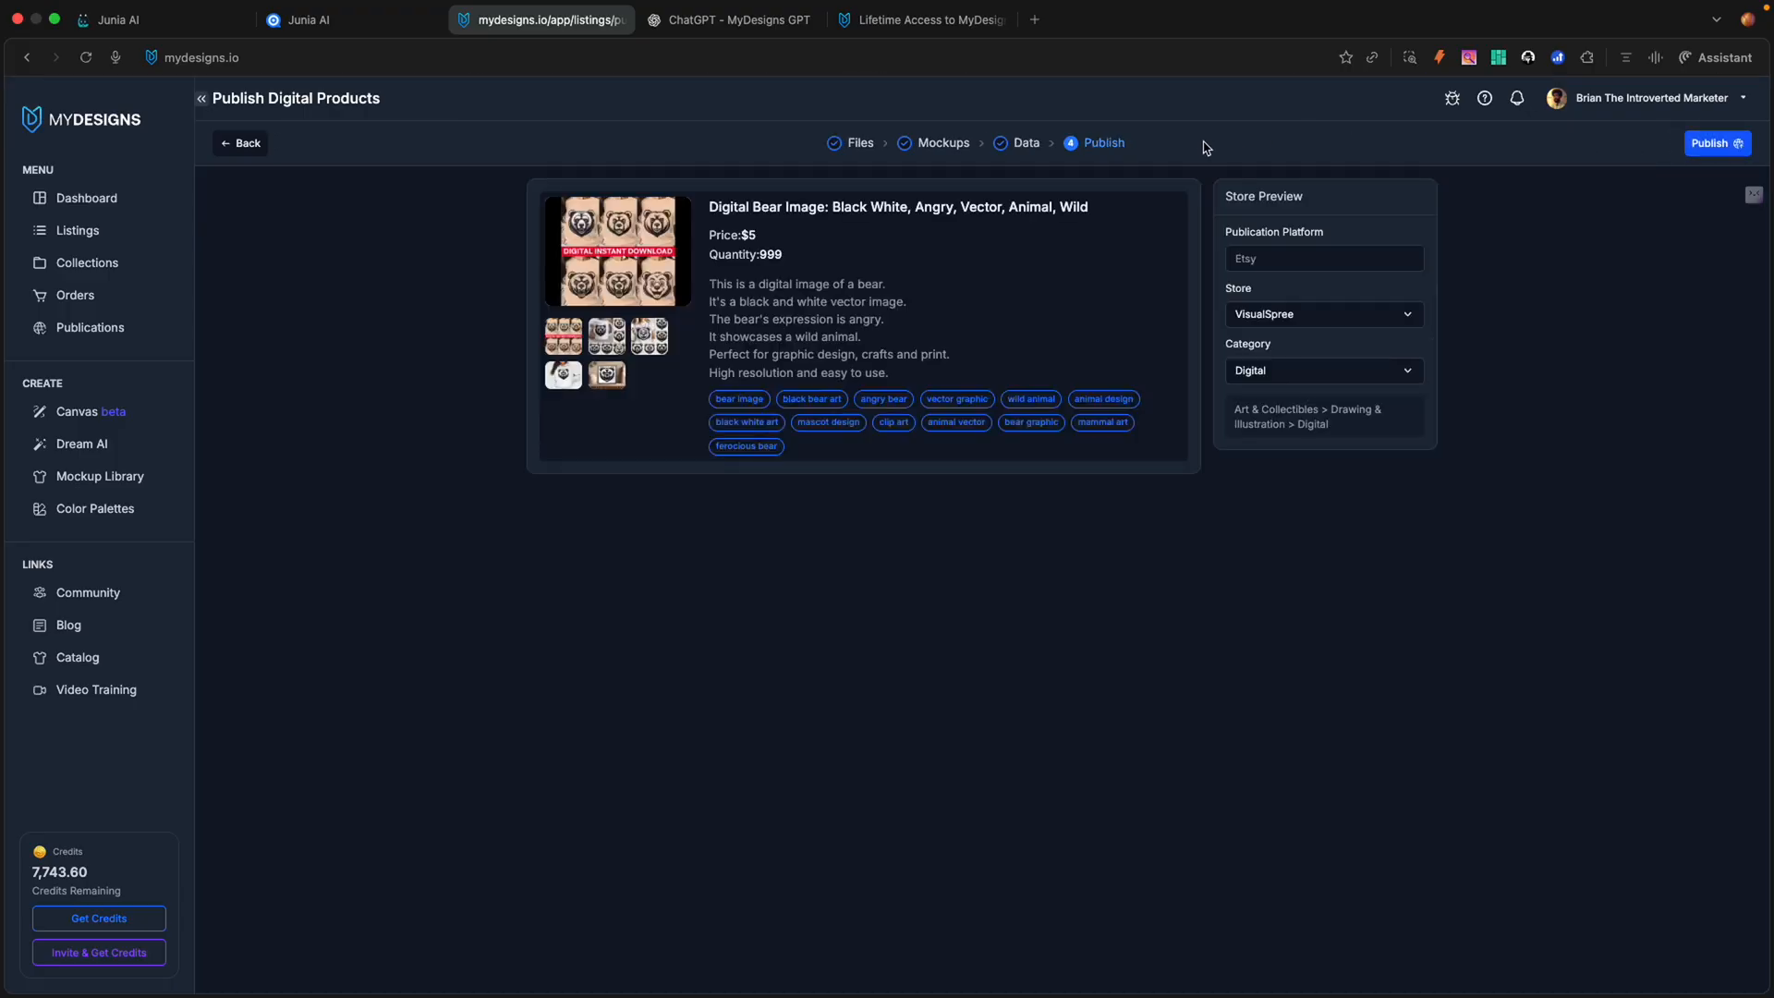
{"action": "left_click", "coordinate": [1258, 319]}
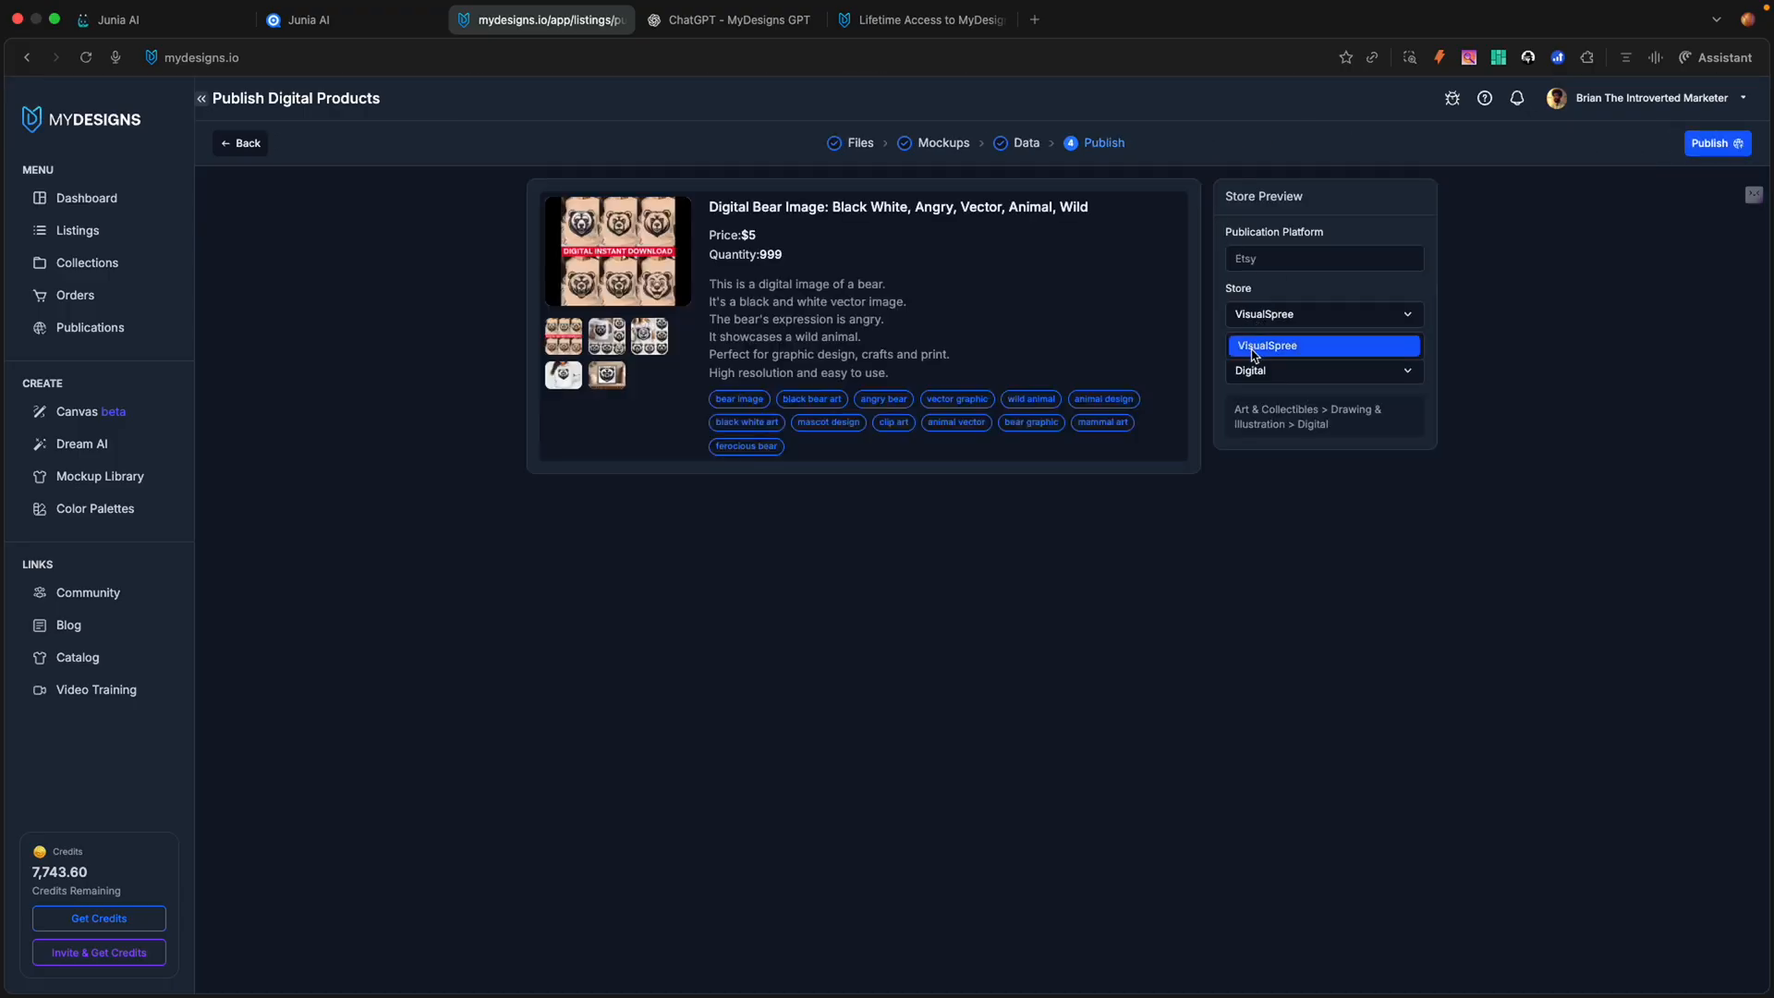
{"action": "left_click", "coordinate": [1257, 344]}
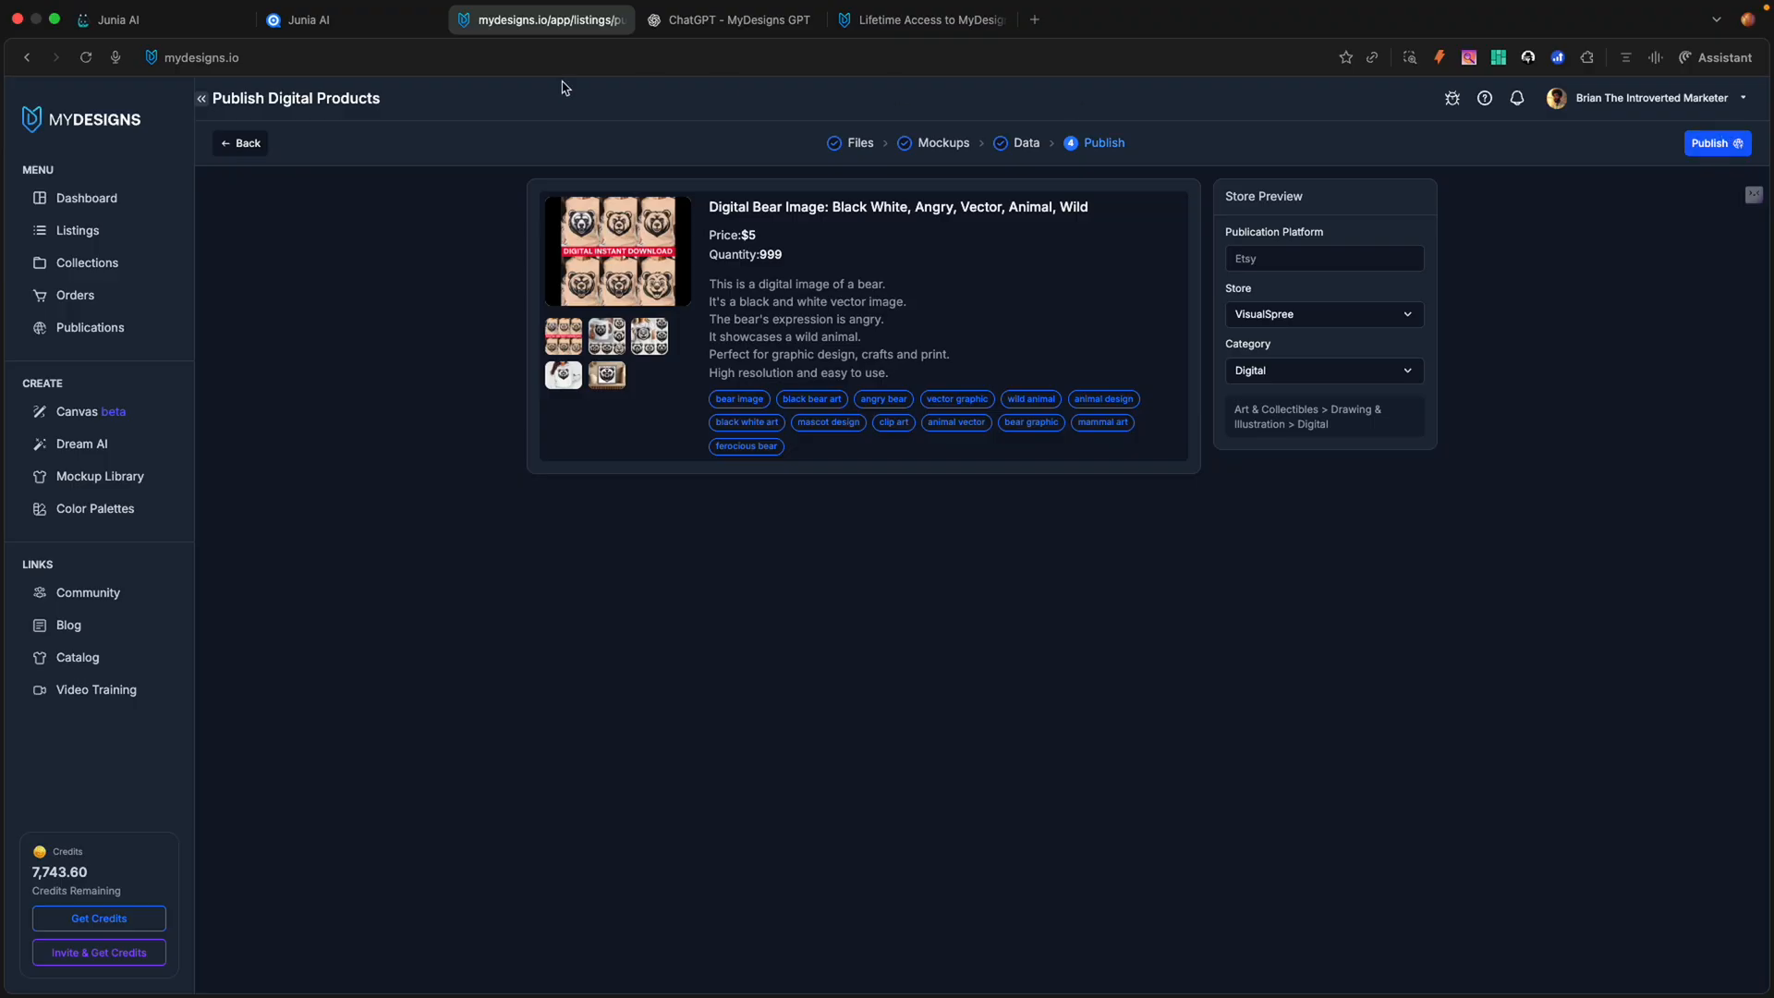
Step: Leave the digital product publishing process without publishing and return to the Digital Bundle Animal Mascot PNGs listings
{"action": "left_click", "coordinate": [249, 146]}
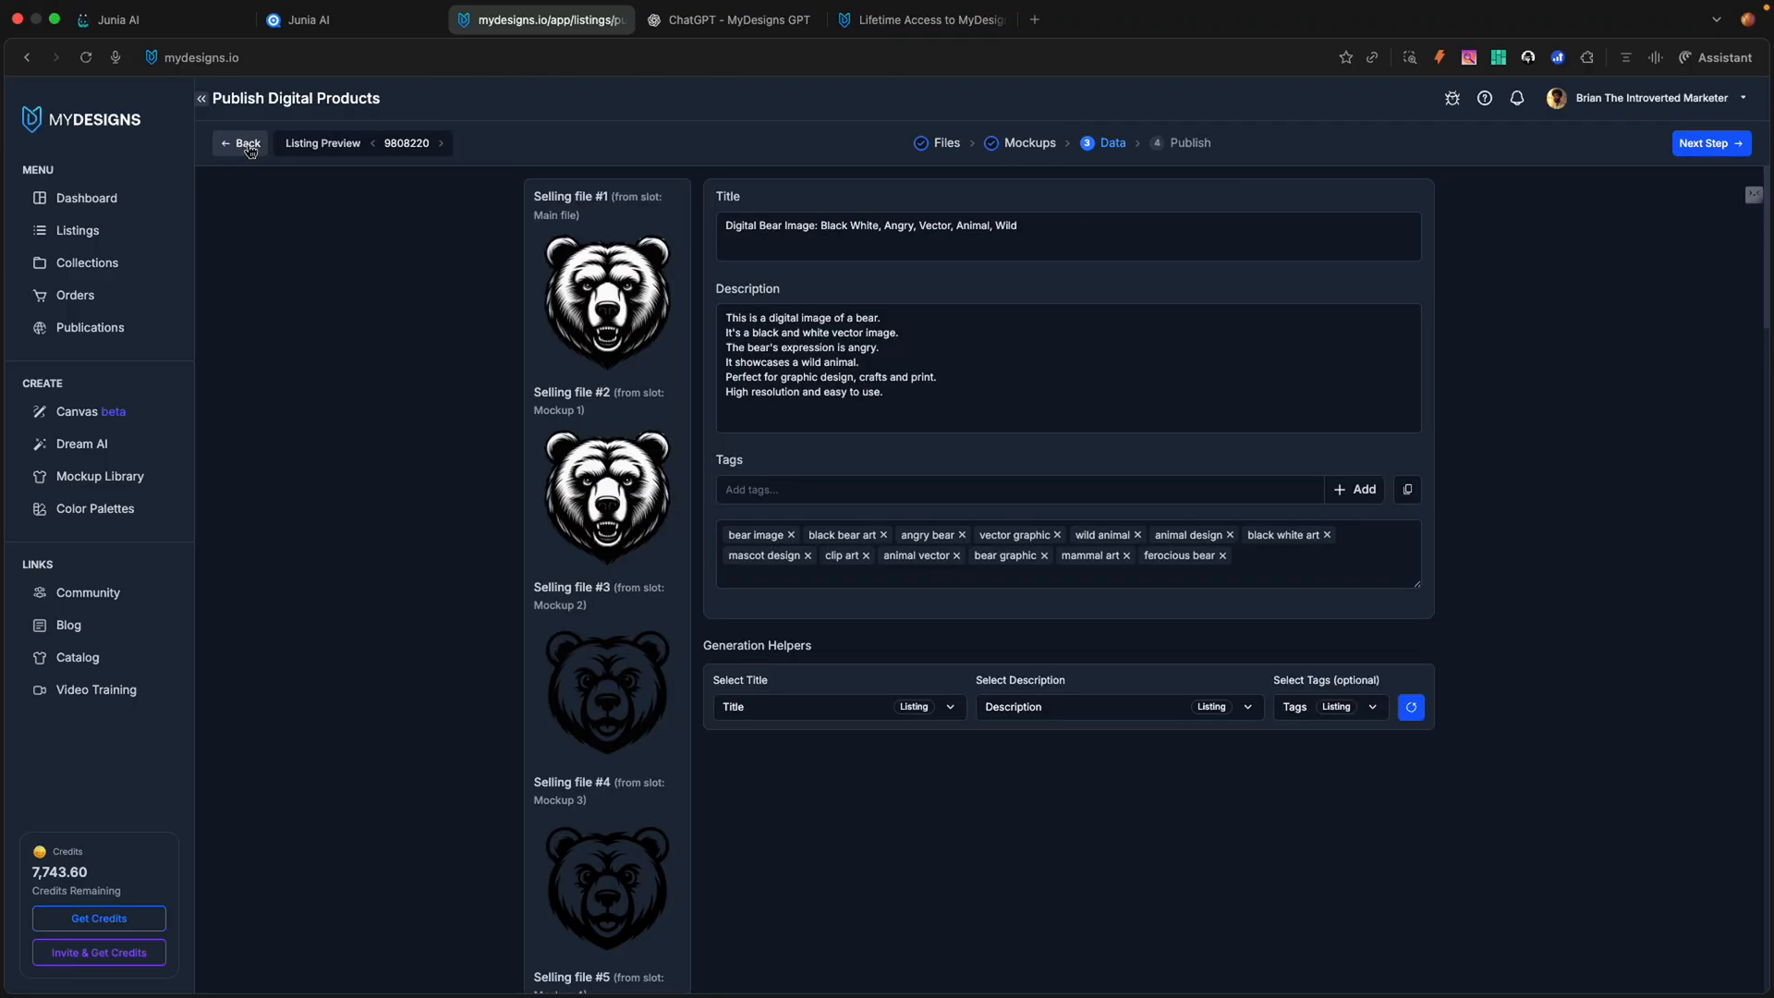
{"action": "left_click", "coordinate": [249, 146]}
{"action": "left_click", "coordinate": [249, 146]}
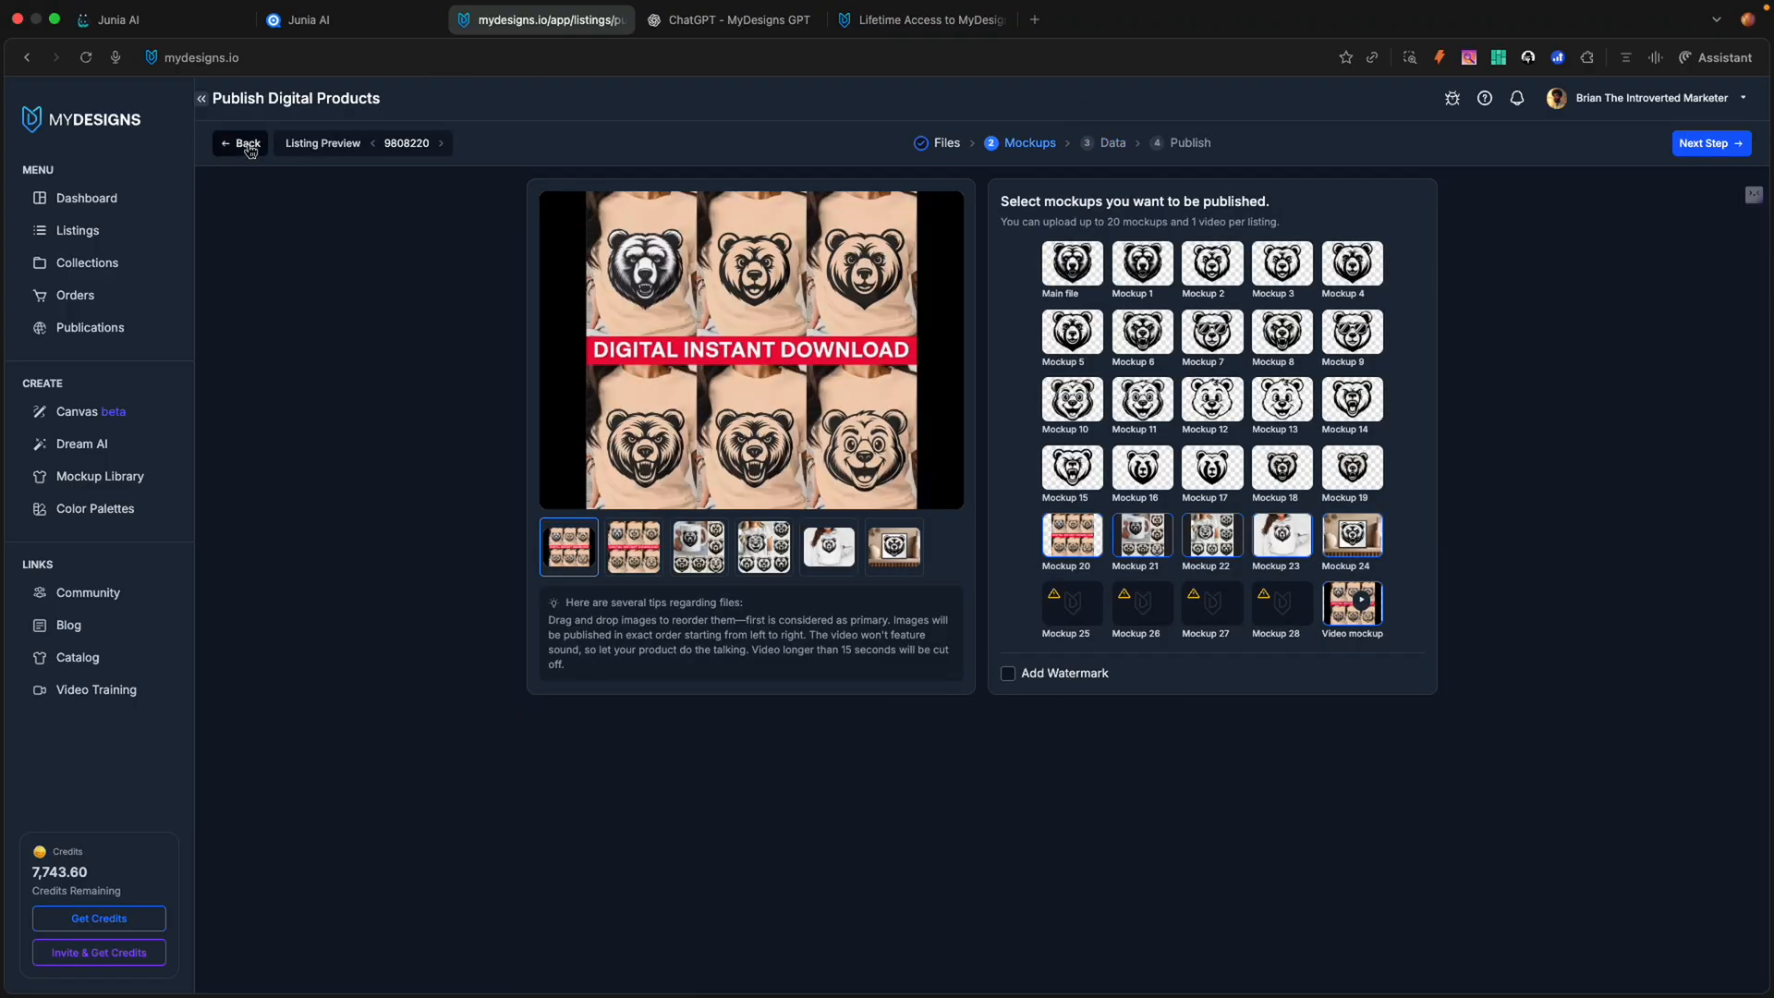
{"action": "left_click", "coordinate": [249, 146]}
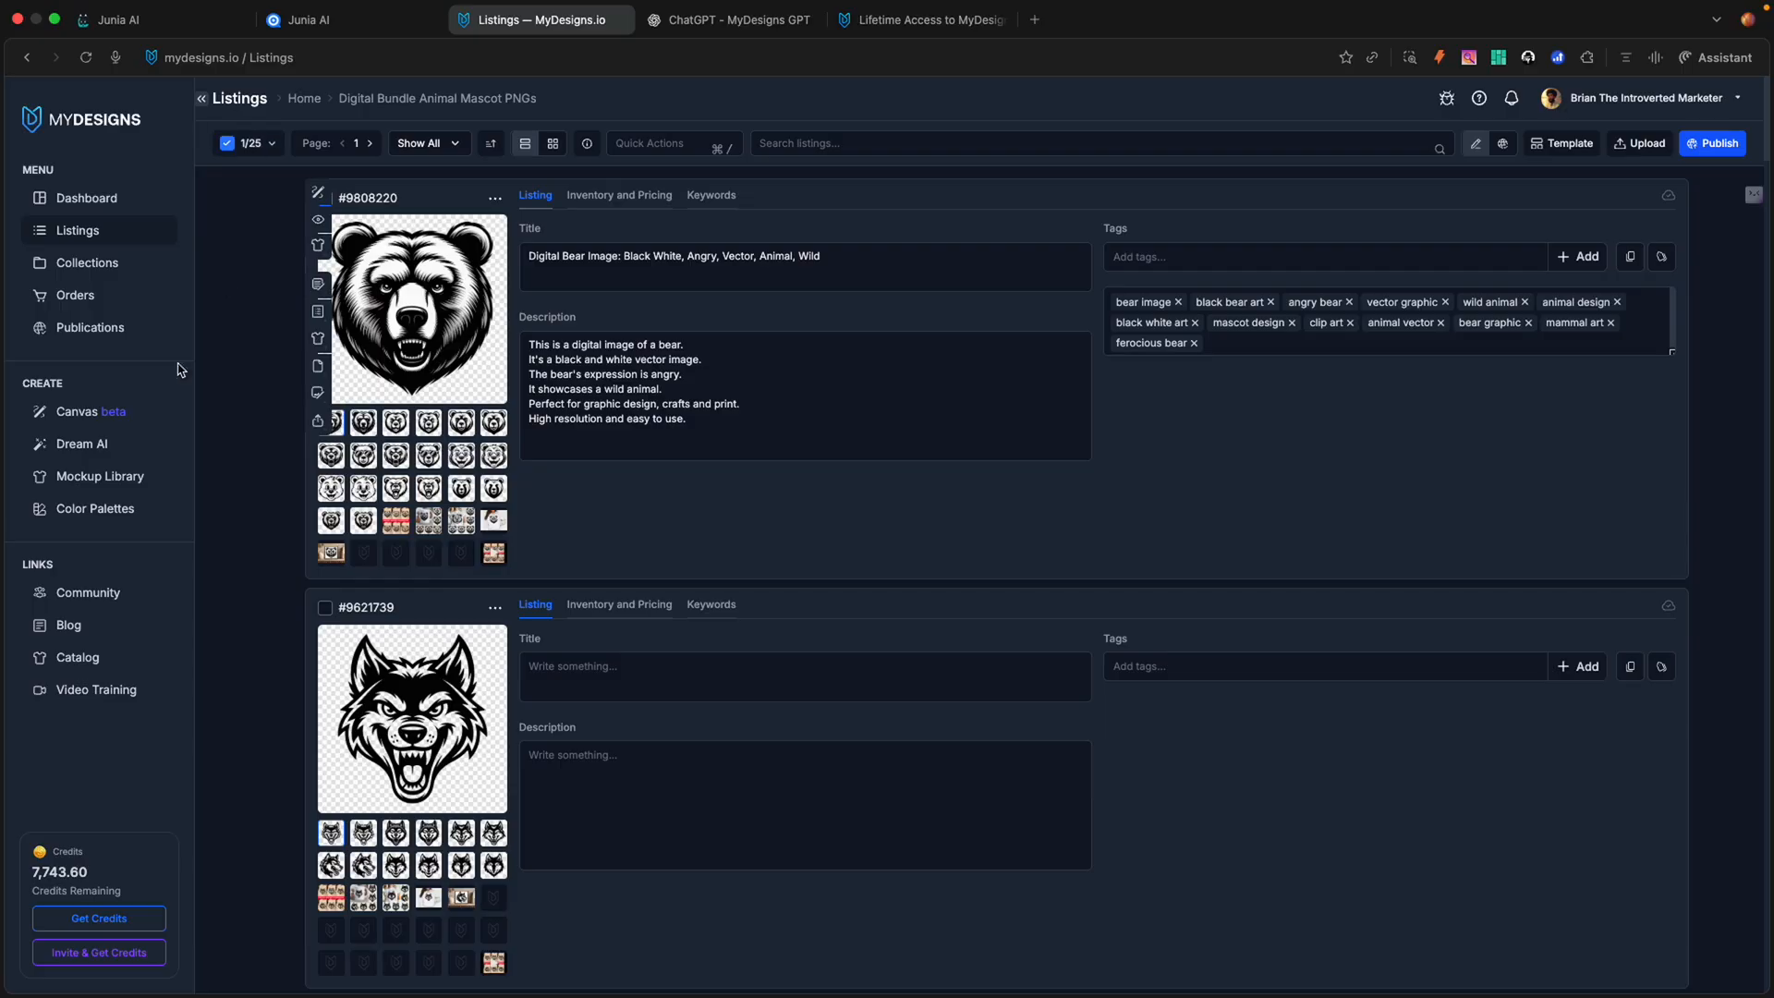
Step: Open Video Training and view the Print on Demand tutorials, then the private community's General Discussions and Exclusive Content
{"action": "left_click", "coordinate": [115, 708]}
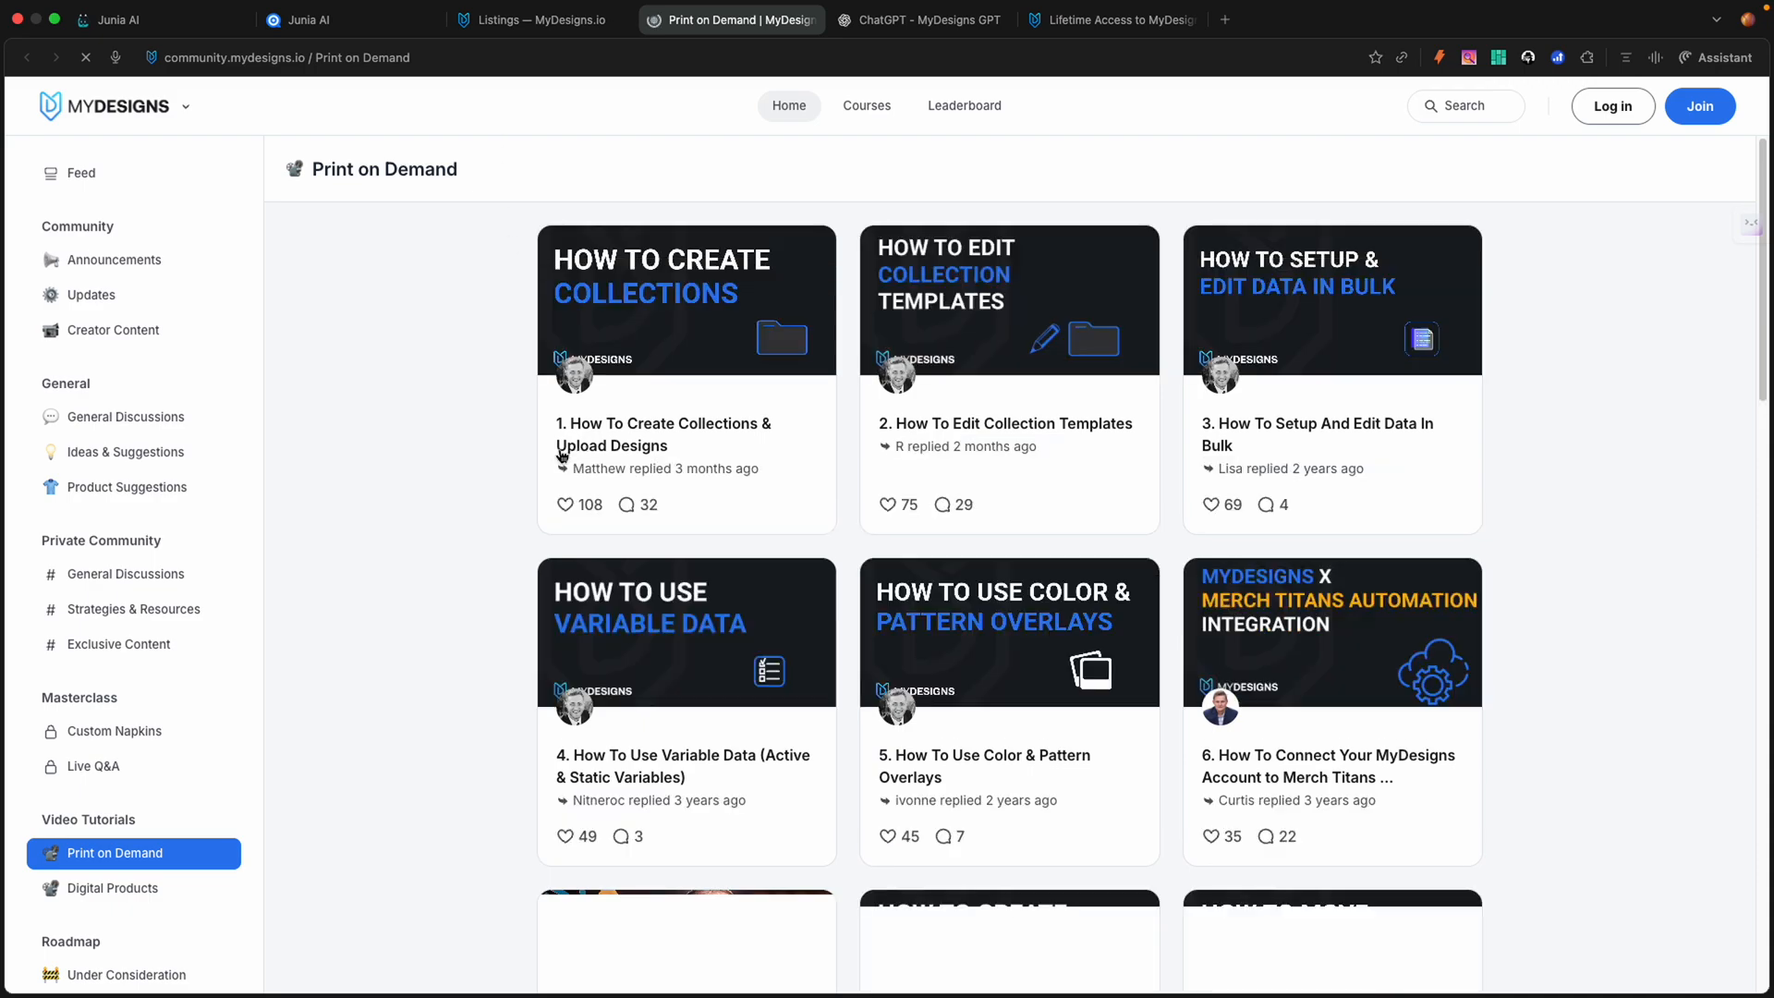
{"action": "scroll", "coordinate": [523, 479], "scroll_direction": "down", "scroll_amount": 3}
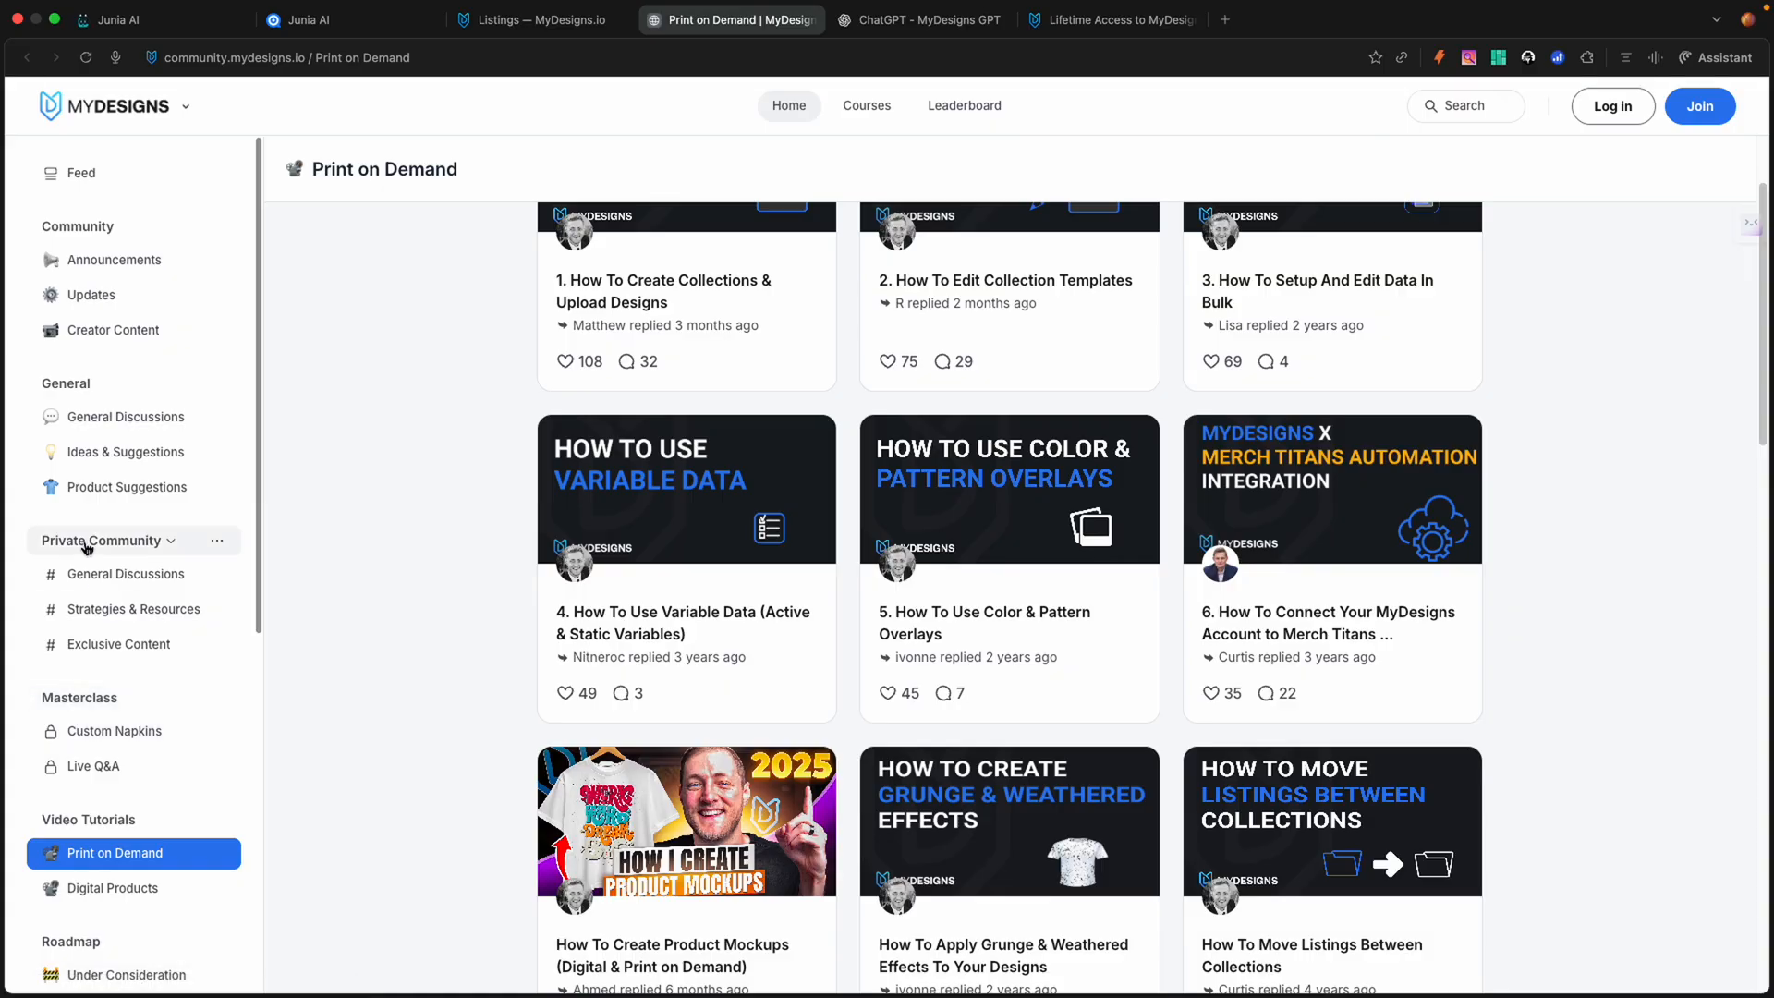
{"action": "left_click", "coordinate": [109, 589]}
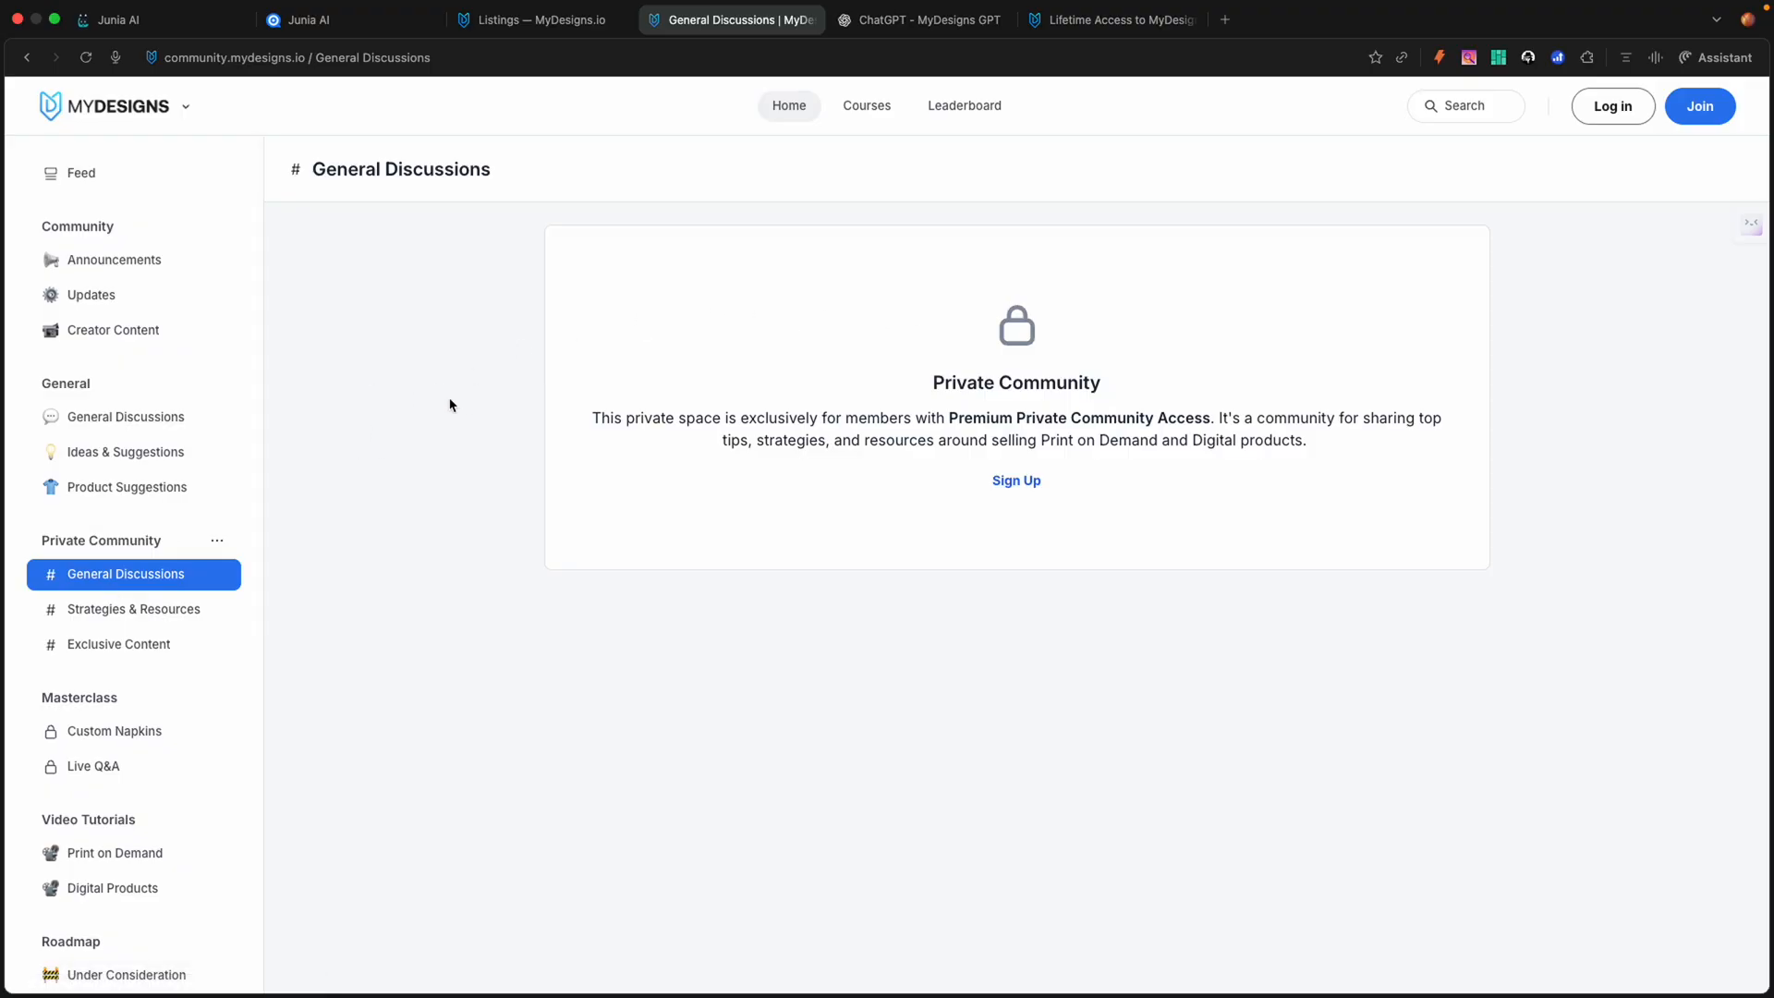
{"action": "left_click", "coordinate": [119, 639]}
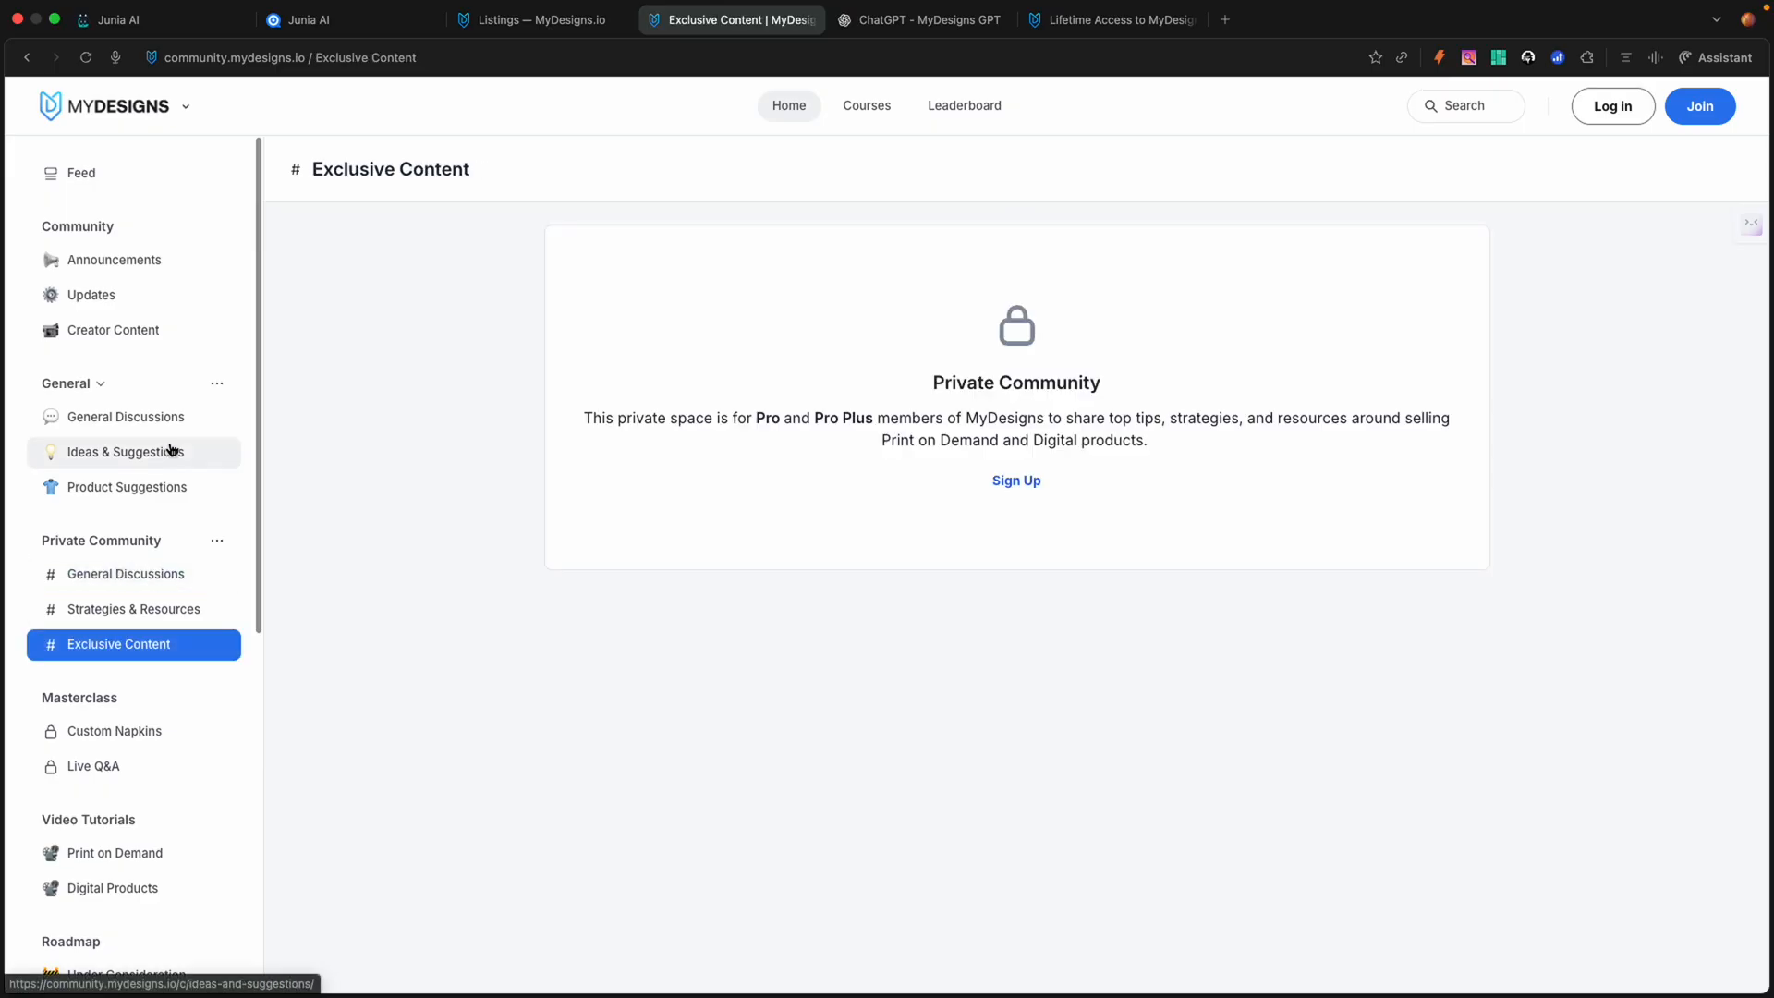
{"action": "left_click", "coordinate": [1632, 105]}
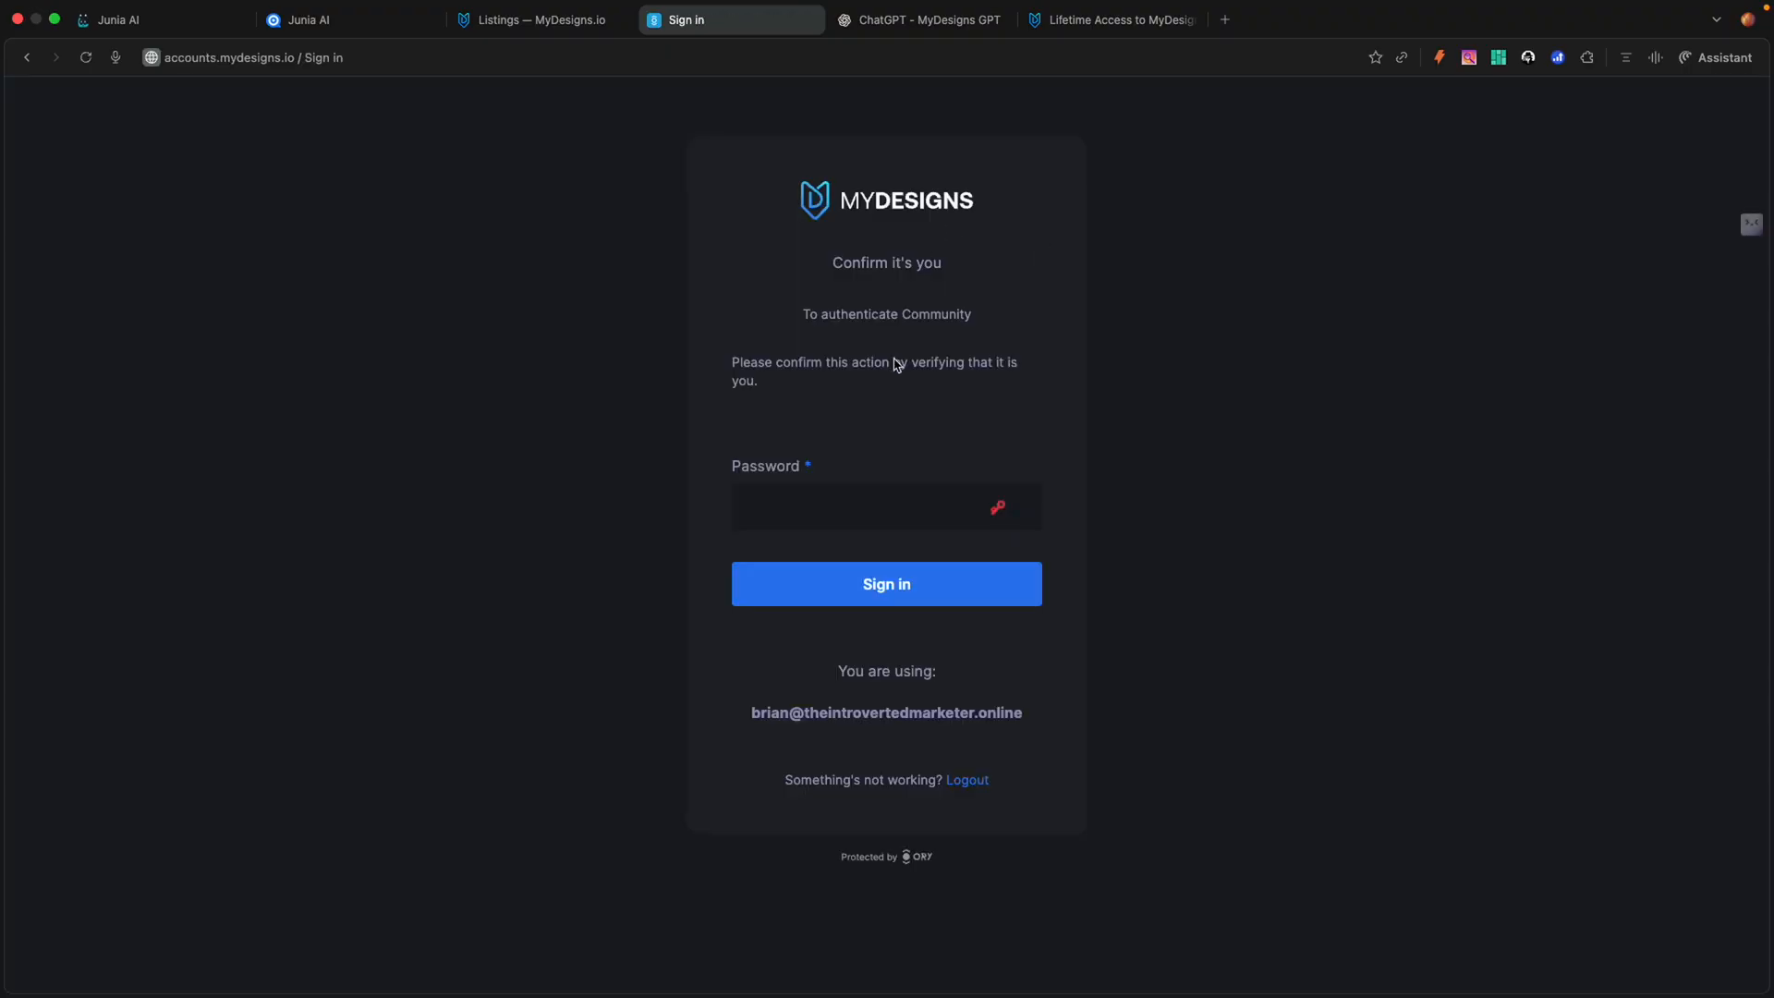
{"action": "left_click", "coordinate": [821, 511]}
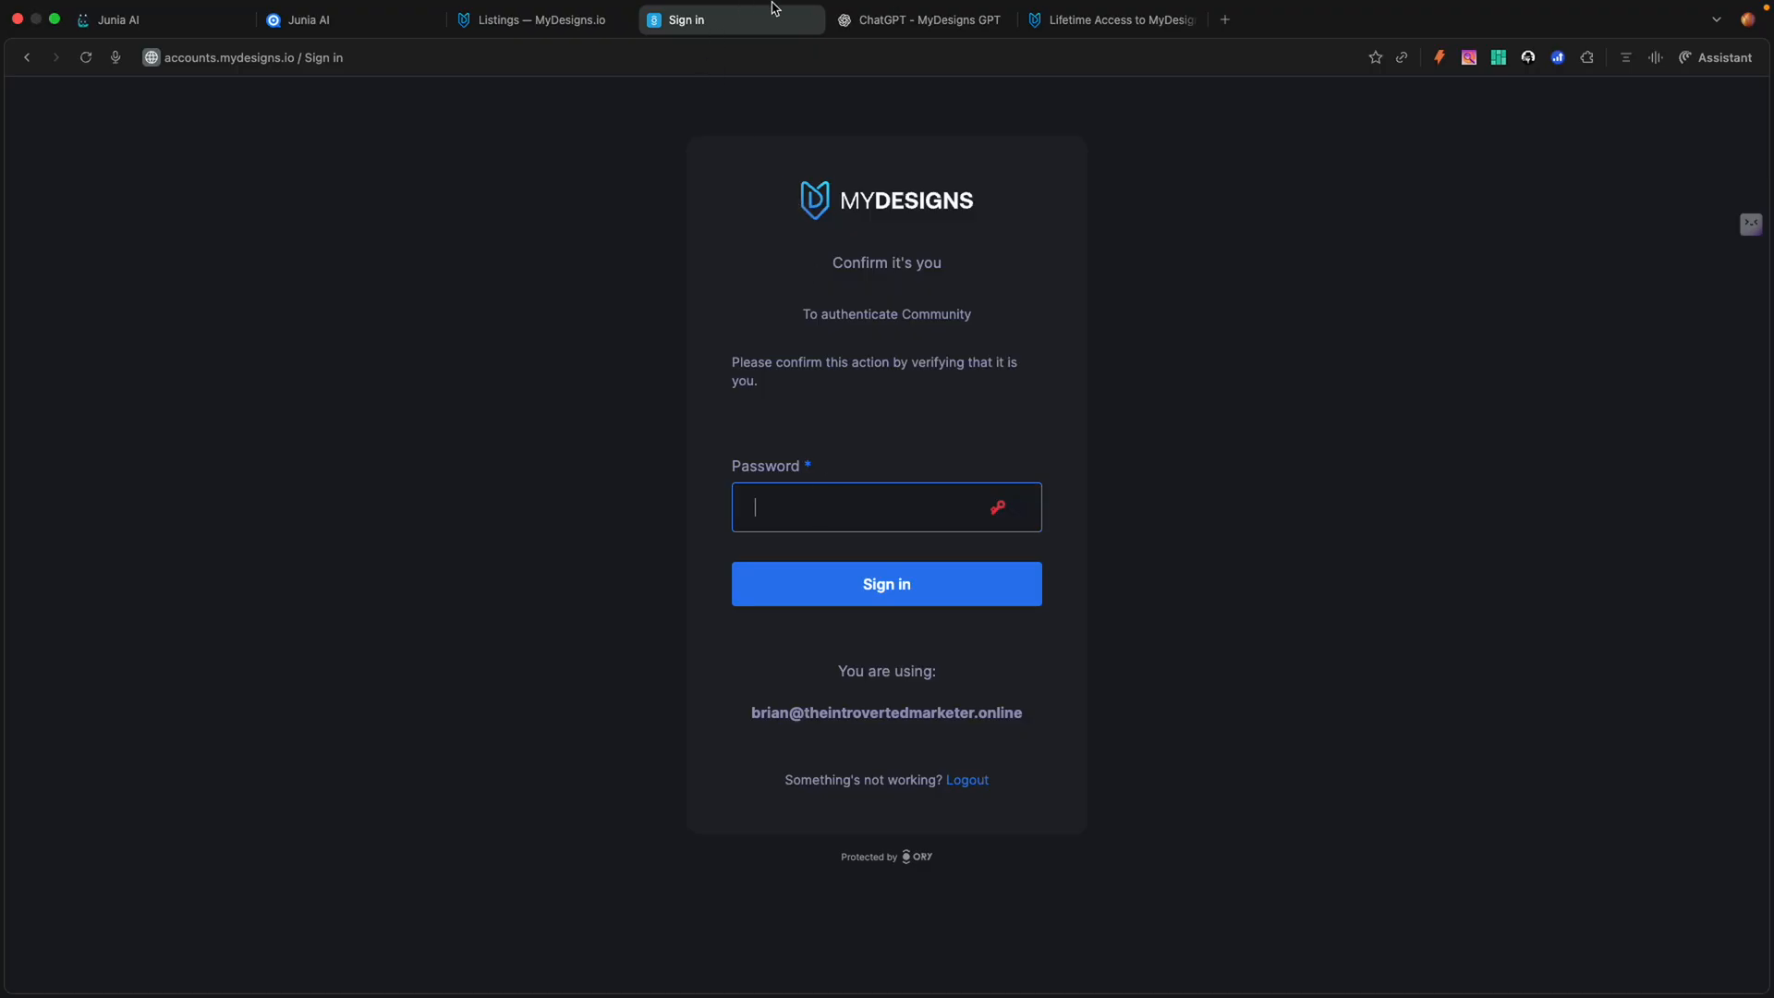
{"action": "left_click", "coordinate": [811, 20]}
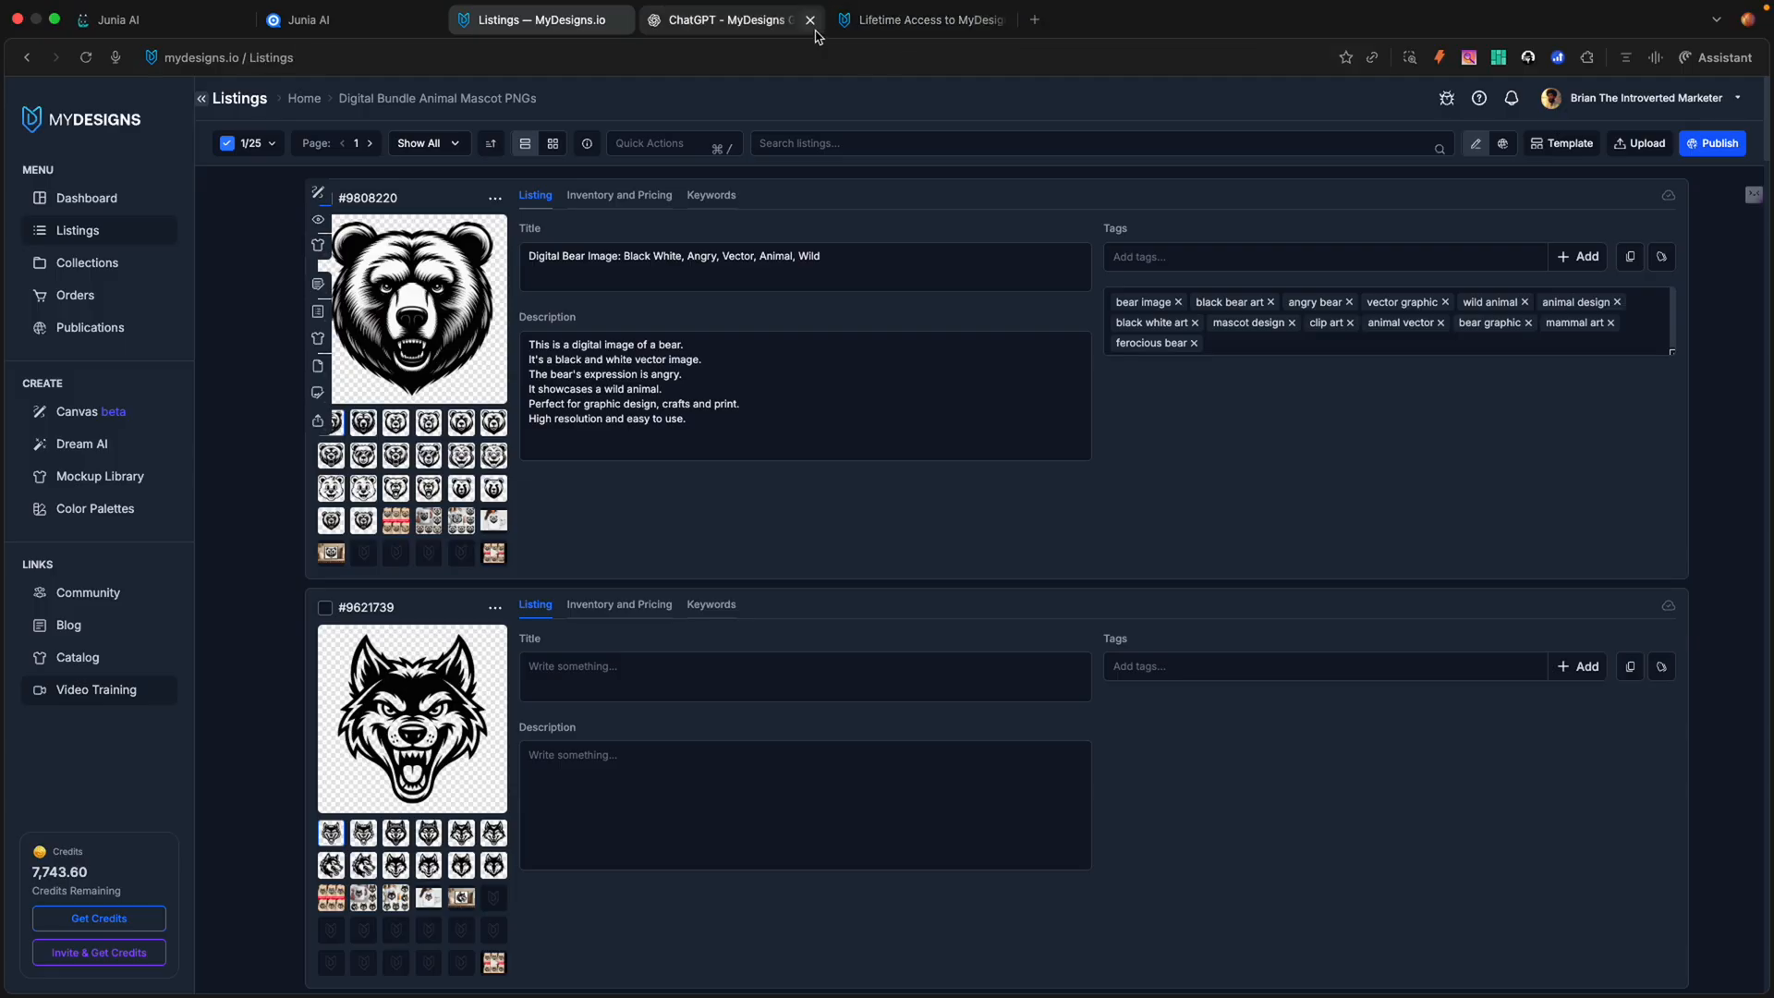
Step: Open Dream AI and scale the retro bear mascot prompt with the instructions "i nedd 6 versions of this prompt"
{"action": "left_click", "coordinate": [103, 449]}
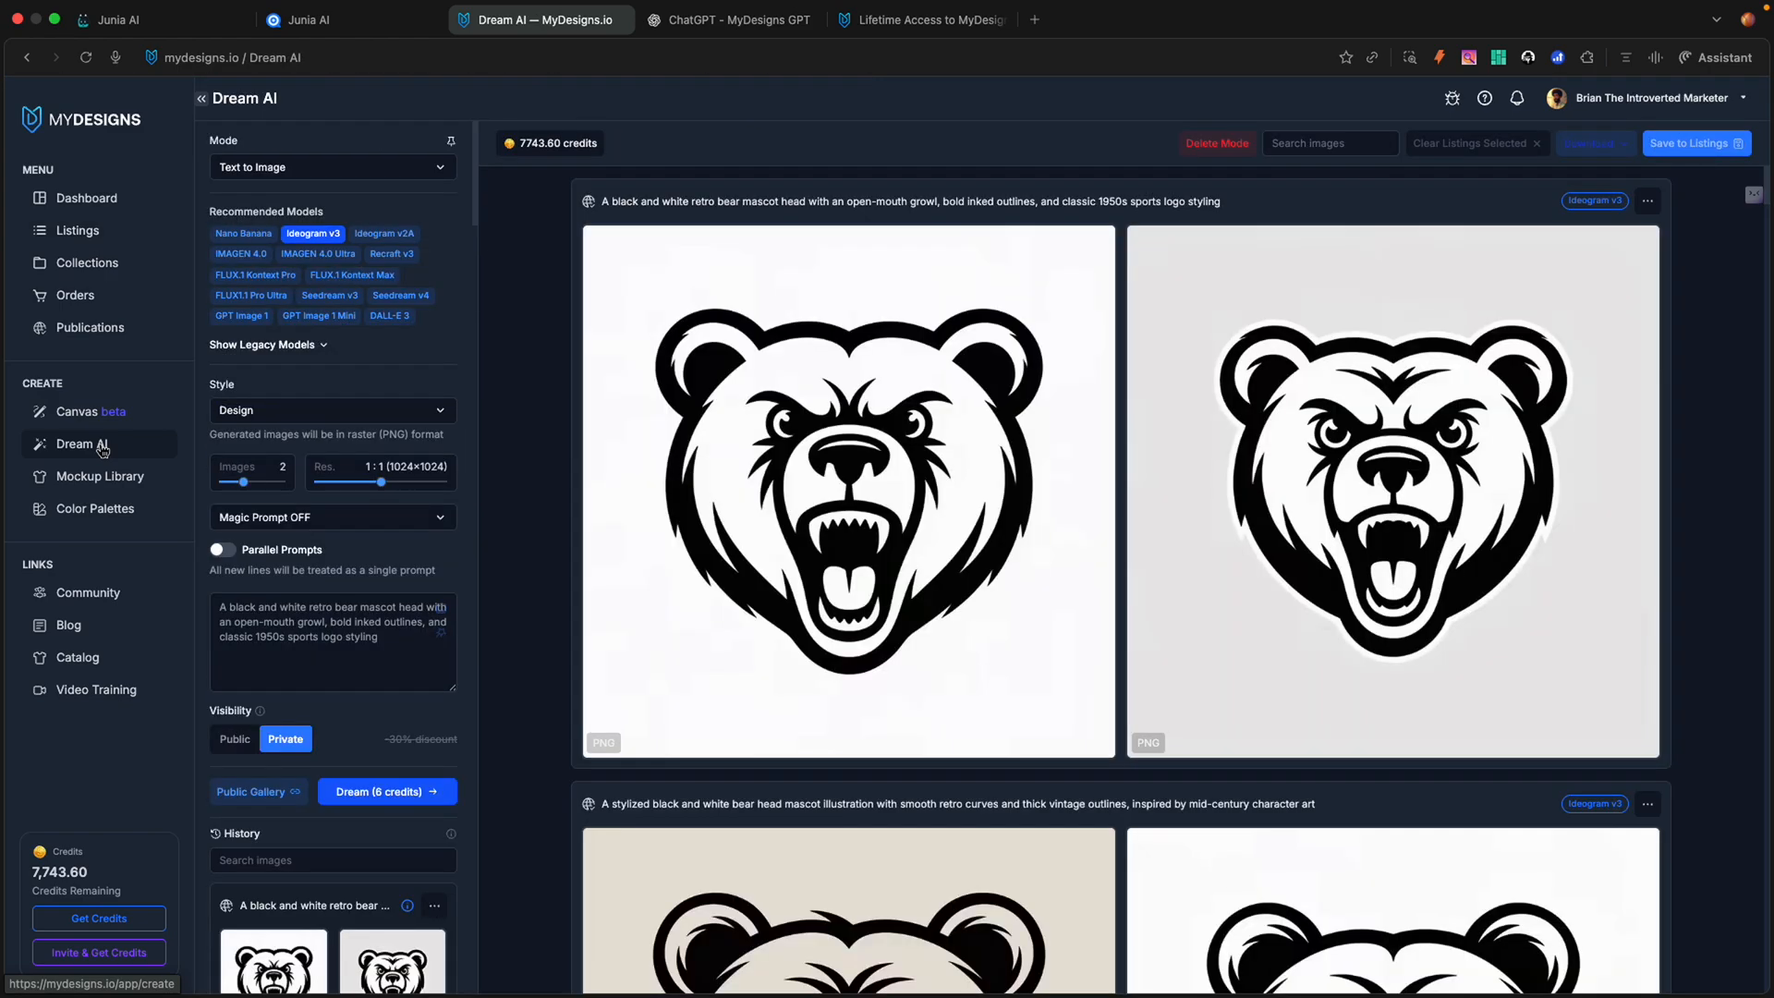
{"action": "left_click", "coordinate": [390, 640]}
{"action": "left_click_drag", "start_coordinate": [389, 639], "coordinate": [285, 607]}
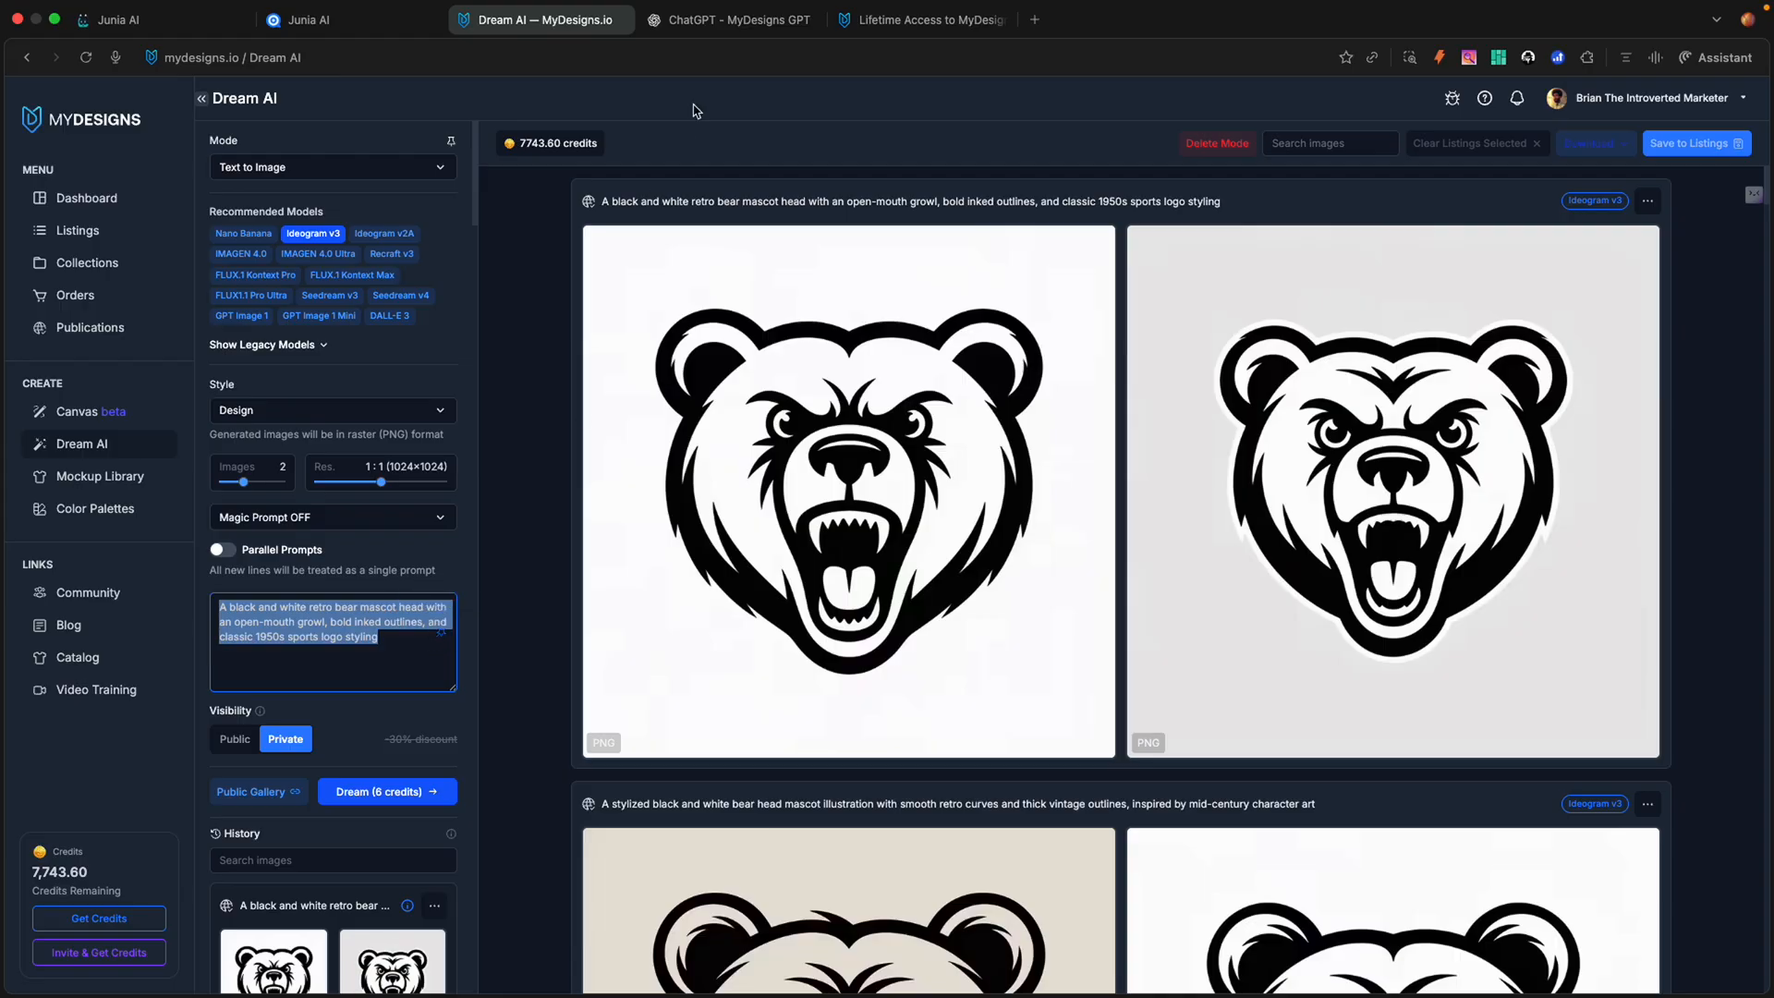
{"action": "left_click", "coordinate": [440, 645]}
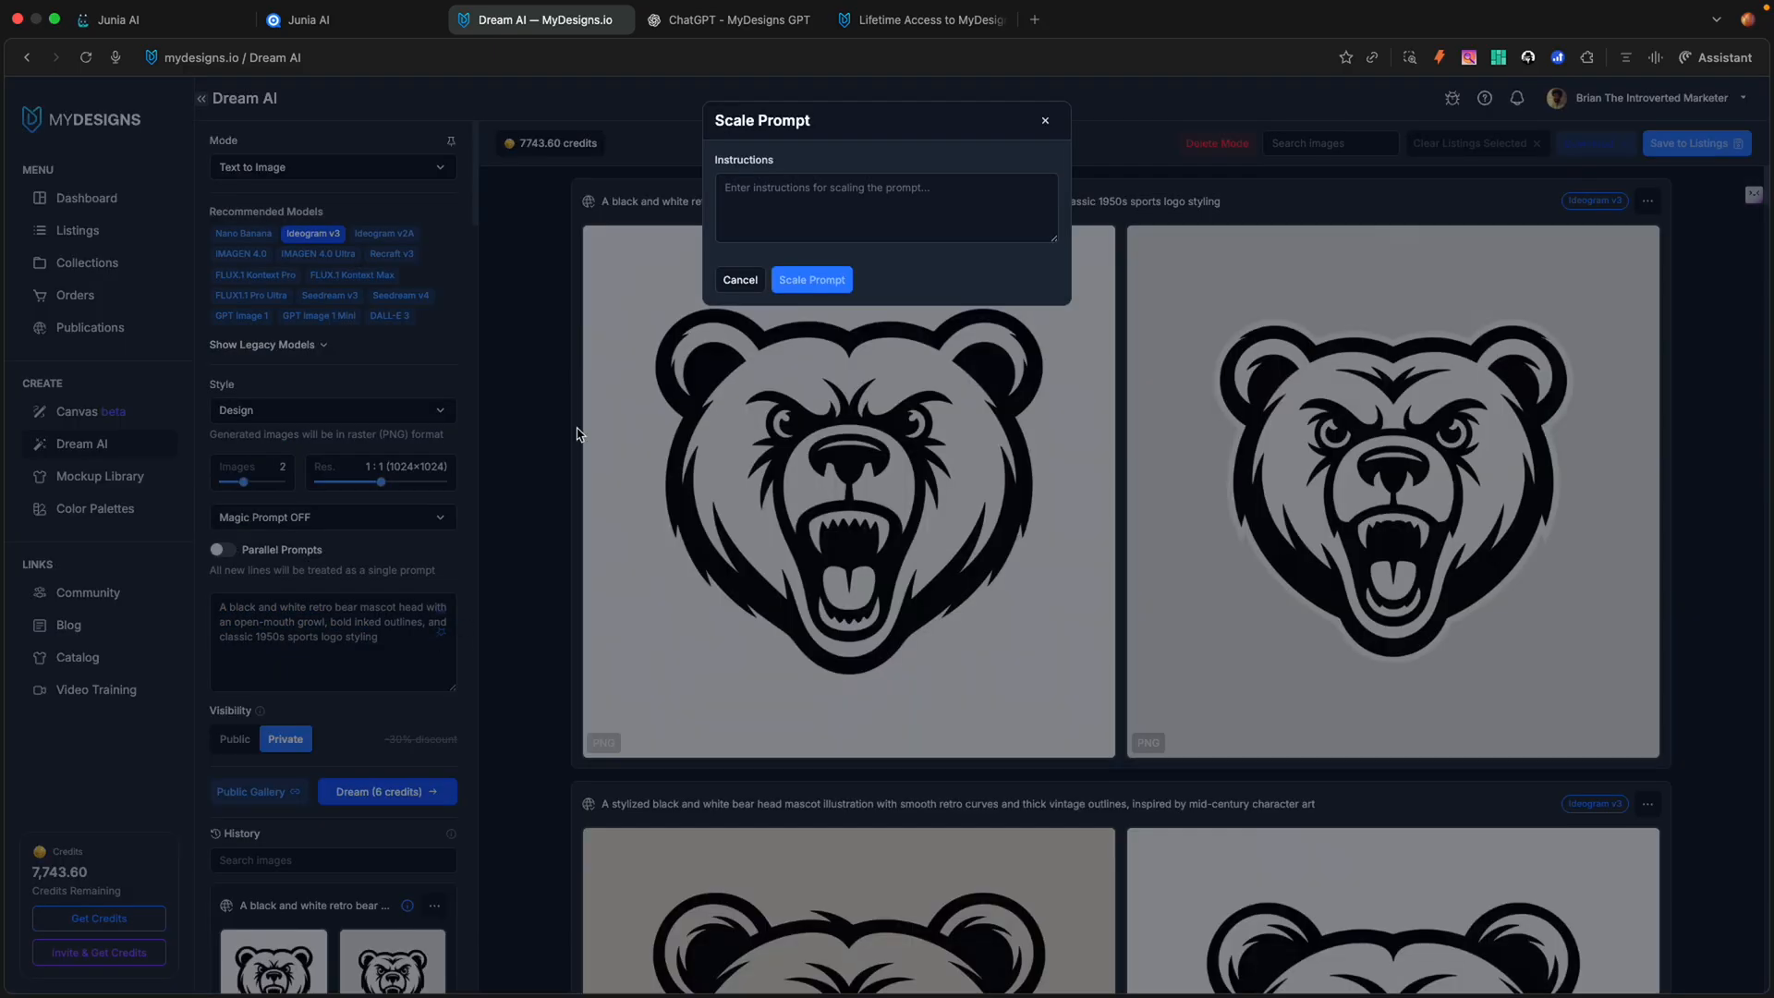
{"action": "left_click", "coordinate": [802, 203]}
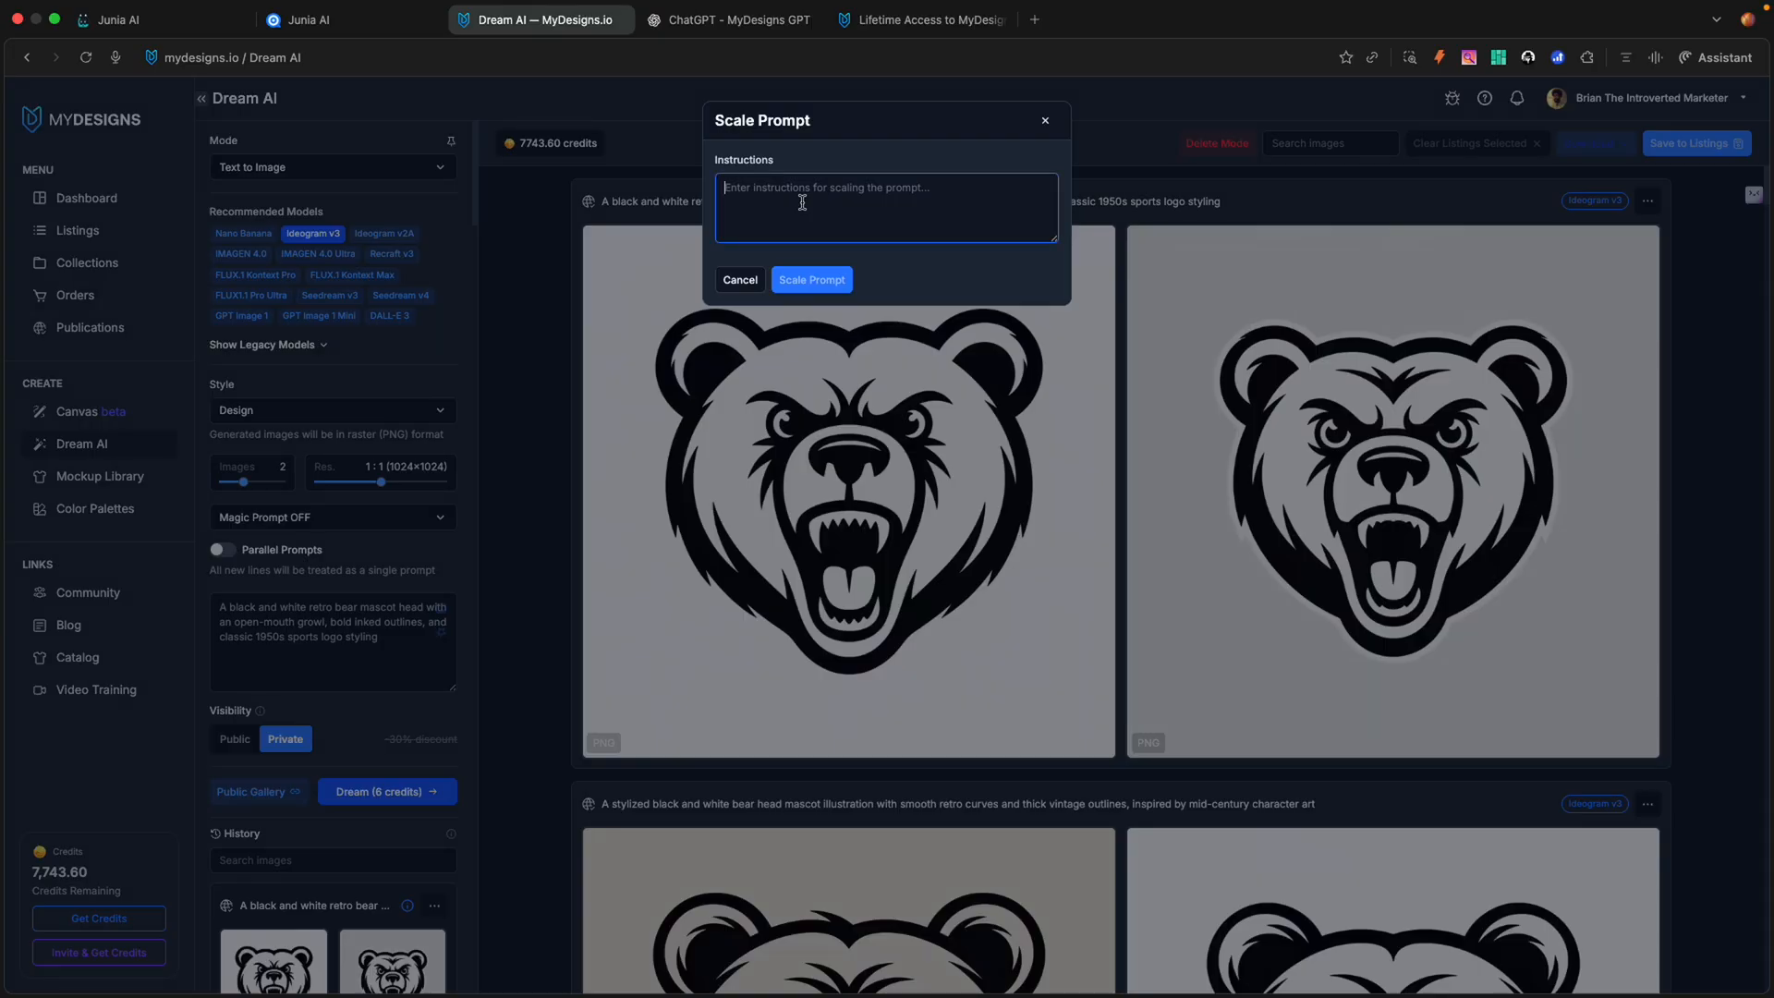
{"action": "type", "text": "i"}
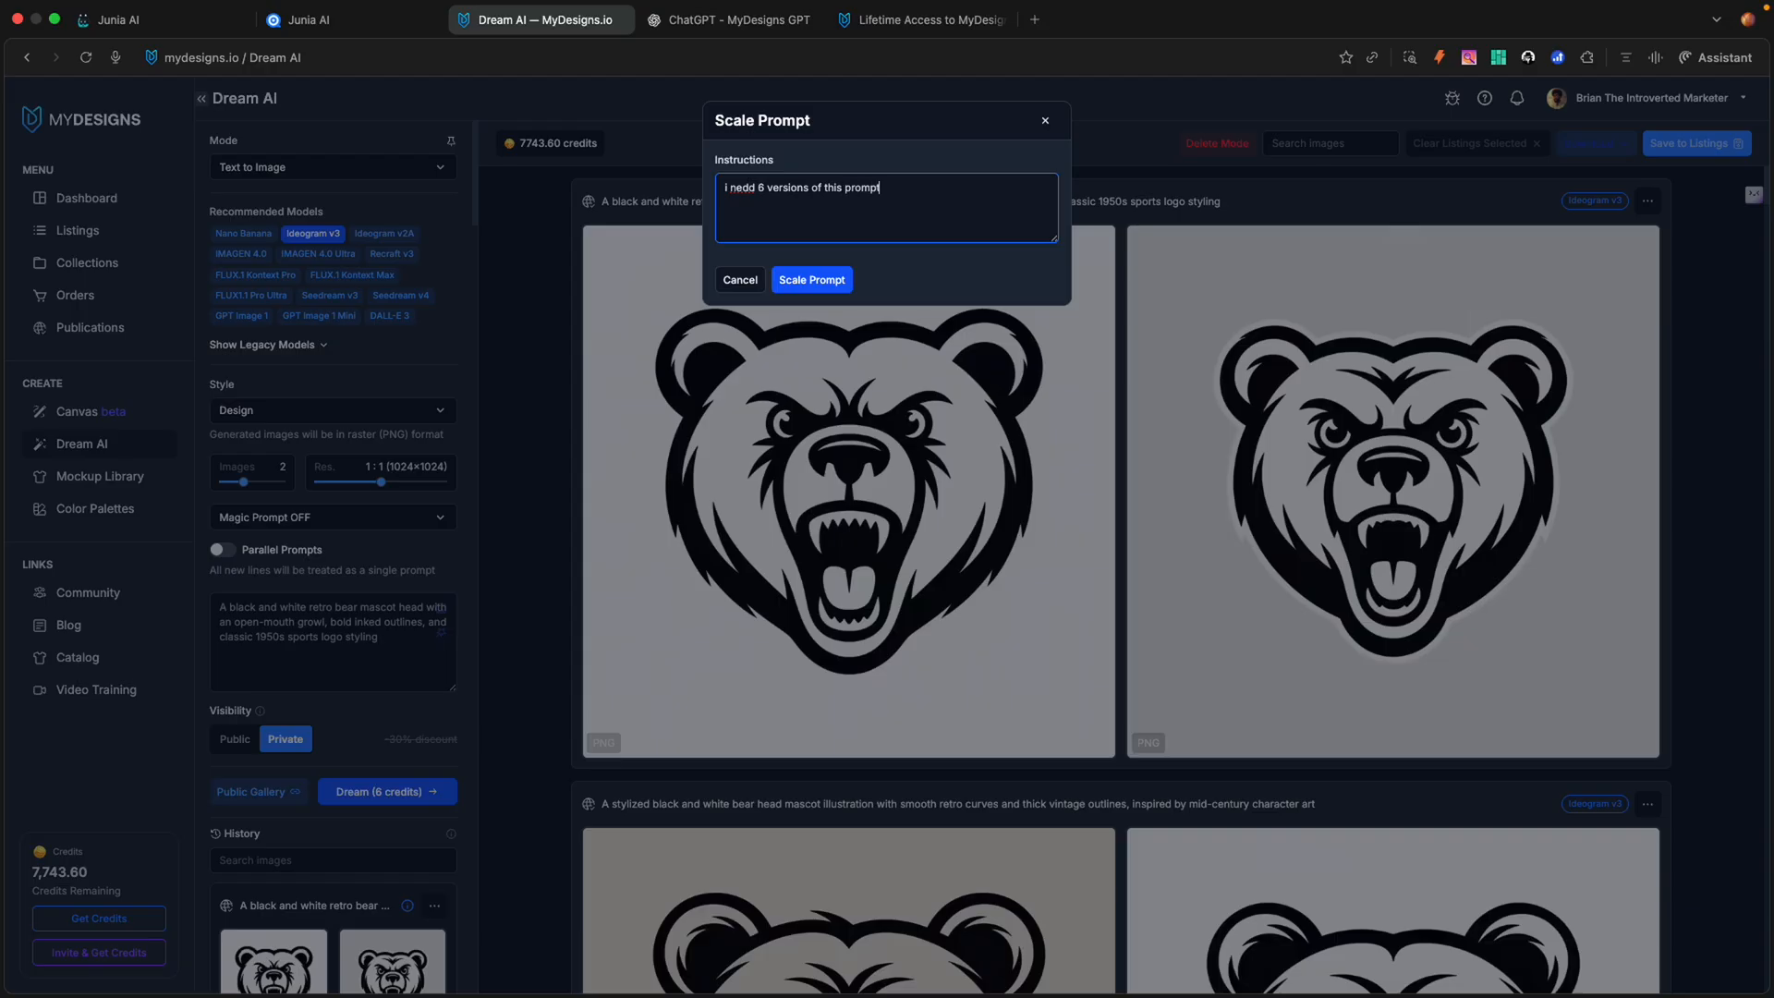
{"action": "left_click", "coordinate": [778, 277]}
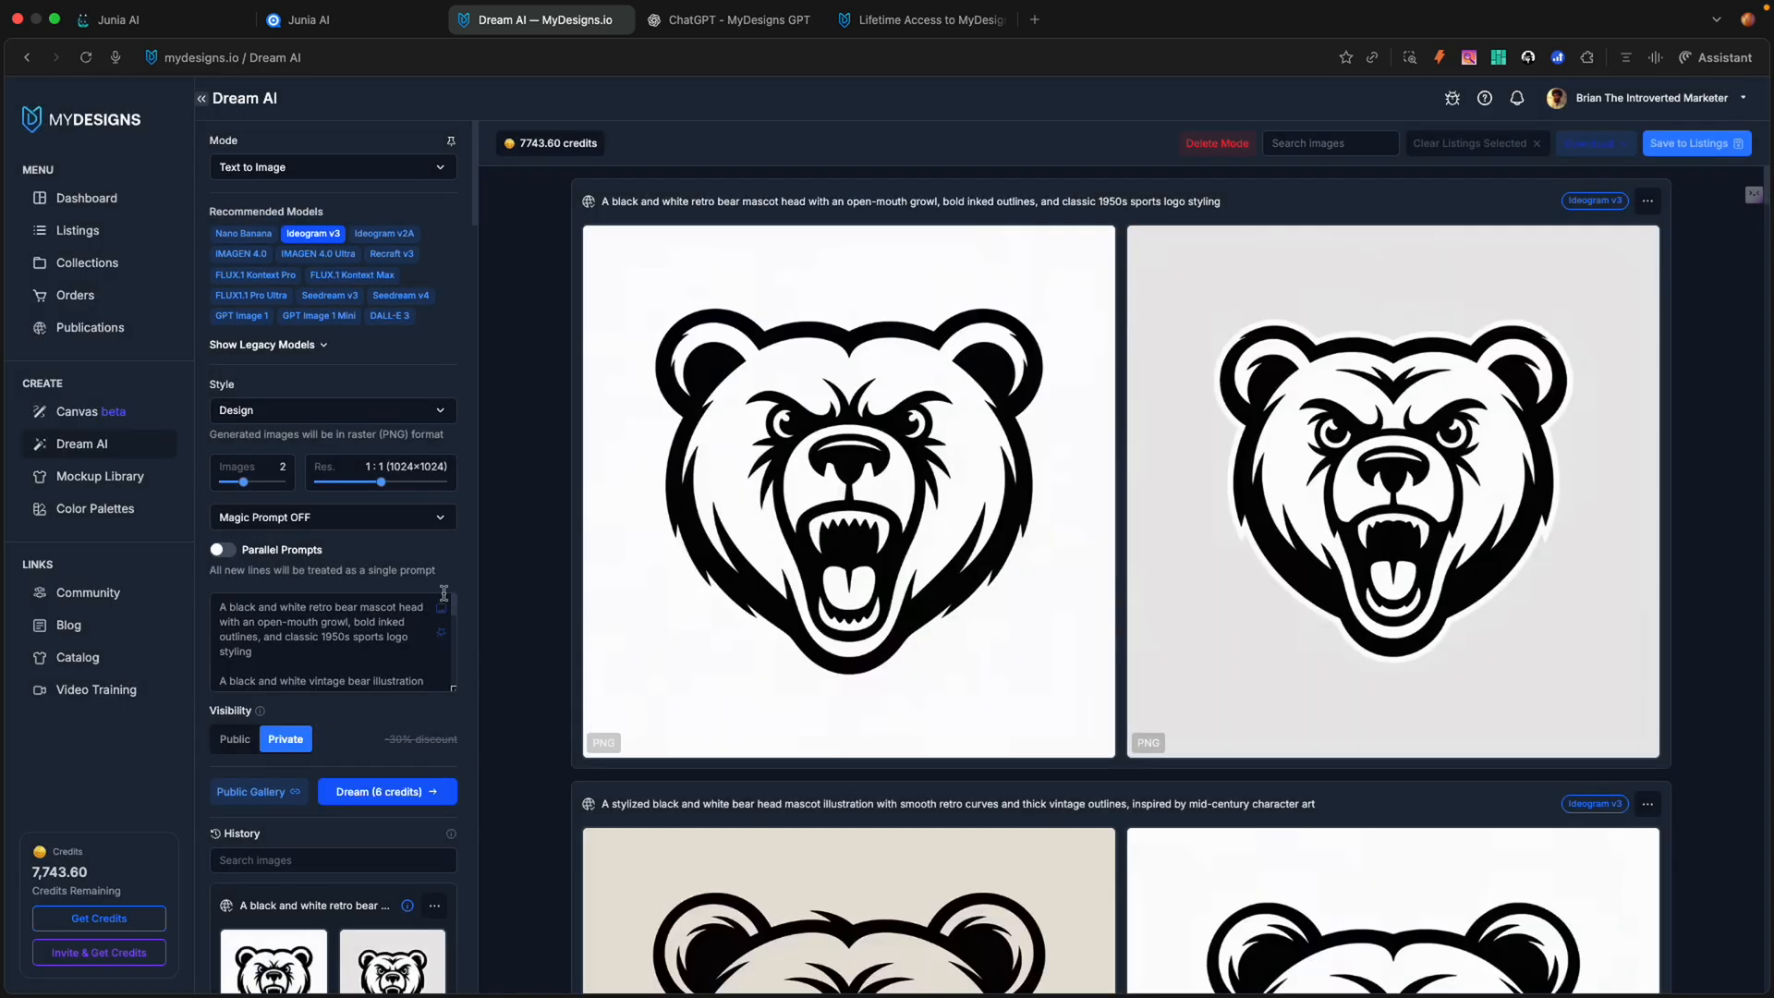
Step: Read through the scaled bear mascot prompt variations in Dream AI
{"action": "scroll", "coordinate": [365, 657], "scroll_direction": "down", "scroll_amount": 5}
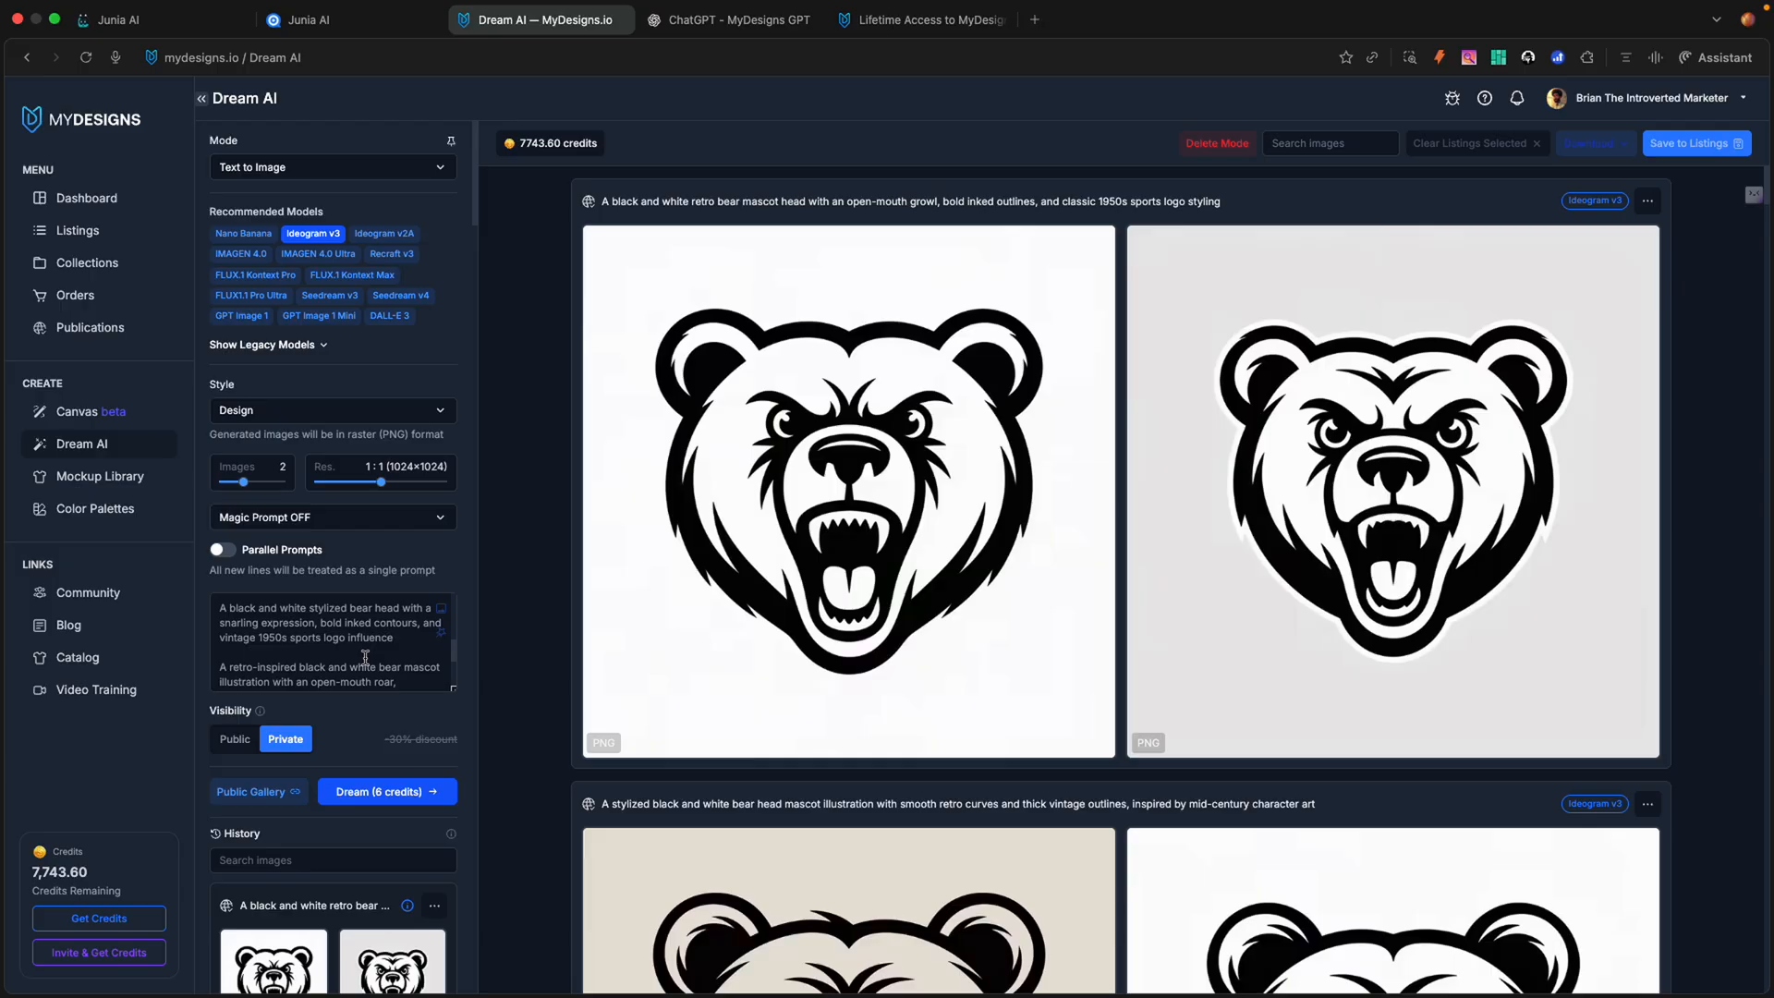
{"action": "scroll", "coordinate": [365, 658], "scroll_direction": "down", "scroll_amount": 2}
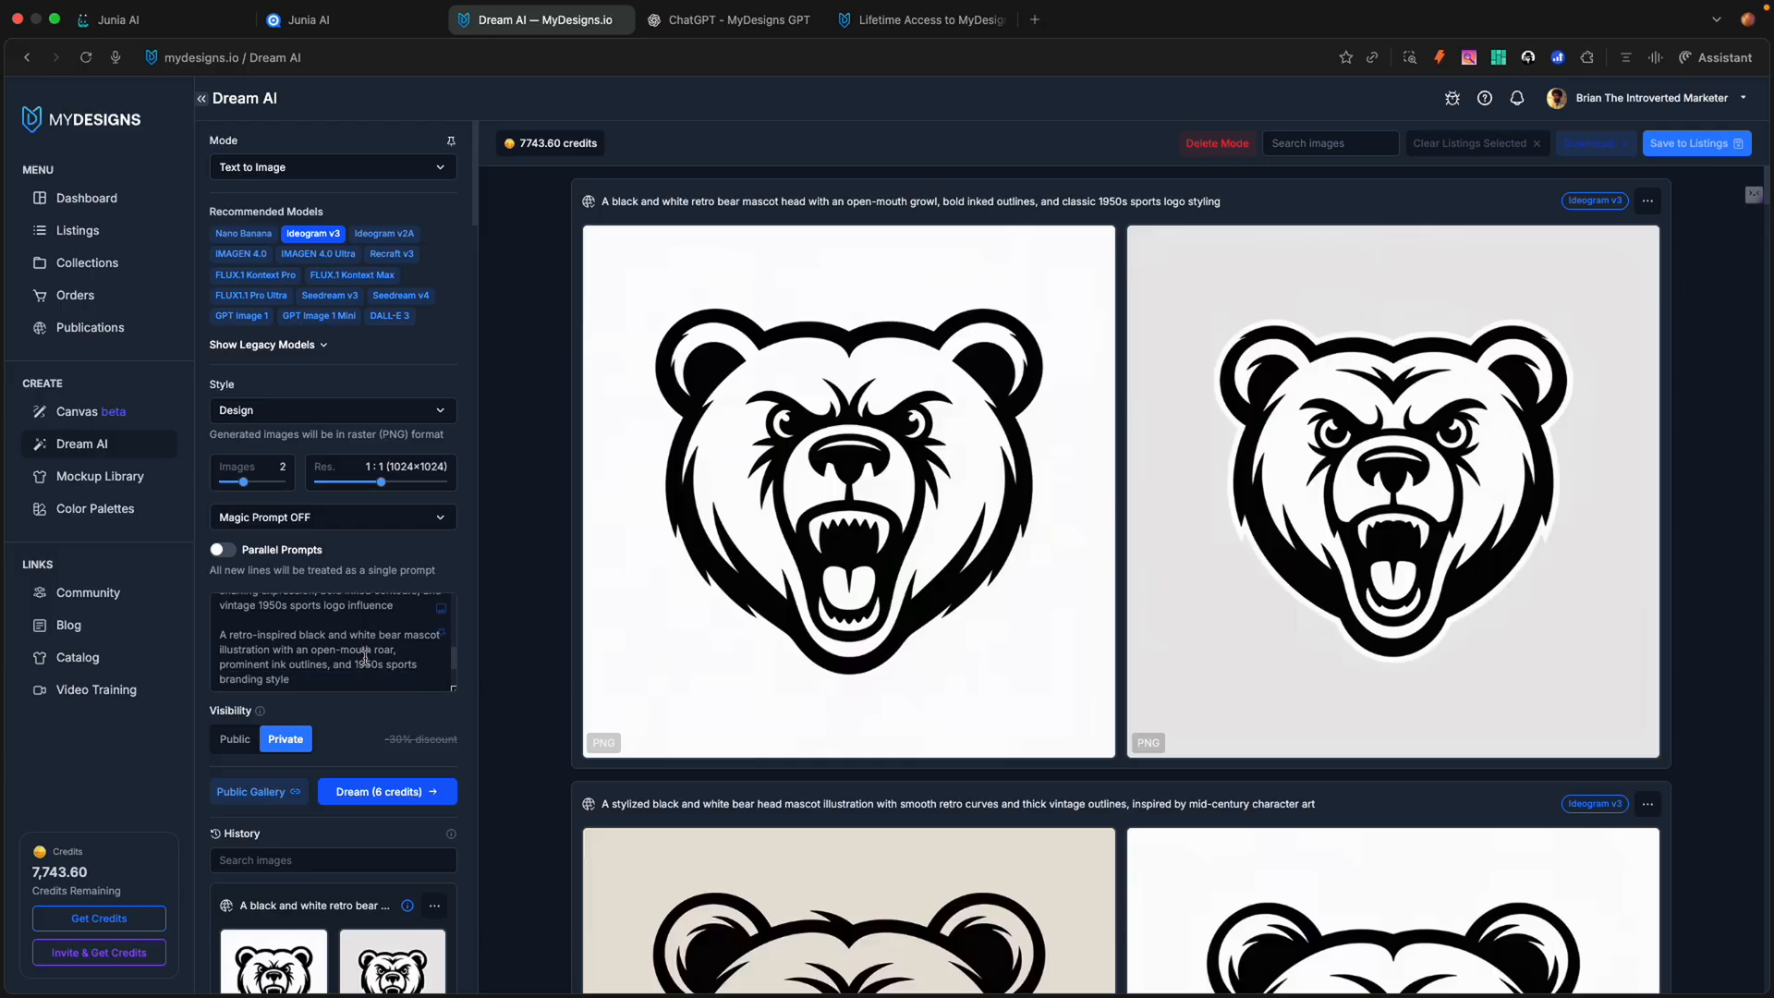
{"action": "scroll", "coordinate": [325, 623], "scroll_direction": "up", "scroll_amount": 1}
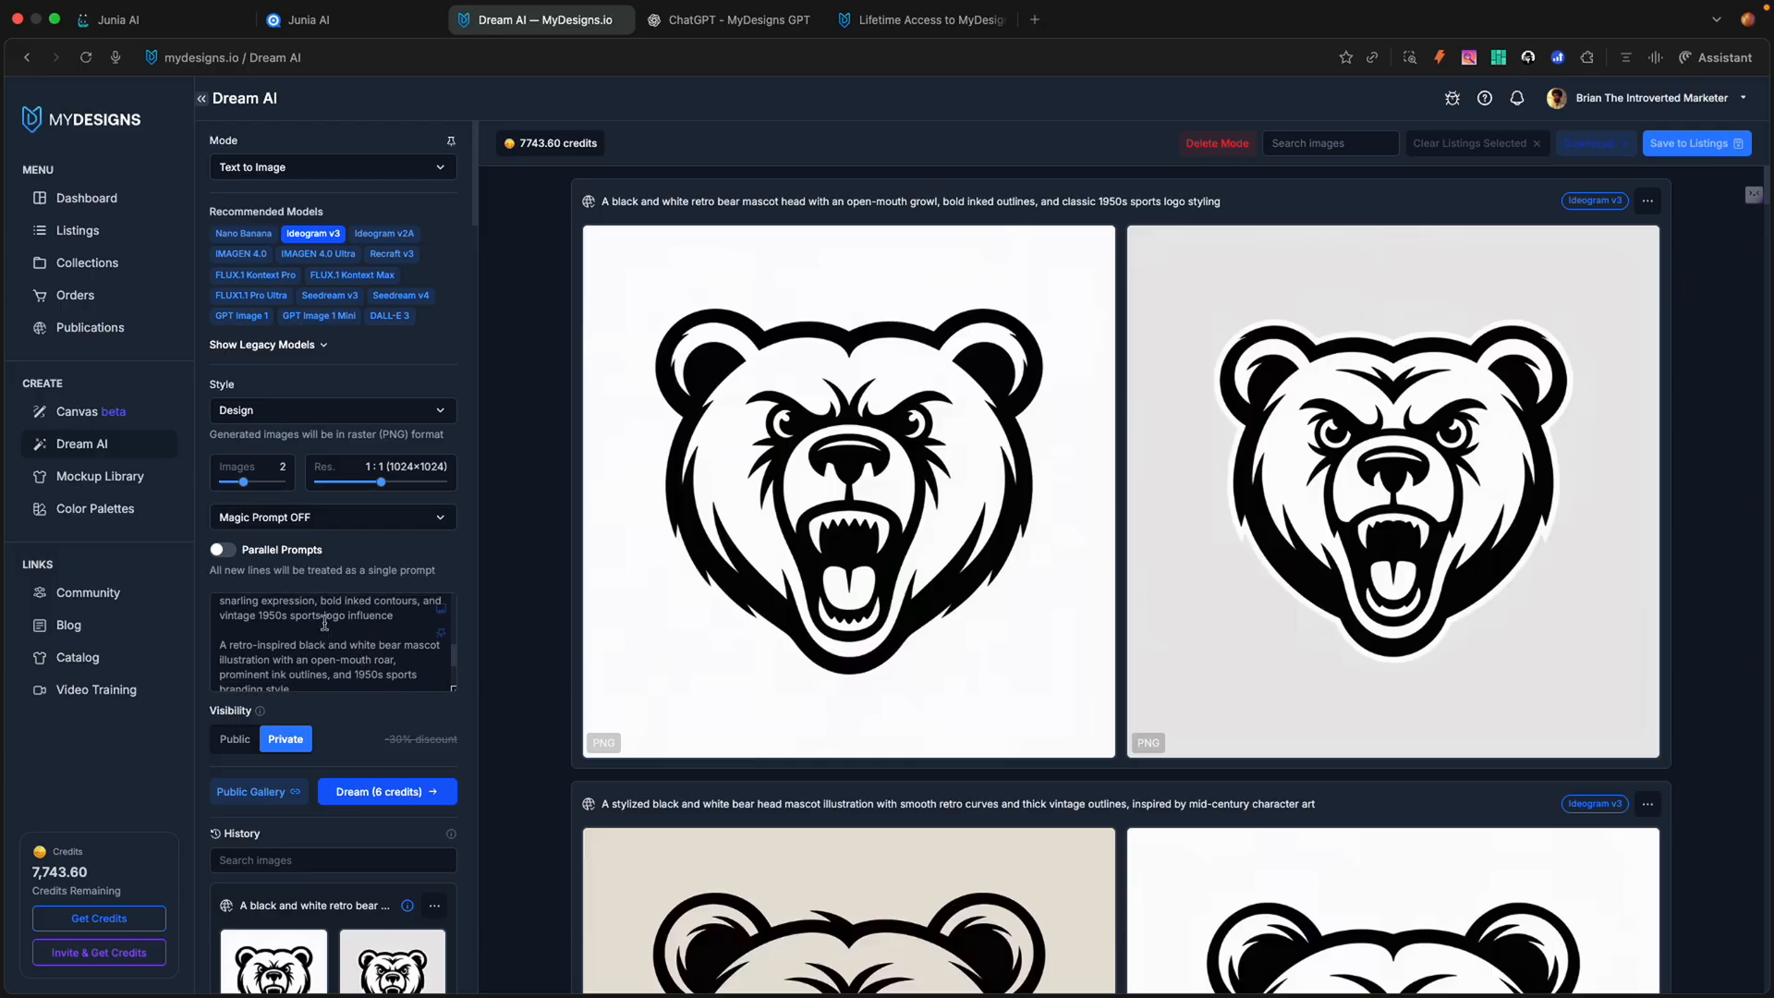
{"action": "scroll", "coordinate": [324, 623], "scroll_direction": "up", "scroll_amount": 2}
{"action": "scroll", "coordinate": [324, 624], "scroll_direction": "down", "scroll_amount": 5}
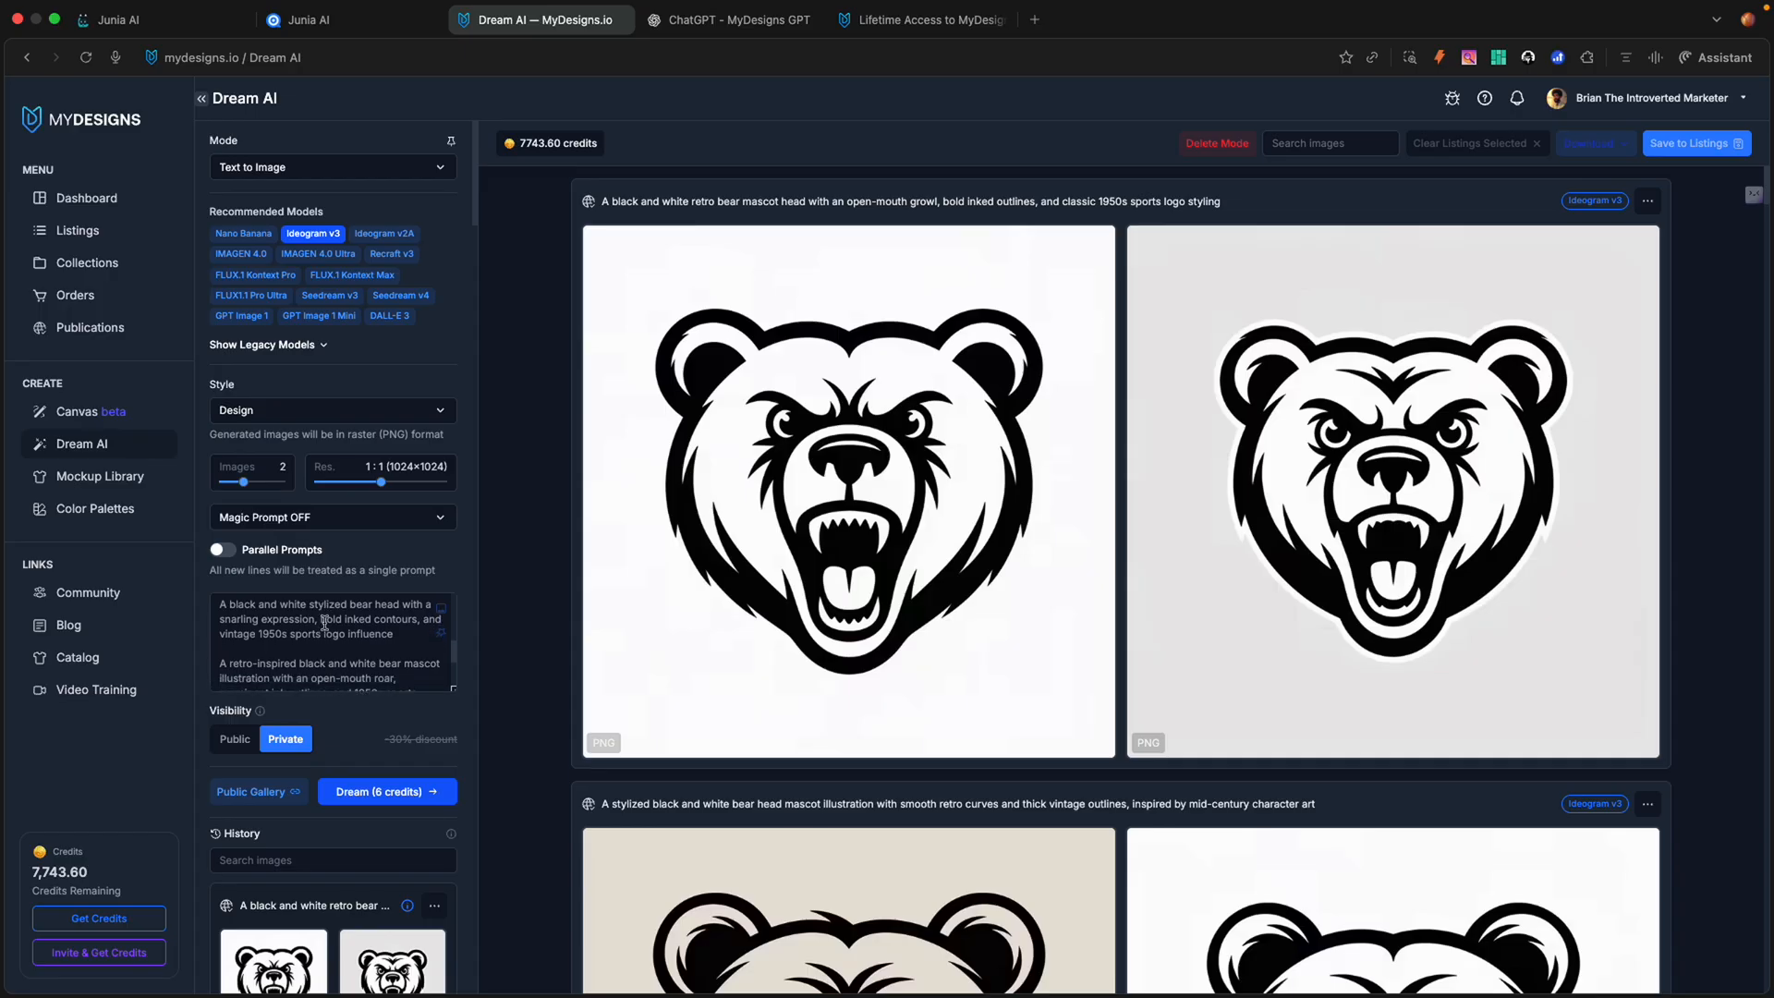
{"action": "scroll", "coordinate": [325, 623], "scroll_direction": "down", "scroll_amount": 1}
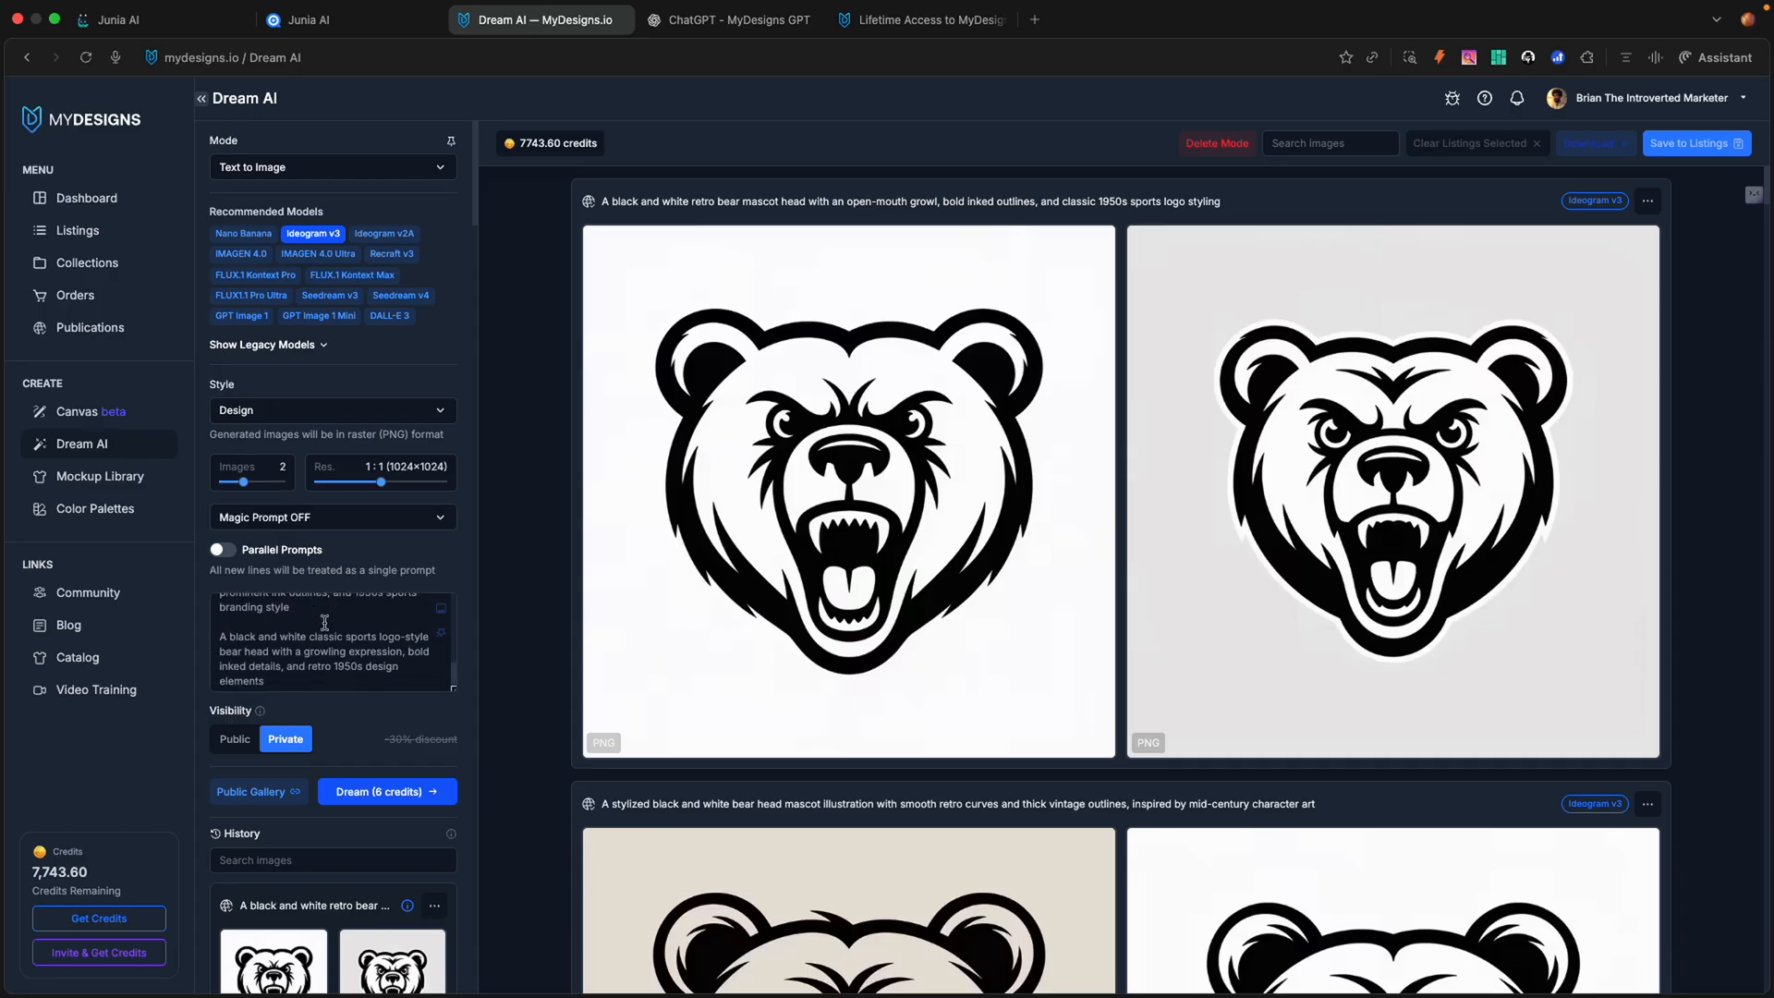